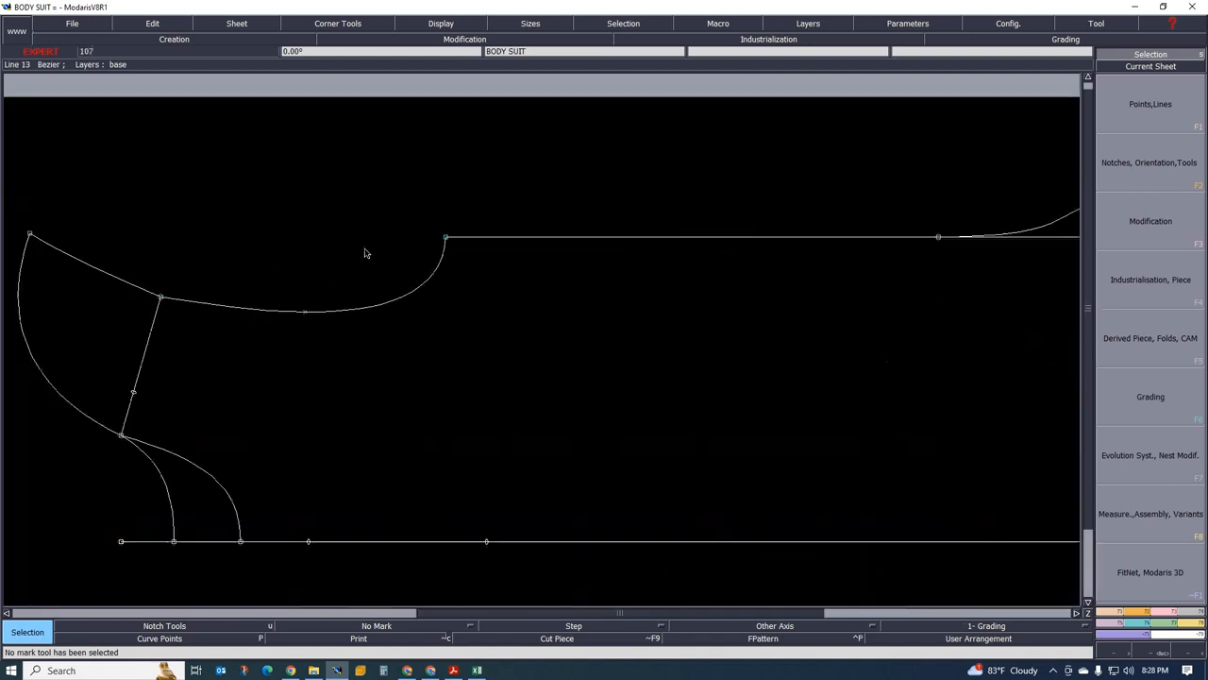
Add a developed point on the armhole curve, 3 cm along the curve from the underarm corner
scroll(499, 321, "down", 1)
scroll(413, 261, "up", 1)
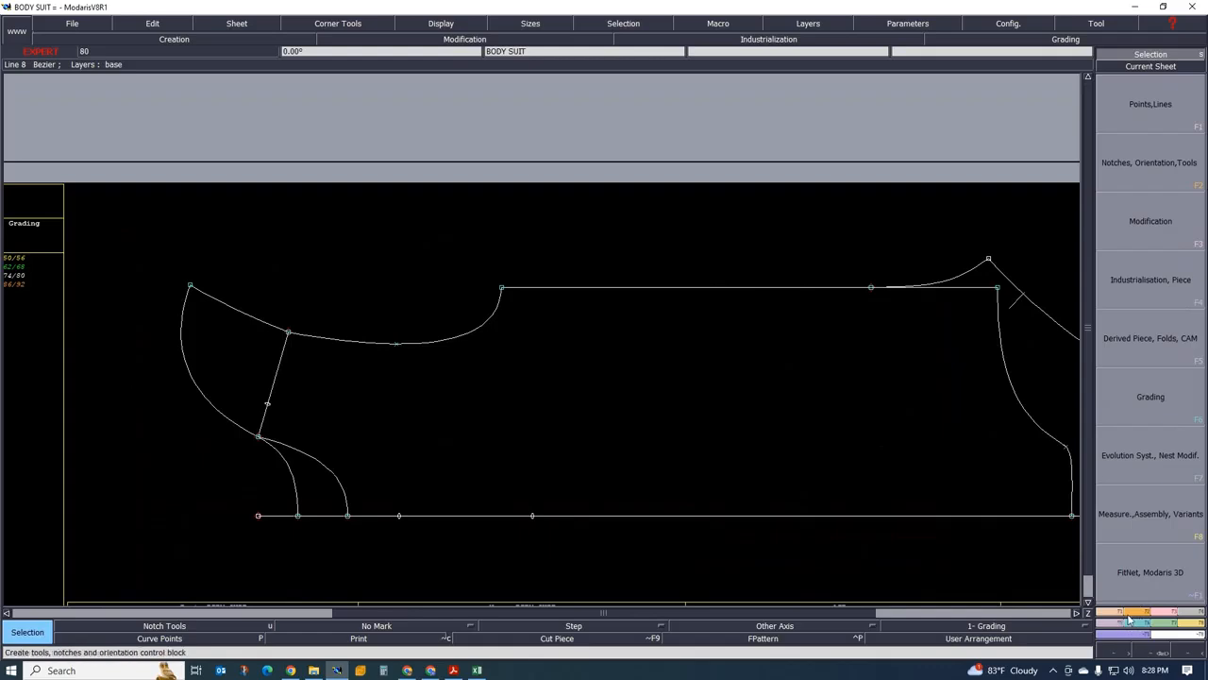
left_click(1157, 108)
left_click(1153, 121)
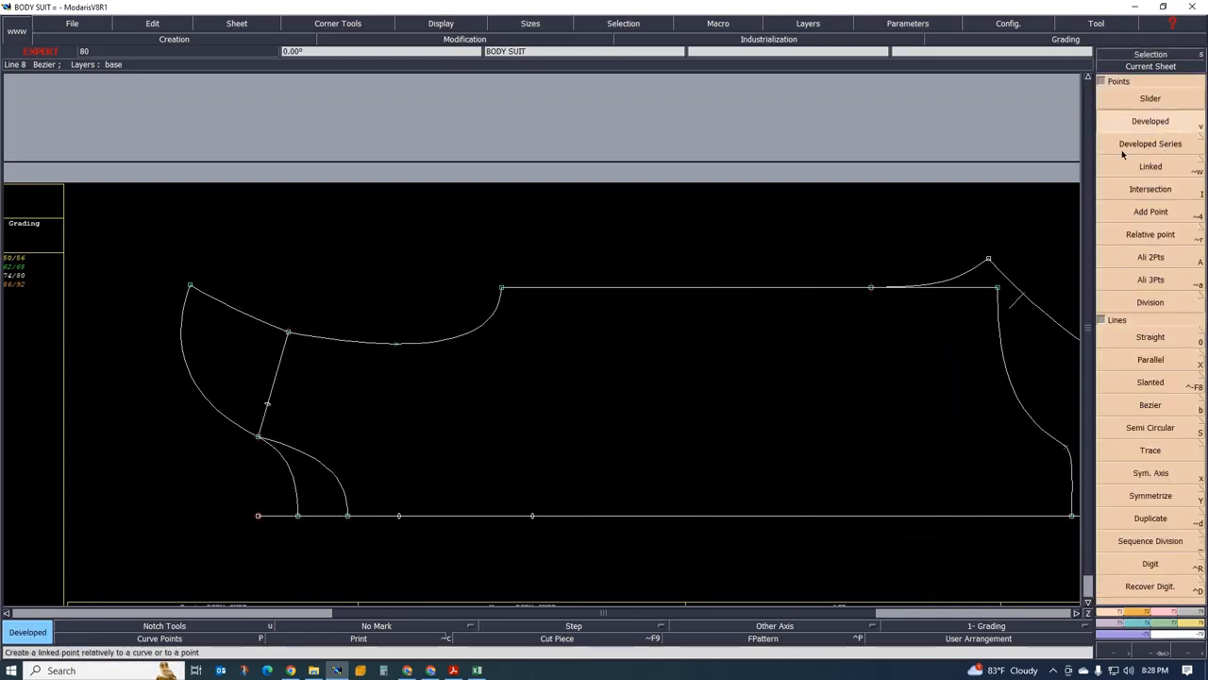
left_click(500, 299)
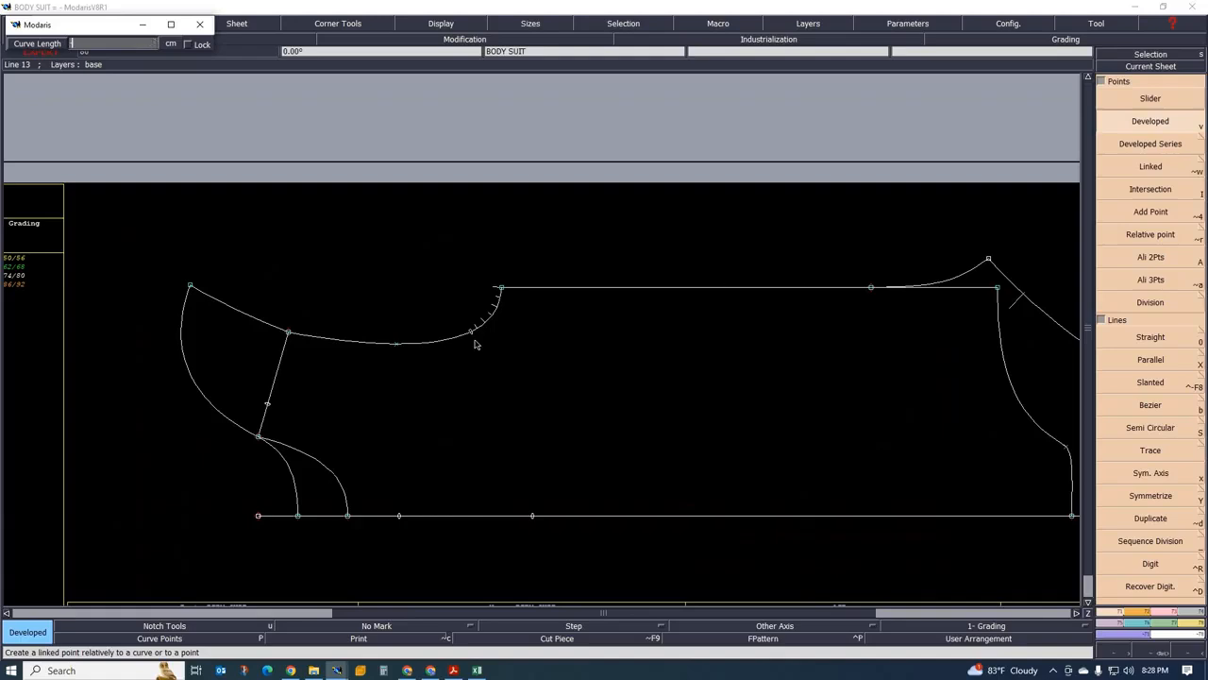
type("-3.00")
key("Return")
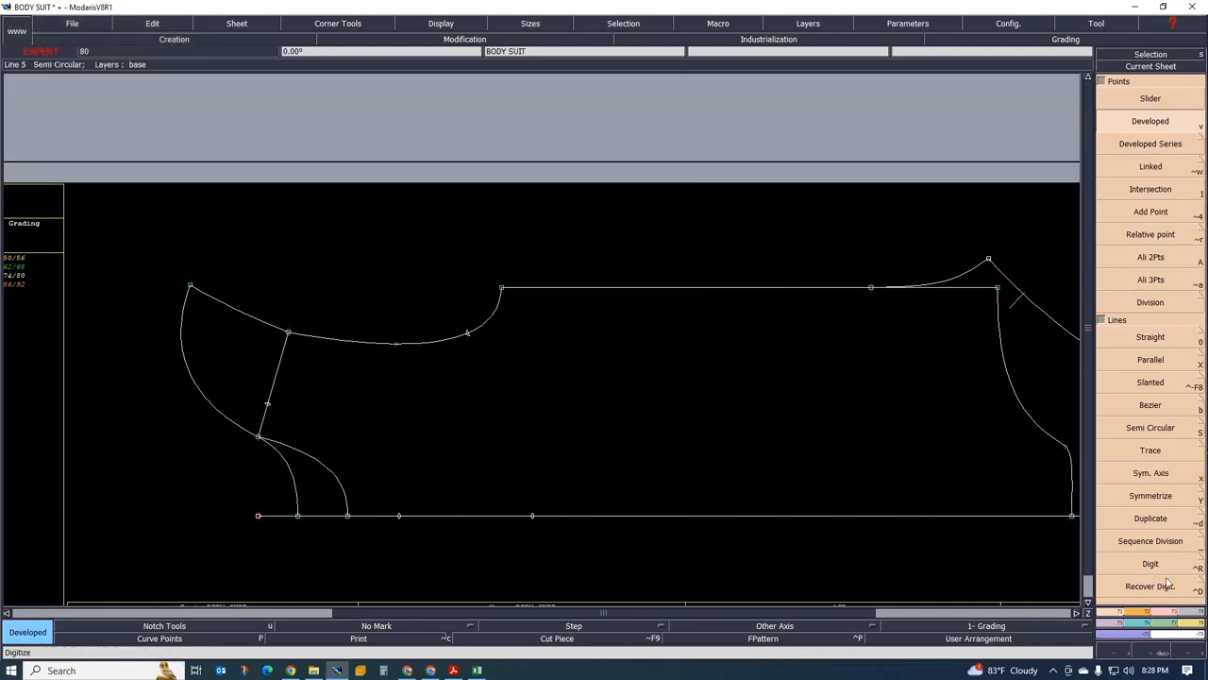
Insert the new developed point into the armhole curve with the Insert Point tool
left_click(1161, 612)
left_click(1123, 376)
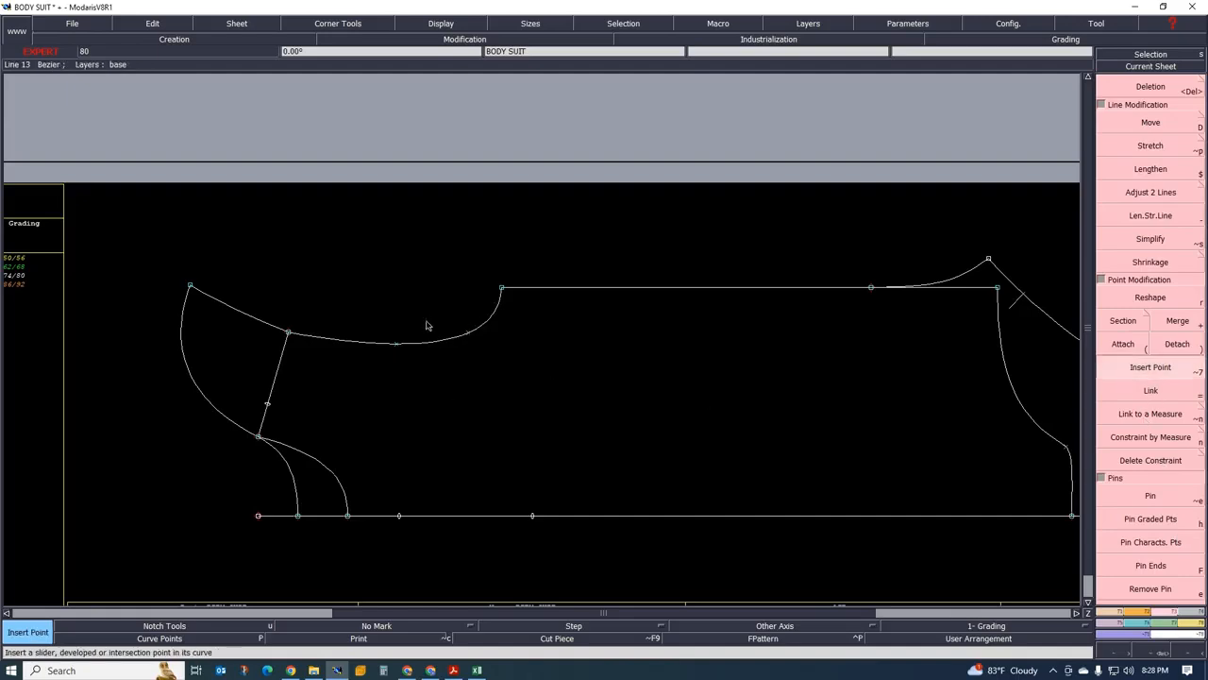
scroll(427, 326, "up", 1)
scroll(430, 377, "down", 1)
scroll(430, 378, "up", 1)
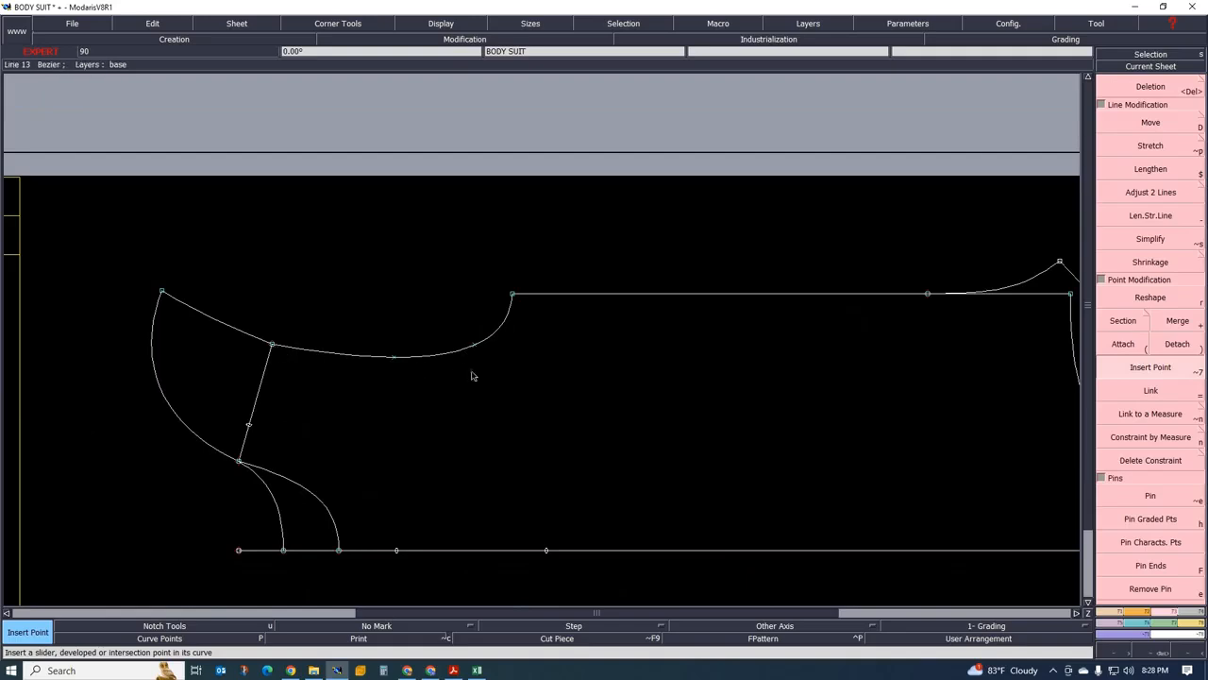
left_click(1185, 621)
left_click(1172, 196)
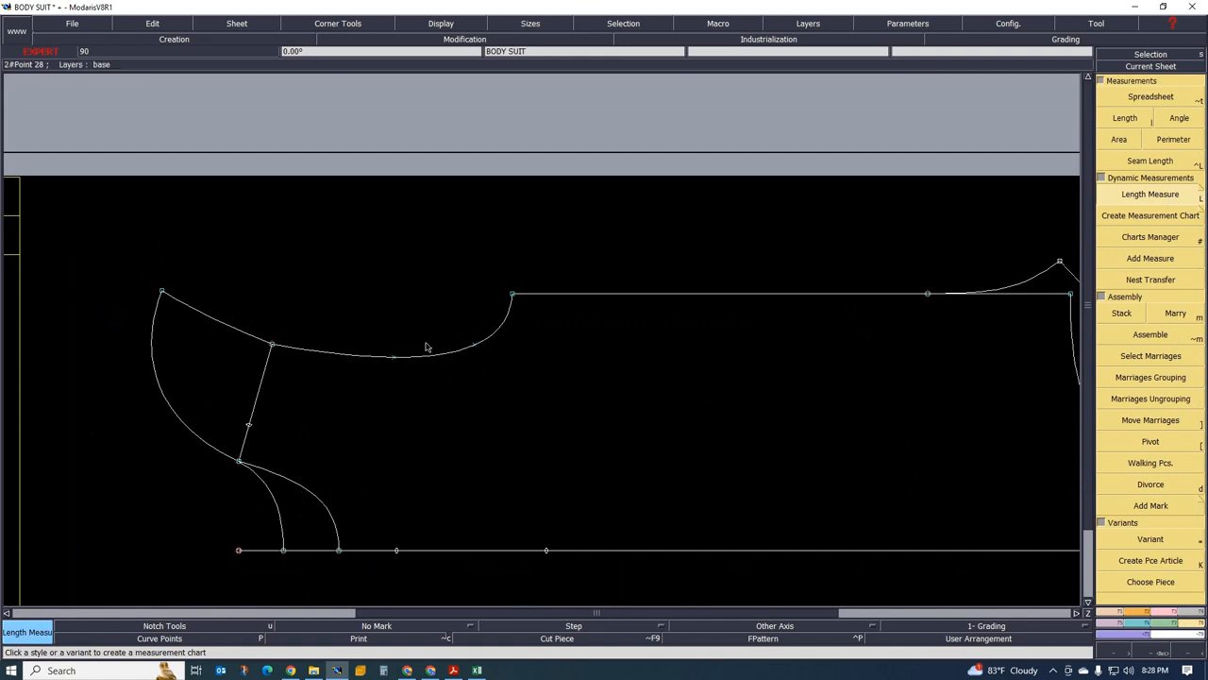
left_click(272, 345)
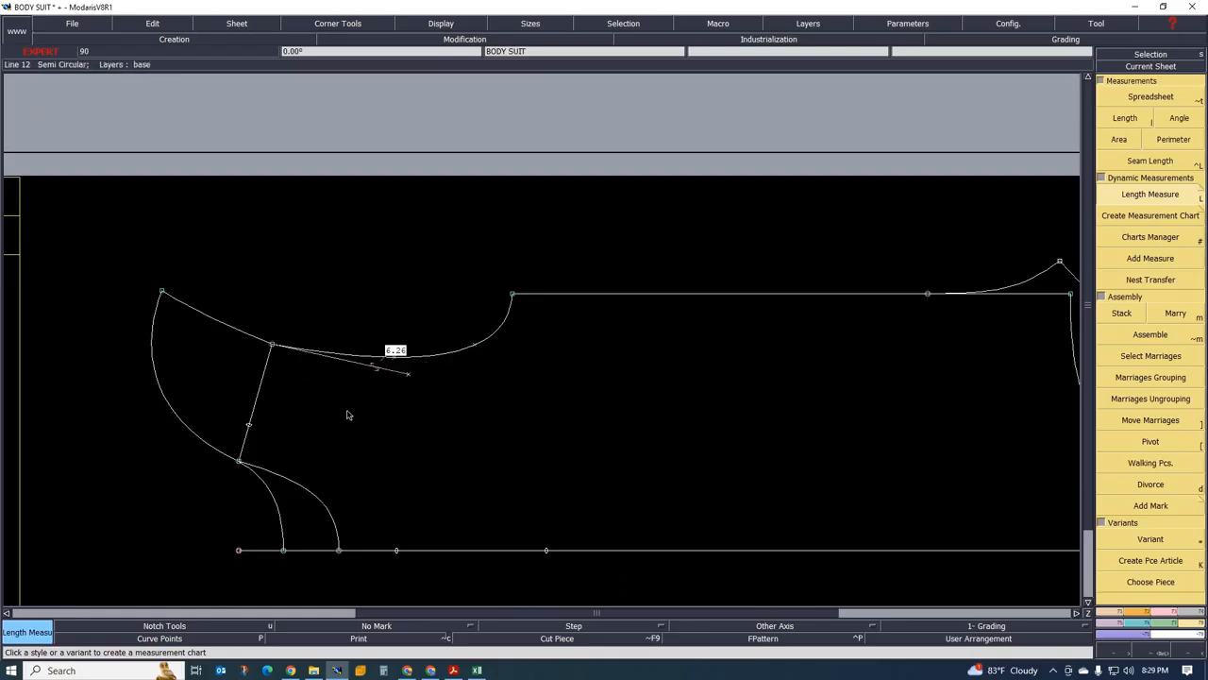
key("ctrl+z")
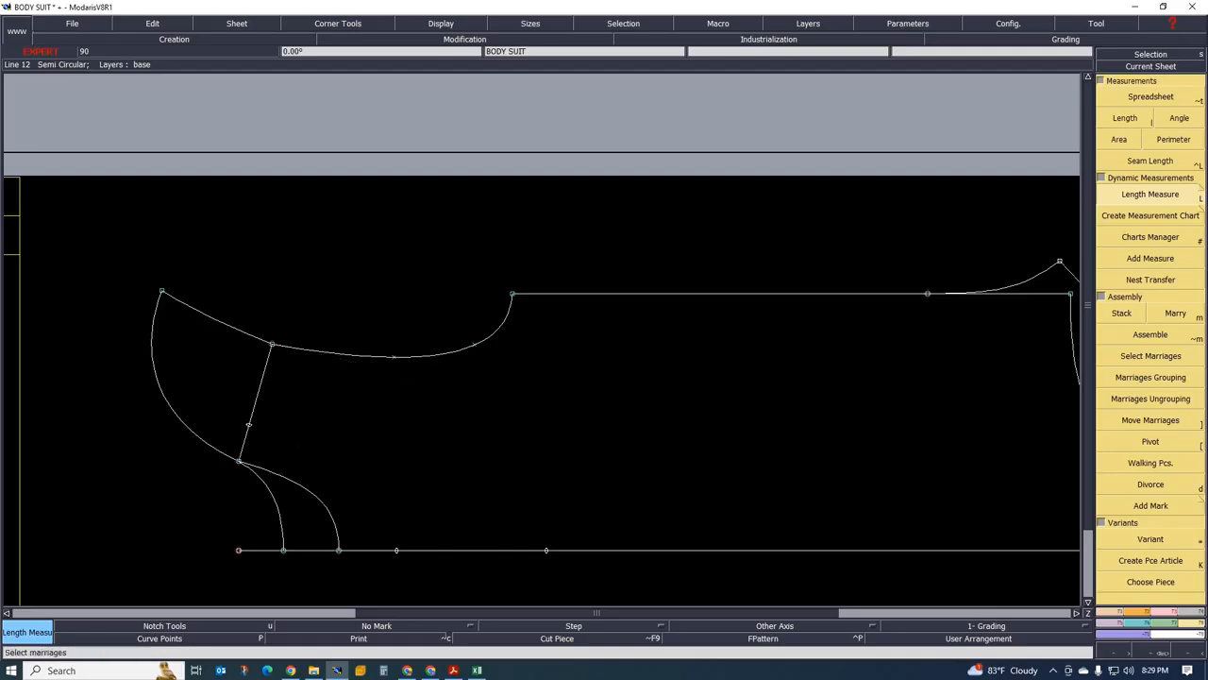
left_click(1163, 612)
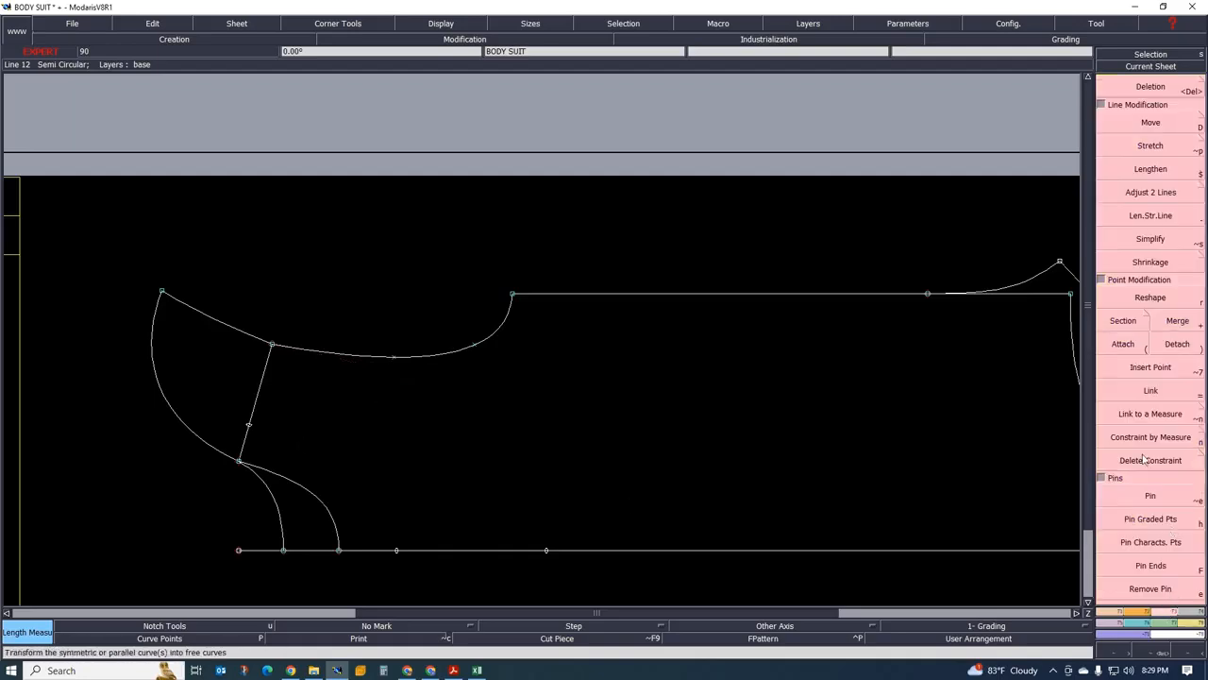
left_click(1123, 344)
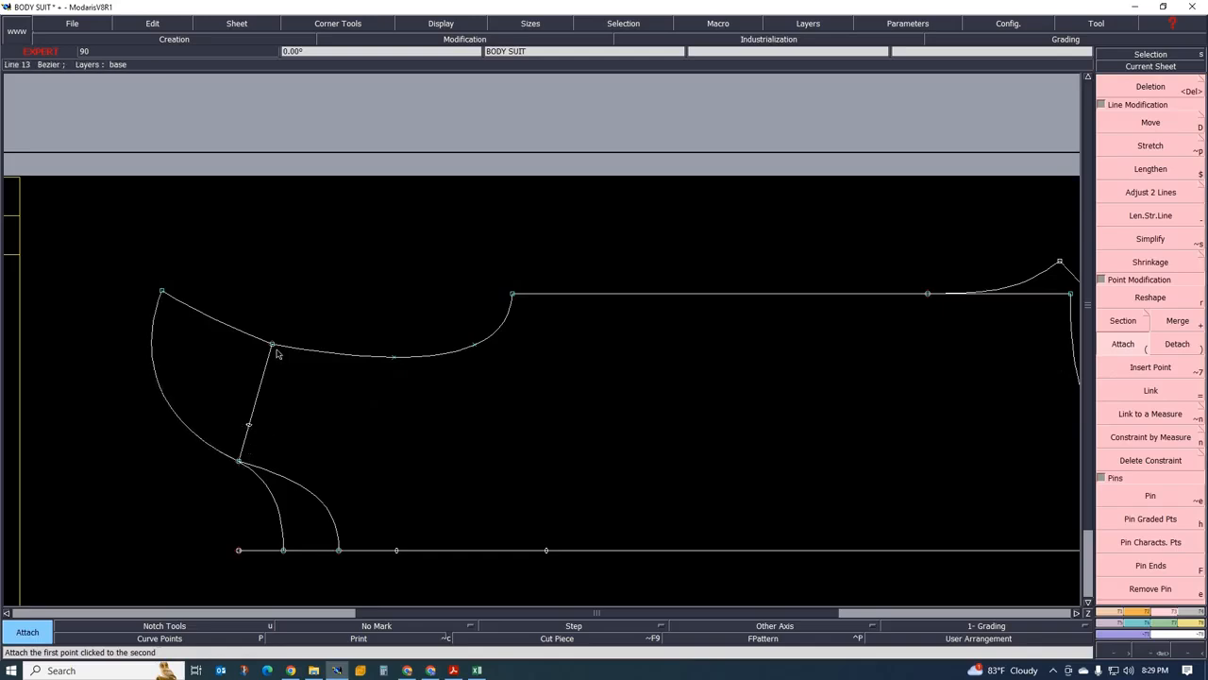
scroll(290, 385, "down", 1)
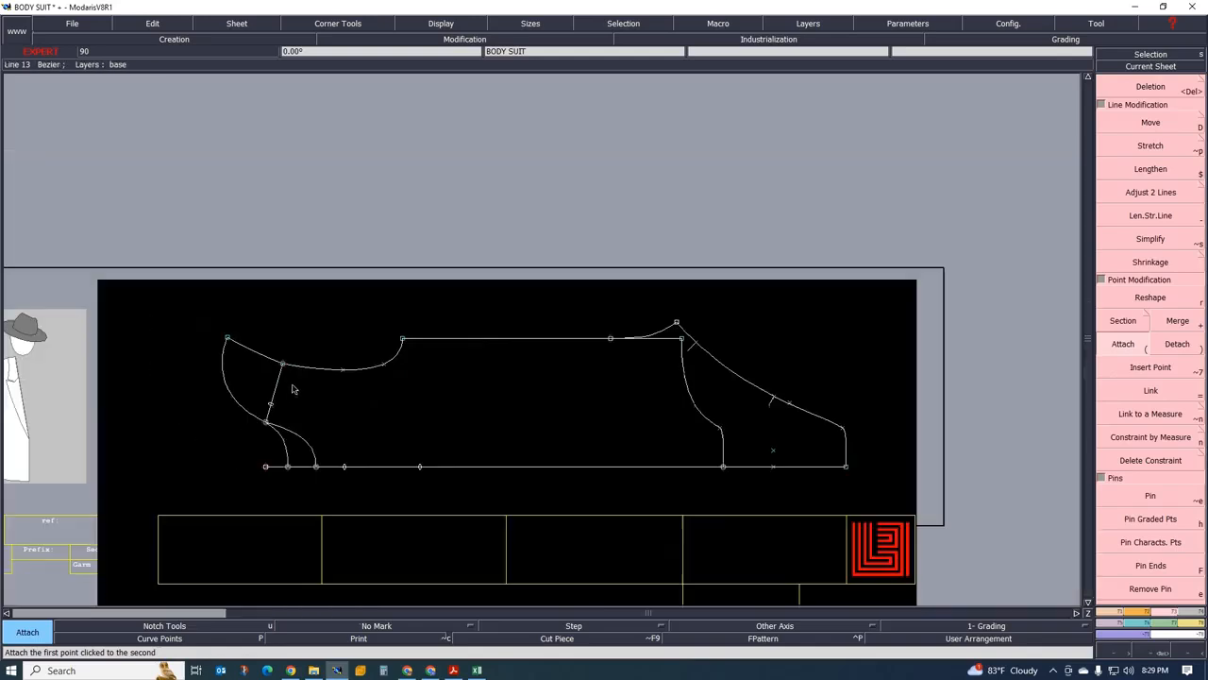
scroll(289, 401, "up", 1)
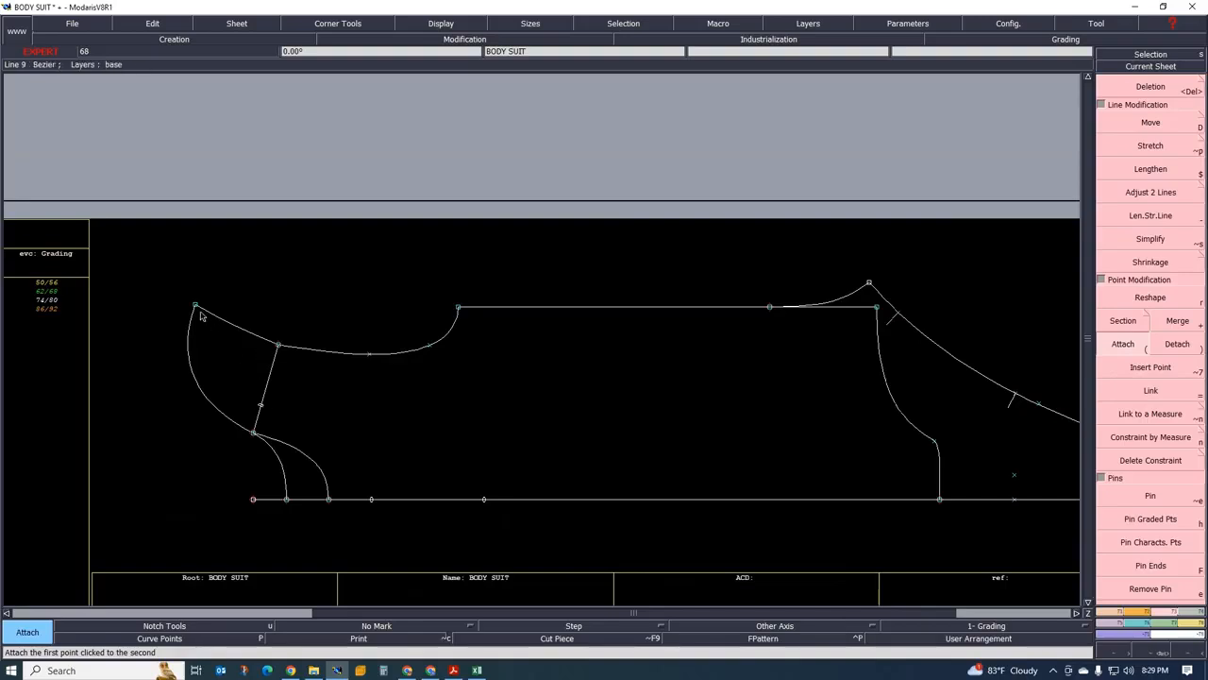
Create a dynamic length measure along the armhole curve from the shoulder point to the new developed point
left_click(1165, 629)
left_click(1162, 196)
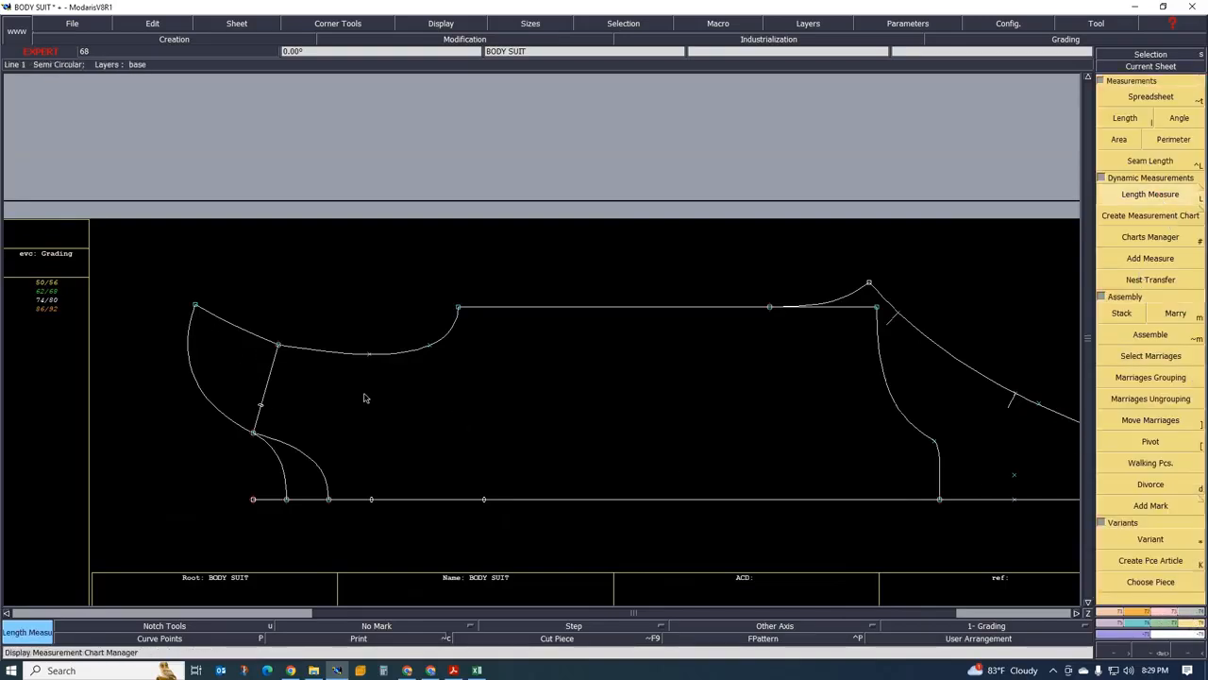
left_click(279, 344)
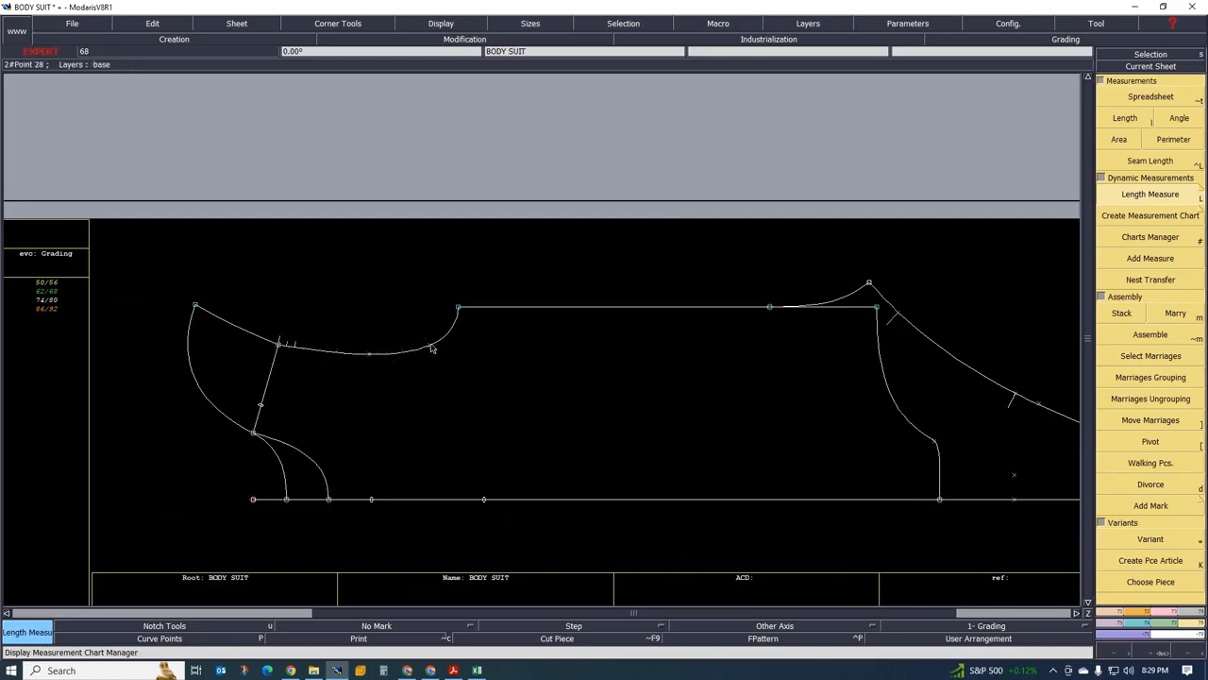
left_click(430, 349)
scroll(426, 380, "up", 3)
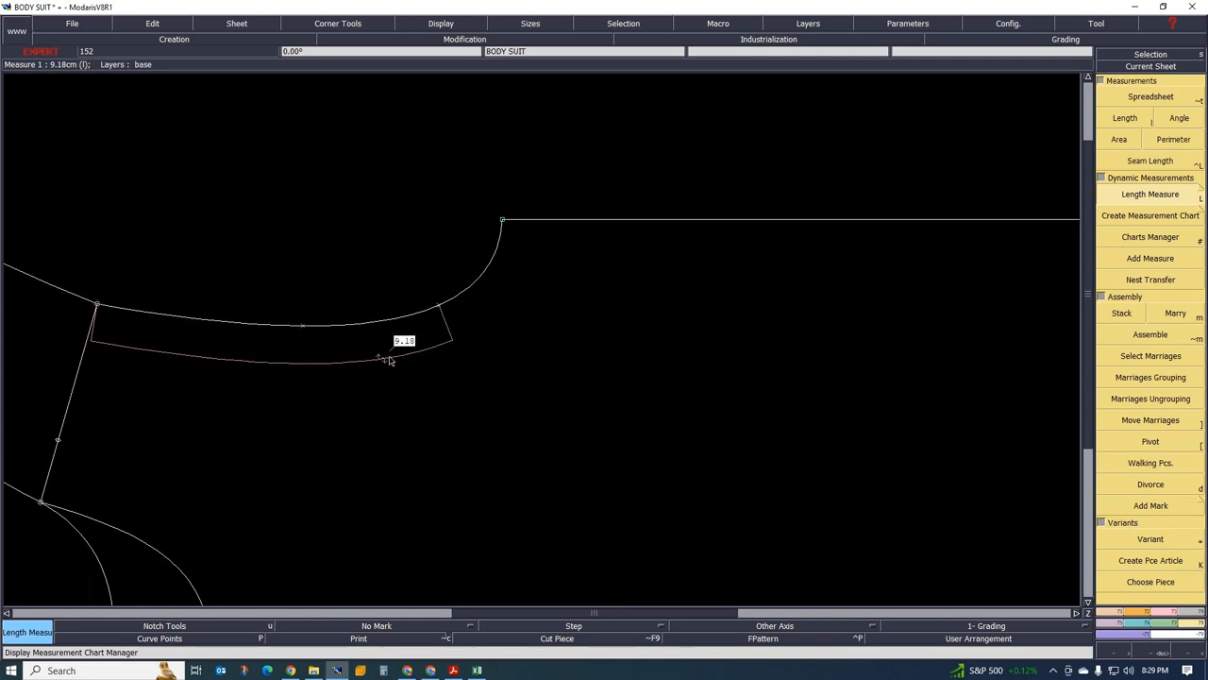
scroll(397, 397, "down", 4)
scroll(396, 397, "up", 2)
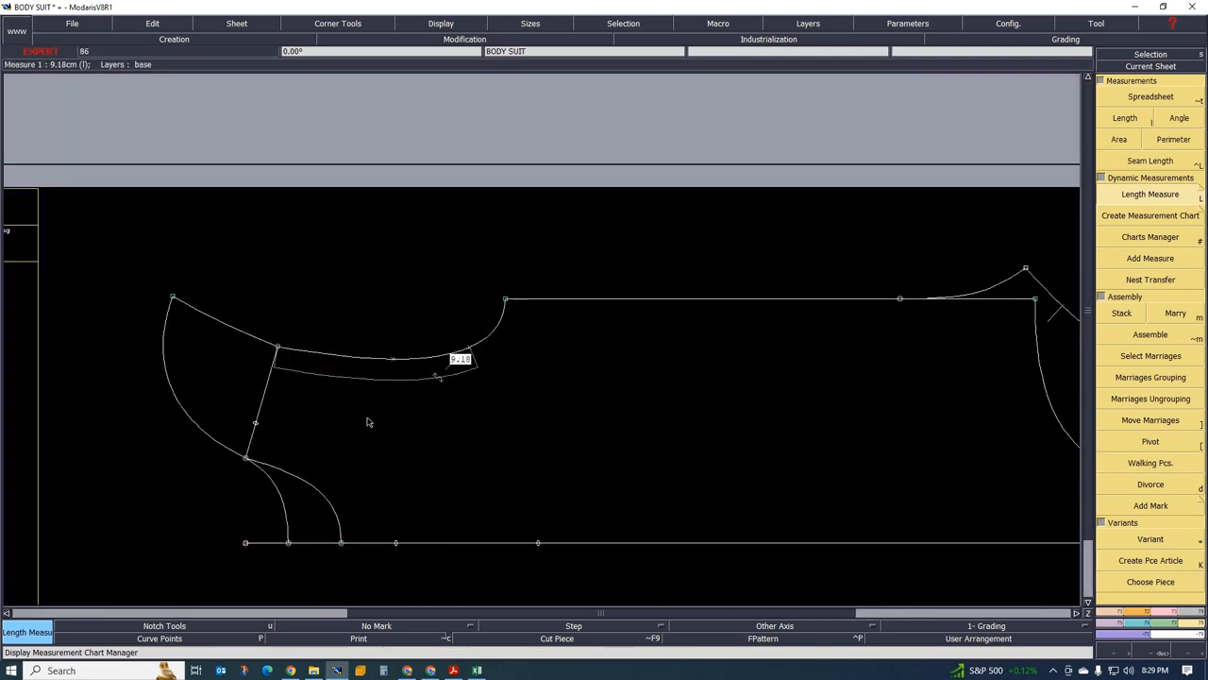
scroll(369, 422, "down", 1)
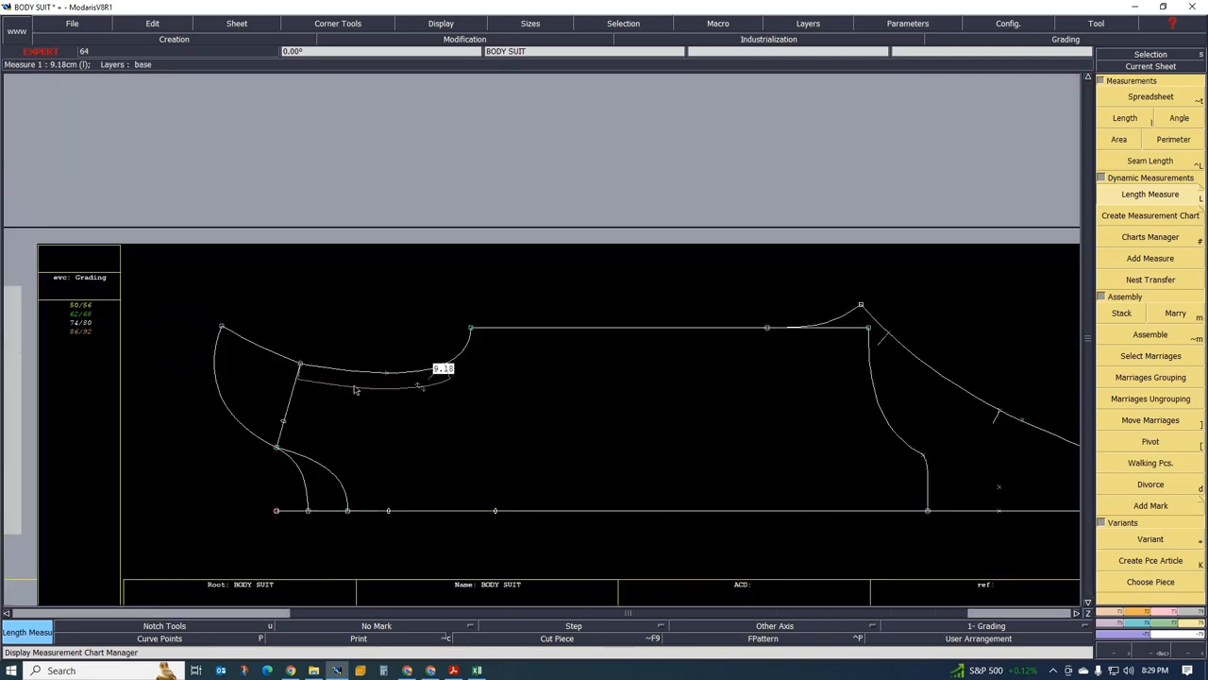
Switch to Design.pdf to check the sleeve in the body suit's technical sketch, and return to the Modaris pattern
mouse_move(454, 671)
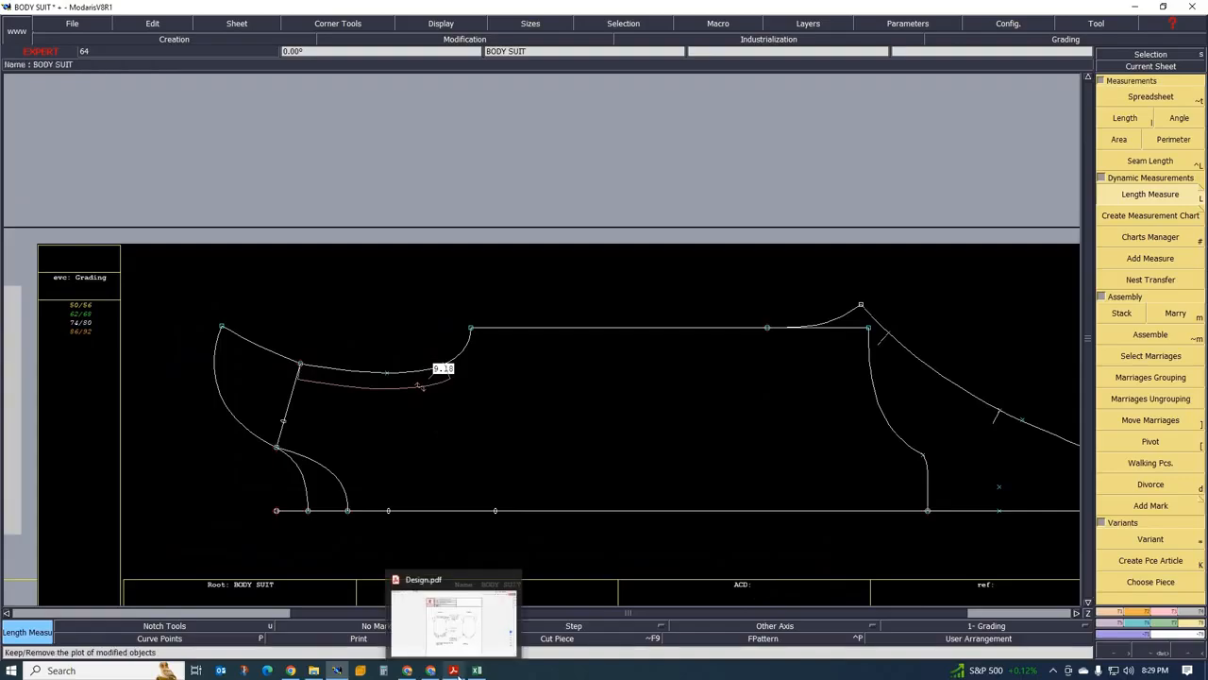
left_click(471, 573)
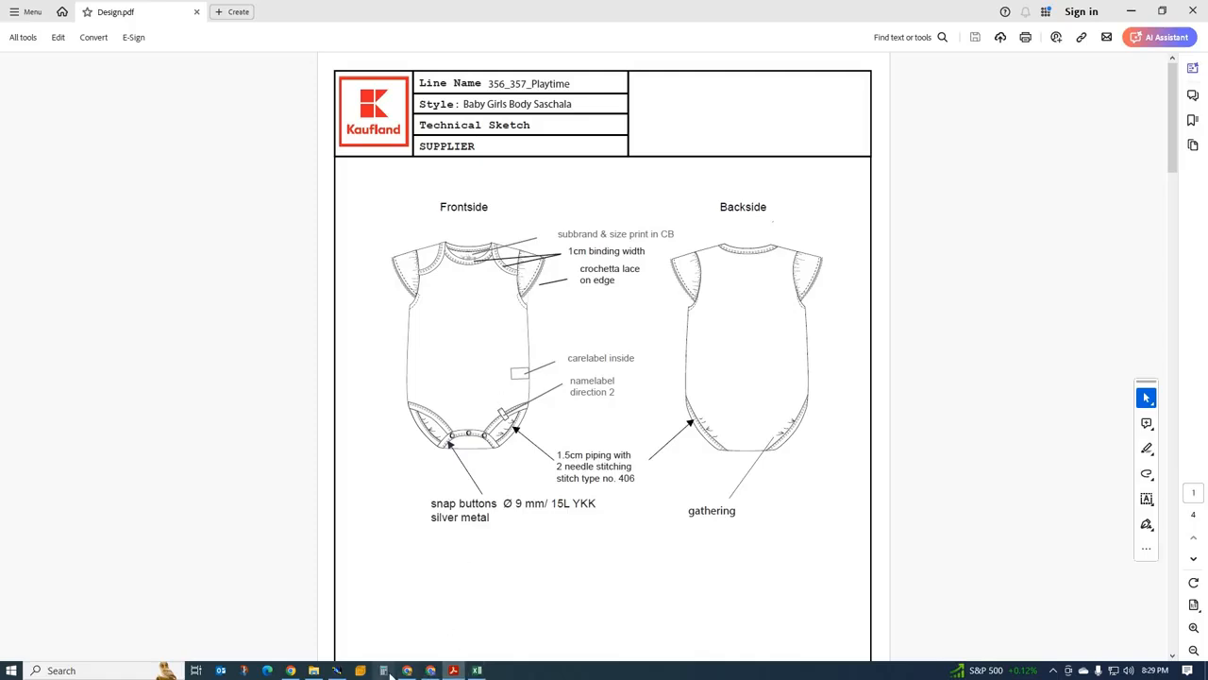
left_click(338, 672)
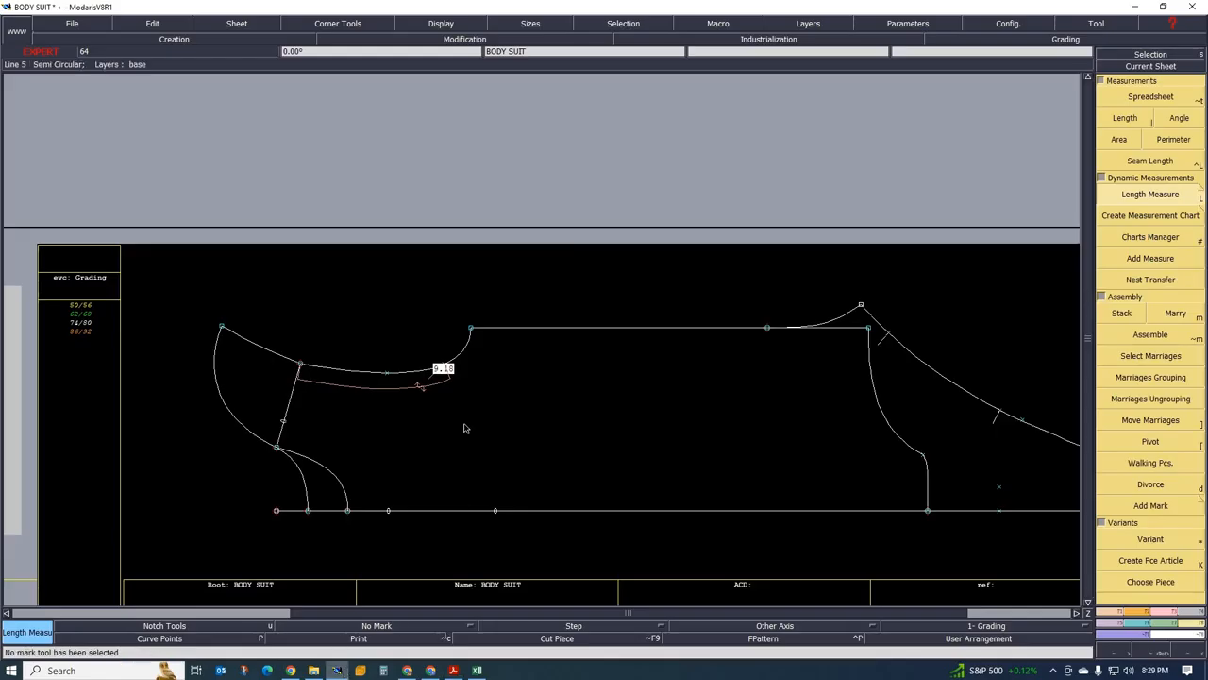
Open the Windows Calculator beside the armhole measurement
scroll(353, 293, "up", 3)
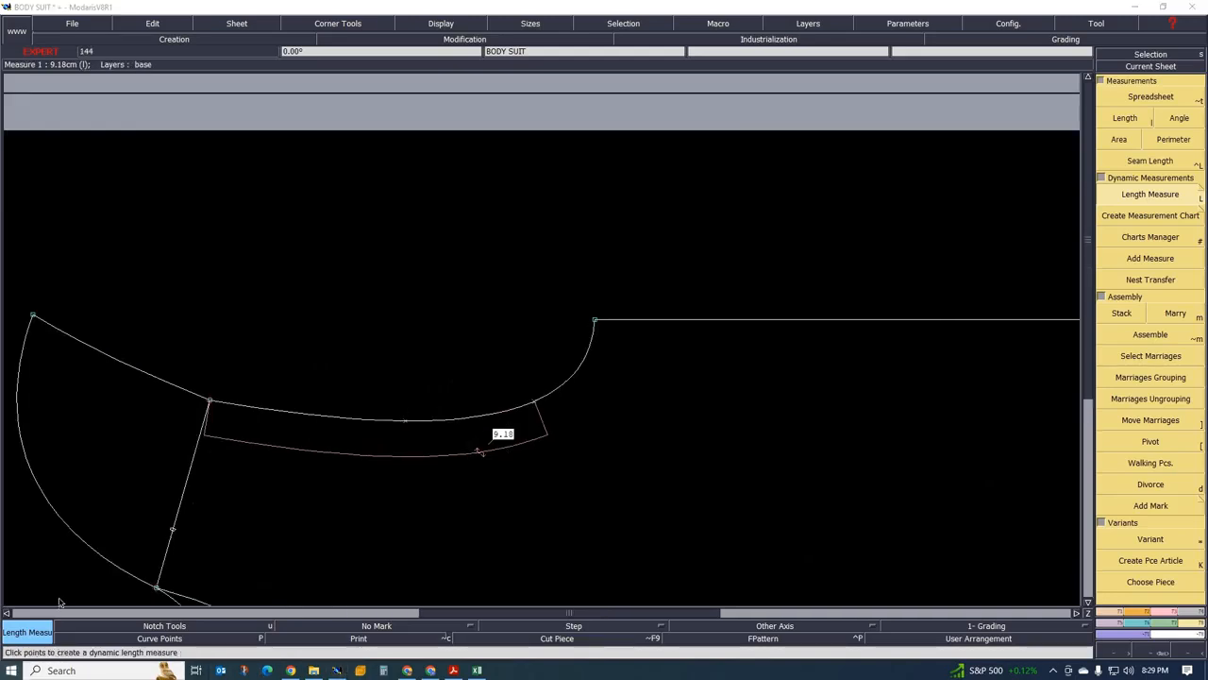
key("super")
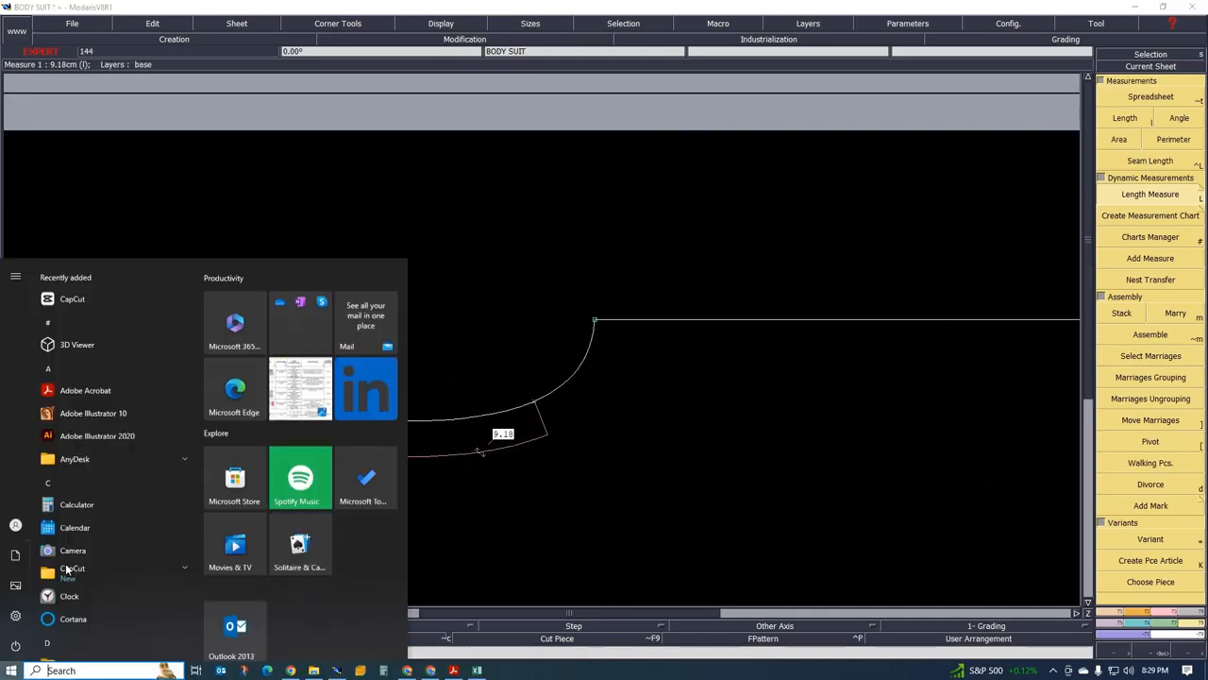
left_click(86, 501)
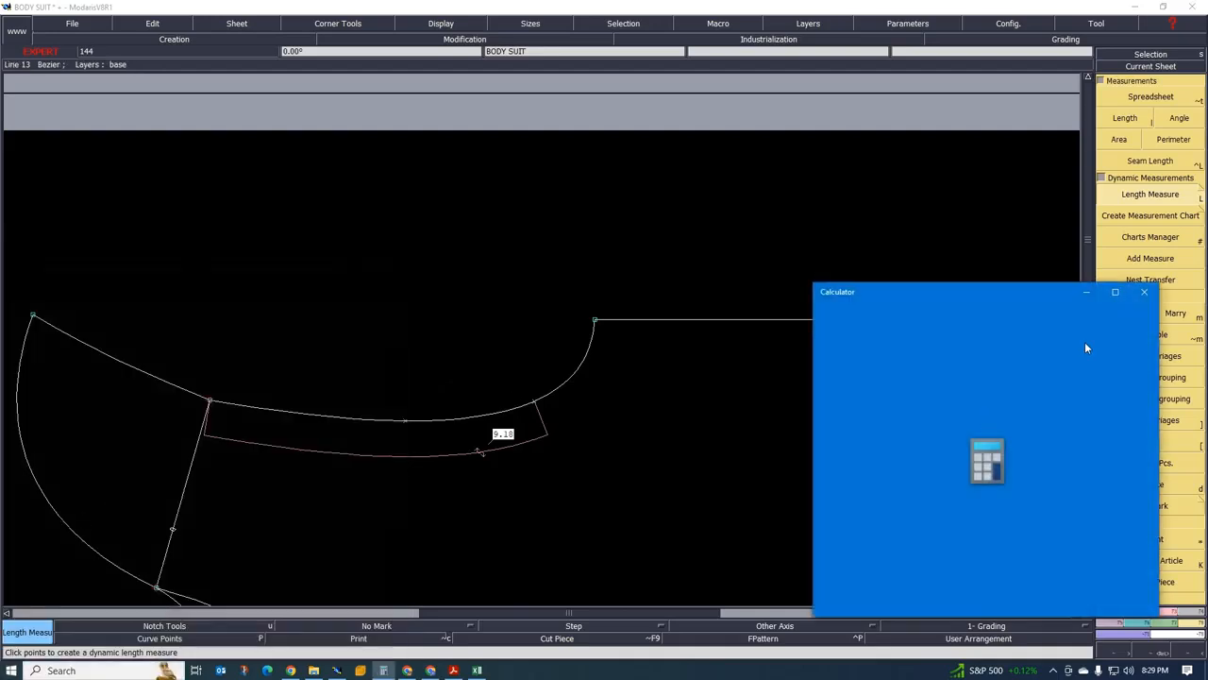
left_click(1144, 291)
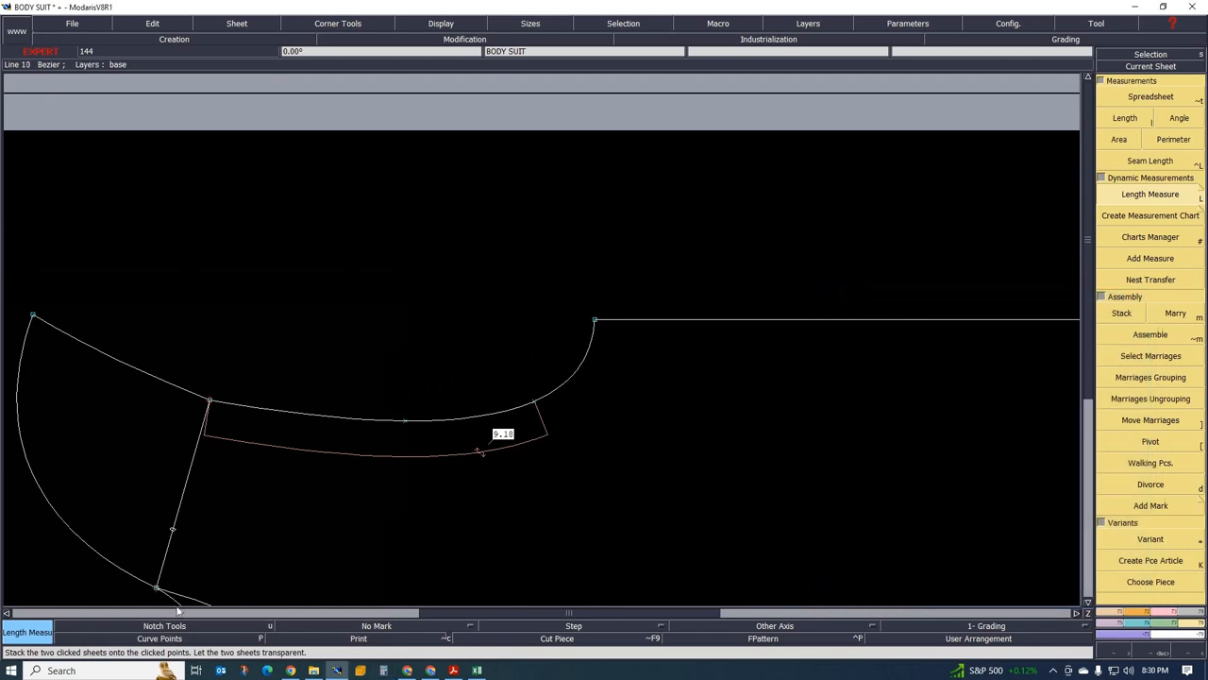
left_click(12, 670)
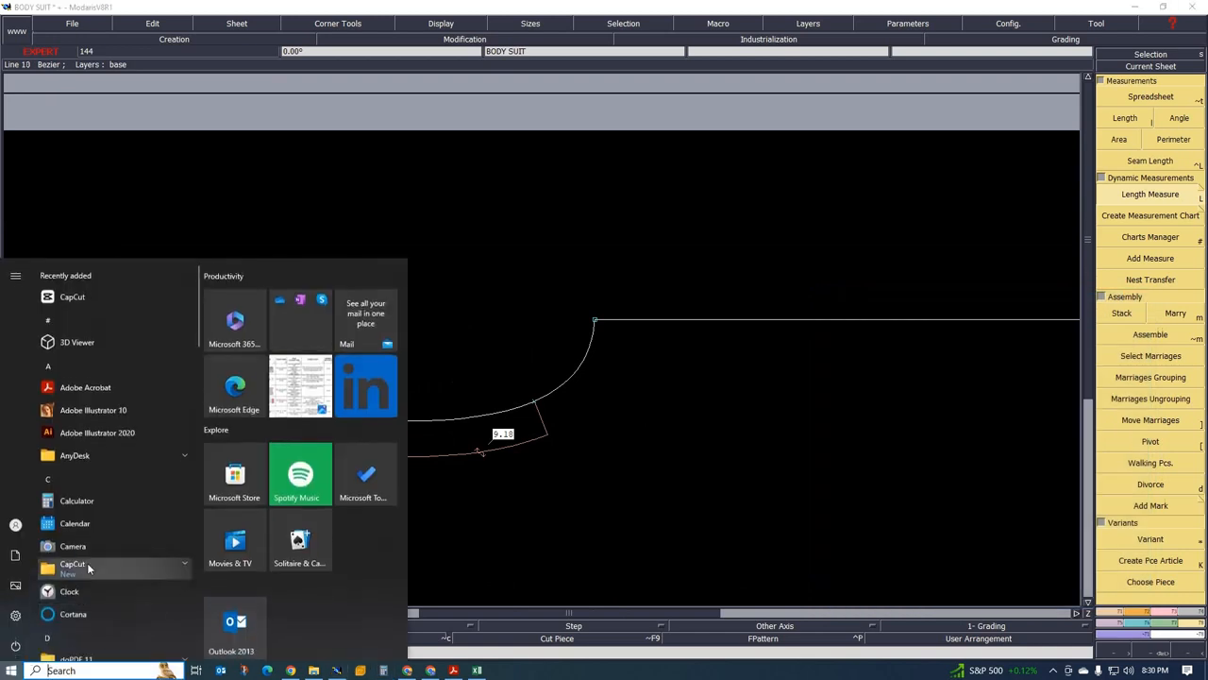
left_click(88, 505)
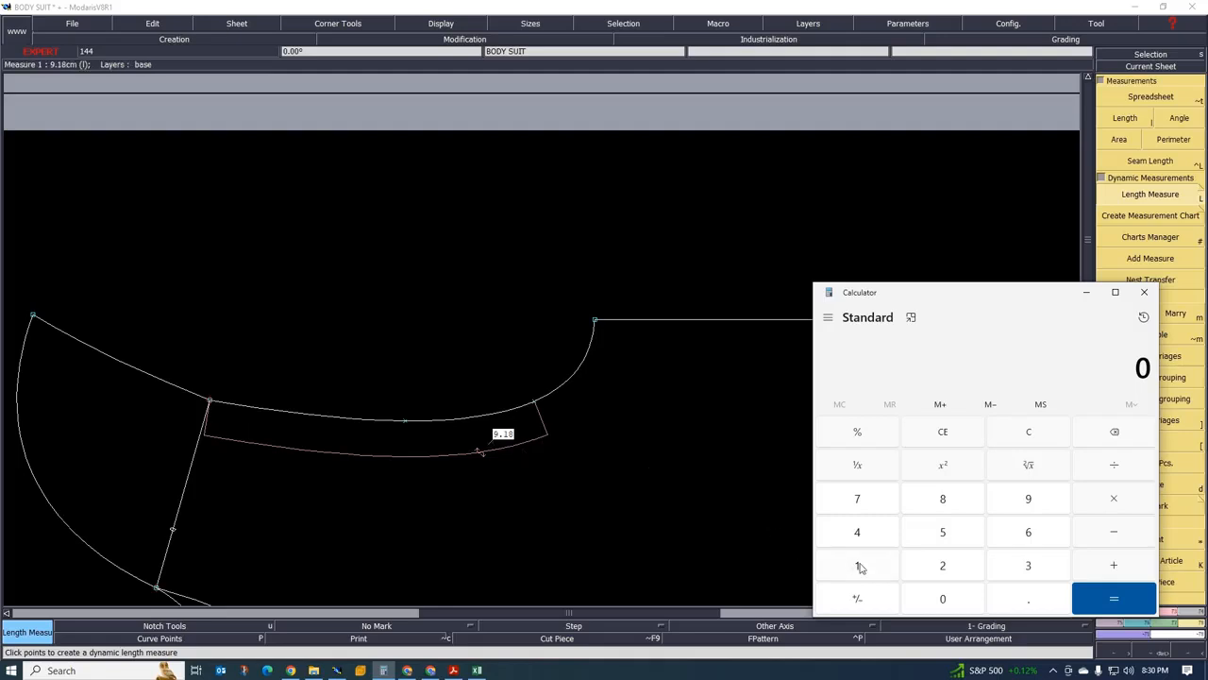
left_click(1029, 500)
left_click(1116, 503)
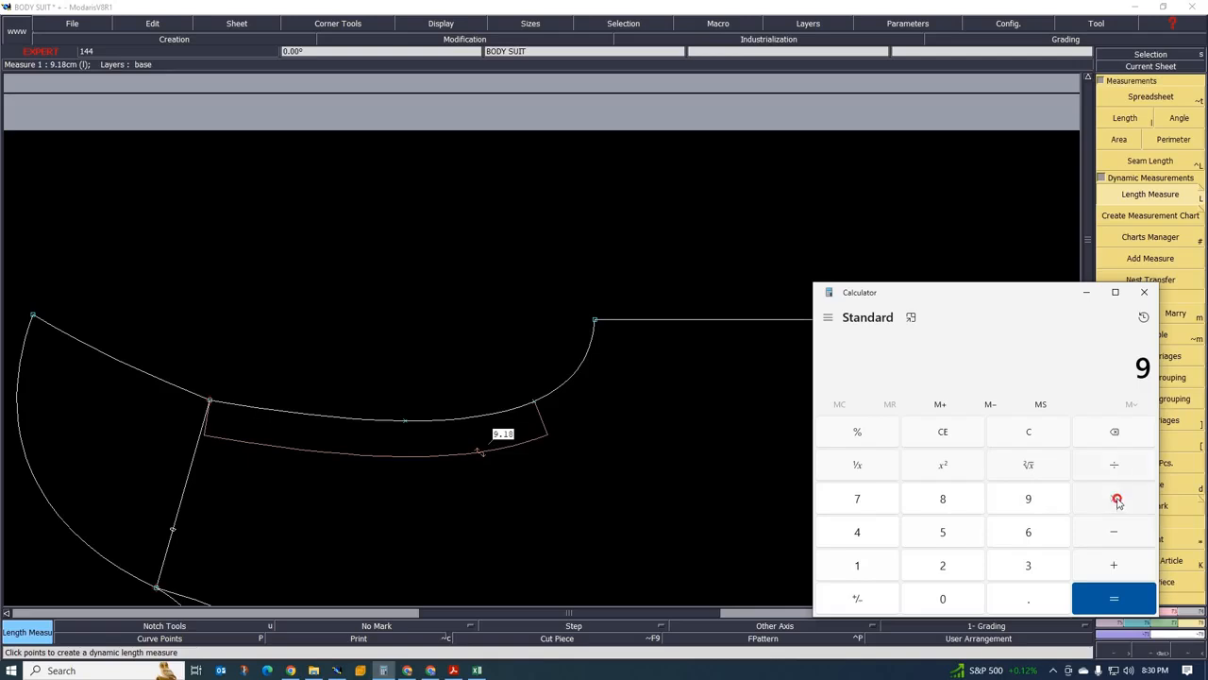
left_click(855, 563)
left_click(1026, 600)
left_click(946, 530)
left_click(1113, 599)
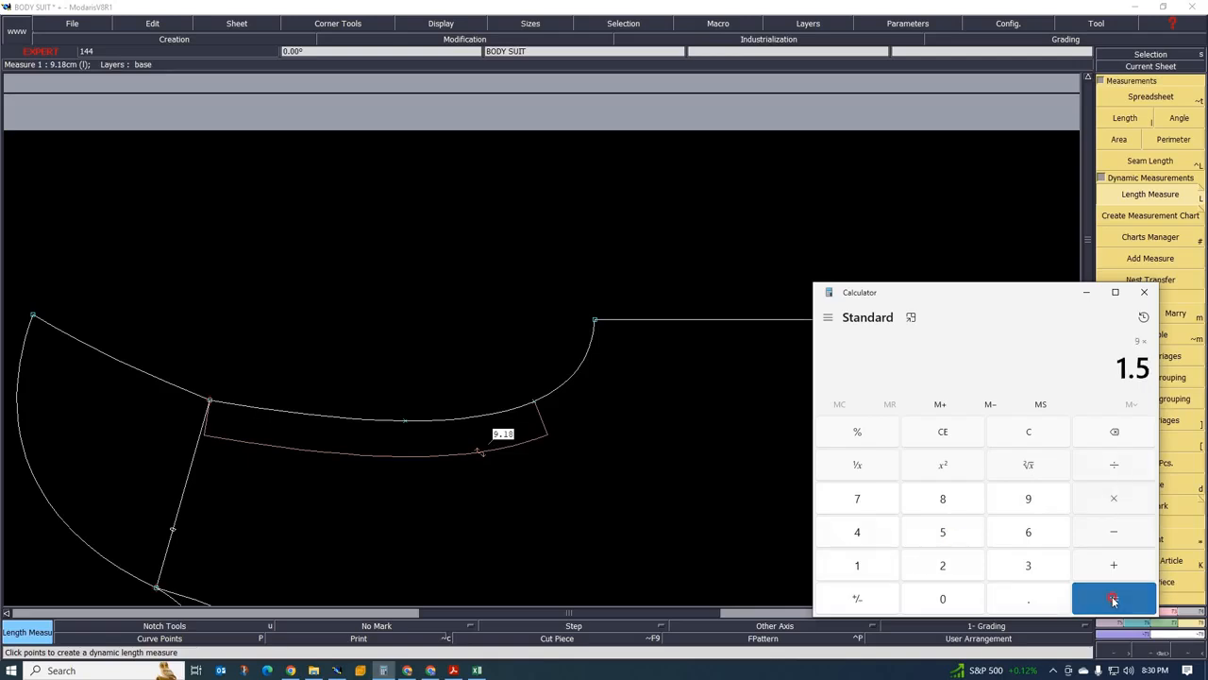
double_click(1113, 599)
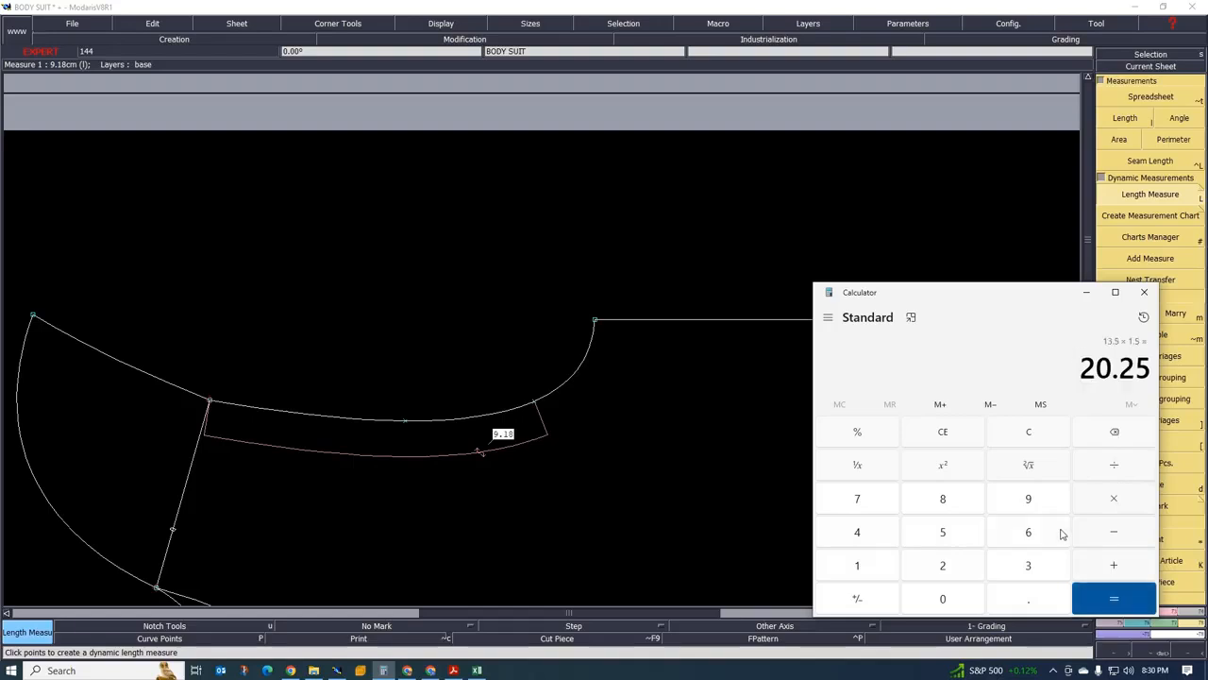
left_click(1037, 437)
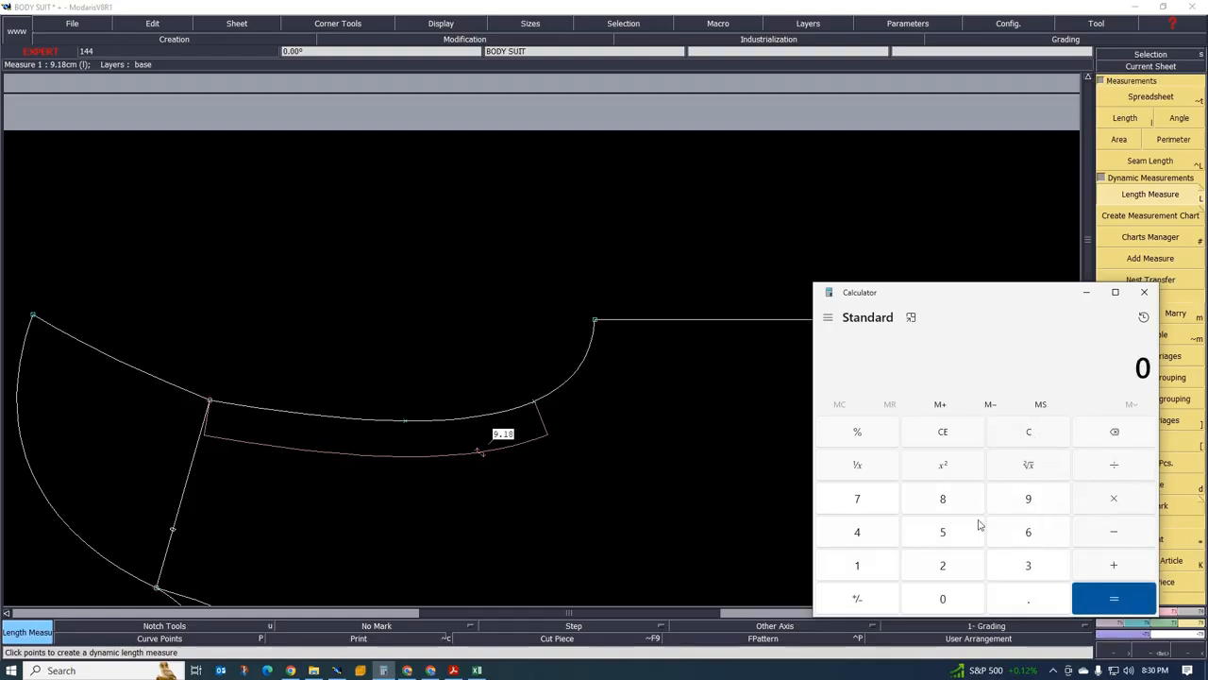
Calculate 9 × 1.5 and minimize the calculator to return to the body suit pattern
left_click(1026, 501)
left_click(1114, 500)
left_click(864, 566)
left_click(1019, 597)
left_click(955, 539)
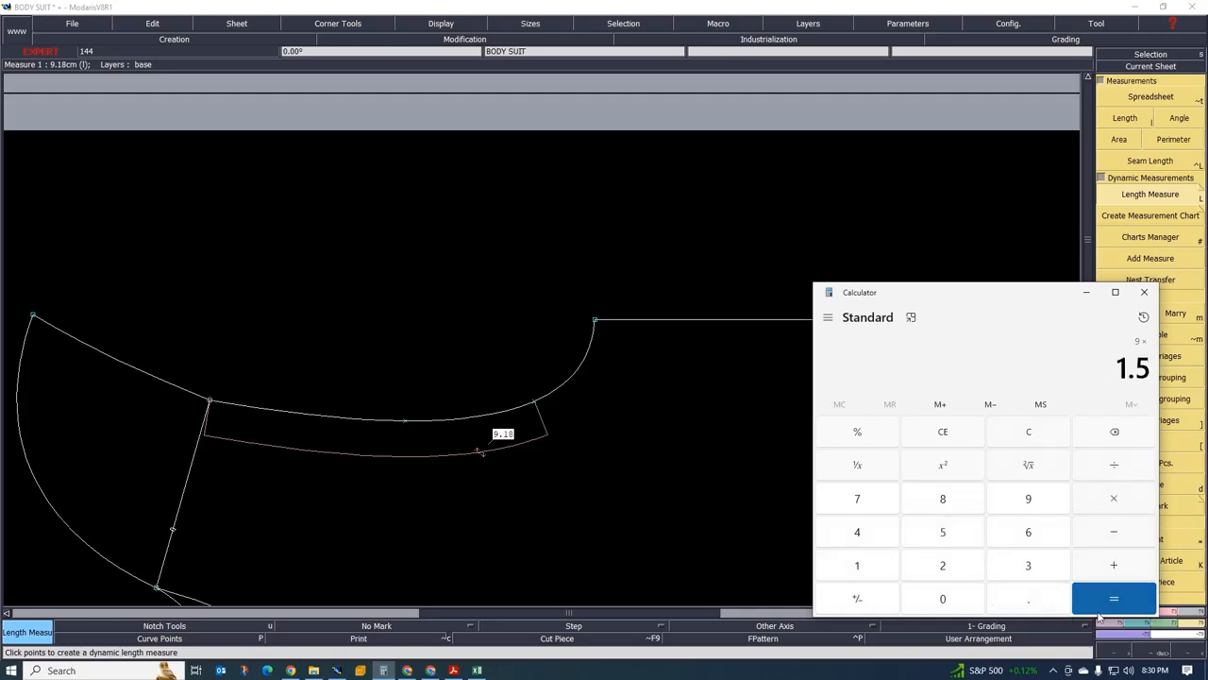
left_click(1118, 598)
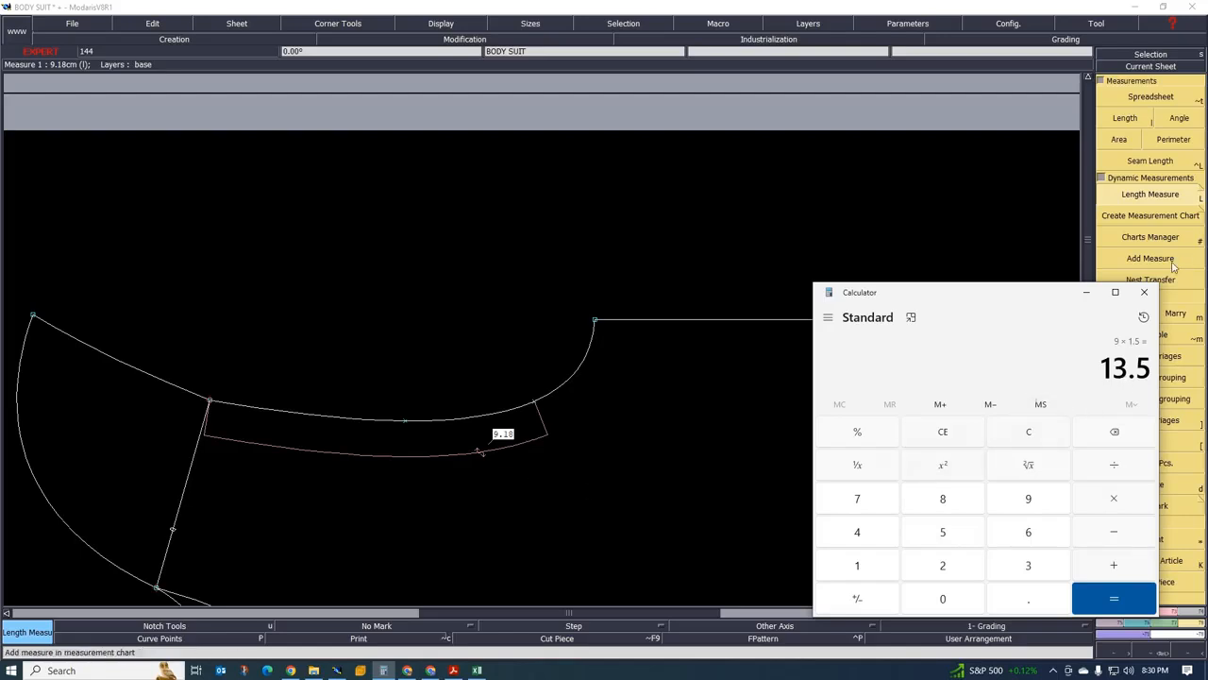
left_click(1088, 293)
scroll(529, 369, "down", 3)
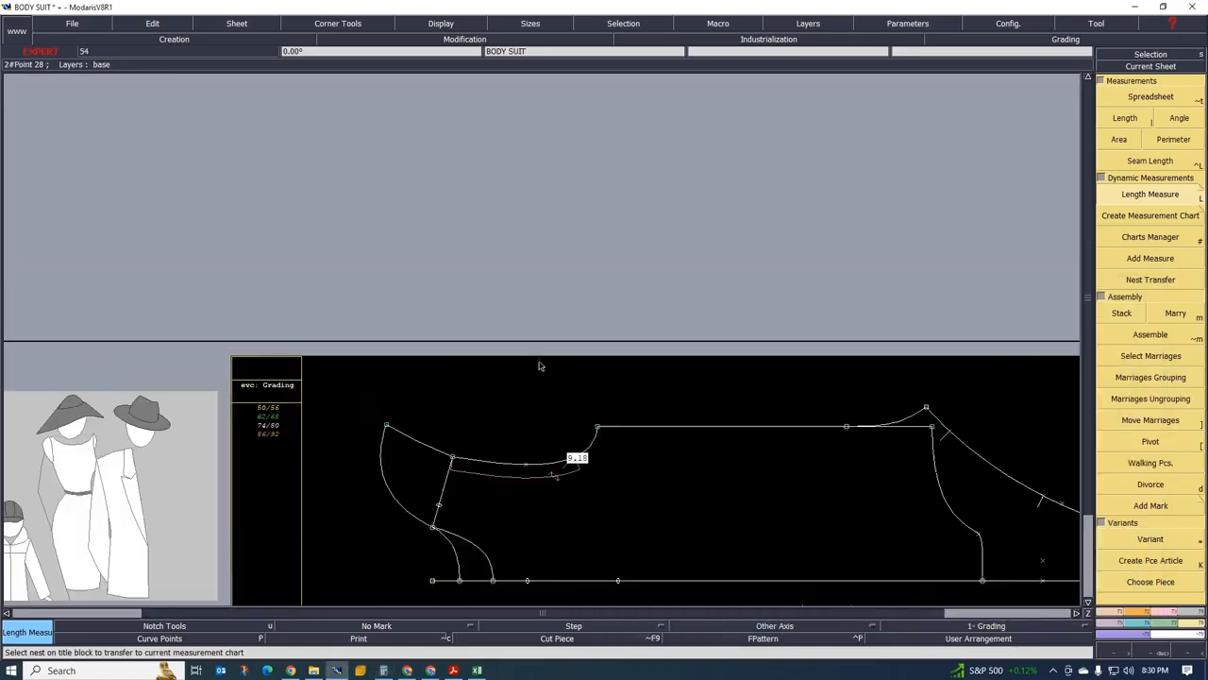
scroll(503, 388, "down", 1)
scroll(562, 458, "up", 1)
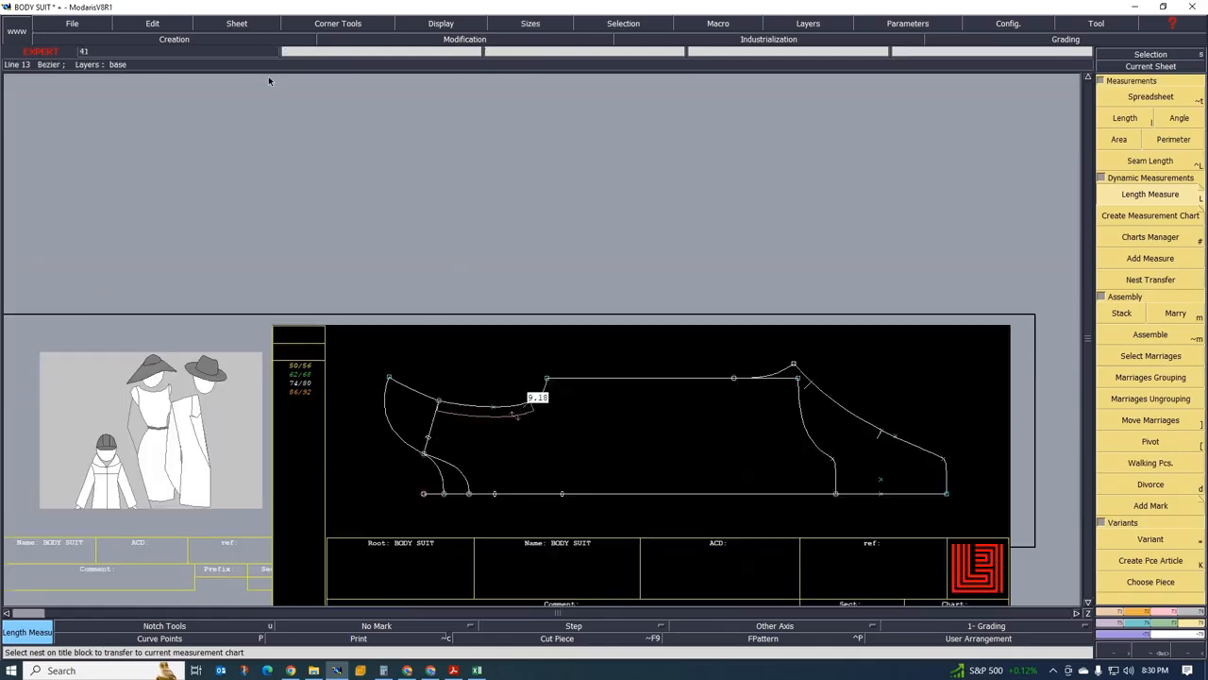
Draw a rectangle 4 cm wide and 13.5 cm high above the body suit pattern
left_click(1138, 613)
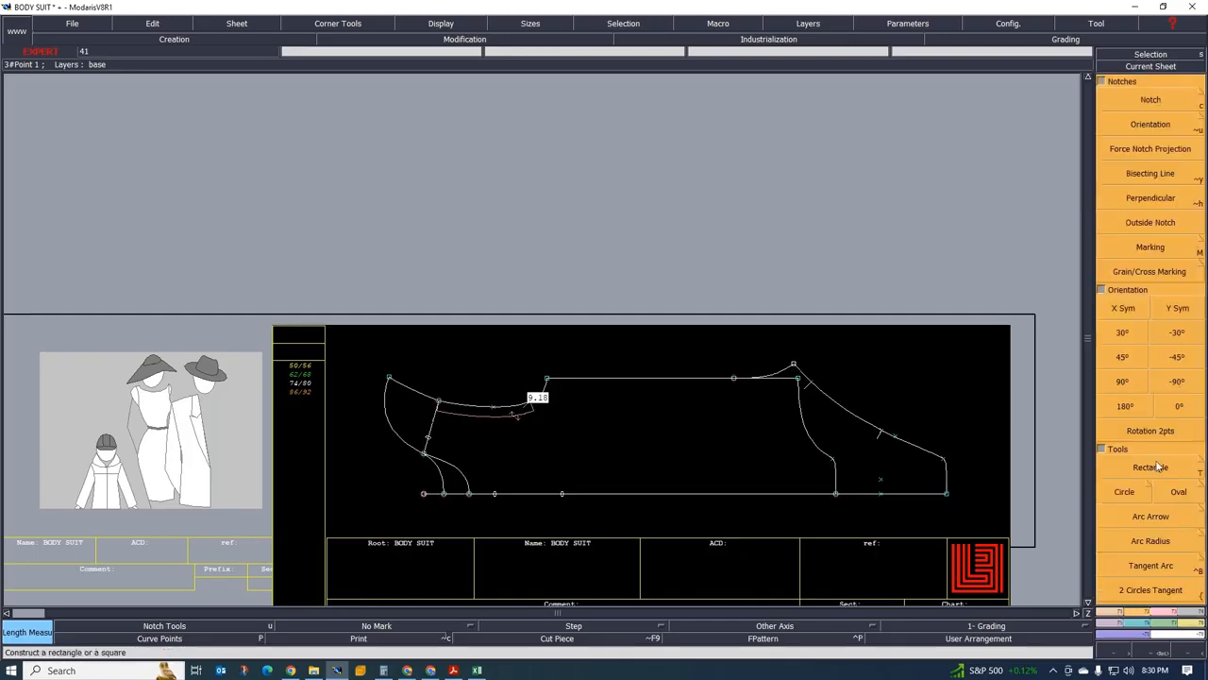
left_click(1124, 473)
left_click(433, 231)
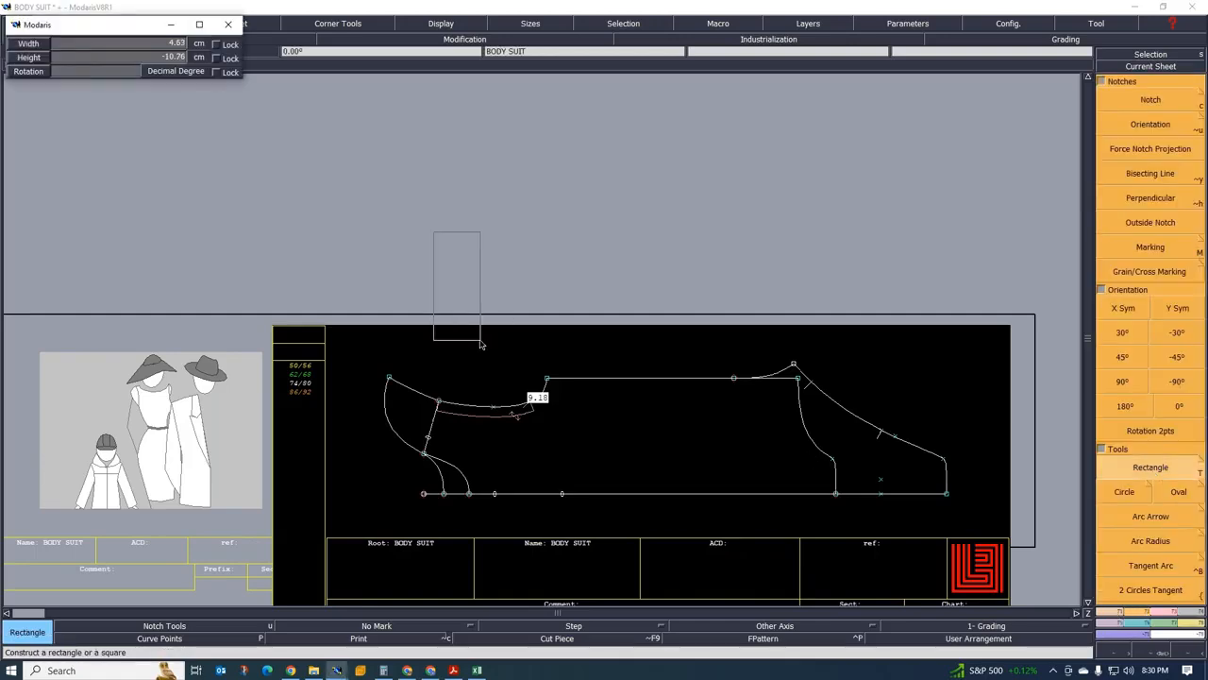
key("Down")
key("Return")
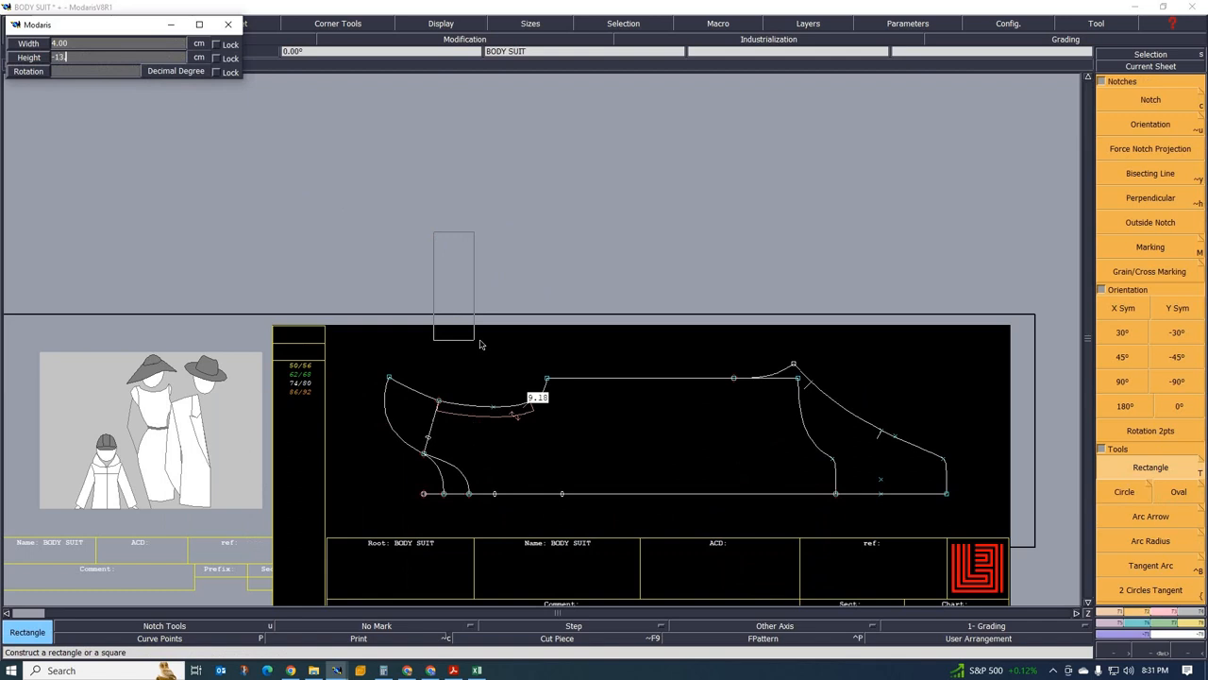
key("Return")
left_click(481, 344)
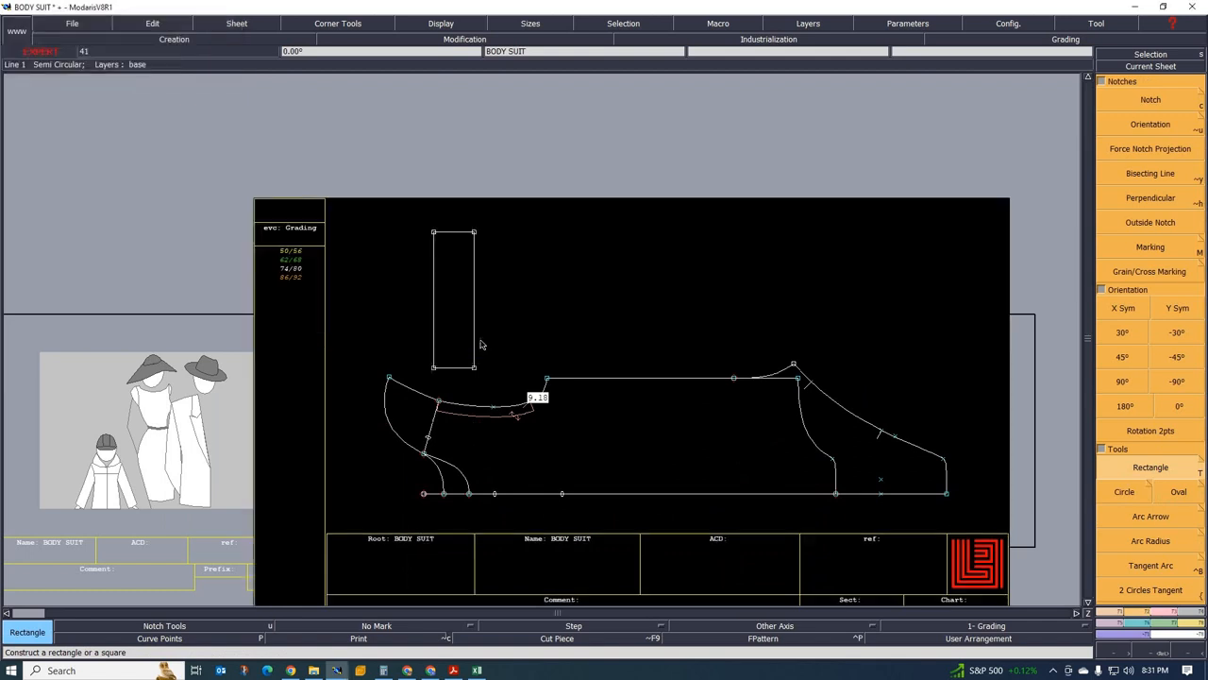
Check the sleeve in the Design.pdf technical sketch, return to Modaris, and undo the 13.5 cm high rectangle
scroll(439, 347, "up", 1)
scroll(448, 343, "down", 2)
scroll(450, 342, "up", 1)
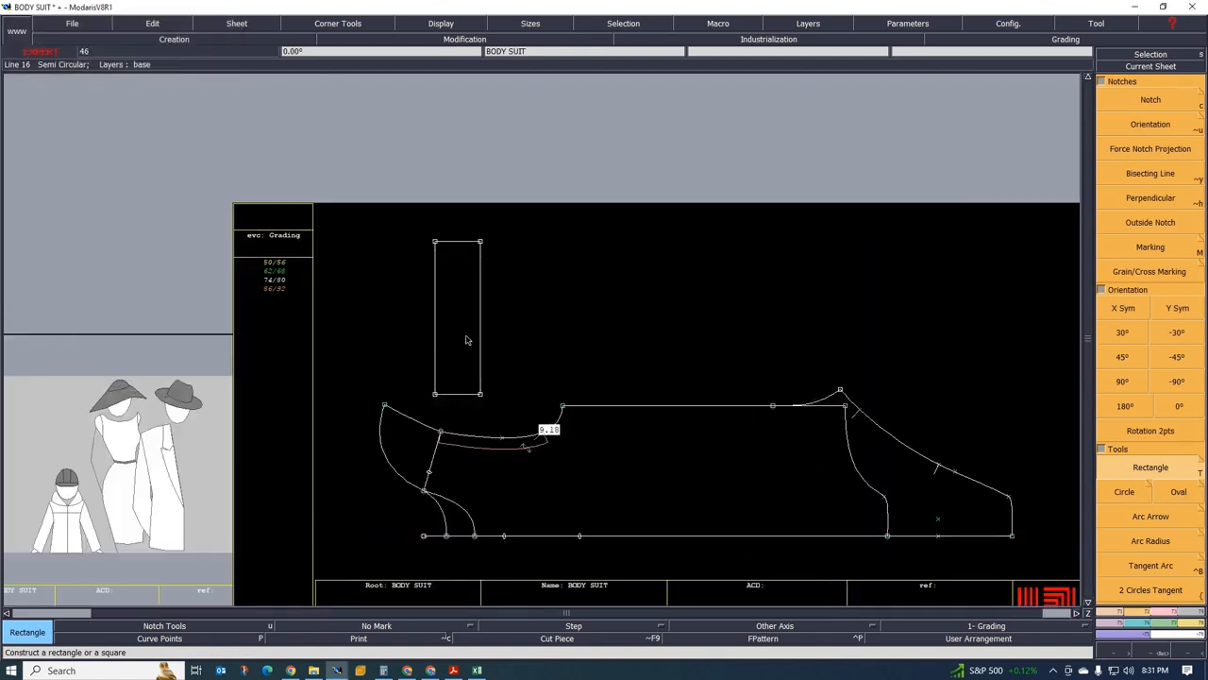
scroll(447, 304, "up", 1)
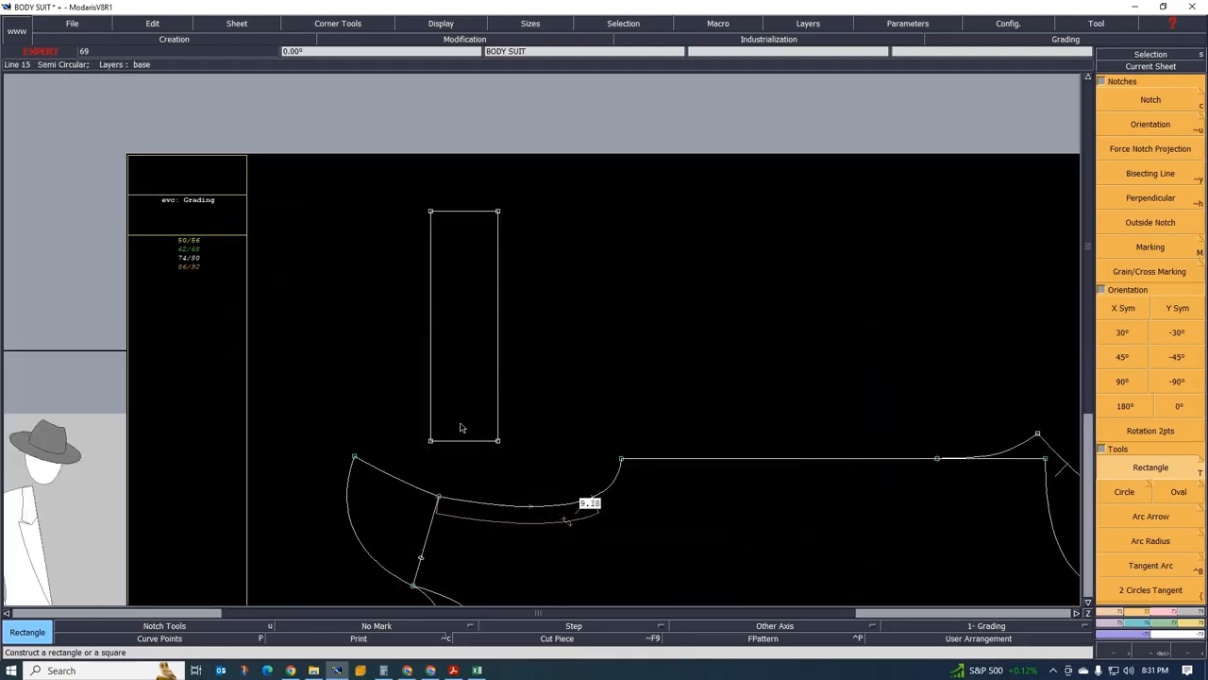
left_click(453, 670)
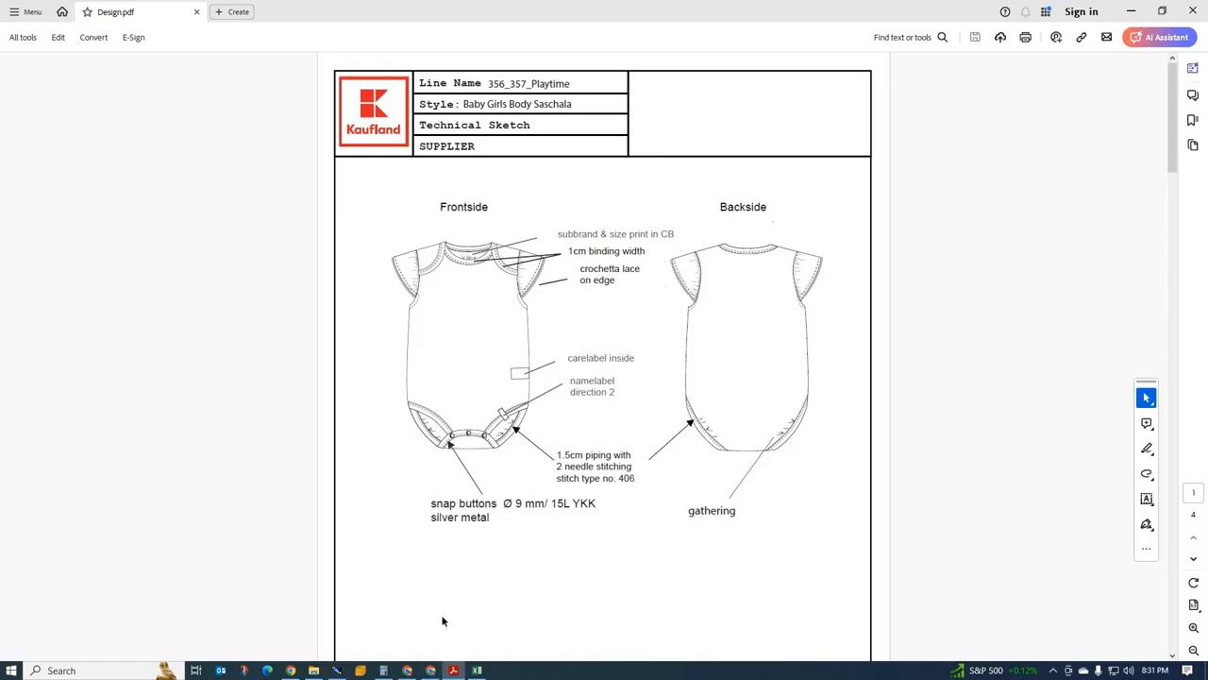
left_click(337, 671)
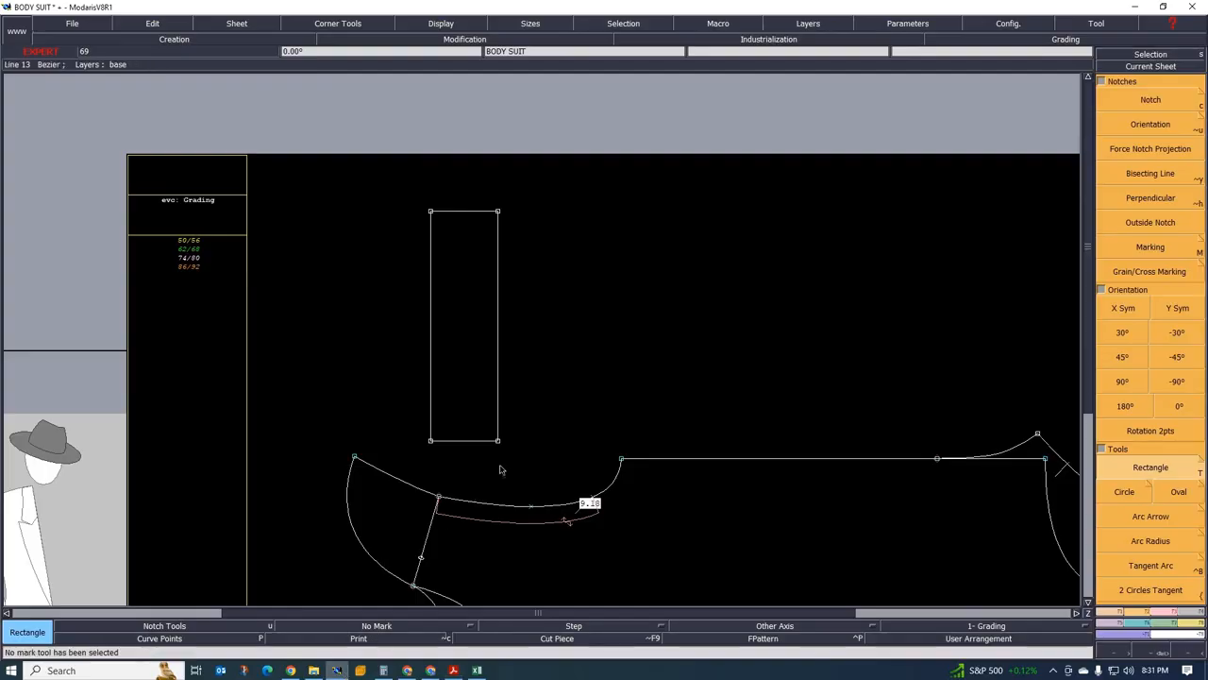
key("ctrl+z")
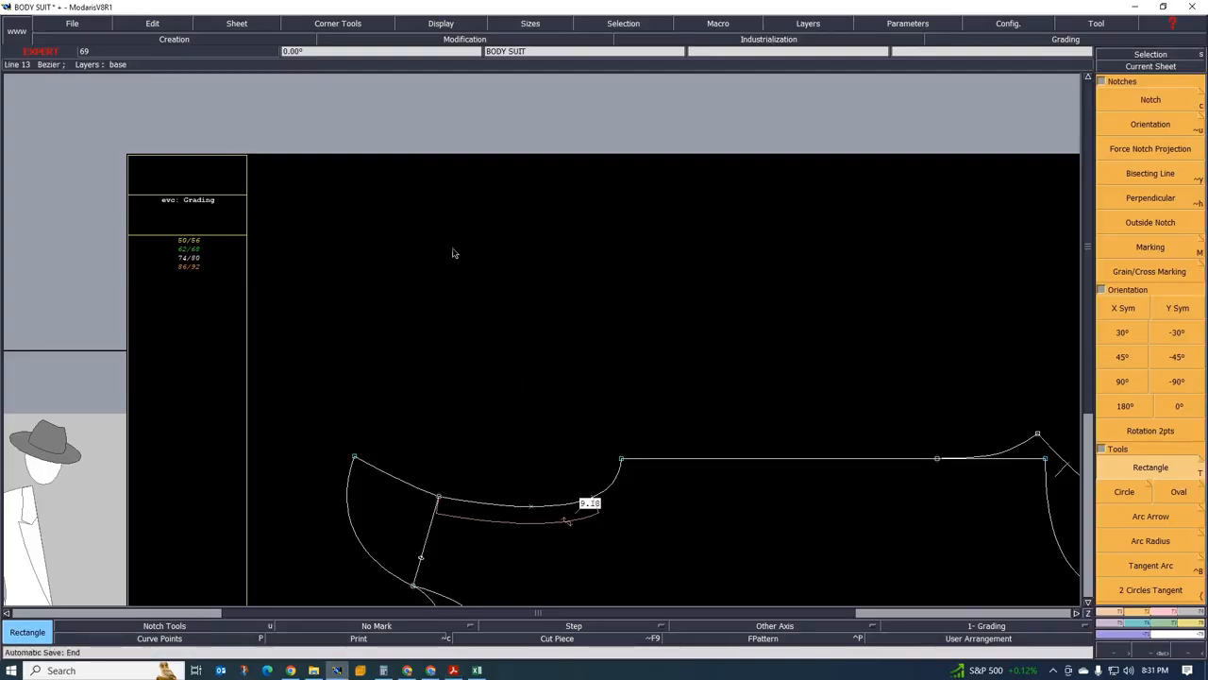
Draw a new rectangle above the armhole, 4 cm wide and 9.18 cm high, for the sleeve
left_click_drag(448, 218, 482, 331)
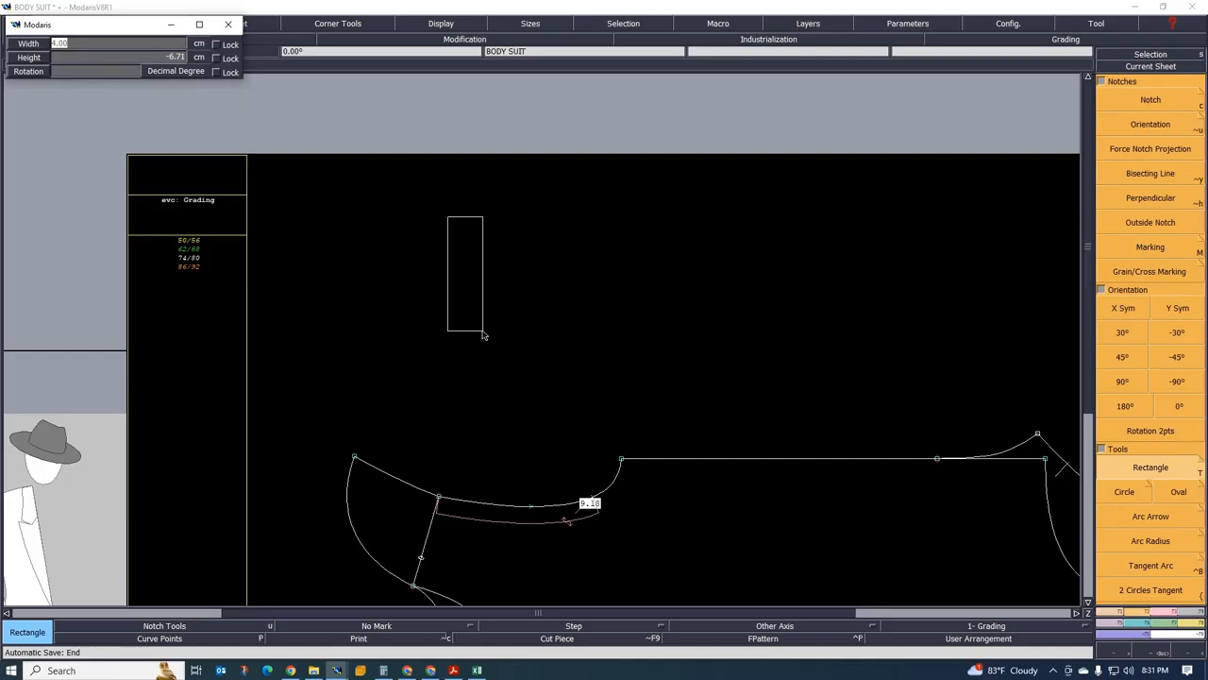
type("4.00")
key("Return")
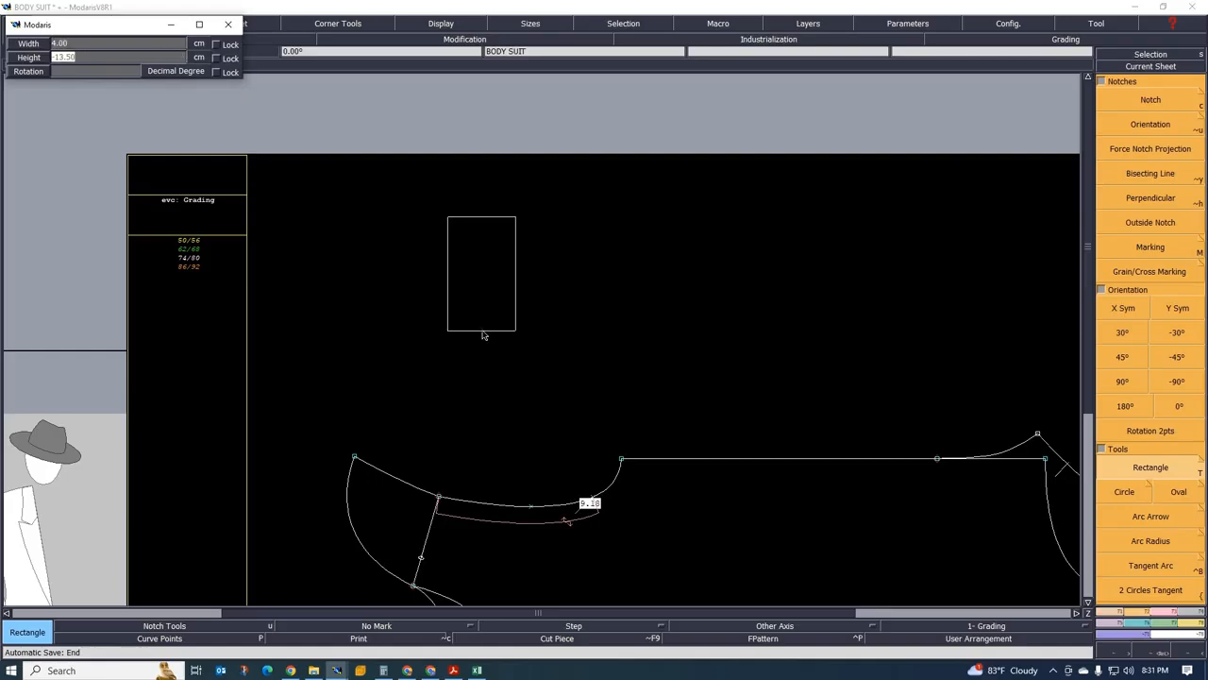
key("BackSpace")
type("-9.18")
key("Return")
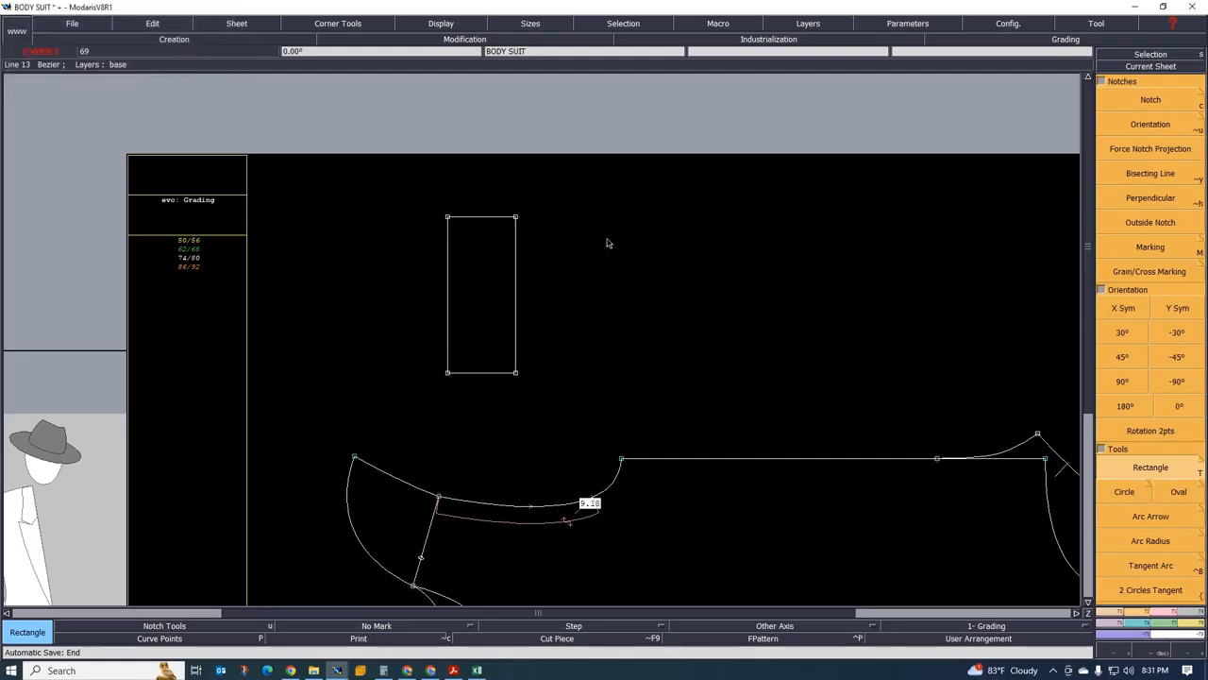
scroll(489, 314, "up", 1)
scroll(490, 314, "down", 1)
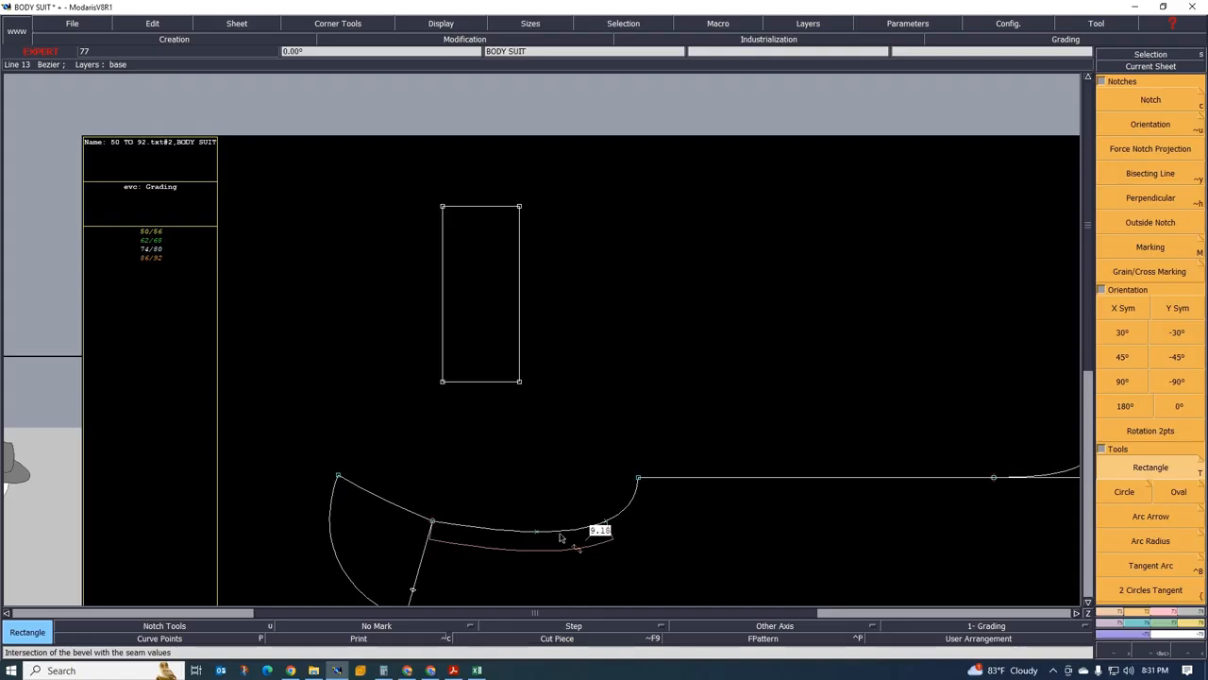
Switch to Design.pdf to review the sleeve shape in the technical sketch, and return to the sleeve rectangle in Modaris
left_click(454, 671)
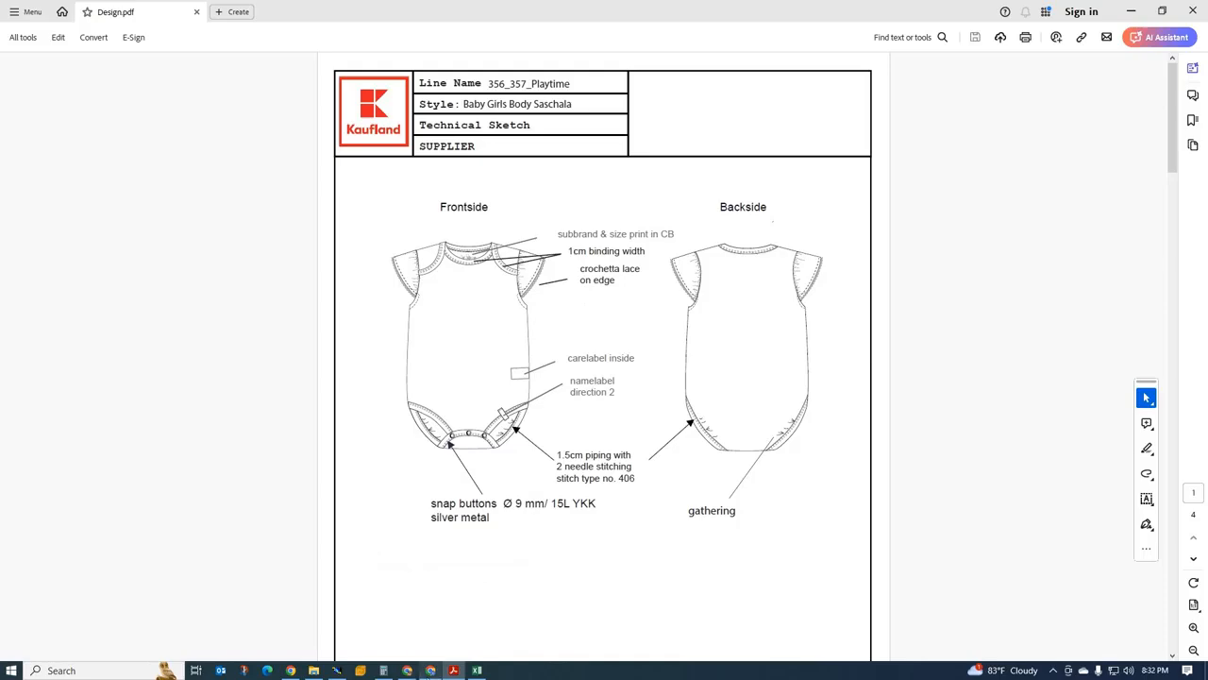
left_click(338, 670)
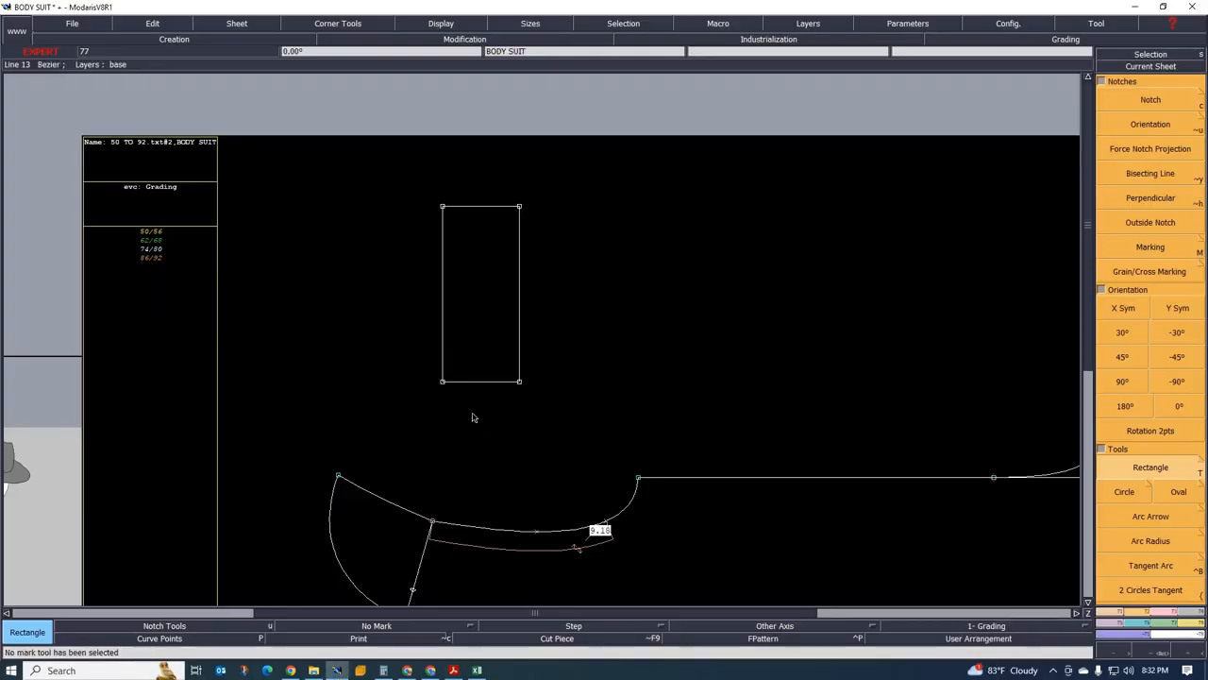
scroll(473, 417, "down", 2)
scroll(477, 378, "up", 3)
scroll(490, 358, "down", 2)
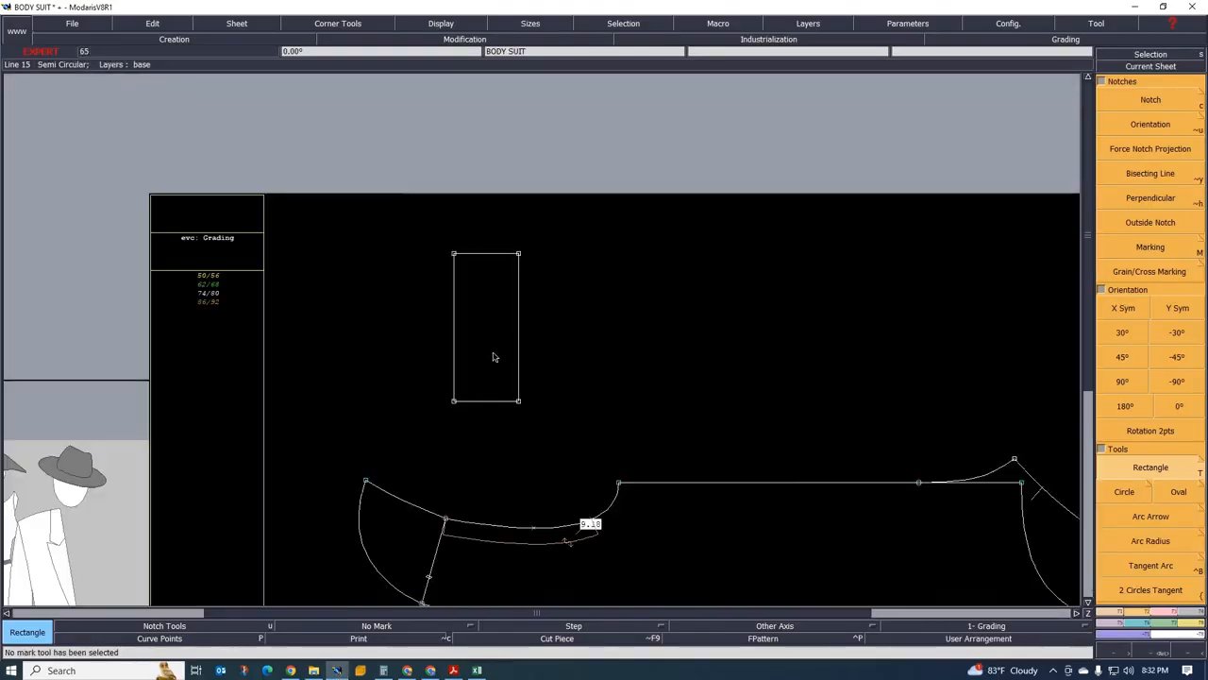
scroll(502, 294, "up", 2)
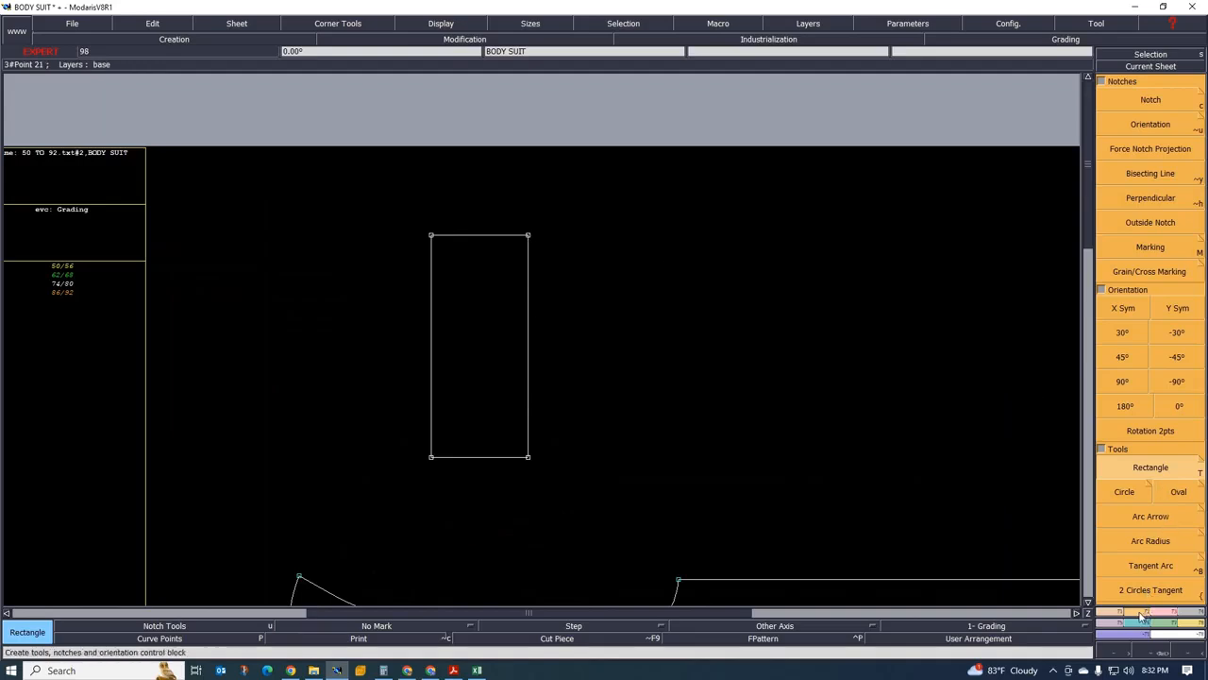
Reshape the sleeve rectangle by moving its upper-right corner point 2 cm outward horizontally, with 0 vertical shift
left_click(1161, 614)
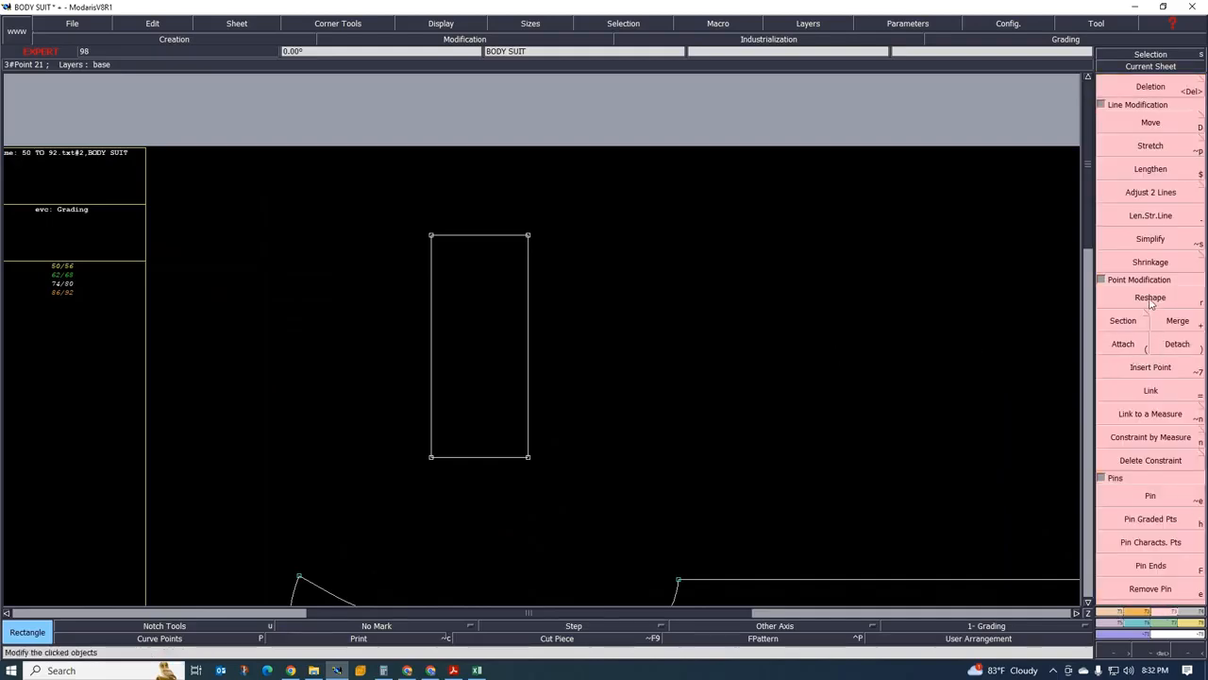
left_click(1150, 299)
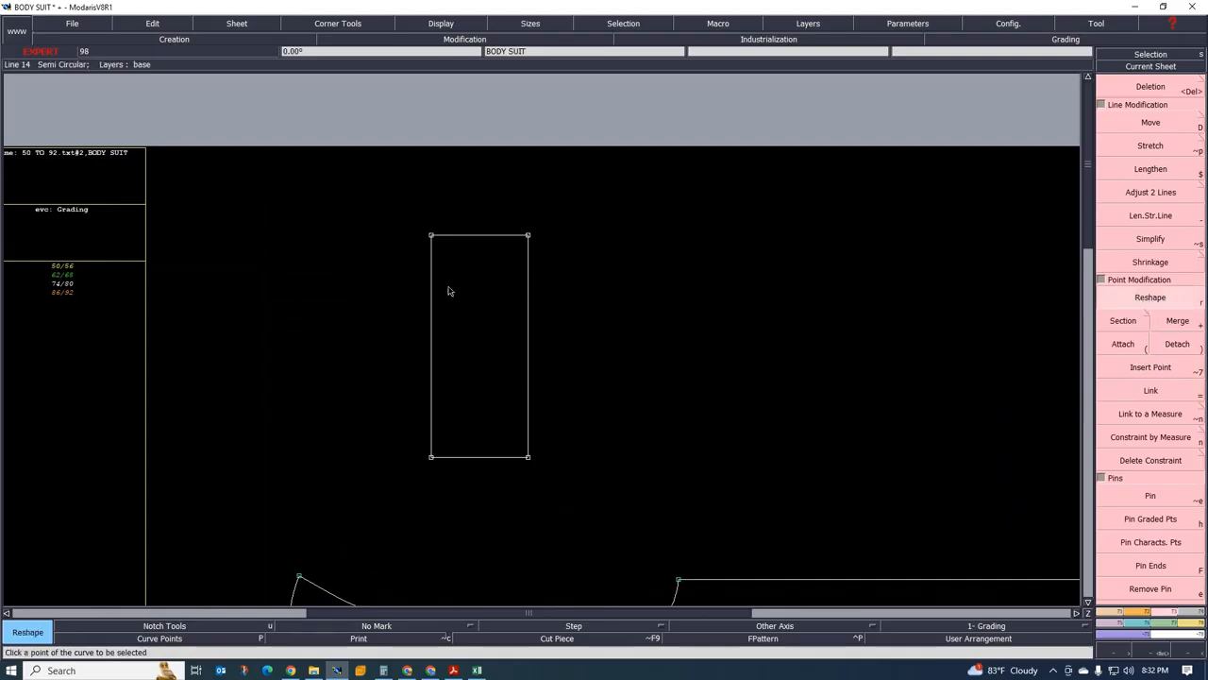
left_click(529, 236)
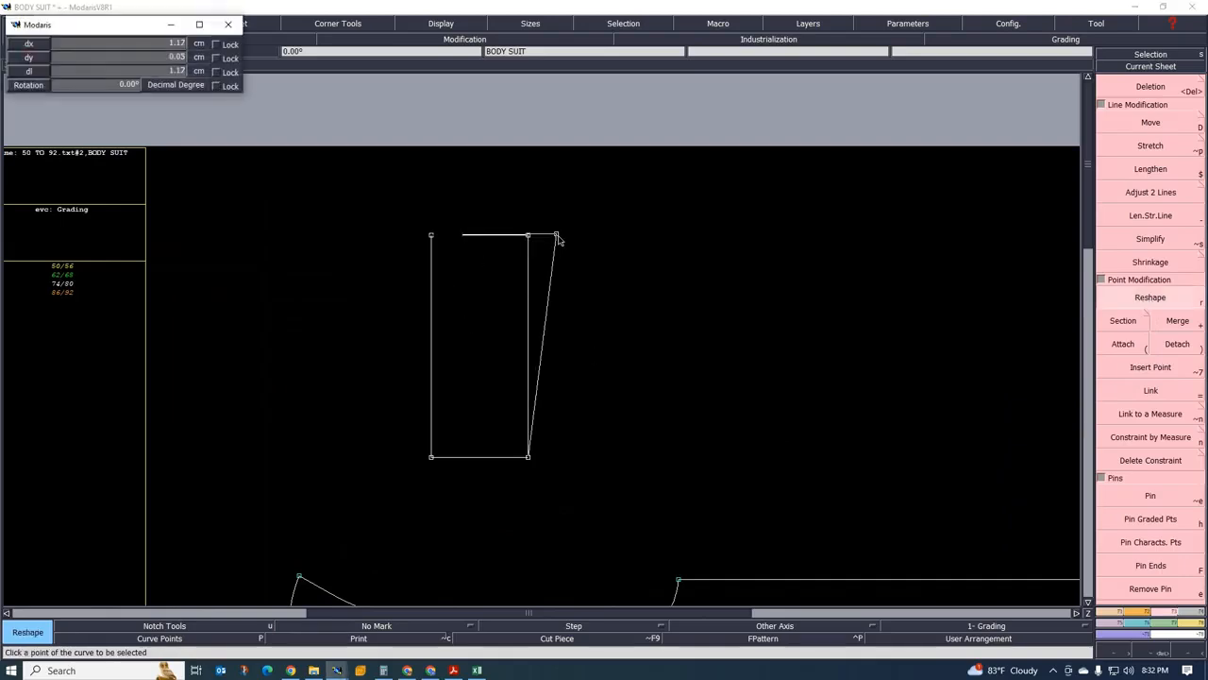
type("2")
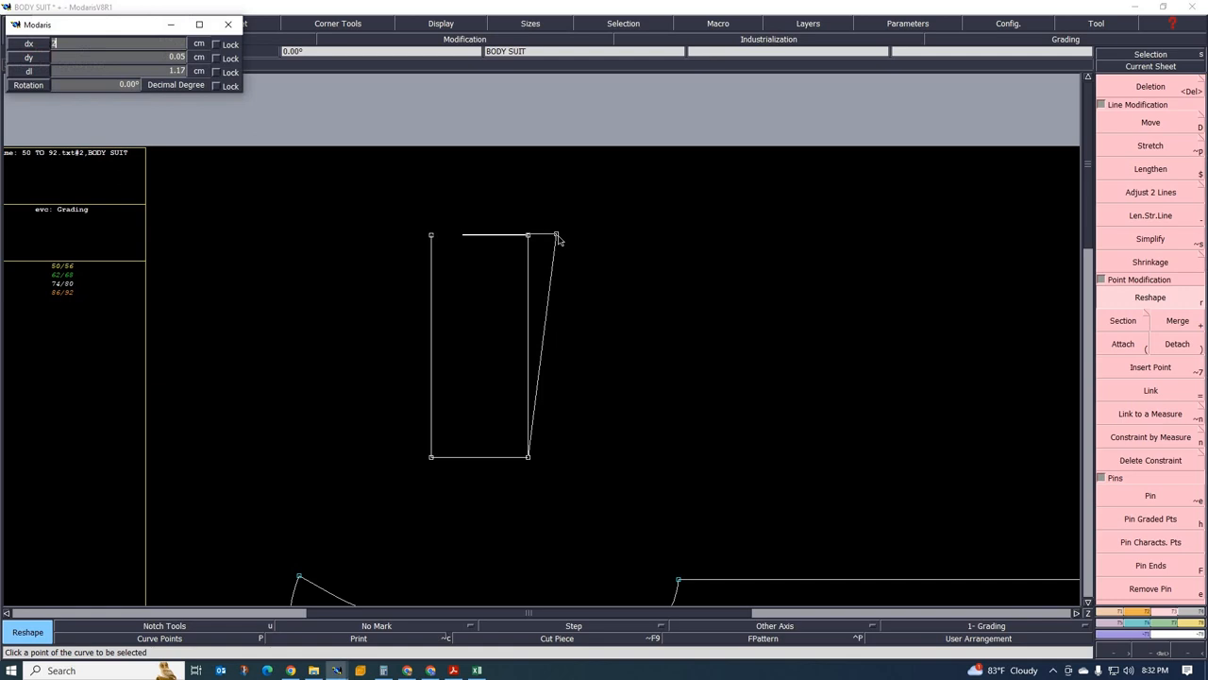
key("Return")
type("00")
key("Return")
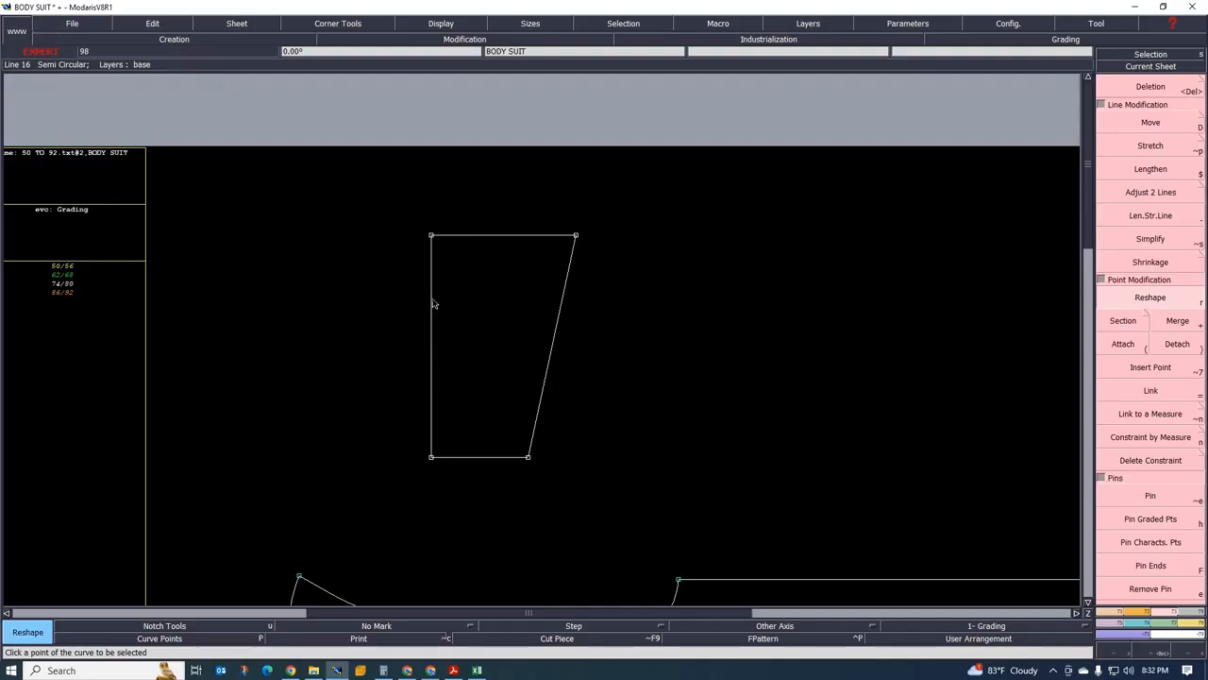
Delete the left vertical line and the top horizontal line of the sleeve shape
key("Delete")
left_click(433, 334)
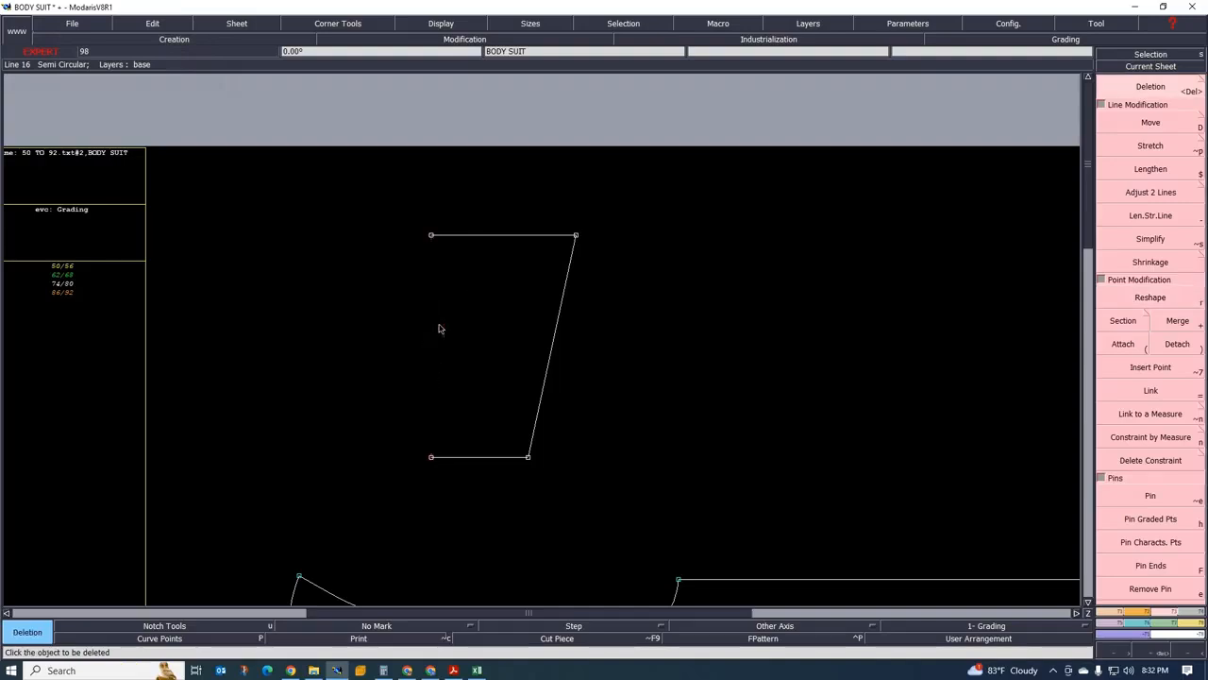
left_click(472, 237)
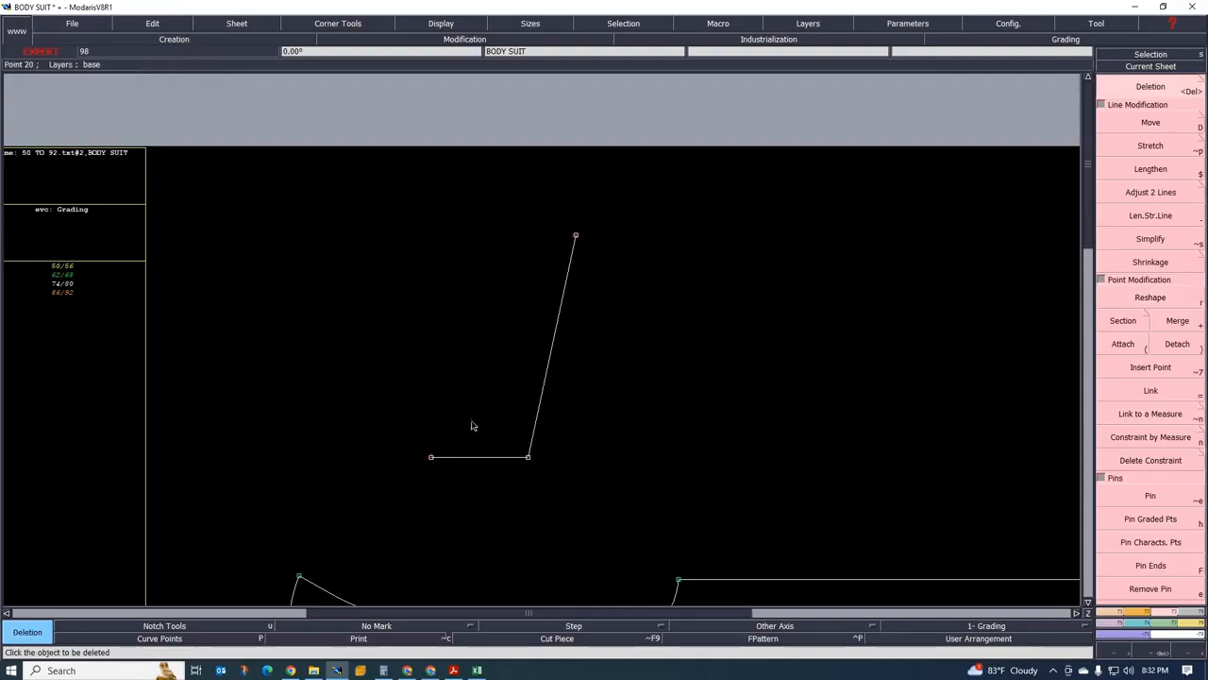
Draw a Bezier line from the free end of the sleeve's base line to the upper end of the slanted line
left_click(1120, 611)
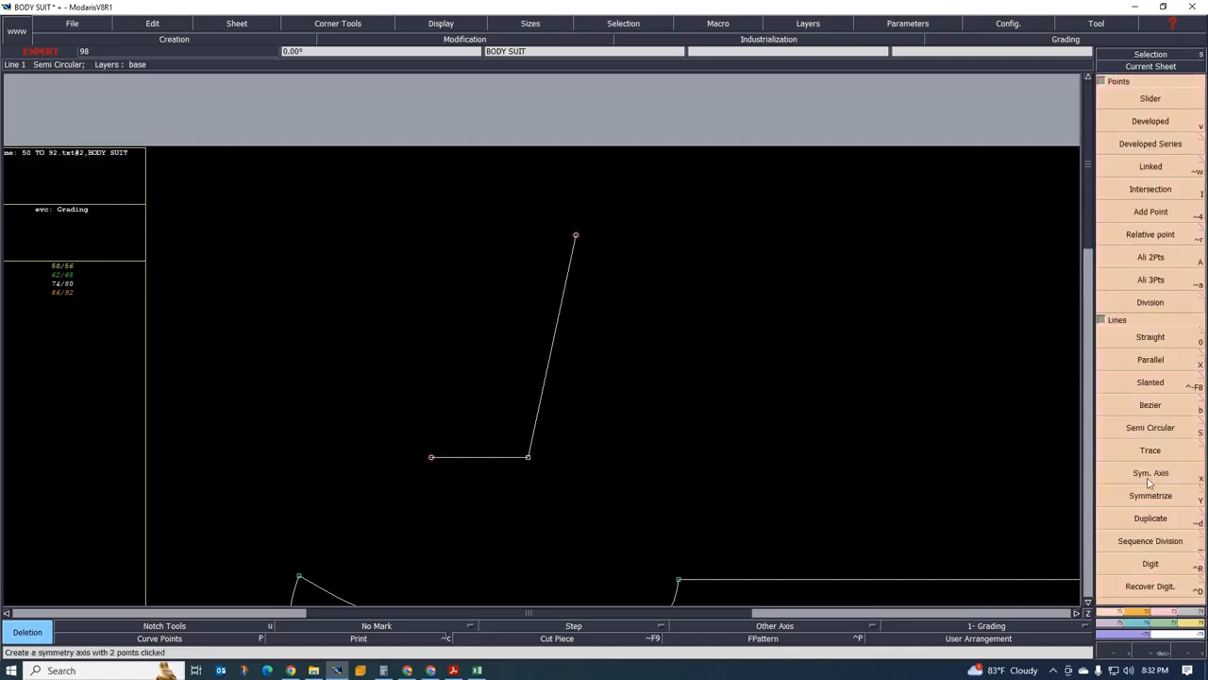
left_click(1150, 406)
left_click(432, 457)
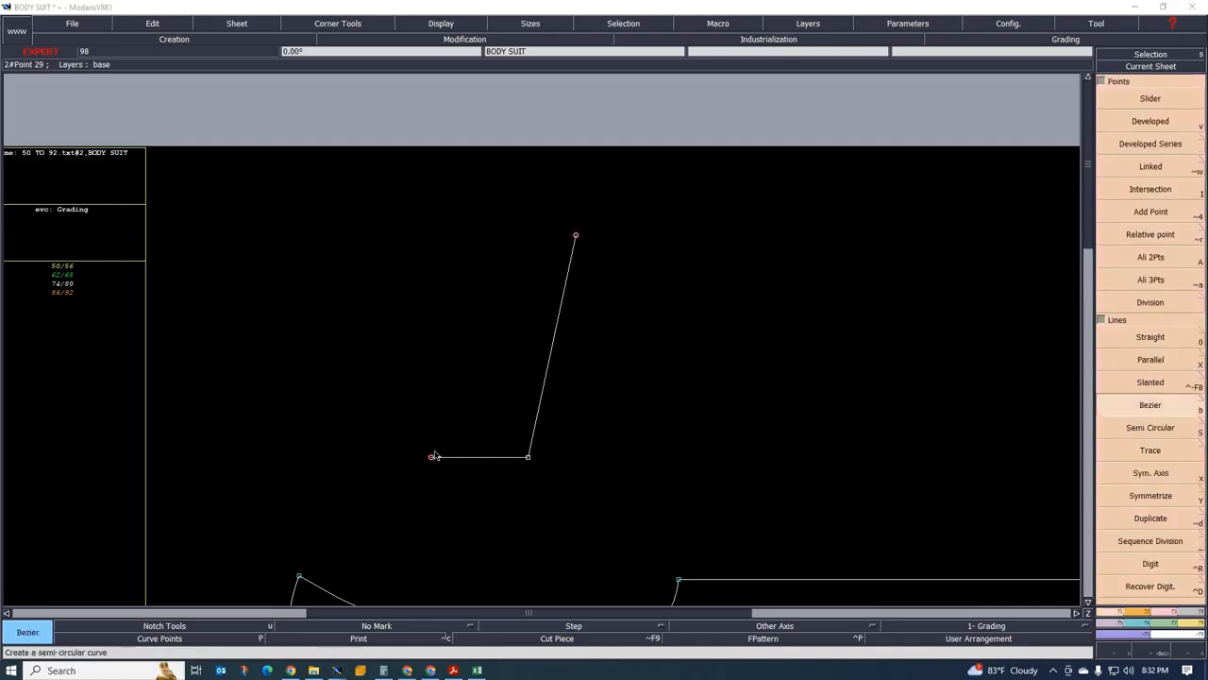
left_click(577, 235)
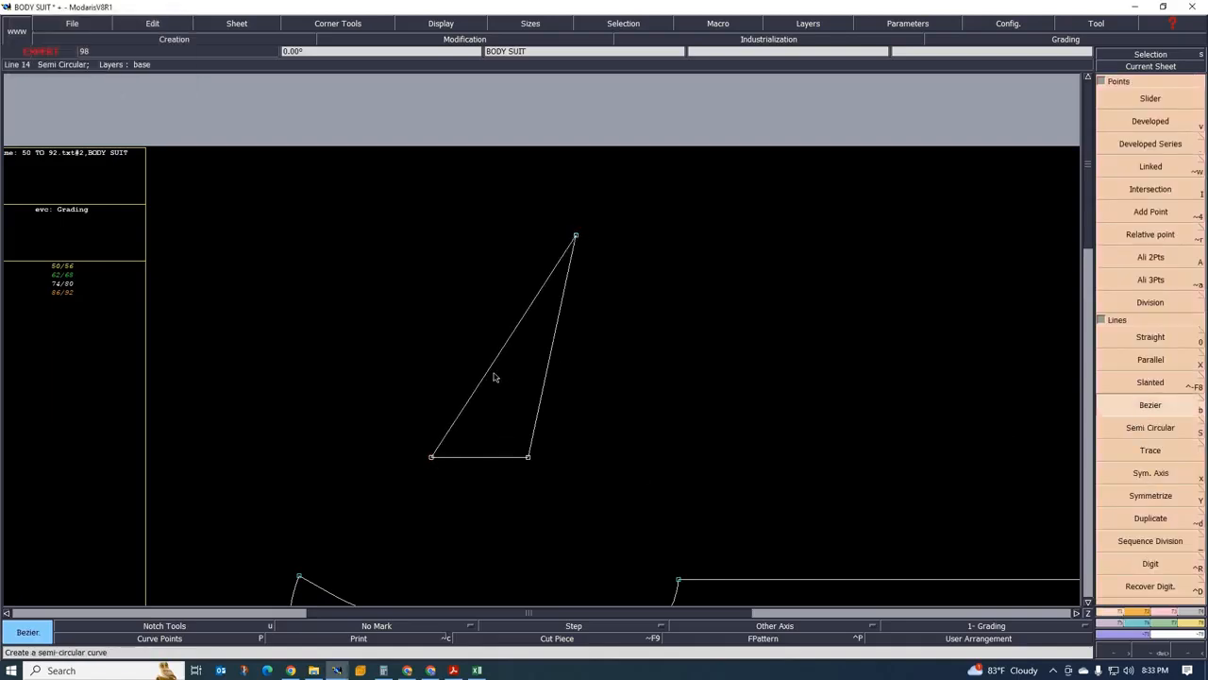
Turn on the handles display and reshape the new Bezier line's lower handle outward so its lower half bulges
scroll(493, 374, "up", 1)
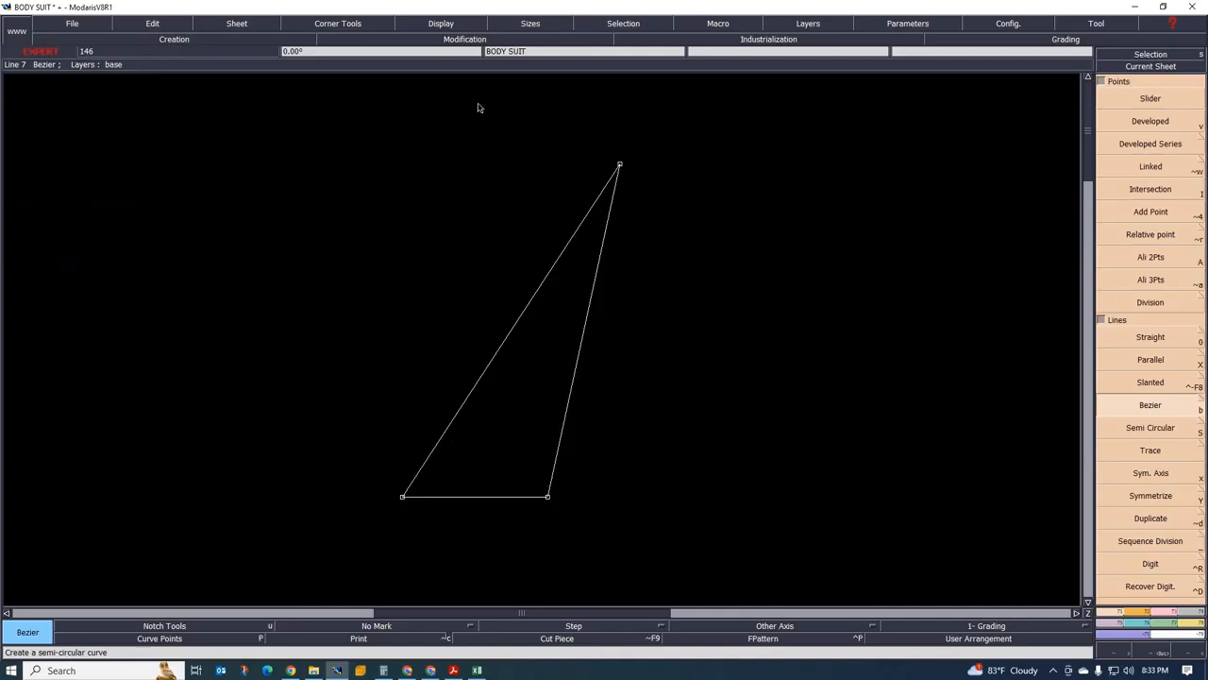
left_click(441, 24)
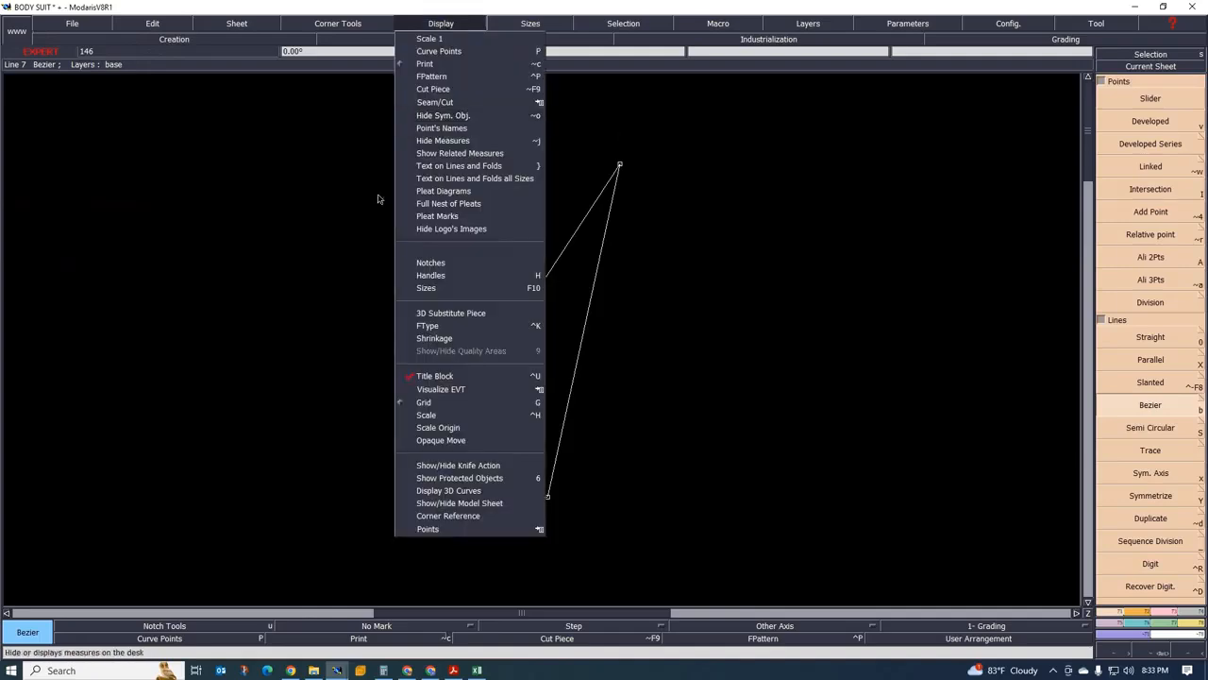
left_click(440, 277)
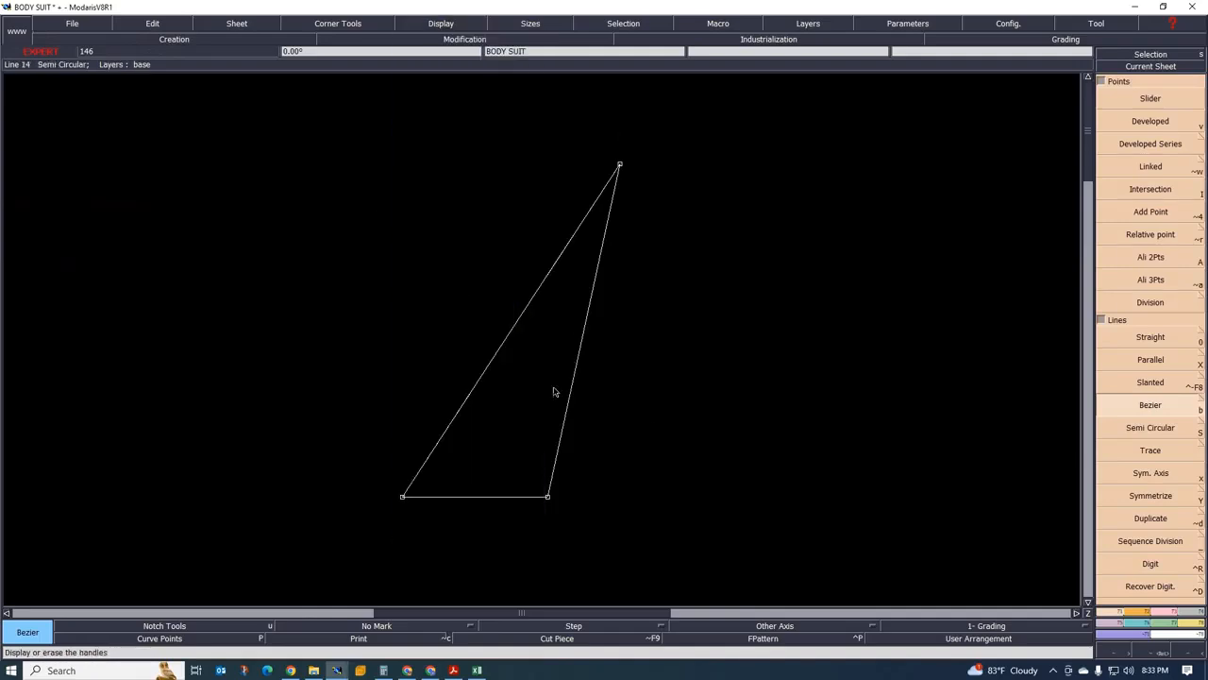
left_click(1165, 612)
left_click(1150, 298)
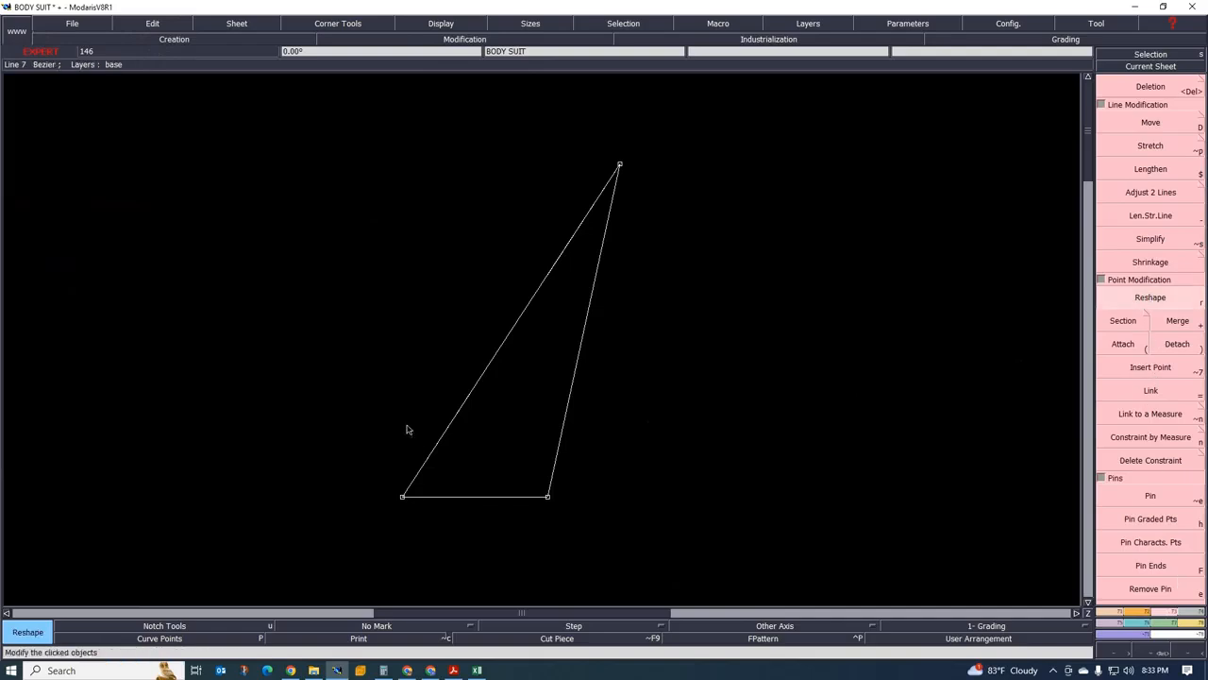
left_click(435, 451)
left_click(423, 347)
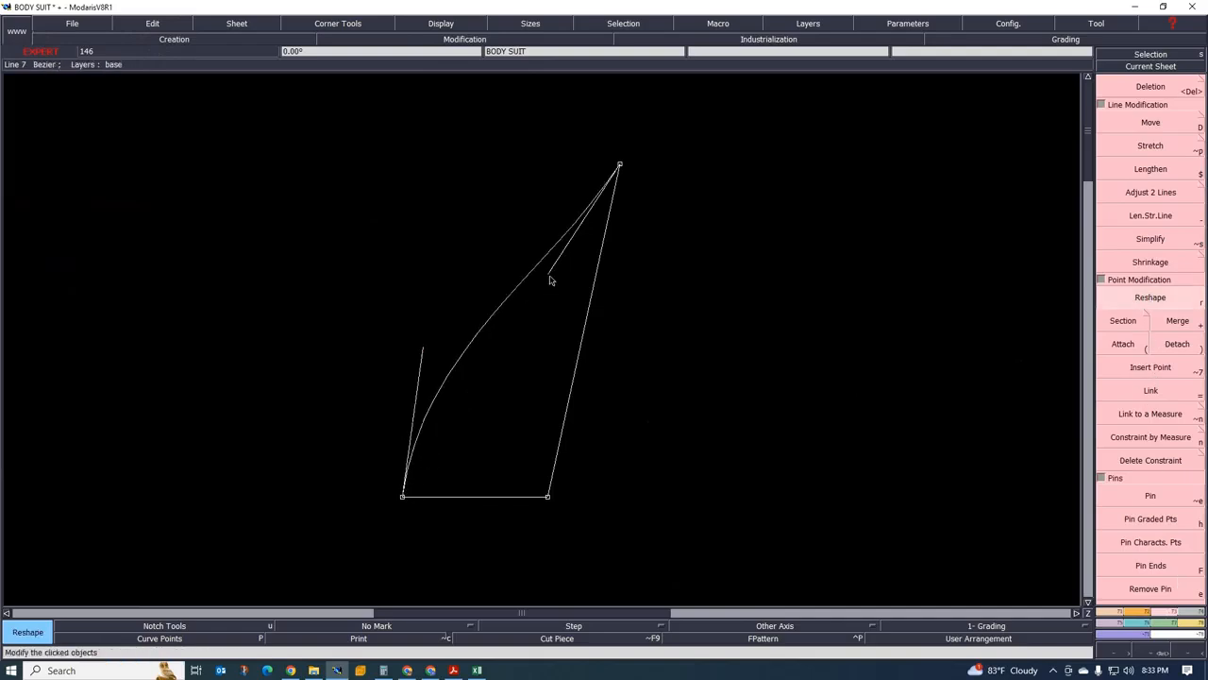
Move the Bezier line's upper handle outward and set its lower handle vertical to round the sleeve's outer curve
left_click(549, 275)
left_click(514, 250)
left_click(516, 249)
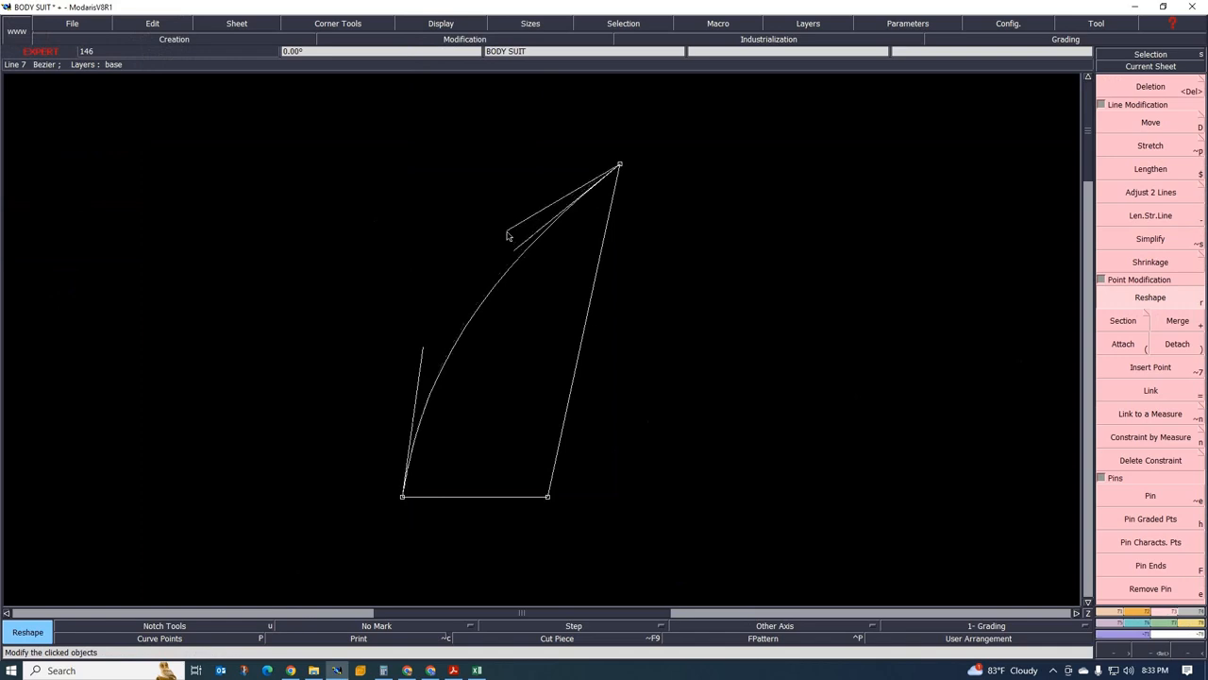
left_click(502, 221)
left_click(421, 348)
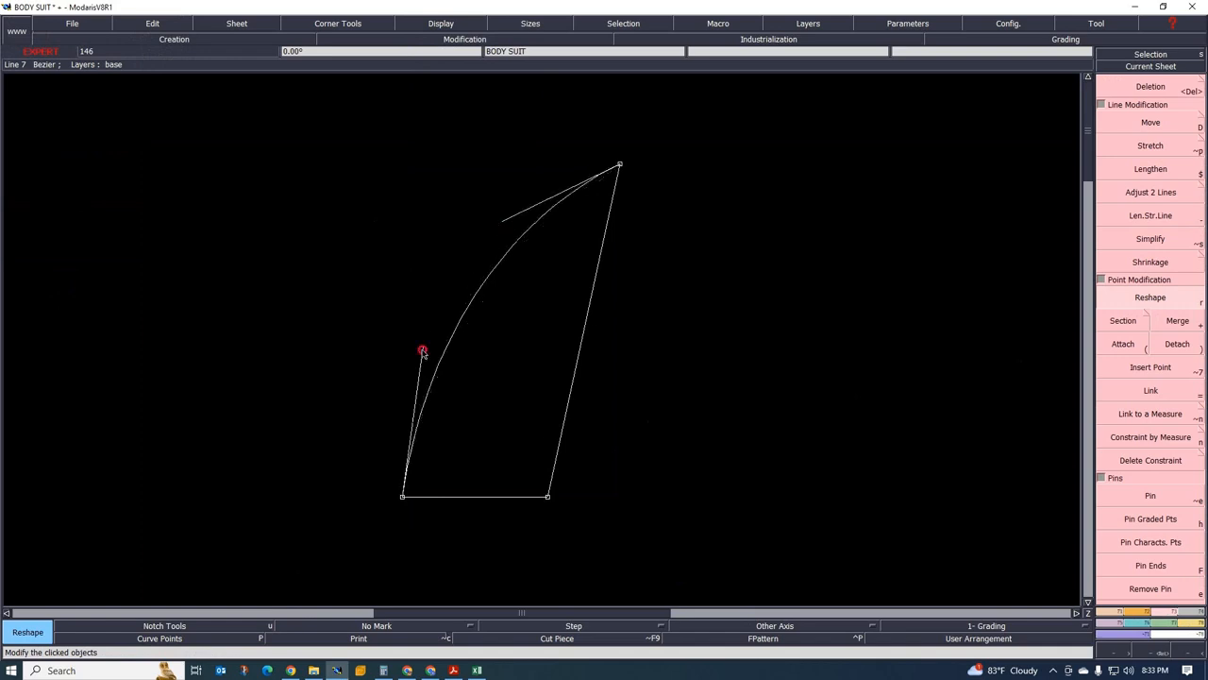
left_click(402, 335)
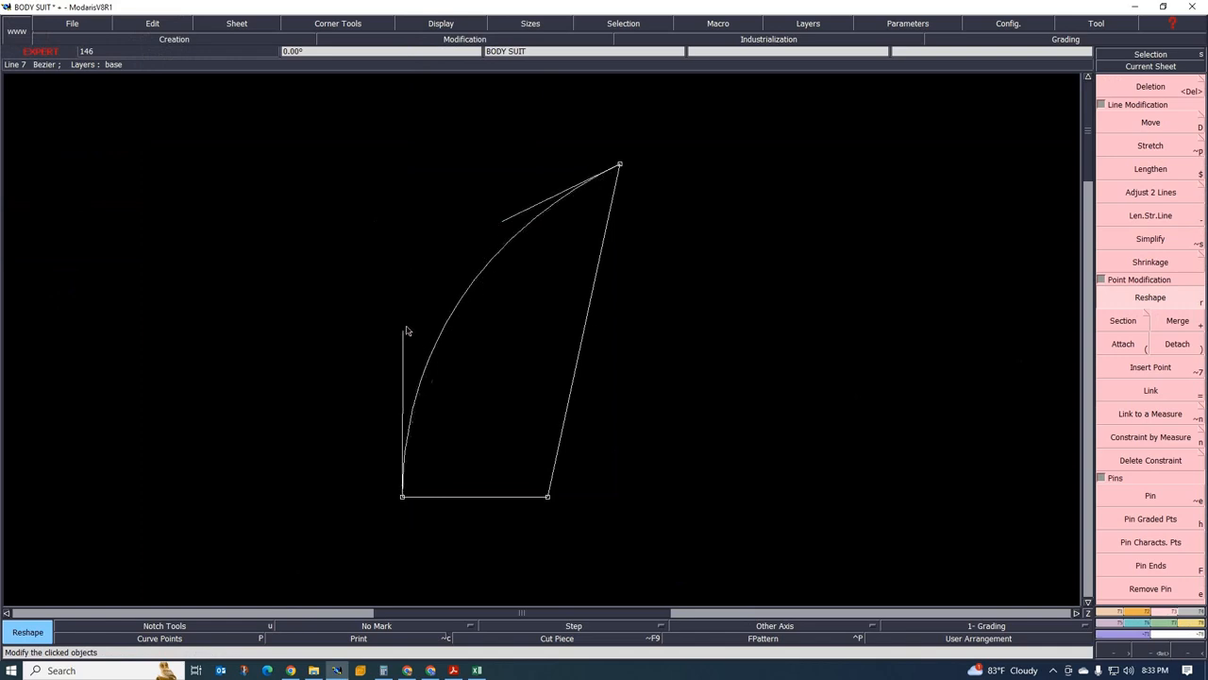
Raise the outer Bezier curve's upper handle slightly and place a dynamic length measure along that curve
left_click(502, 221)
left_click(497, 201)
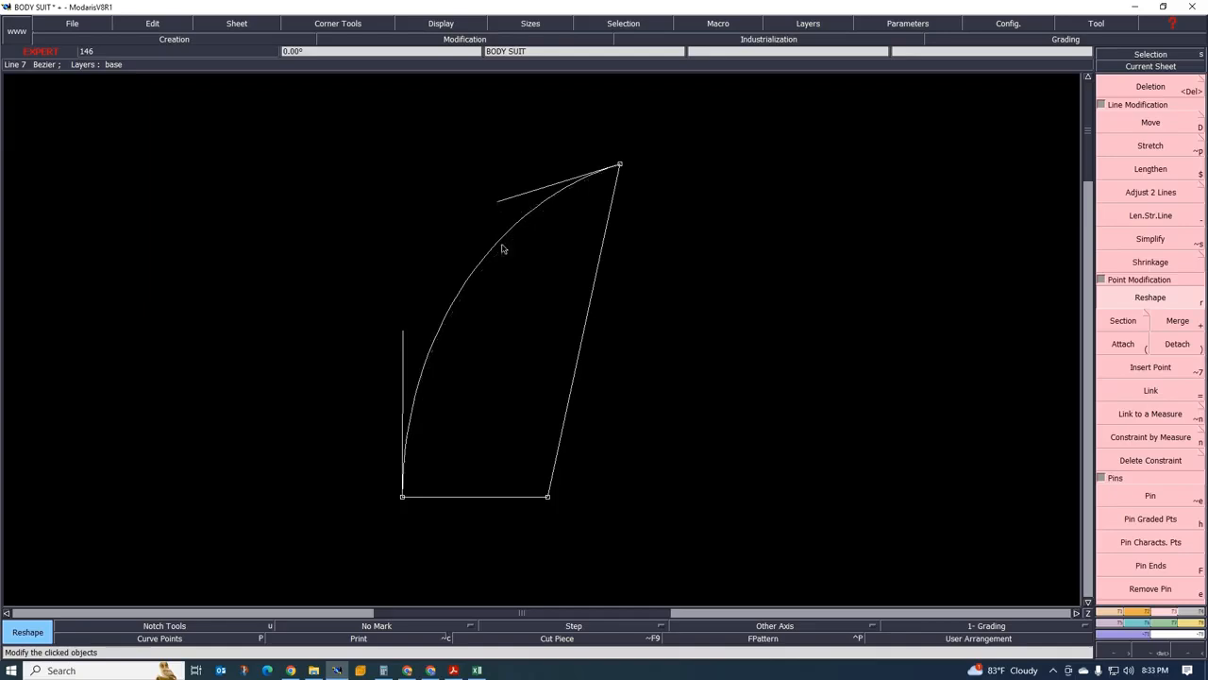
left_click(1187, 622)
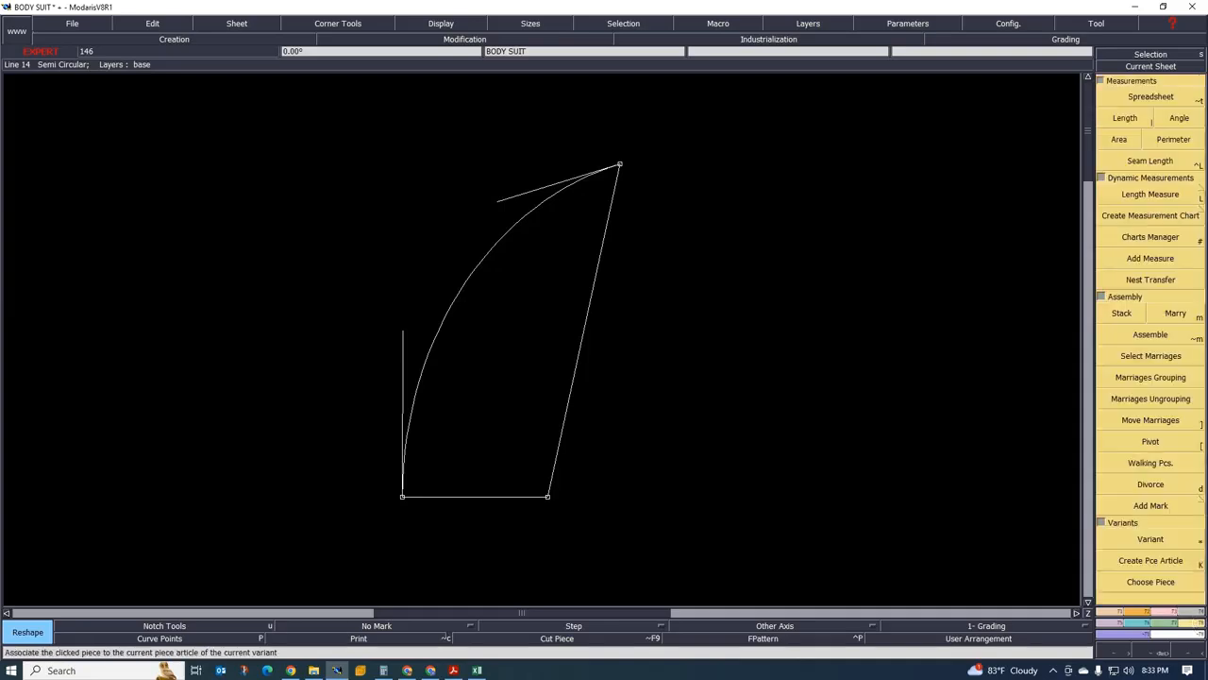
left_click(1152, 193)
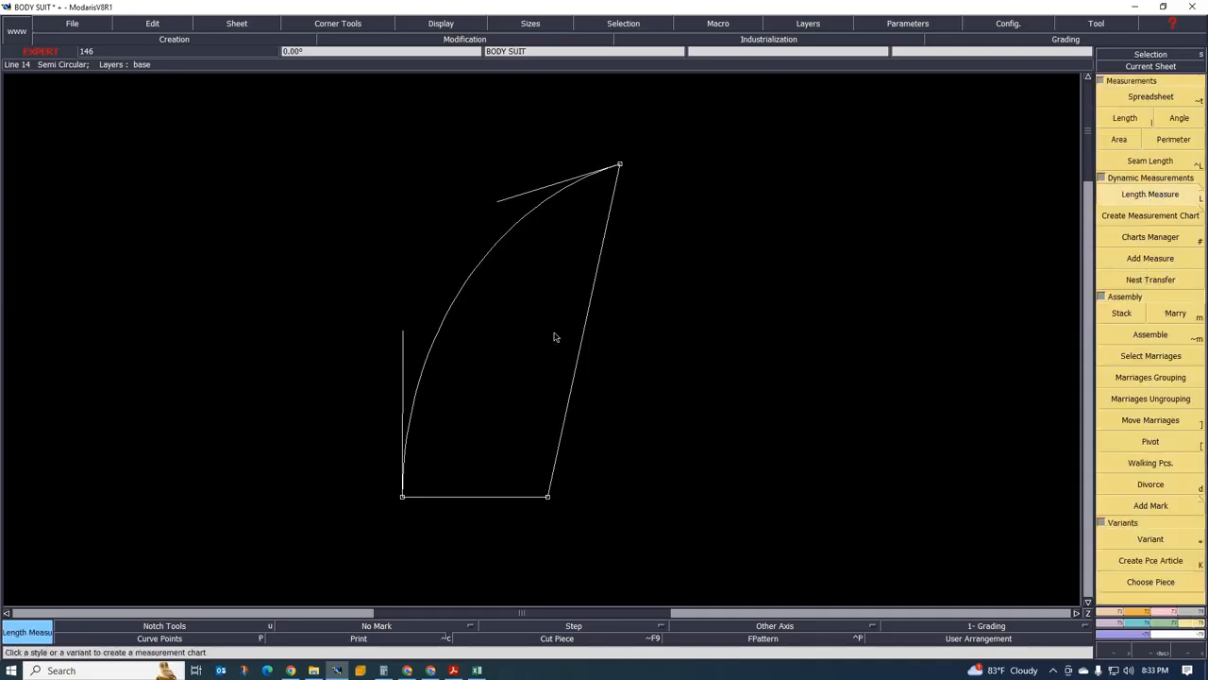
left_click(390, 232)
scroll(560, 219, "down", 1)
scroll(554, 177, "up", 2)
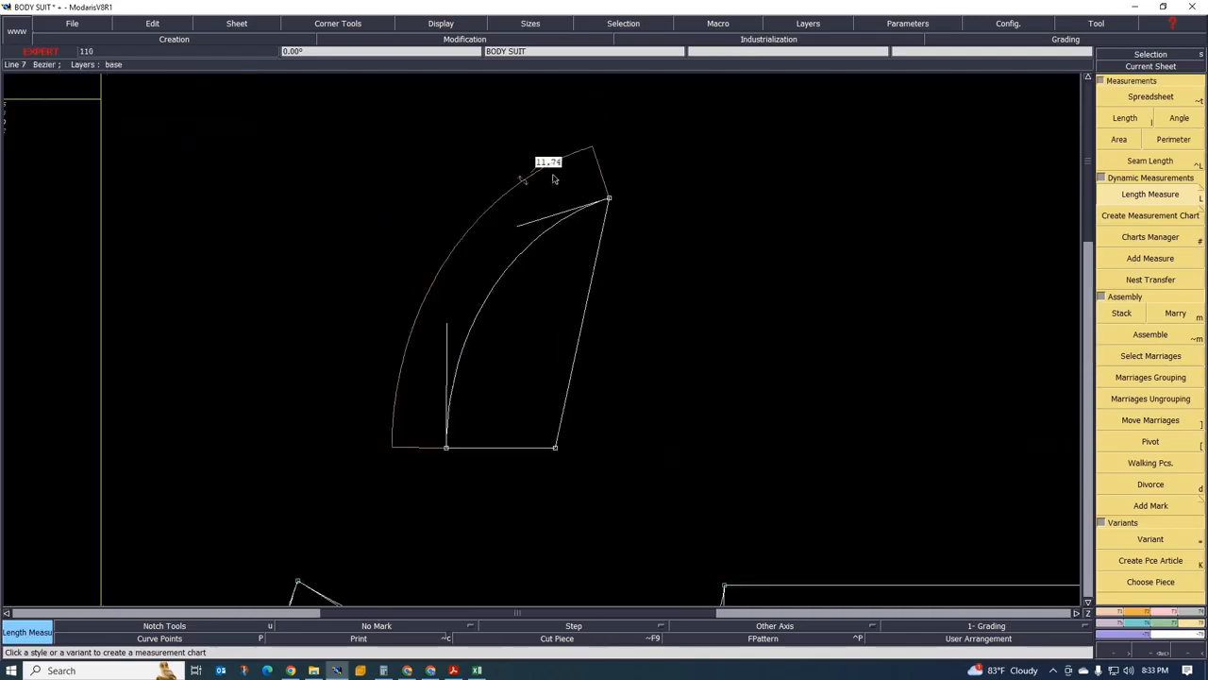
scroll(537, 238, "down", 3)
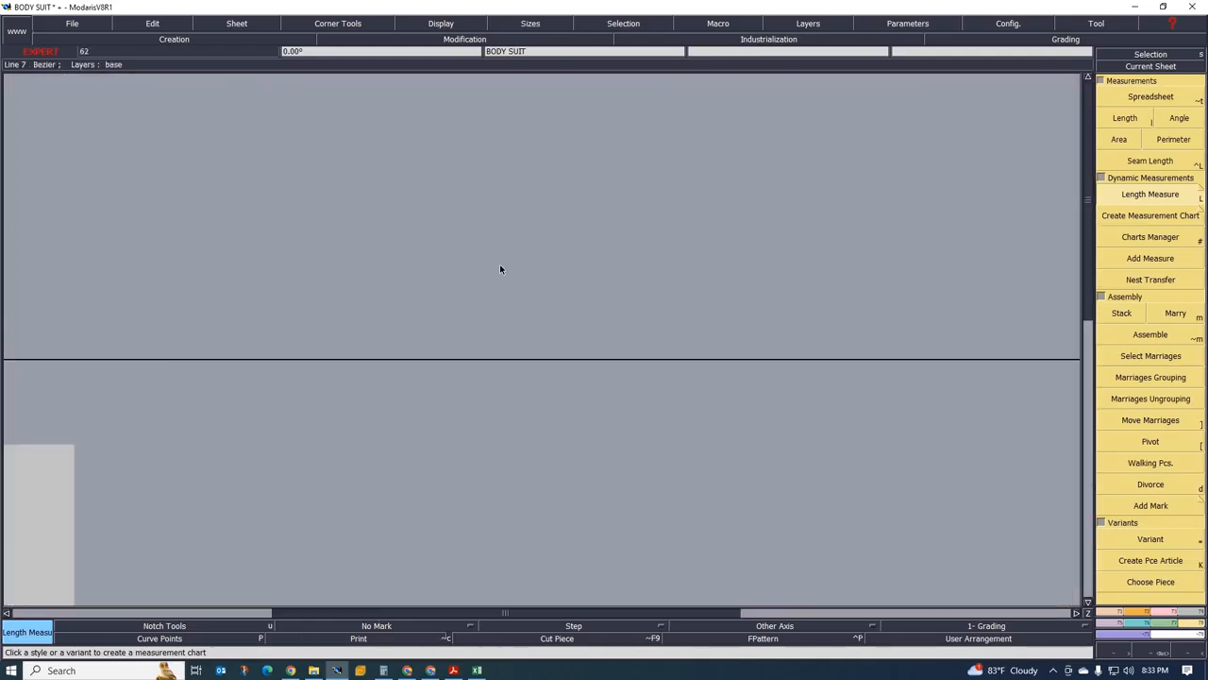
scroll(500, 263, "up", 2)
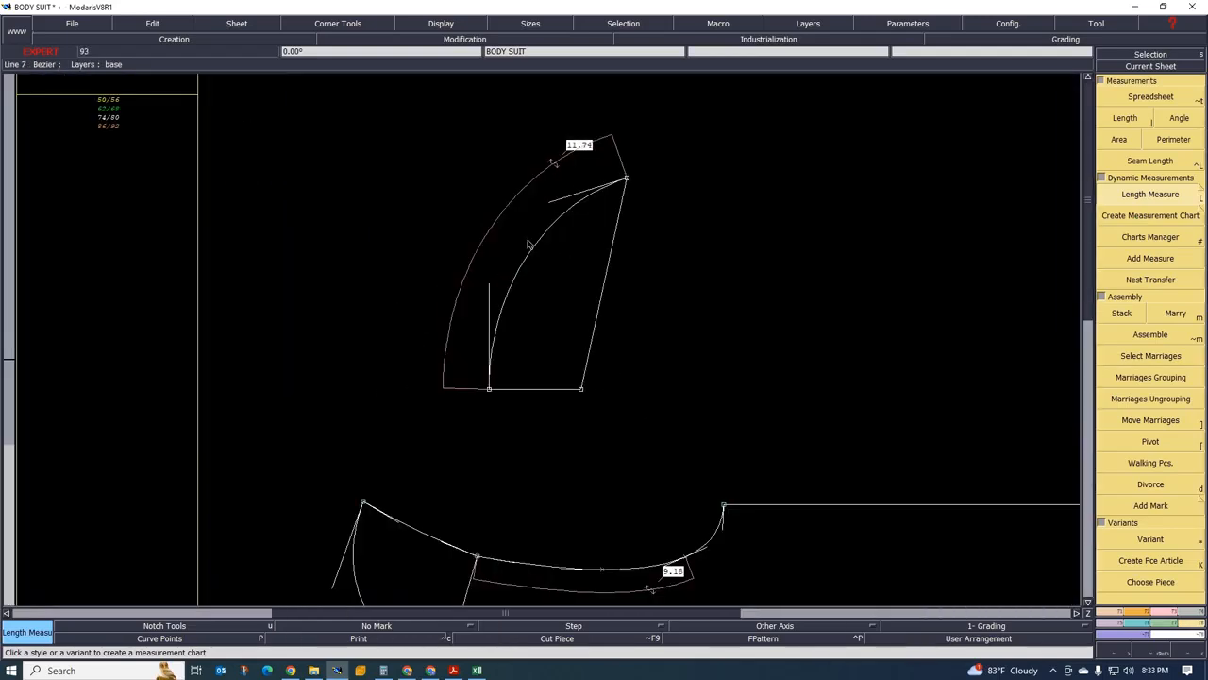
Check the cap sleeve's shape in the technical sketch PDF, and return to the pattern in Modaris
left_click(453, 671)
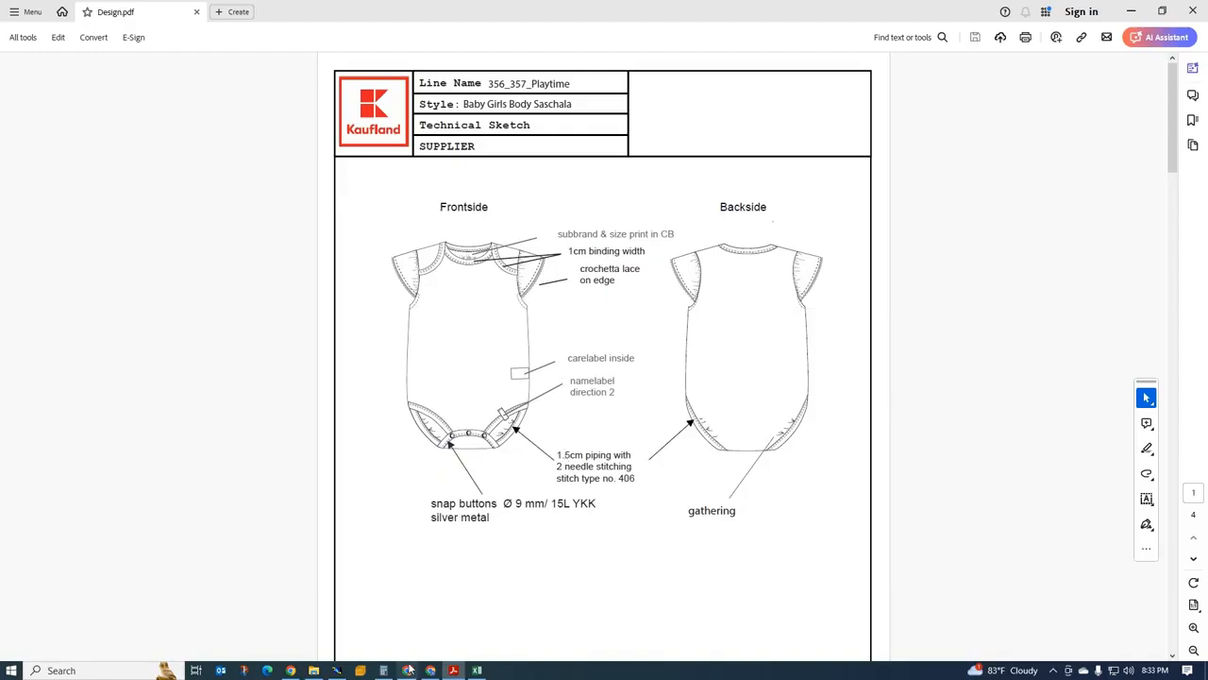
left_click(337, 670)
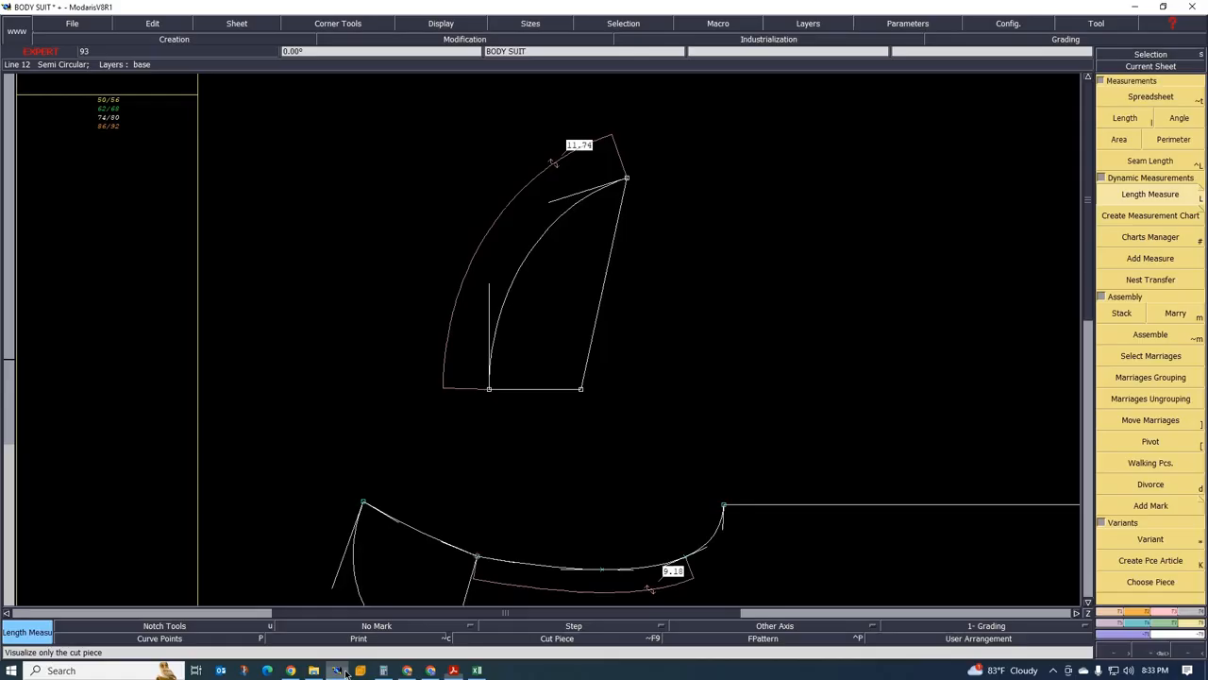
left_click(551, 200)
left_click(542, 234)
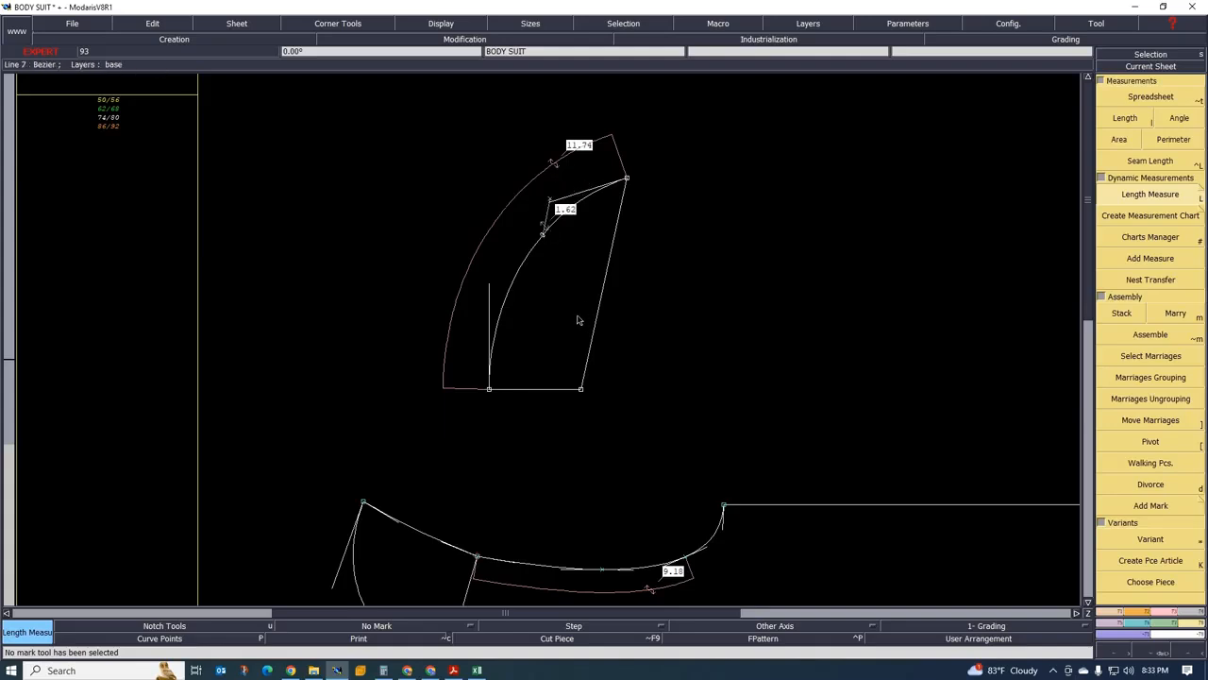
key("ctrl+z")
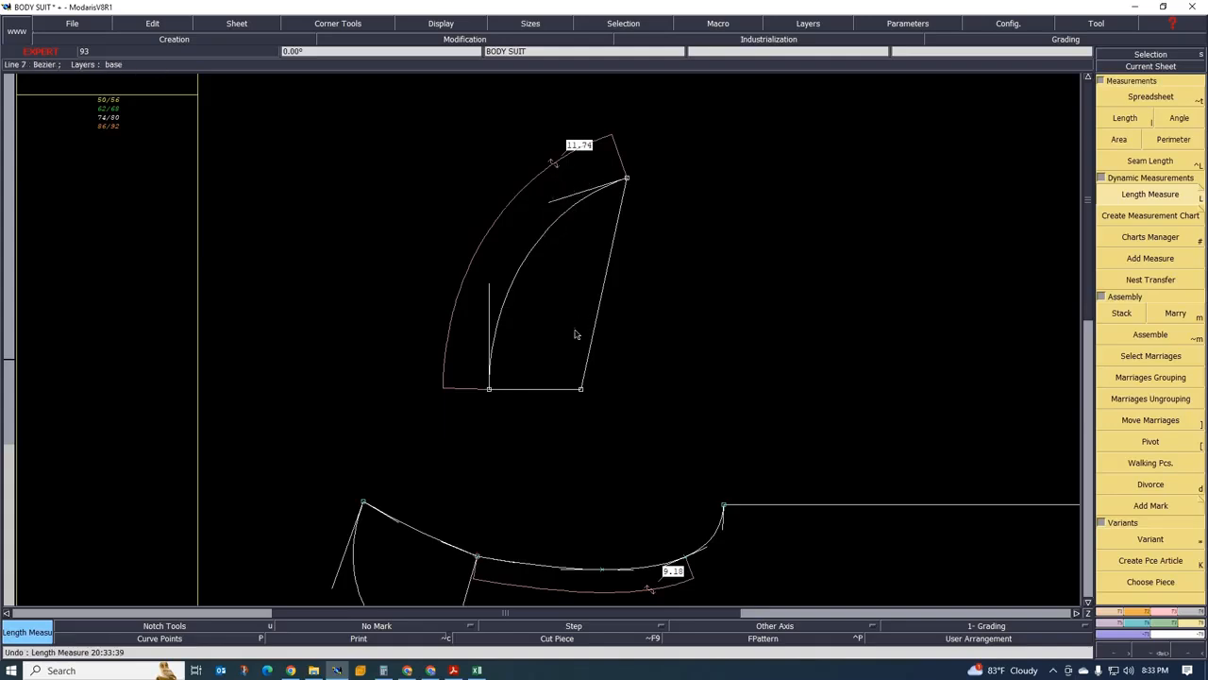
Reshape the sleeve's outer curve to about 12.7 cm by raising its upper handle above the tip and lengthening its vertical lower handle
left_click(1168, 611)
left_click(1156, 300)
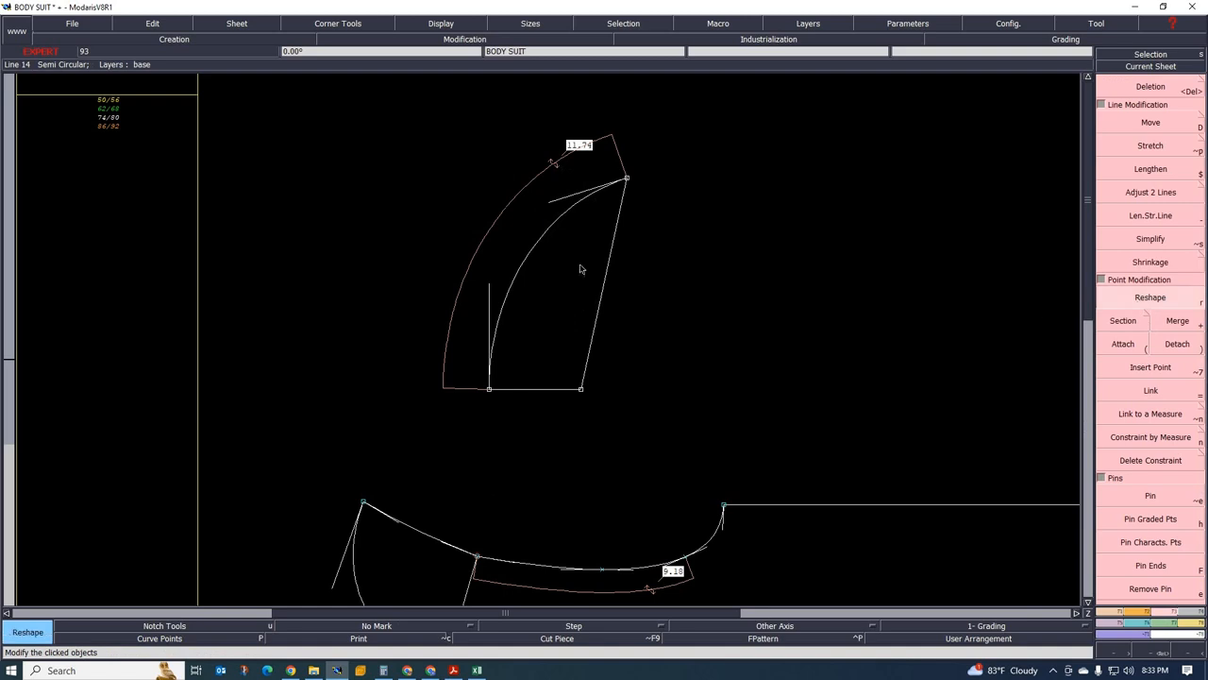
left_click(551, 202)
left_click(509, 174)
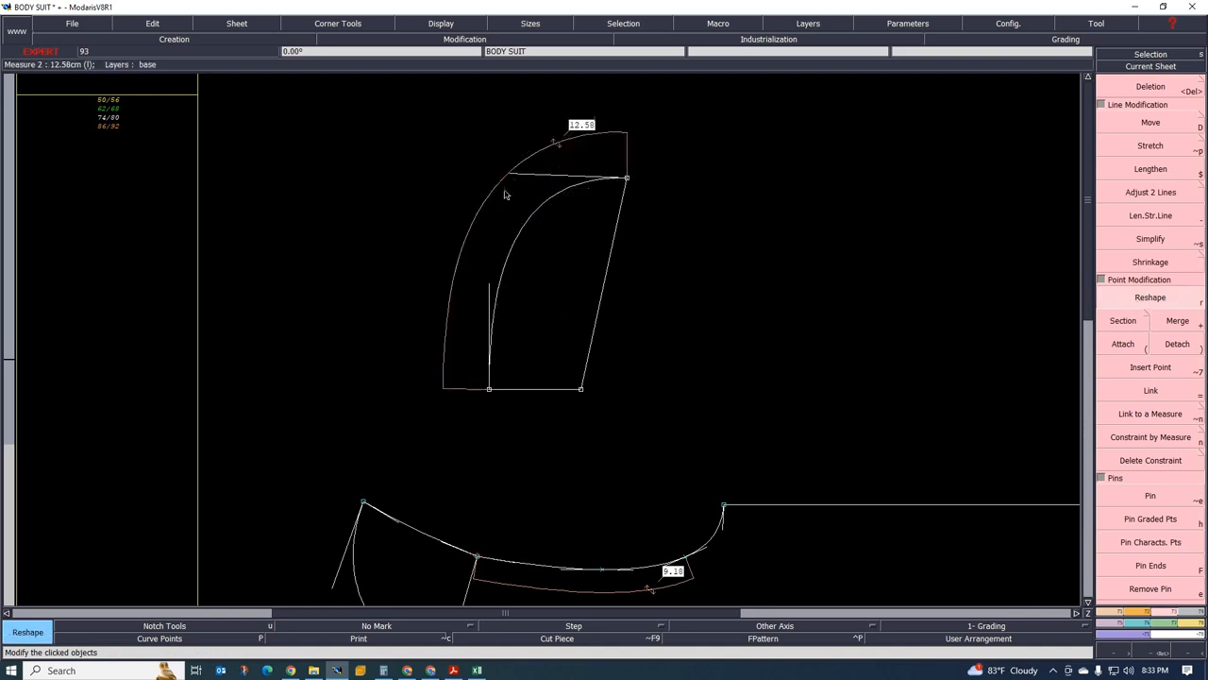
left_click(490, 289)
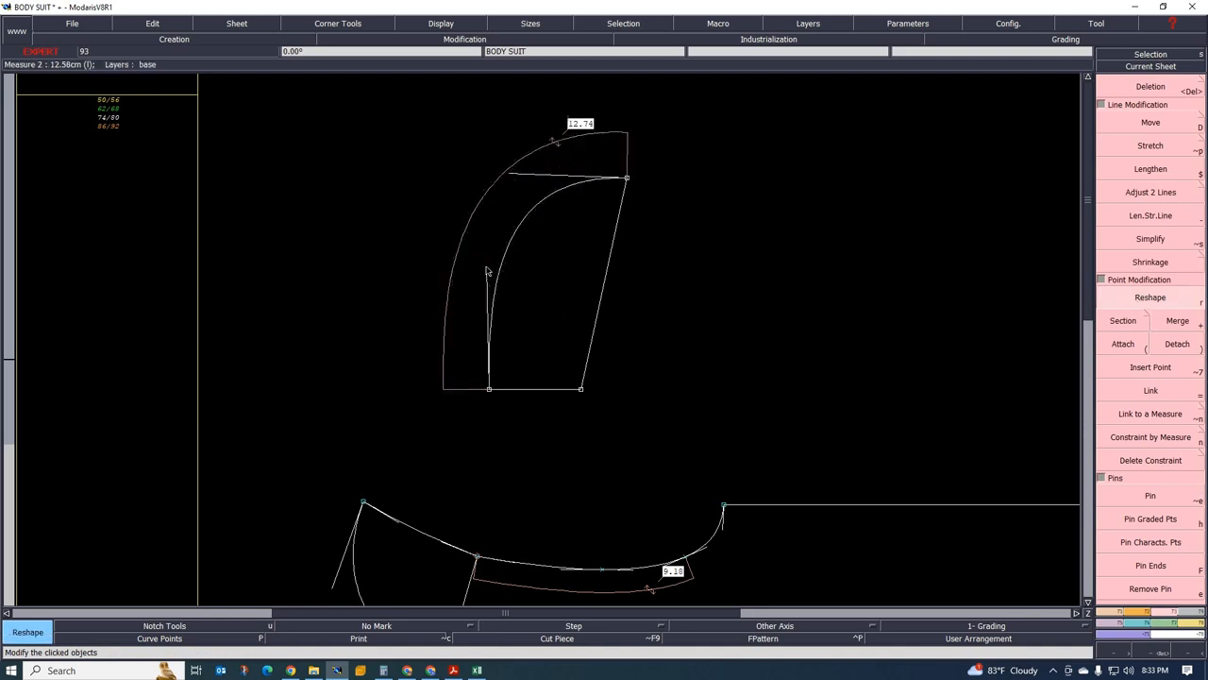
left_click(488, 267)
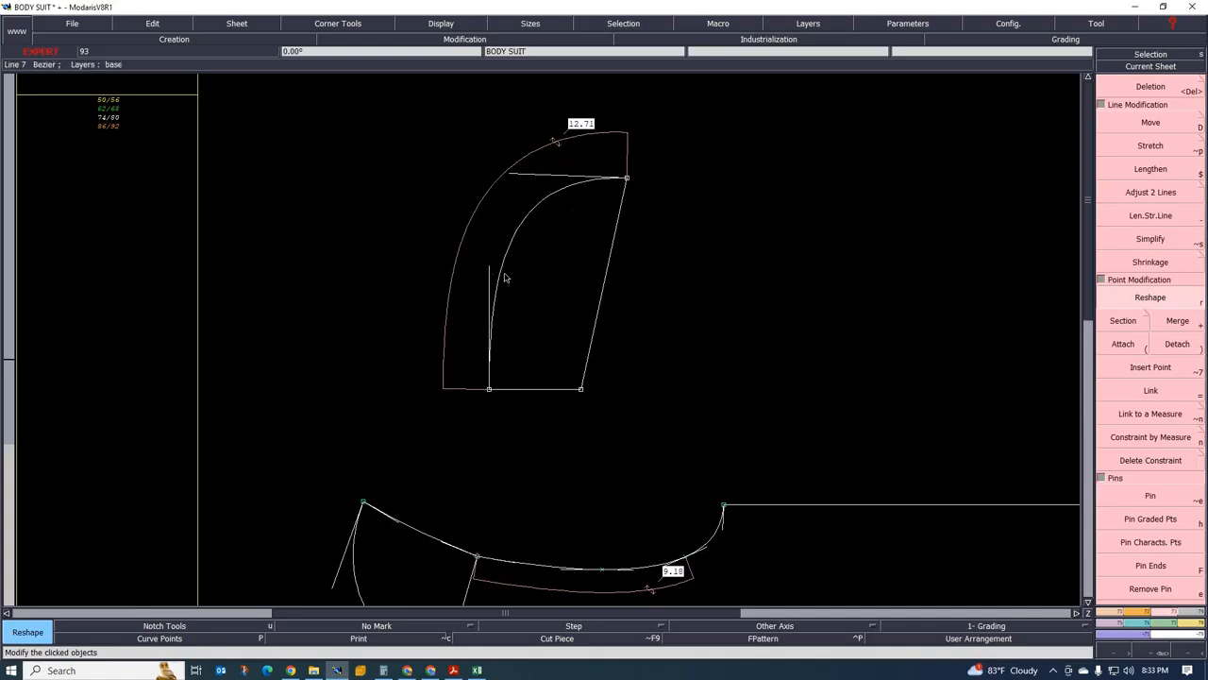
left_click(511, 173)
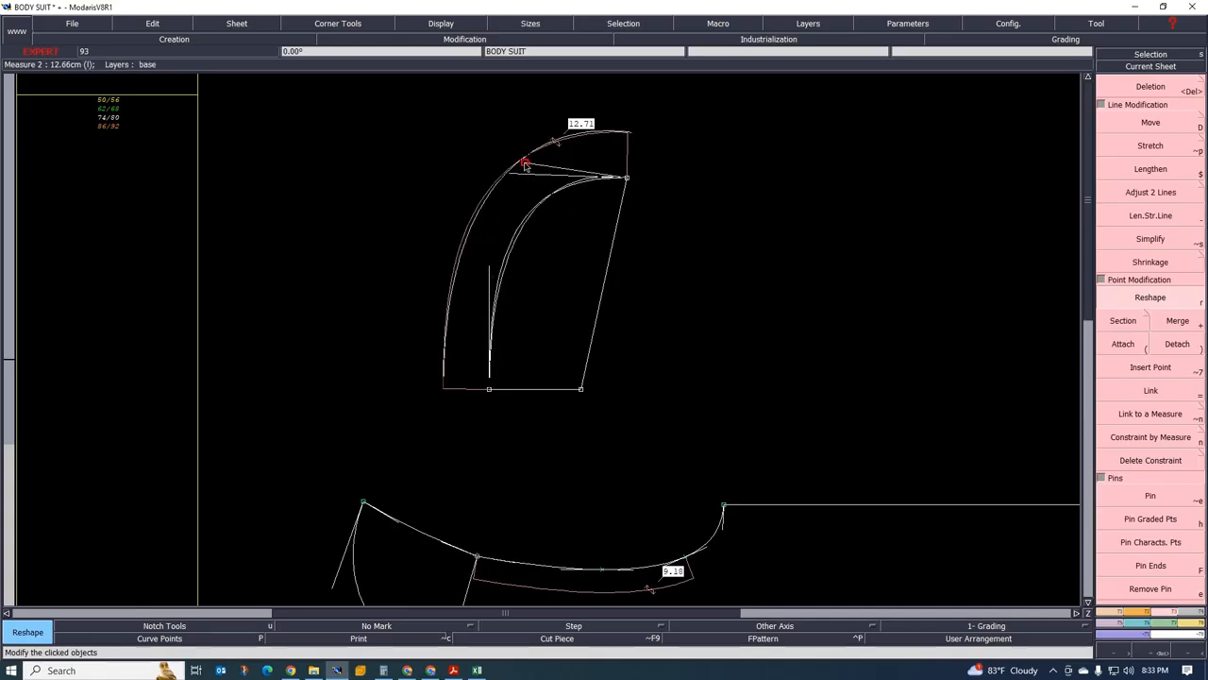
left_click(525, 166)
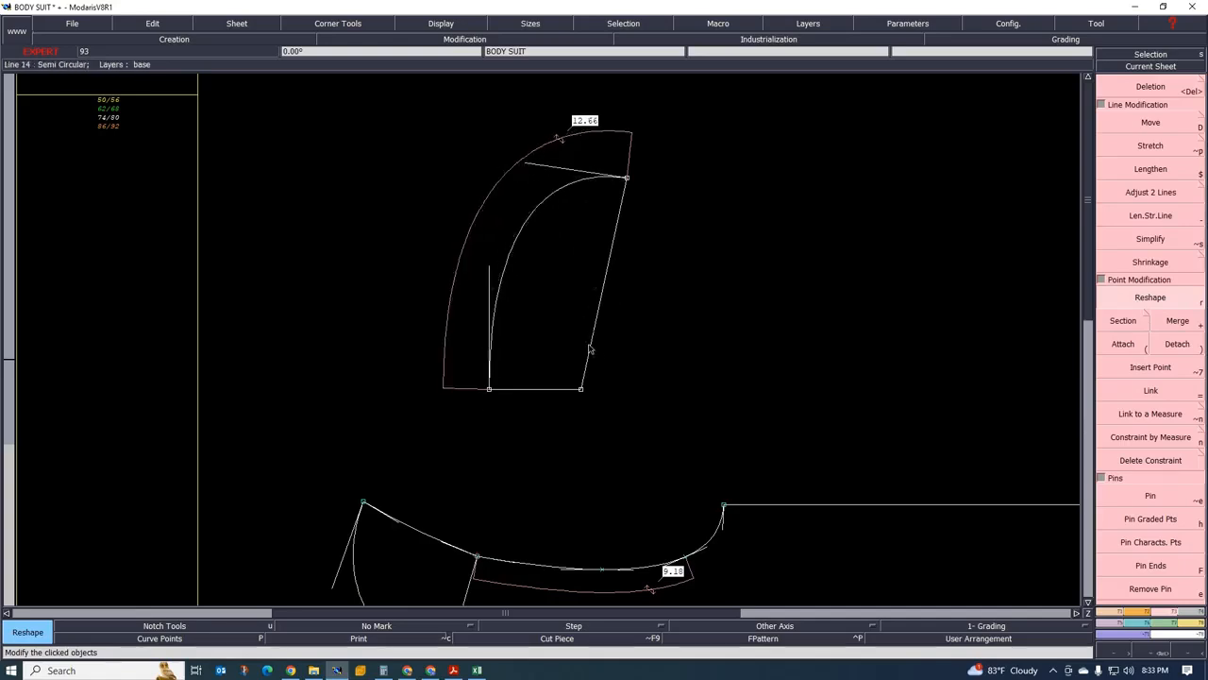
Replace the sleeve's slanted straight line with a Bezier line between the same two endpoints
scroll(588, 355, "up", 2)
scroll(589, 326, "down", 2)
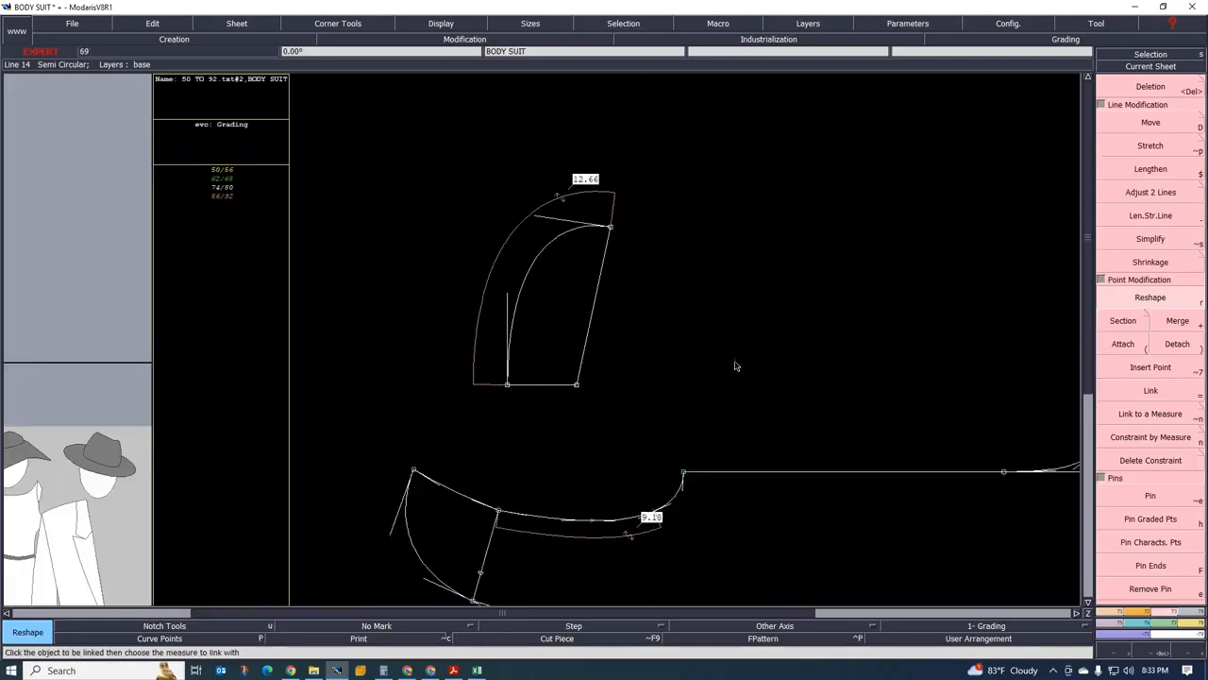
key("Delete")
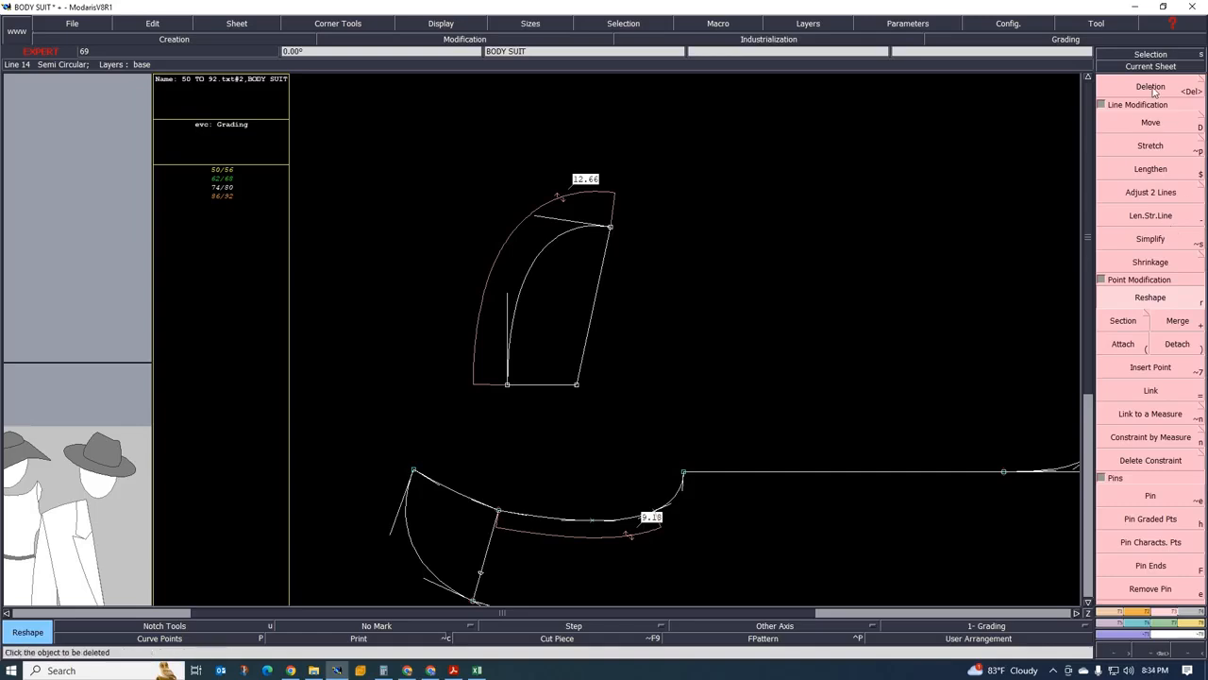
left_click(595, 319)
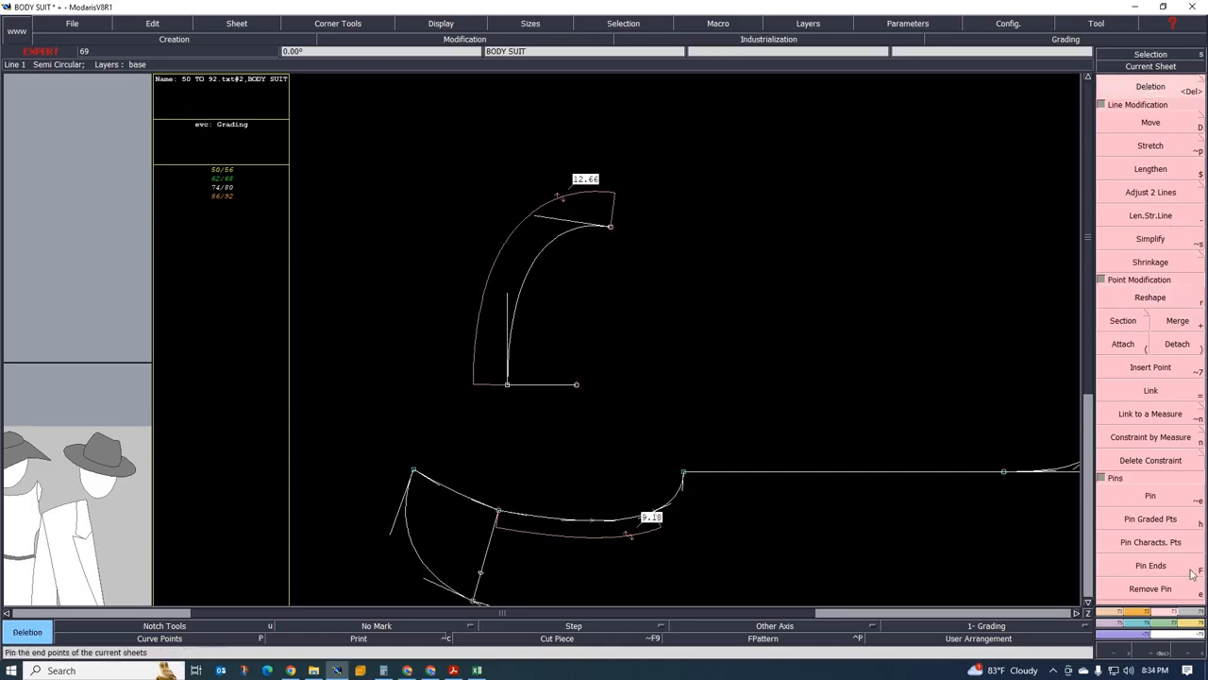
left_click(1112, 612)
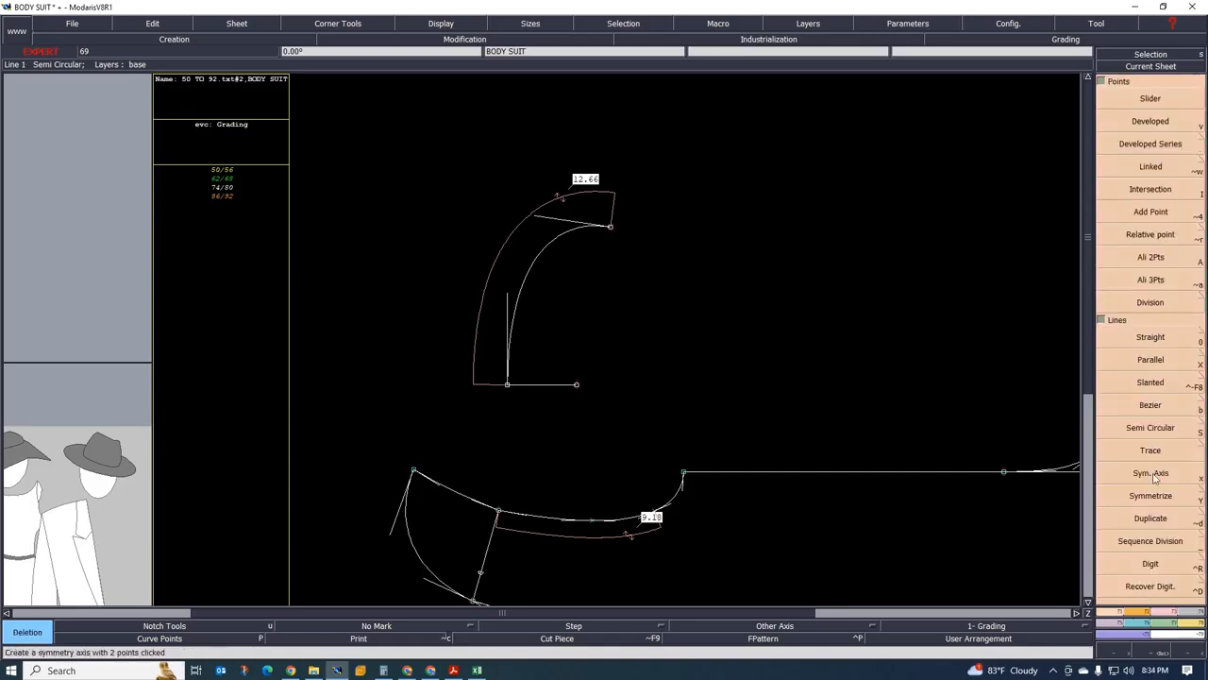
left_click(1150, 404)
left_click(610, 227)
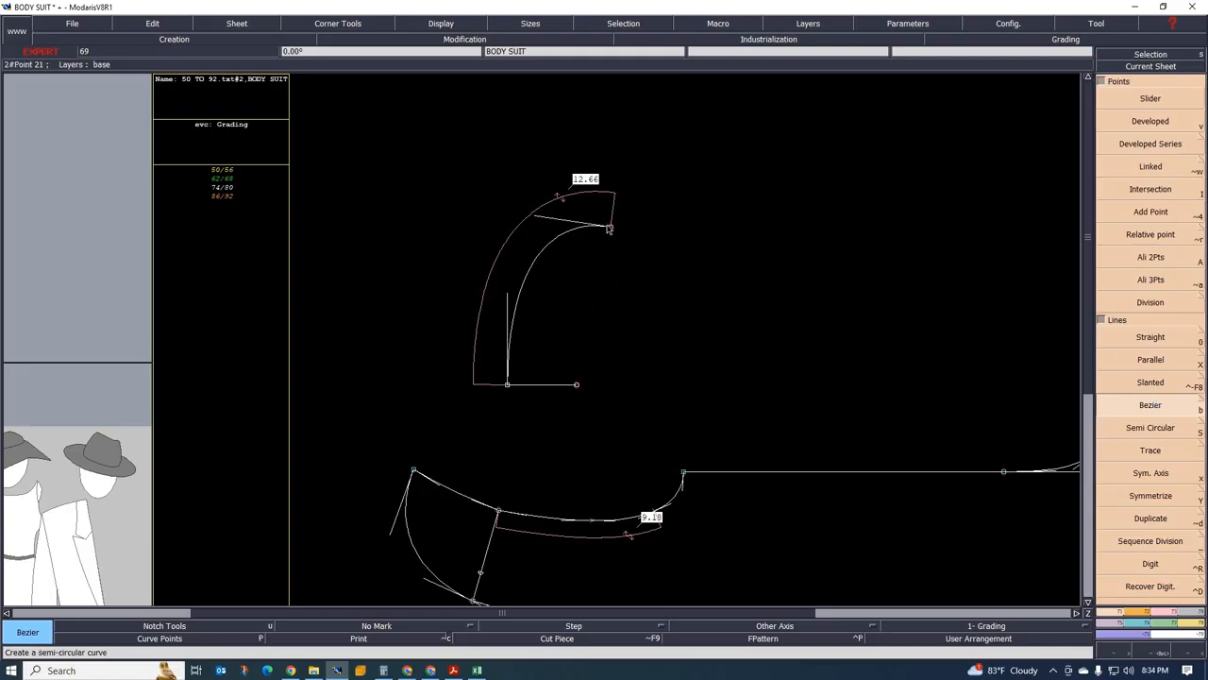
left_click(575, 384)
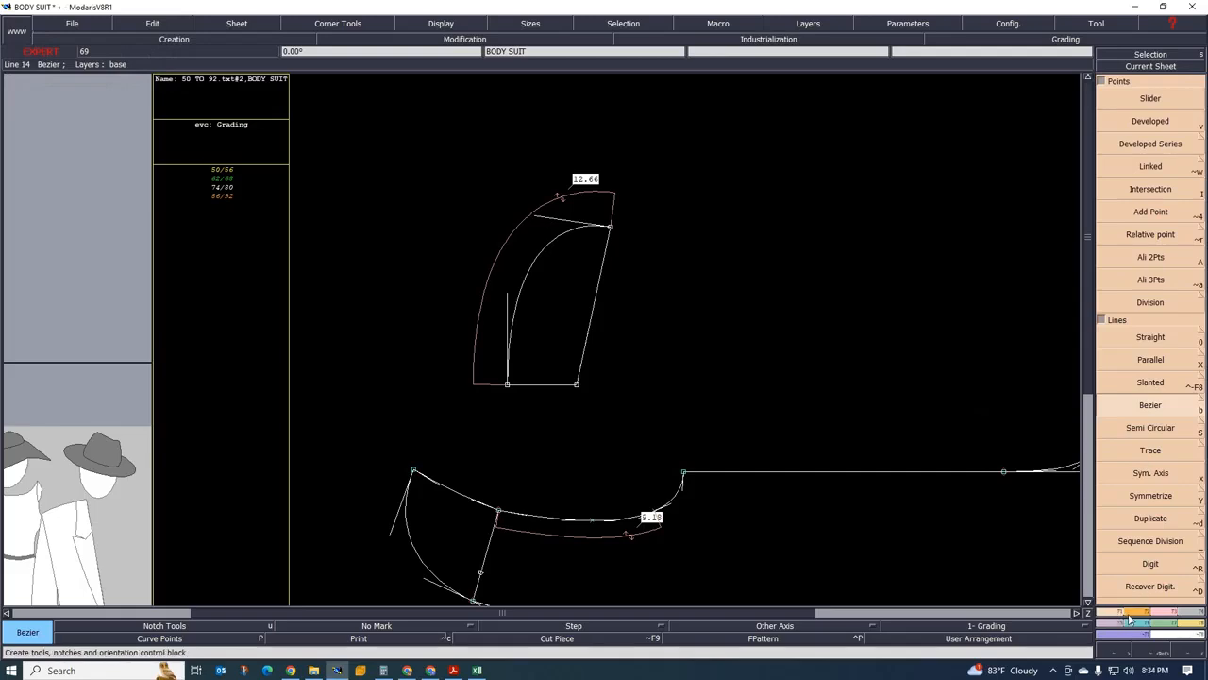
Reshape the new Bezier line by setting its lower handle vertical above the base line's end
left_click(1162, 611)
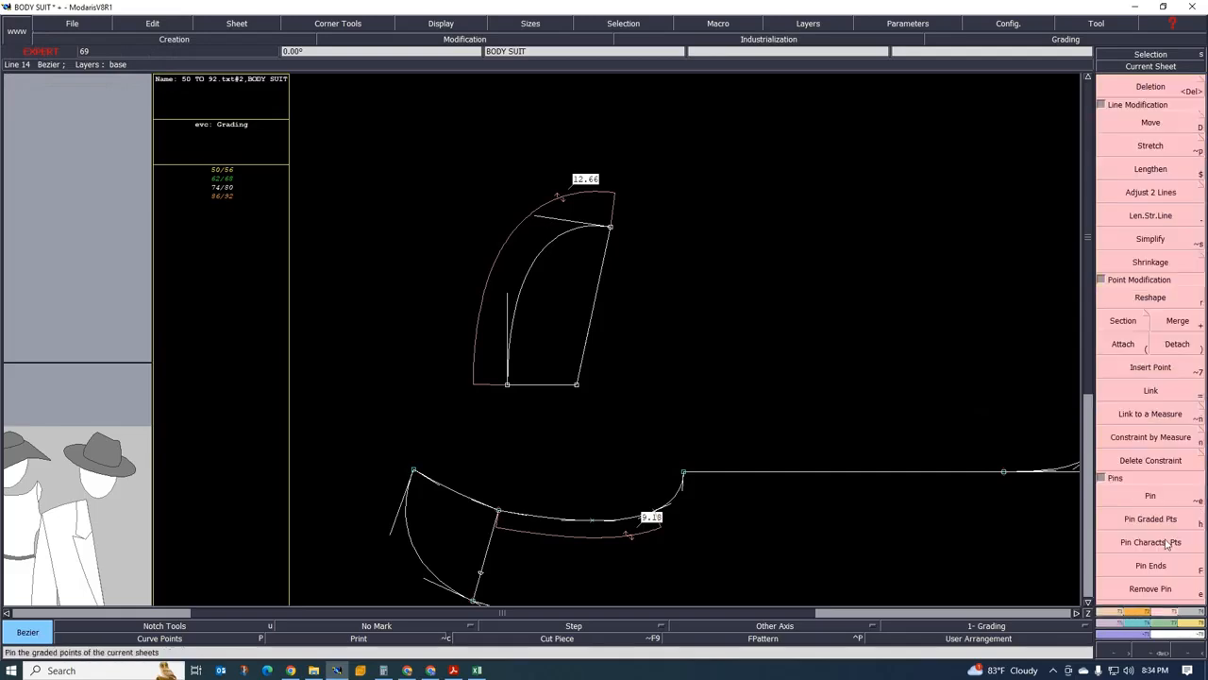
left_click(1153, 298)
left_click(584, 348)
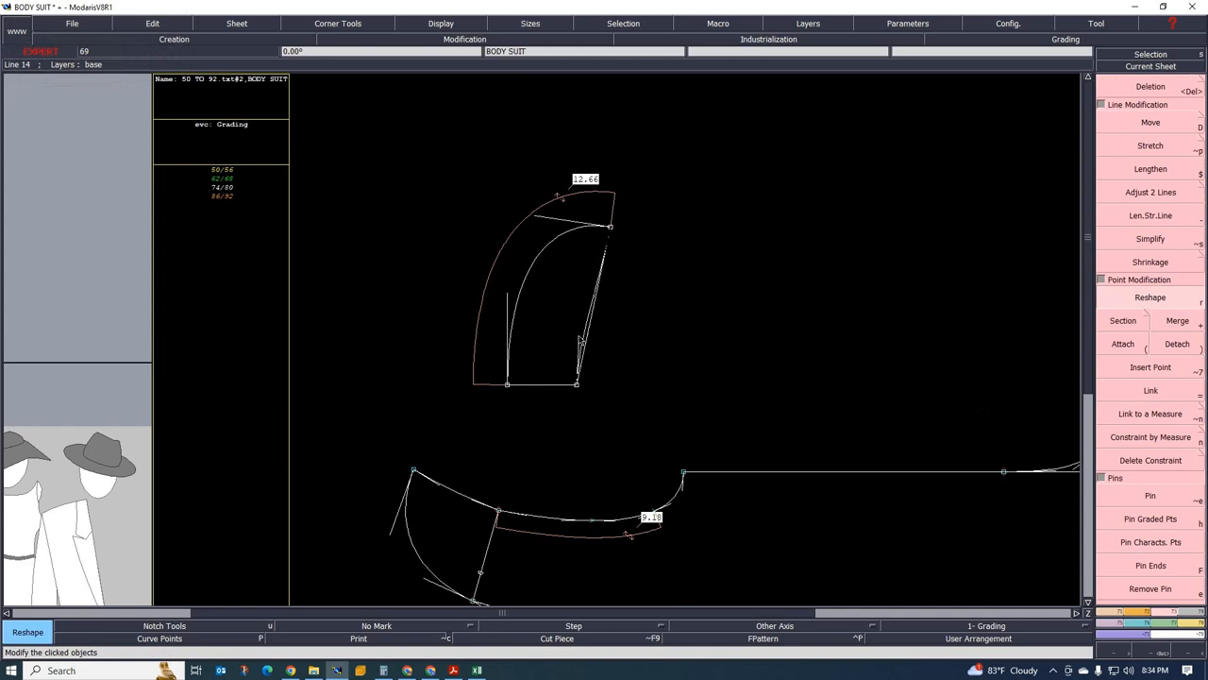
left_click(578, 334)
scroll(625, 266, "up", 2)
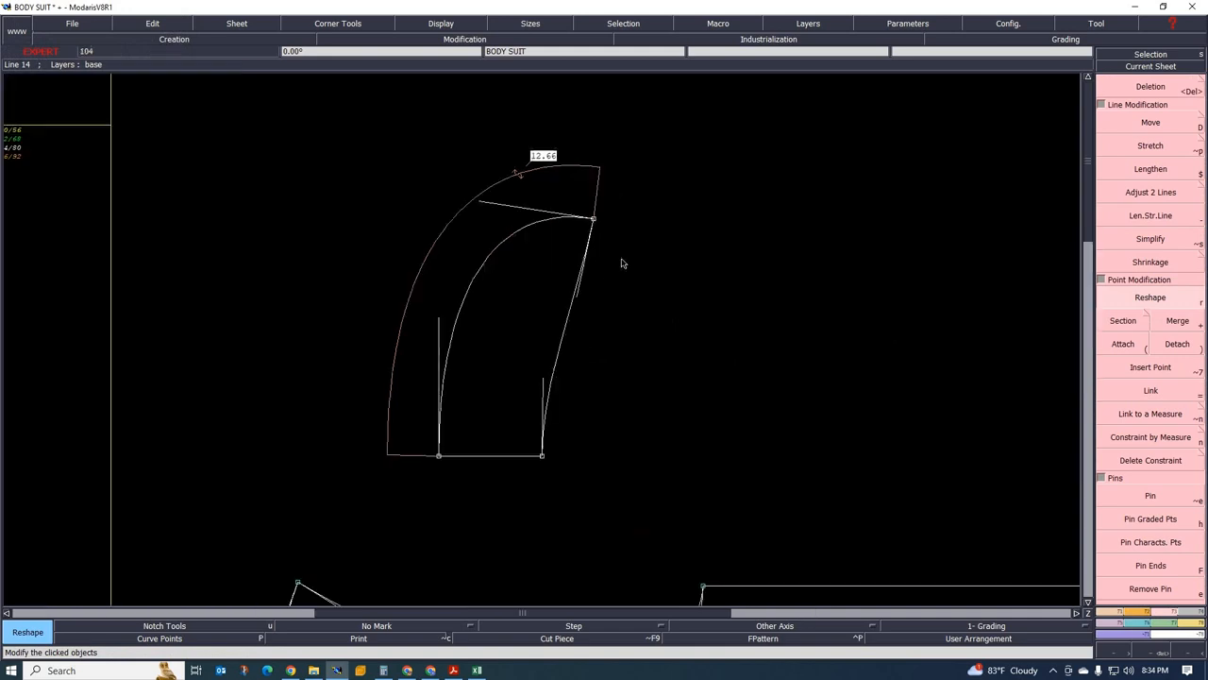
left_click(590, 322)
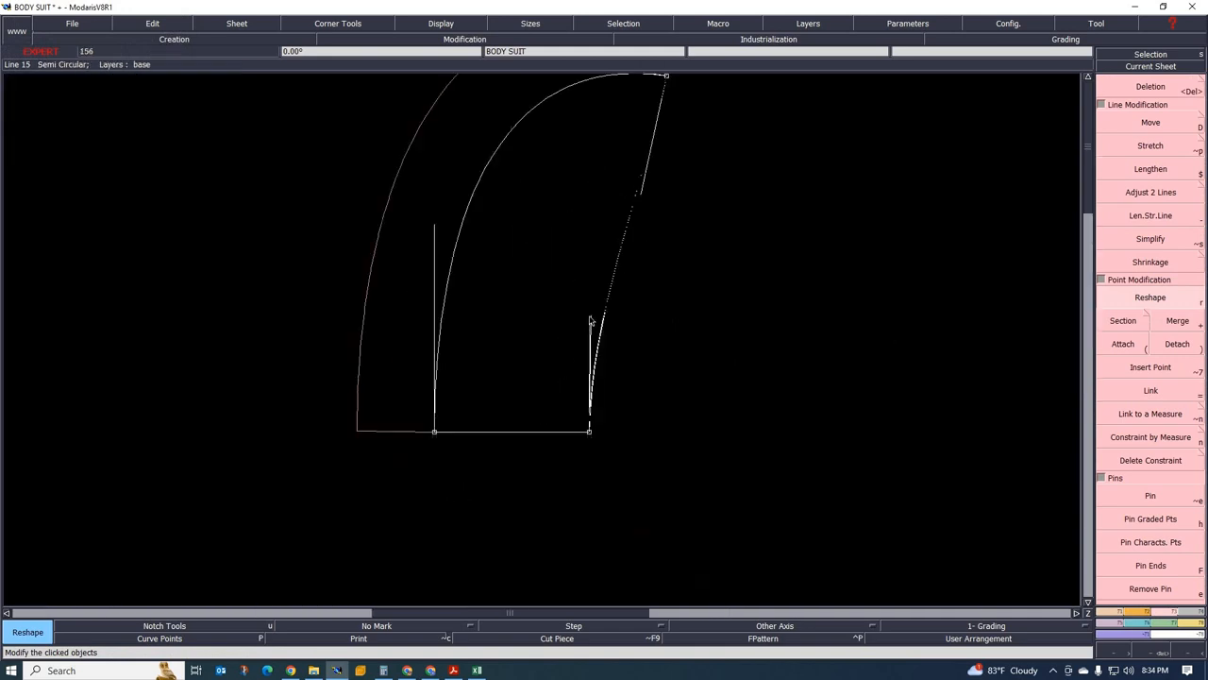
left_click(589, 321)
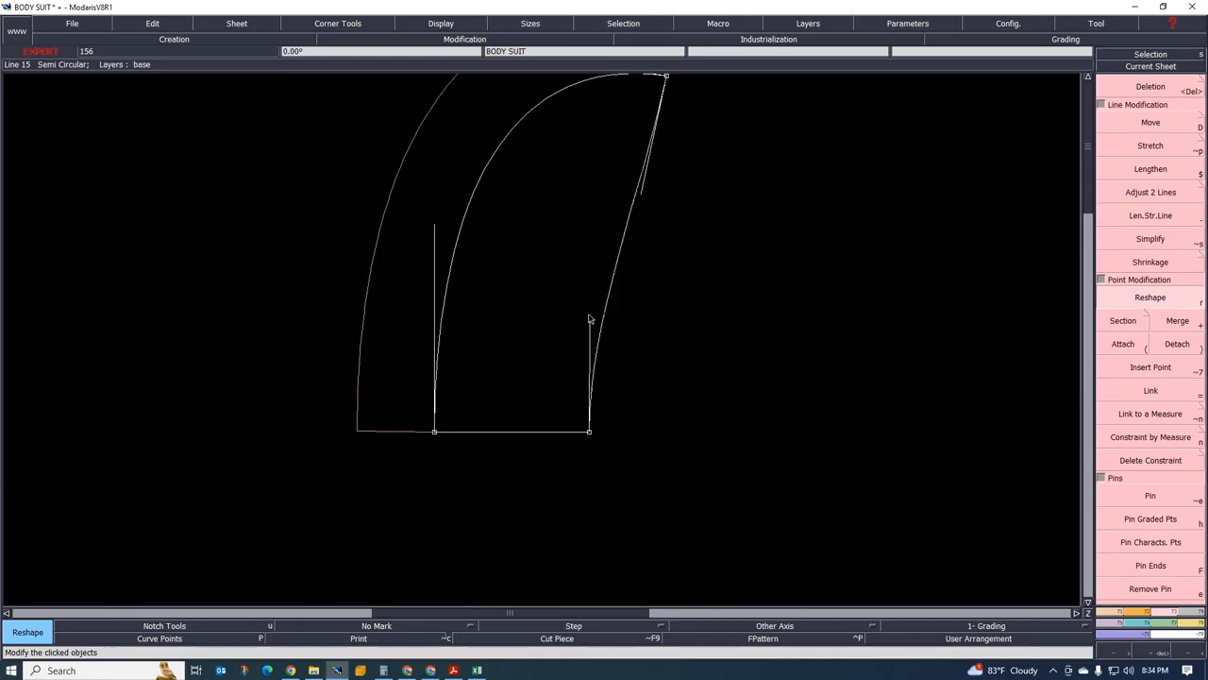
Move the inner Bezier line's upper handle toward the outer curve to bow the line inward, about 9.5 cm long
left_click(643, 197)
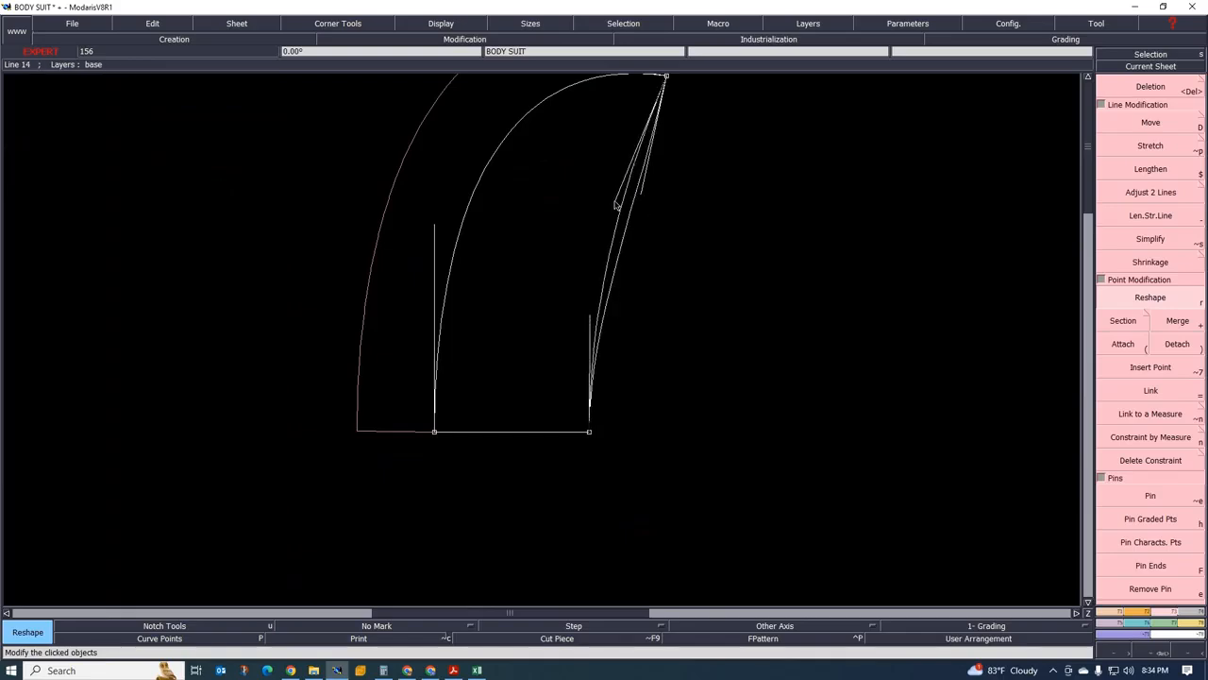
left_click(614, 204)
scroll(544, 462, "down", 3)
scroll(548, 323, "up", 2)
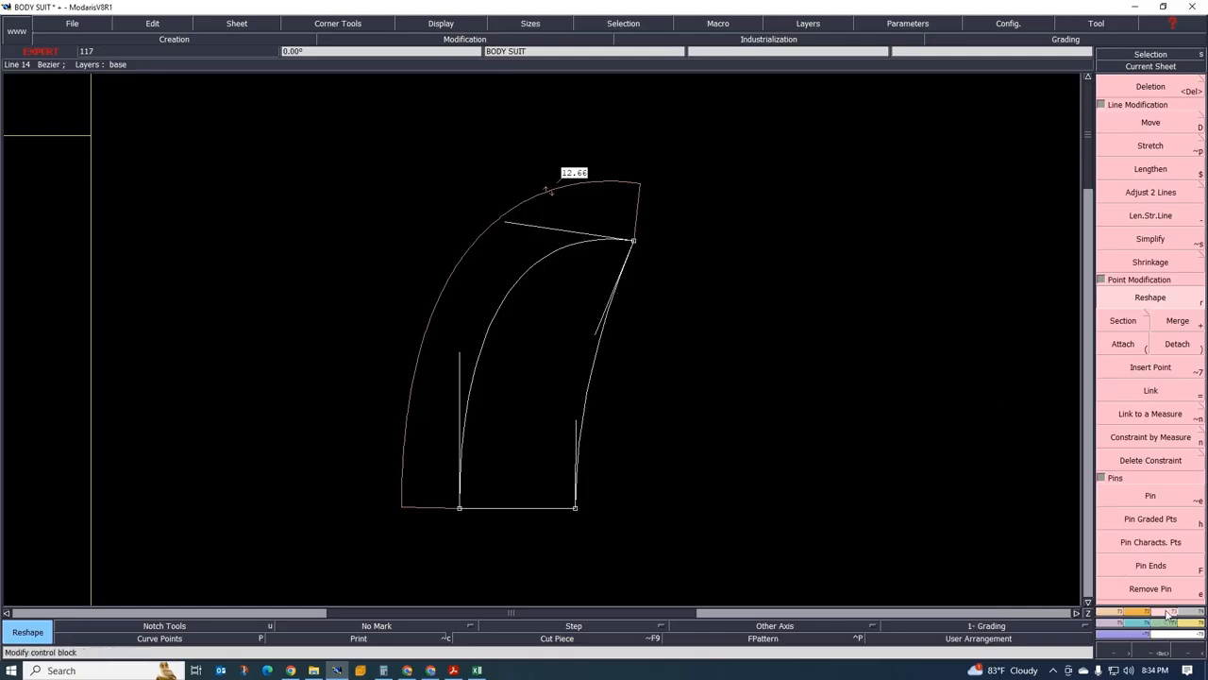
Place a dynamic length measure along the sleeve's inner Bezier curve, beside its outer side
left_click(1193, 627)
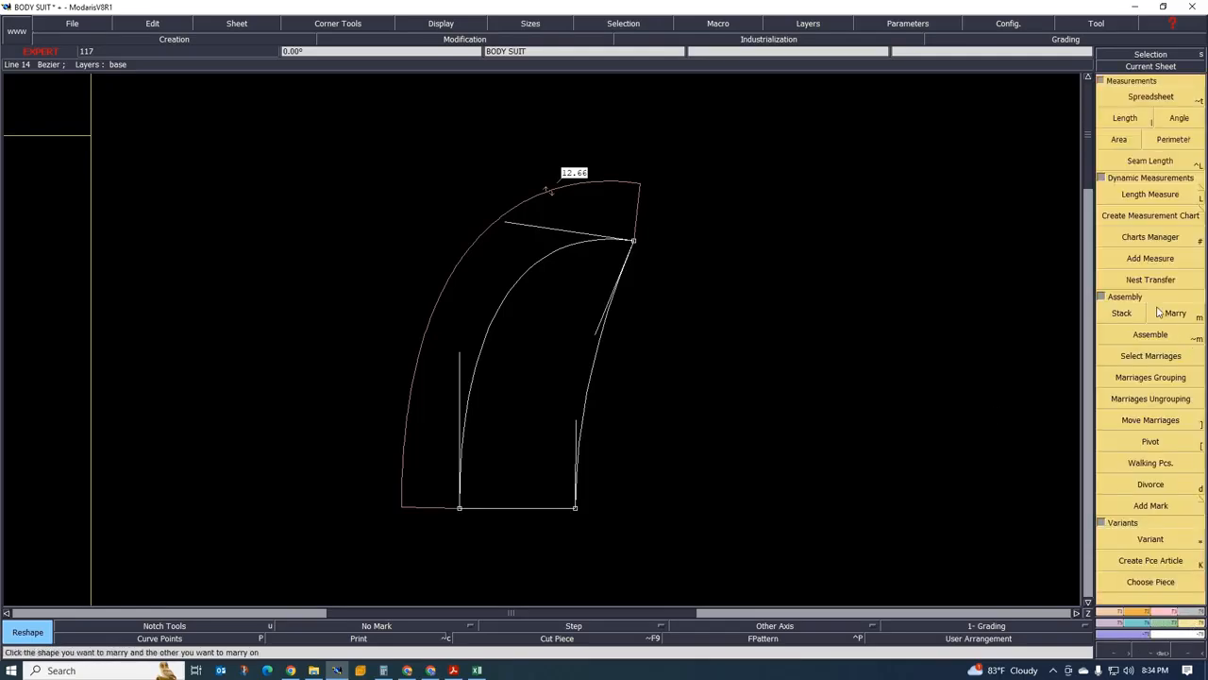
left_click(1159, 197)
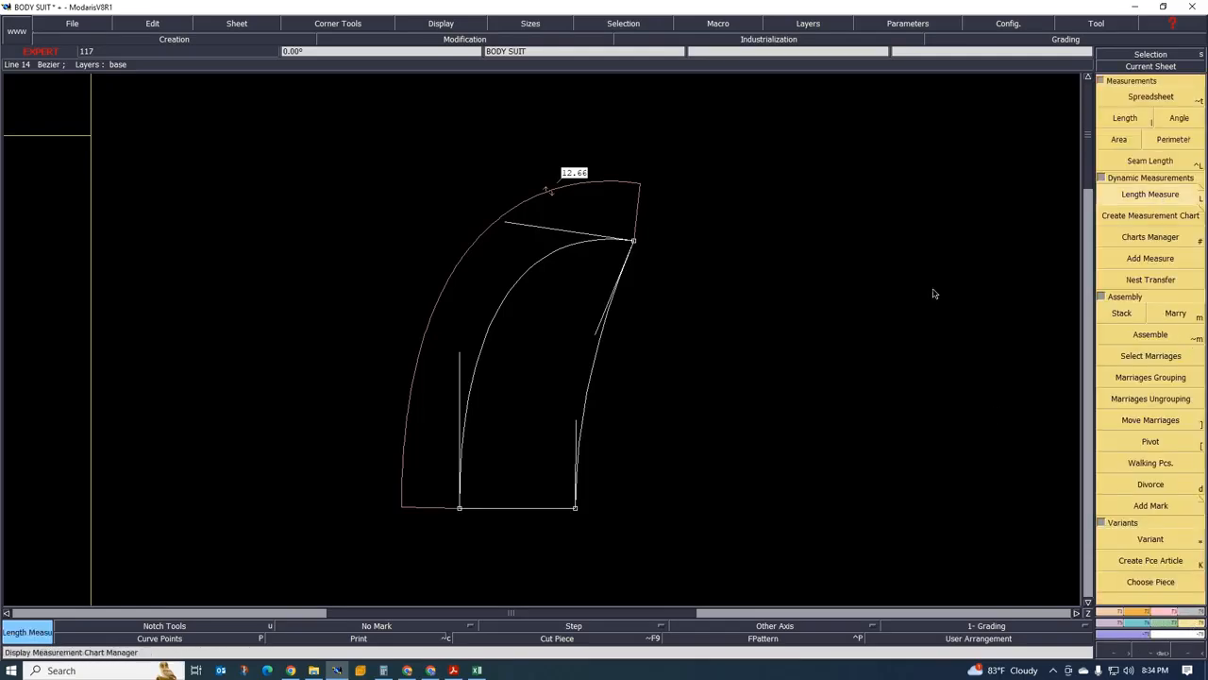
left_click(595, 366)
left_click(658, 416)
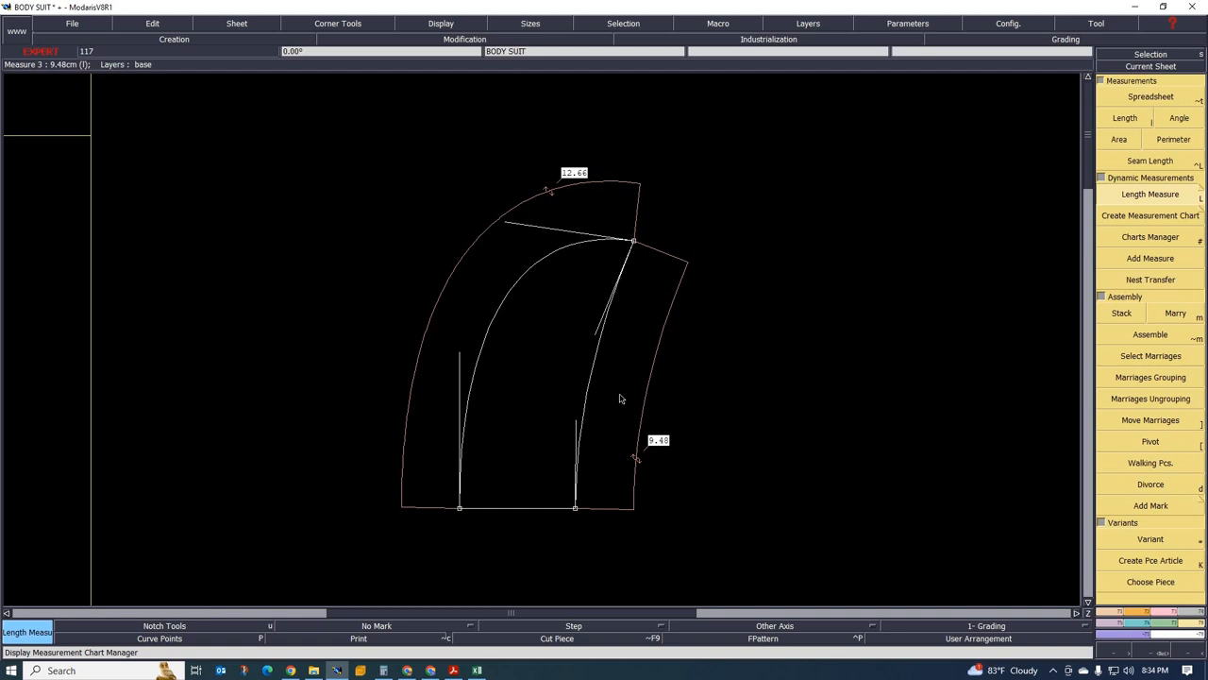
scroll(578, 248, "up", 1)
scroll(603, 241, "down", 1)
scroll(597, 283, "up", 1)
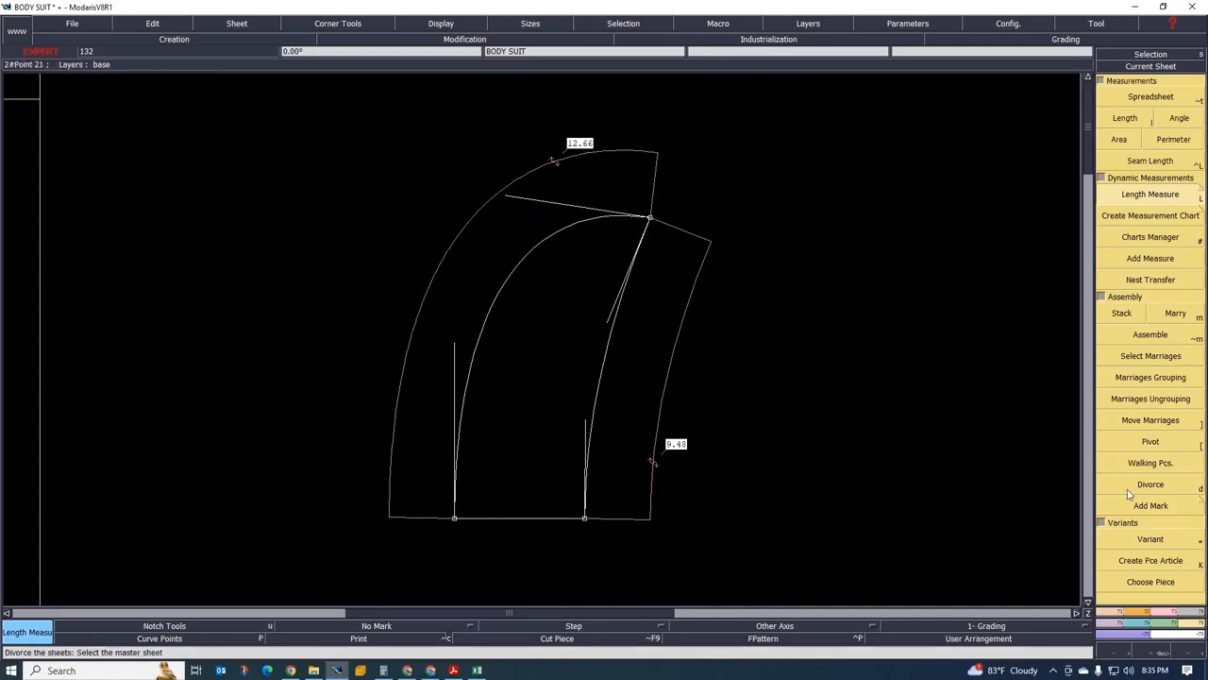
Reshape the sleeve by moving the top point shared by both curves straight up with dx 0 and dy 0.5 cm
left_click(1167, 615)
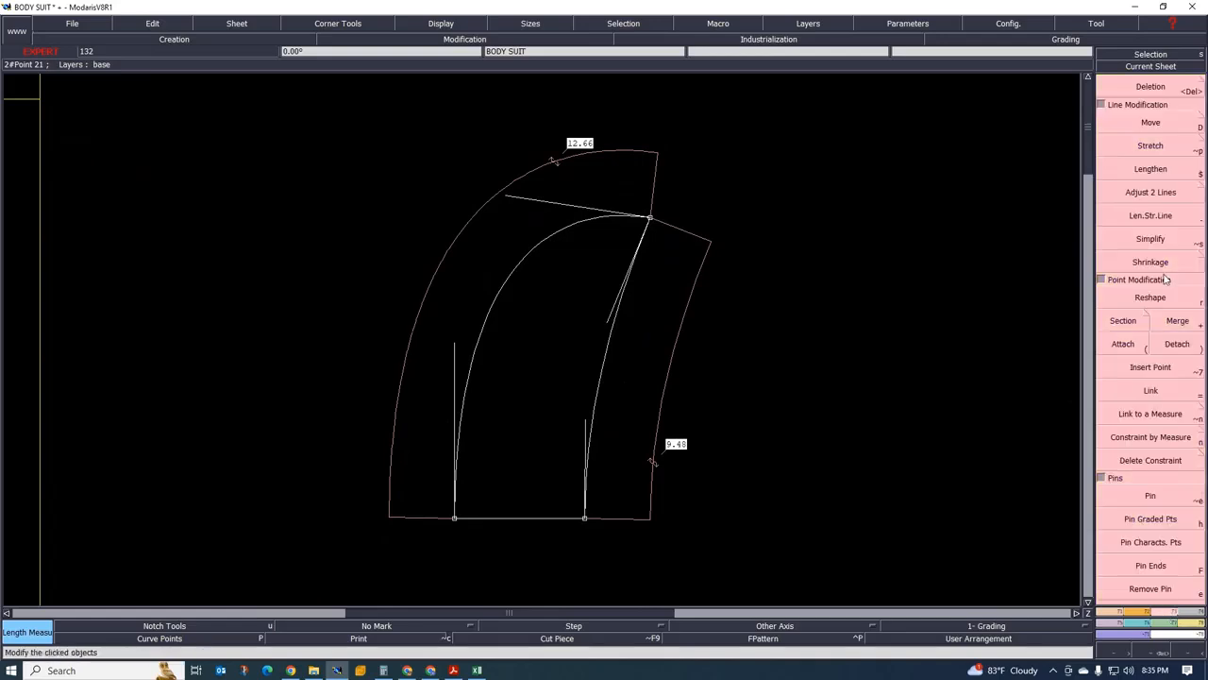
left_click(1153, 298)
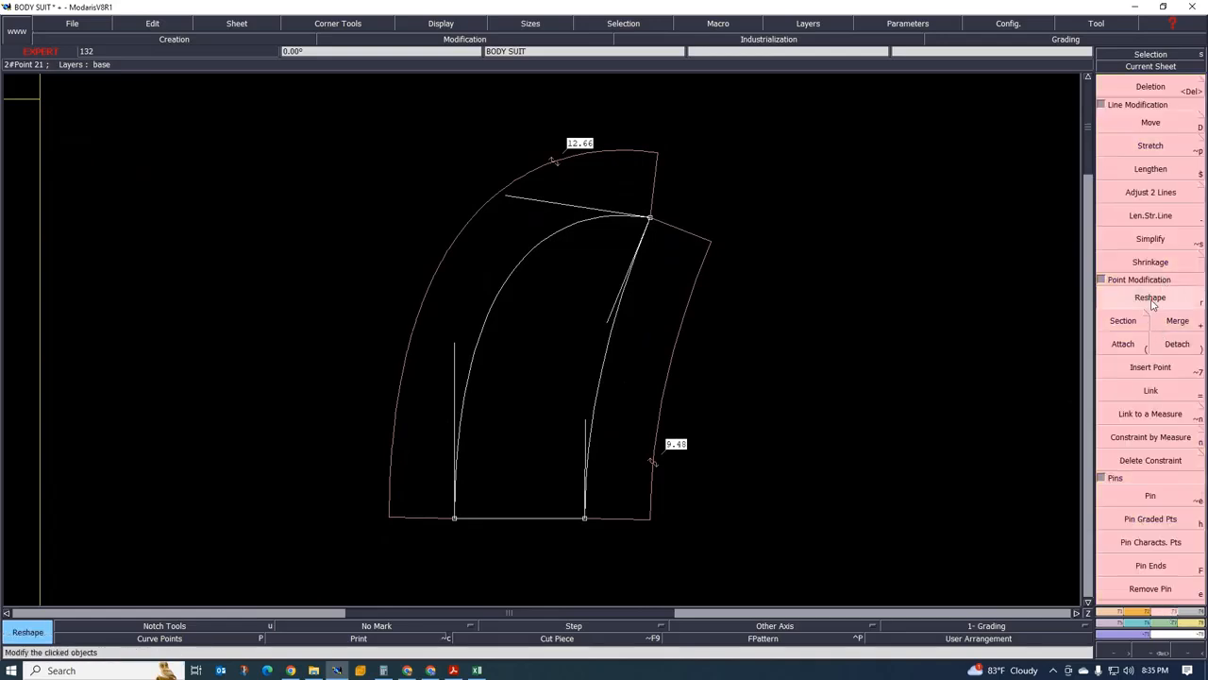
left_click(649, 218)
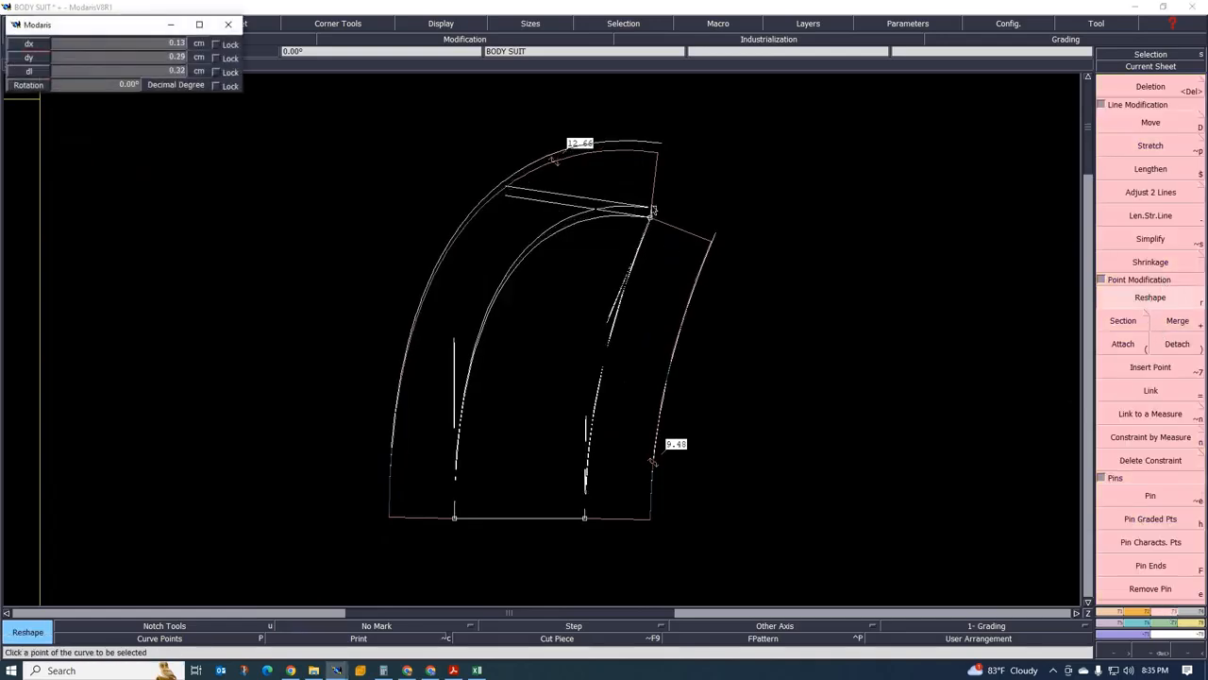
type("0")
key("Tab")
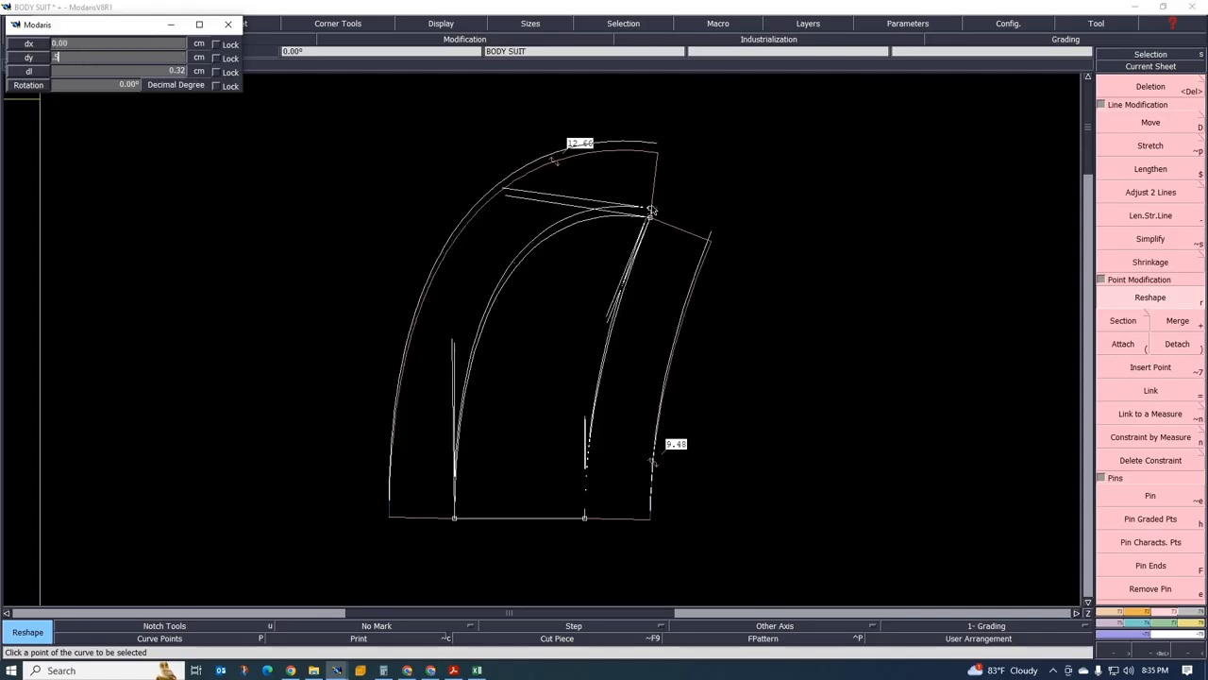
key("Return")
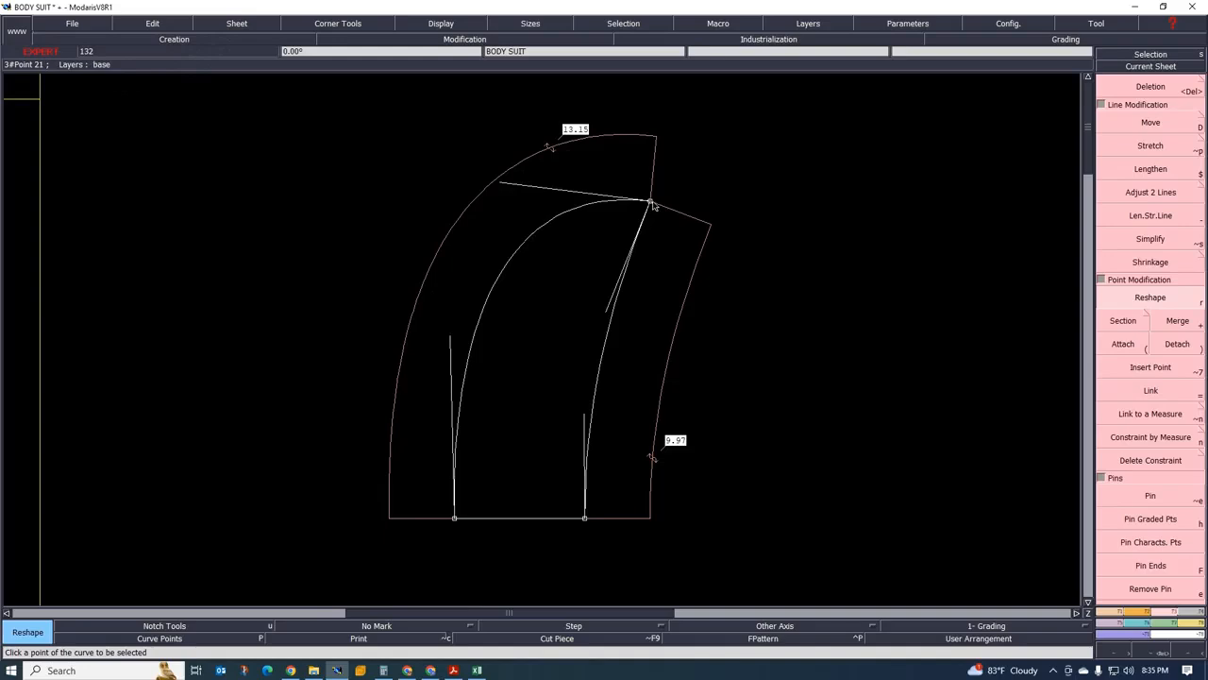
key("e")
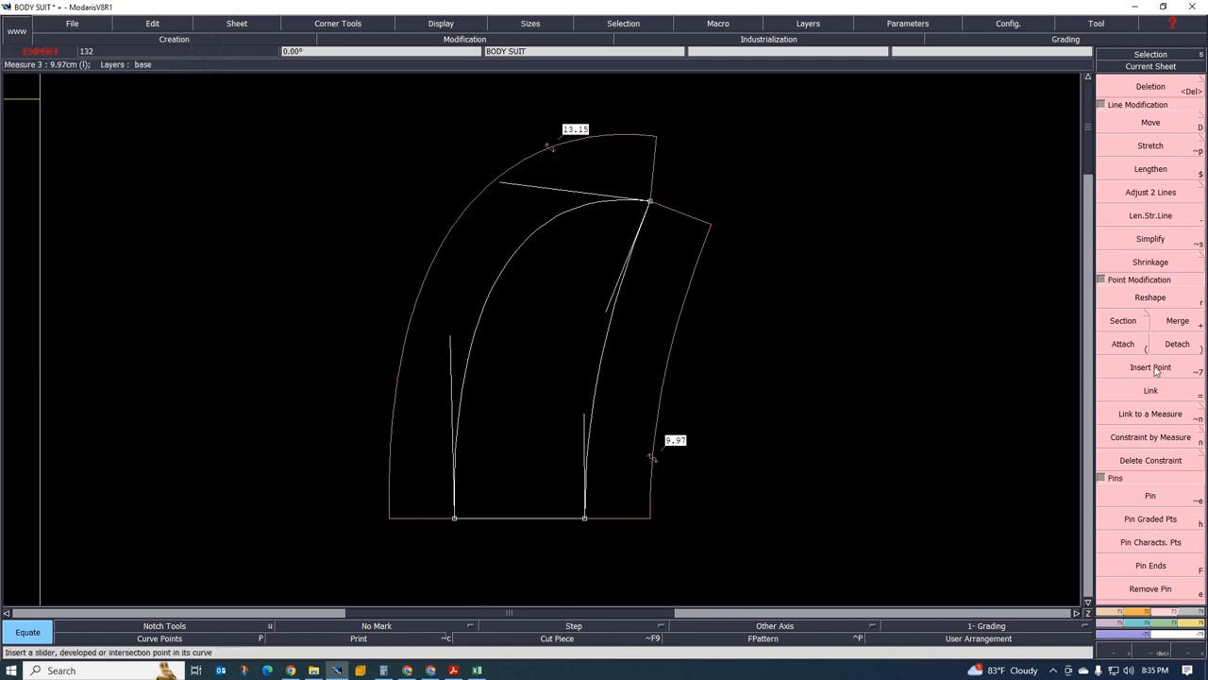
Reshape the outer curve by raising its lower handle and adjusting its upper handle, giving a length of about 13.24 cm
left_click(1166, 298)
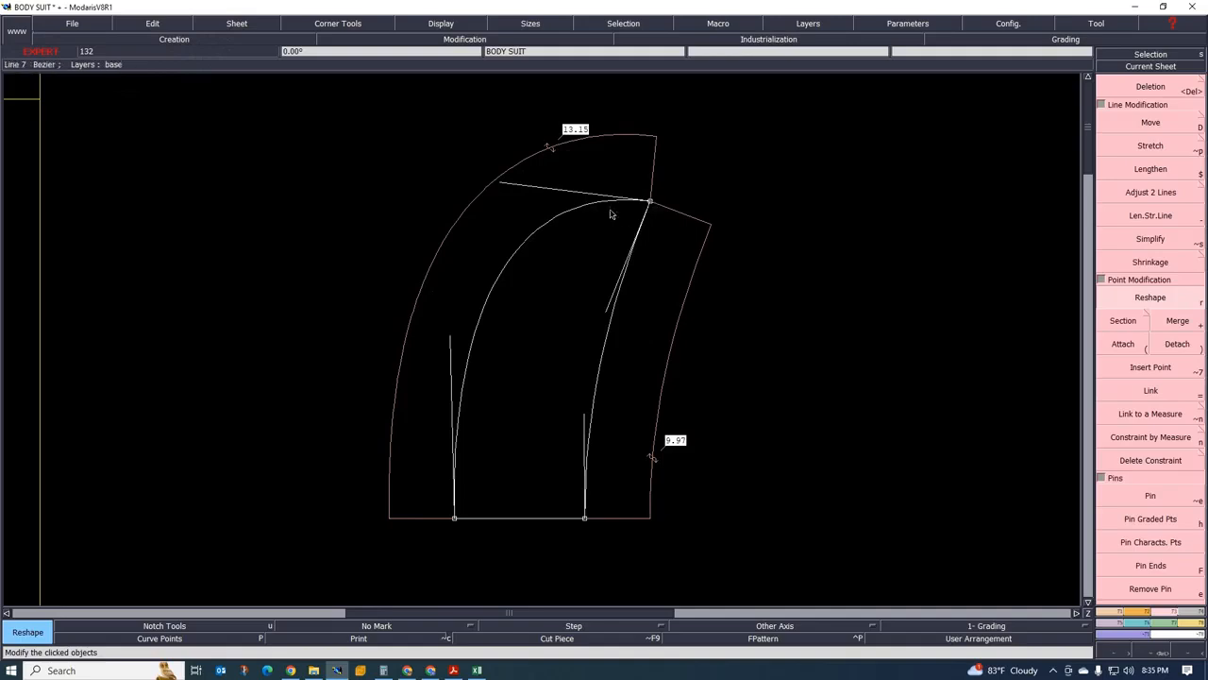
left_click(451, 334)
left_click(459, 311)
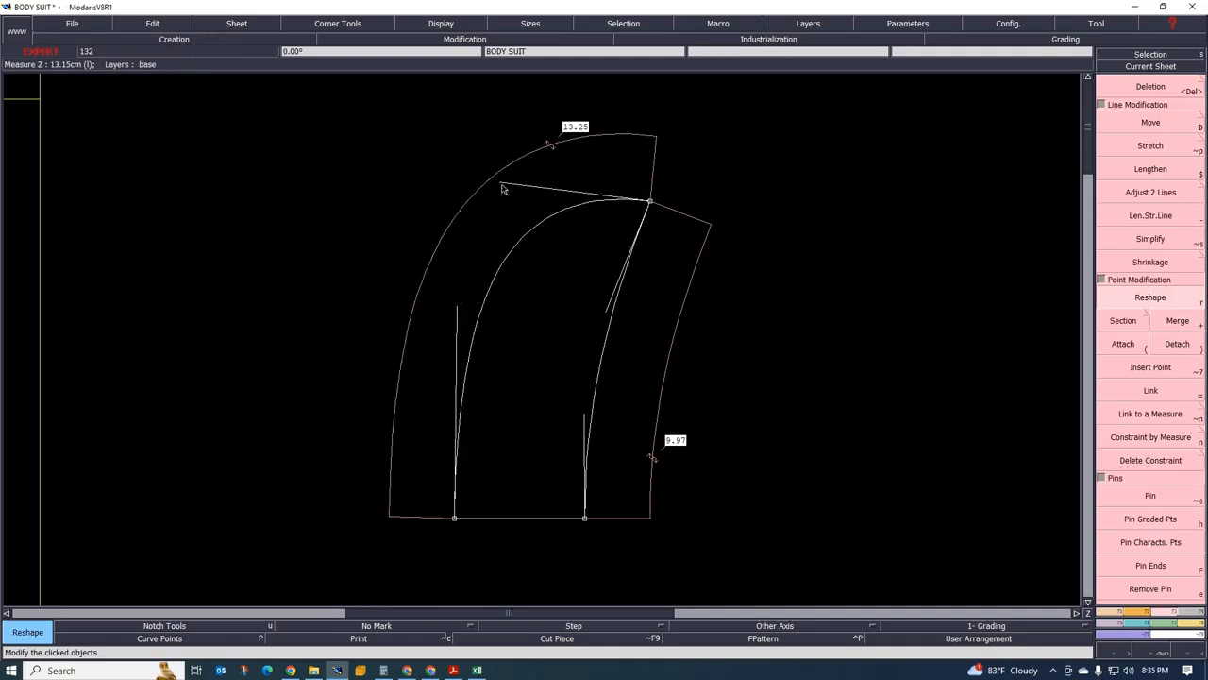
left_click(502, 189)
left_click(497, 190)
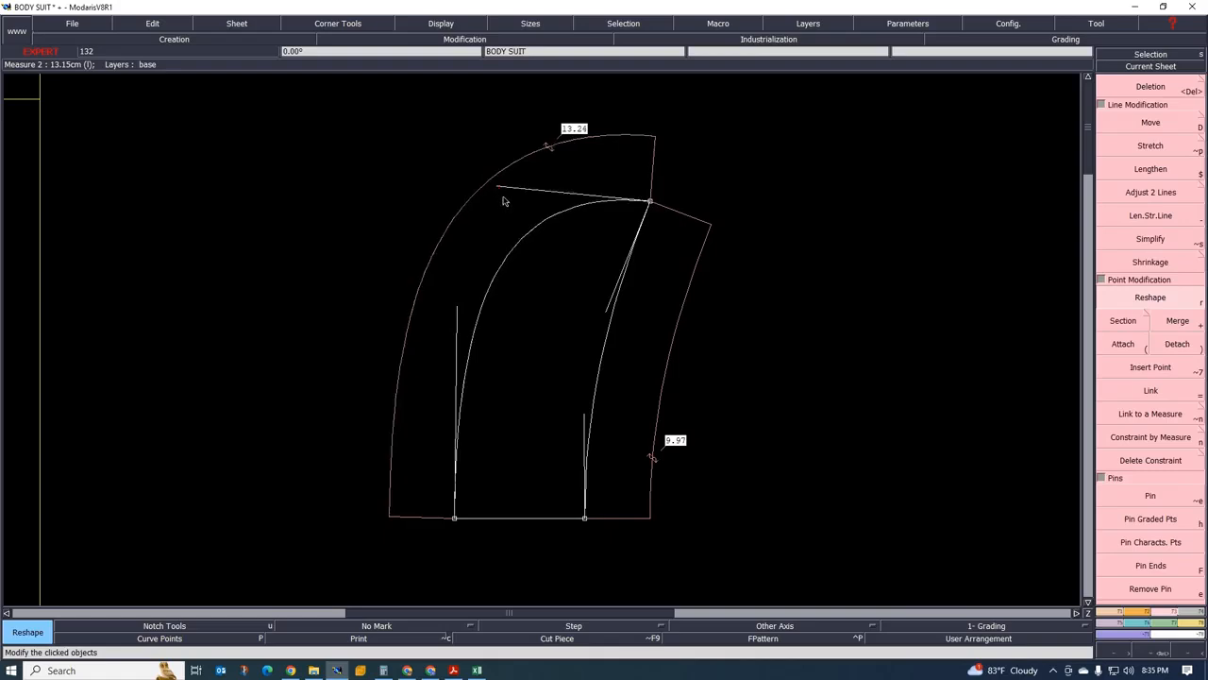
Shift the shared top point slightly right and lengthen the outer curve's lower handle upward, making the curve about 13.46 cm long
left_click(650, 201)
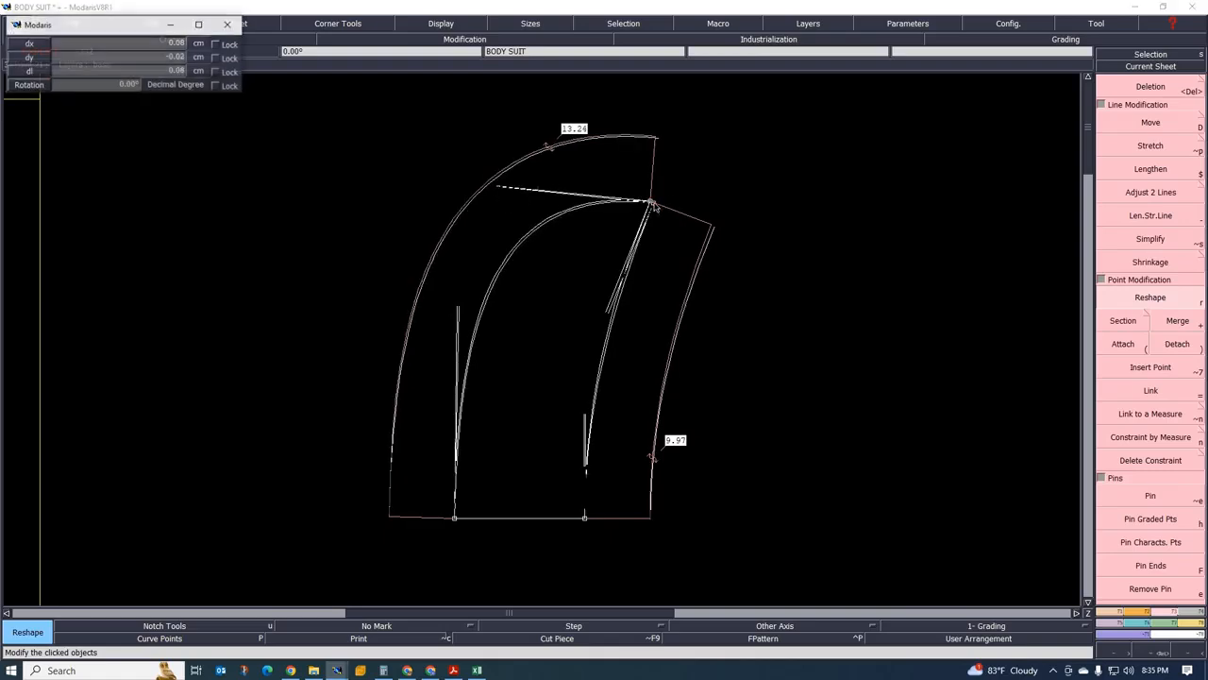
left_click(658, 203)
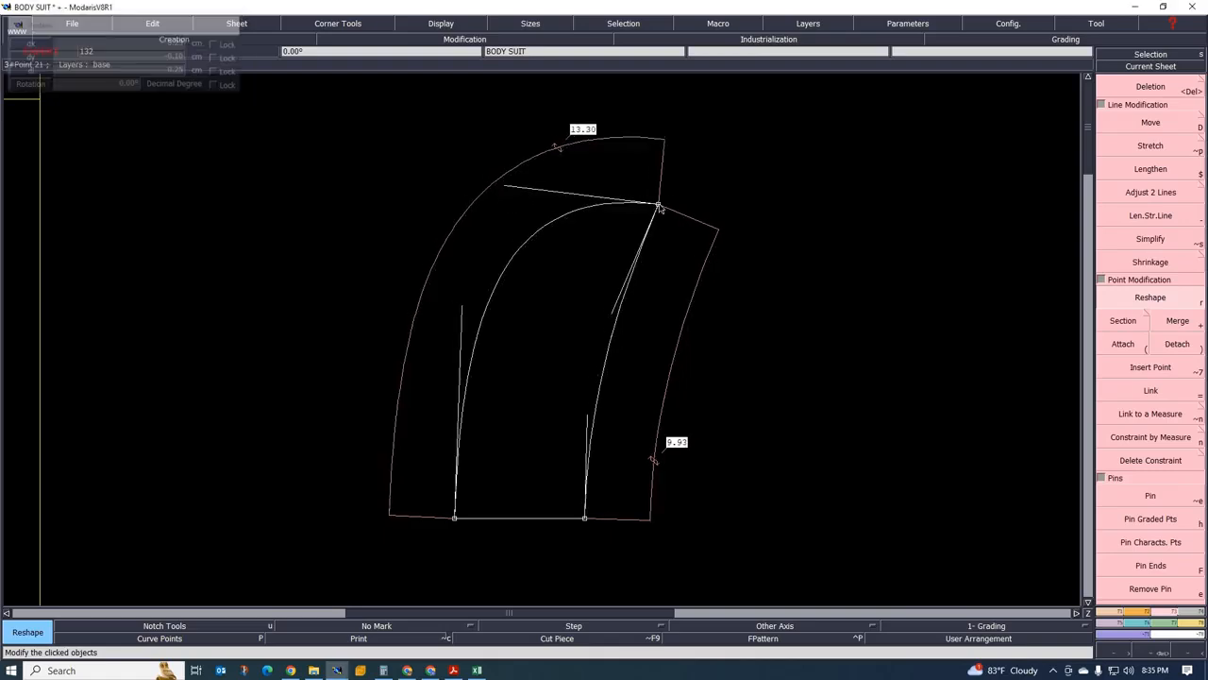
left_click(505, 187)
left_click(503, 187)
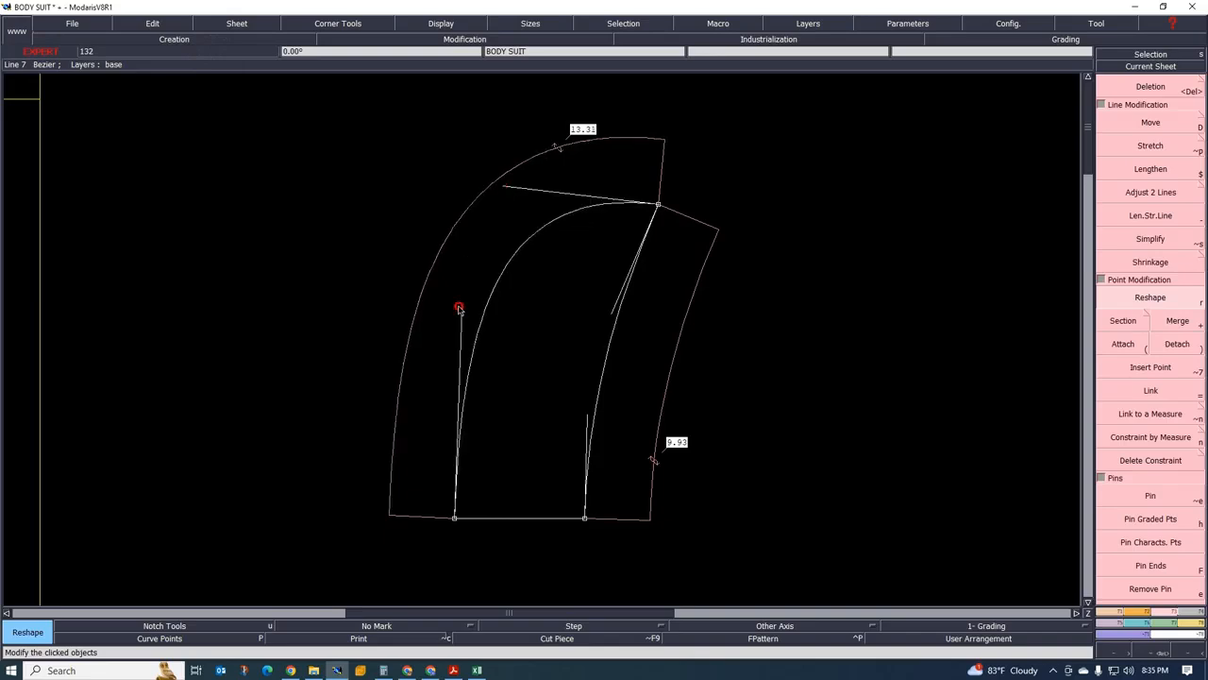
left_click(459, 307)
left_click(459, 287)
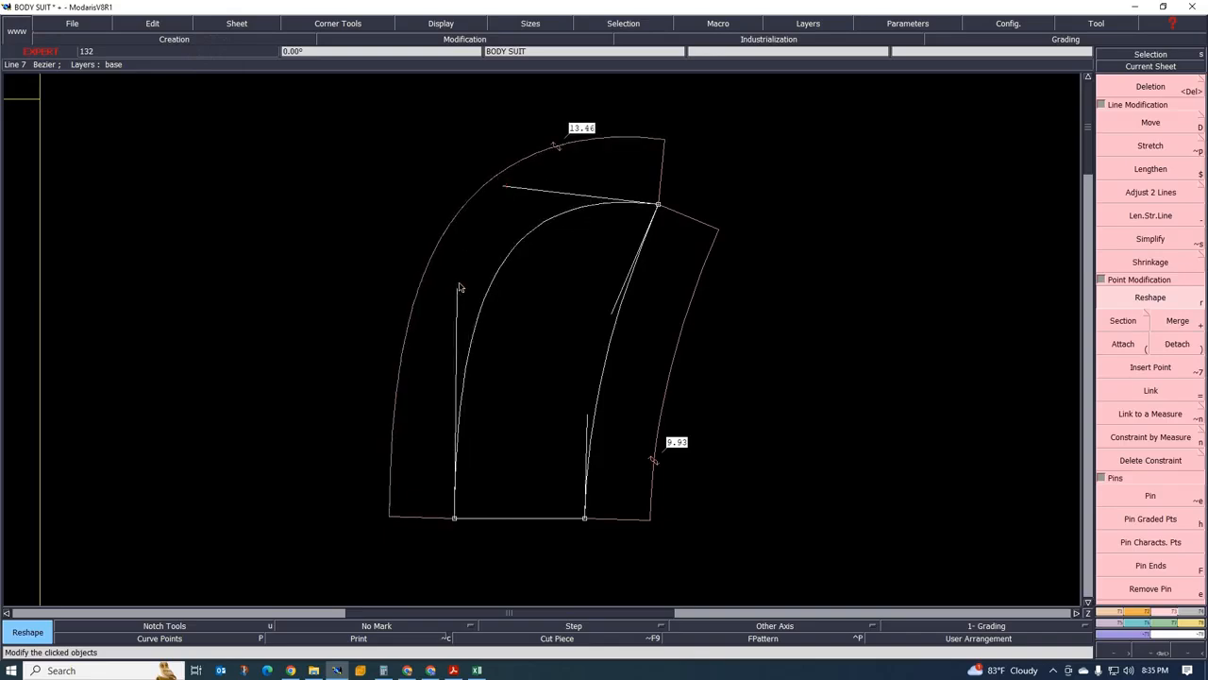
Move the shared top point farther right until the inner curve is about 10.01 cm long
left_click(659, 205)
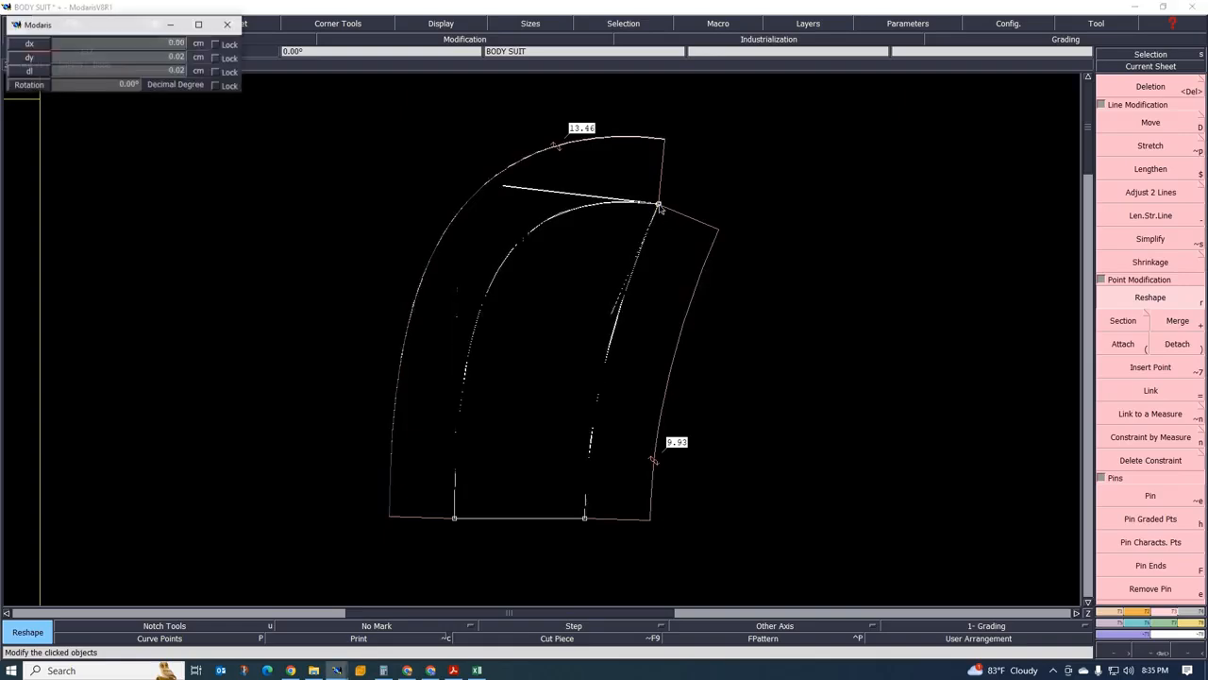
left_click(668, 202)
left_click(669, 205)
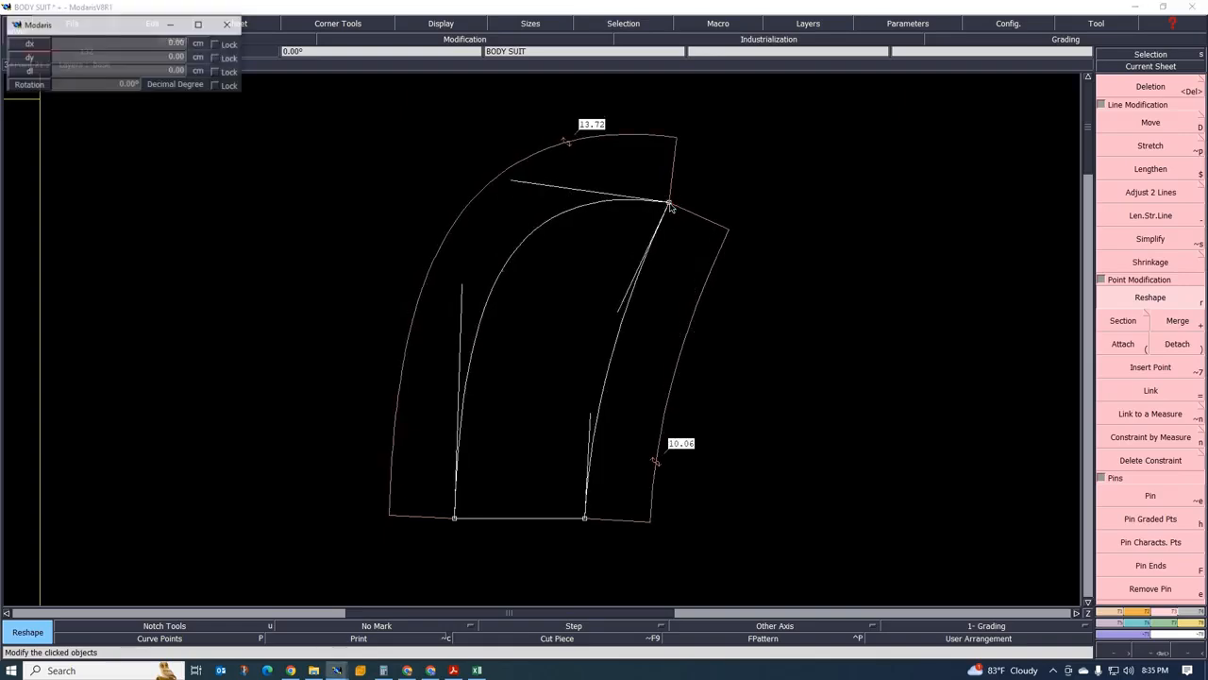
left_click(667, 203)
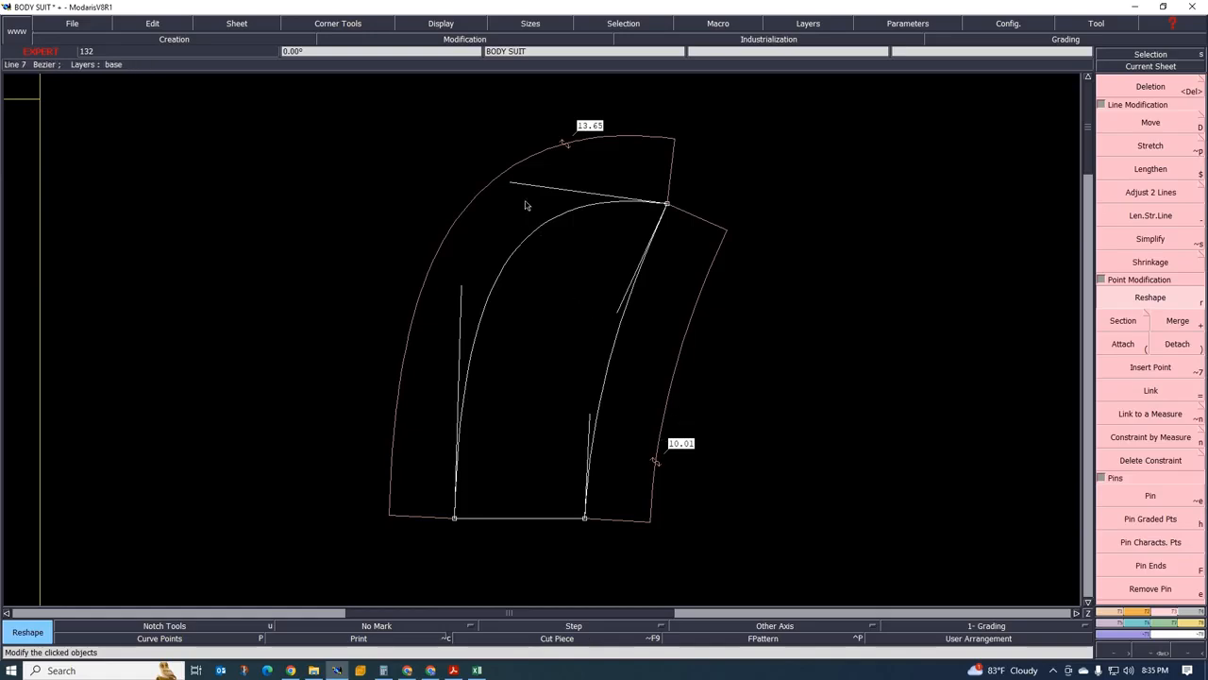
Straighten the outer curve's lower handle to vertical above the base line's end, leaving the curve about 13.67 cm long
left_click(461, 291)
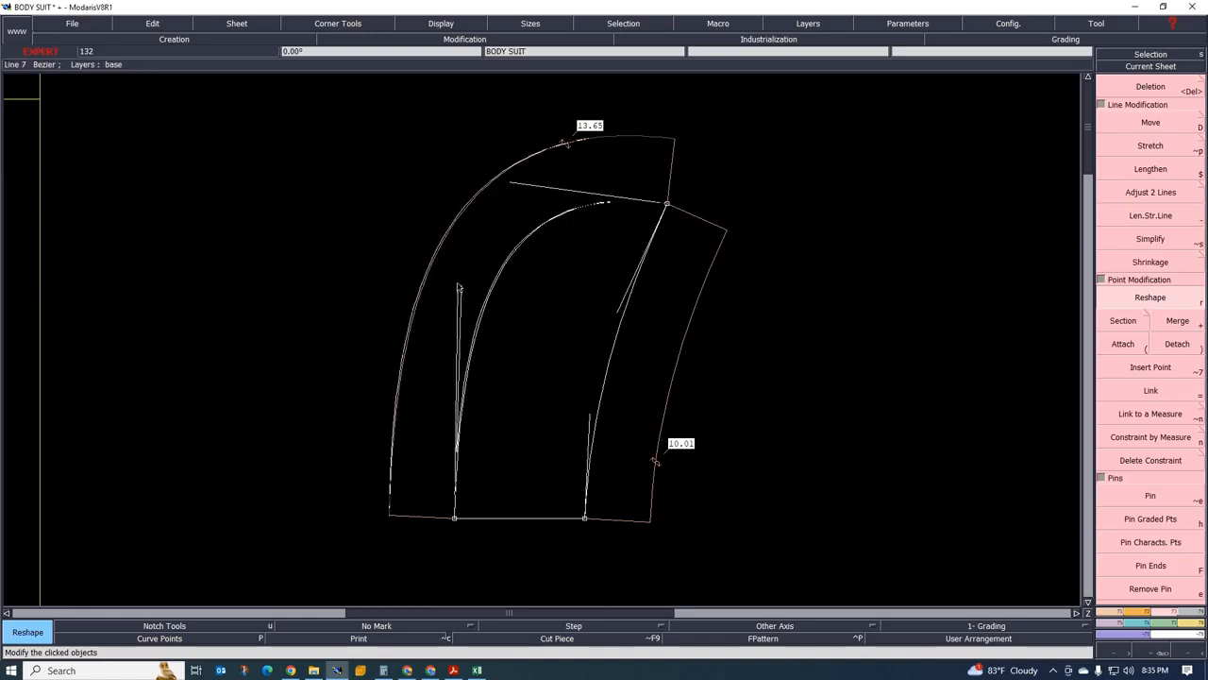
left_click(457, 290)
left_click(458, 291)
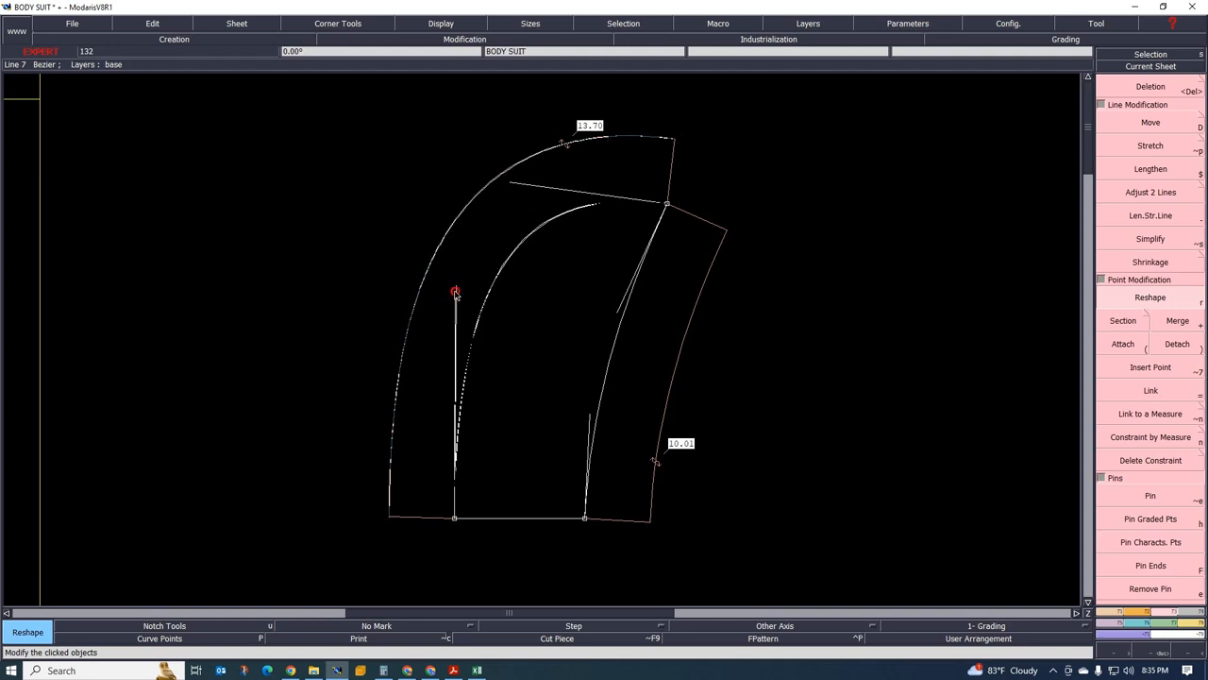
left_click(454, 292)
Shorten and fine-tune the outer curve's upper handle so the curve is about 13.52 cm long
left_click(517, 187)
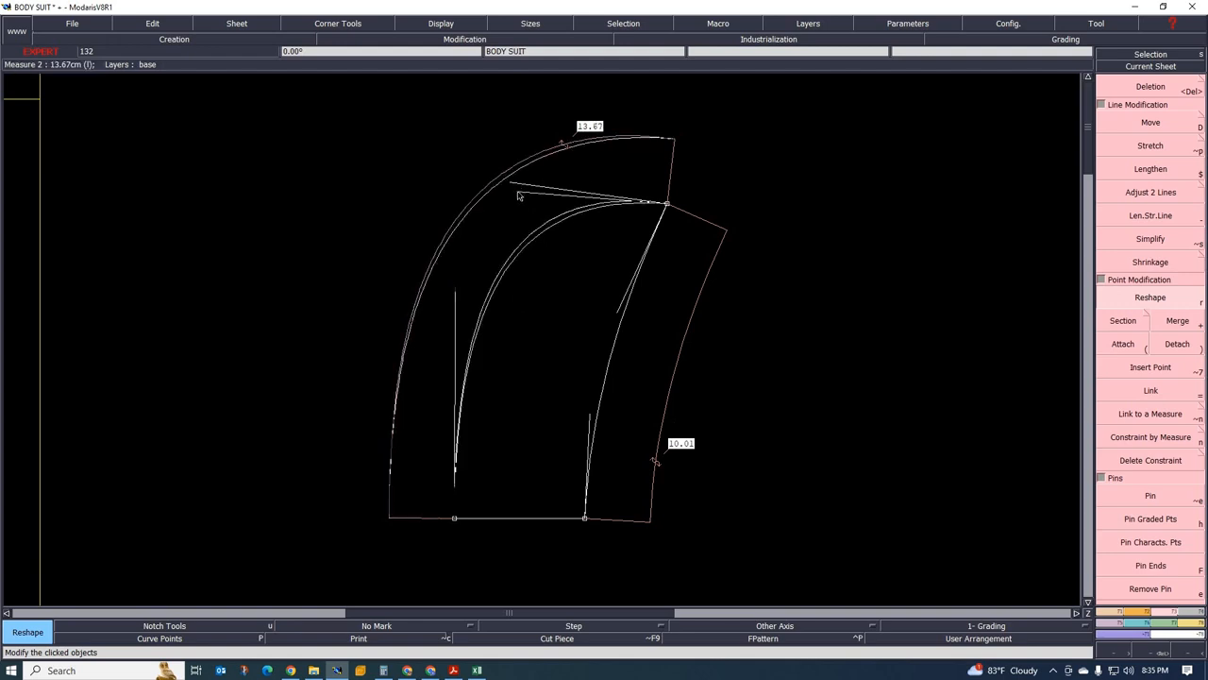
left_click(519, 192)
left_click(521, 193)
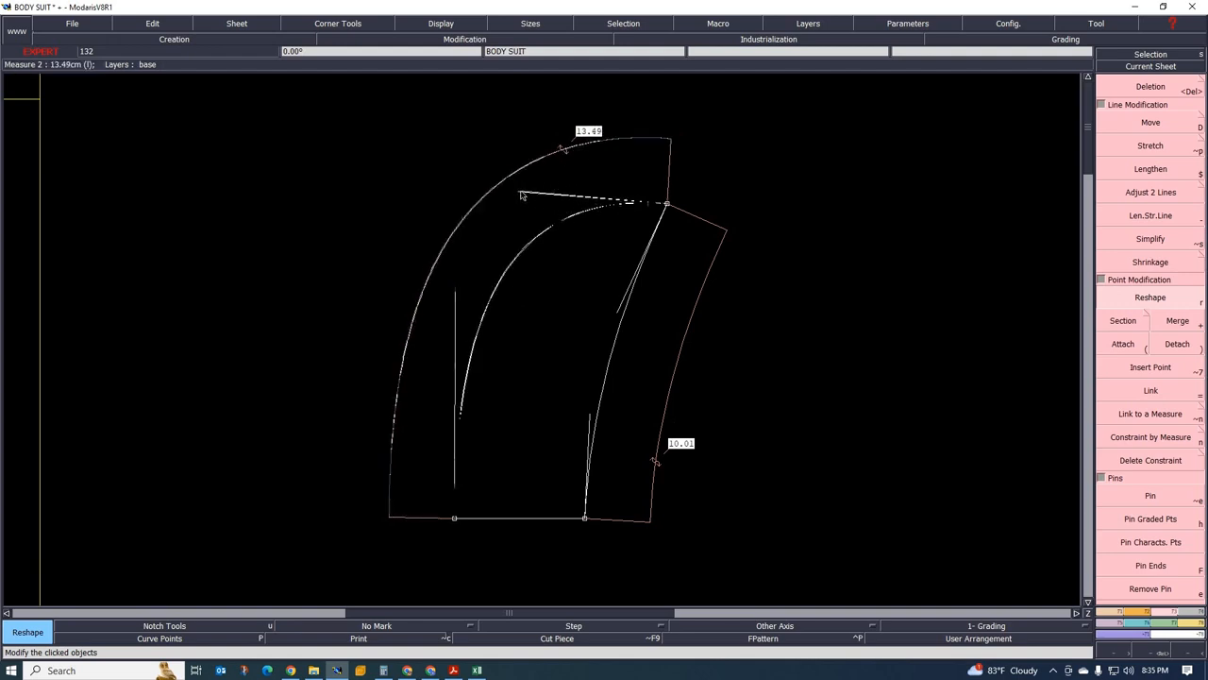
left_click(522, 190)
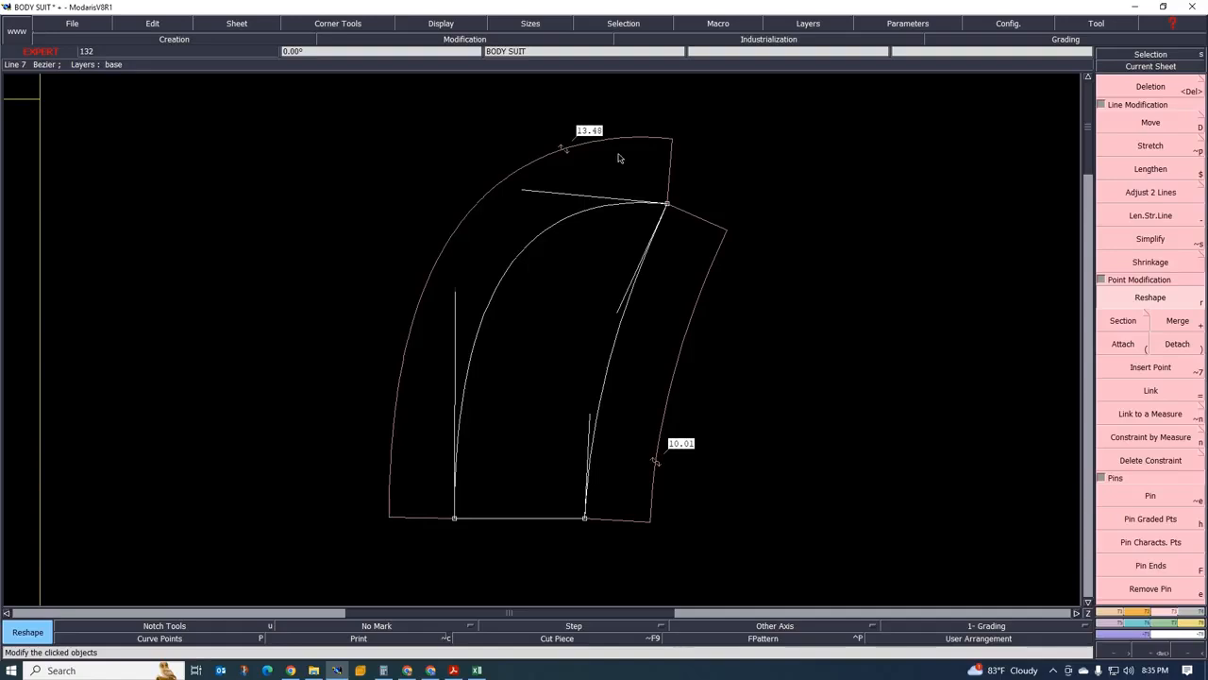
left_click(523, 195)
left_click(525, 184)
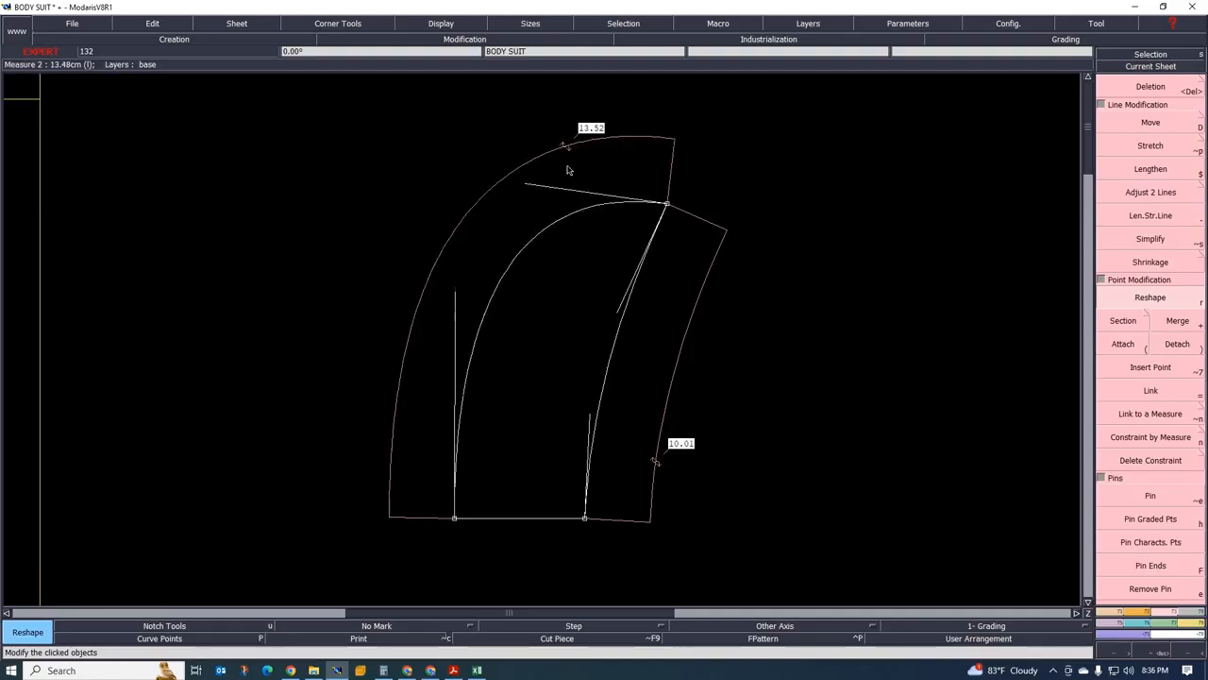
Compare the drafted sleeve with the cap sleeve on the technical sketch in Design.pdf, and return to Modaris
scroll(490, 274, "down", 3)
scroll(493, 273, "up", 2)
scroll(583, 237, "down", 5)
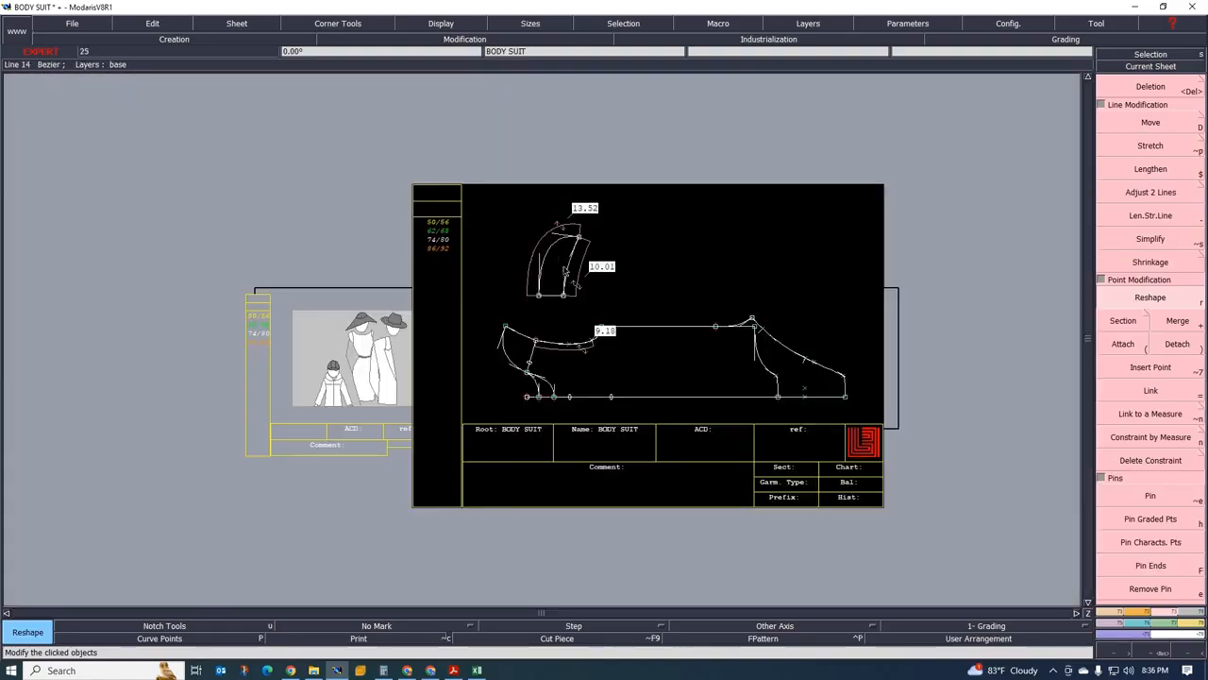
scroll(585, 240, "up", 1)
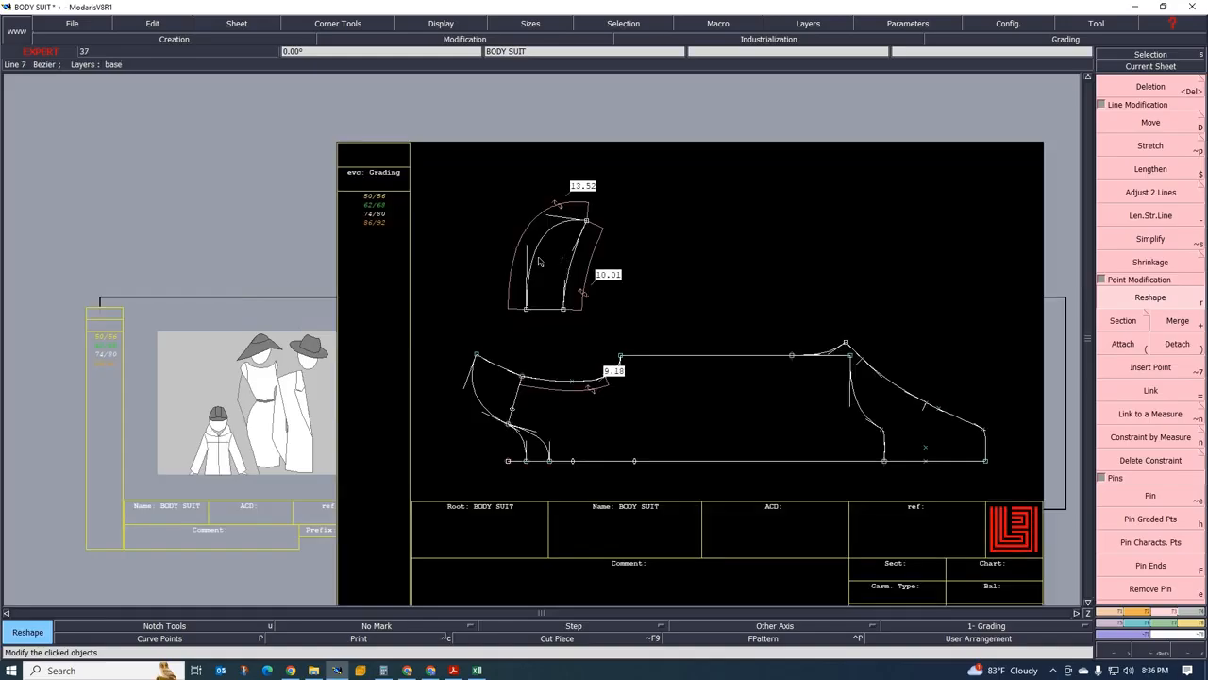
left_click(453, 670)
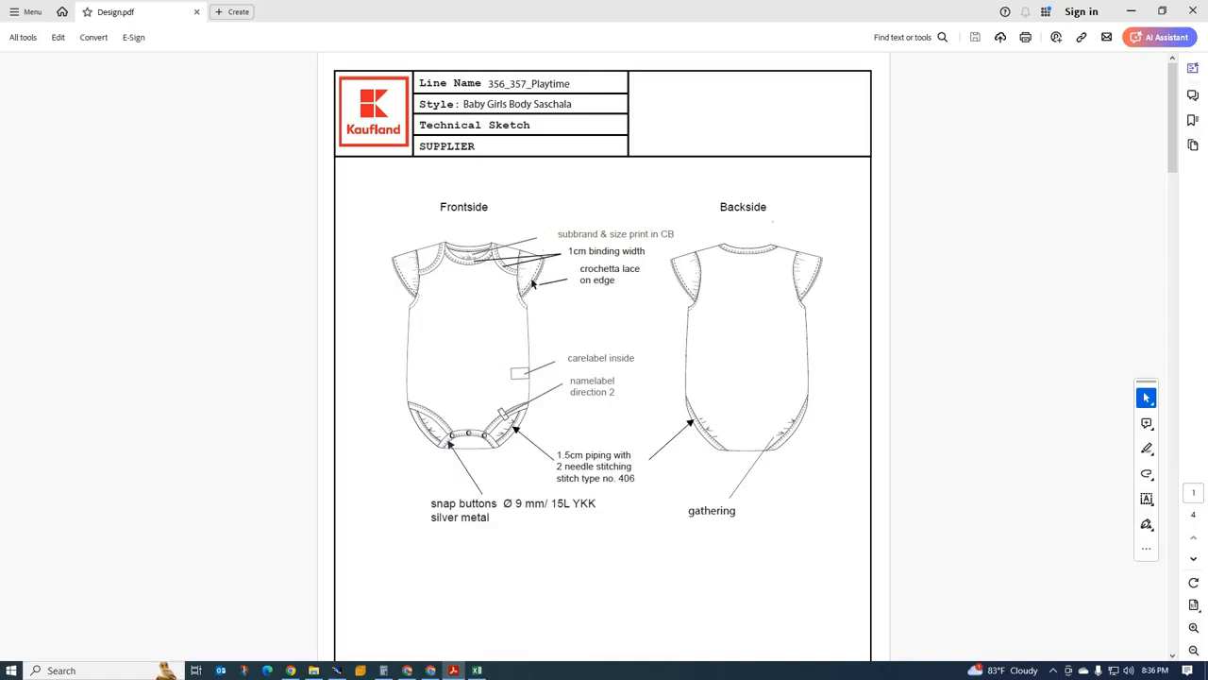
left_click(337, 670)
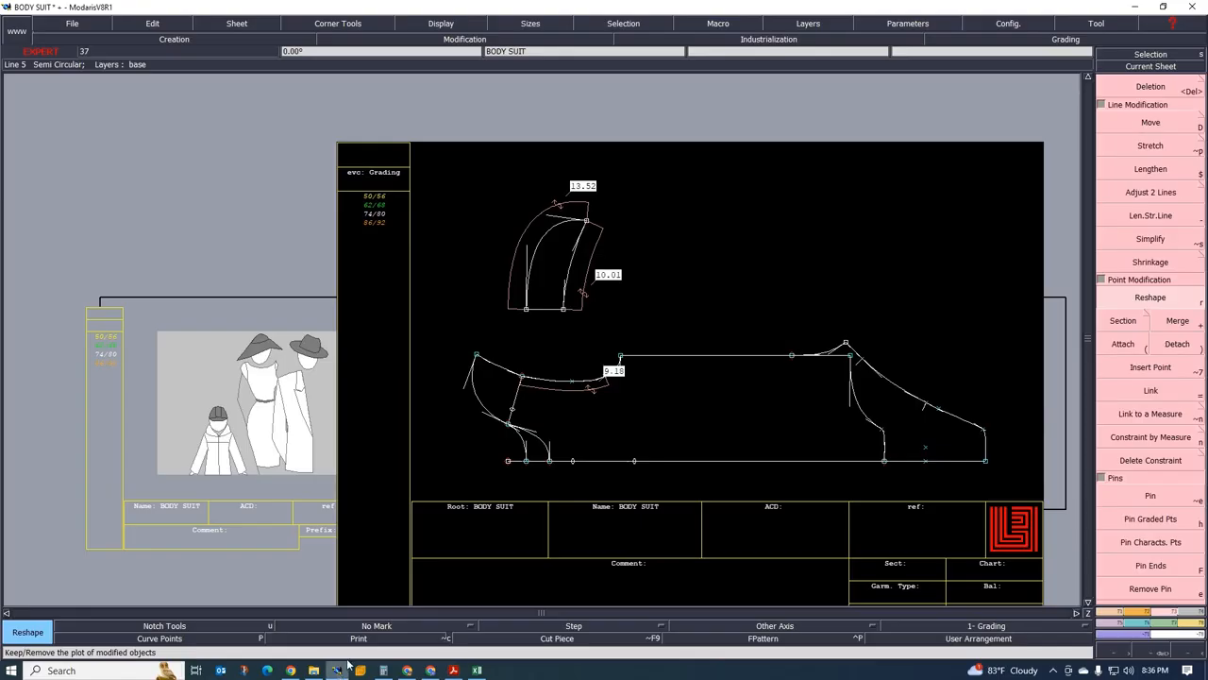
Examine the sleeve's shape and its two curve lengths against the measured armhole length on the body piece
scroll(561, 252, "up", 2)
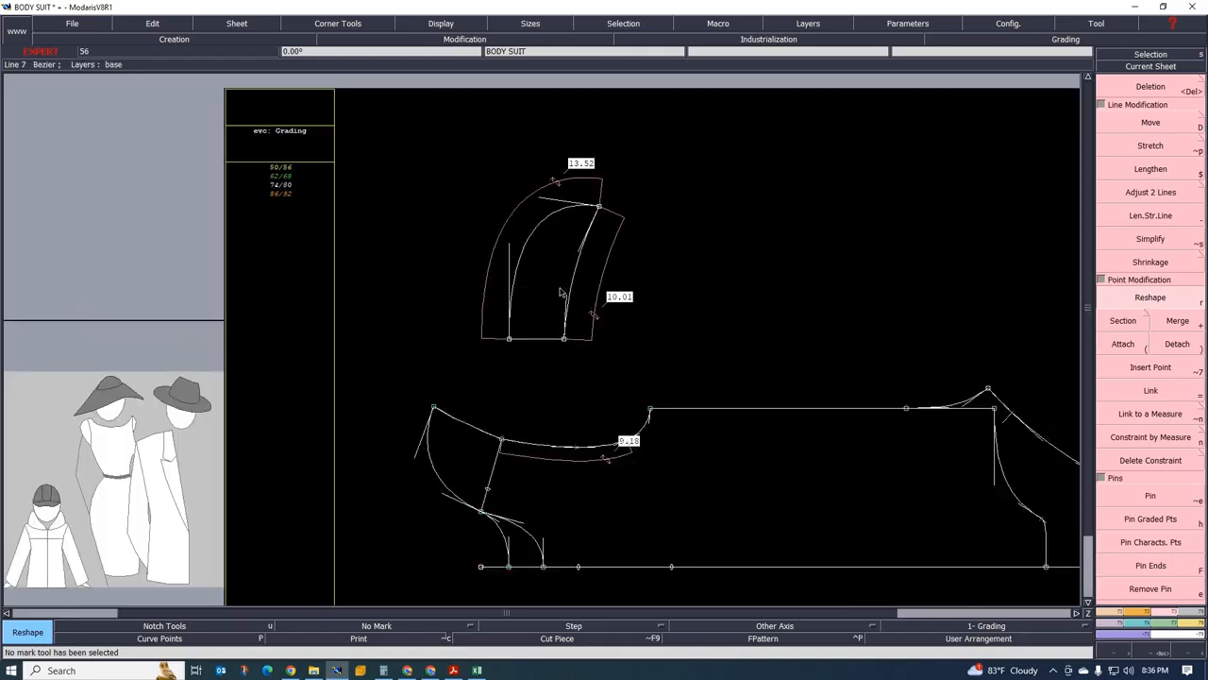
scroll(524, 220, "up", 1)
scroll(511, 195, "up", 1)
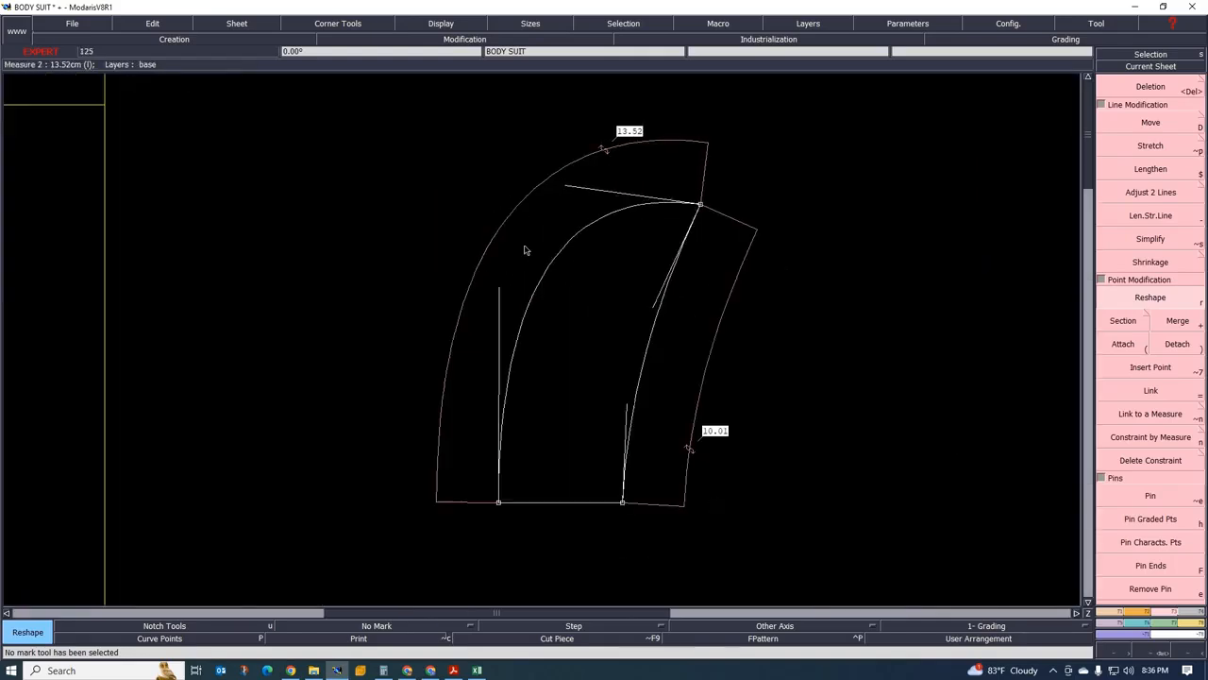
scroll(518, 323, "down", 1)
scroll(498, 308, "up", 1)
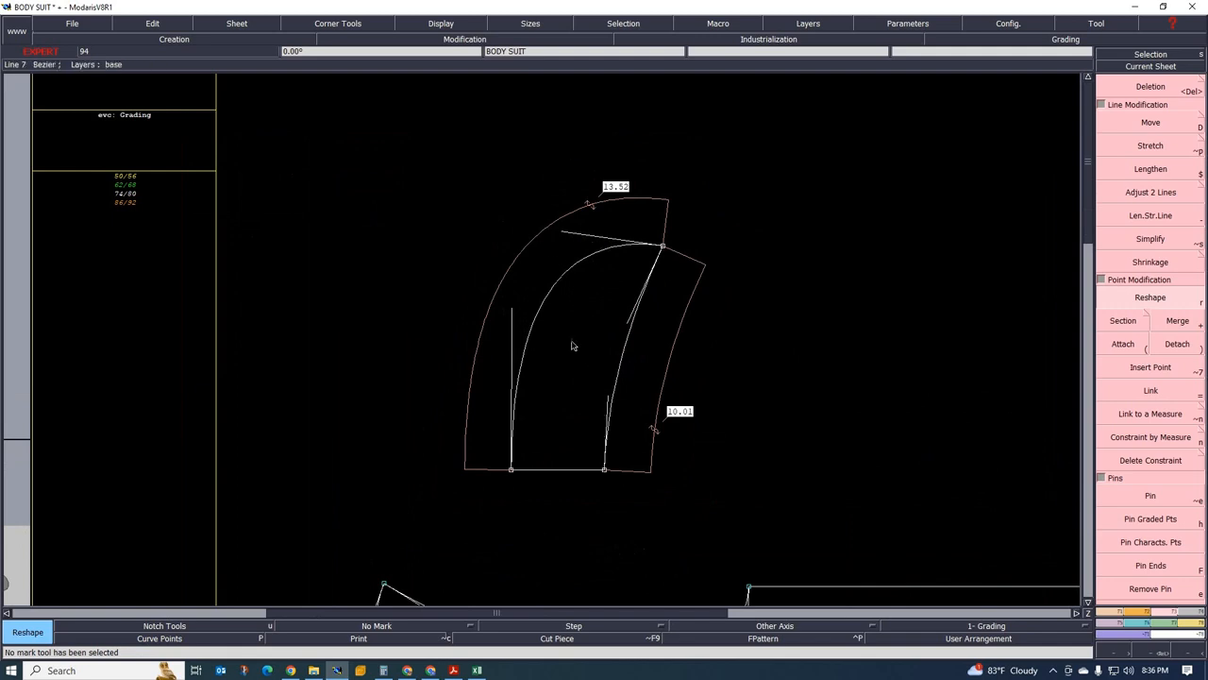
scroll(495, 271, "down", 5)
scroll(498, 336, "up", 2)
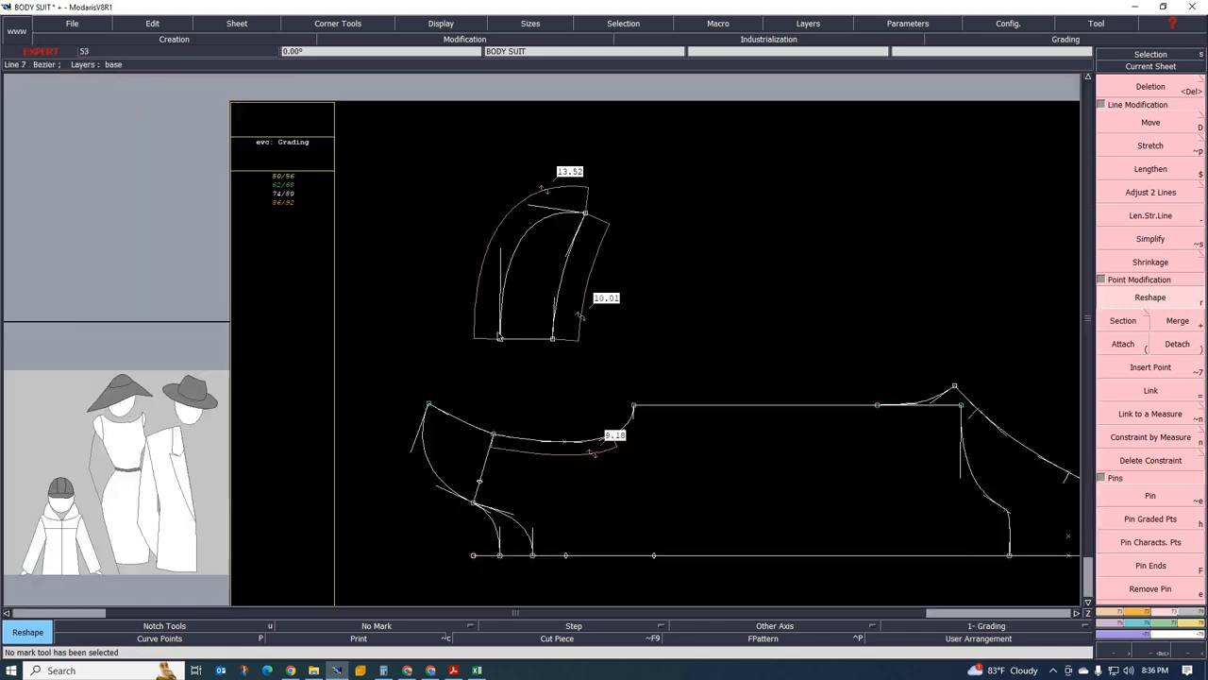
scroll(499, 336, "up", 2)
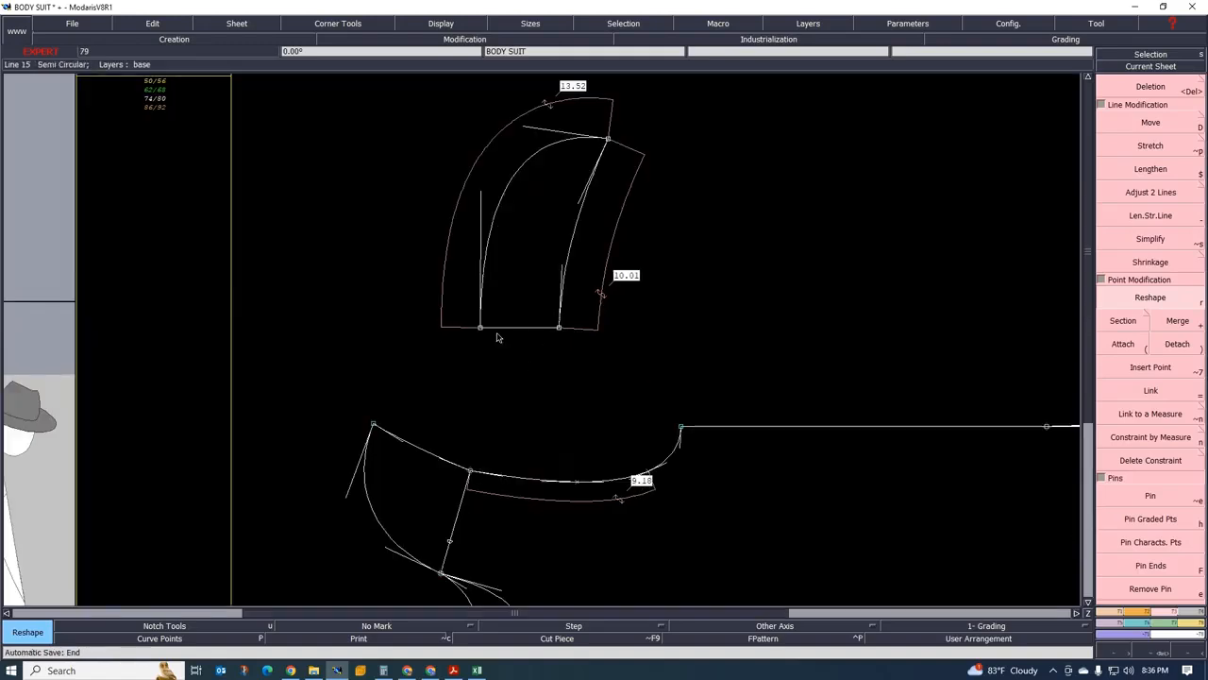
scroll(498, 337, "down", 1)
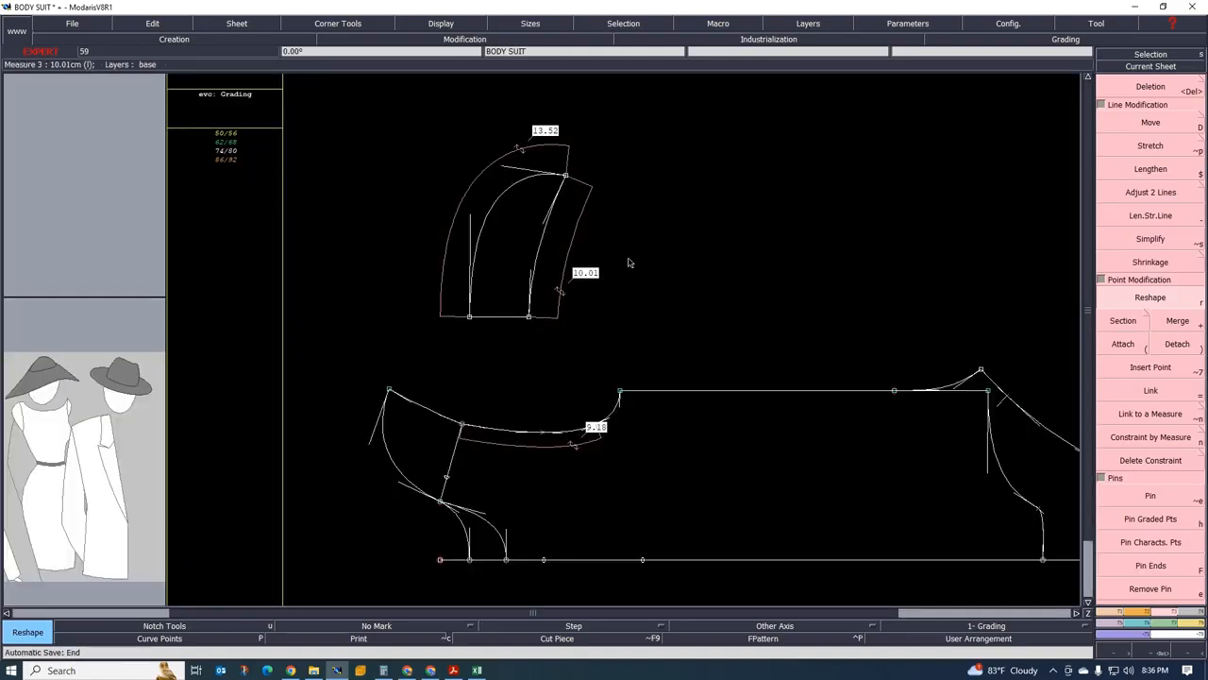
scroll(440, 357, "down", 4)
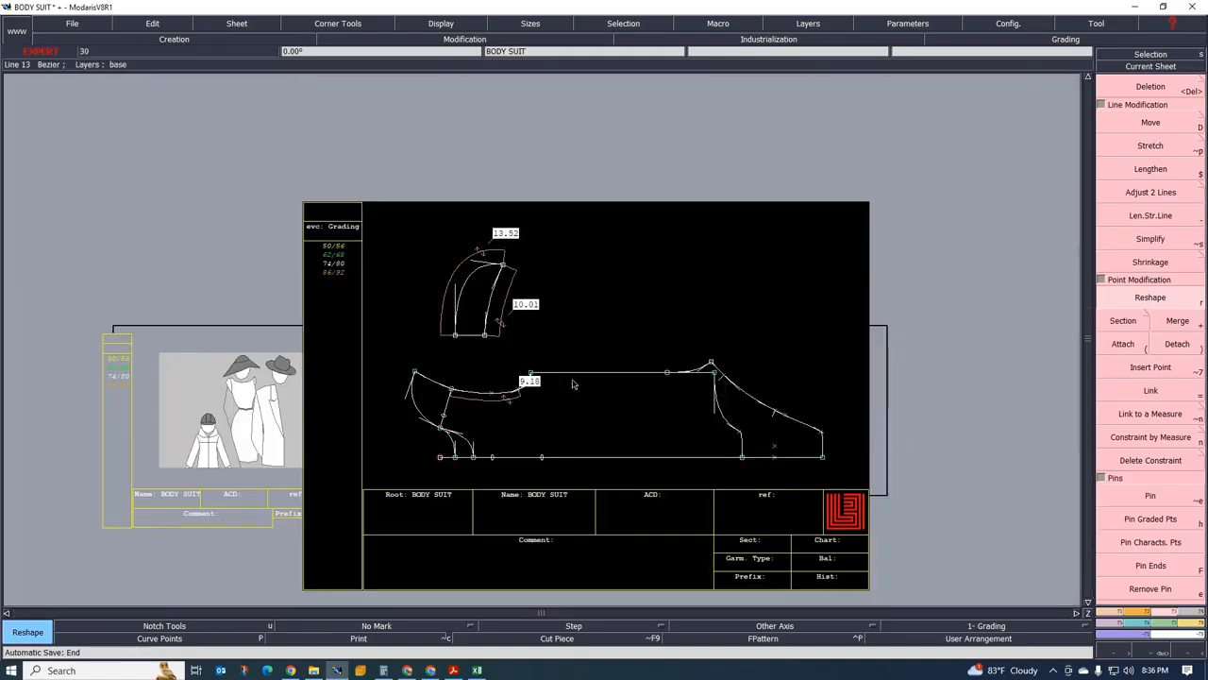
scroll(557, 359, "up", 3)
scroll(422, 333, "up", 1)
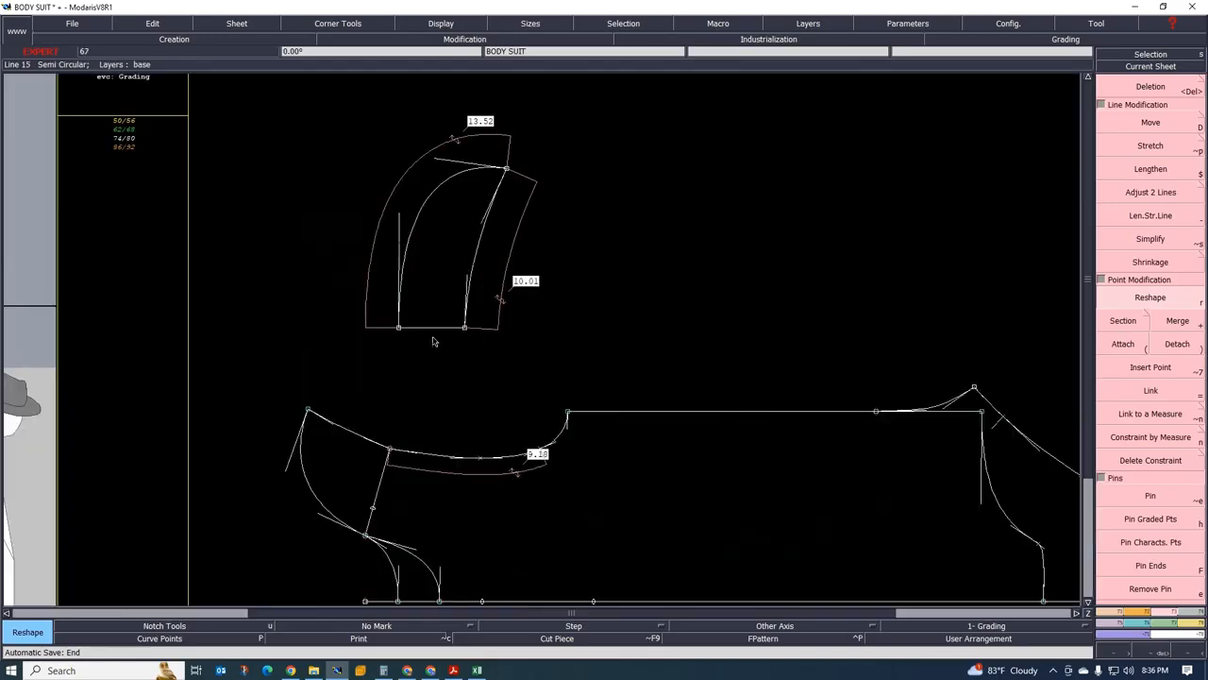
scroll(356, 399, "up", 1)
scroll(359, 488, "down", 3)
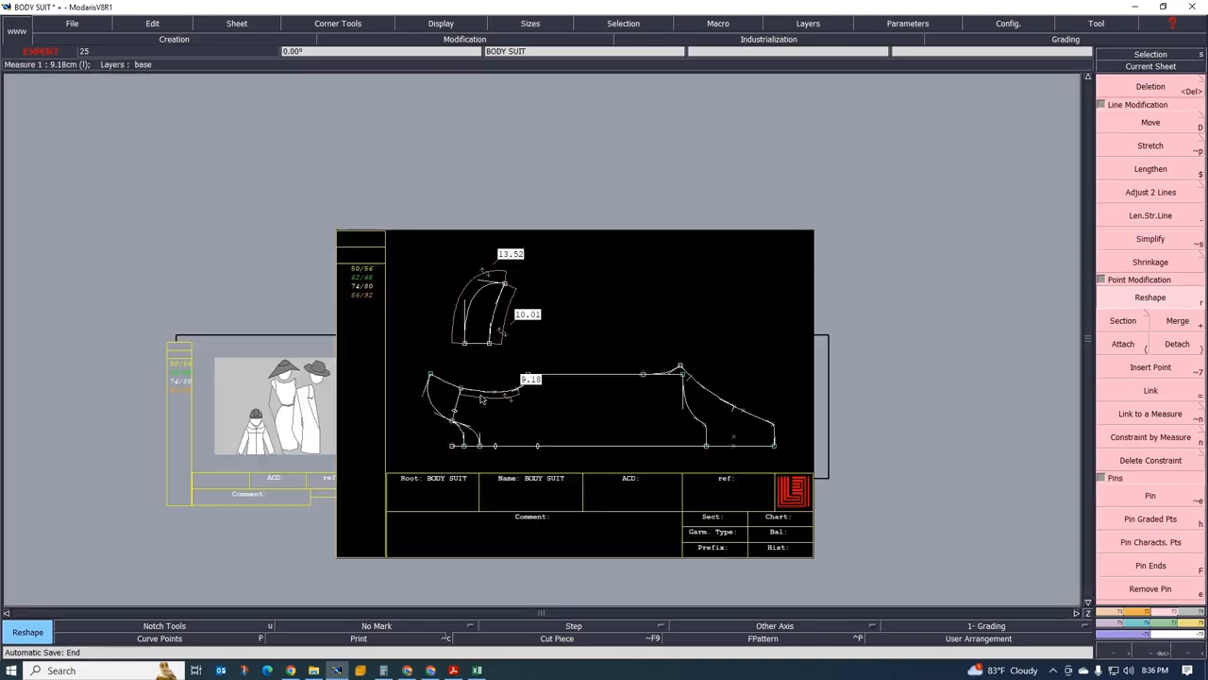
Examine the body piece's armhole and shoulder line in close-up, including where the measured armhole section starts and ends
scroll(480, 402, "up", 2)
scroll(493, 380, "up", 1)
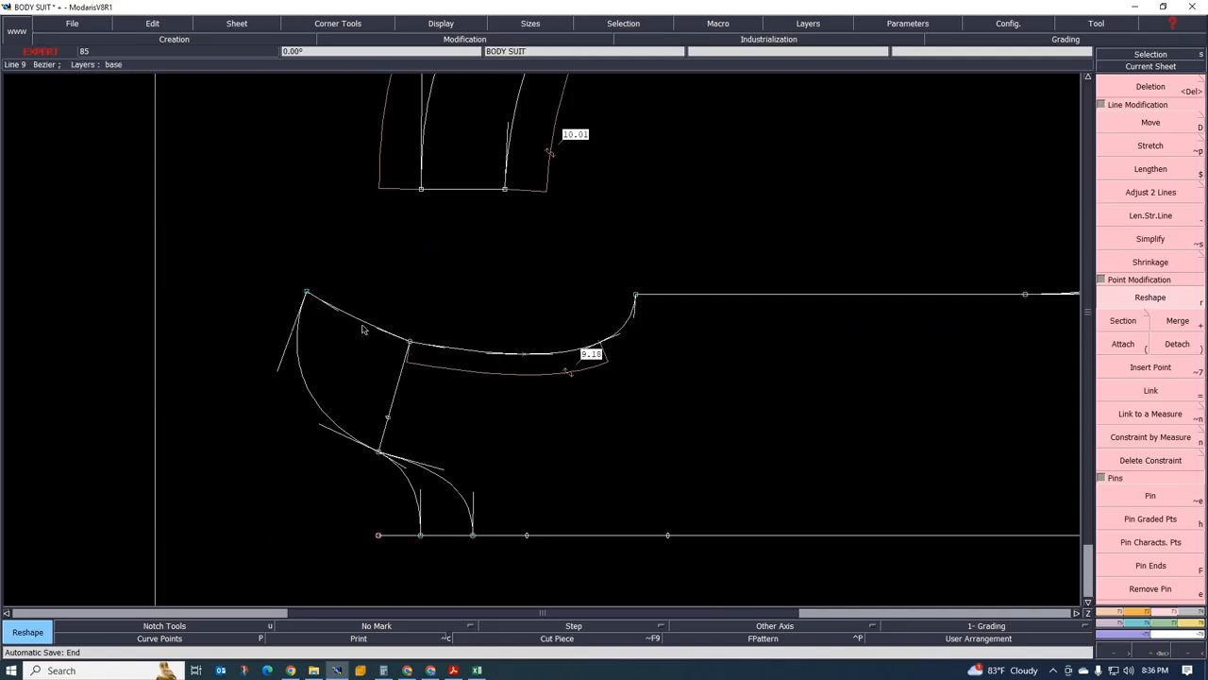
scroll(363, 328, "down", 2)
scroll(363, 326, "up", 2)
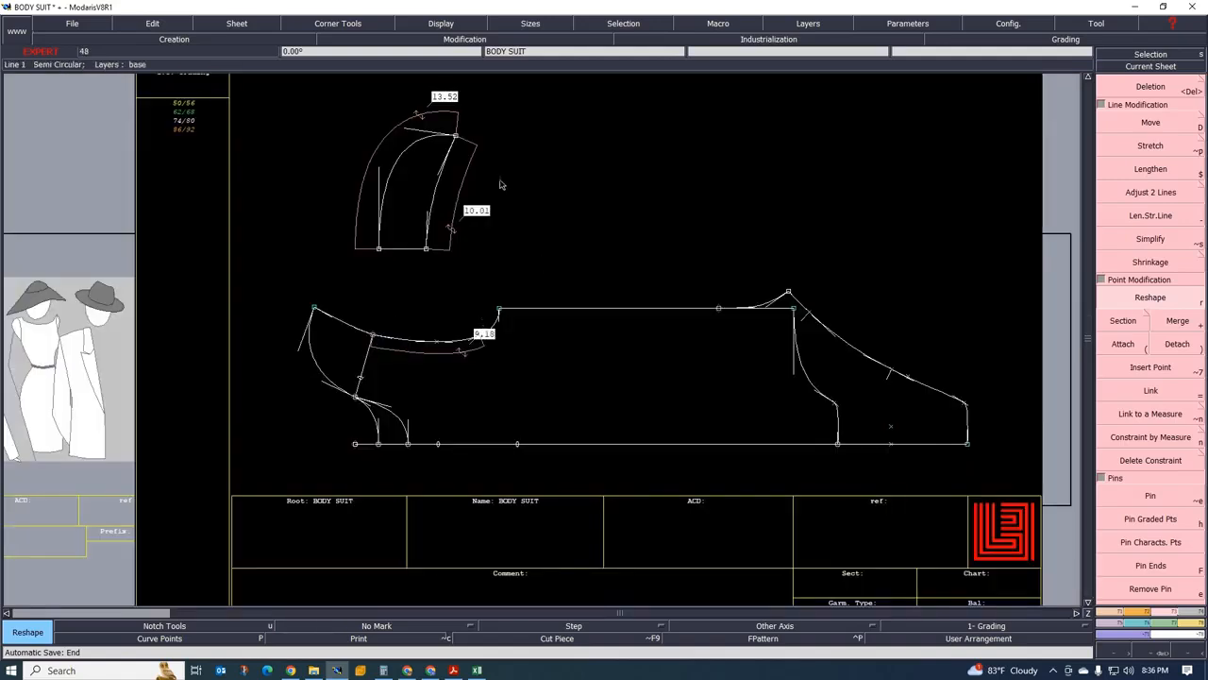
scroll(515, 360, "down", 2)
scroll(490, 326, "up", 1)
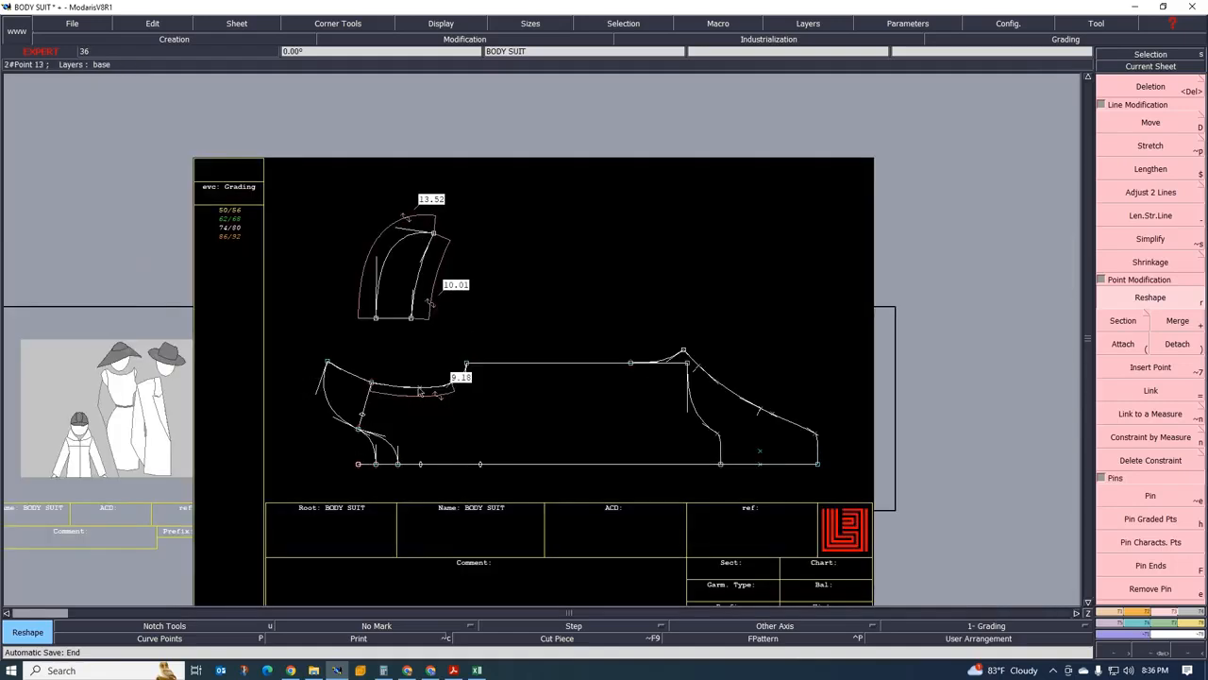
scroll(418, 390, "up", 2)
scroll(402, 385, "down", 2)
scroll(384, 369, "up", 1)
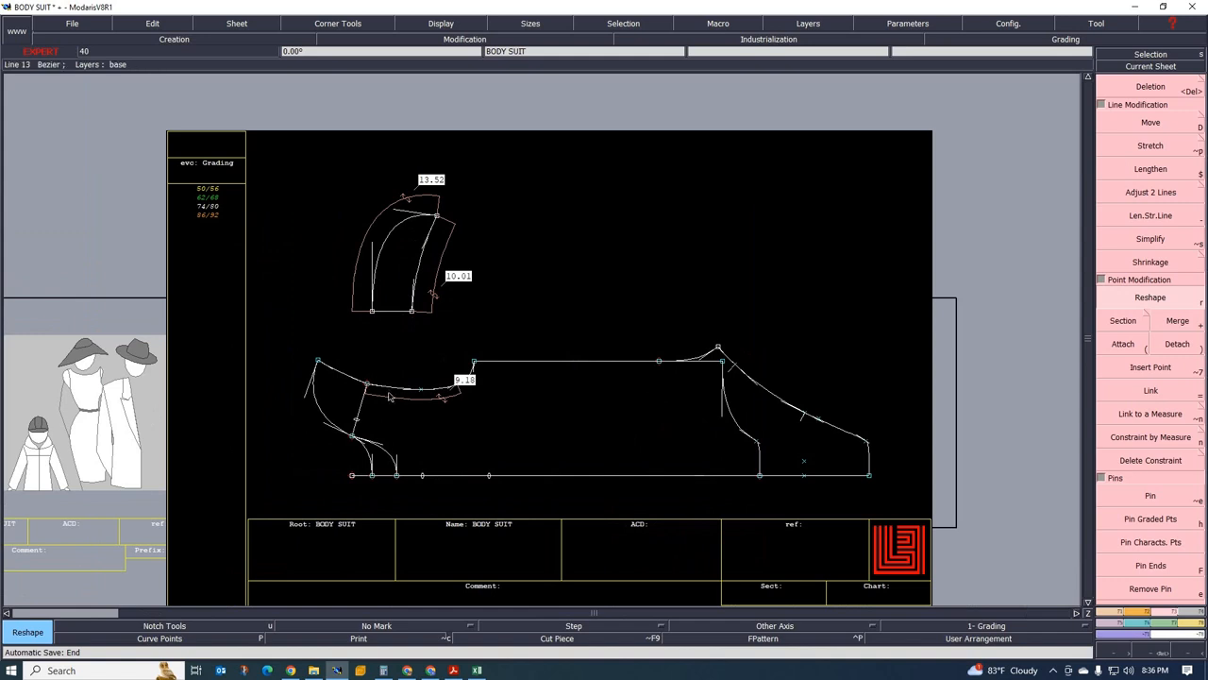
scroll(372, 377, "up", 1)
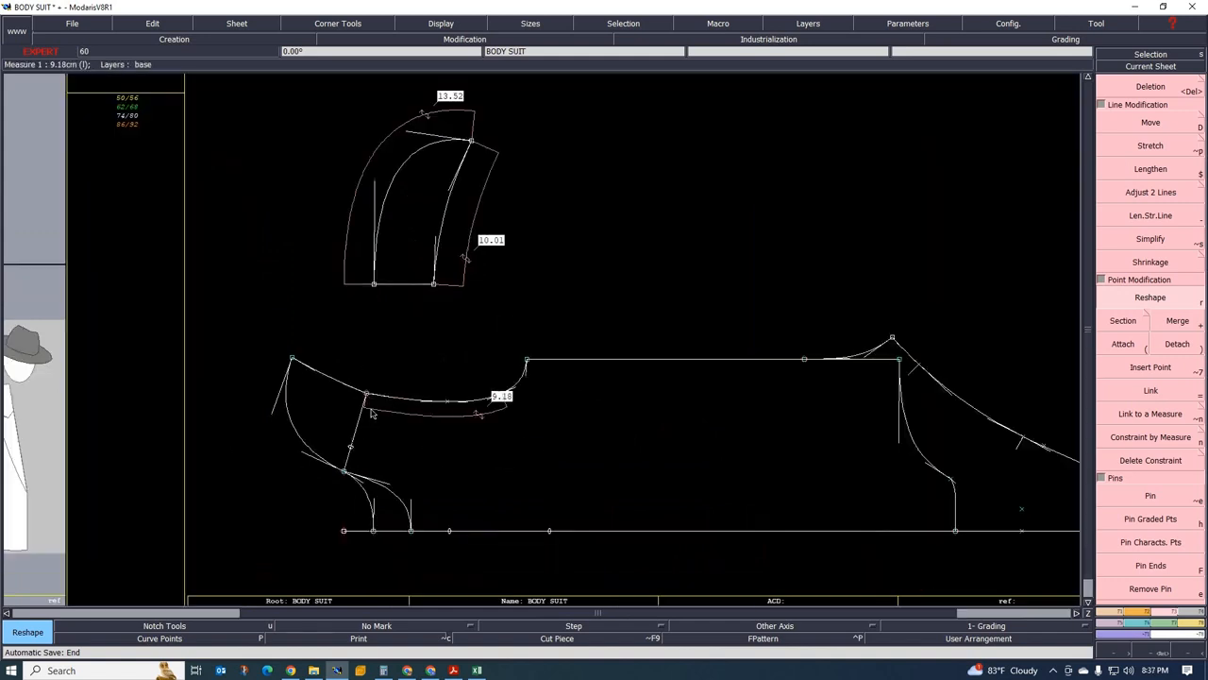
scroll(371, 412, "up", 1)
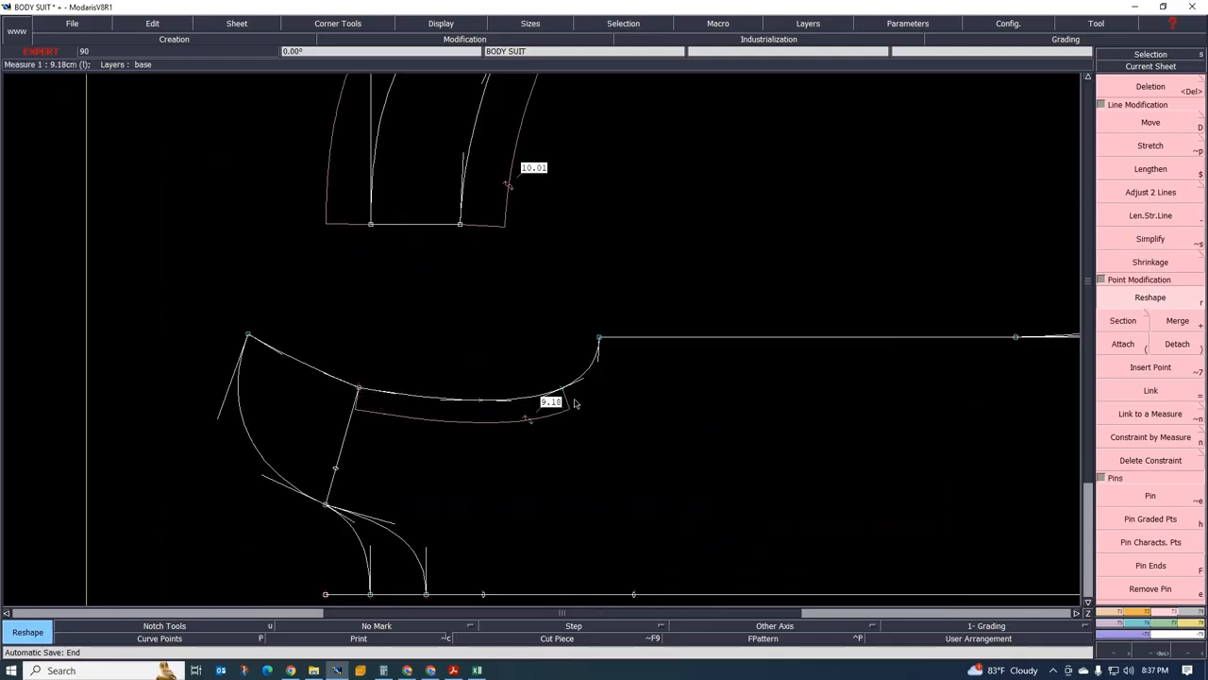
scroll(573, 403, "down", 3)
scroll(387, 393, "up", 1)
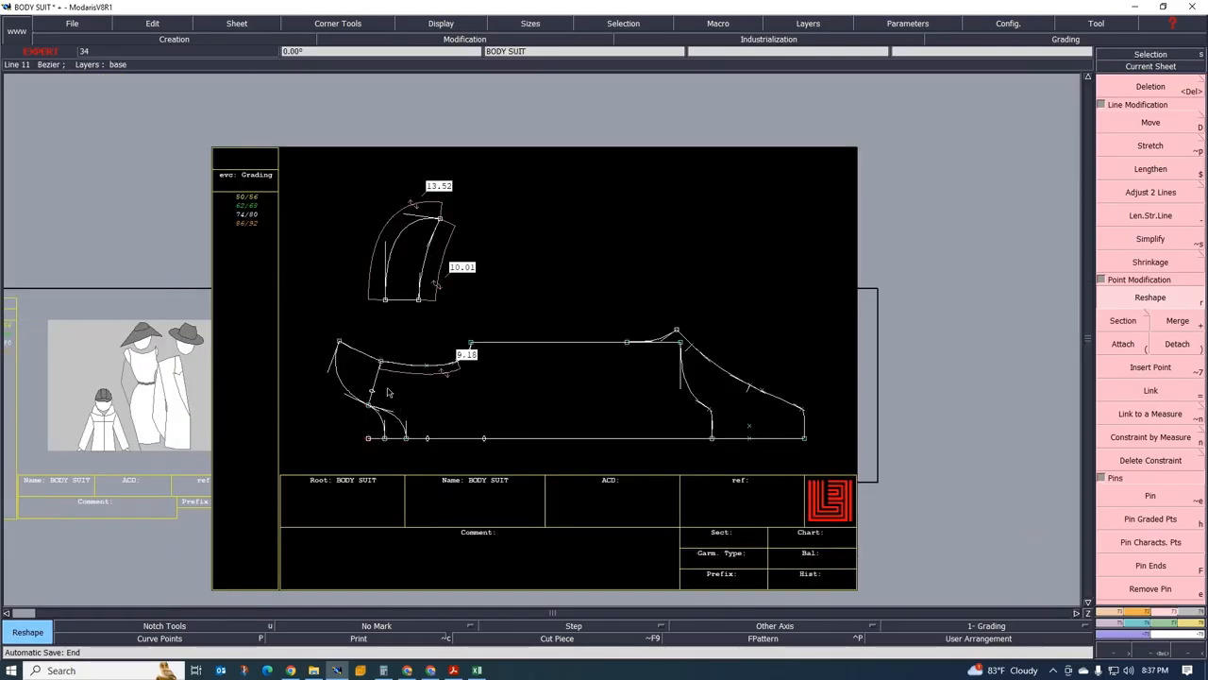
Extract the body outline, including the extended shoulder area, as two separate seam pieces on their own sheets
key("c")
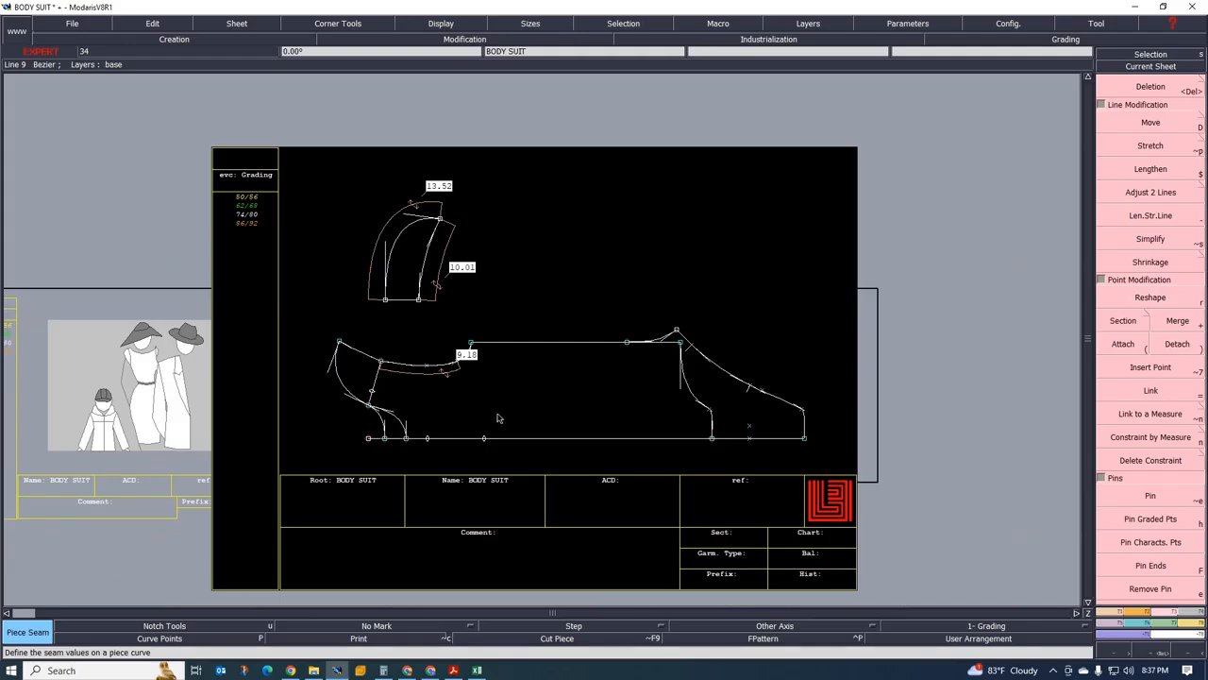
key("shift+s")
left_click(363, 372)
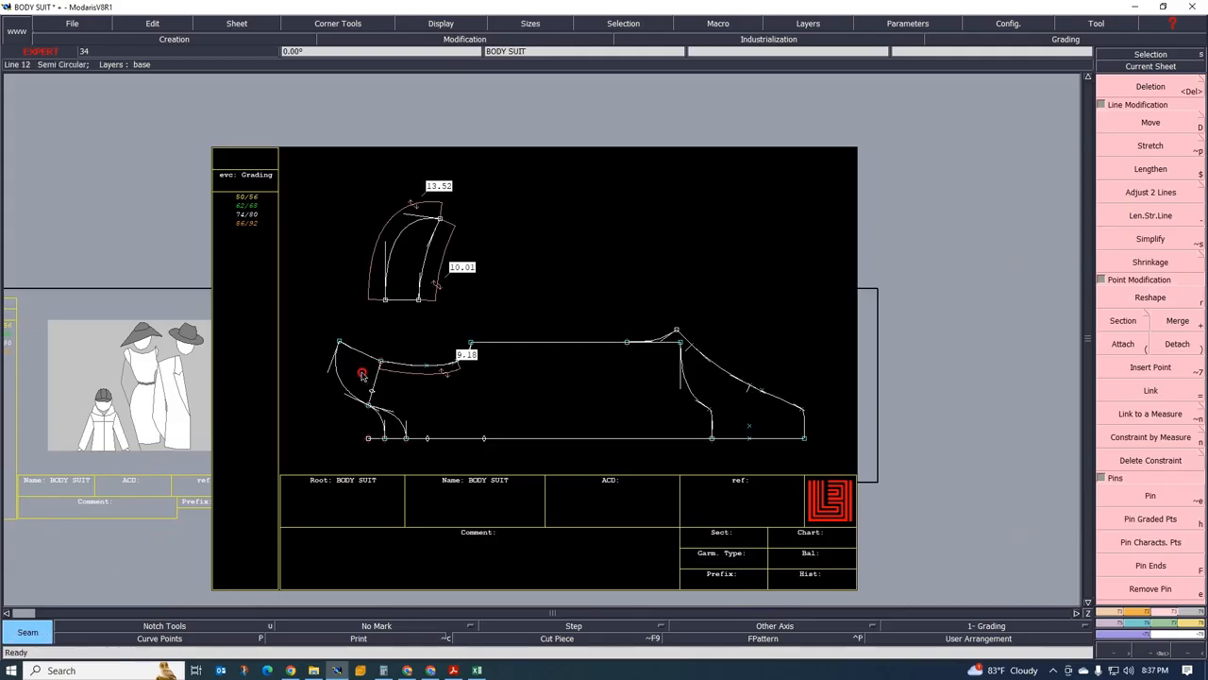
left_click(413, 394)
left_click(393, 425)
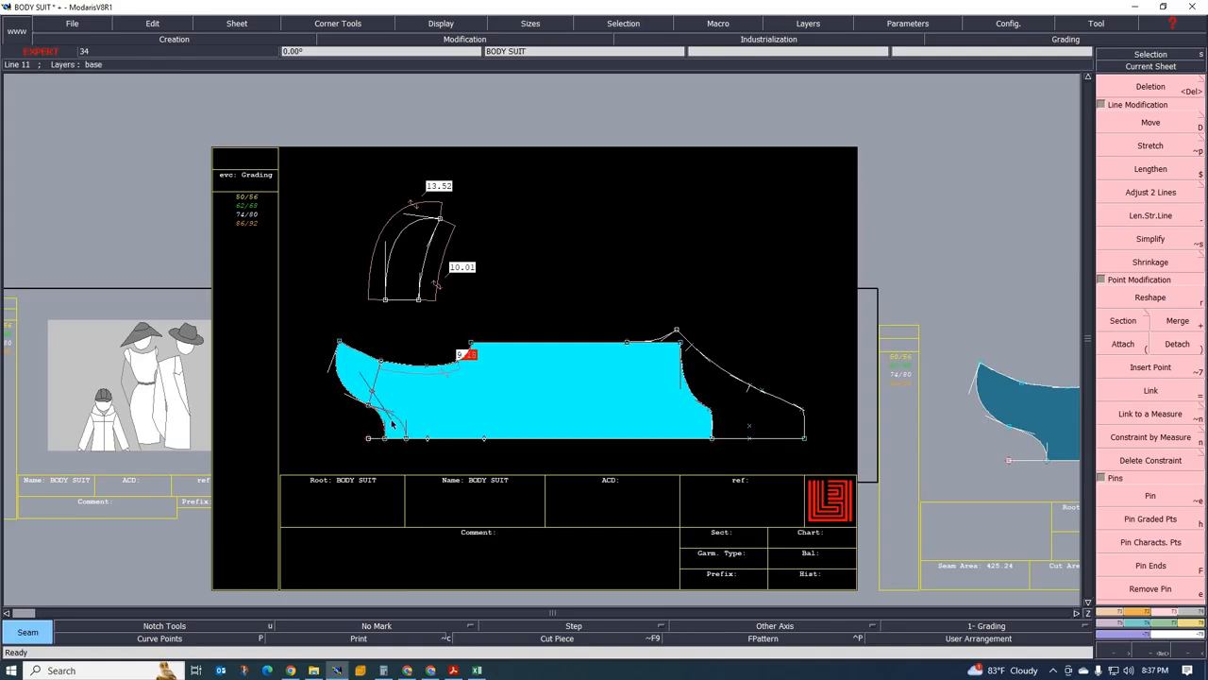
right_click(393, 424)
scroll(415, 326, "down", 3)
scroll(718, 346, "down", 3)
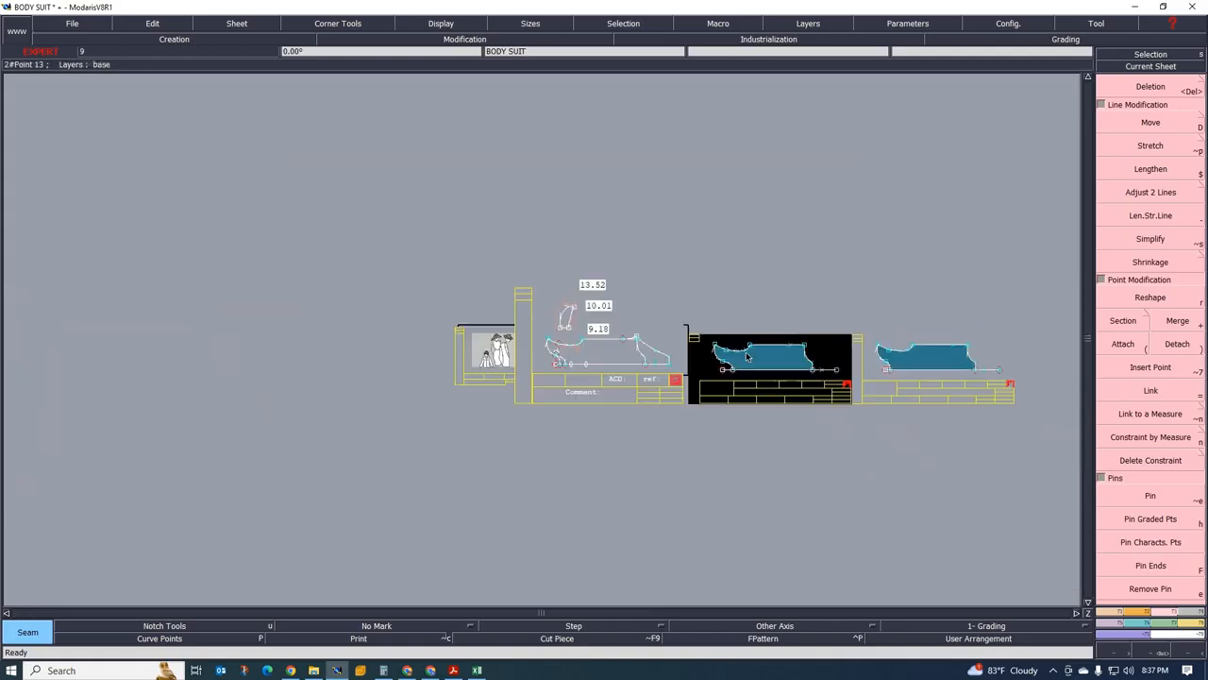
scroll(823, 348, "up", 2)
scroll(880, 345, "up", 2)
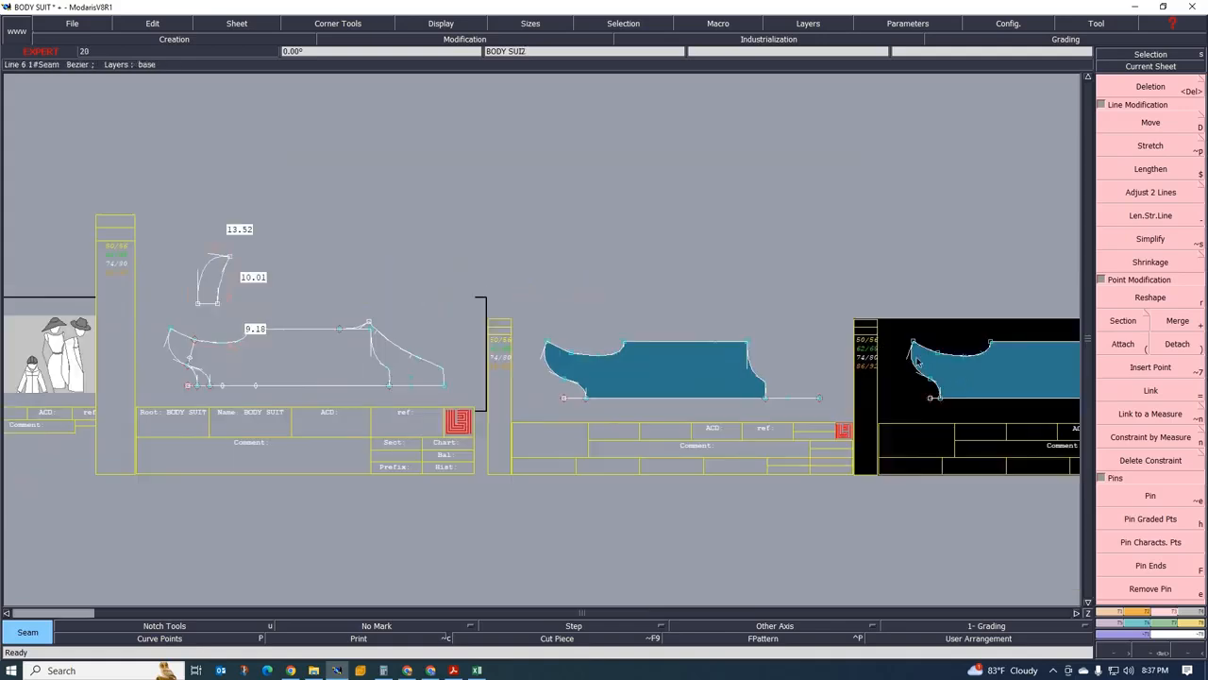
scroll(771, 352, "down", 2)
scroll(632, 363, "up", 2)
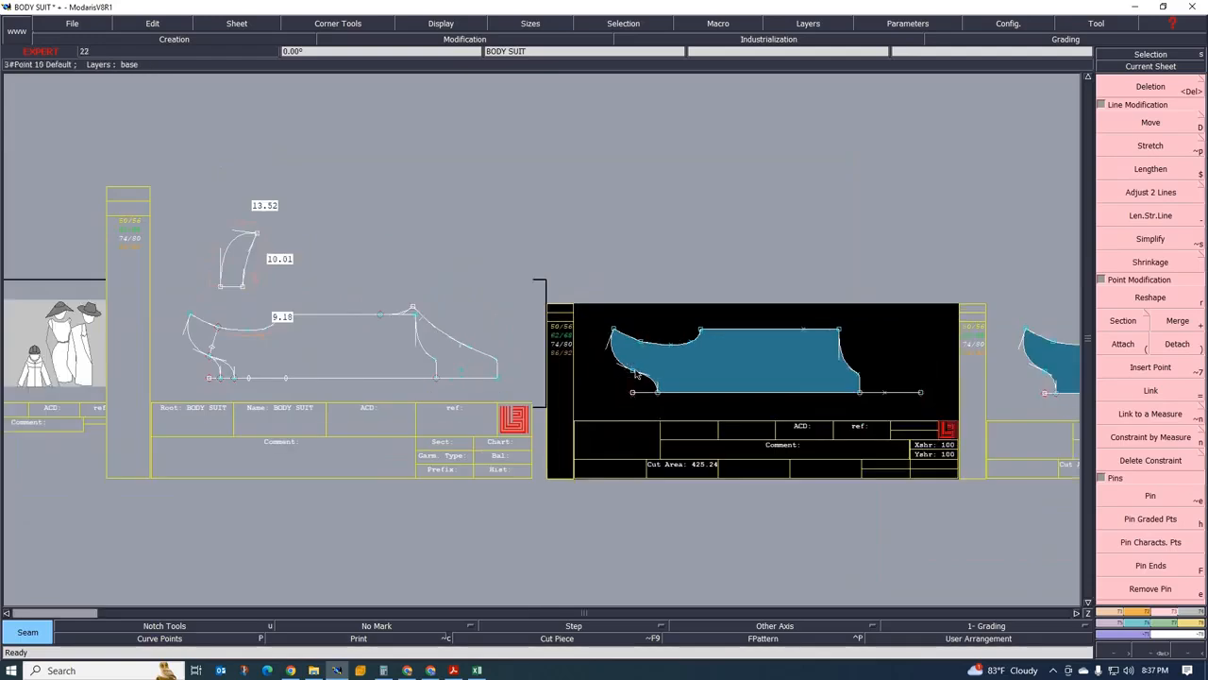
scroll(635, 374, "down", 2)
scroll(809, 366, "up", 2)
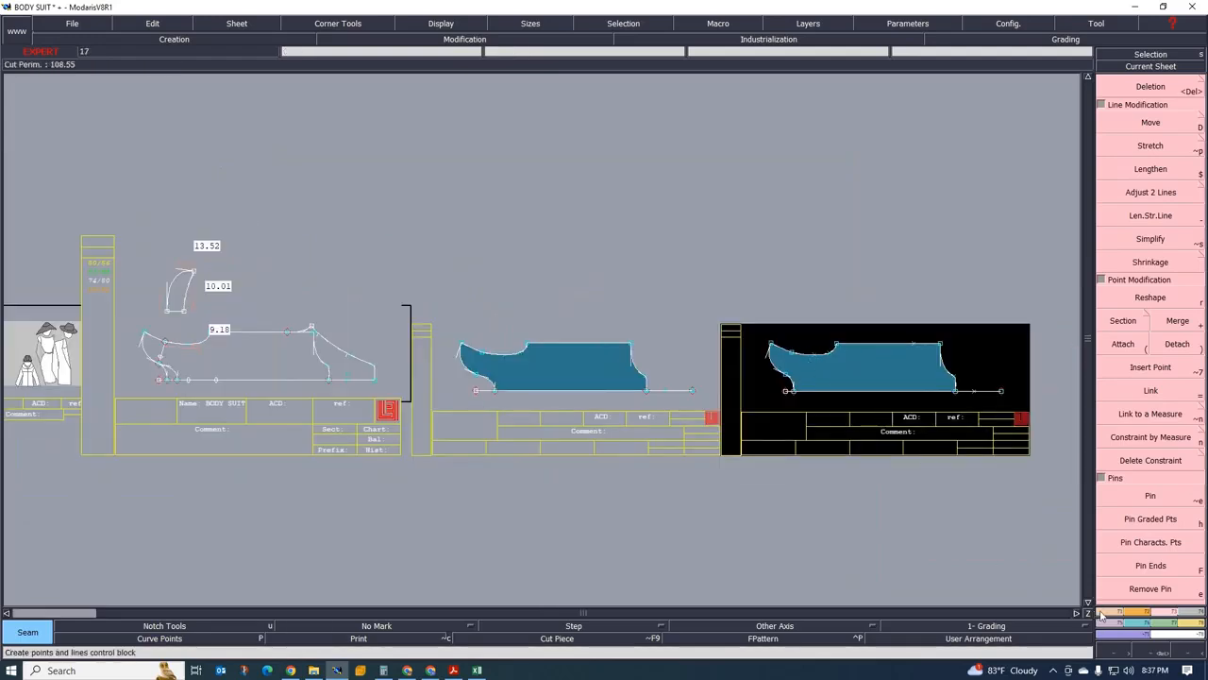
Mirror the second extracted body piece with Y symmetry and marry it to the first at the matching neckline points of their shoulders
left_click(1142, 612)
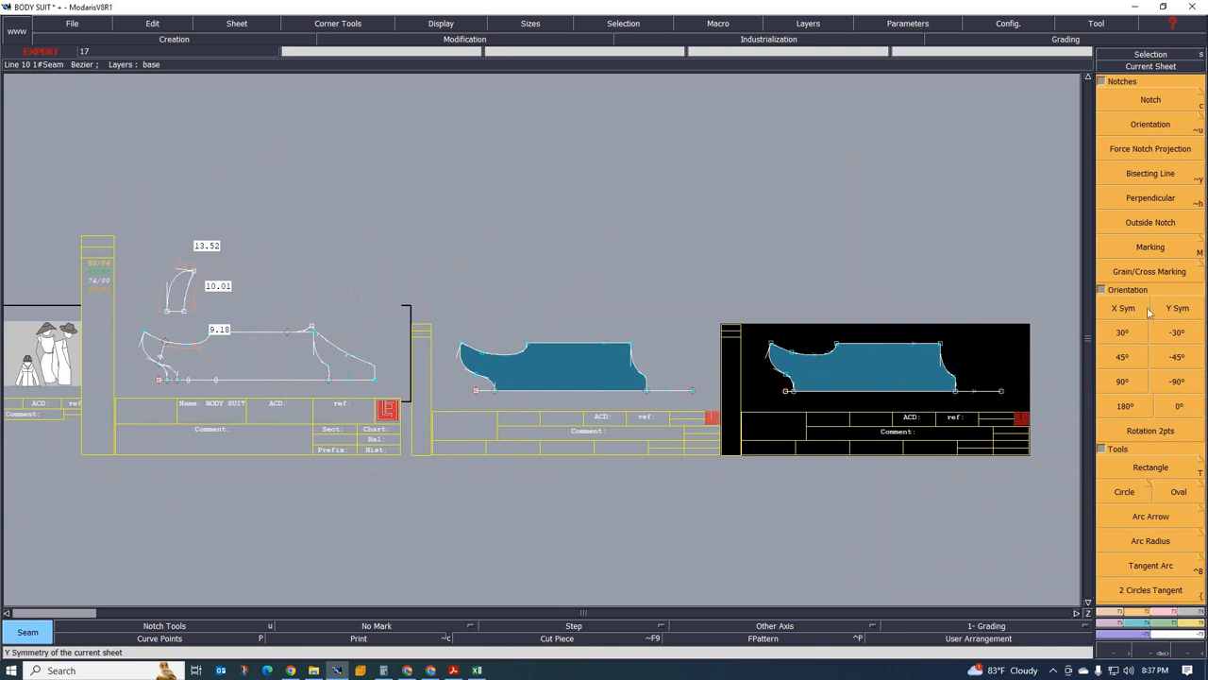
left_click(1176, 311)
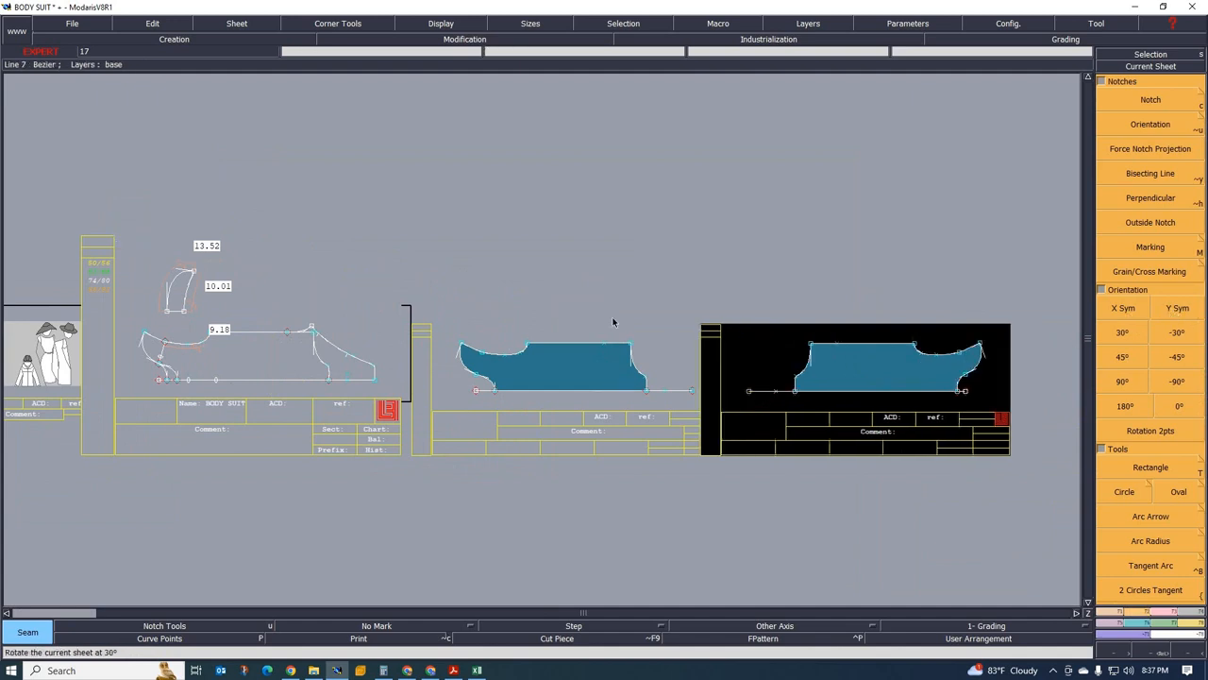
key("m")
left_click(965, 376)
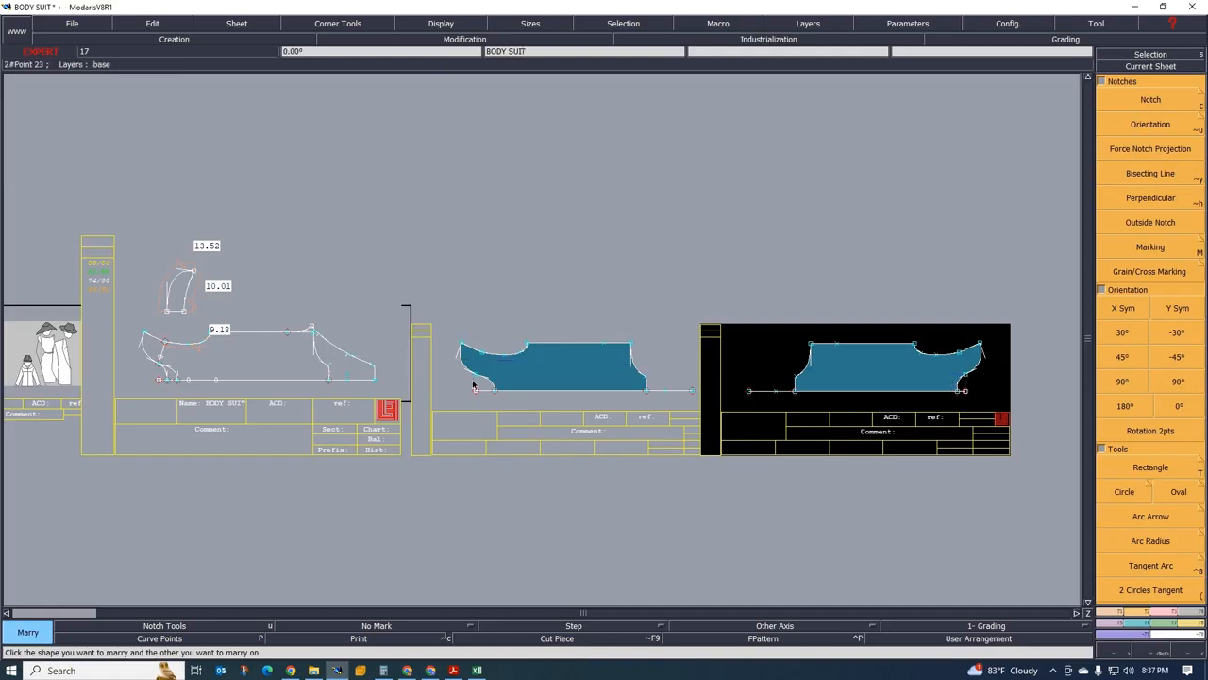
left_click(478, 375)
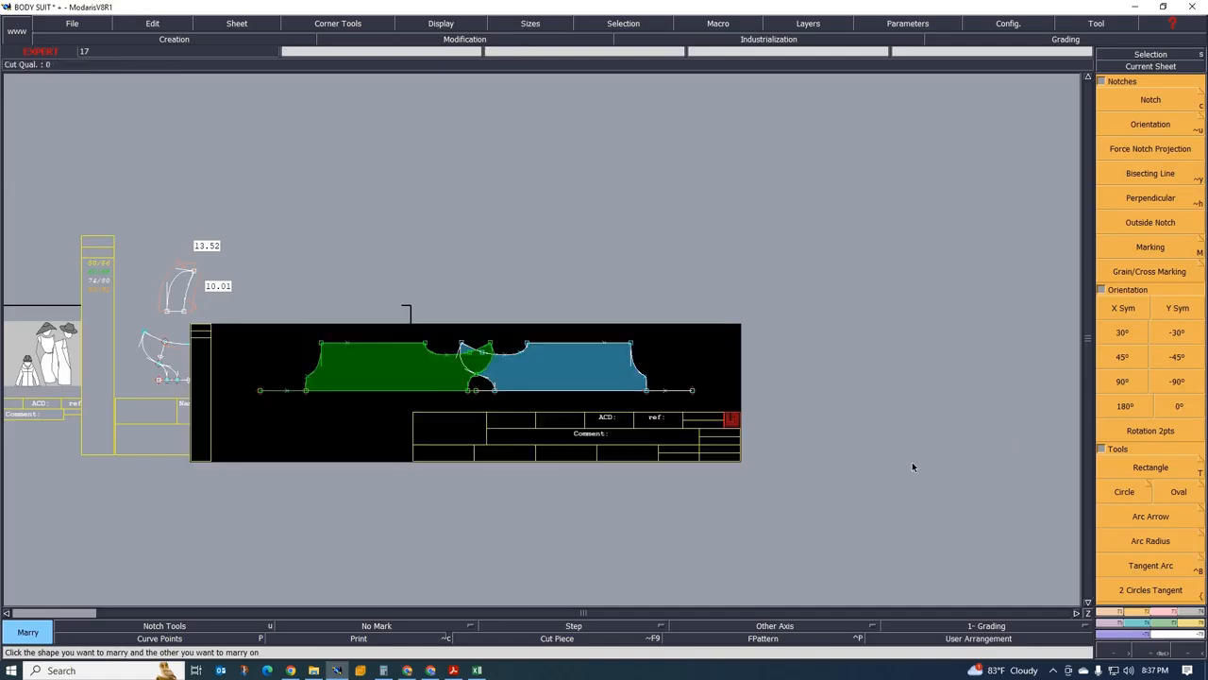
Pivot the married body piece about 32° around the shared shoulder point so its shoulder extension overlaps along the other piece's armhole
left_click(1190, 626)
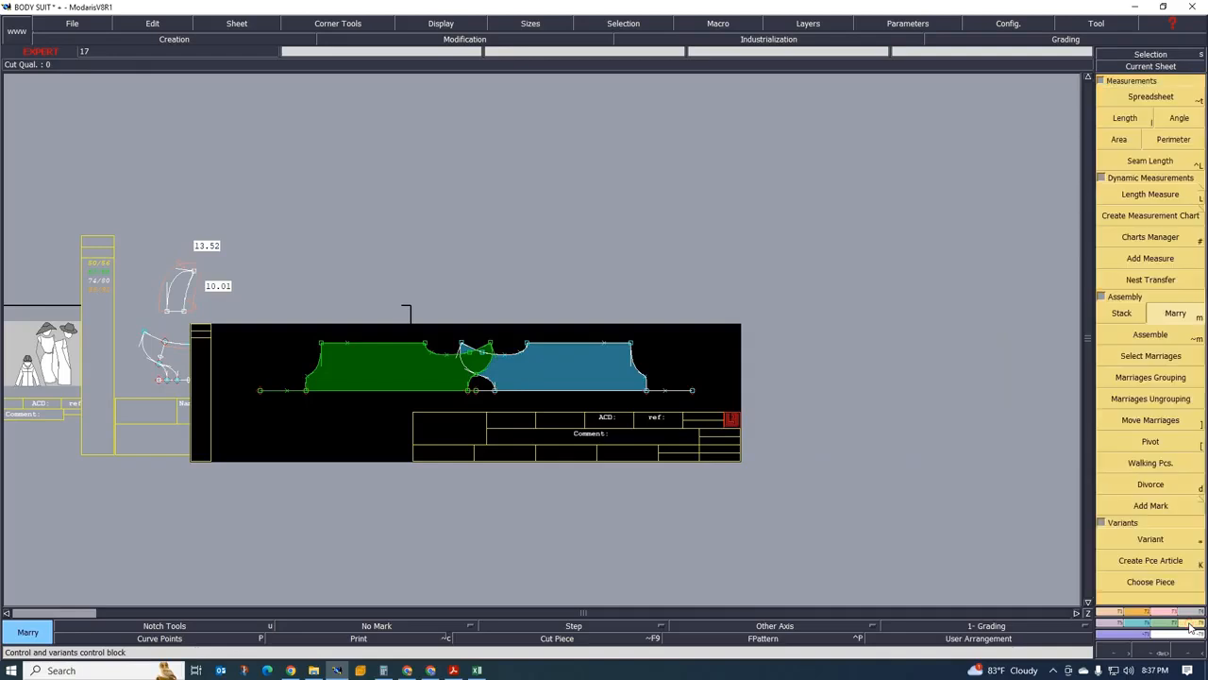
left_click(1174, 313)
scroll(324, 275, "up", 3)
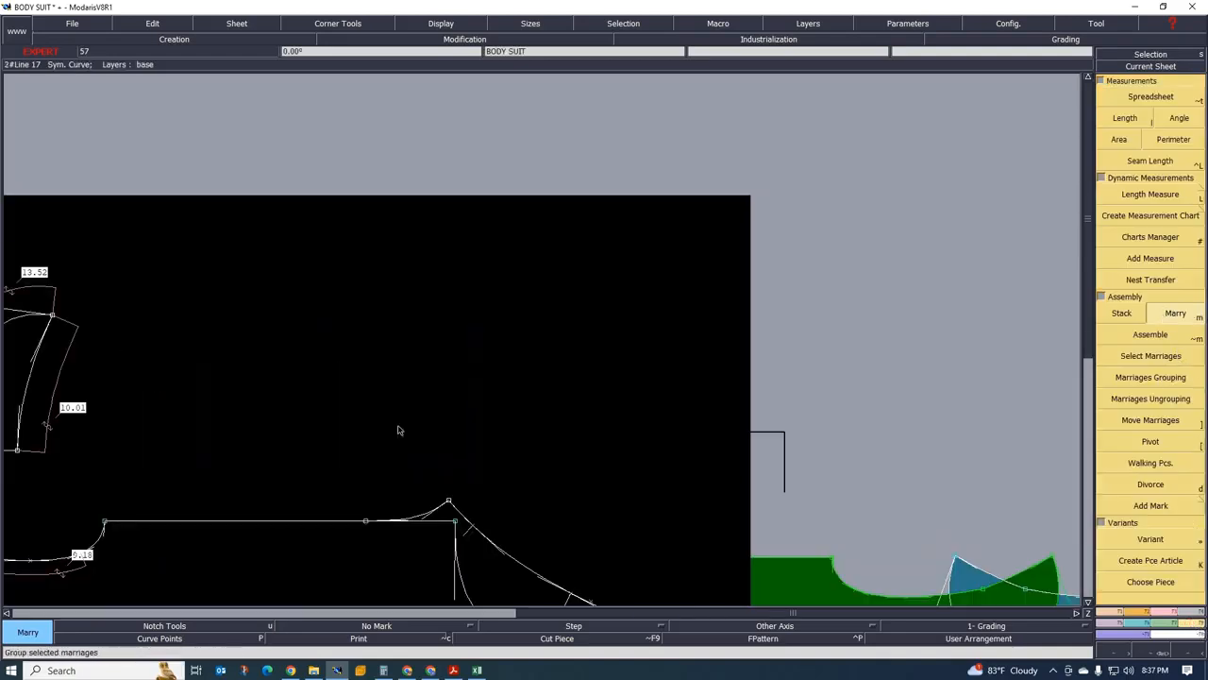
scroll(379, 253, "down", 2)
scroll(566, 404, "up", 2)
scroll(445, 189, "up", 1)
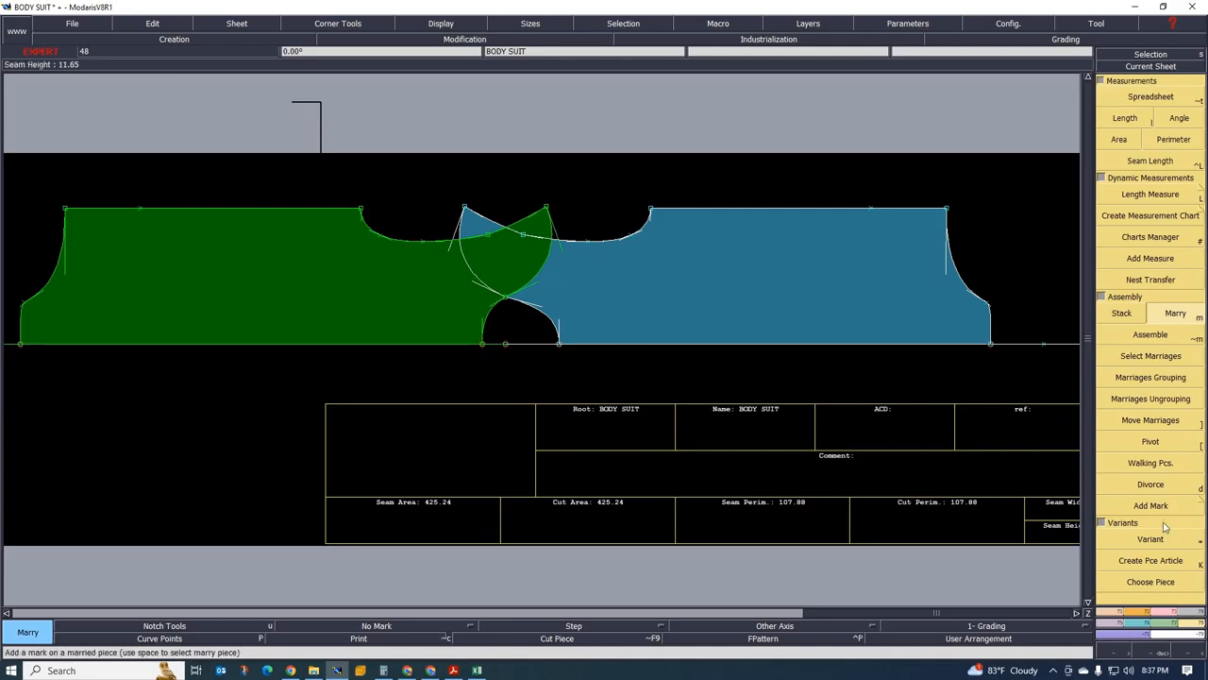
left_click(1149, 442)
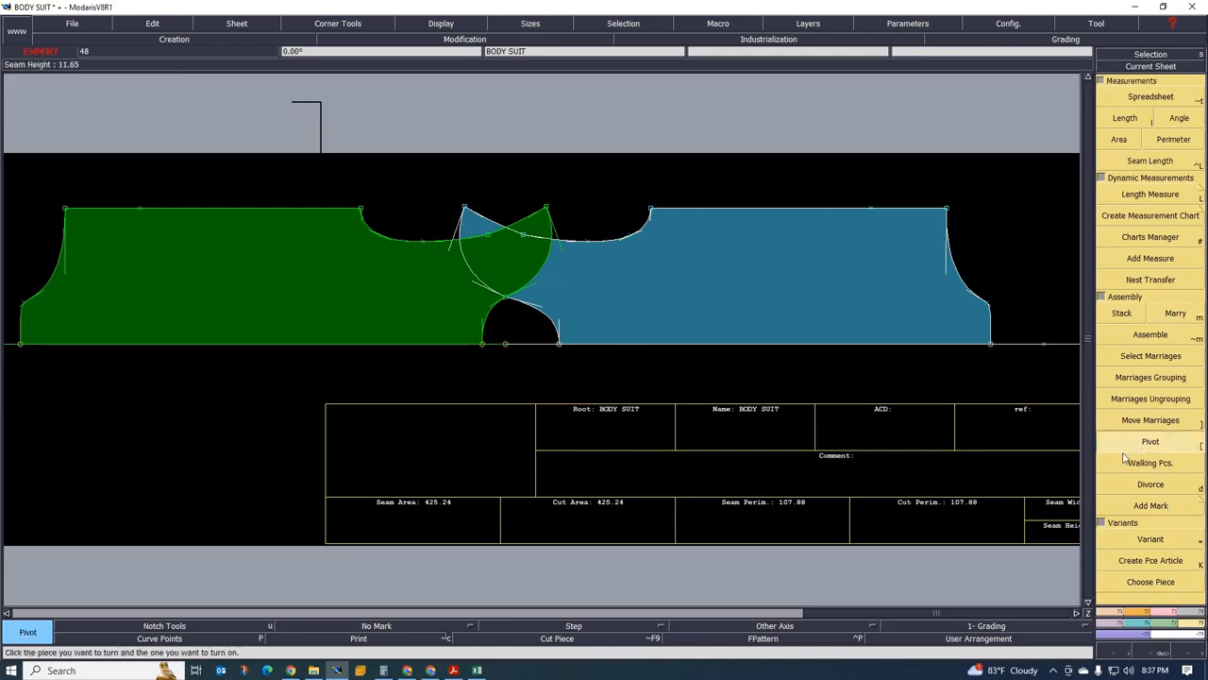
left_click(362, 217)
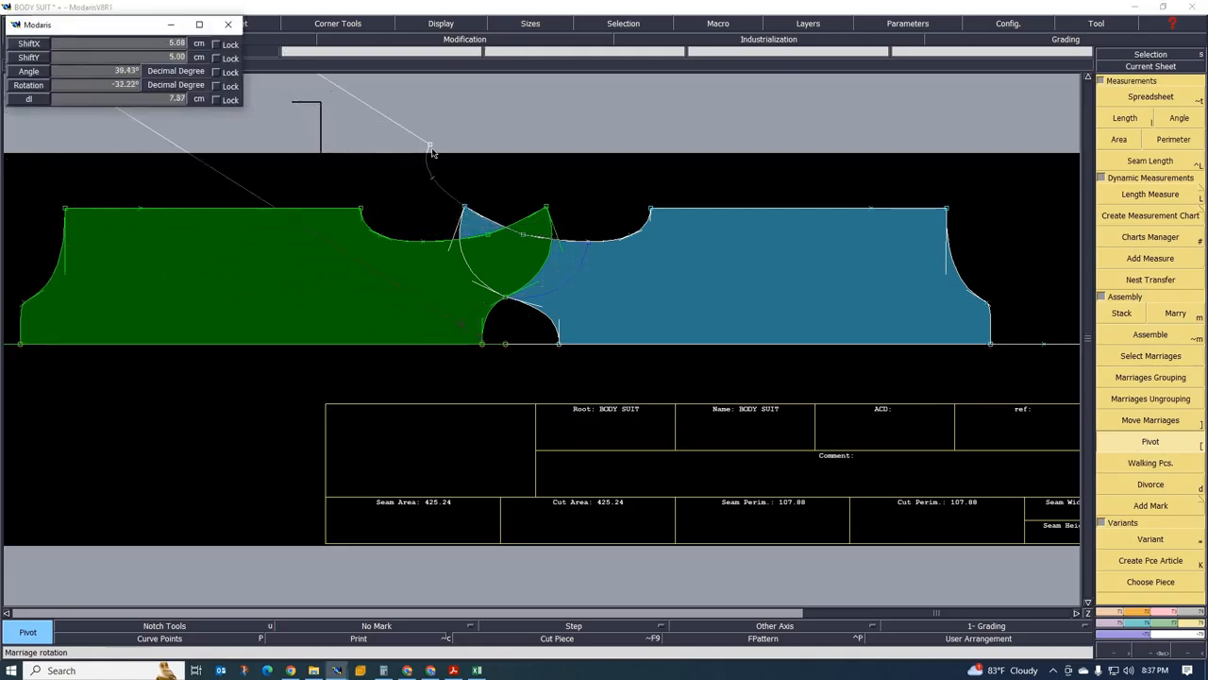
left_click(432, 151)
Examine the overlapping shoulders and joined armhole of the married pieces, comparing them with the drafted sleeve and body pattern
scroll(538, 213, "up", 2)
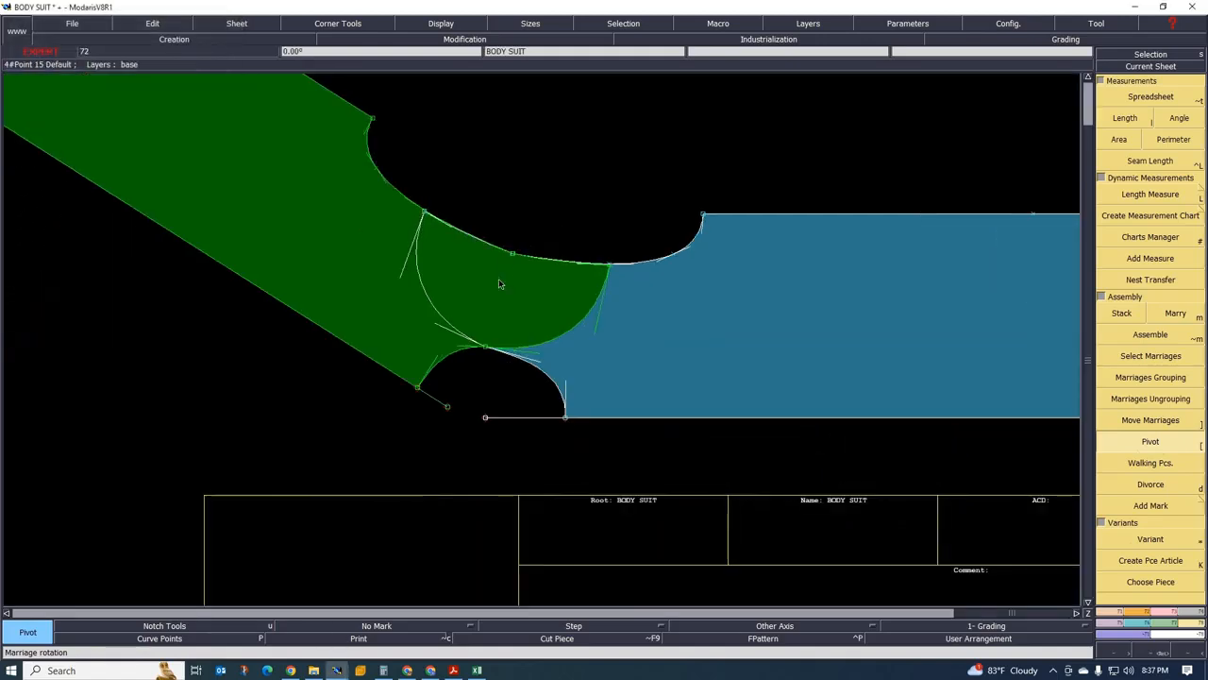
scroll(499, 281, "down", 3)
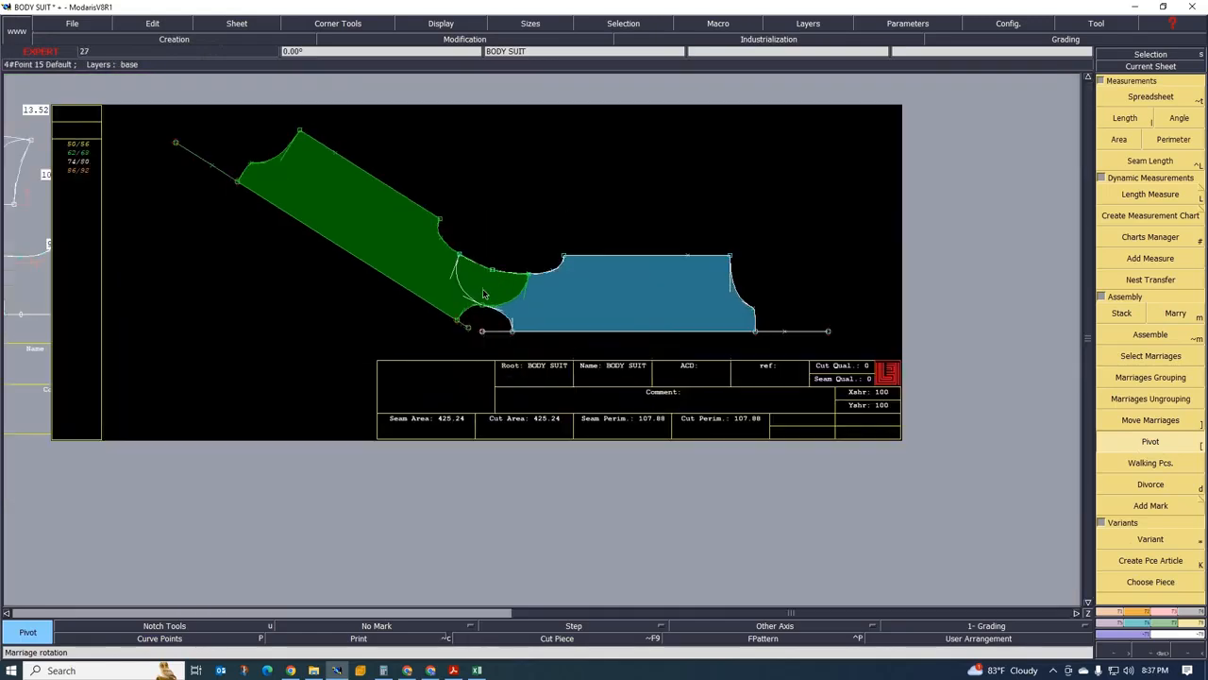
scroll(485, 285, "up", 1)
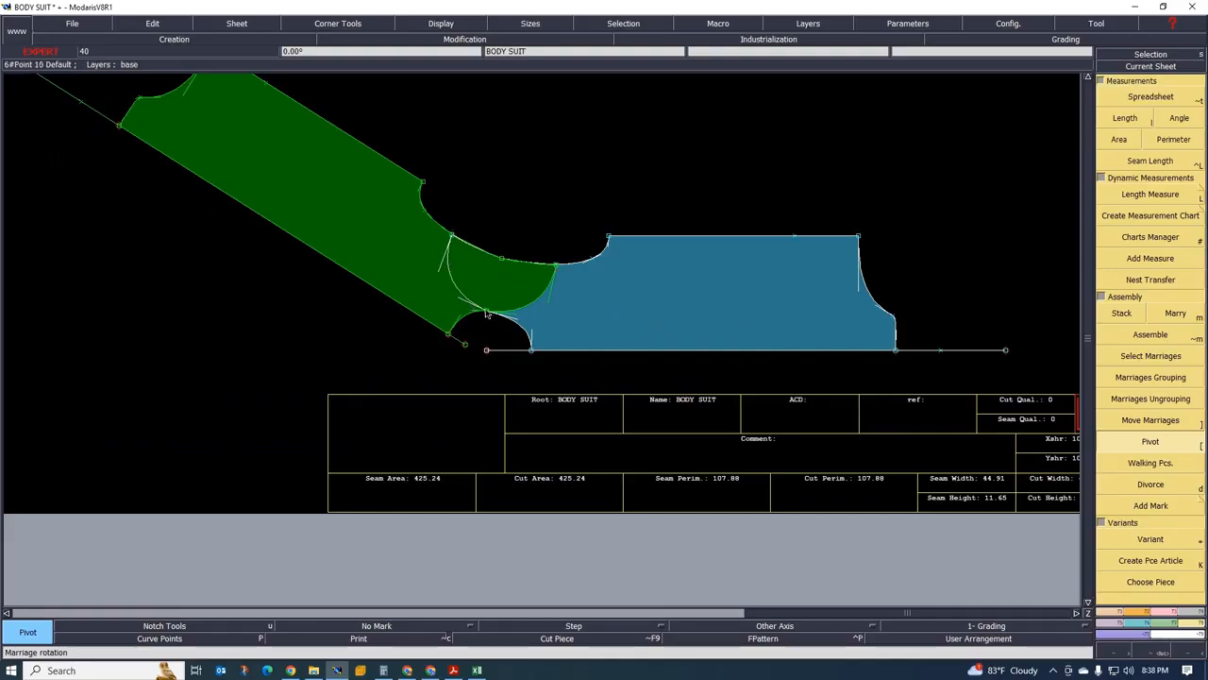
scroll(439, 391, "down", 3)
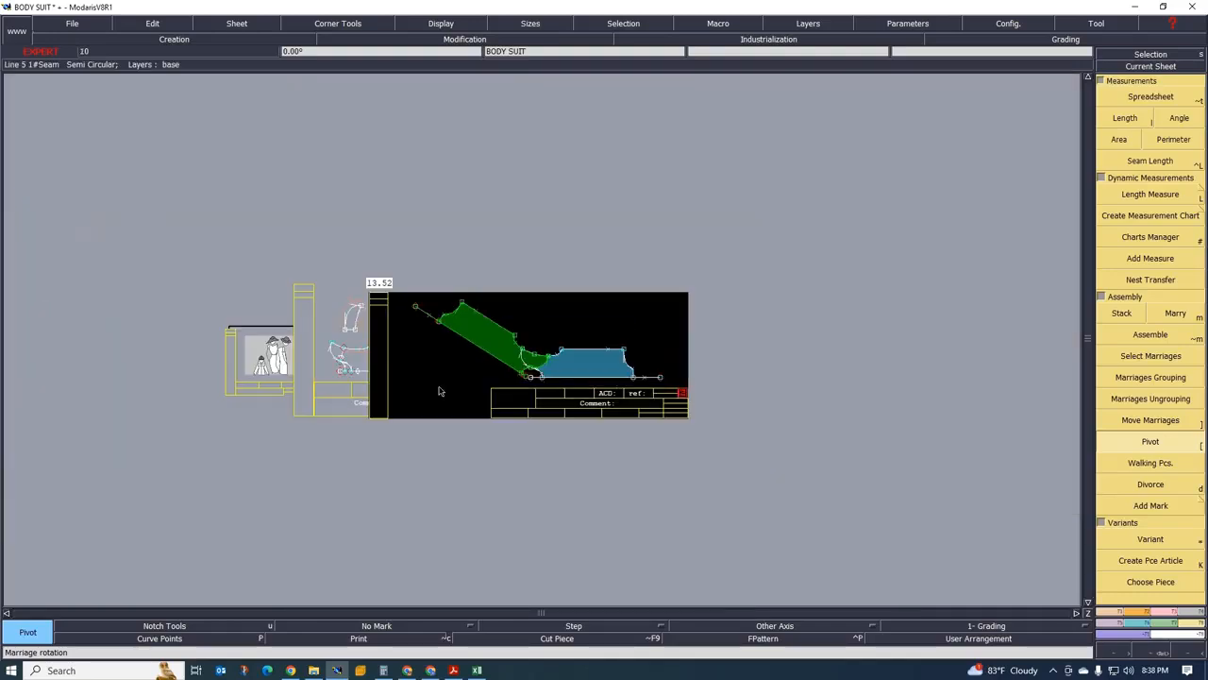
scroll(444, 378, "up", 4)
scroll(465, 349, "down", 2)
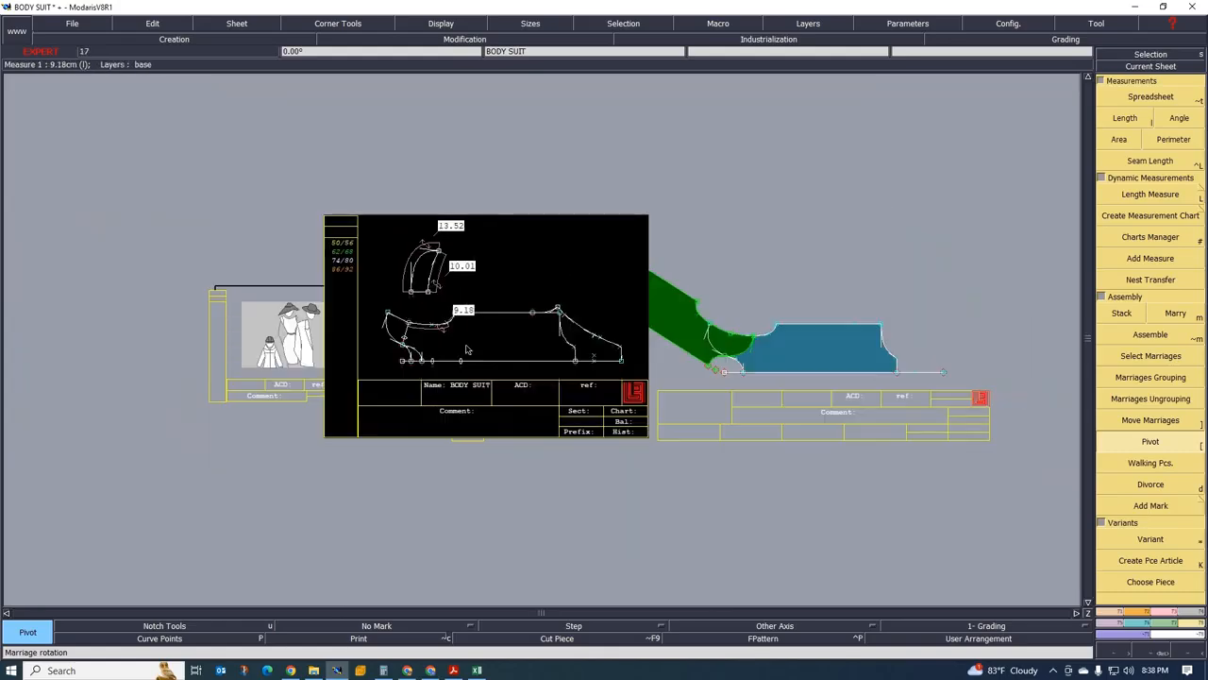
scroll(538, 331, "up", 2)
scroll(883, 361, "up", 2)
scroll(875, 362, "down", 3)
scroll(844, 359, "up", 2)
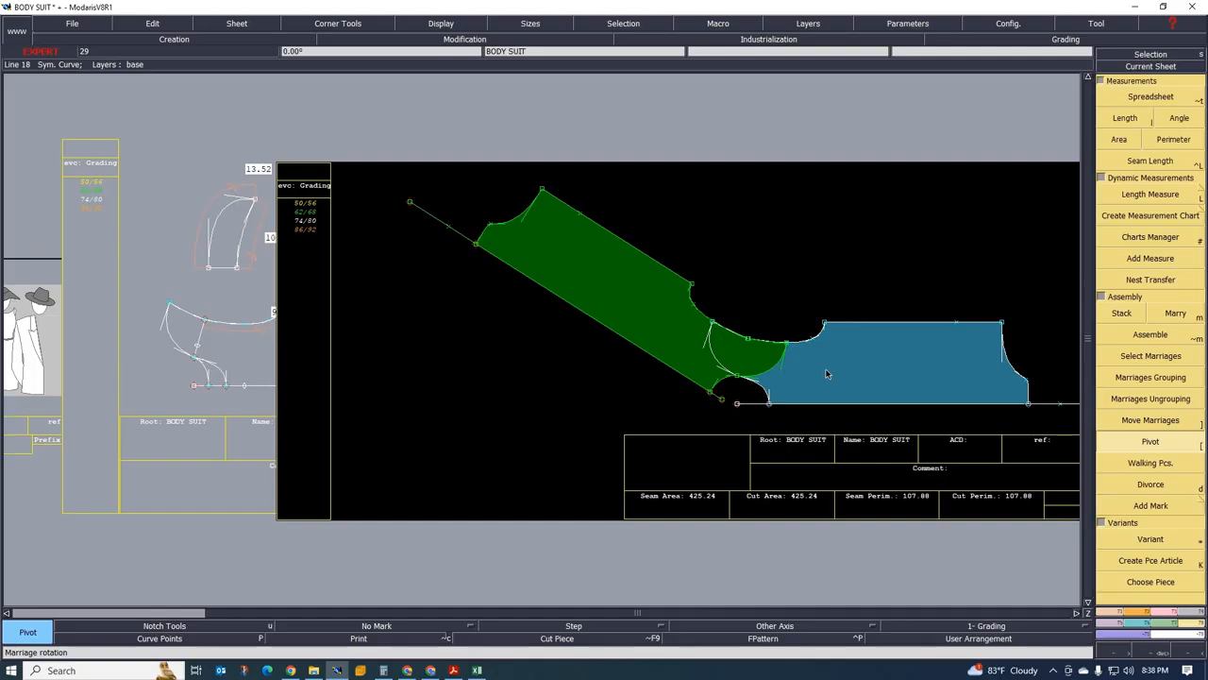
Delete the married body pieces and rearrange the remaining sheets on the desk
key("Delete")
left_click(843, 365)
key("8")
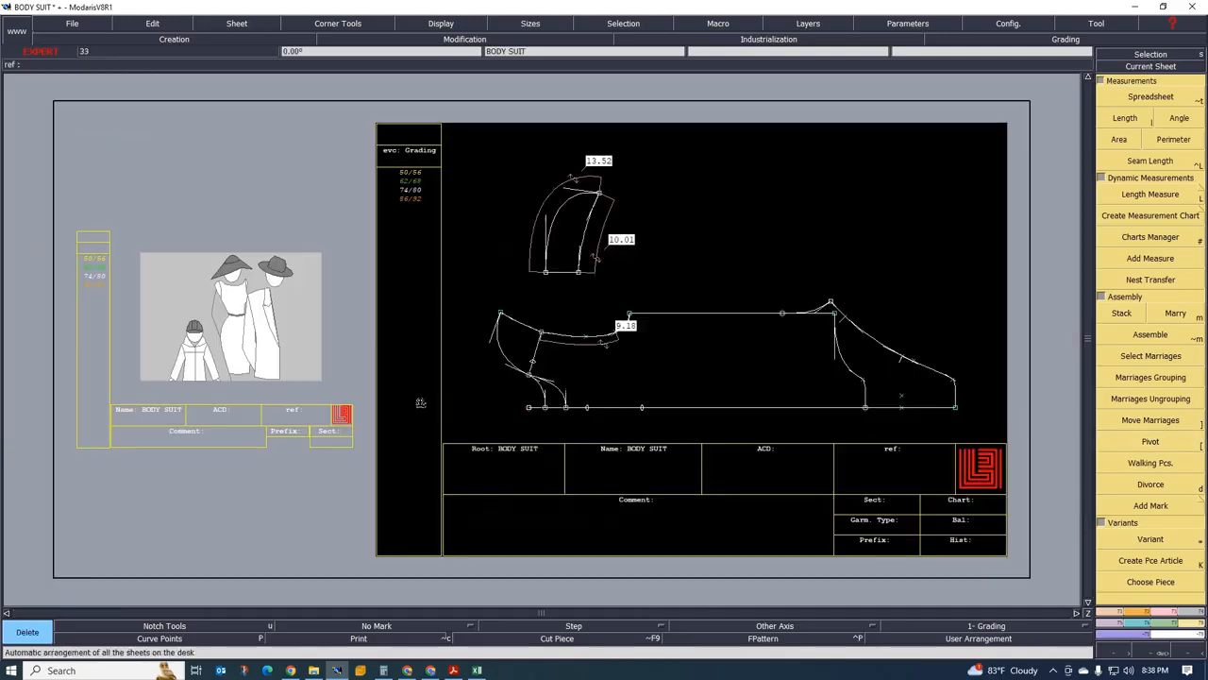
scroll(758, 346, "down", 2)
scroll(758, 347, "up", 2)
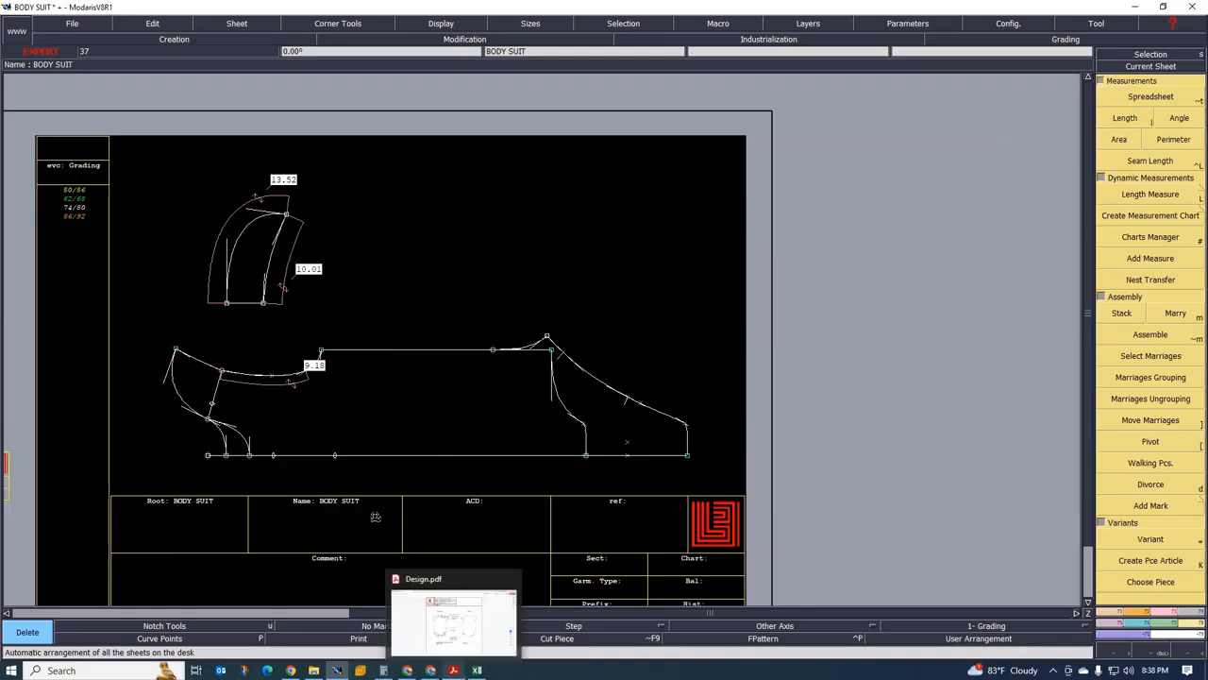
Reshape the sleeve's inner curve by straightening its lower handle to vertical, leaving the curve about 10.03 cm long
scroll(239, 292, "up", 4)
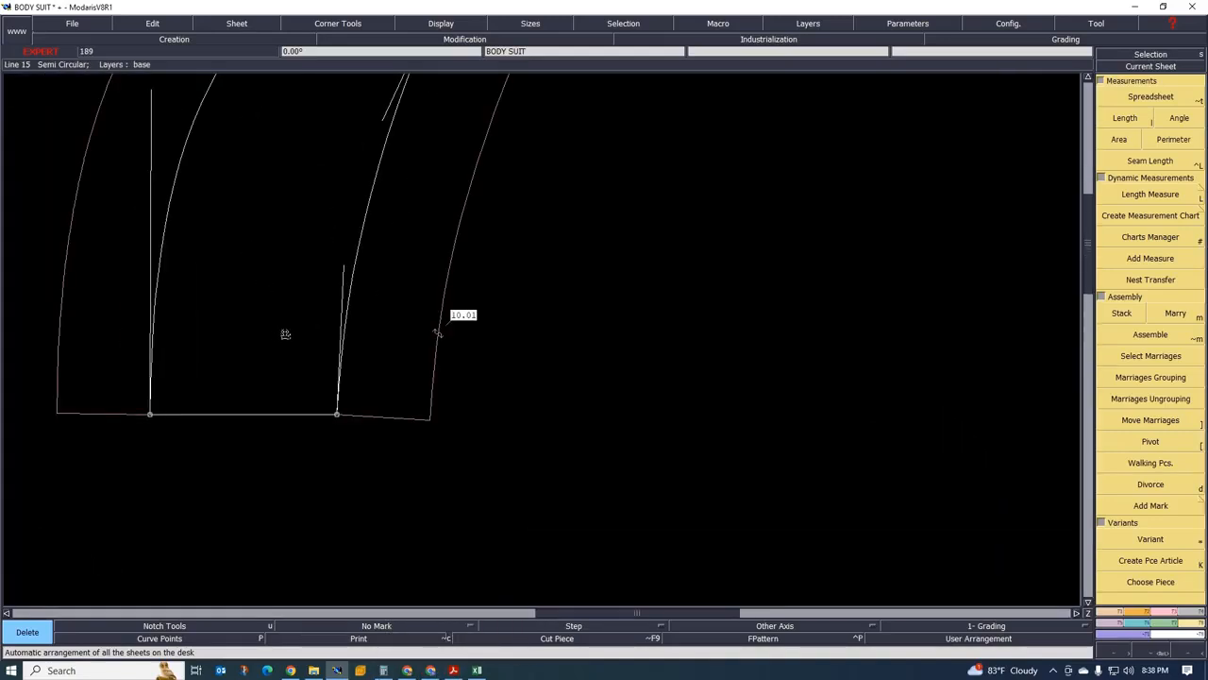
key("Escape")
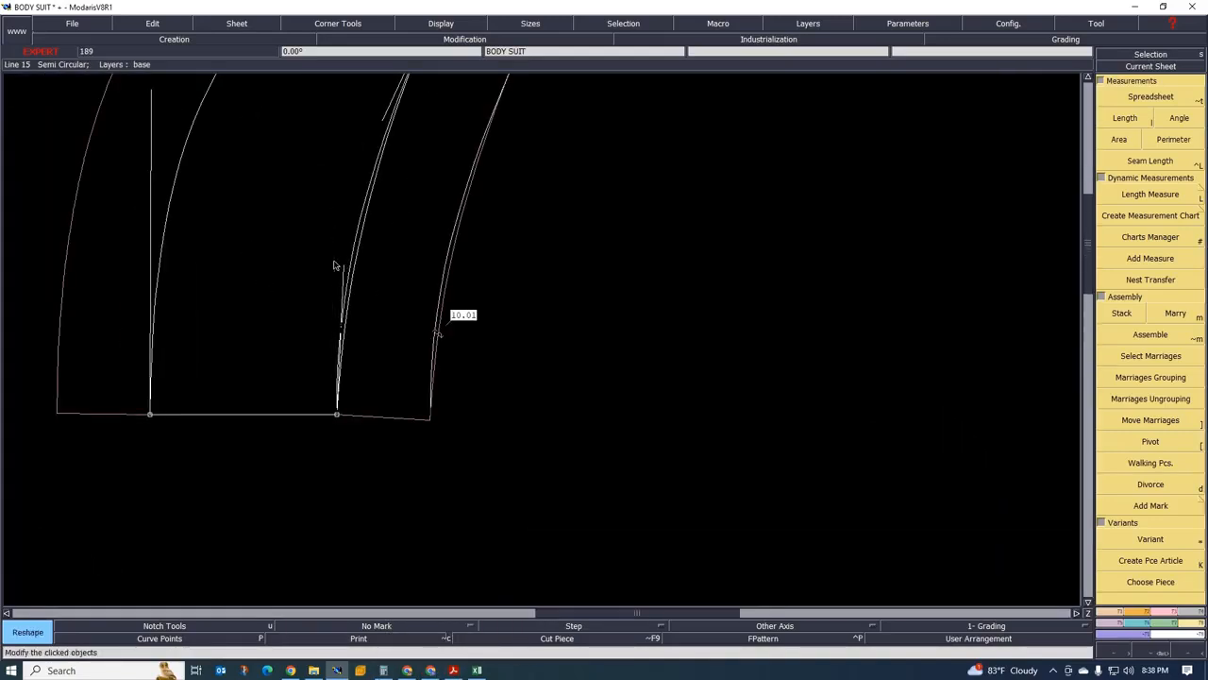
left_click(337, 262)
scroll(371, 289, "down", 2)
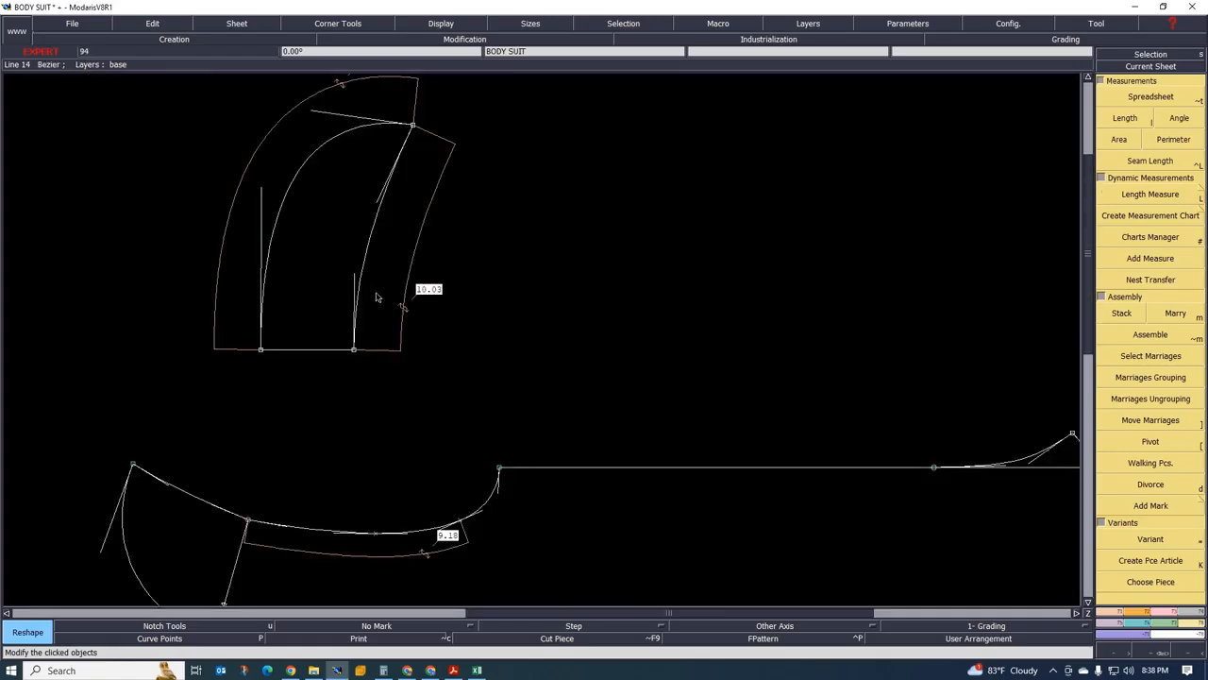
scroll(377, 309, "down", 2)
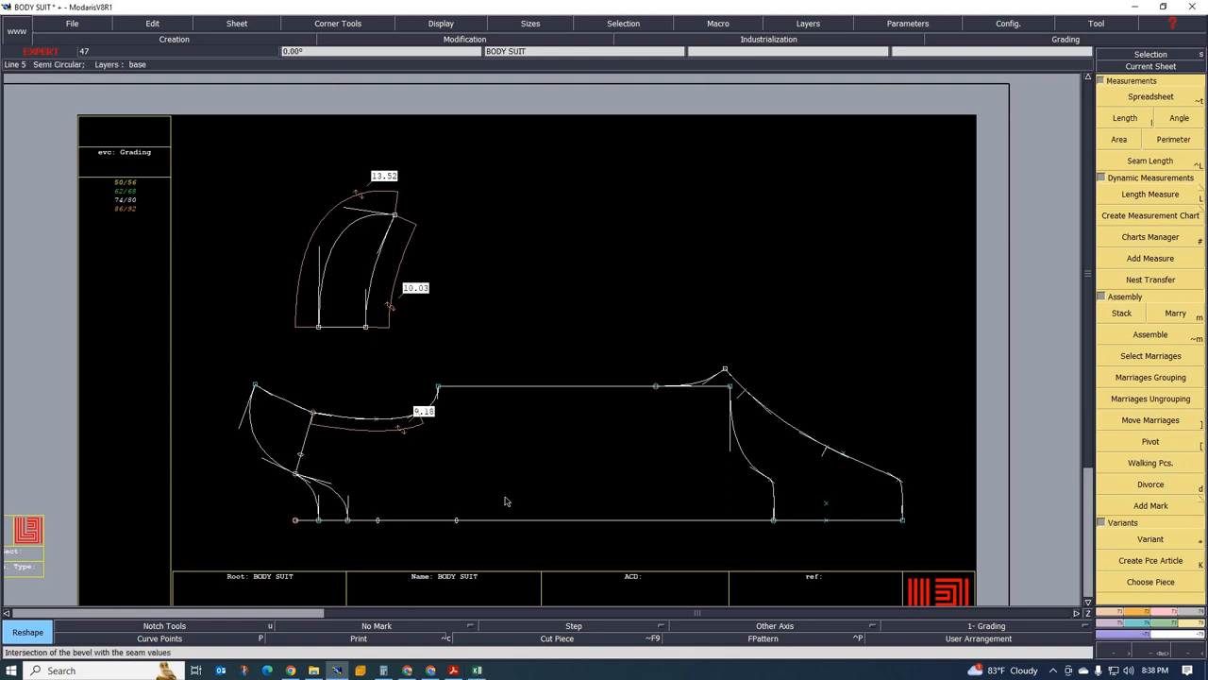
Hide the curve handles on the body suit sheet
scroll(445, 261, "down", 1)
scroll(415, 289, "up", 1)
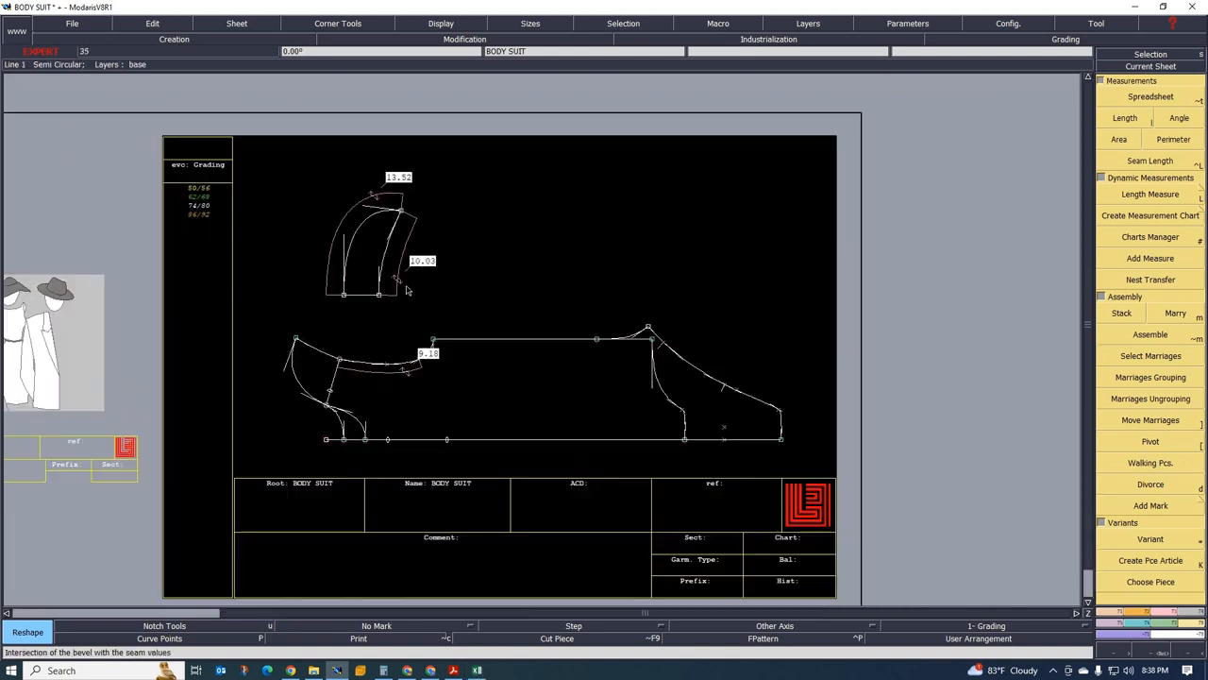
scroll(406, 291, "up", 1)
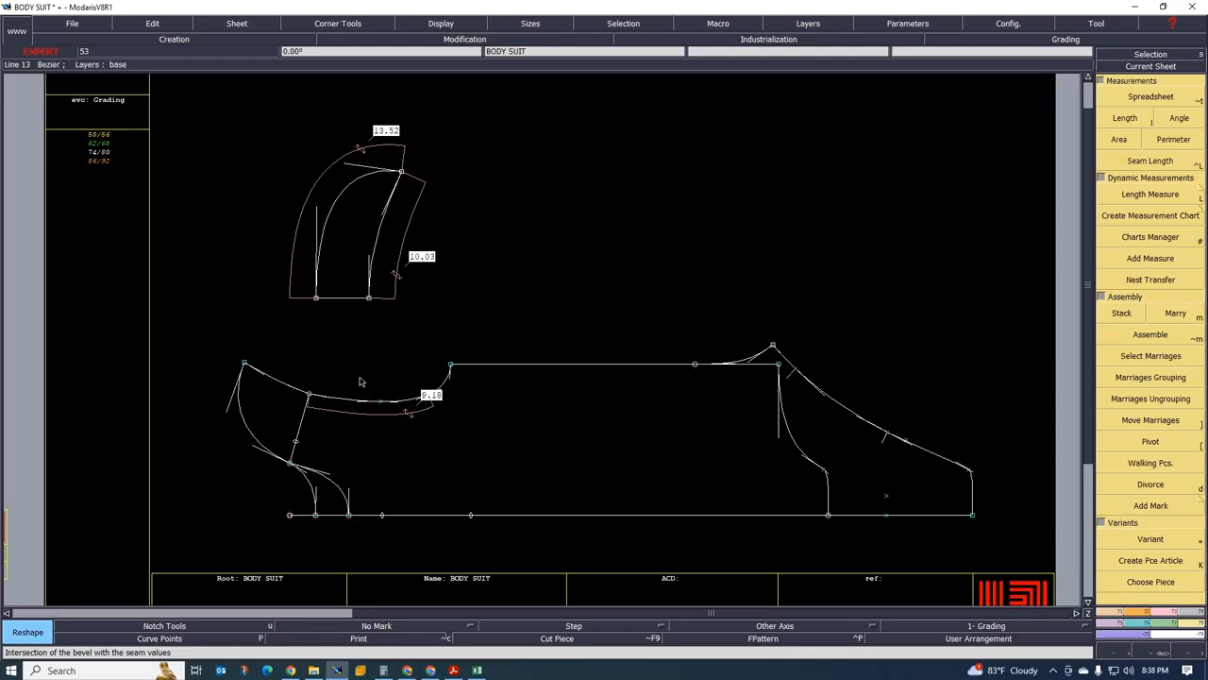
left_click(441, 22)
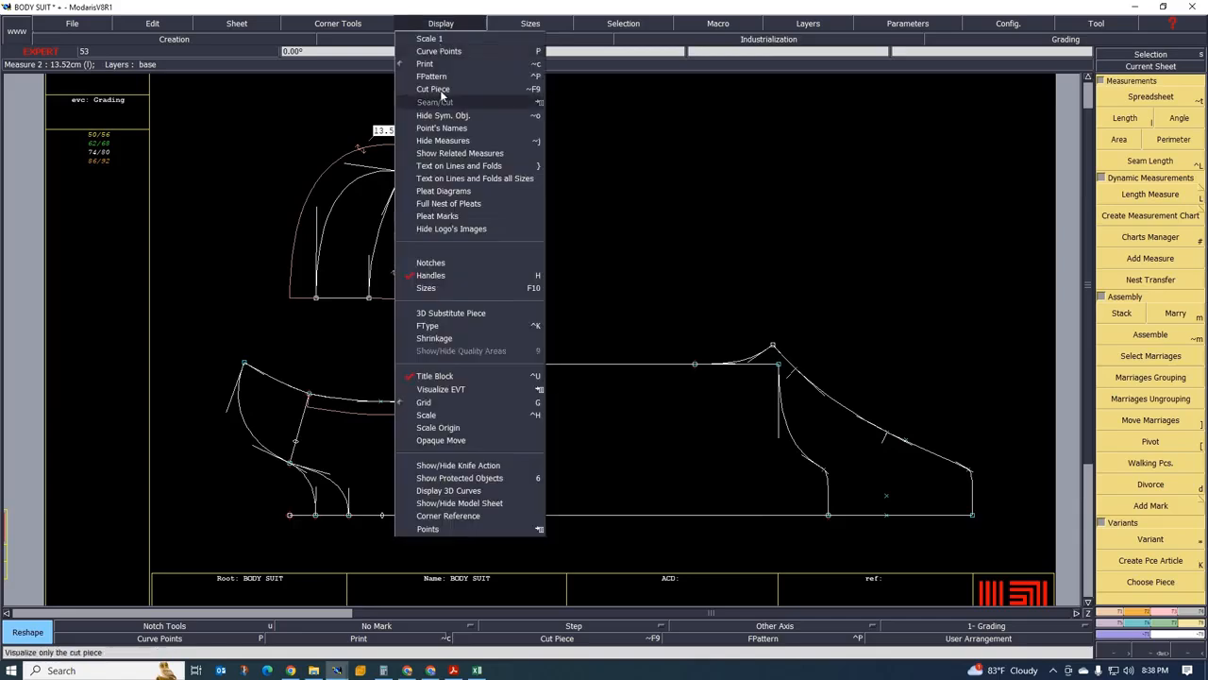
left_click(430, 275)
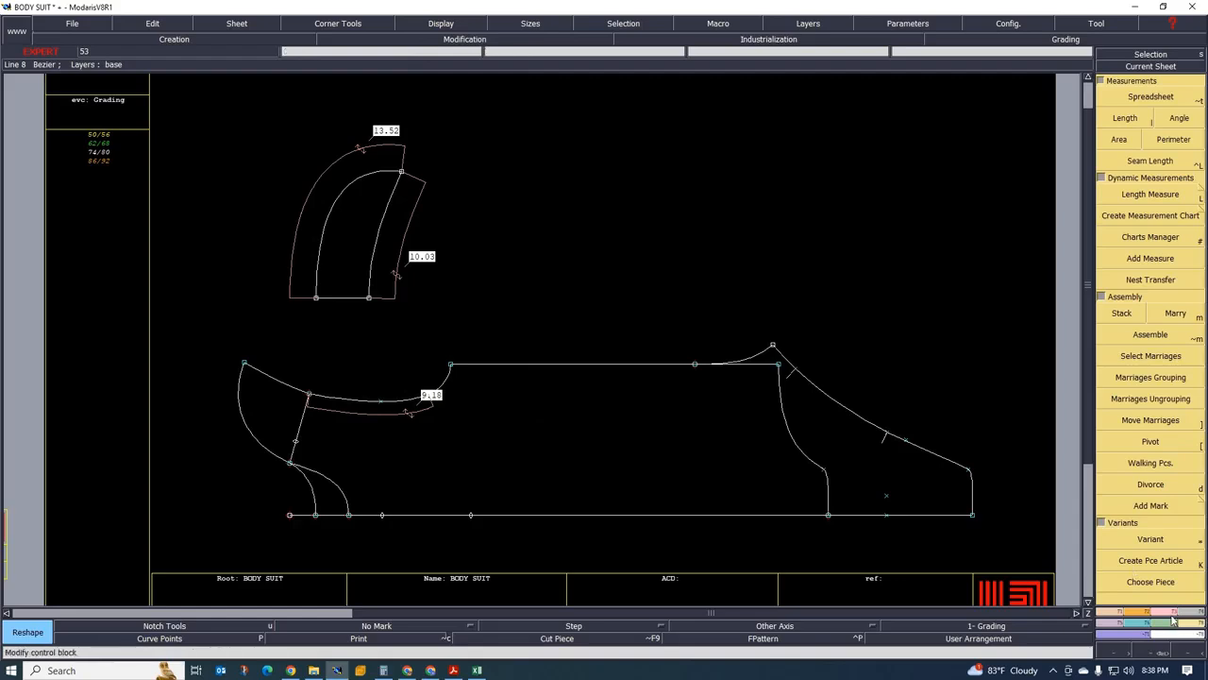
Delete the three dynamic length measures from the two sleeve curves and the body's armhole
left_click(1150, 194)
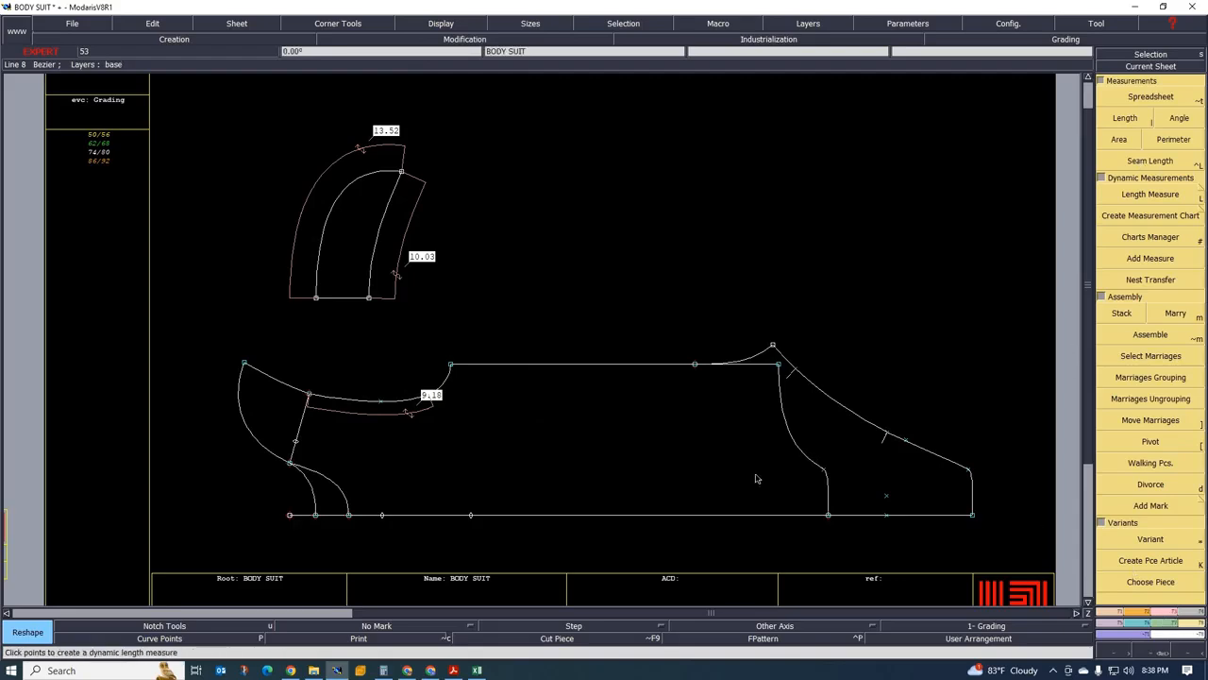
key("Delete")
left_click(412, 231)
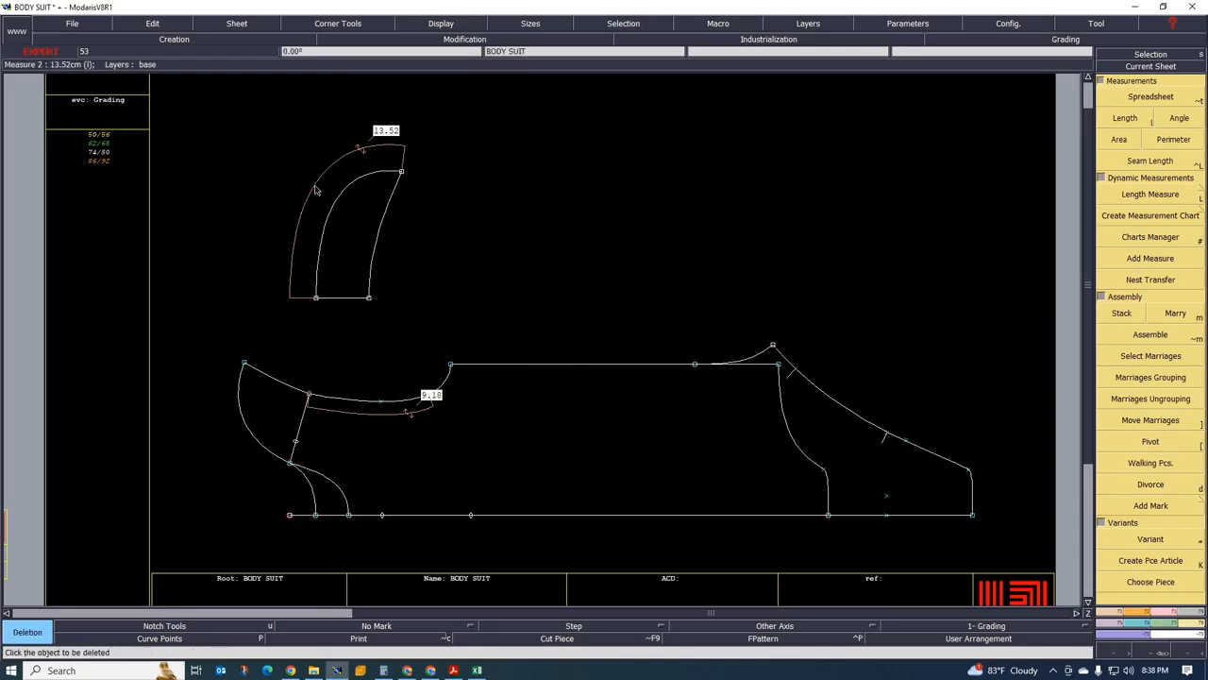
left_click(317, 190)
left_click(374, 418)
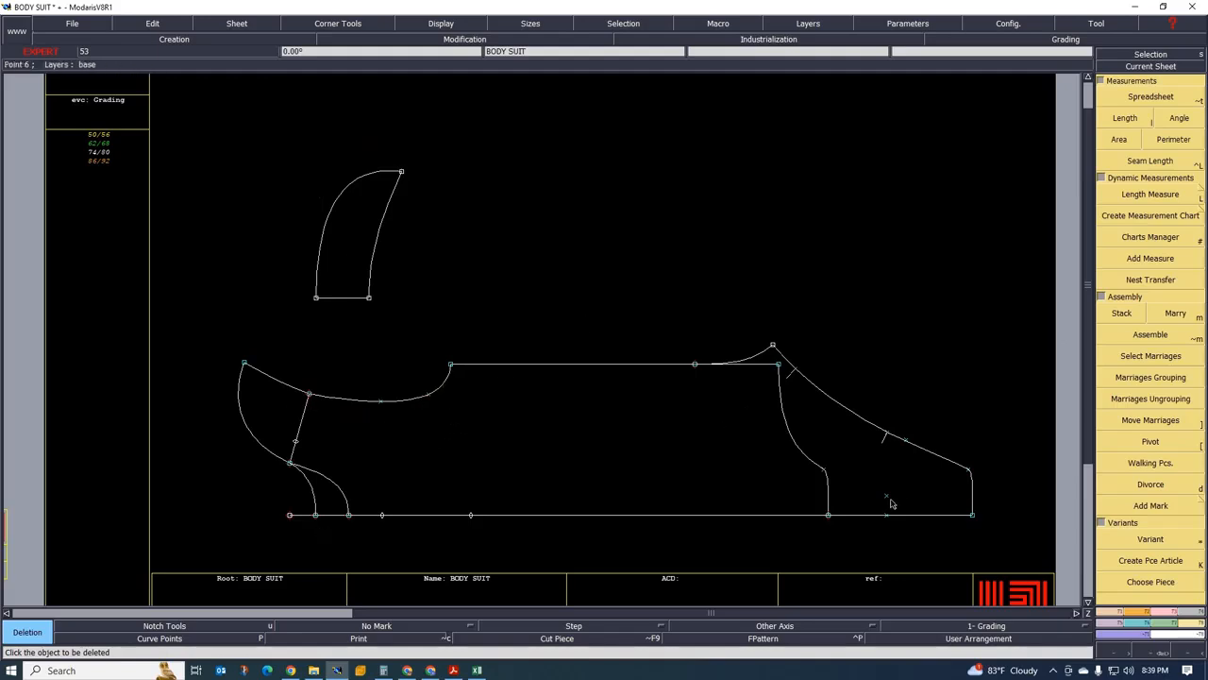
Display the body suit sheet's grading nest in all sizes from 50/56 to 86/92
scroll(545, 408, "down", 1)
scroll(555, 448, "up", 1)
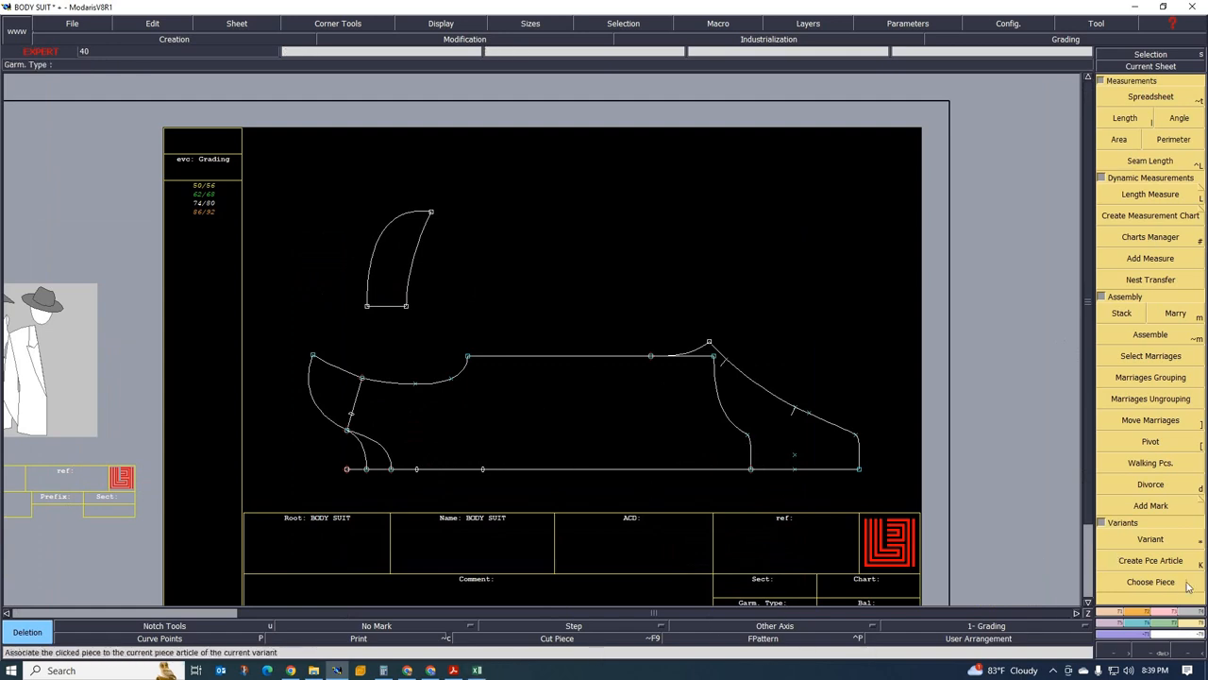
left_click(1138, 625)
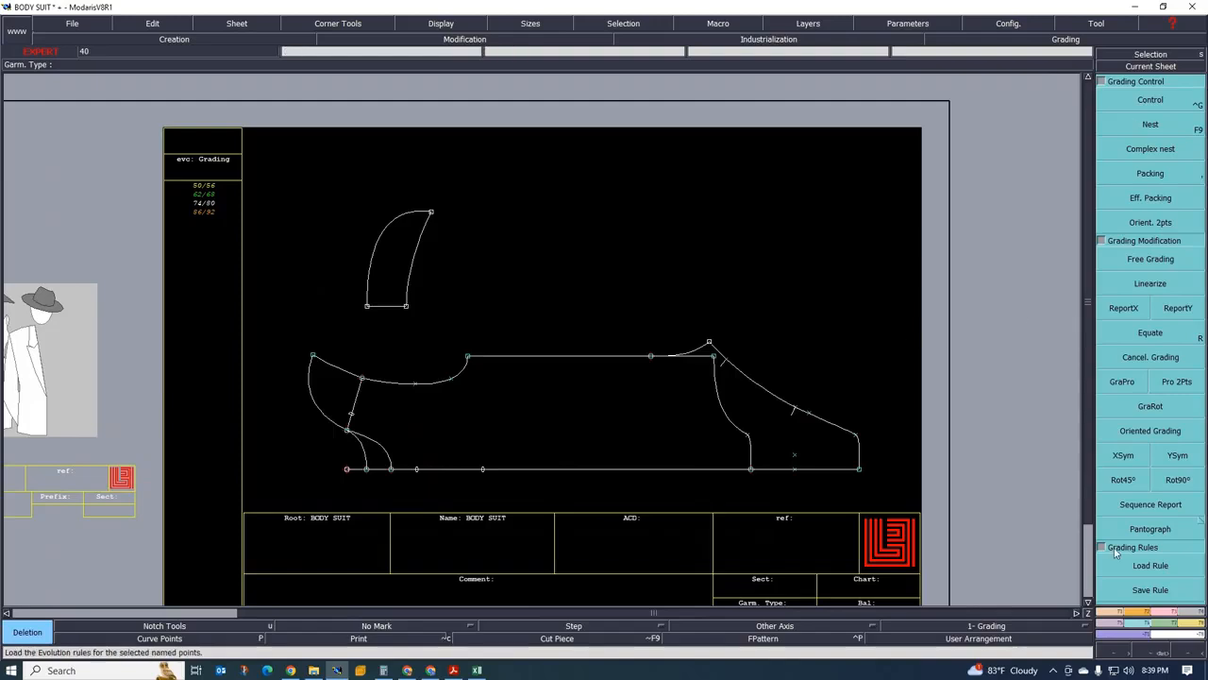
left_click(1123, 109)
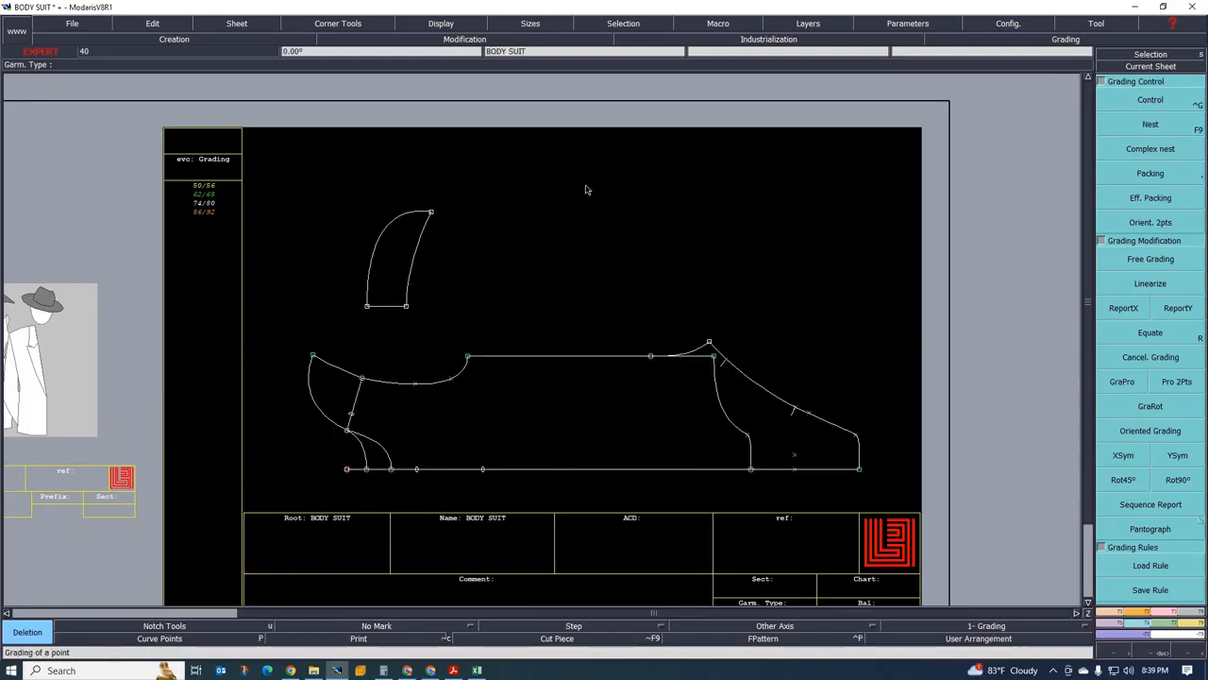
left_click(585, 190)
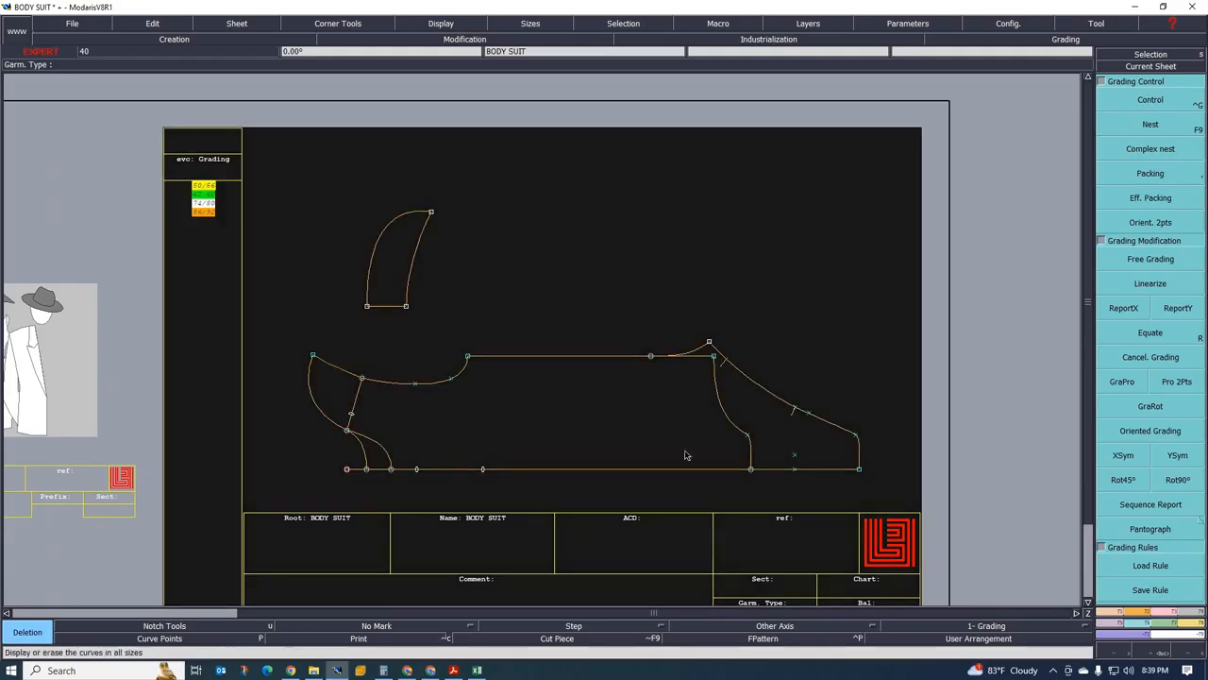
scroll(421, 331, "down", 1)
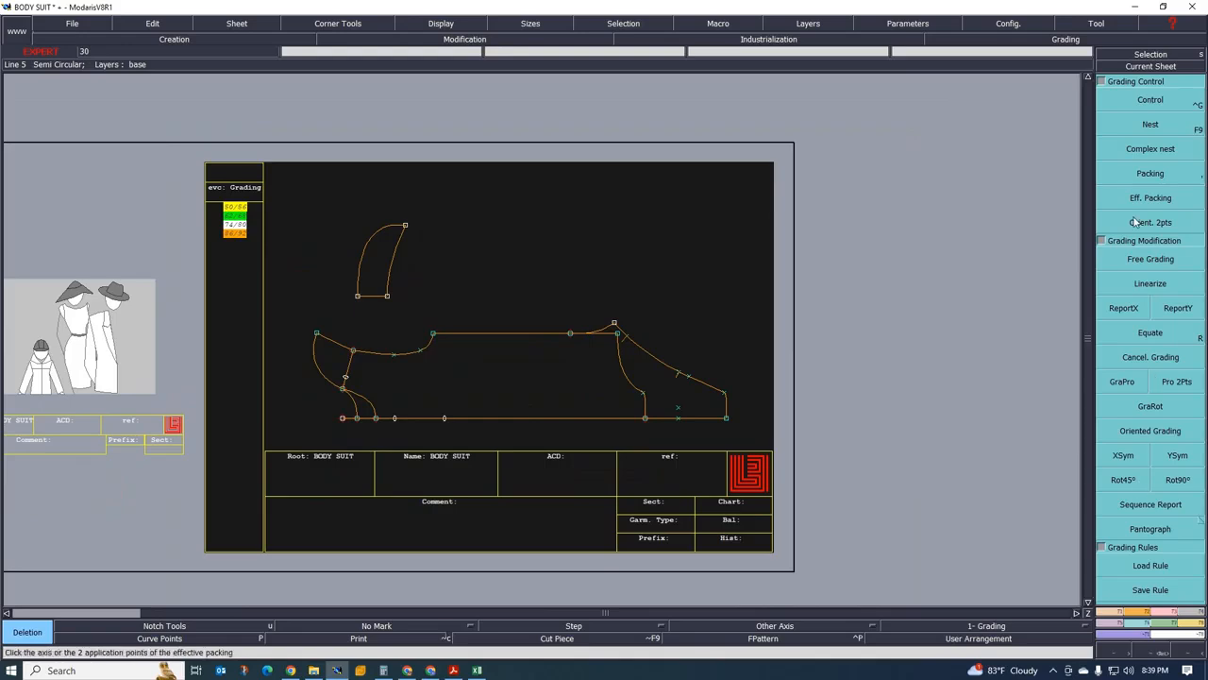
Consult the Excel size chart, then in Modaris set the underarm point's ddy grading to 1.00 between all sizes
left_click(1150, 101)
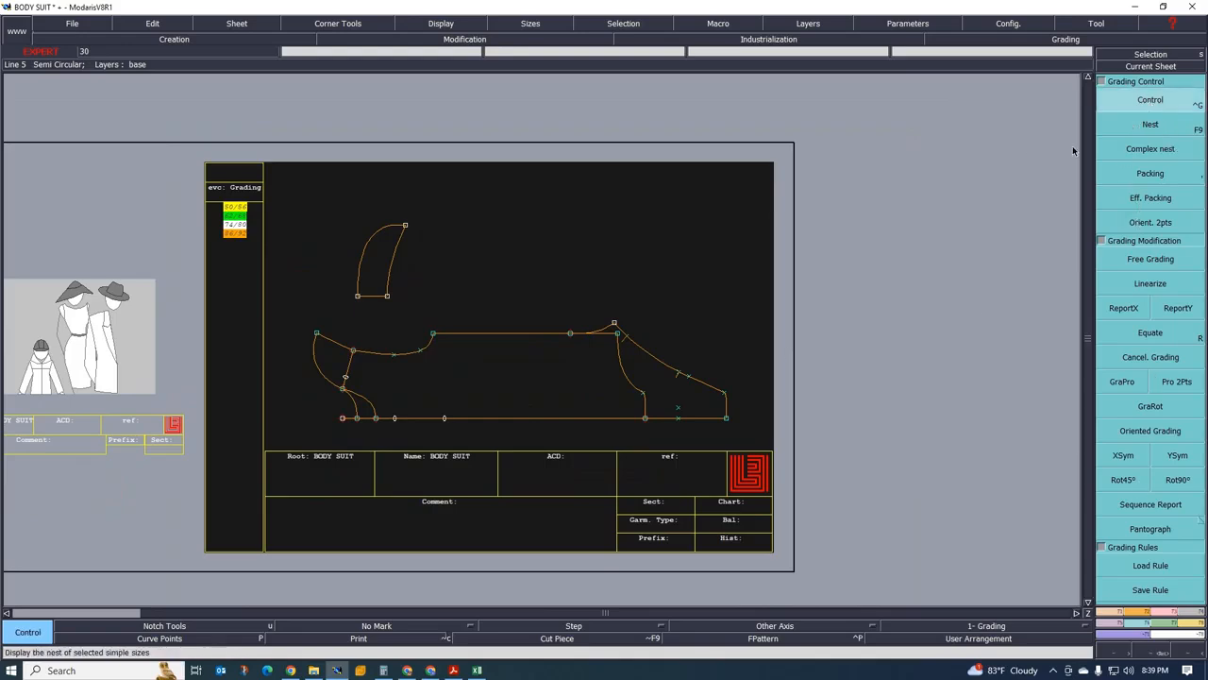
left_click(477, 670)
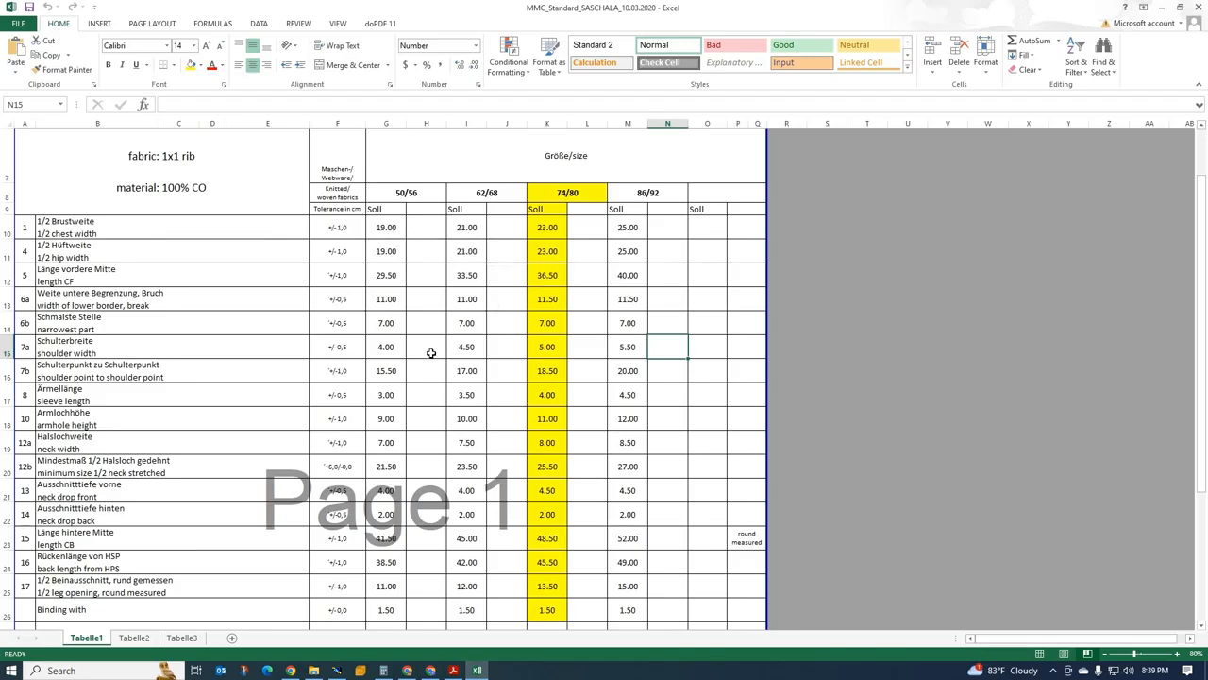
left_click(337, 670)
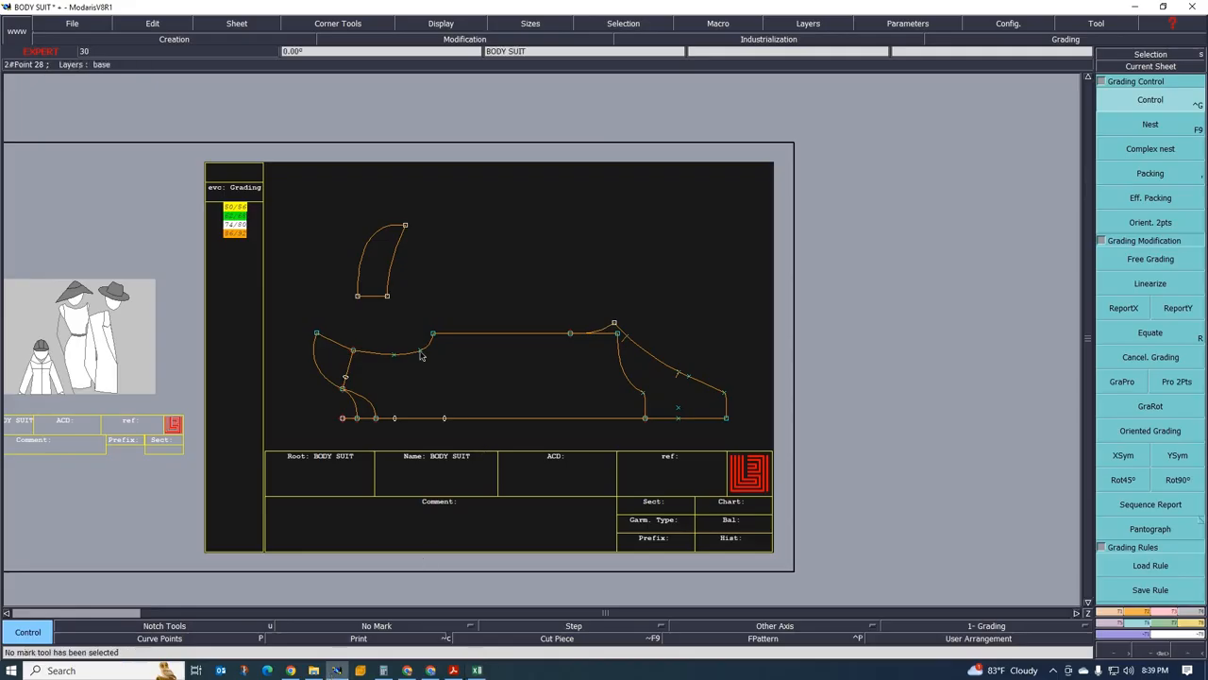
scroll(544, 365, "up", 1)
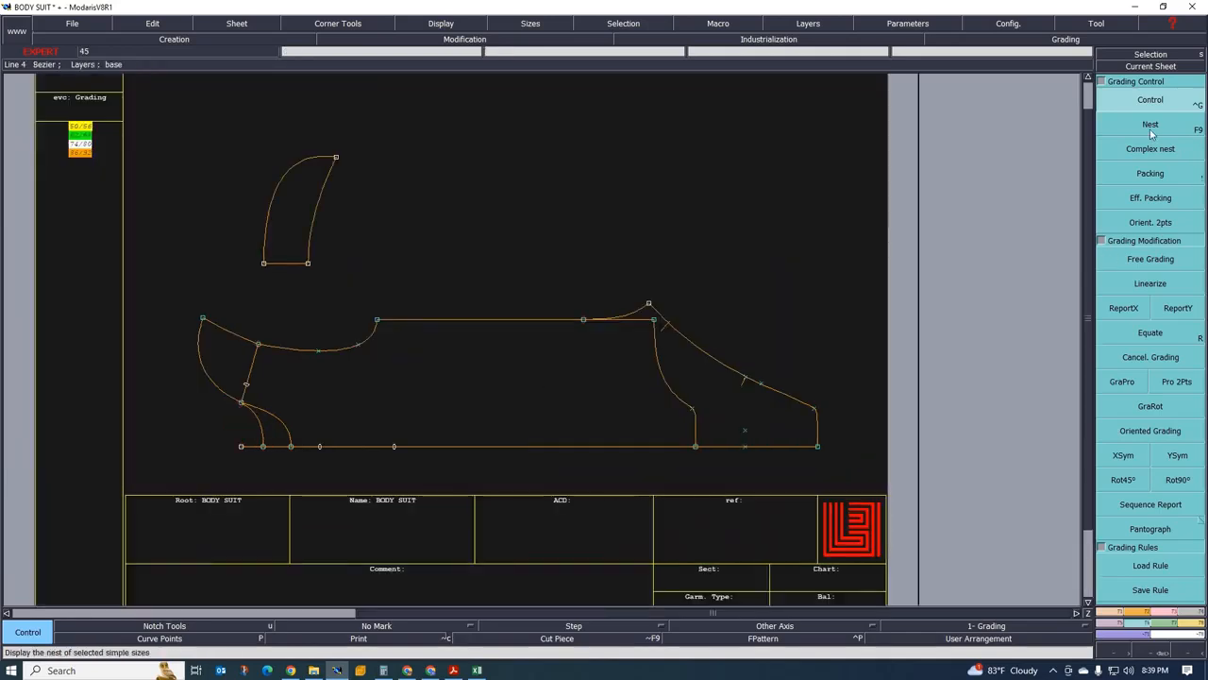
left_click(377, 320)
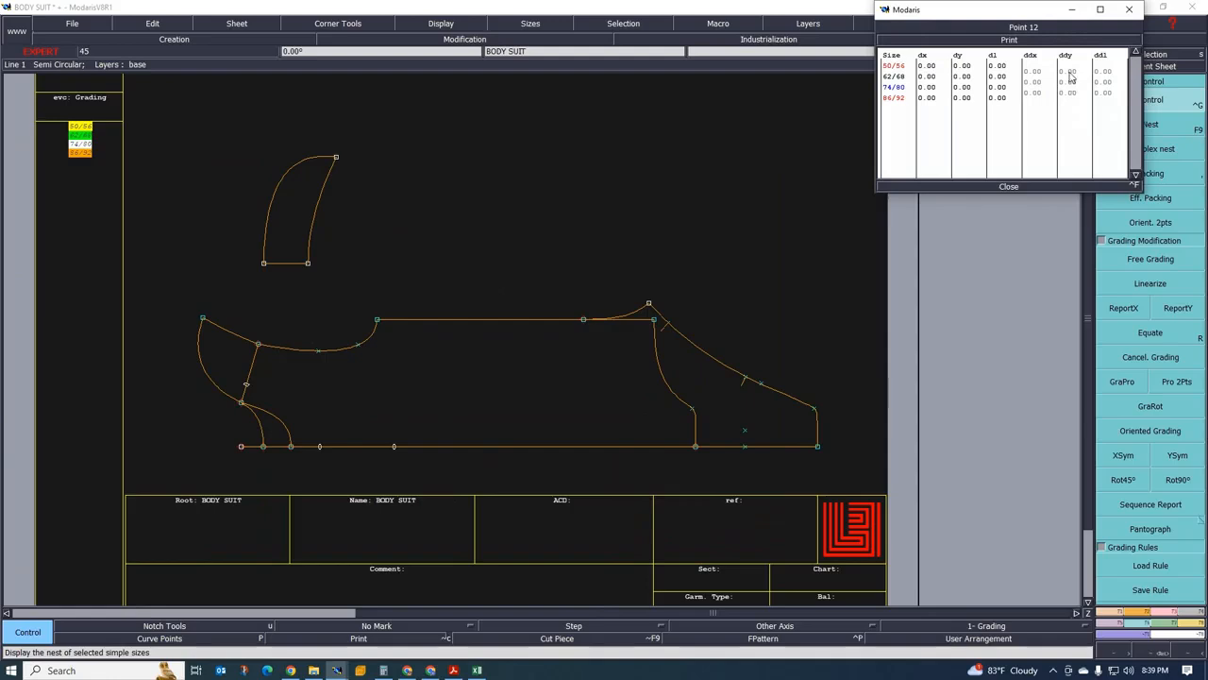
left_click_drag(1067, 71, 1072, 93)
type("1")
key("Return")
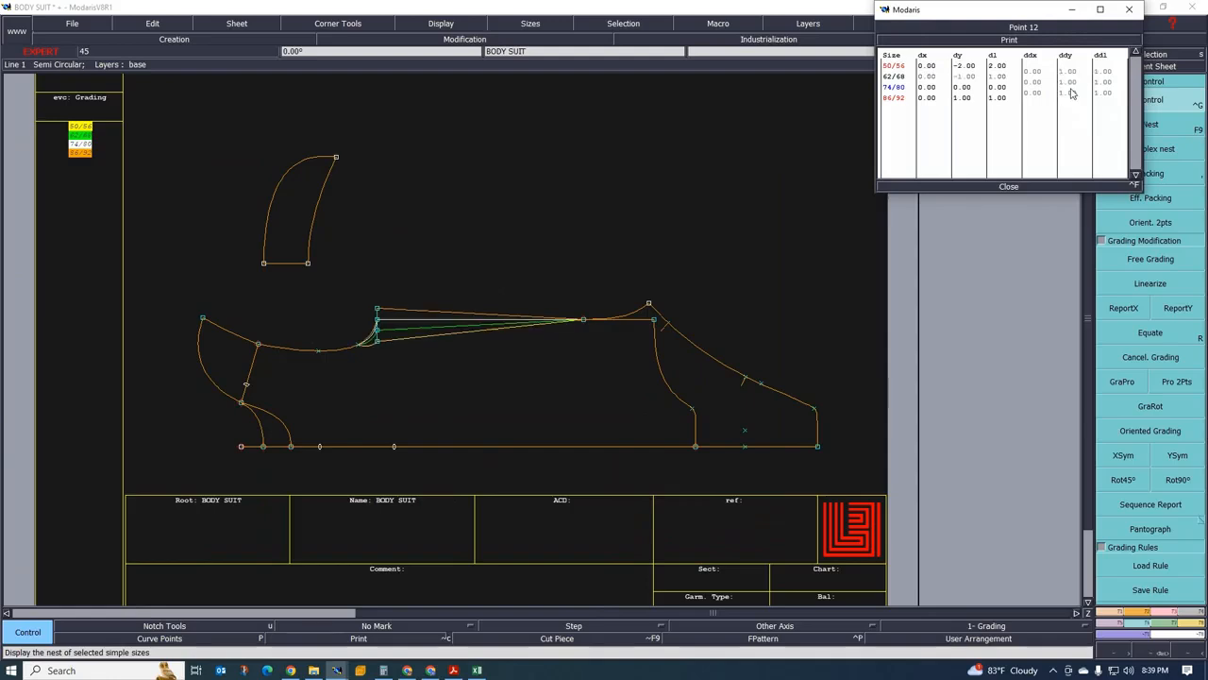
left_click(1009, 187)
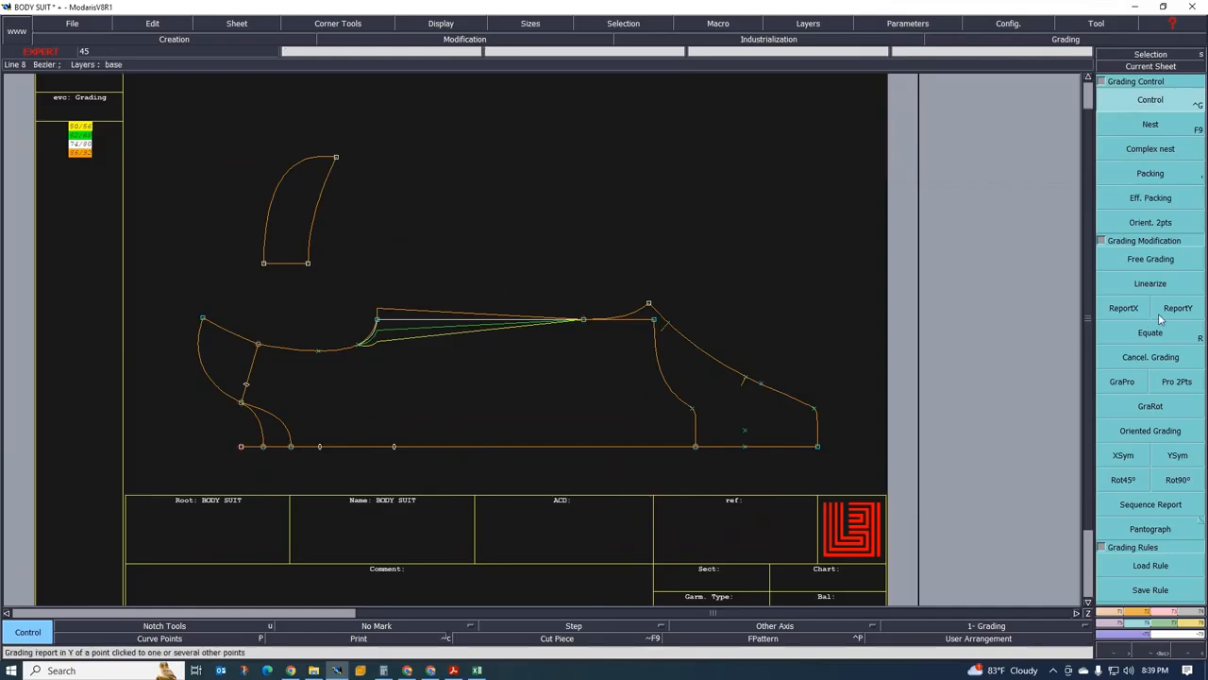
Copy the underarm point's Y grading to the lower side seam point and both upper leg opening corner points
left_click(1190, 309)
left_click(378, 321)
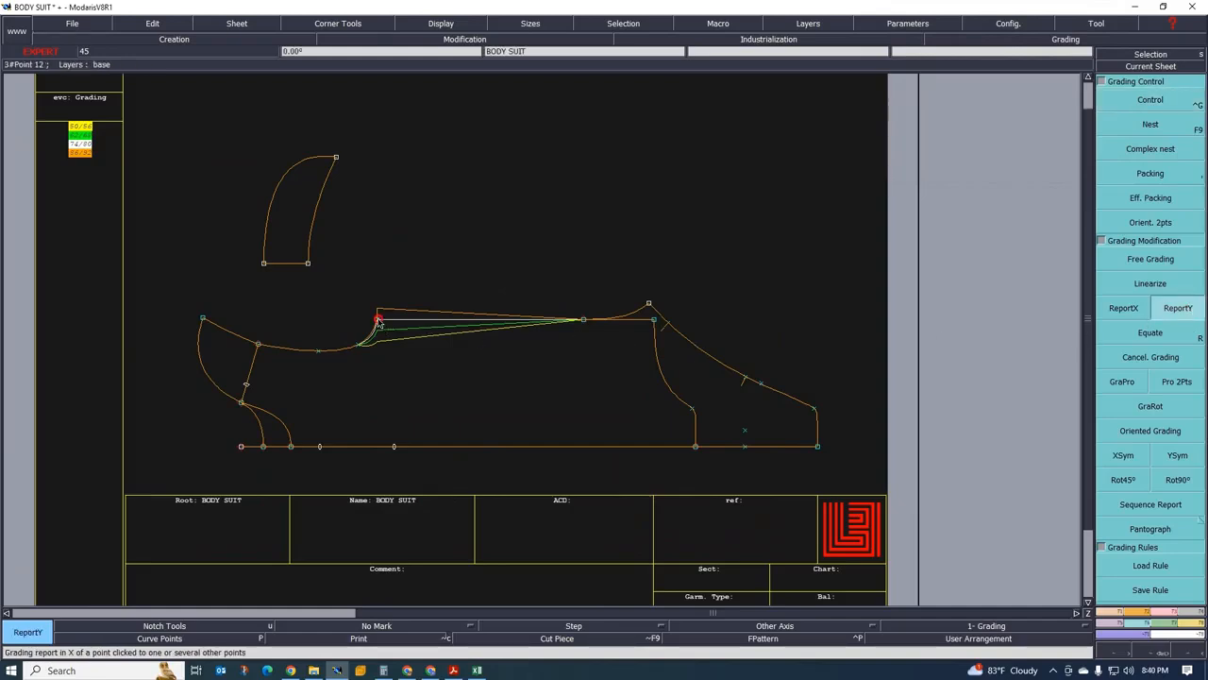
left_click(579, 320)
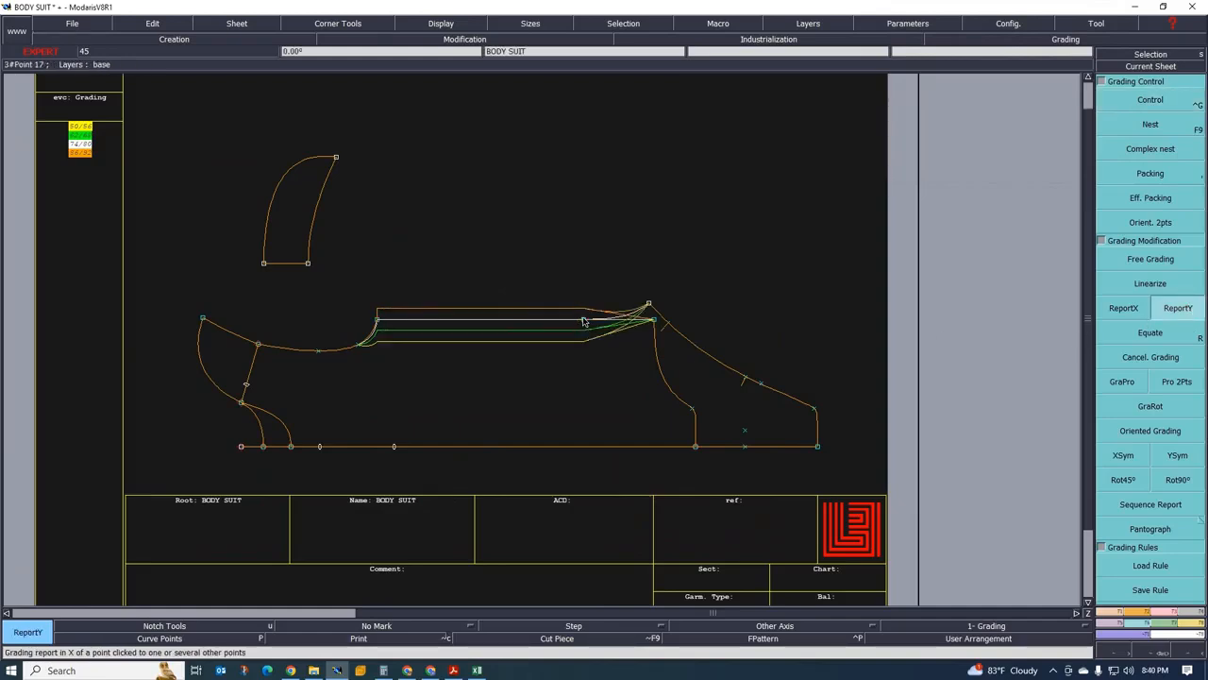
left_click(646, 302)
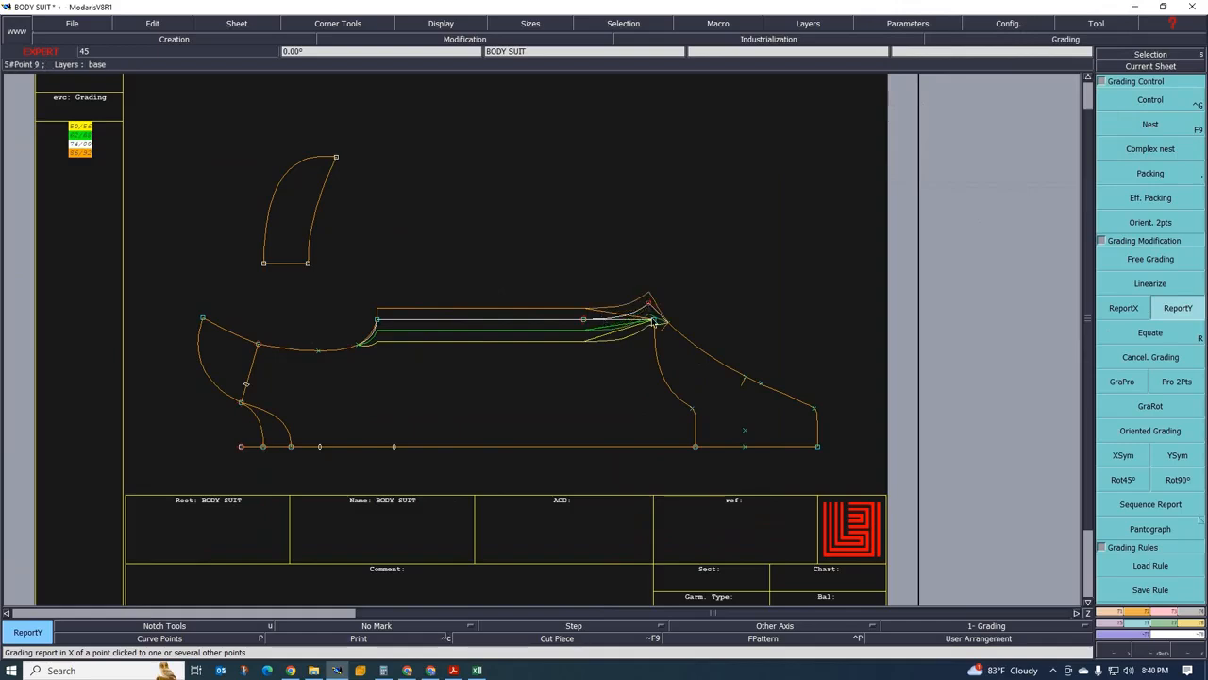
scroll(651, 330, "up", 1)
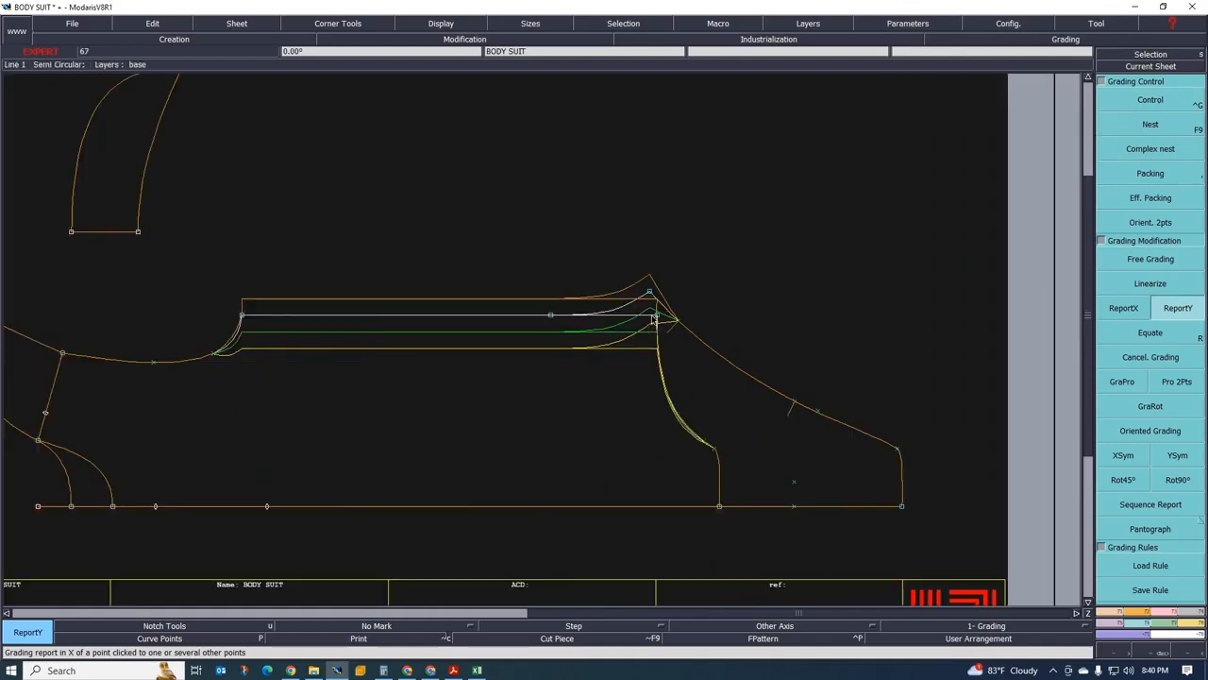
scroll(479, 337, "down", 1)
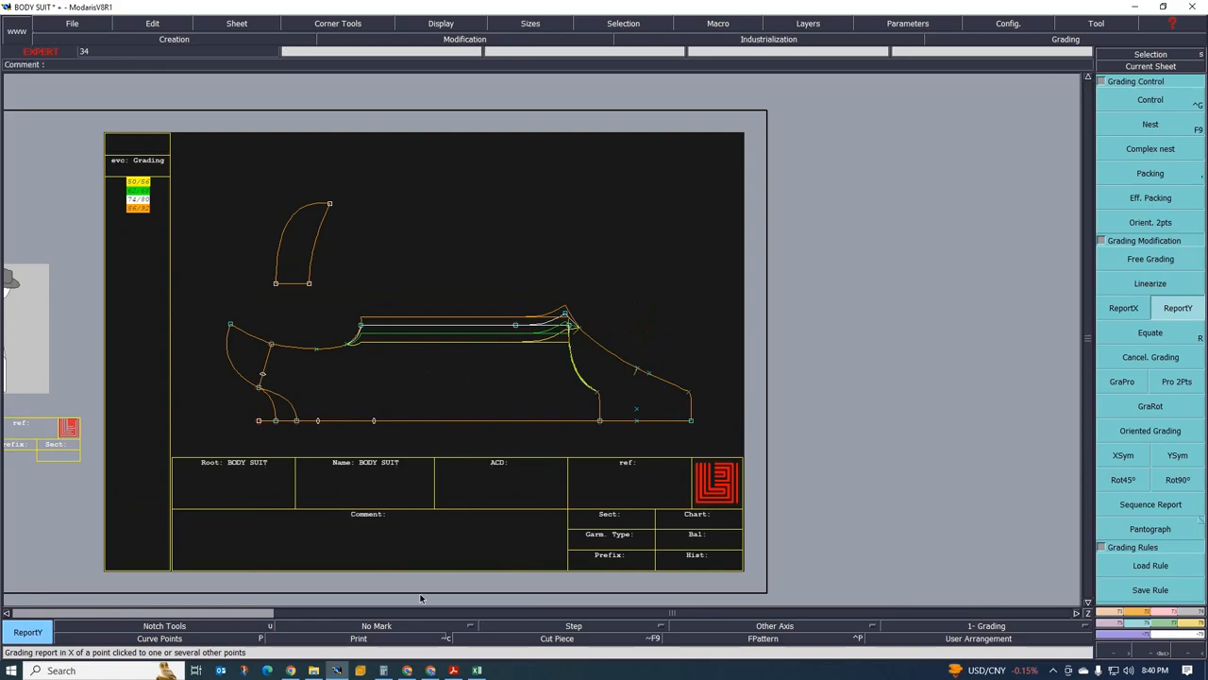
Compare the Excel size chart's lower body widths across sizes with the leg opening in the Design.pdf technical sketch
left_click(453, 670)
left_click(477, 670)
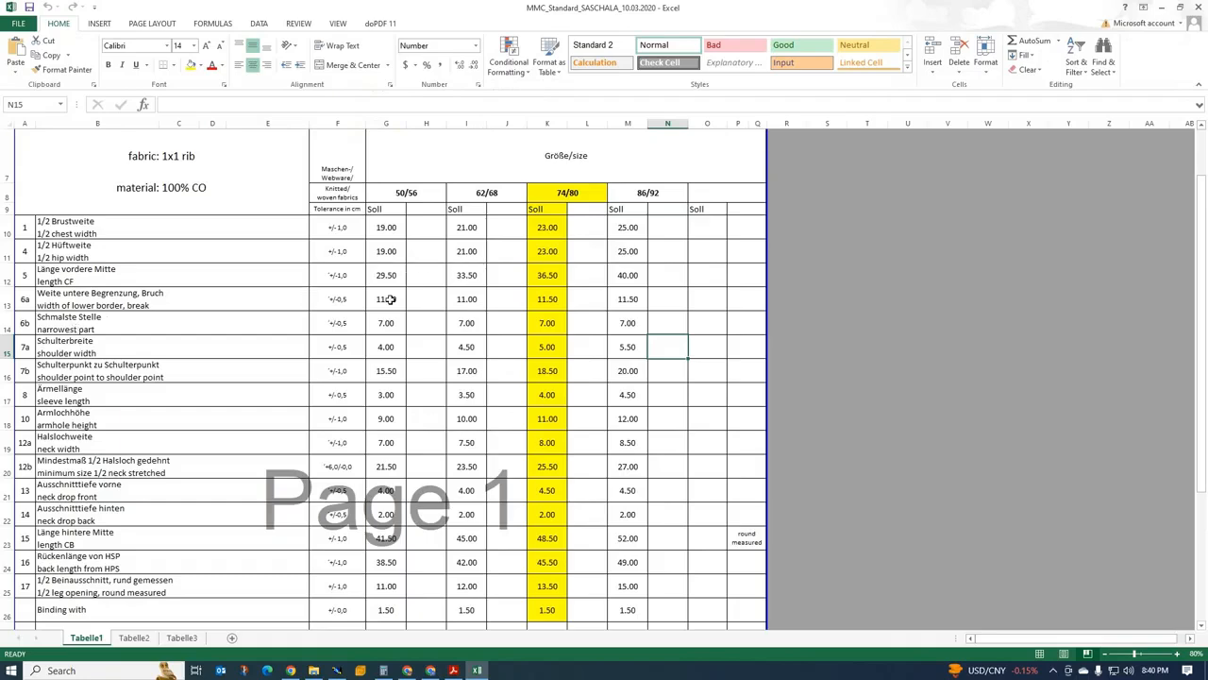
scroll(390, 299, "down", 3)
scroll(274, 330, "up", 3)
left_click(337, 670)
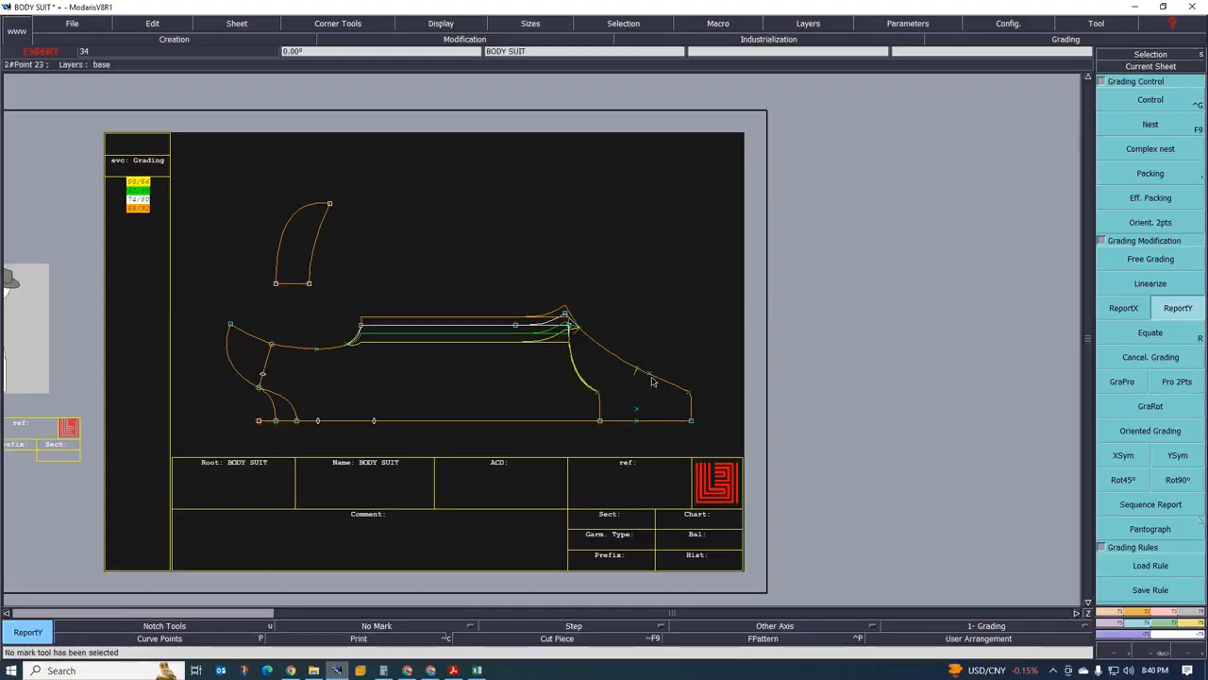
left_click(453, 670)
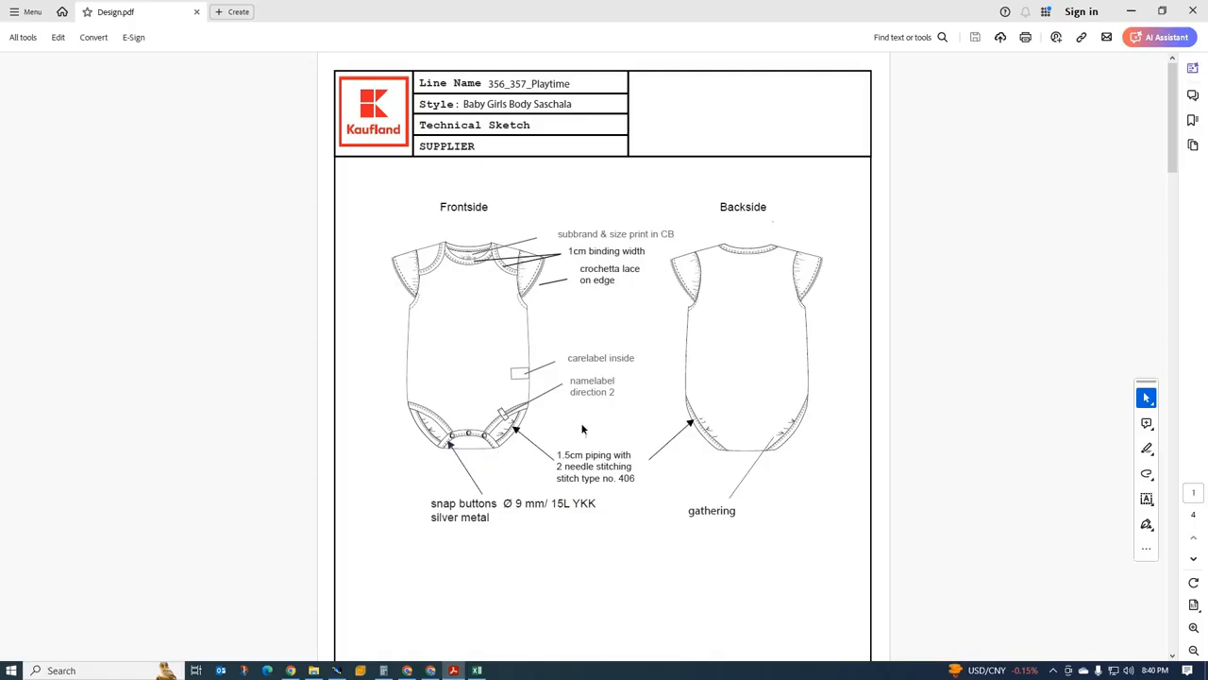
left_click(476, 672)
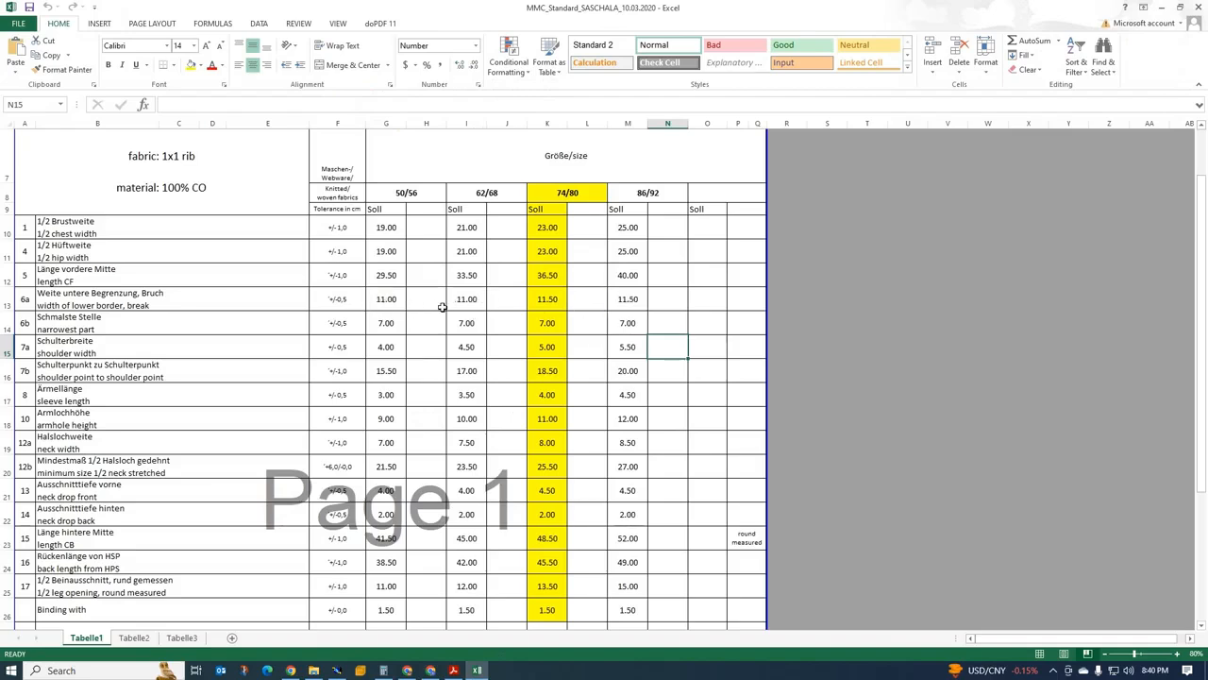
left_click(337, 670)
Check the Excel chart's lower border width, then in Modaris set the lower leg curve notch point's ddy grading to 0.50 between 62/68 and 74/80
scroll(637, 381, "up", 1)
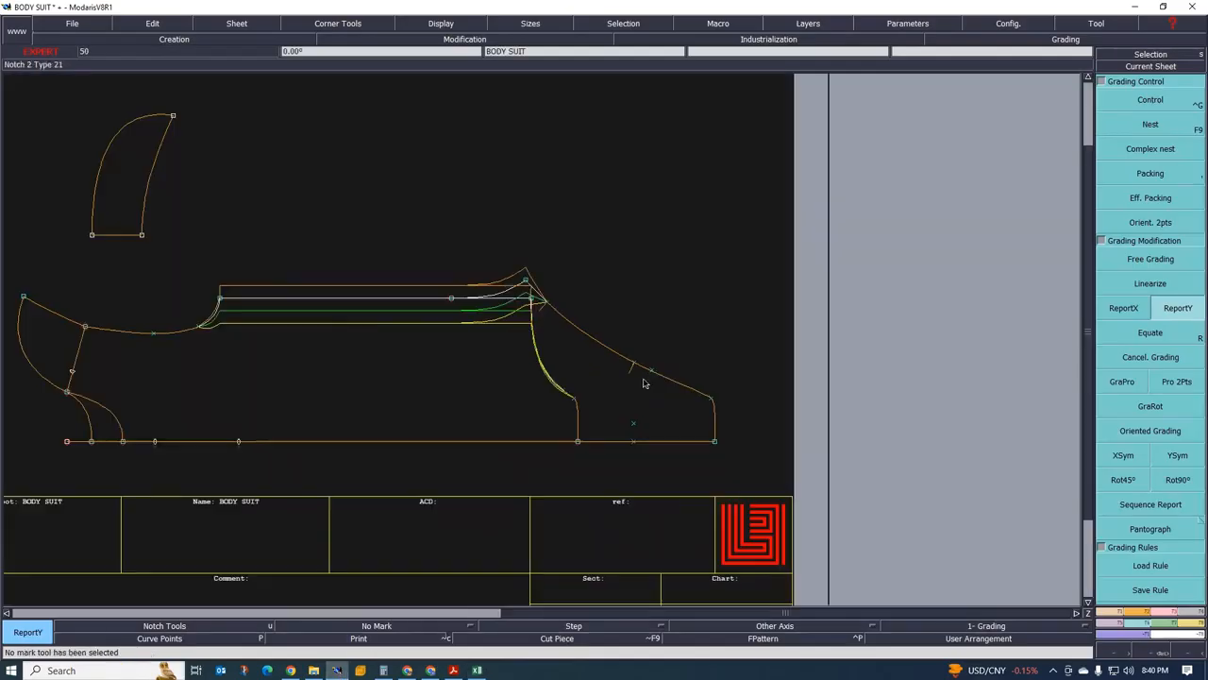
scroll(633, 369, "up", 1)
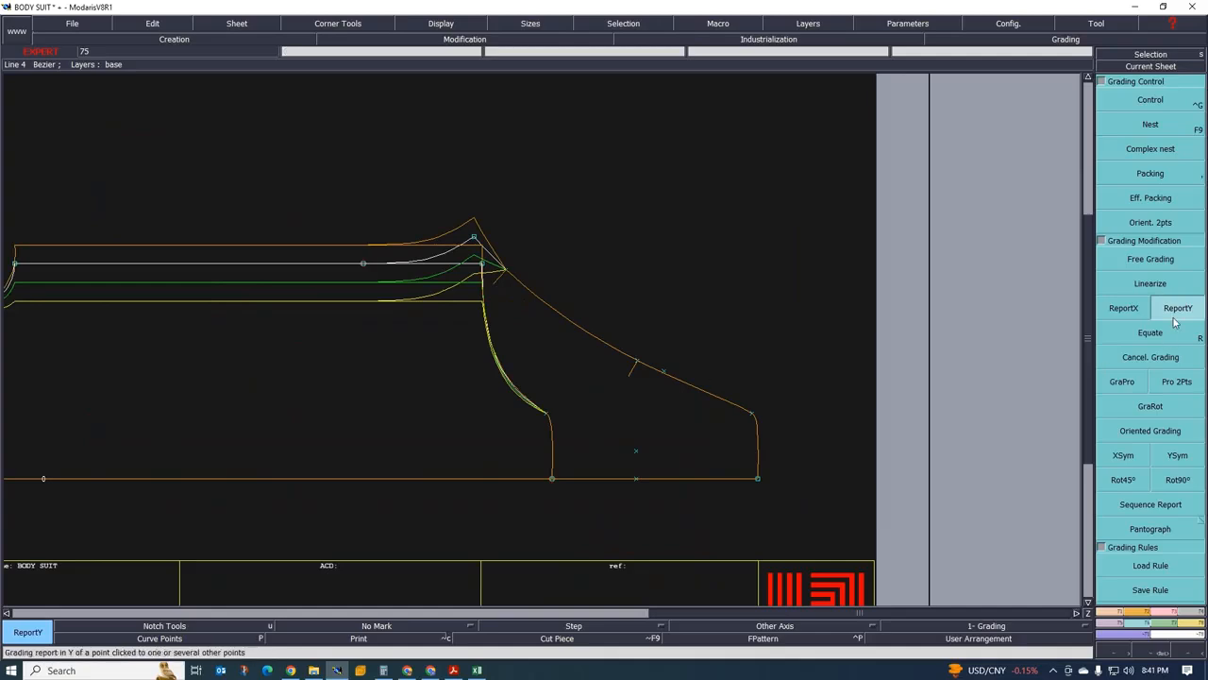
key("ctrl+g")
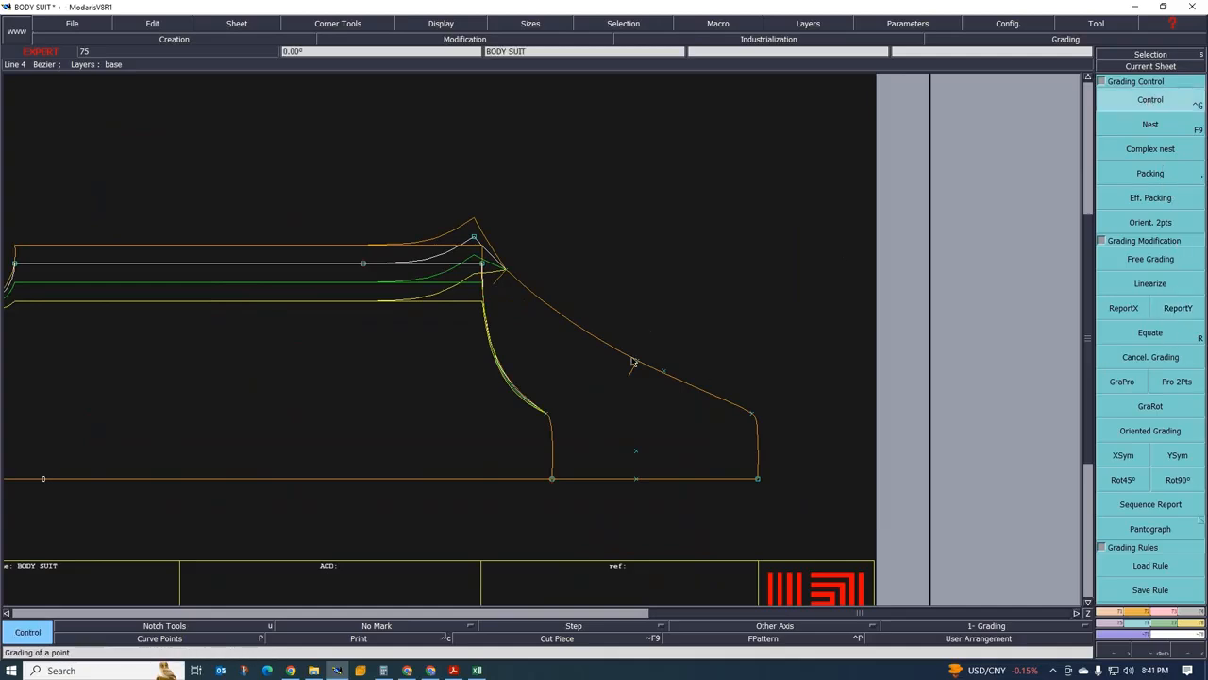
left_click(634, 360)
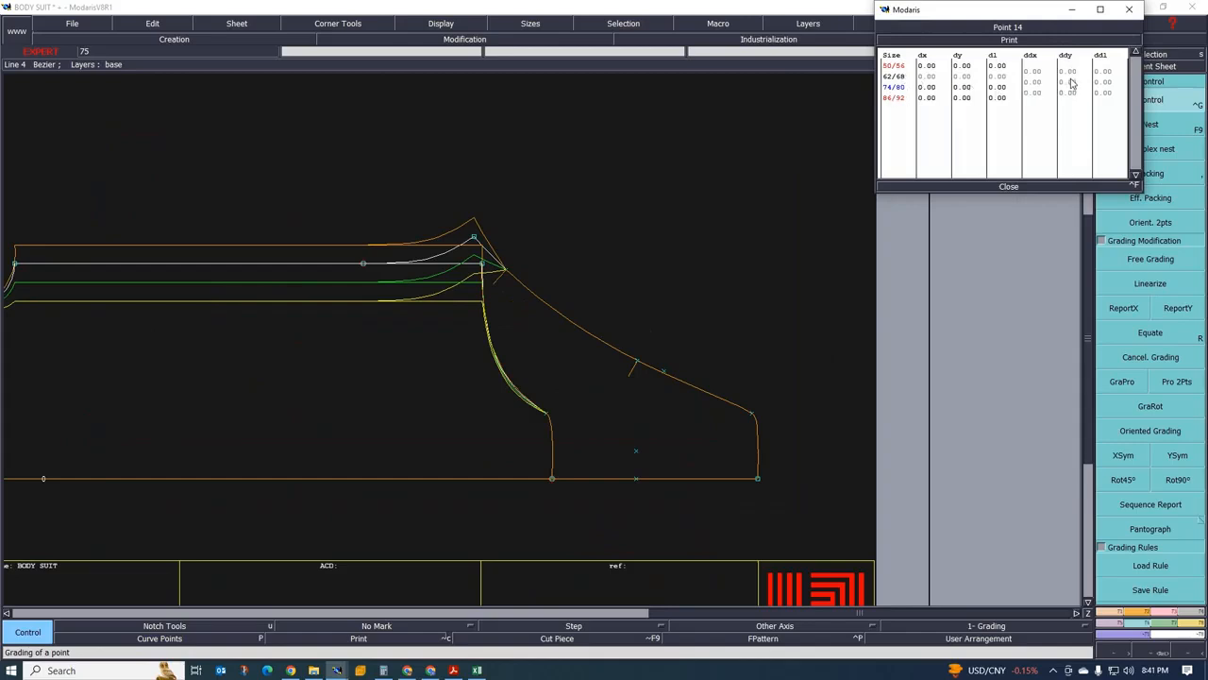
left_click(476, 670)
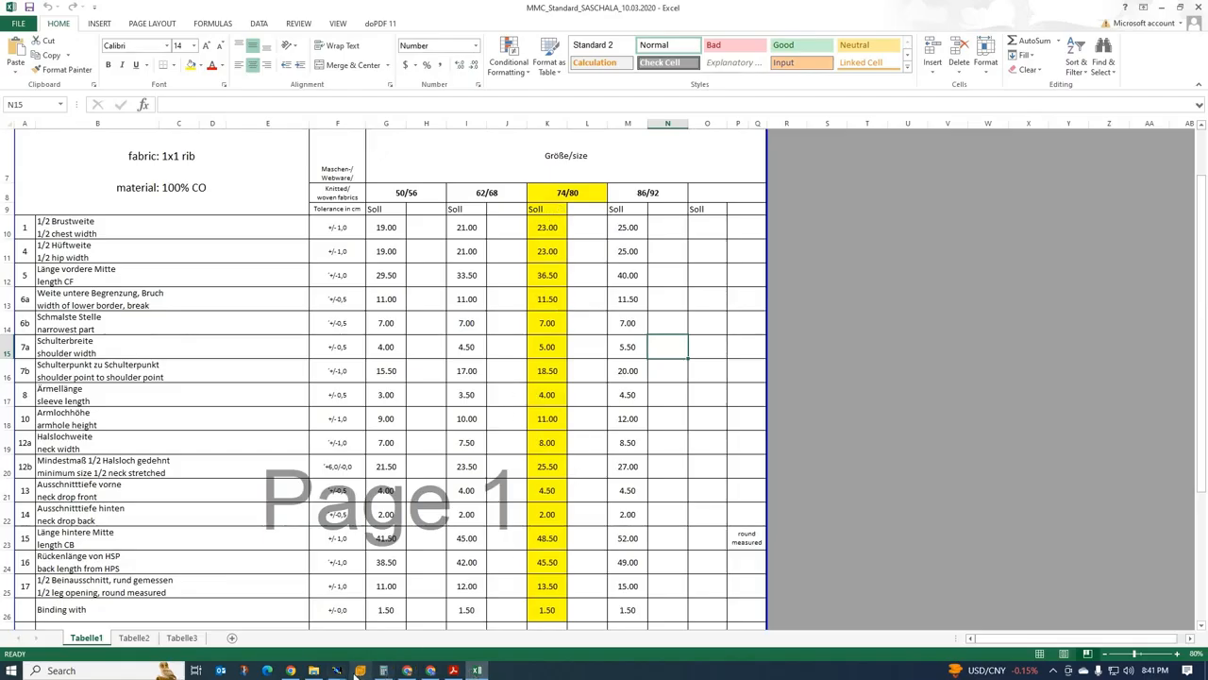
mouse_move(336, 670)
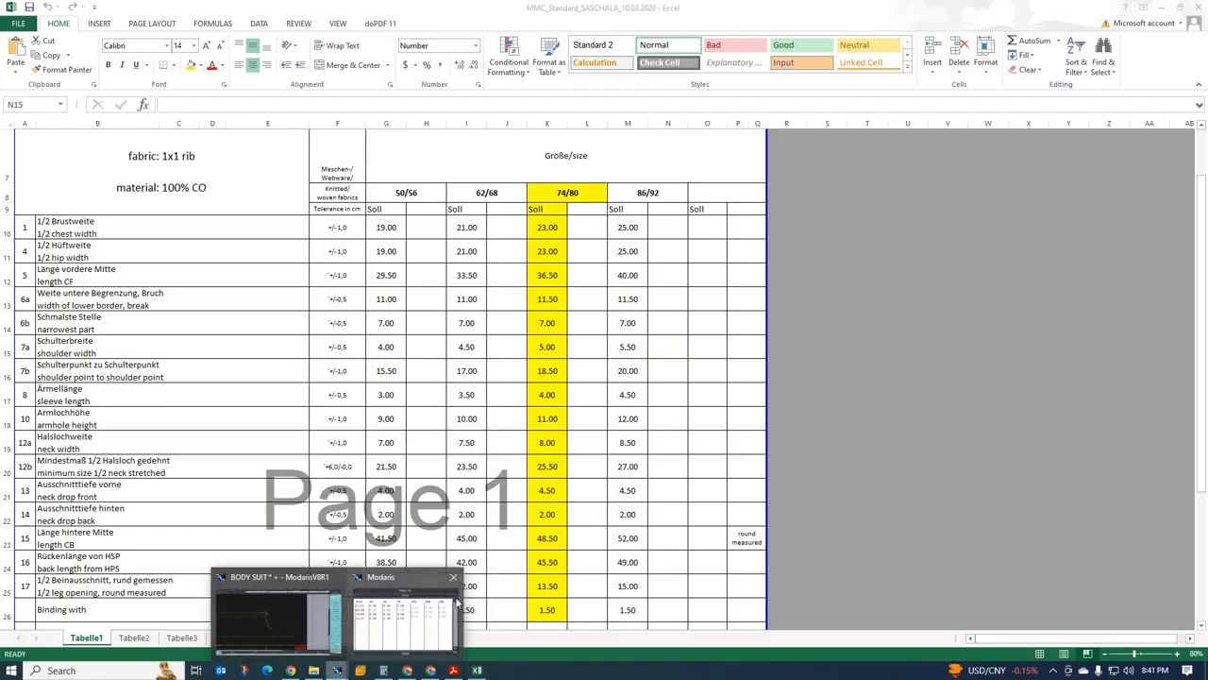
left_click(284, 620)
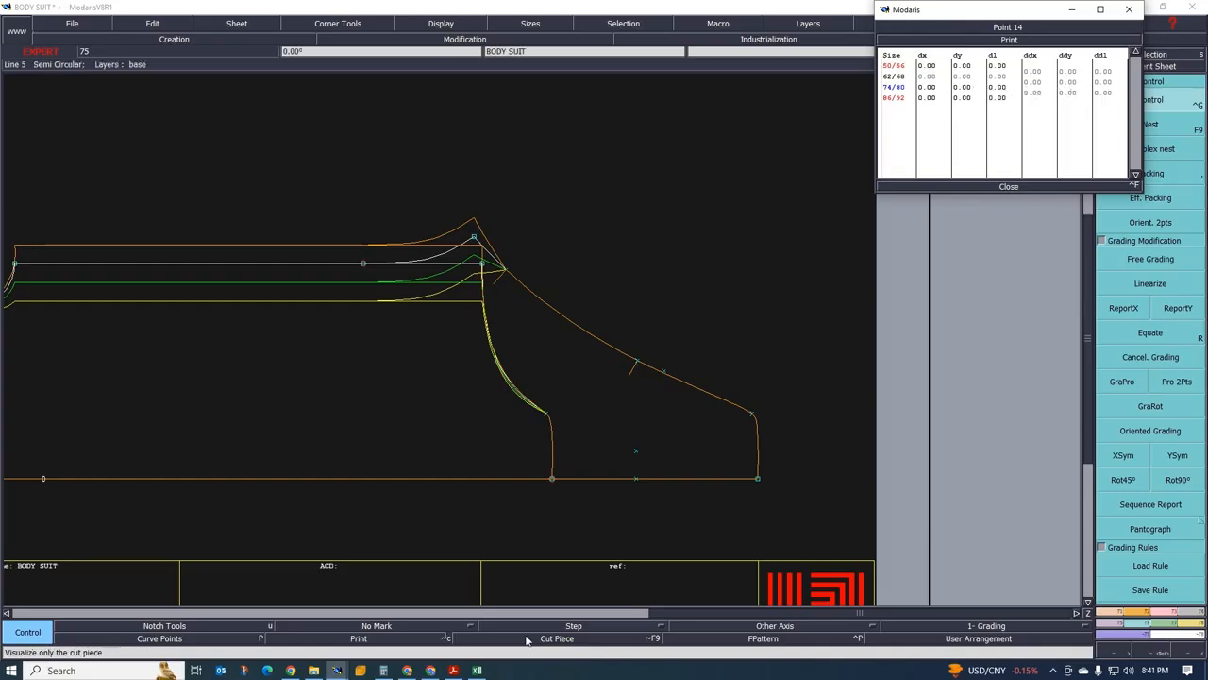
left_click(477, 670)
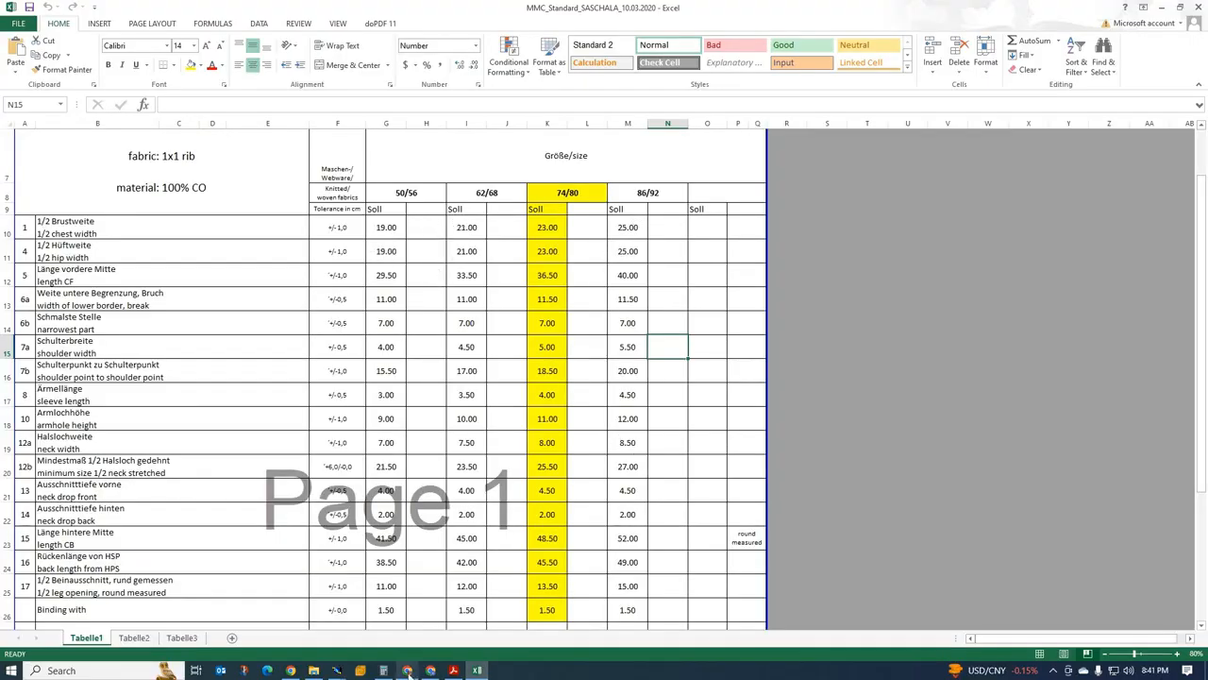
mouse_move(337, 670)
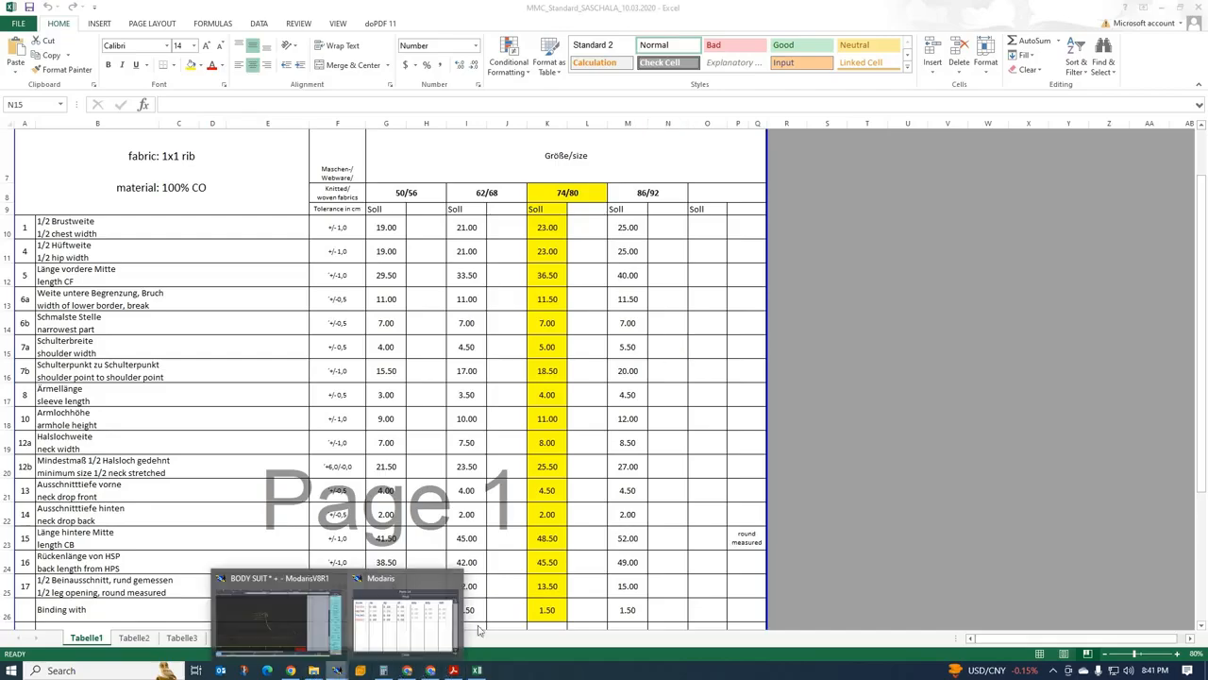
left_click(427, 604)
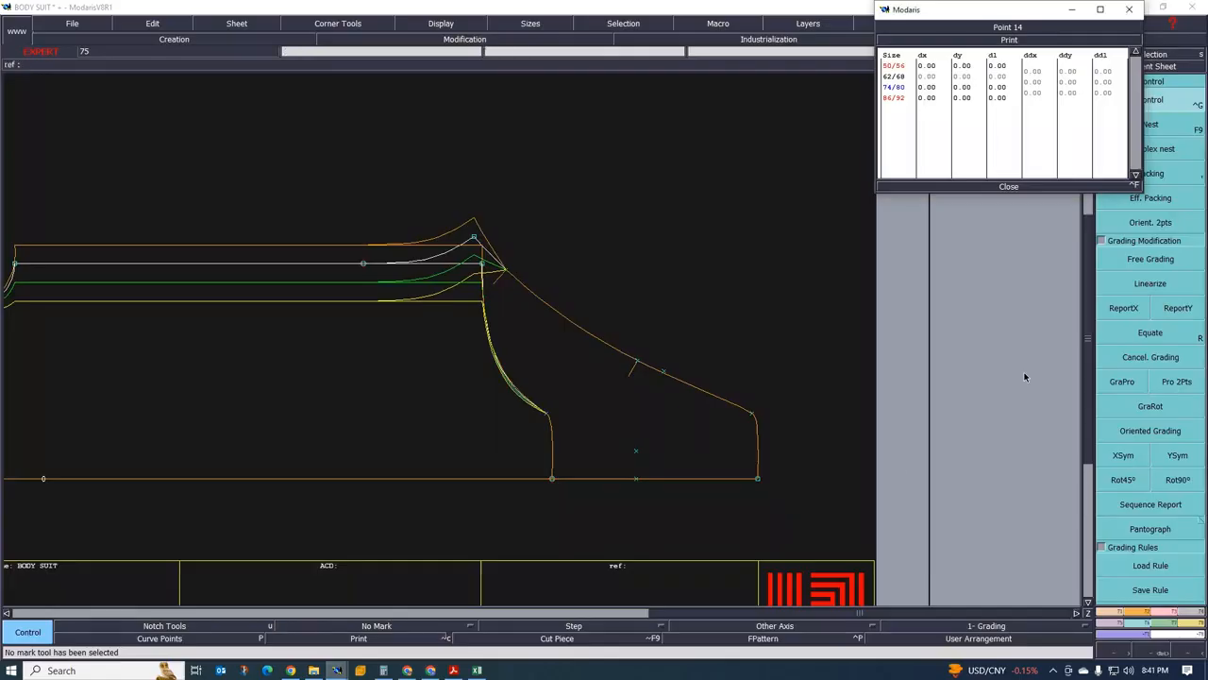
left_click(1068, 83)
type("0.5")
key("Return")
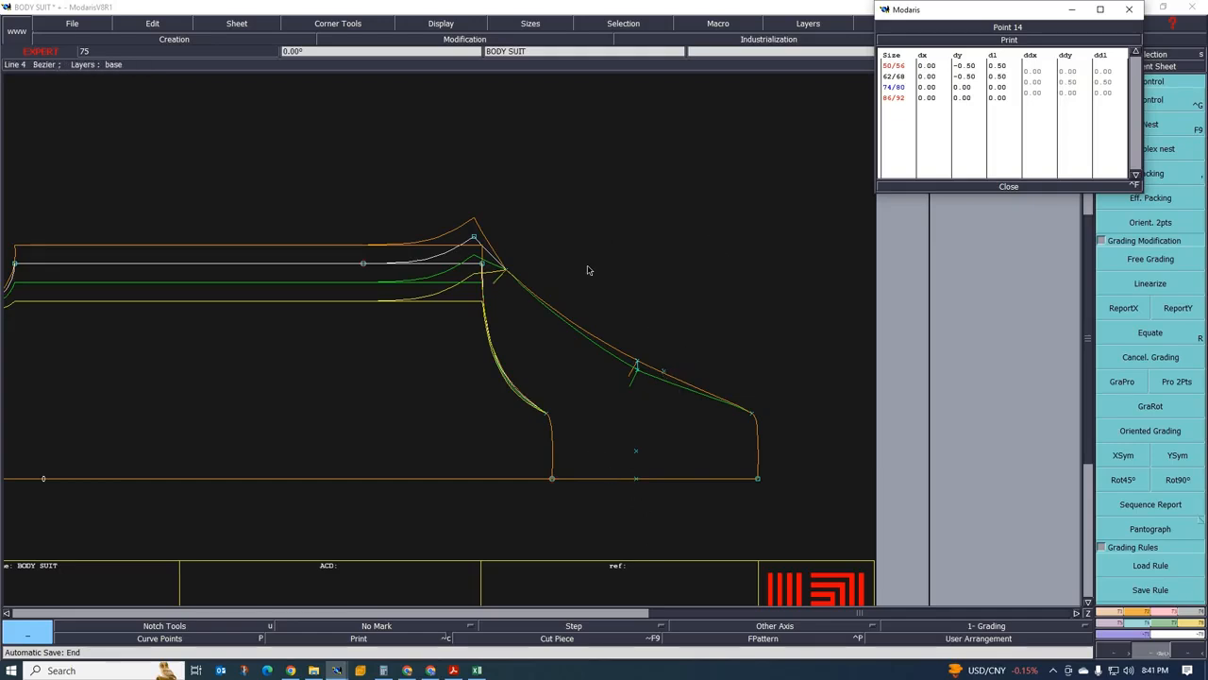
Examine the graded leg curve in the nest against the Excel chart's measuring diagram and the Design.pdf technical sketch
scroll(490, 321, "down", 5)
scroll(531, 310, "up", 5)
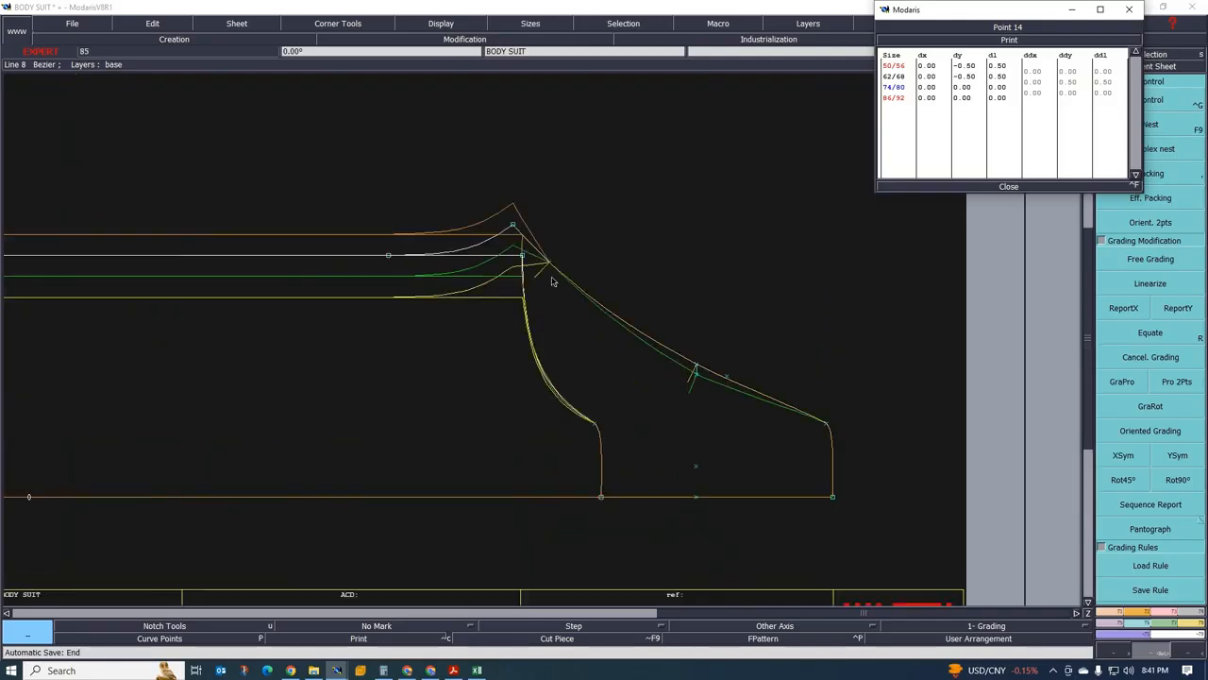
scroll(560, 266, "down", 5)
scroll(563, 290, "up", 4)
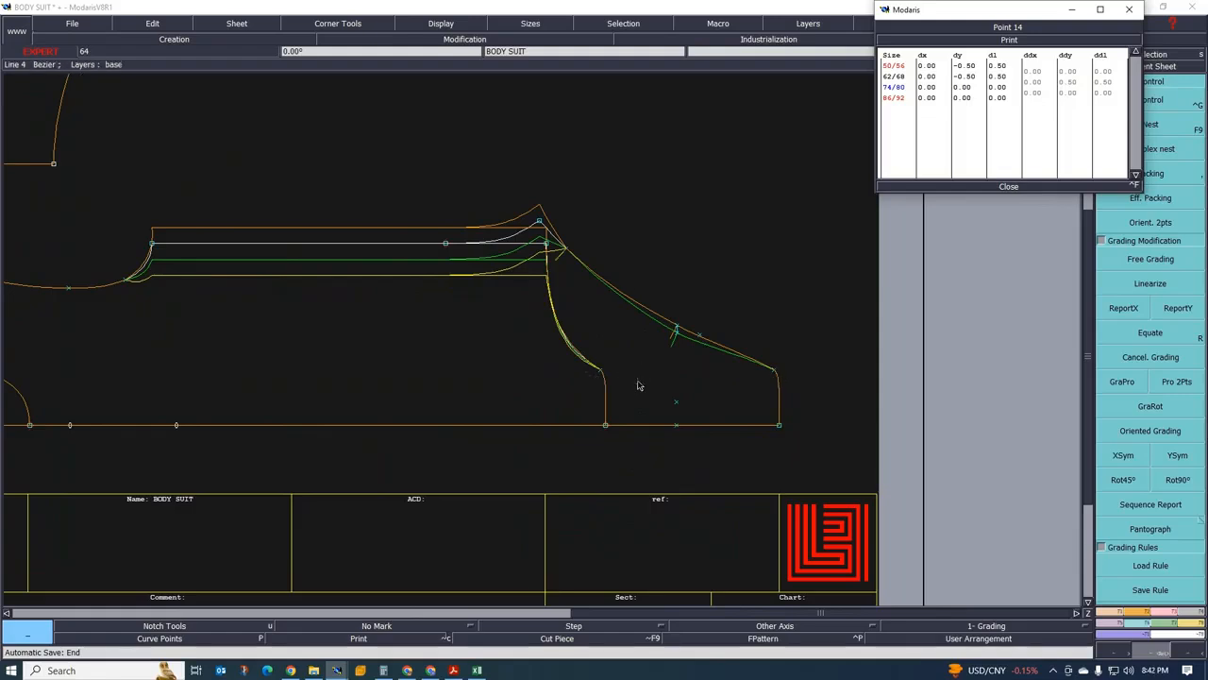
scroll(634, 348, "down", 2)
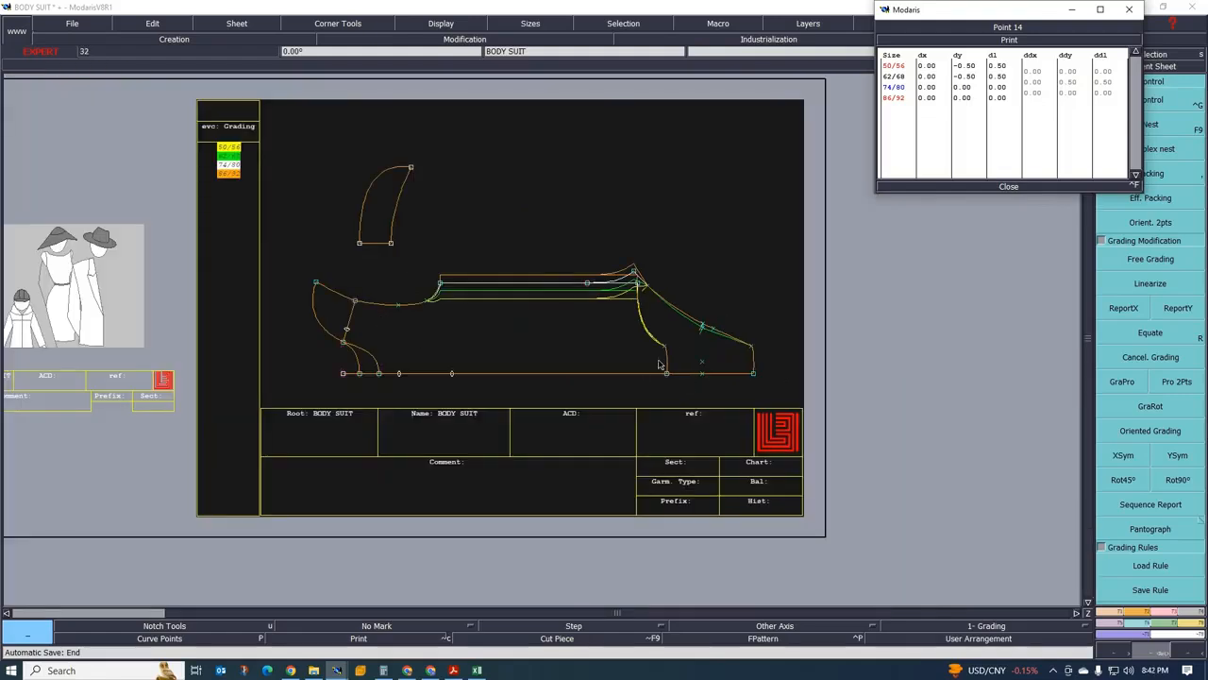
left_click(477, 670)
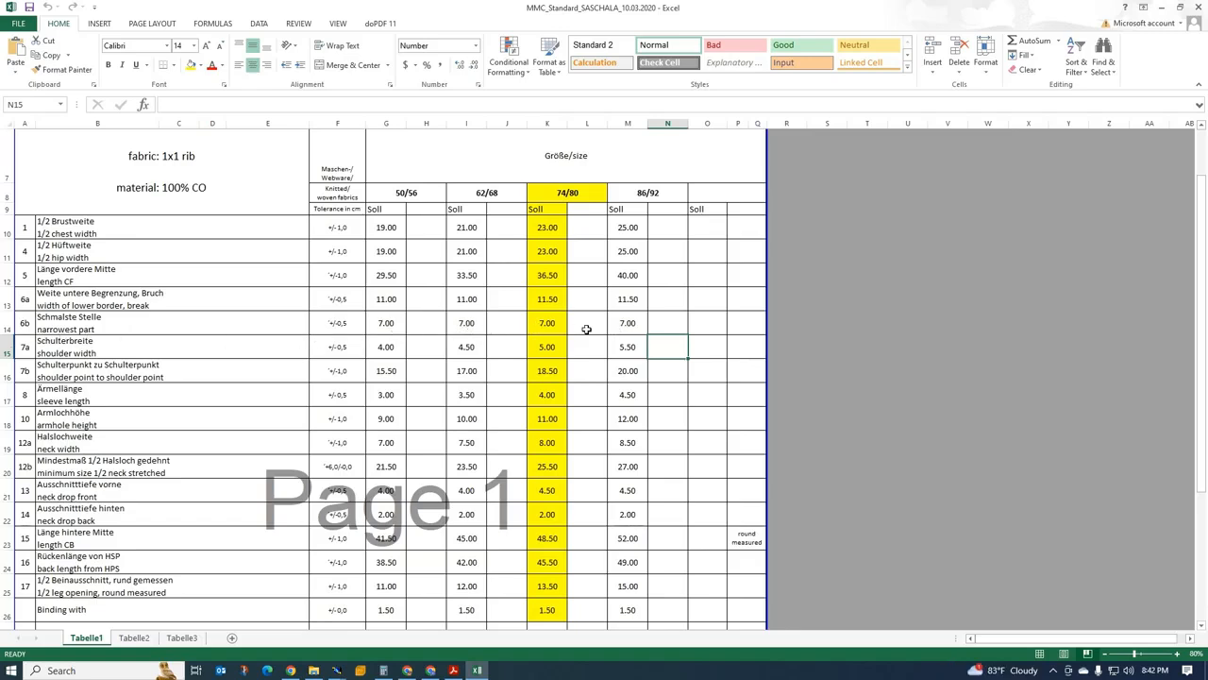
scroll(535, 423, "down", 10)
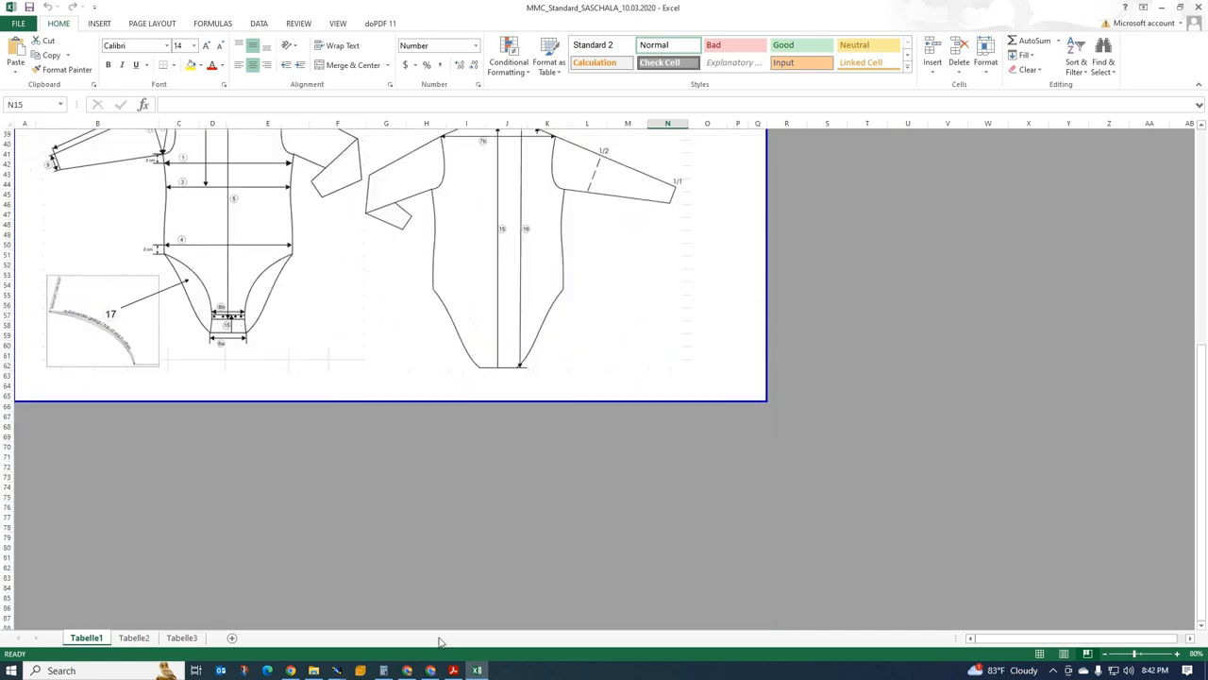
left_click(452, 670)
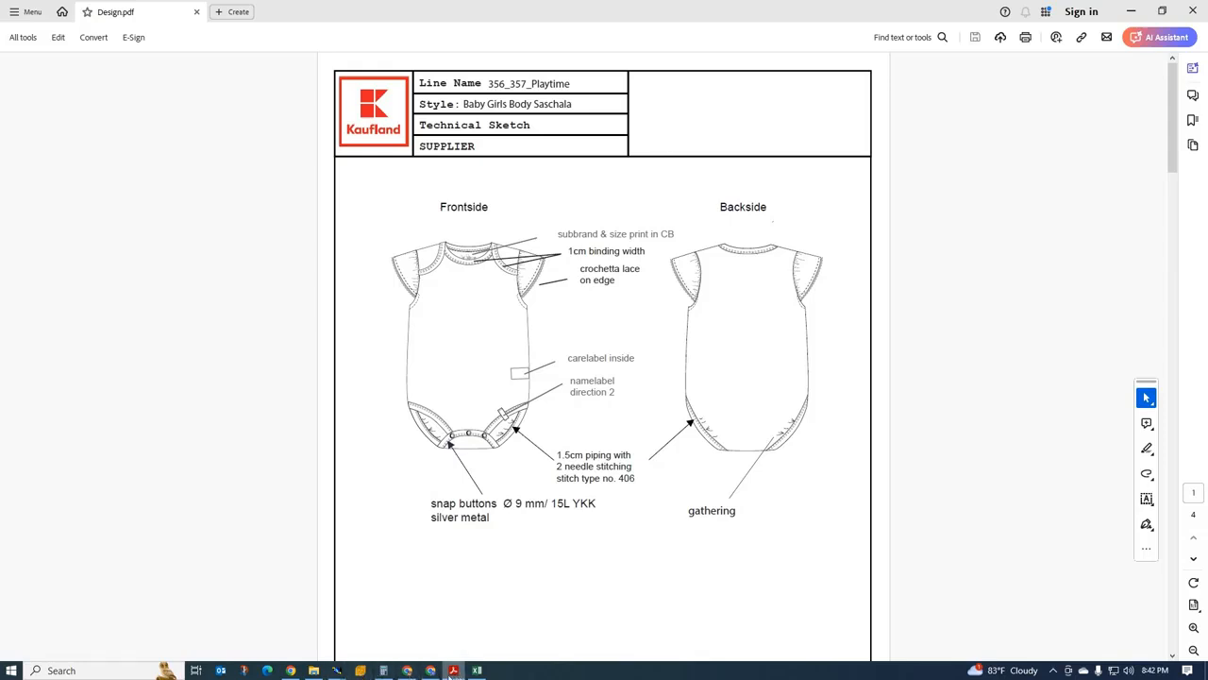
mouse_move(336, 669)
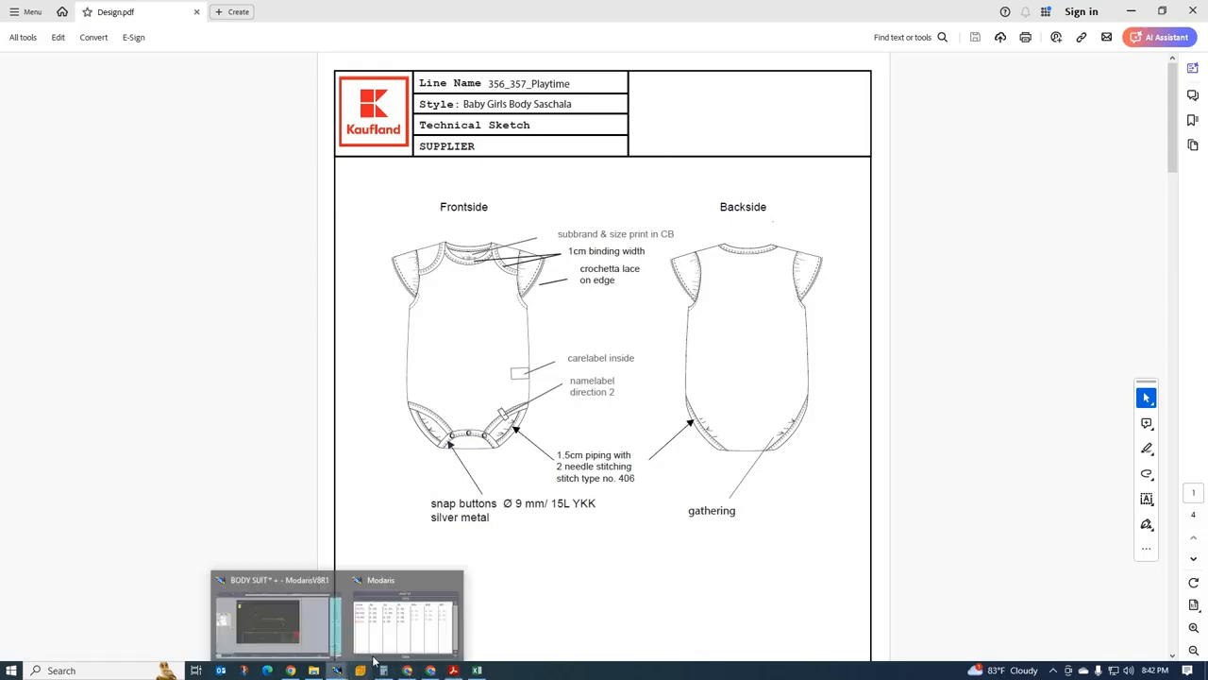
left_click(293, 624)
scroll(696, 344, "up", 2)
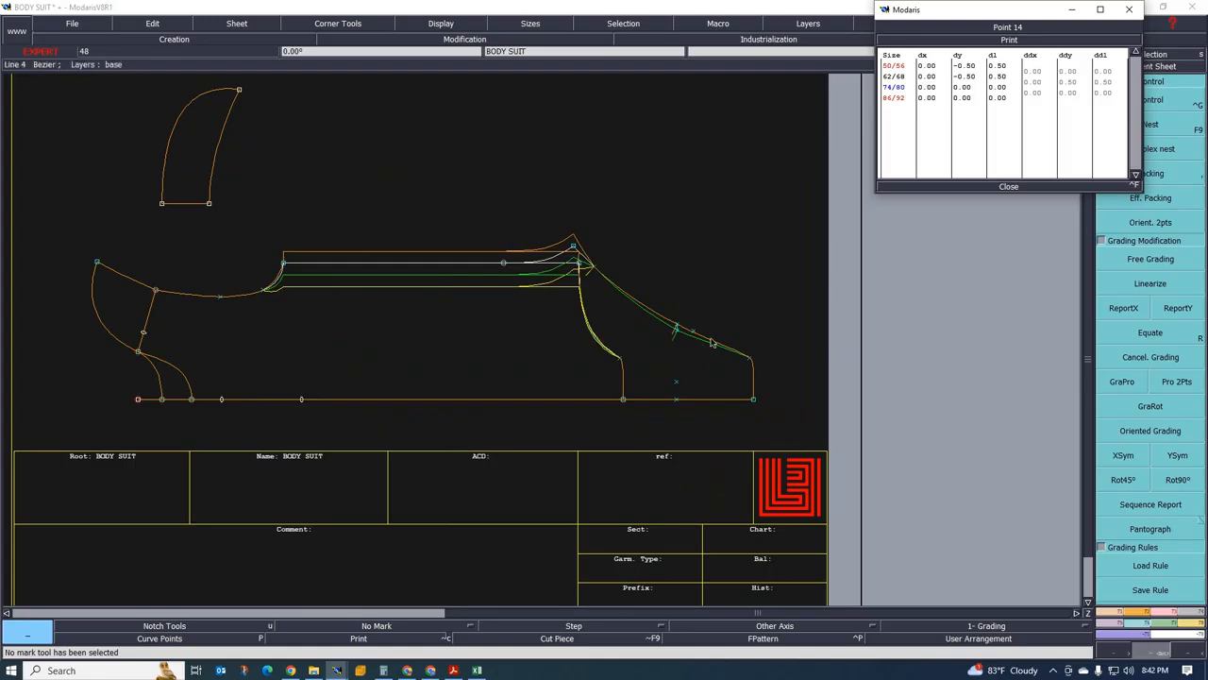
scroll(594, 343, "down", 3)
scroll(432, 343, "up", 2)
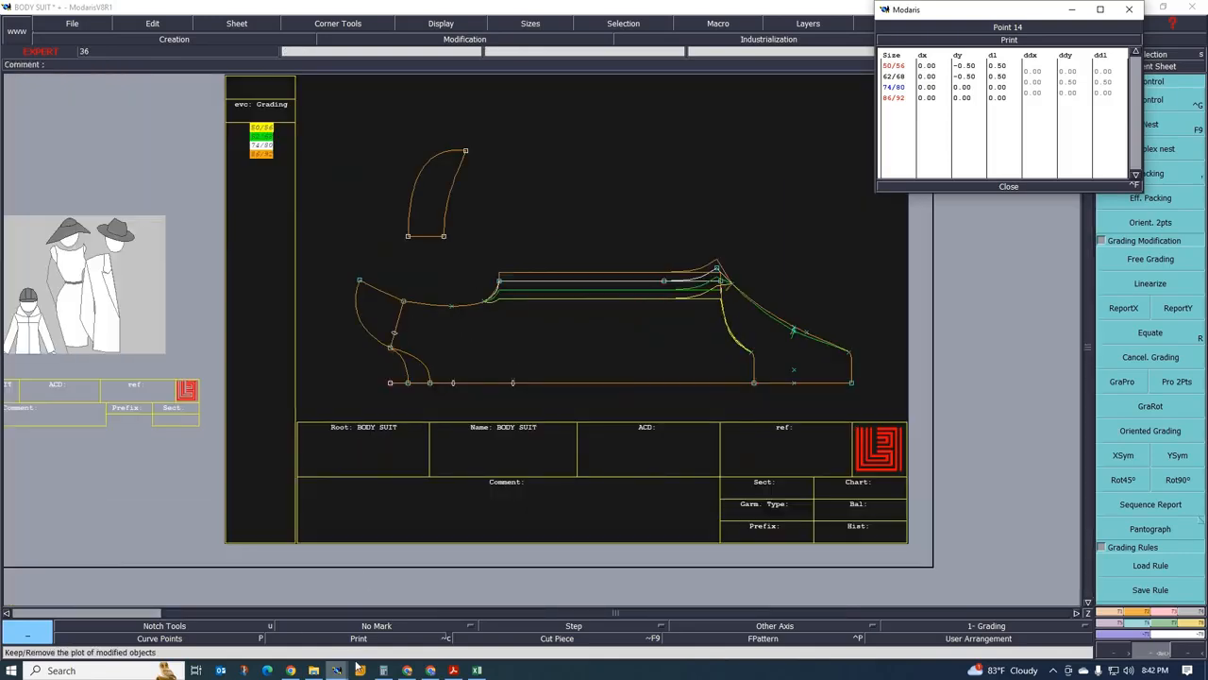
Consult the Excel chart's shoulder and neck measurements across sizes, then return to the Modaris nest and close the notch point's grading table
left_click(477, 670)
scroll(448, 396, "up", 13)
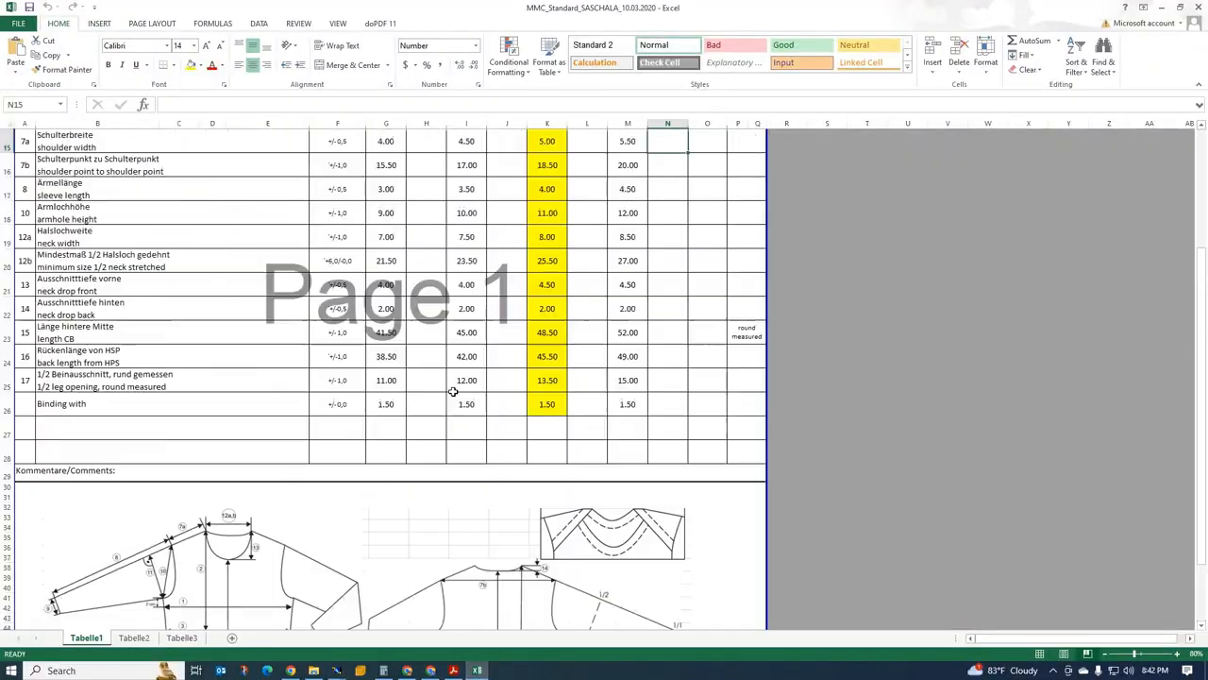
scroll(521, 323, "down", 5)
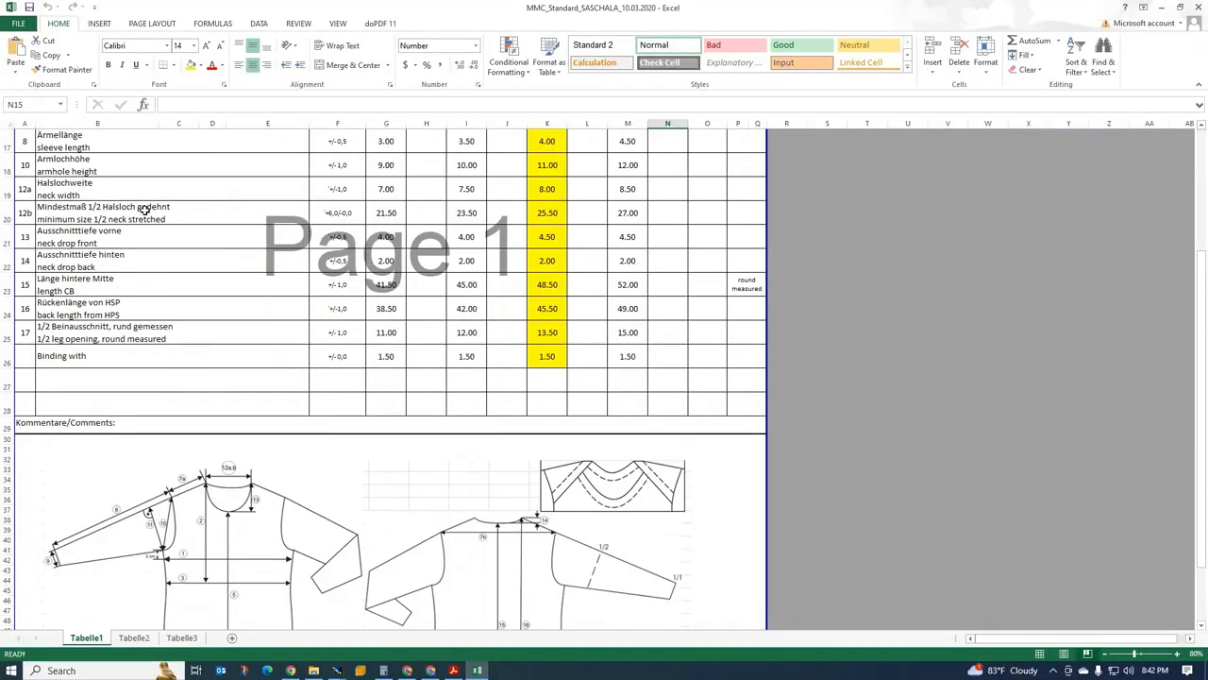
scroll(146, 210, "up", 3)
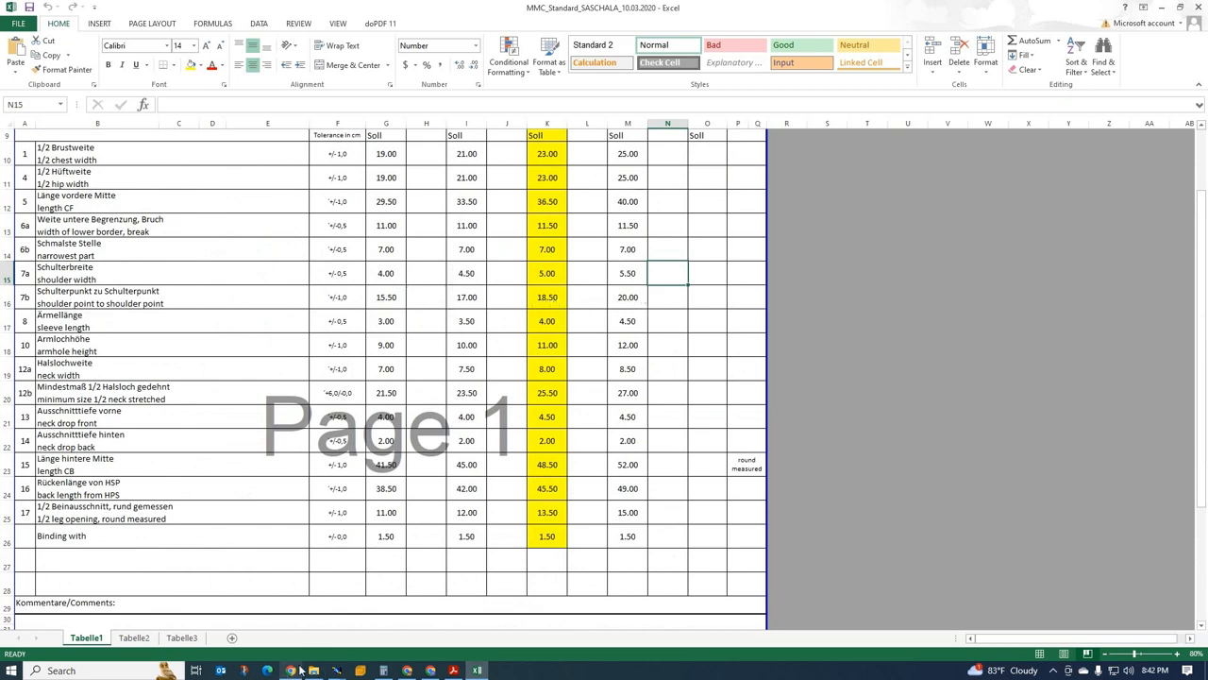
left_click(337, 670)
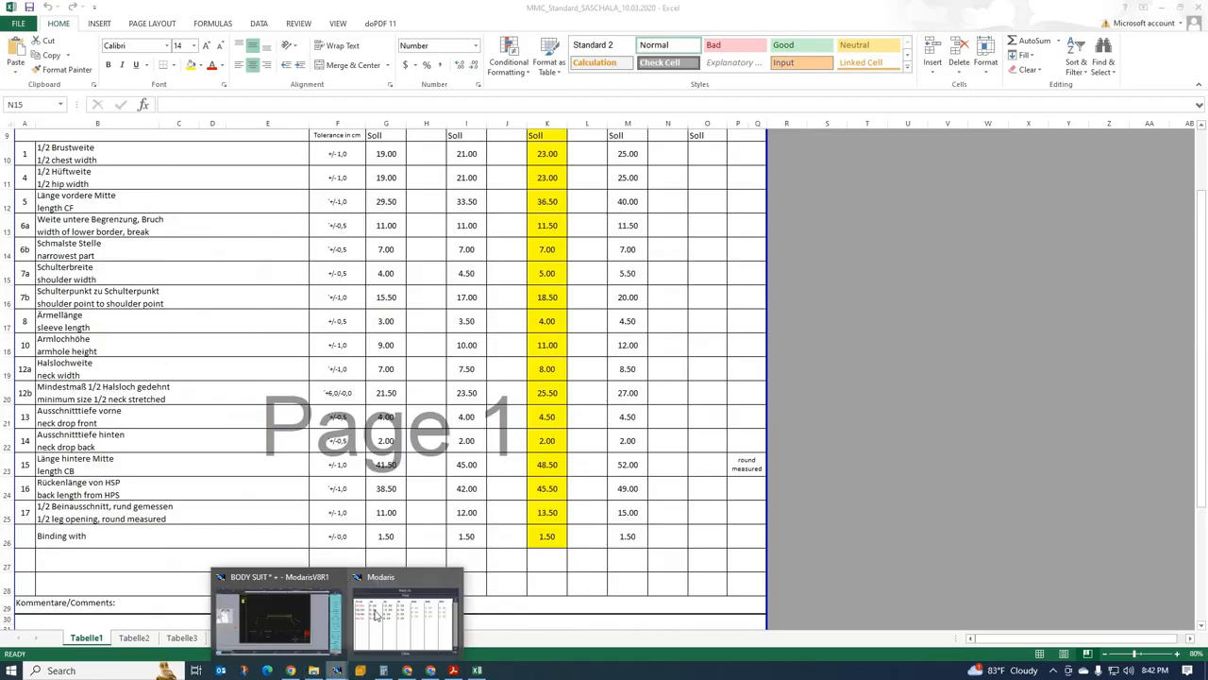
left_click(293, 614)
scroll(422, 305, "up", 3)
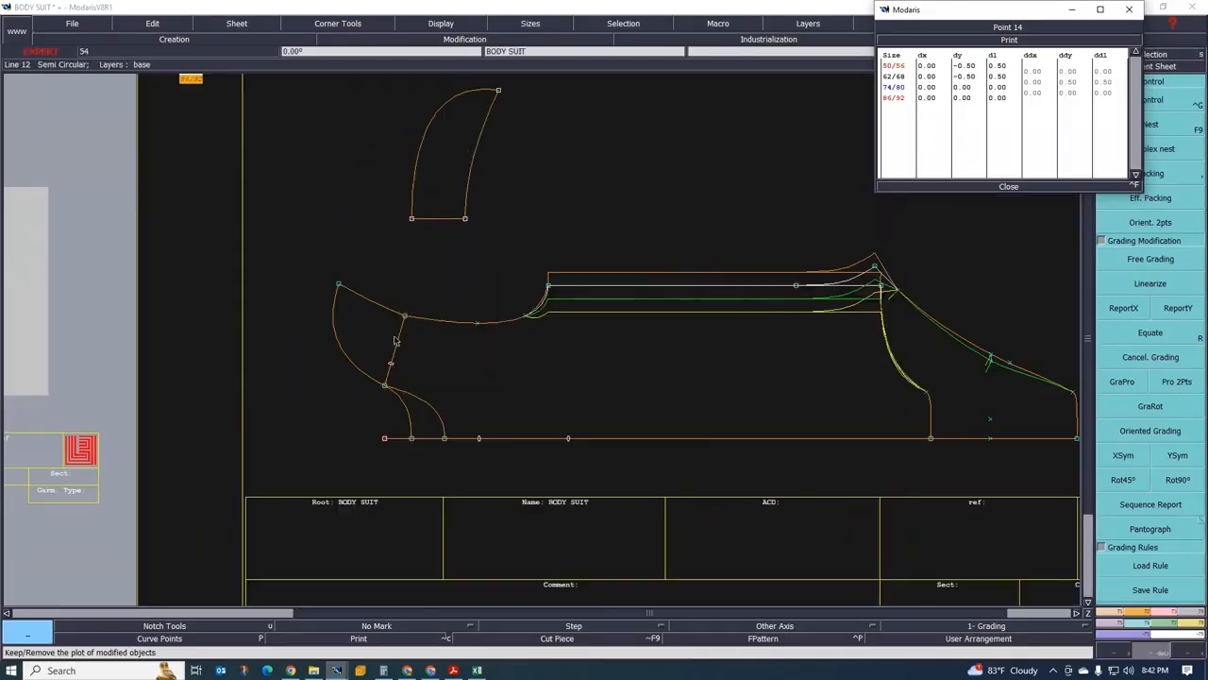
left_click(1026, 185)
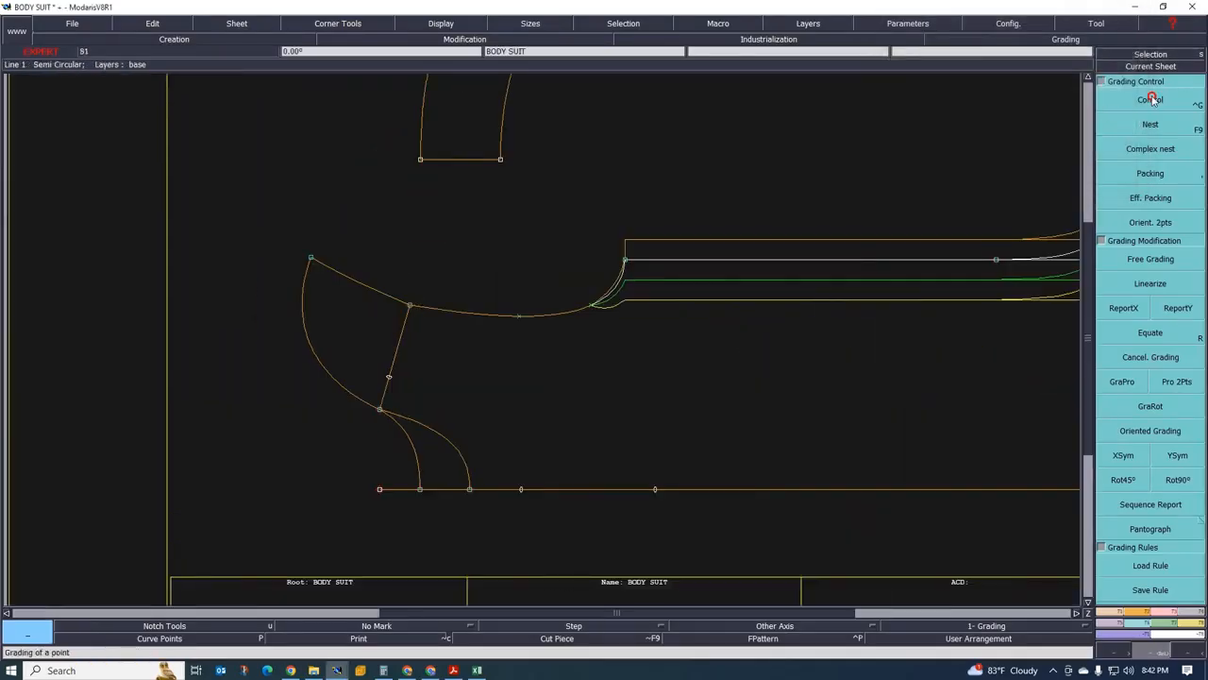
Set the shoulder point's ddy grading to 0.75 between all sizes and close its grading table
left_click(413, 307)
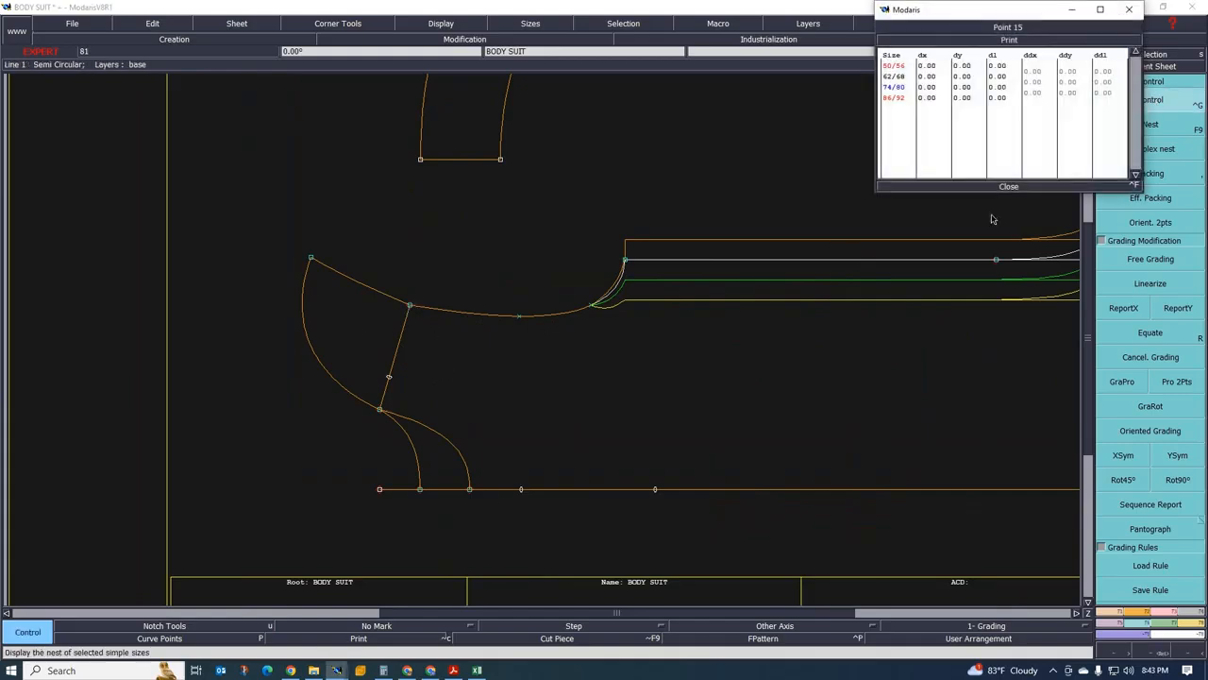
left_click_drag(1069, 69, 1071, 93)
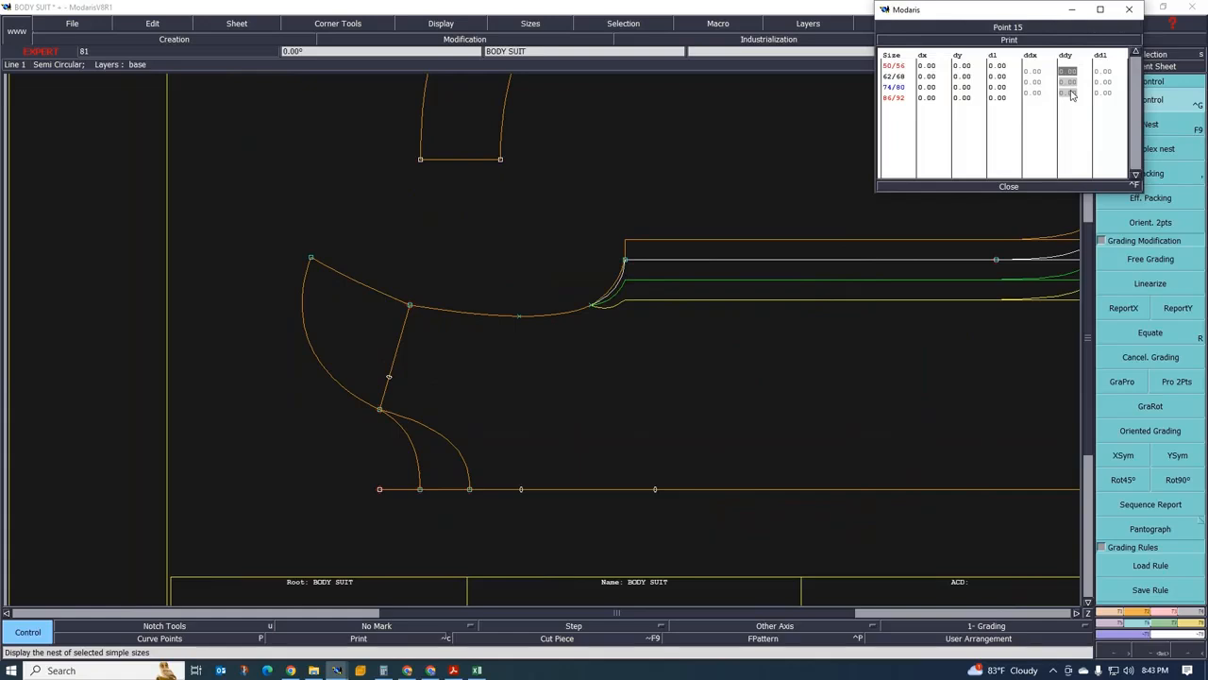
left_click(1071, 93)
left_click(1067, 72)
left_click_drag(1068, 72, 1069, 95)
type("75")
key("Return")
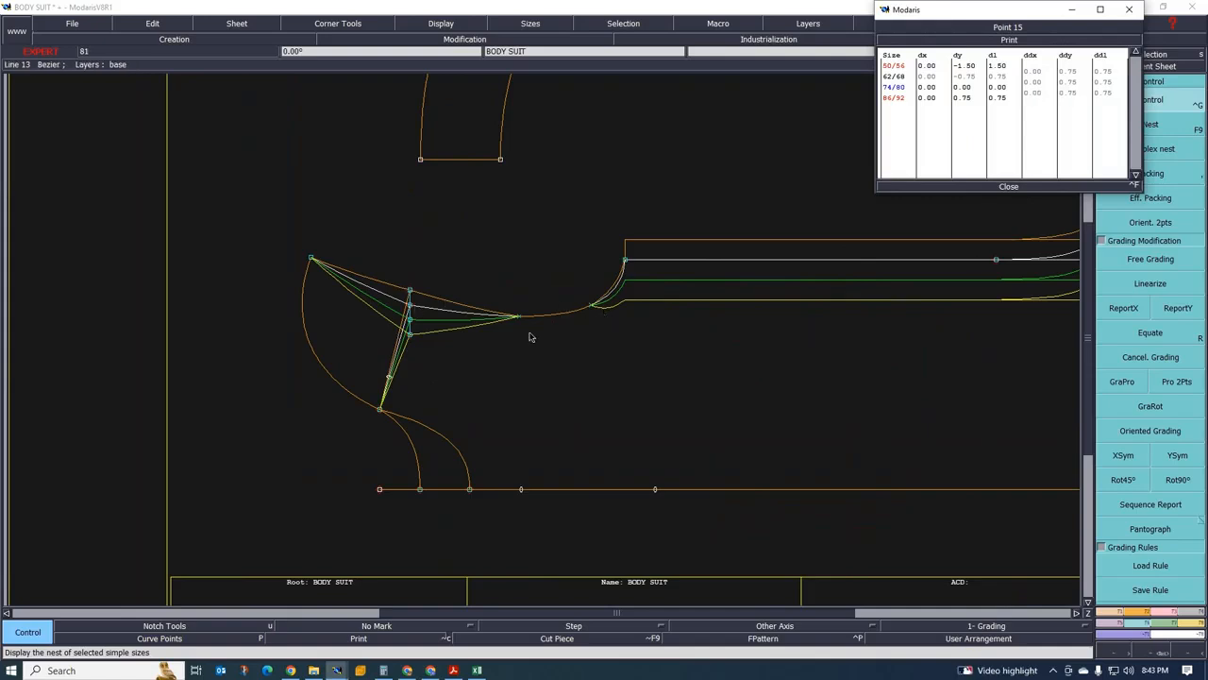
scroll(400, 331, "up", 1)
scroll(360, 330, "down", 1)
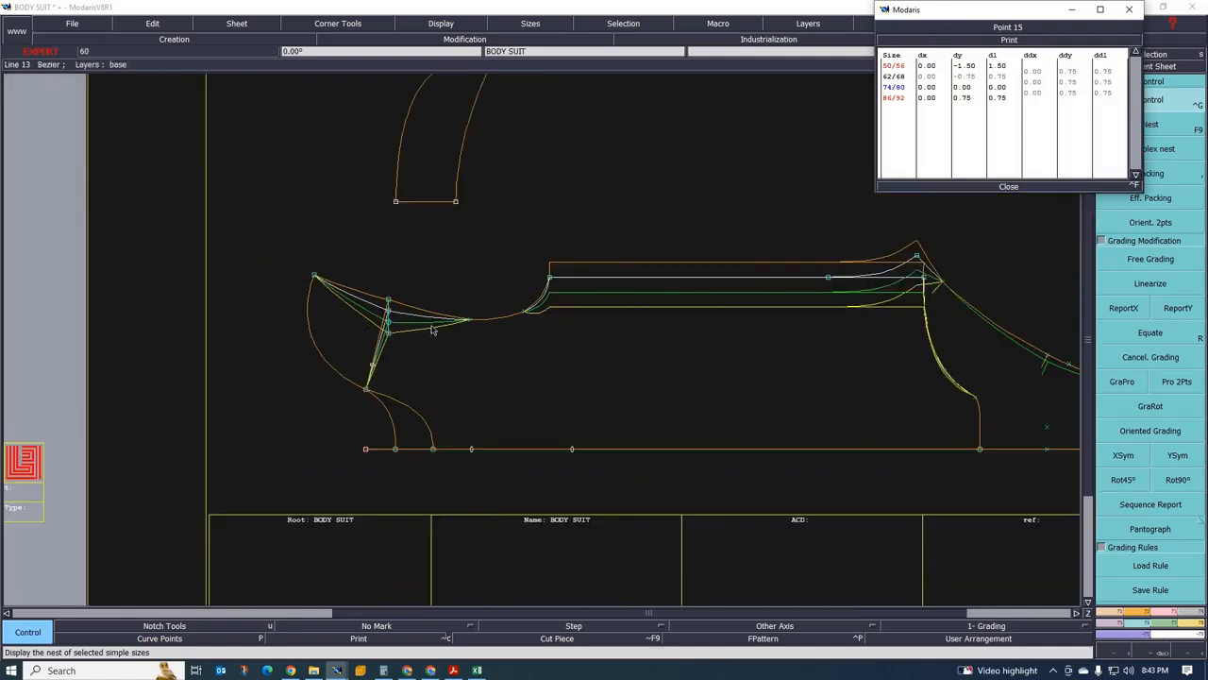
scroll(437, 328, "up", 1)
left_click(1005, 187)
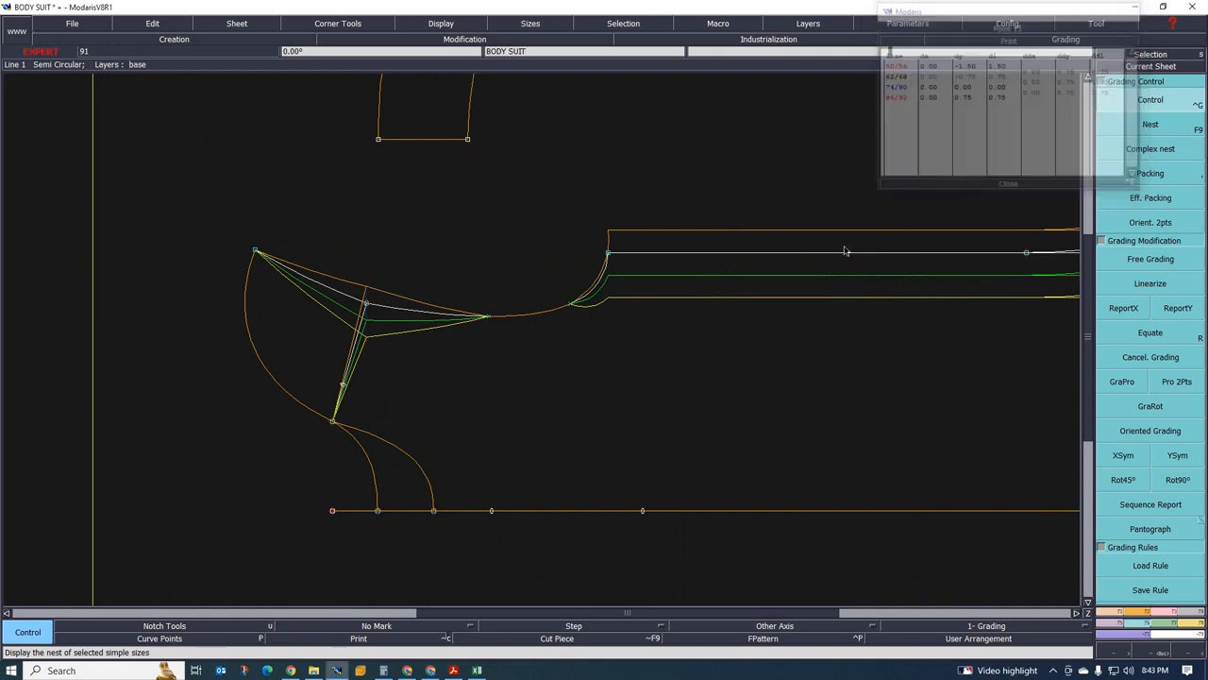
Examine the nest's graded shoulder and armhole lines up close and within the whole body suit
scroll(497, 337, "up", 1)
scroll(472, 332, "down", 2)
scroll(432, 328, "up", 2)
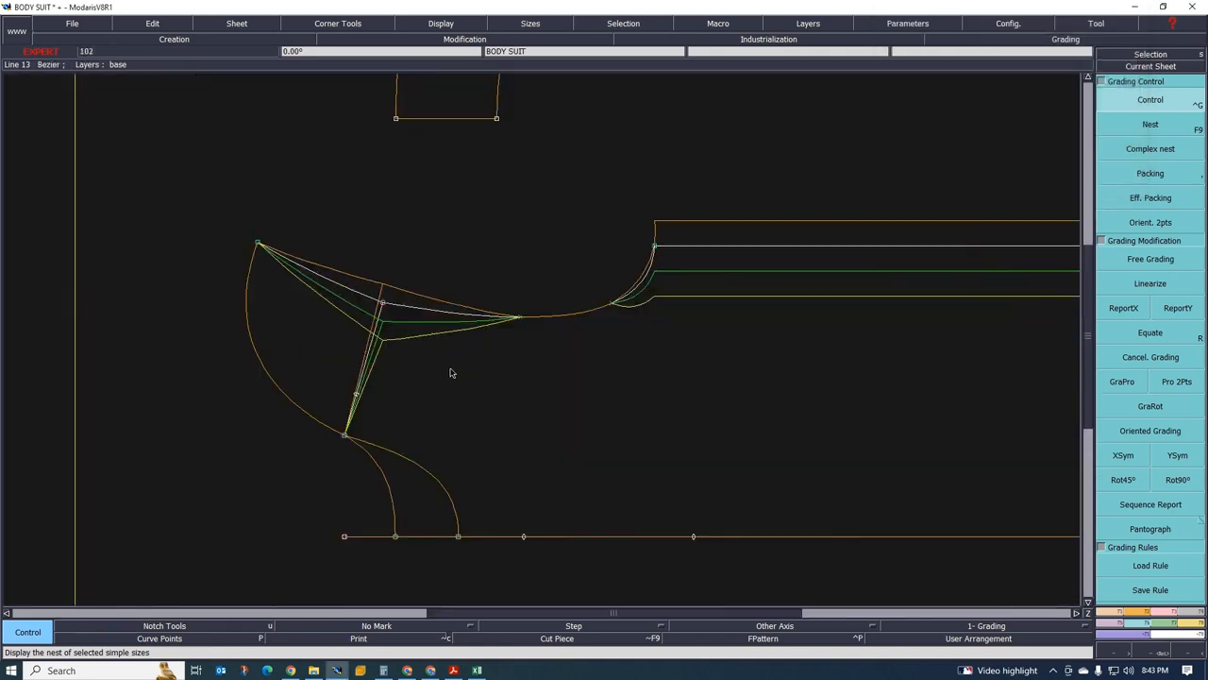
scroll(450, 372, "down", 5)
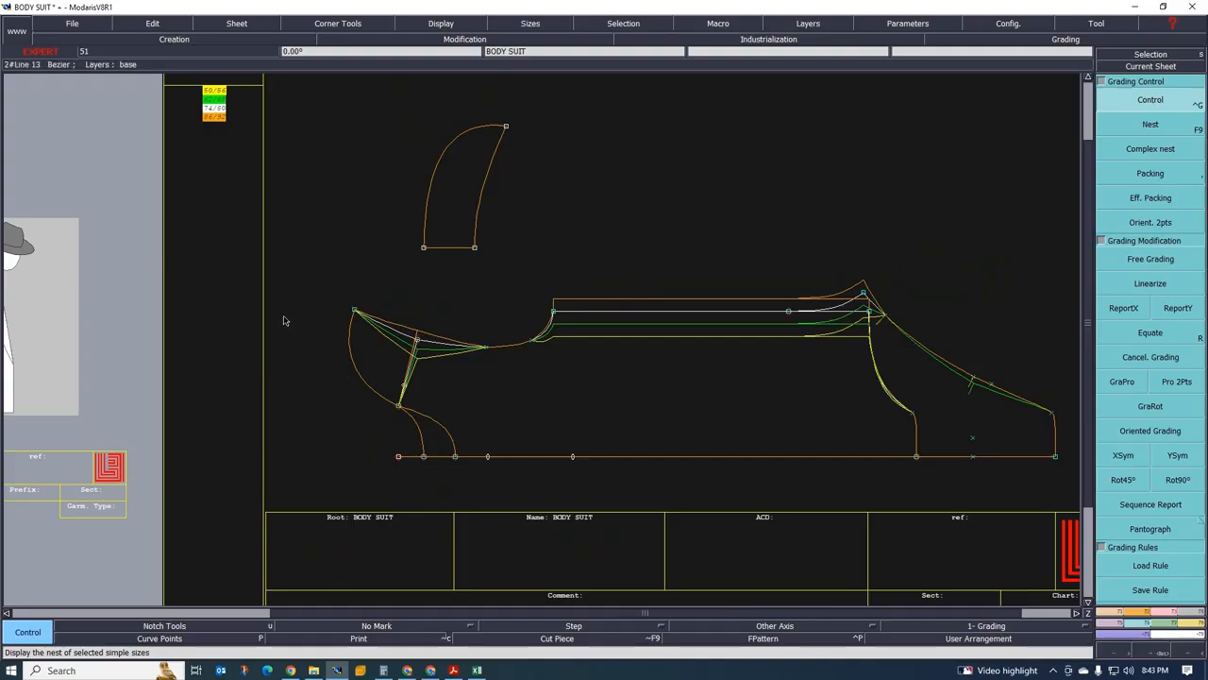
scroll(523, 397, "up", 3)
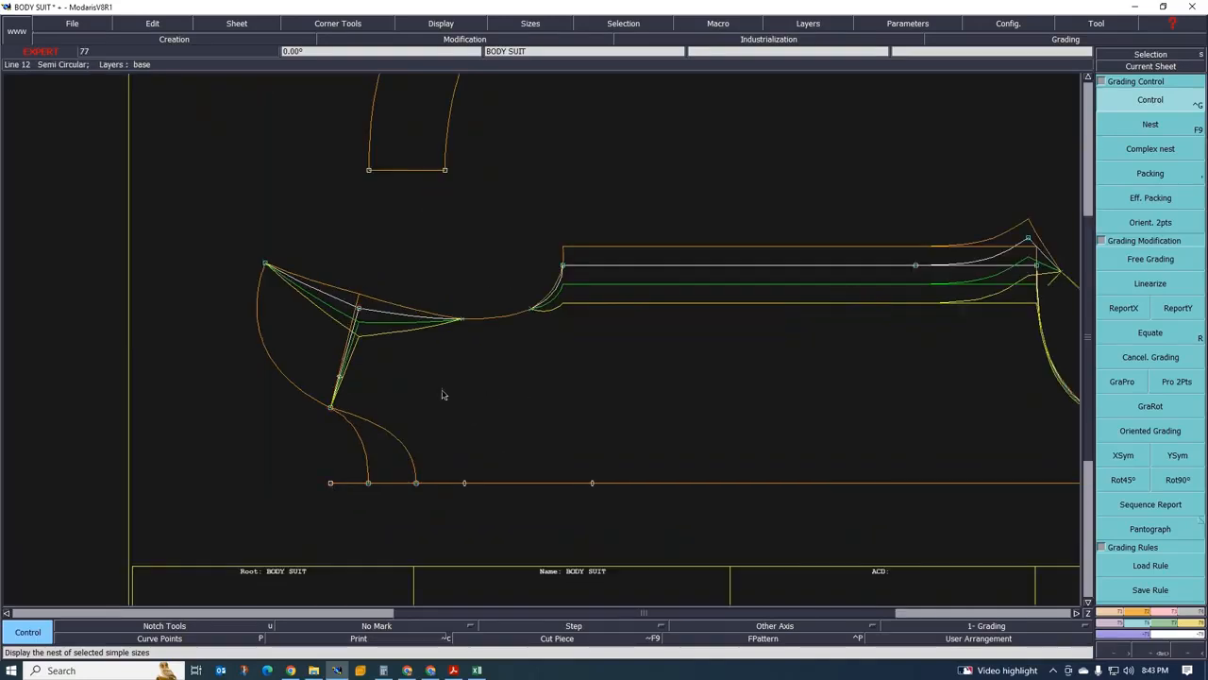
scroll(427, 392, "down", 5)
scroll(431, 373, "up", 3)
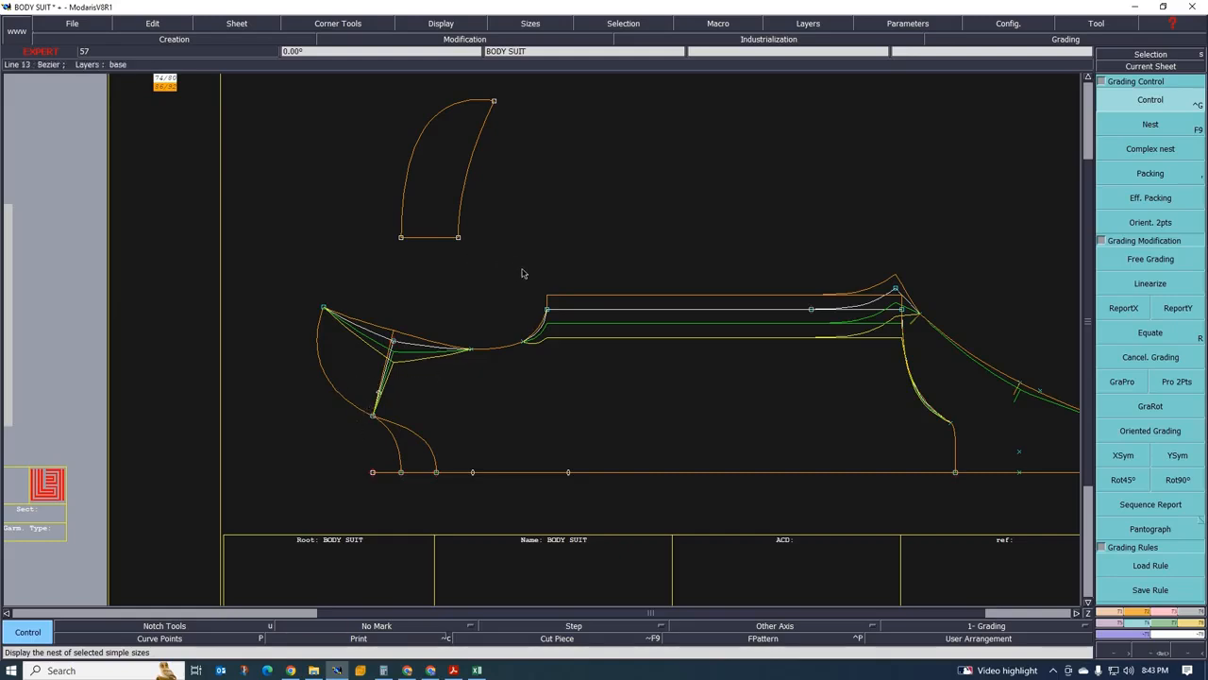
Hide the nest and mirror the outer cap sleeve curve across the shoulder line so it lands on the armhole
key("F9")
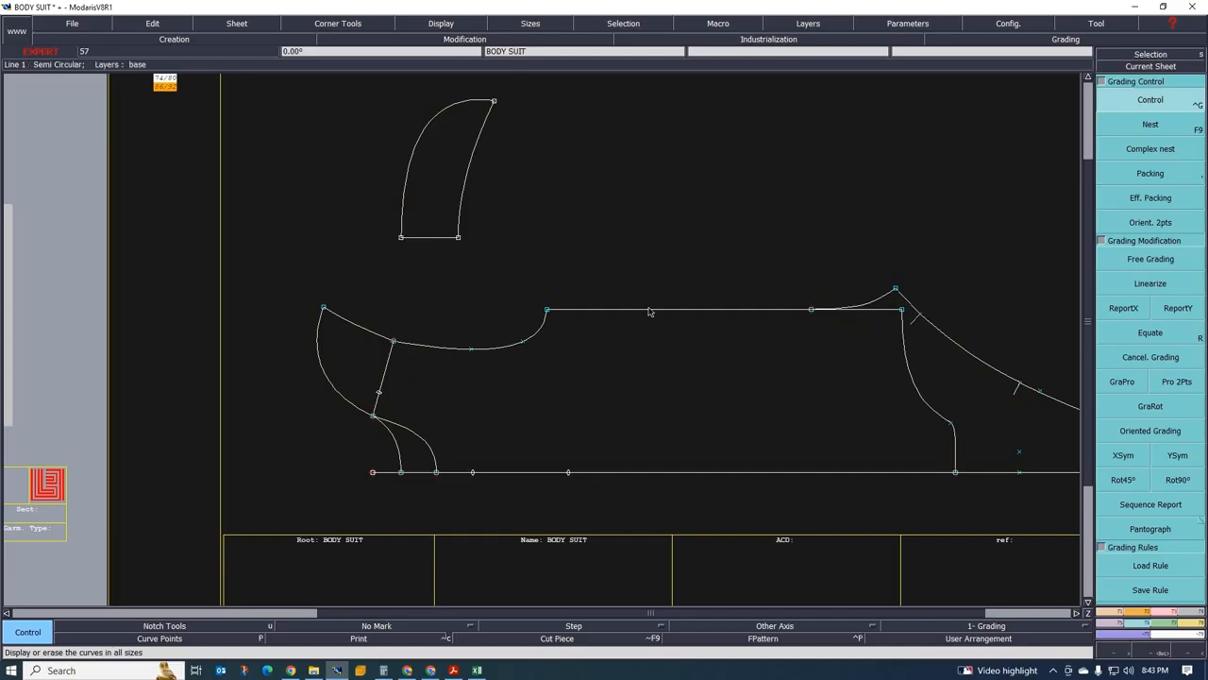
scroll(366, 357, "up", 1)
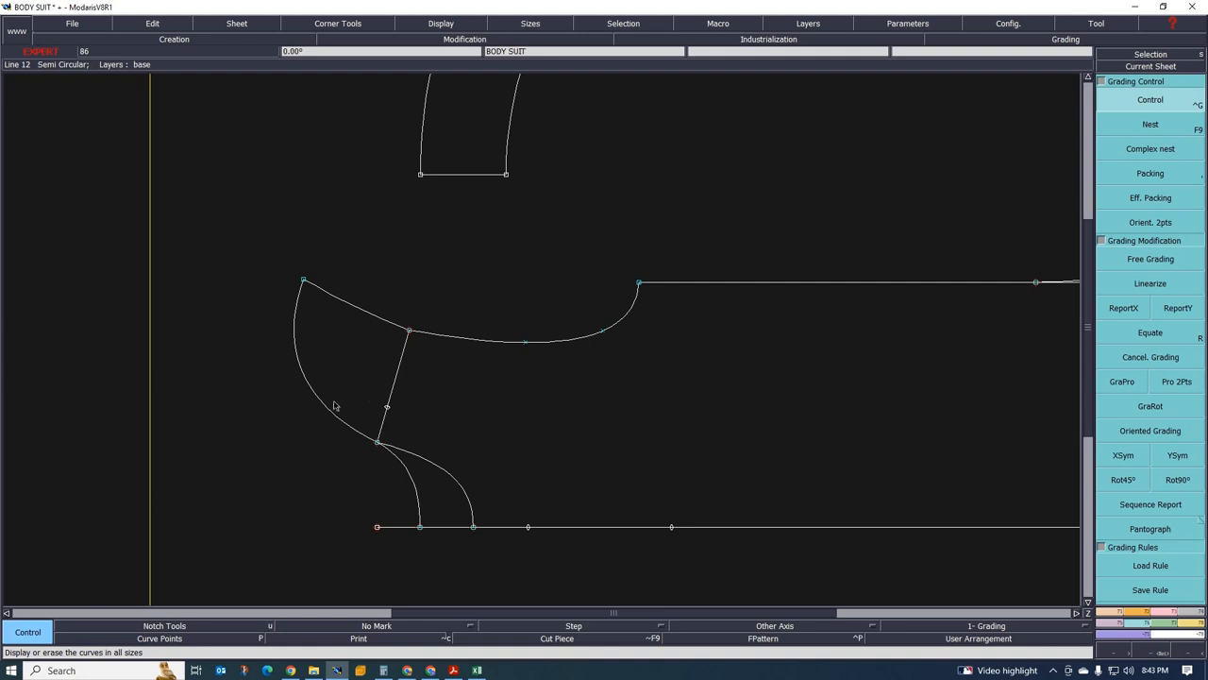
left_click(1110, 610)
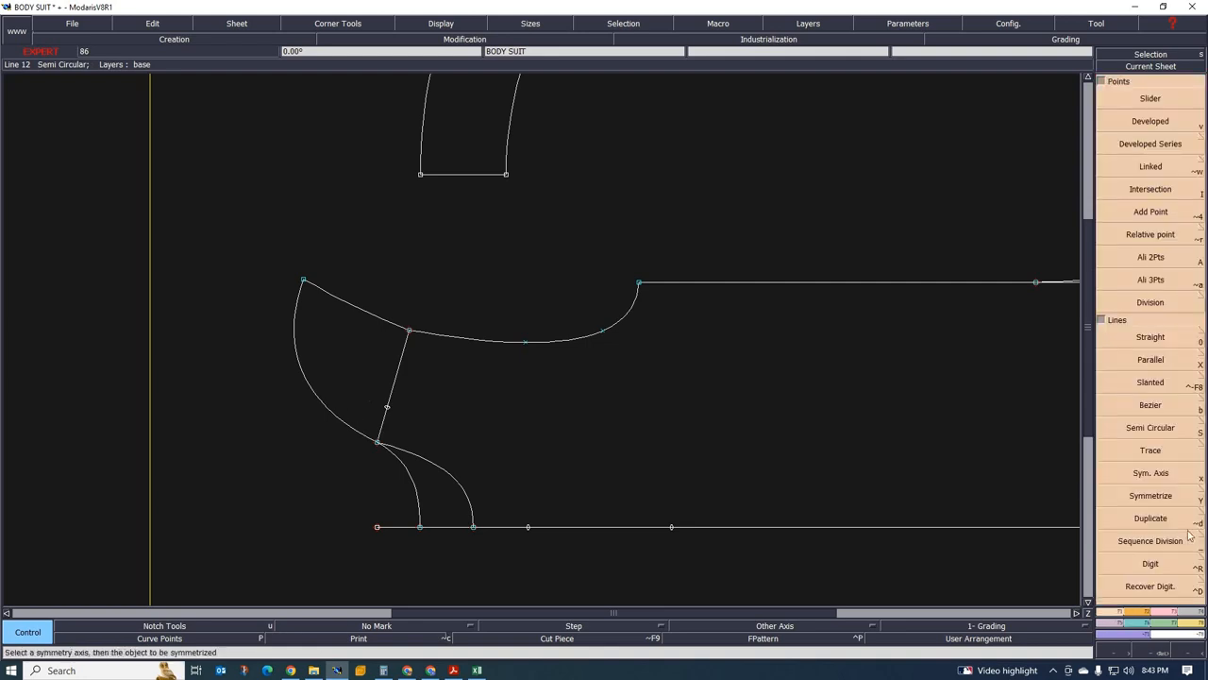
left_click(1101, 475)
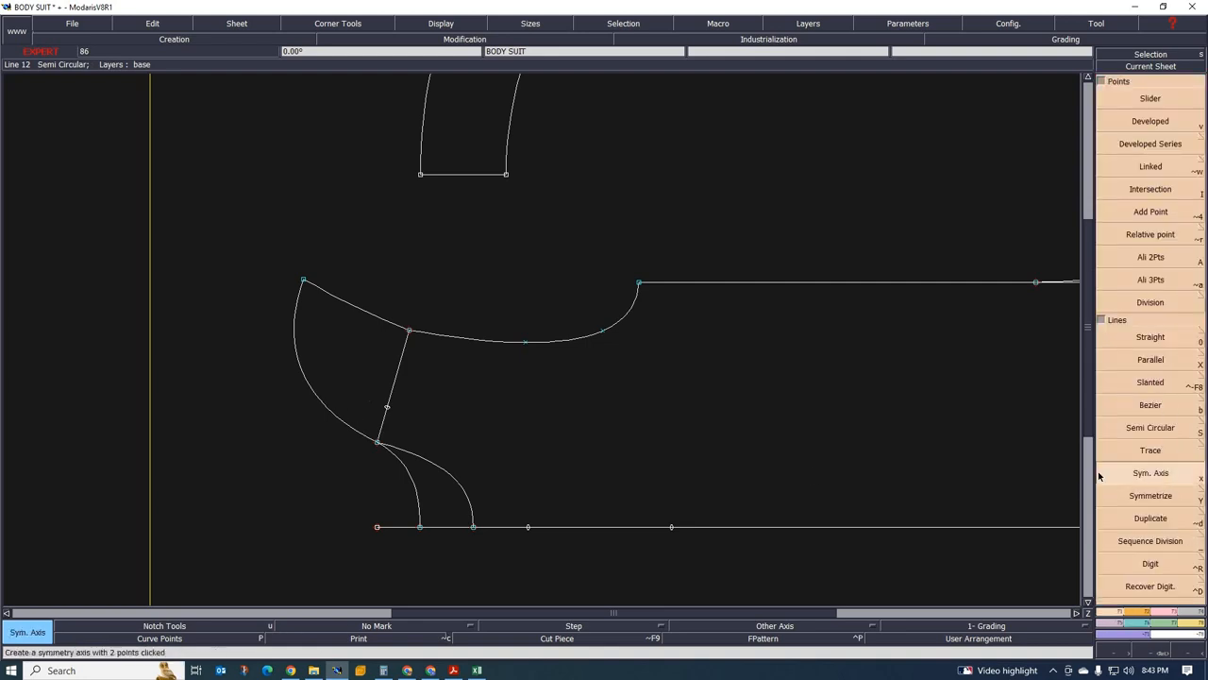
left_click(393, 385)
key("y")
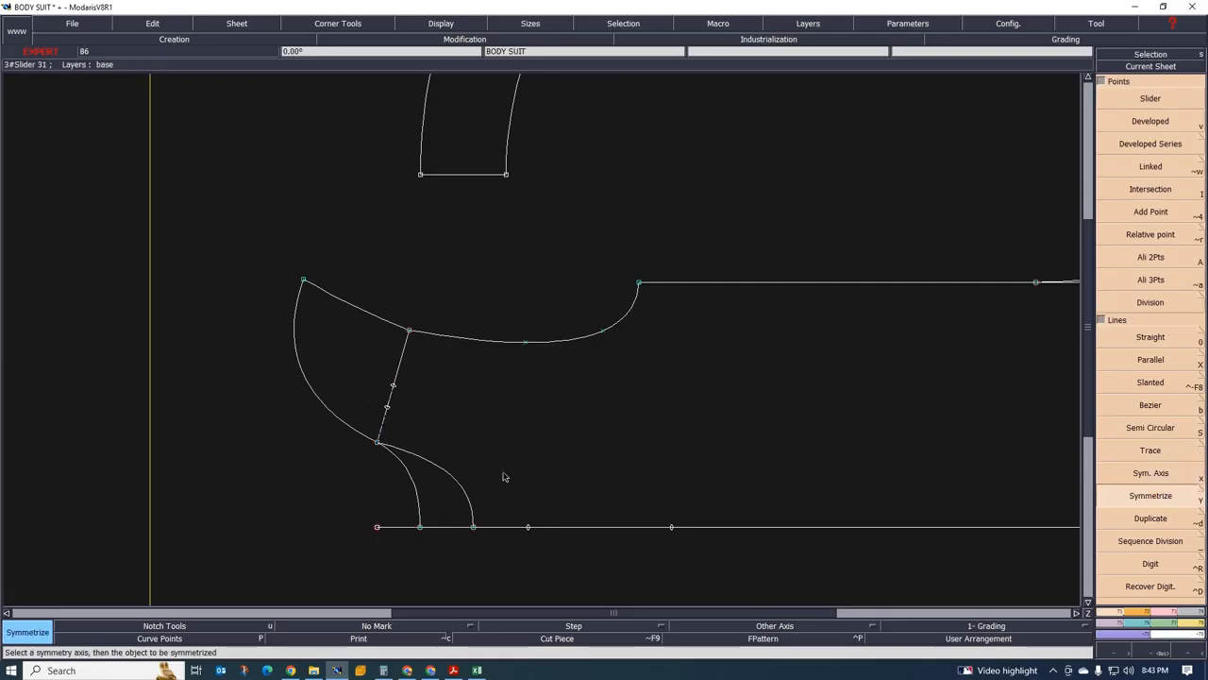
left_click(318, 402)
scroll(411, 418, "up", 1)
scroll(346, 415, "down", 1)
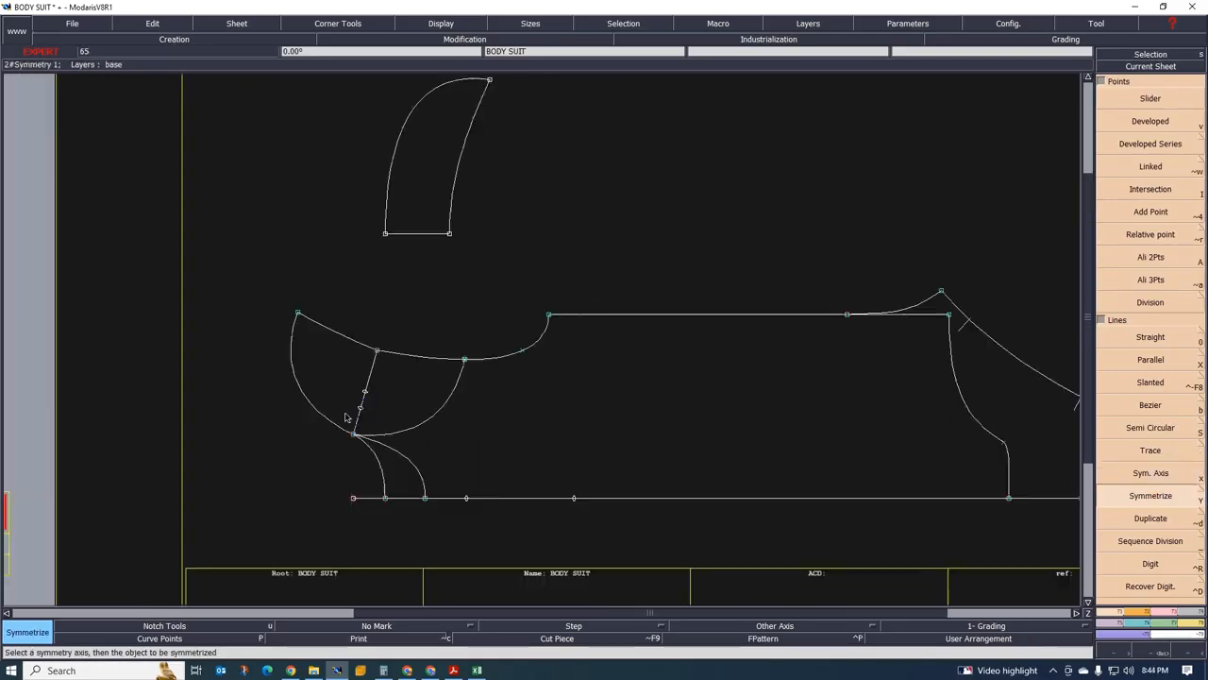
Delete the original outer sleeve curve and the line joining its tip to the shoulder point
scroll(426, 410, "up", 1)
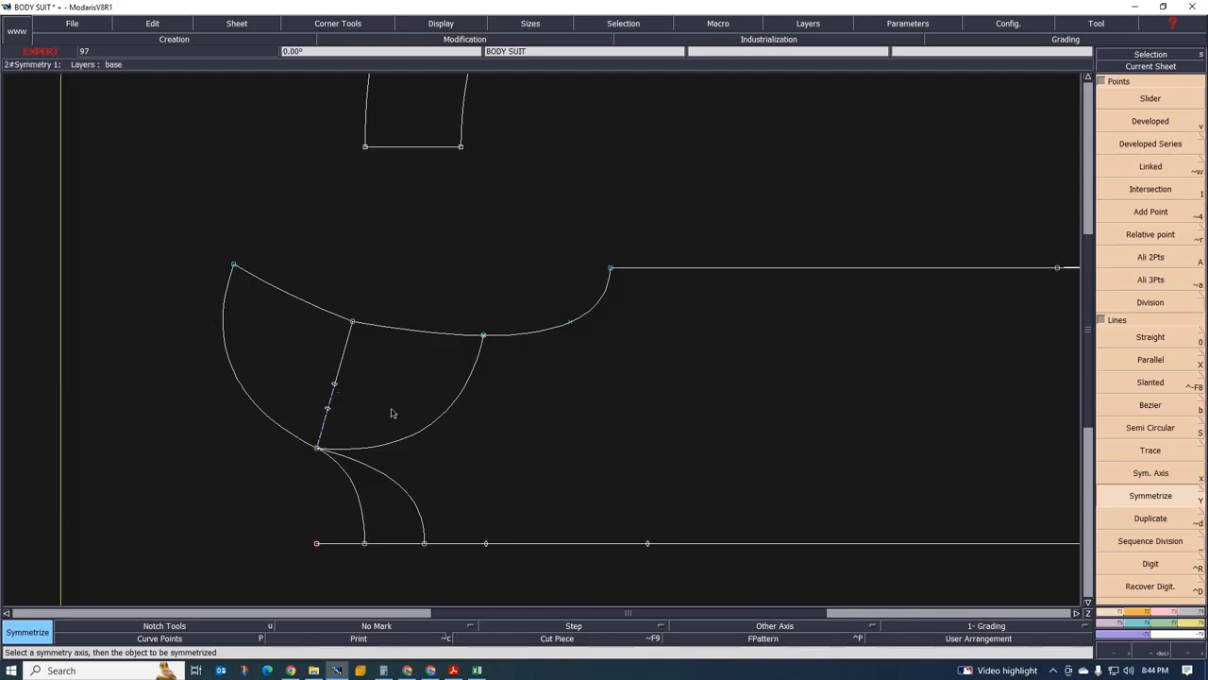
scroll(476, 396, "down", 2)
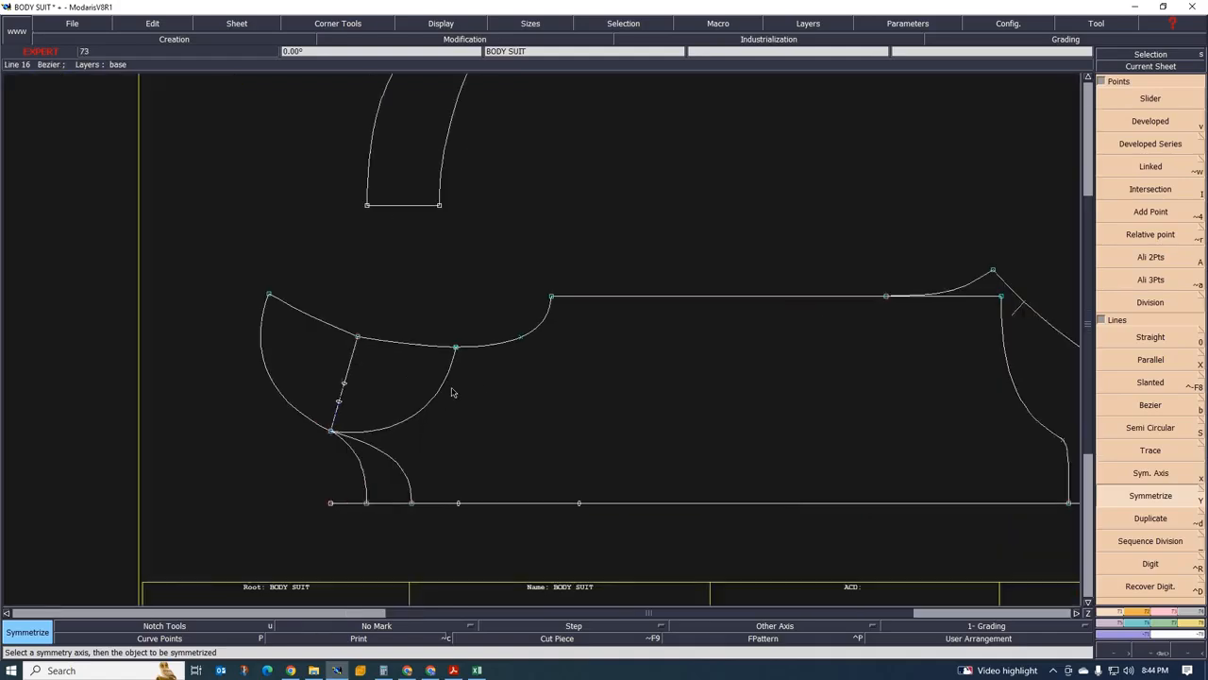
scroll(476, 397, "down", 3)
scroll(448, 397, "up", 1)
scroll(363, 400, "up", 5)
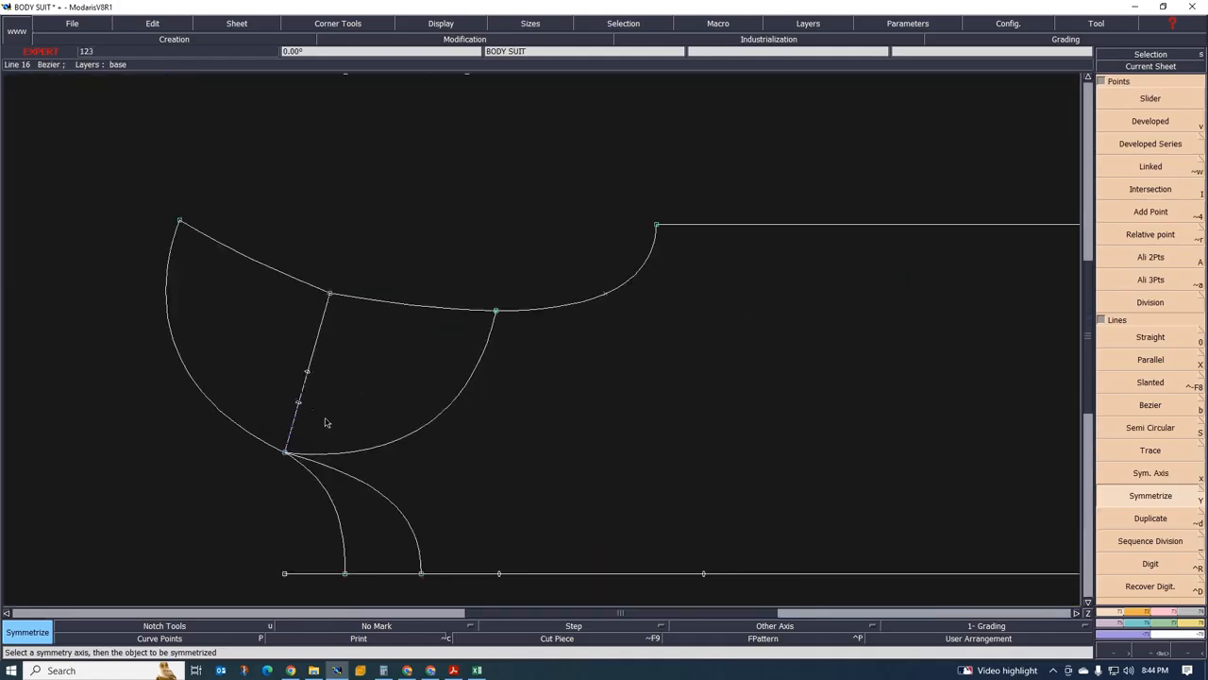
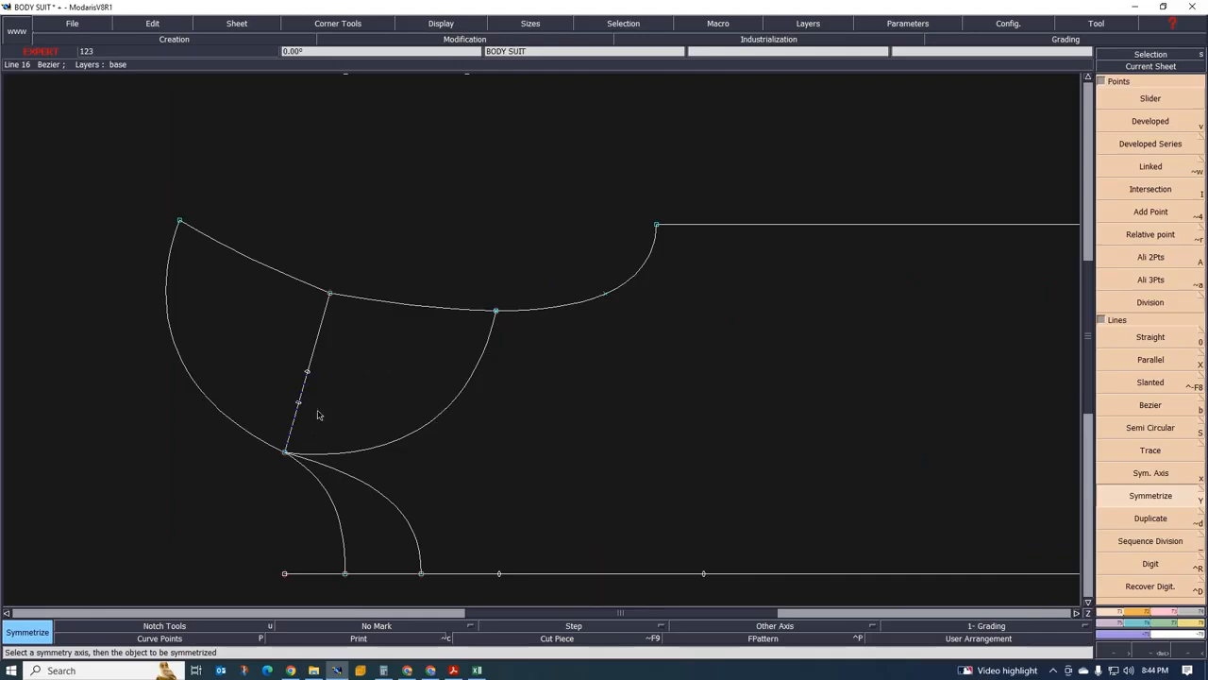
key("Delete")
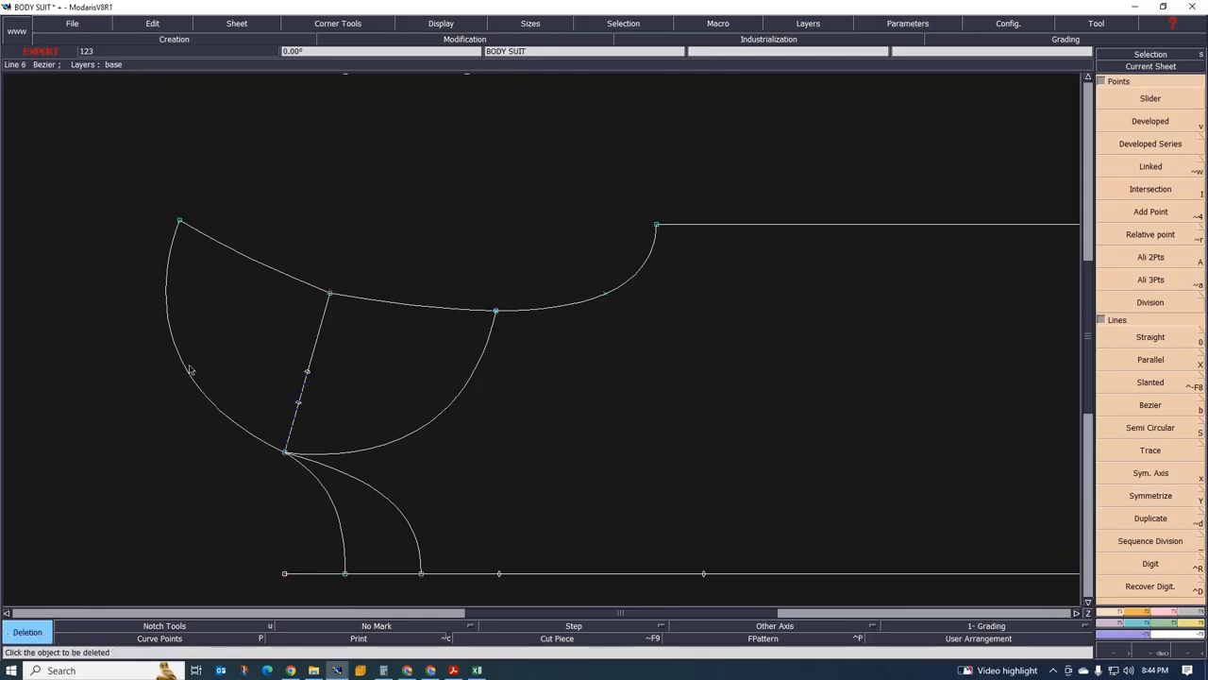
left_click(180, 362)
left_click(216, 248)
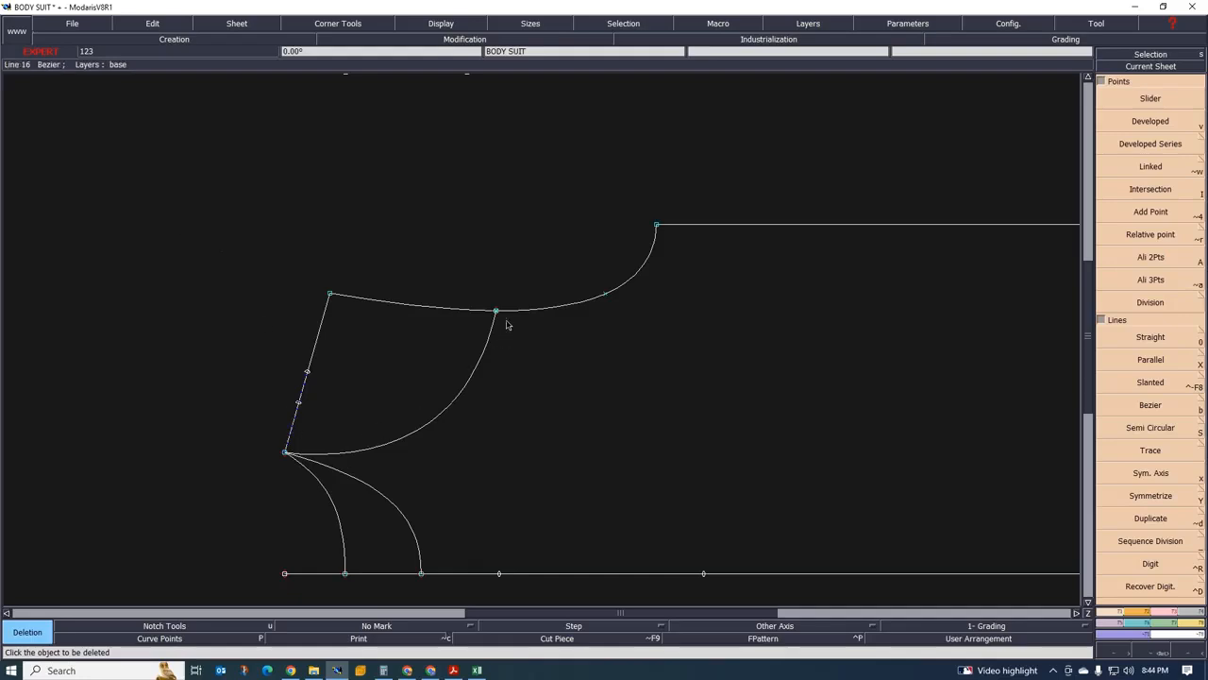
Attach the mirrored curve's end point to the armhole curve
scroll(495, 317, "up", 3)
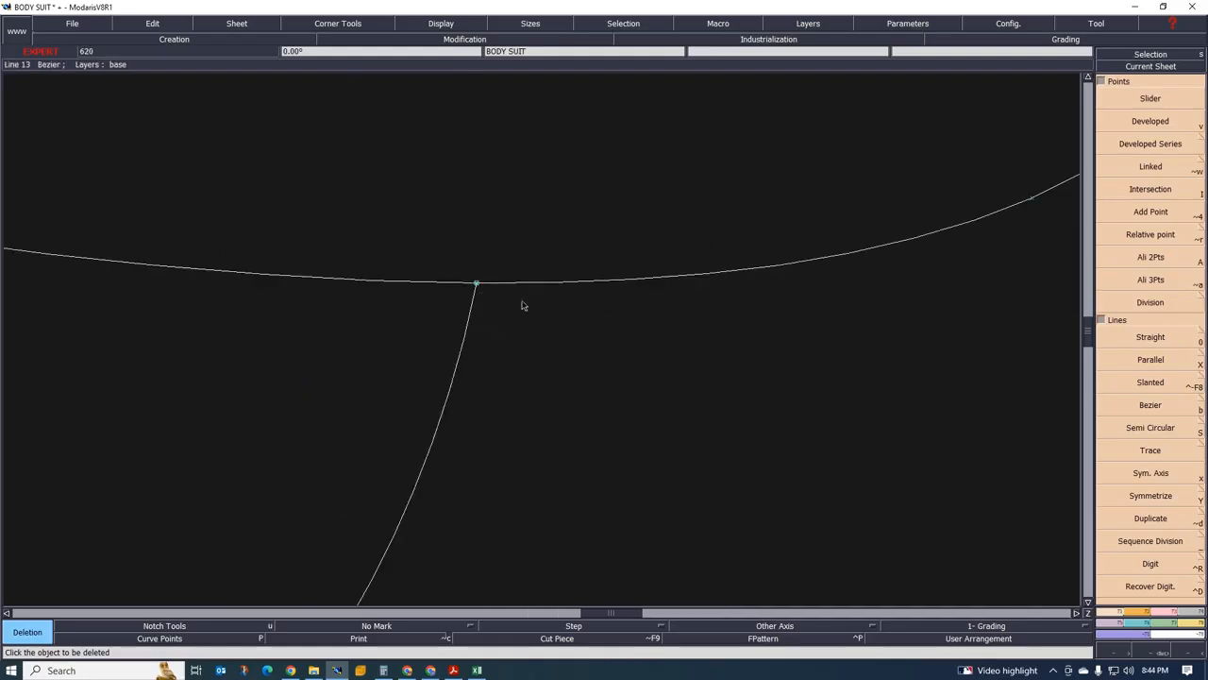
left_click(1166, 615)
left_click(1123, 343)
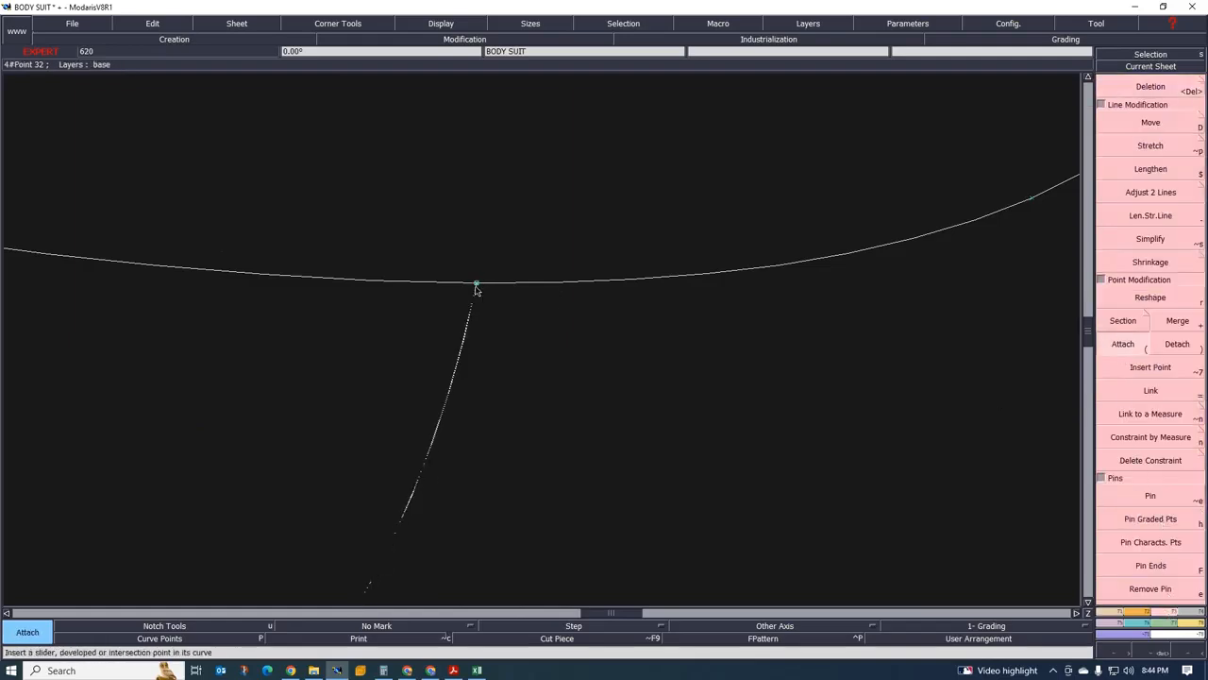
scroll(531, 258, "down", 2)
scroll(428, 319, "down", 3)
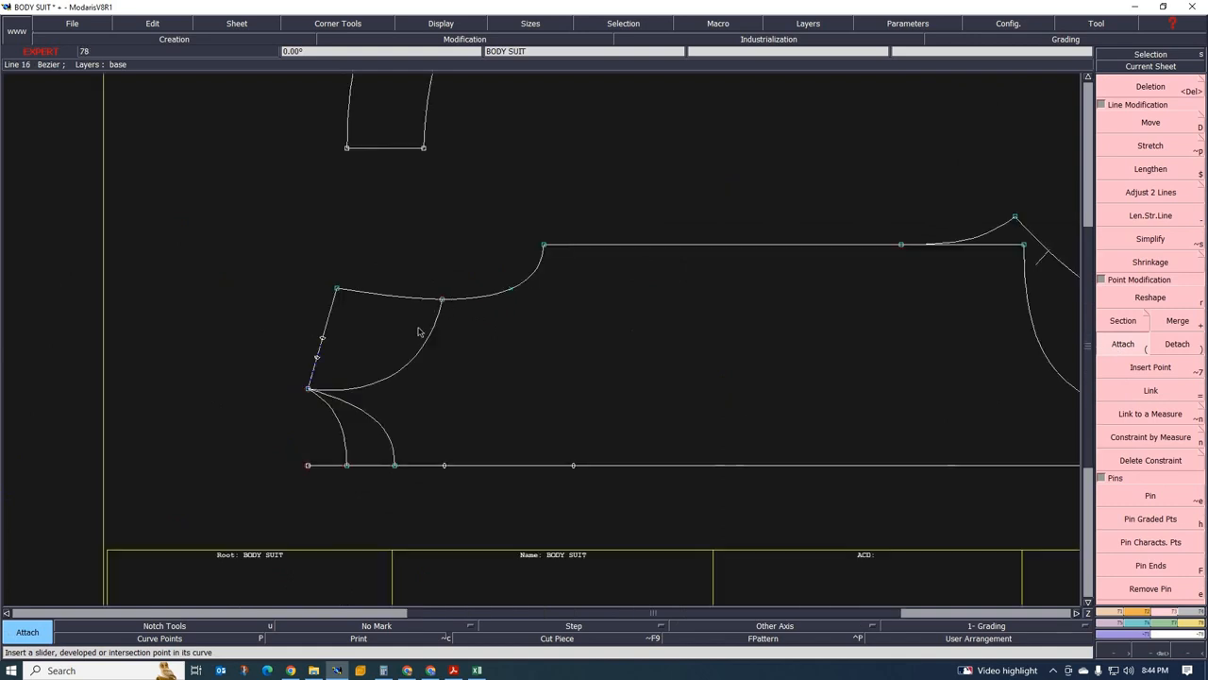
Display all sizes and copy the shoulder point's Y grading to the attached point on the armhole with ReportY
key("F10")
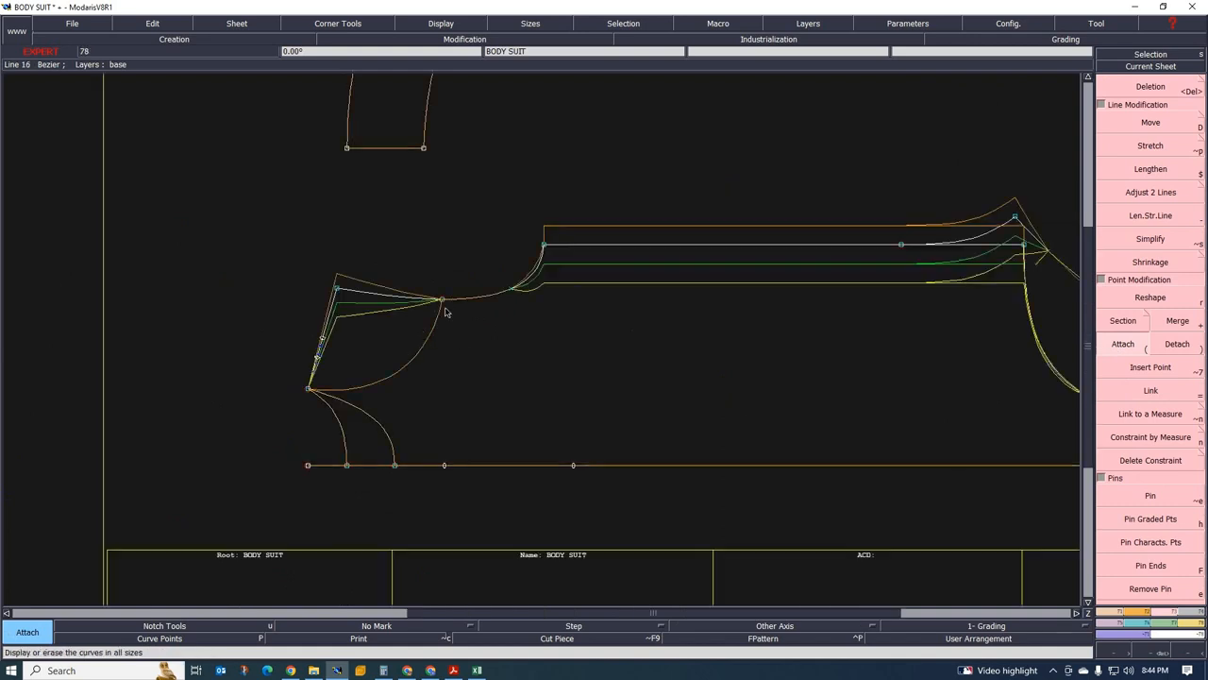
scroll(363, 297, "up", 2)
scroll(312, 401, "down", 2)
scroll(318, 383, "up", 1)
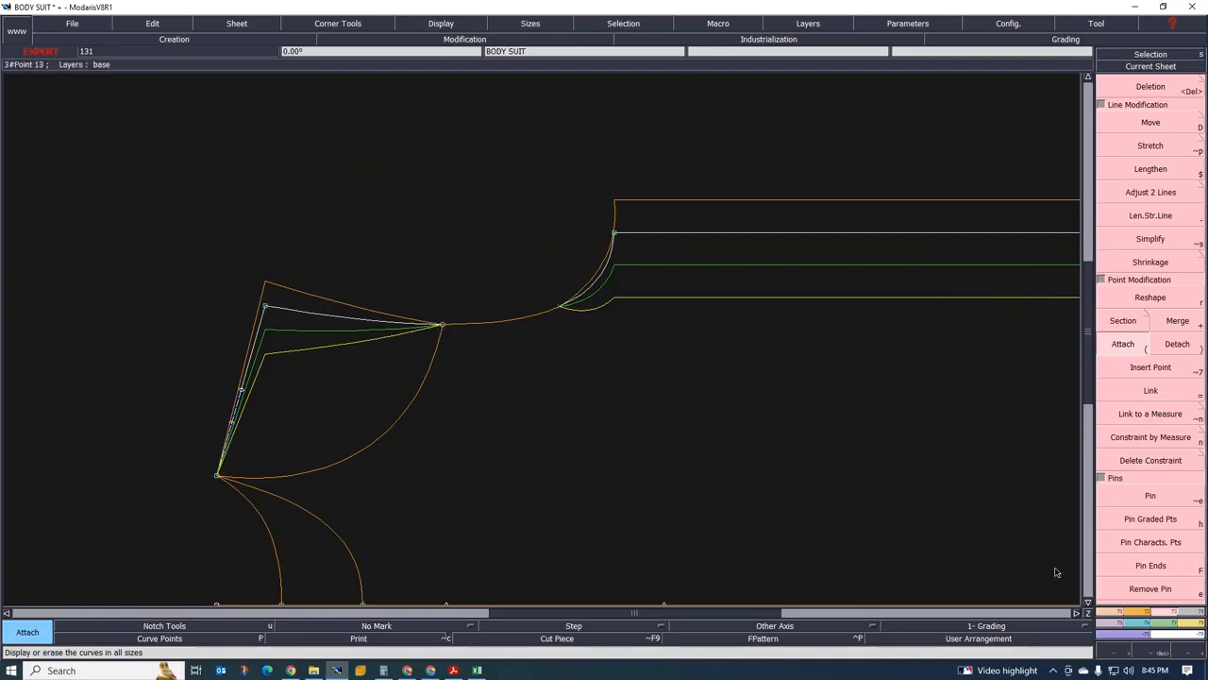
left_click(1139, 625)
left_click(1153, 100)
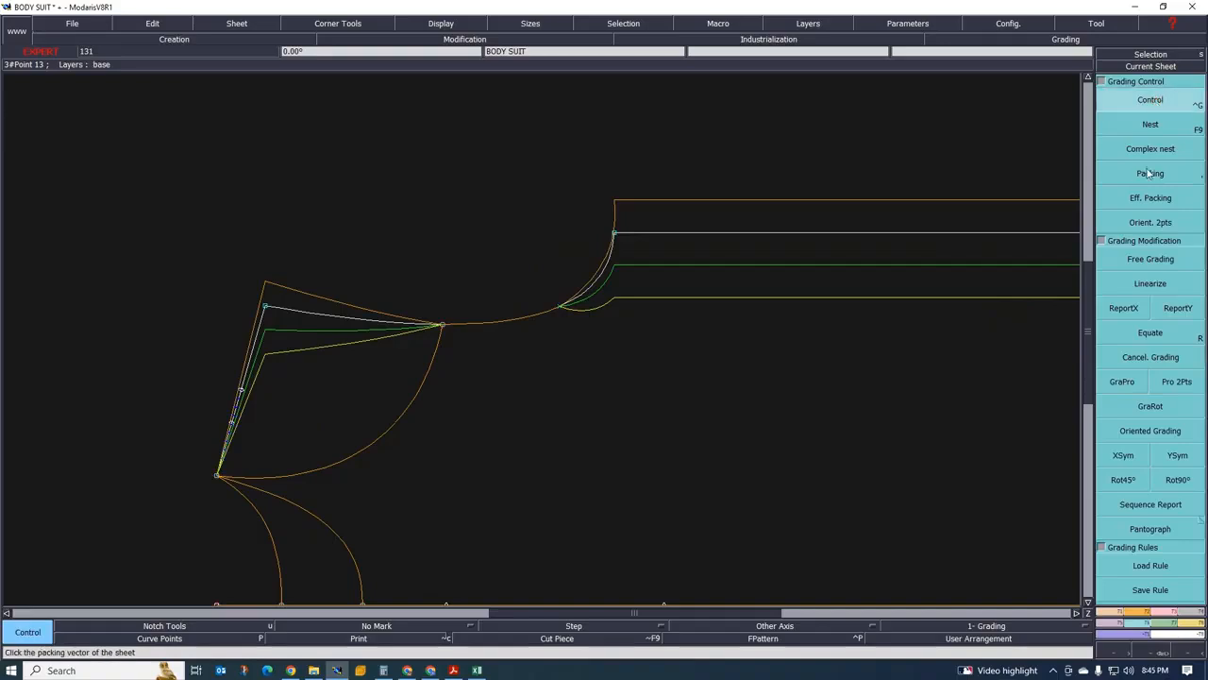
left_click(1178, 307)
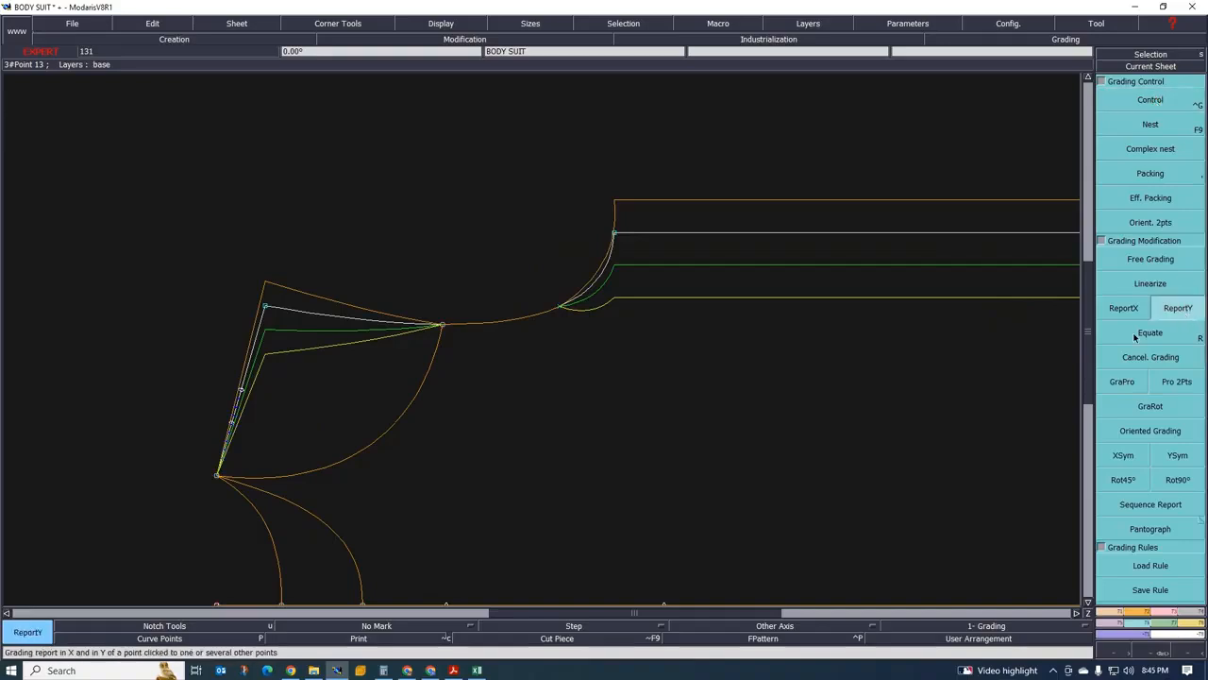
left_click(266, 310)
left_click(442, 327)
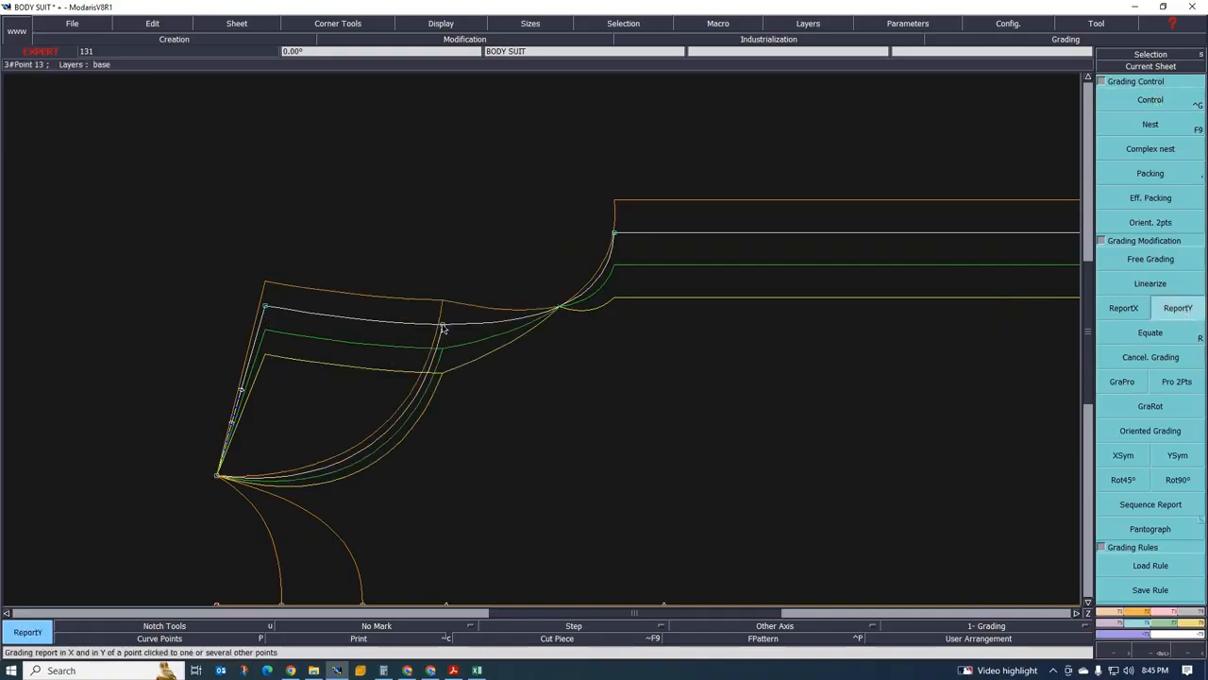
Examine the graded armhole lines of all sizes around the ungraded curve point near the underarm
scroll(475, 346, "down", 2)
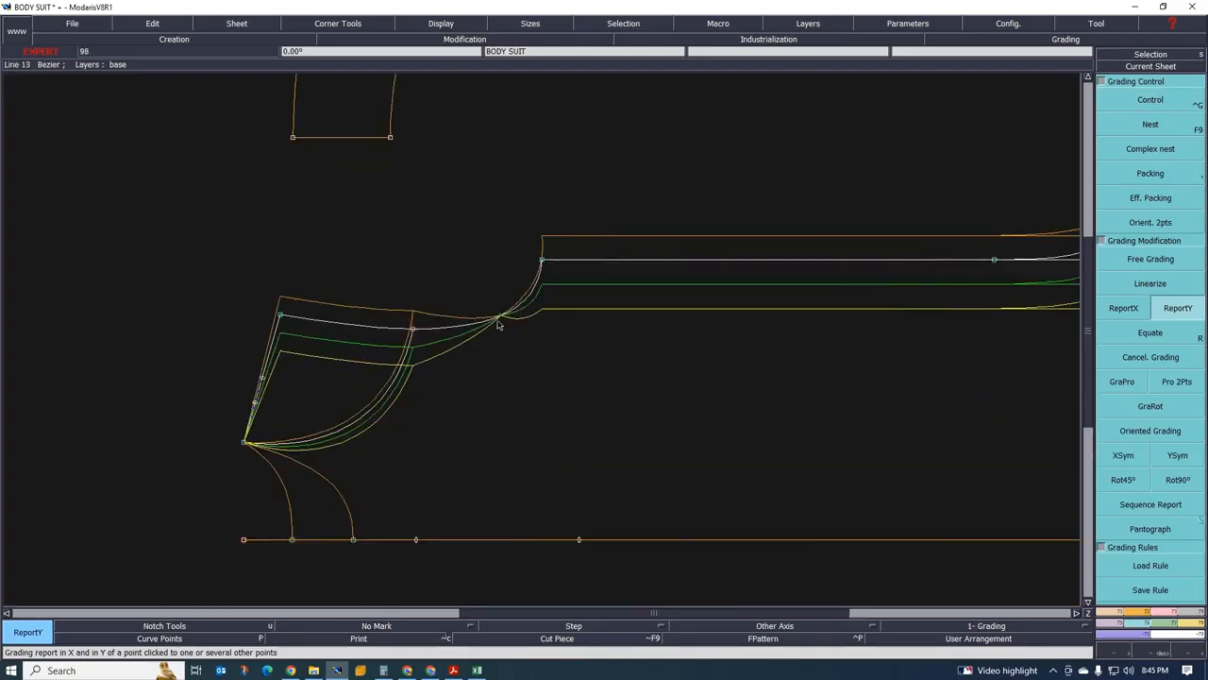
scroll(498, 325, "up", 2)
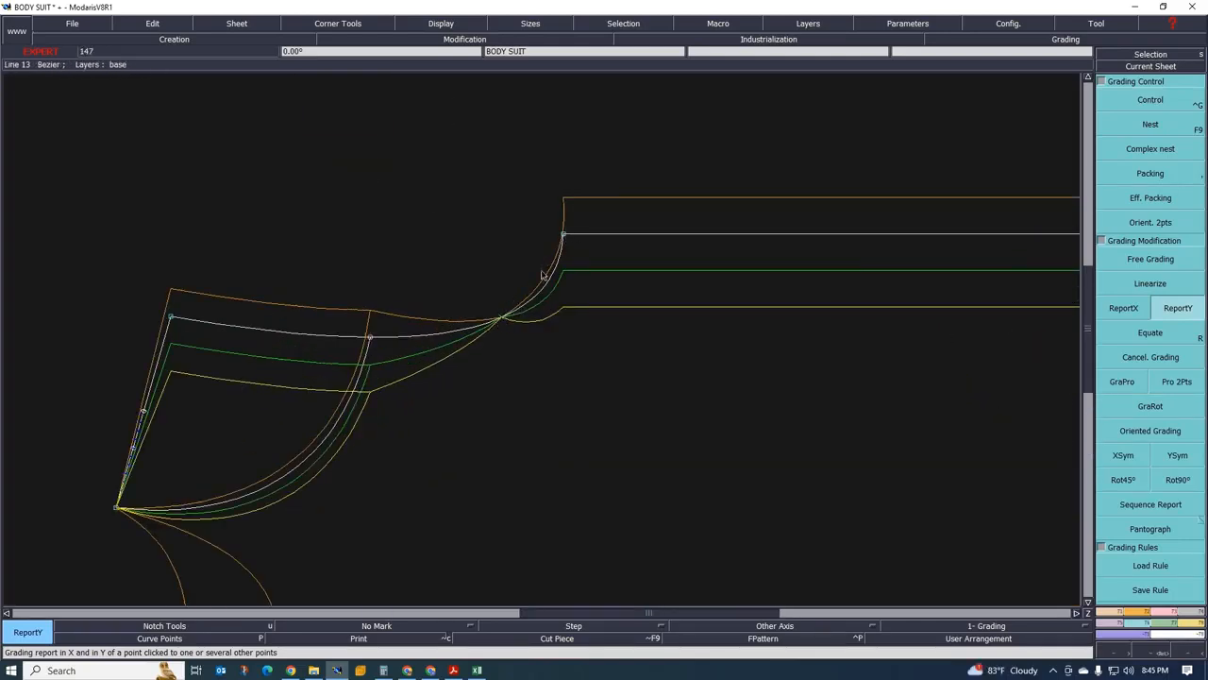
scroll(499, 324, "up", 1)
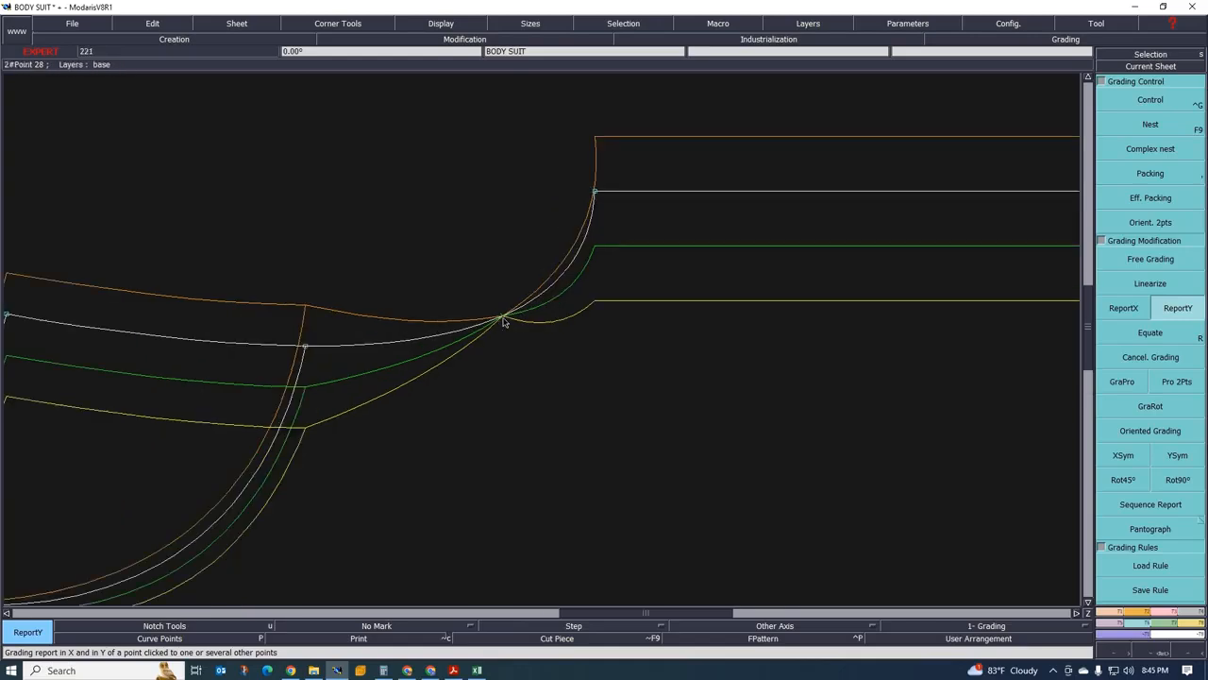
scroll(494, 324, "down", 2)
scroll(505, 325, "up", 2)
scroll(505, 327, "up", 2)
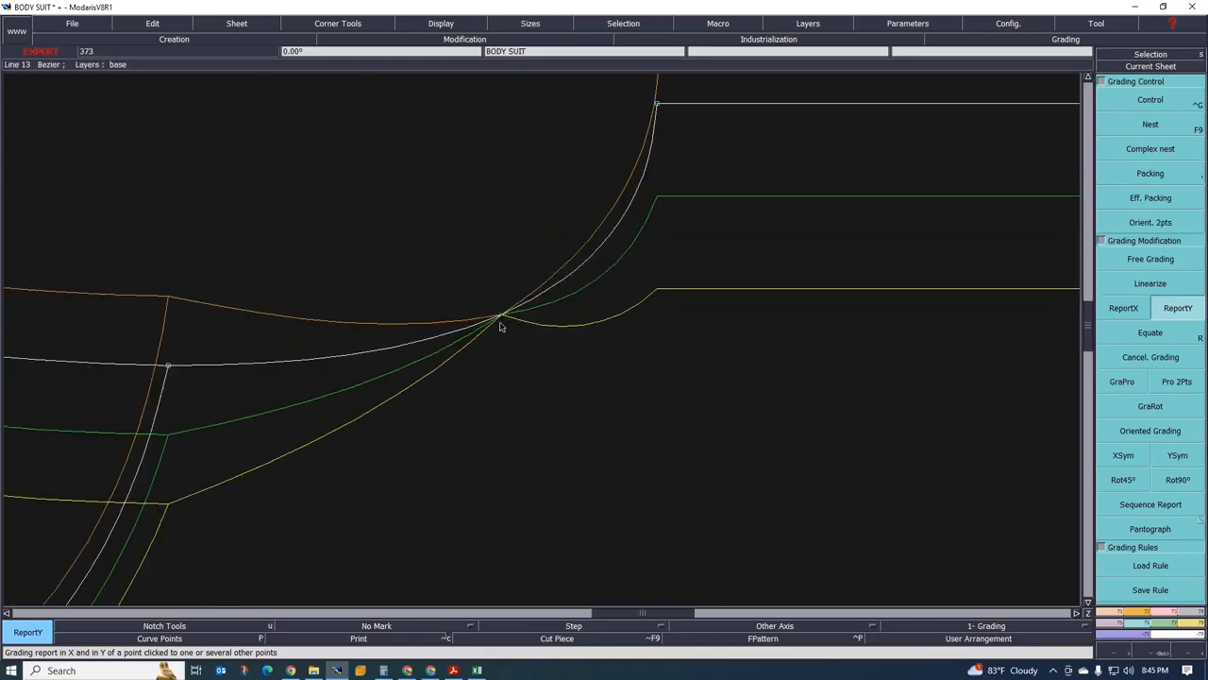
scroll(500, 326, "down", 2)
scroll(494, 325, "up", 1)
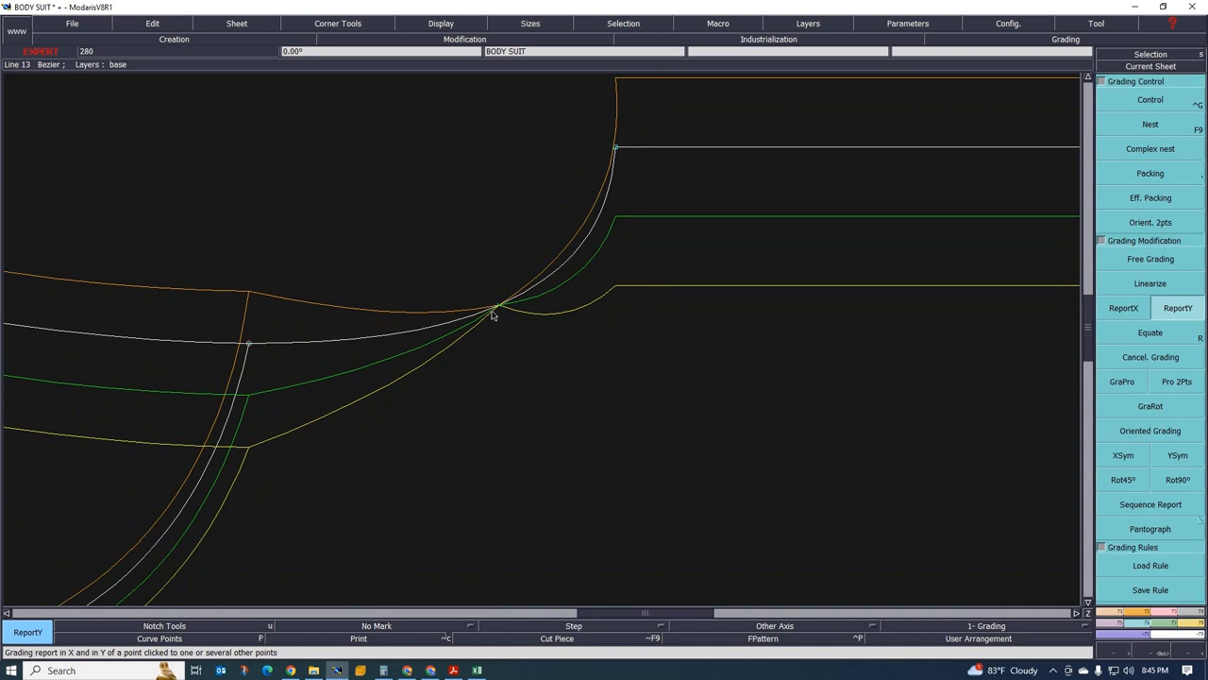
Try deleting the ungraded curve point on the lower armhole, check the nested lines, and undo the deletion
key("Delete")
left_click(494, 313)
scroll(470, 350, "down", 1)
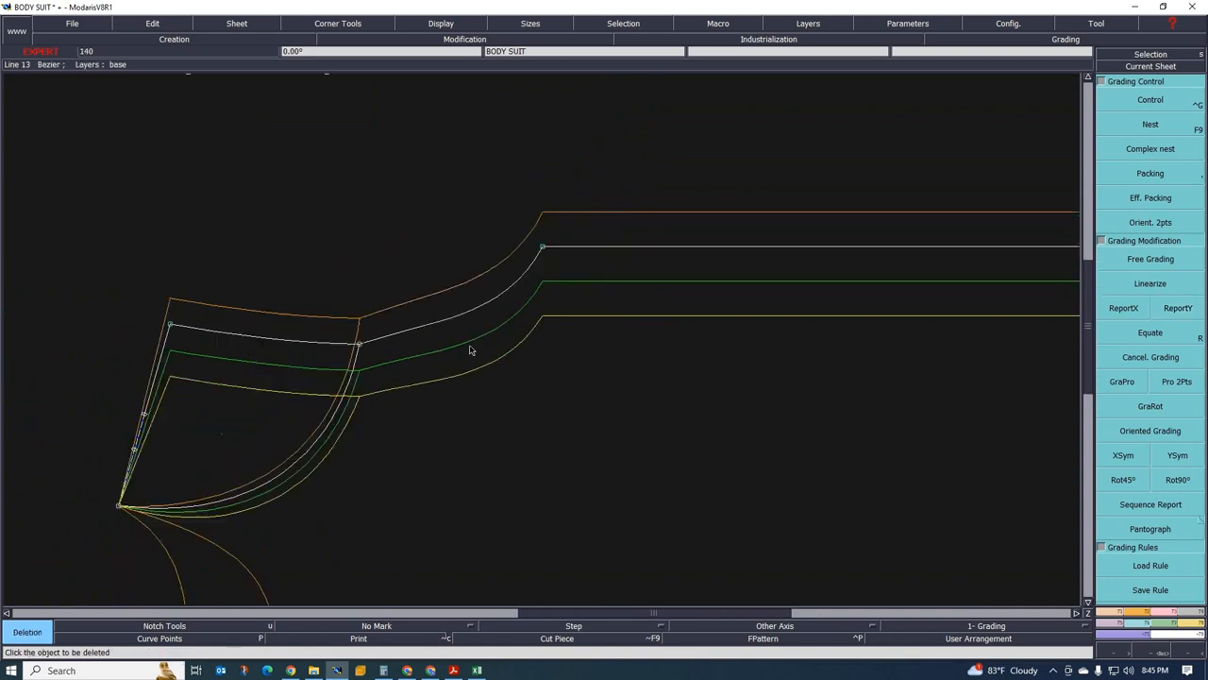
scroll(462, 340, "down", 2)
scroll(453, 344, "up", 1)
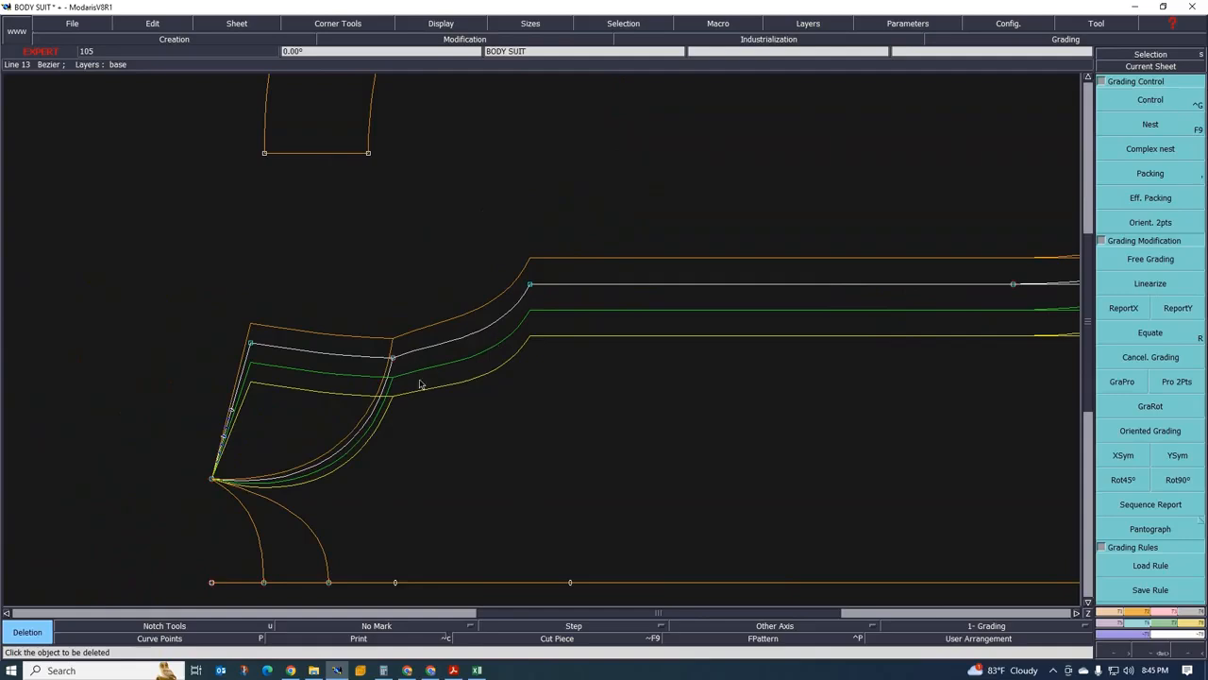
key("ctrl+z")
scroll(457, 331, "up", 1)
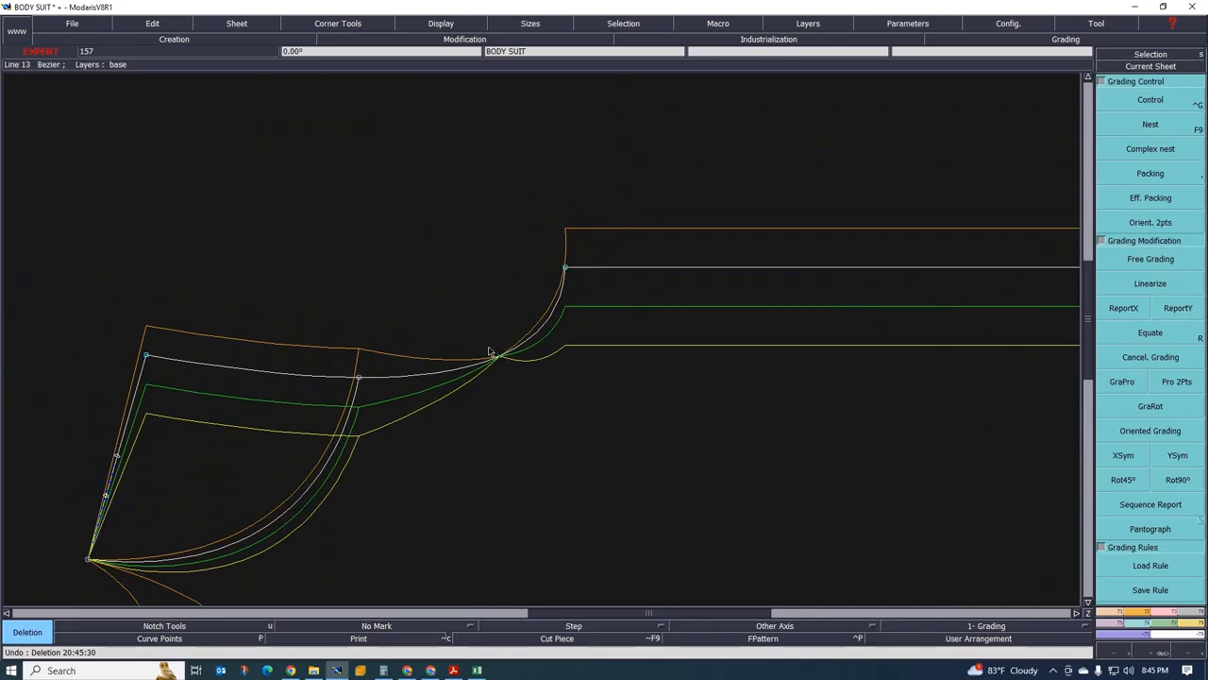
Hide the nest and examine the base-size armhole curve up close and within the whole body suit
key("F9")
scroll(493, 356, "up", 2)
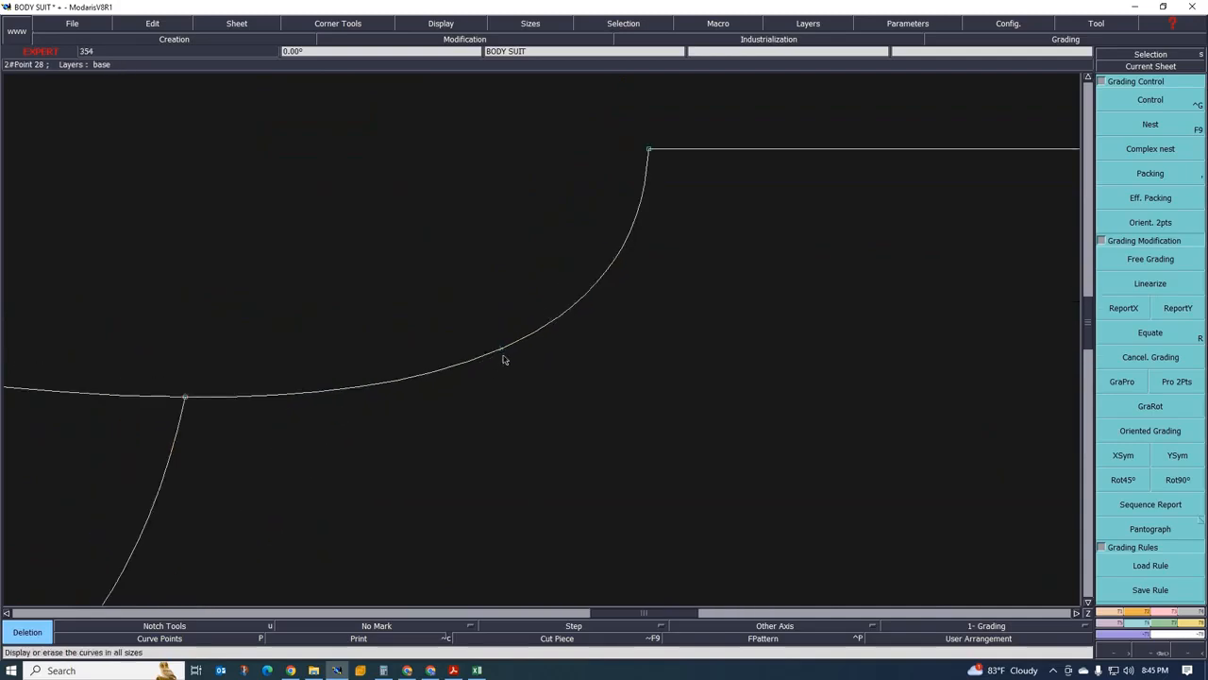
scroll(500, 358, "down", 1)
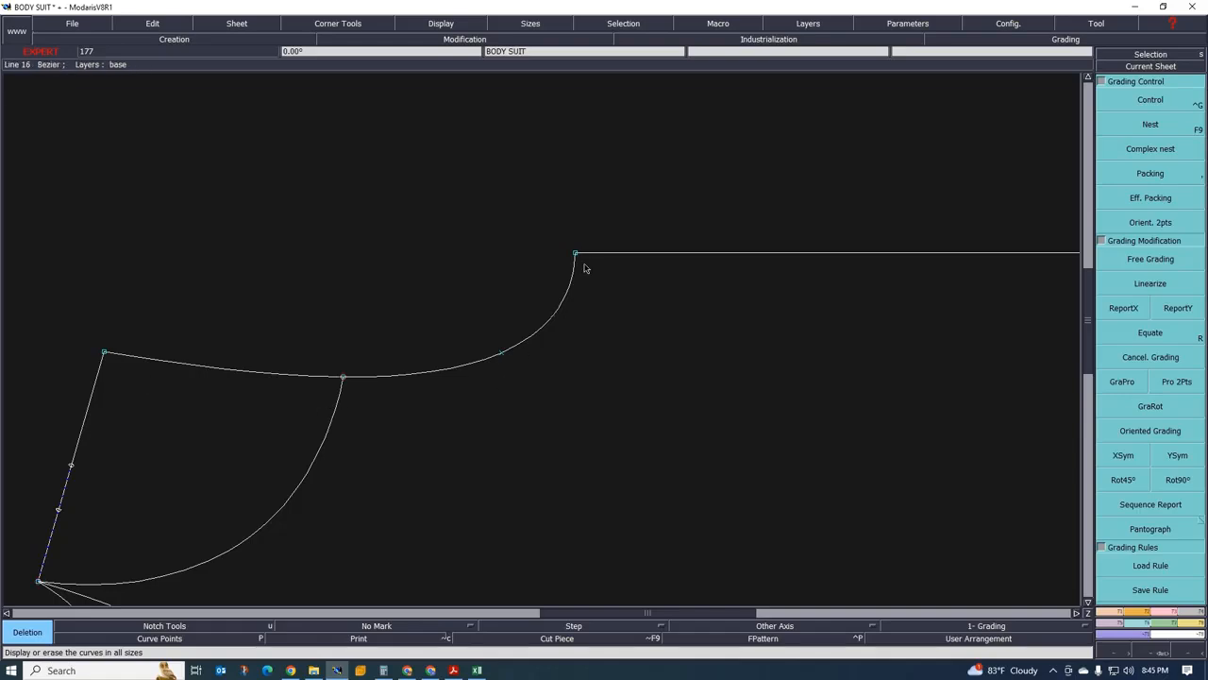
scroll(345, 432, "down", 3)
scroll(321, 390, "up", 1)
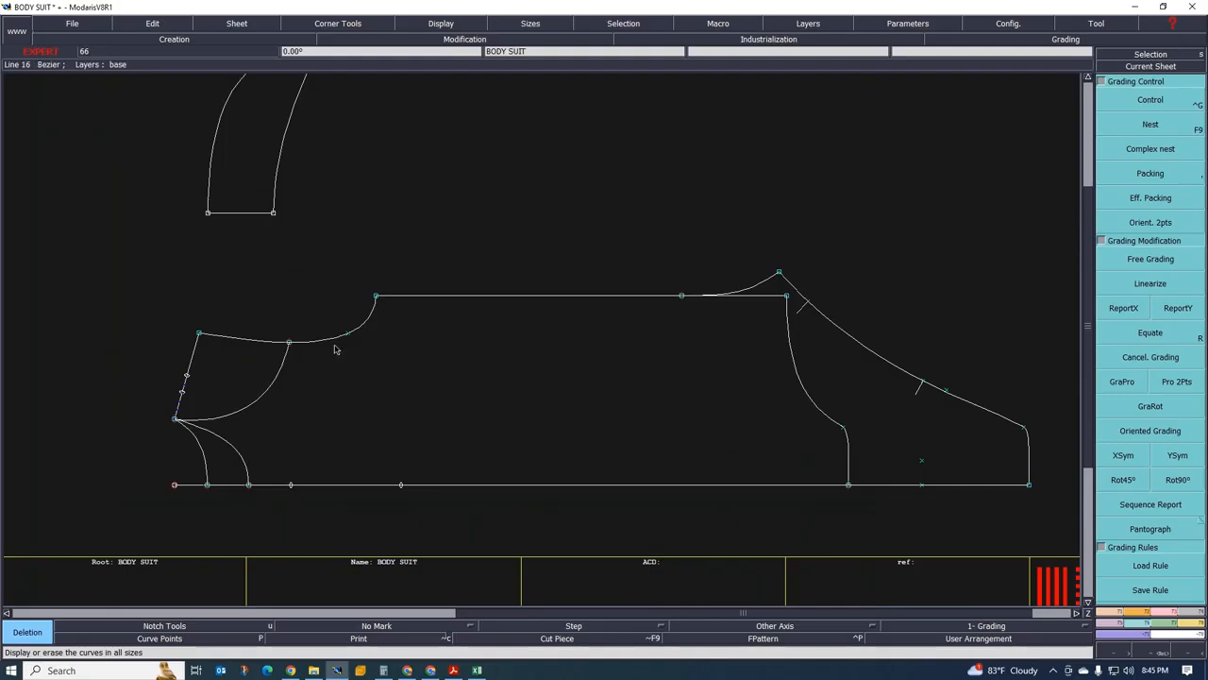
scroll(158, 430, "up", 1)
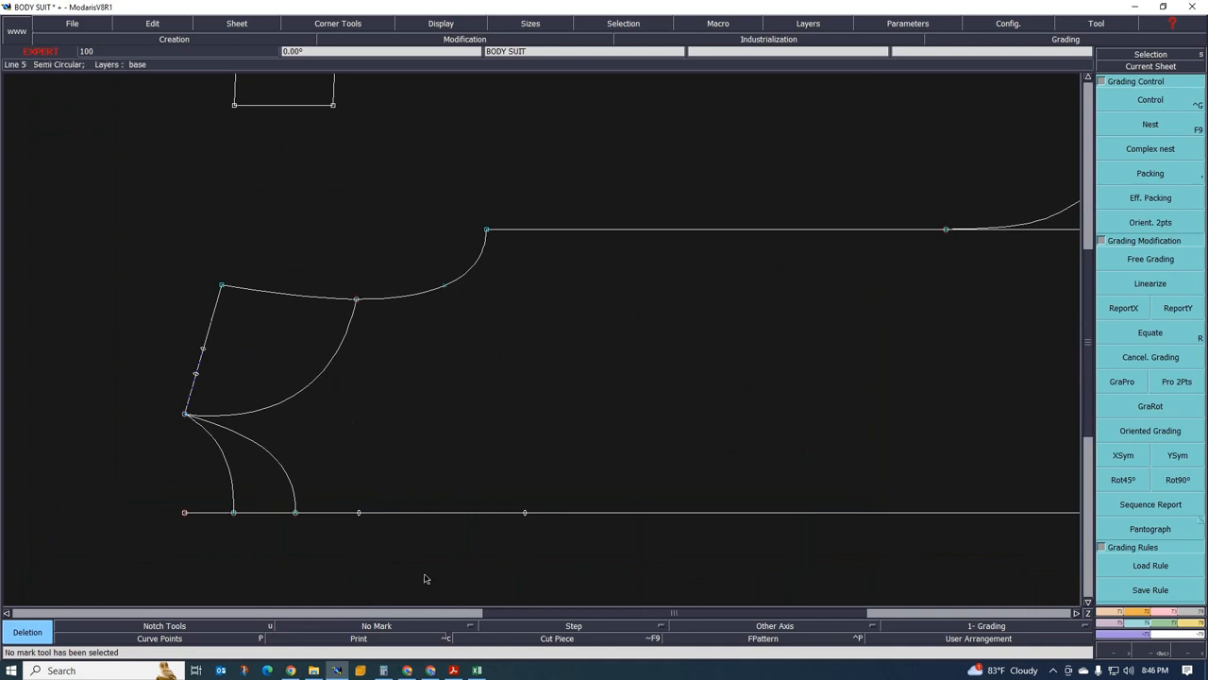
Try deleting the armhole's lower curve point with only the base size displayed and undo it
left_click(445, 286)
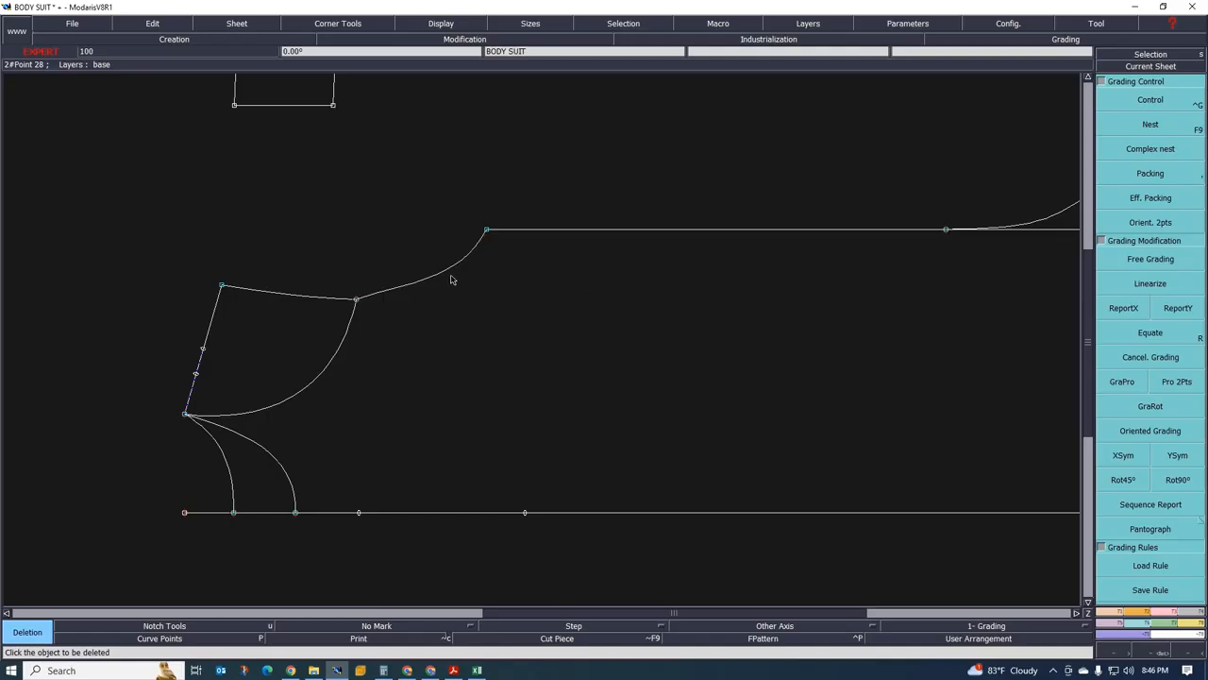
left_click(445, 286)
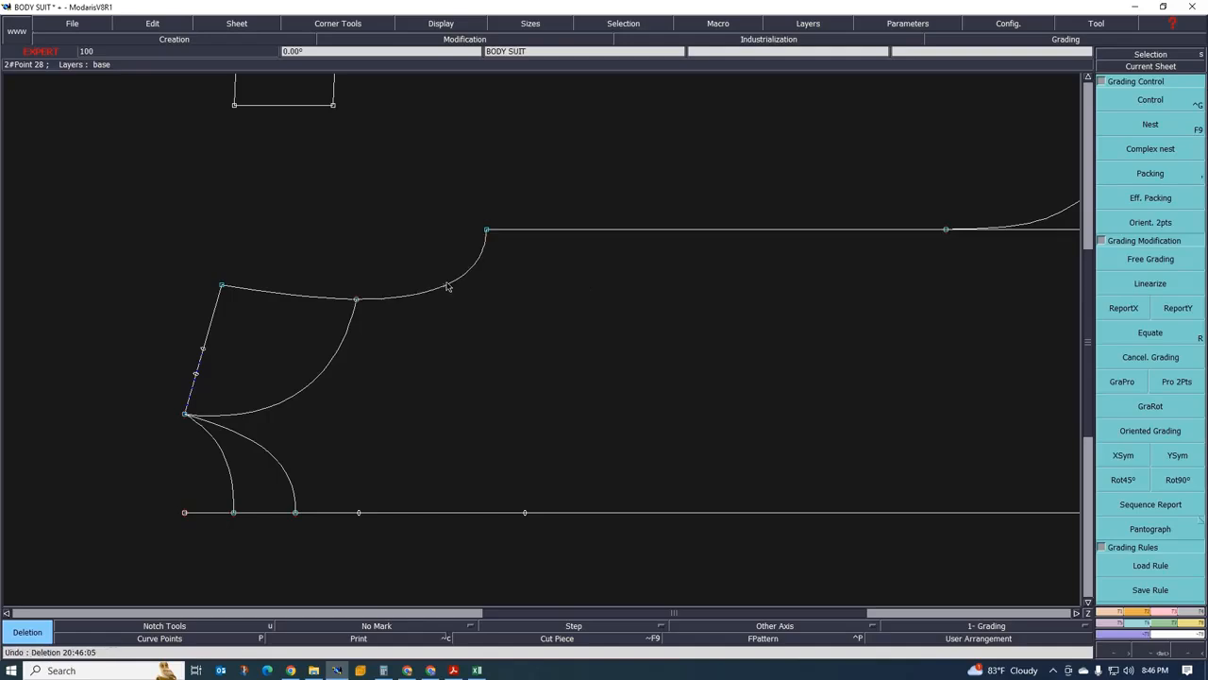
Keep a plot of the original shape and delete the curve point on the base-size lower armhole
left_click(362, 639)
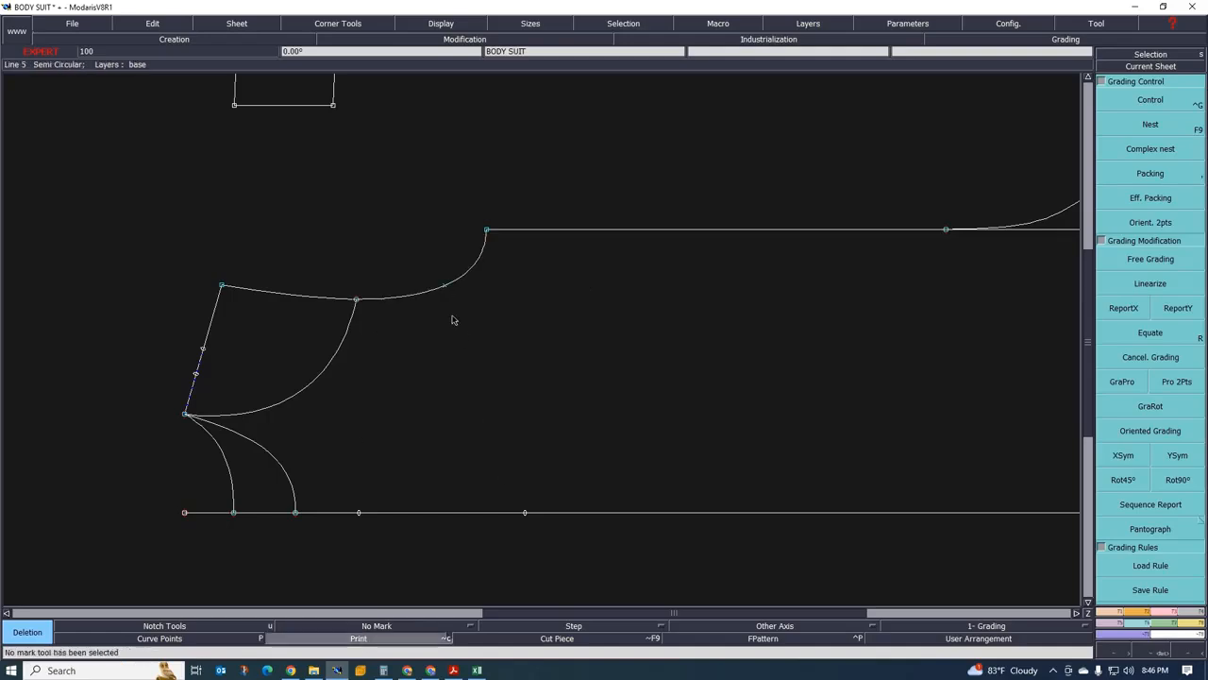
left_click(445, 287)
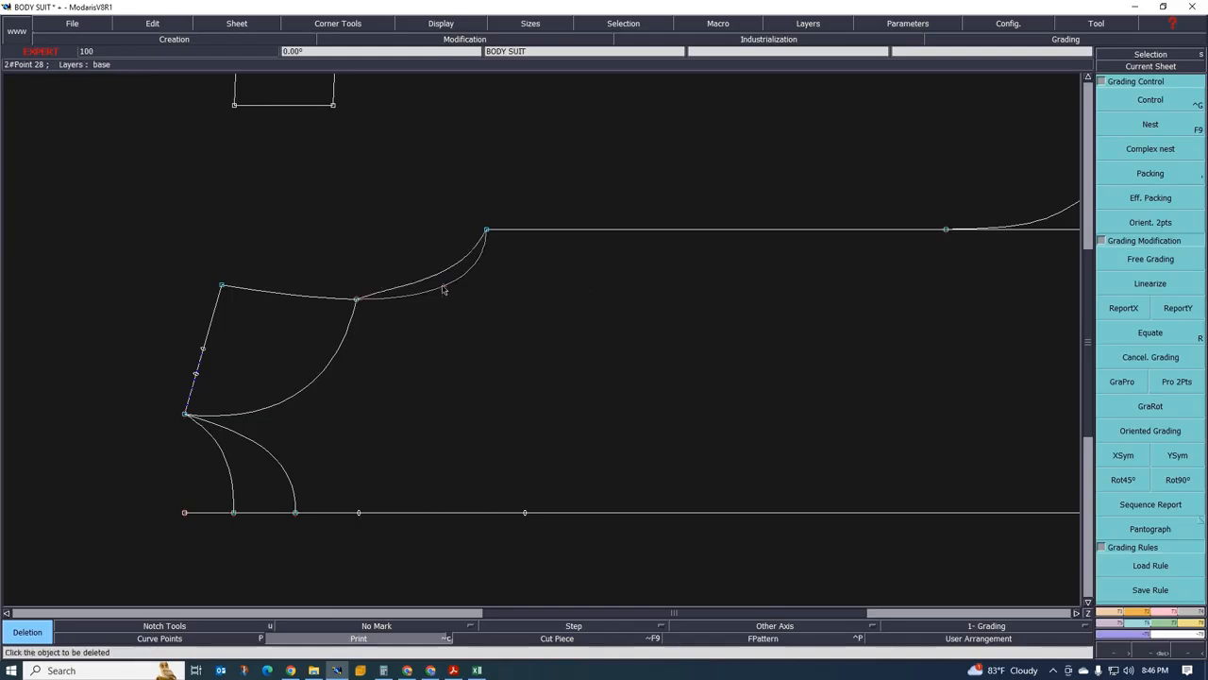
scroll(443, 290, "up", 3)
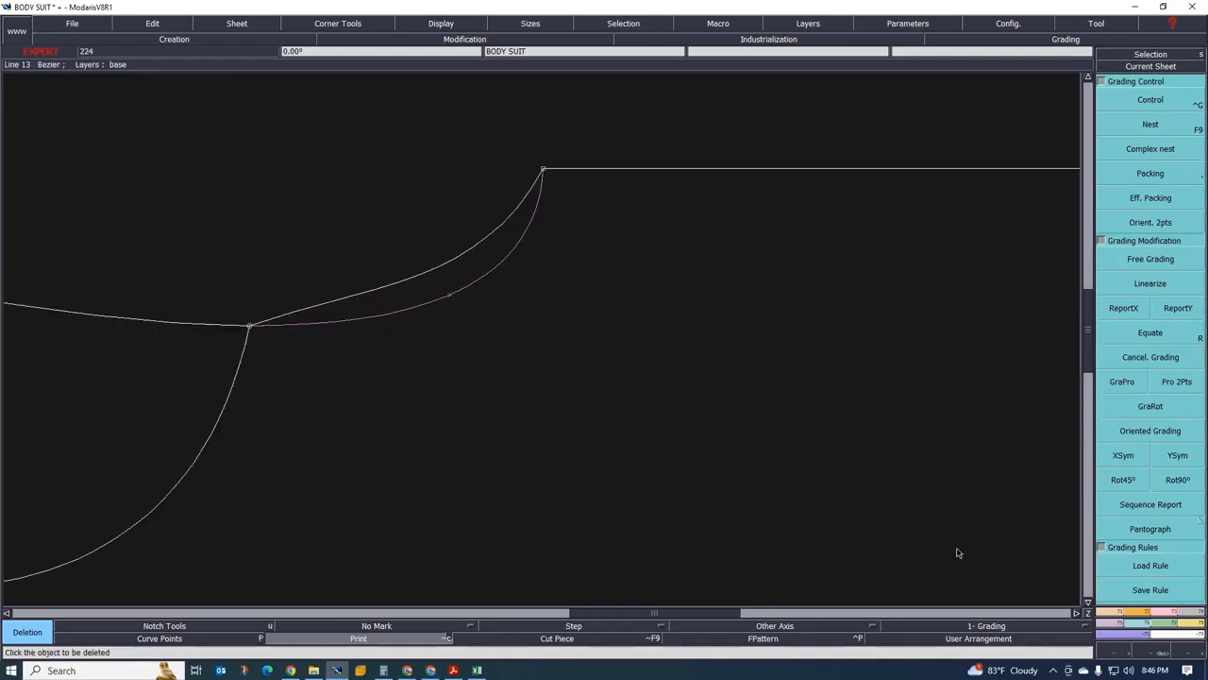
Display the curve handles and reshape both handles of the lower armhole curve to follow the plotted original
left_click(1163, 611)
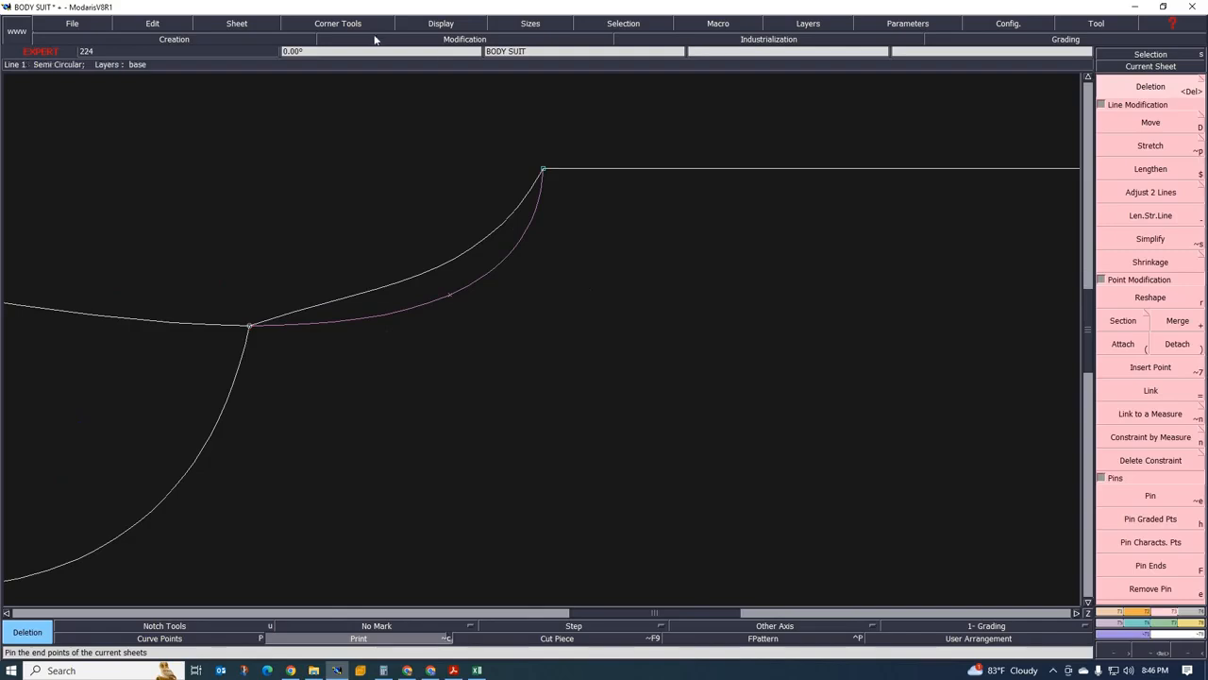
left_click(426, 26)
left_click(438, 281)
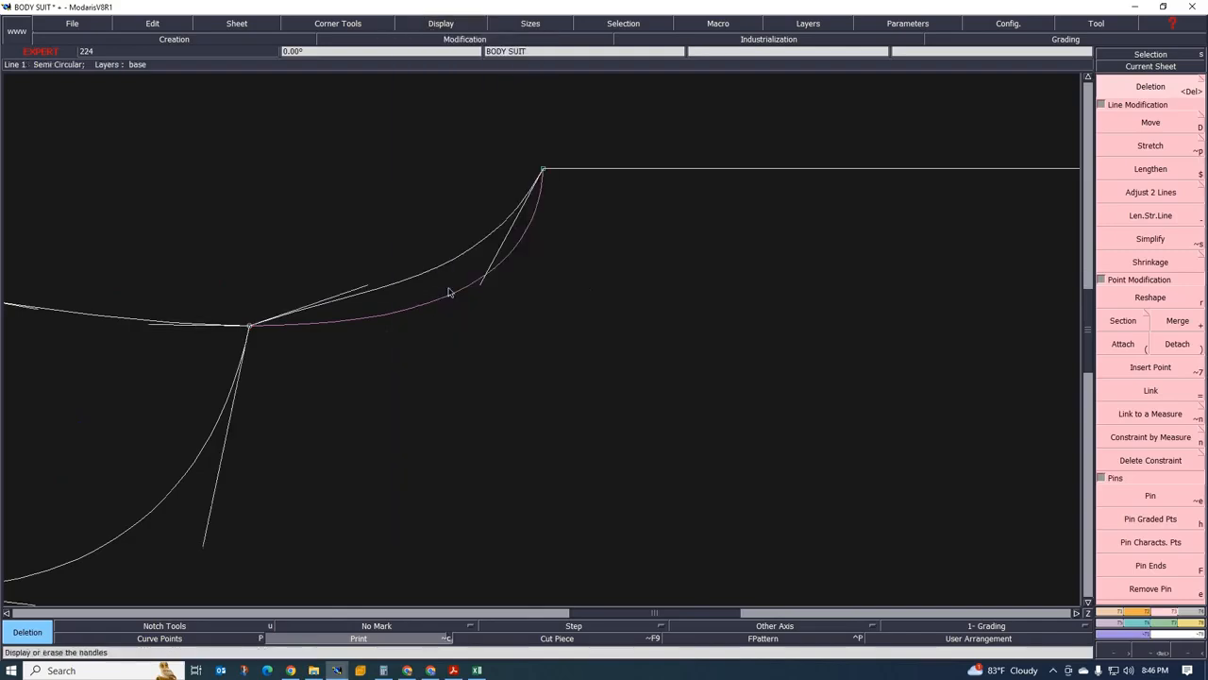
left_click(1152, 298)
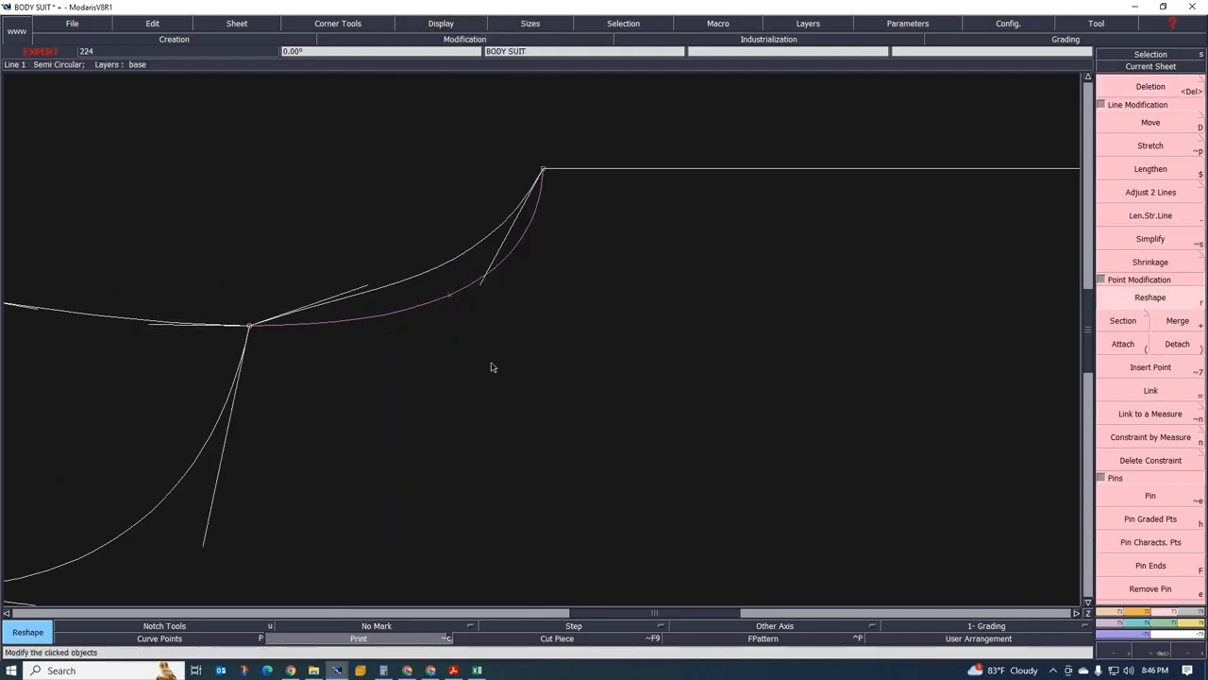
left_click_drag(365, 291, 373, 322)
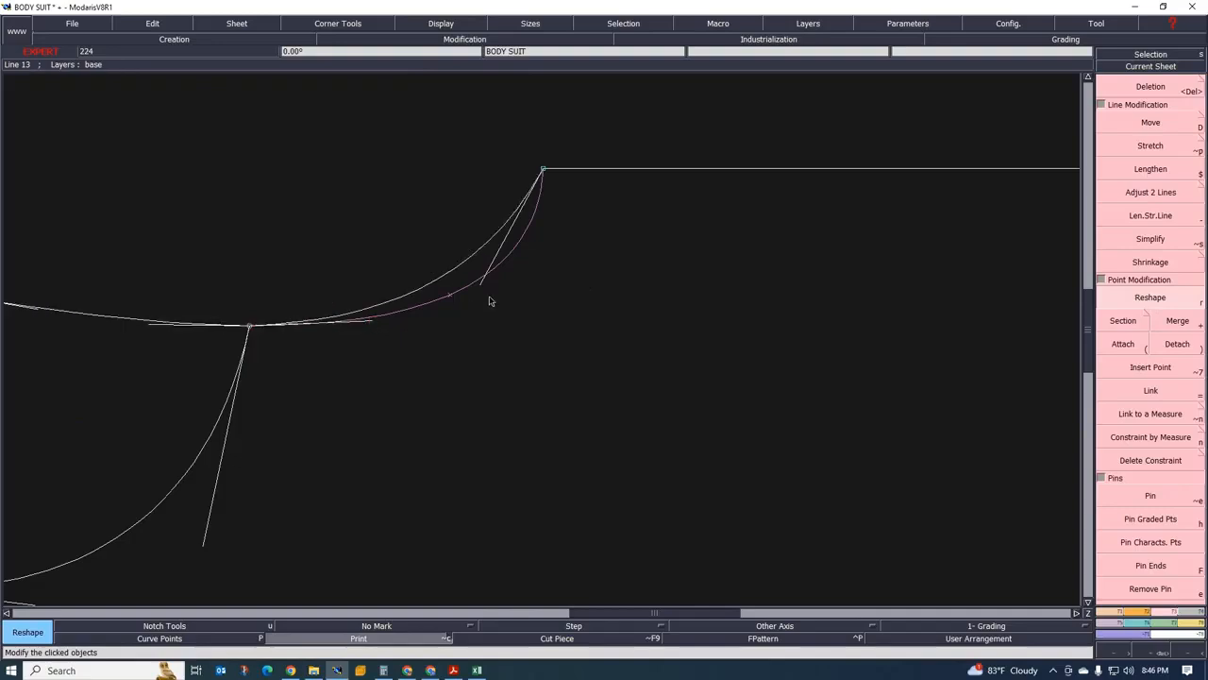
left_click_drag(482, 290, 530, 318)
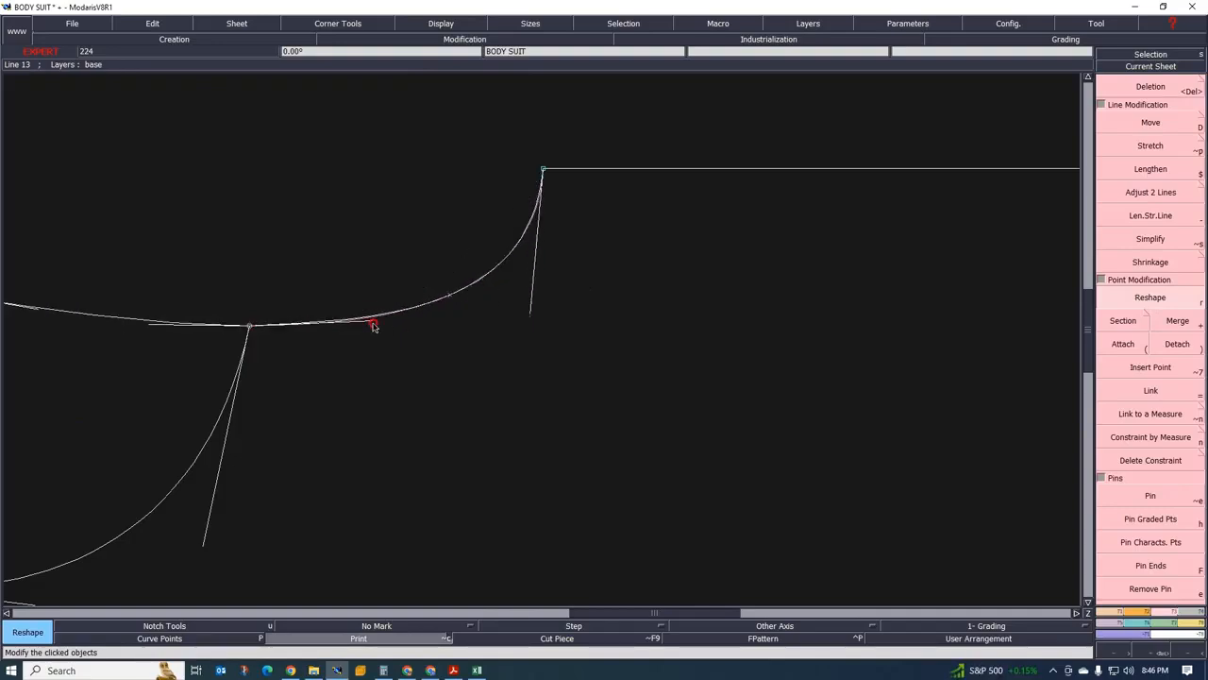
Remove the plot of the original armhole and check the reshaped base-size curve
scroll(348, 334, "down", 2)
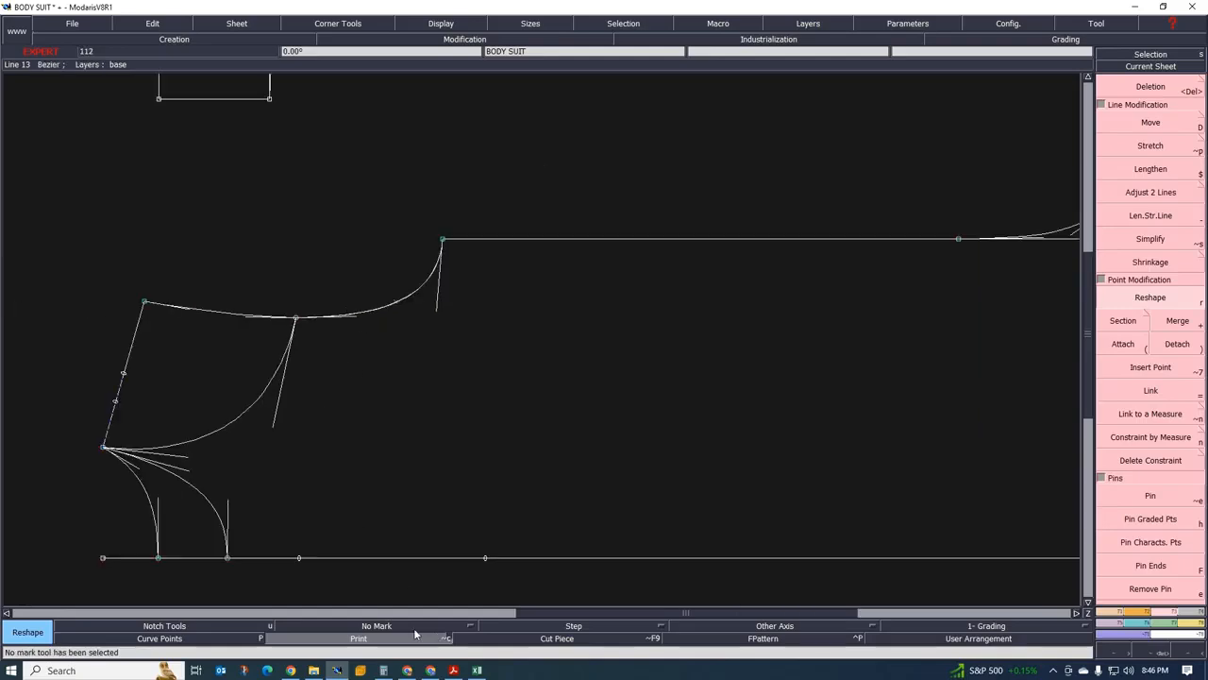
left_click(370, 640)
scroll(379, 374, "up", 2)
scroll(430, 368, "down", 1)
scroll(448, 262, "up", 1)
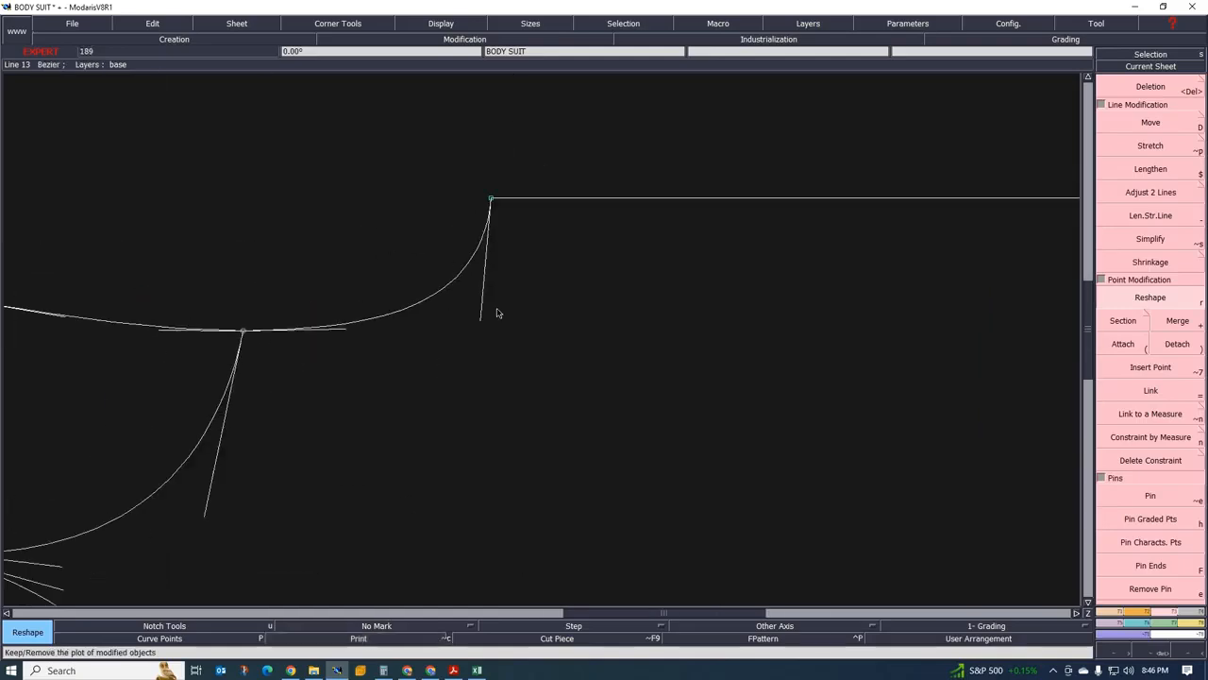
scroll(498, 313, "down", 1)
scroll(473, 335, "up", 1)
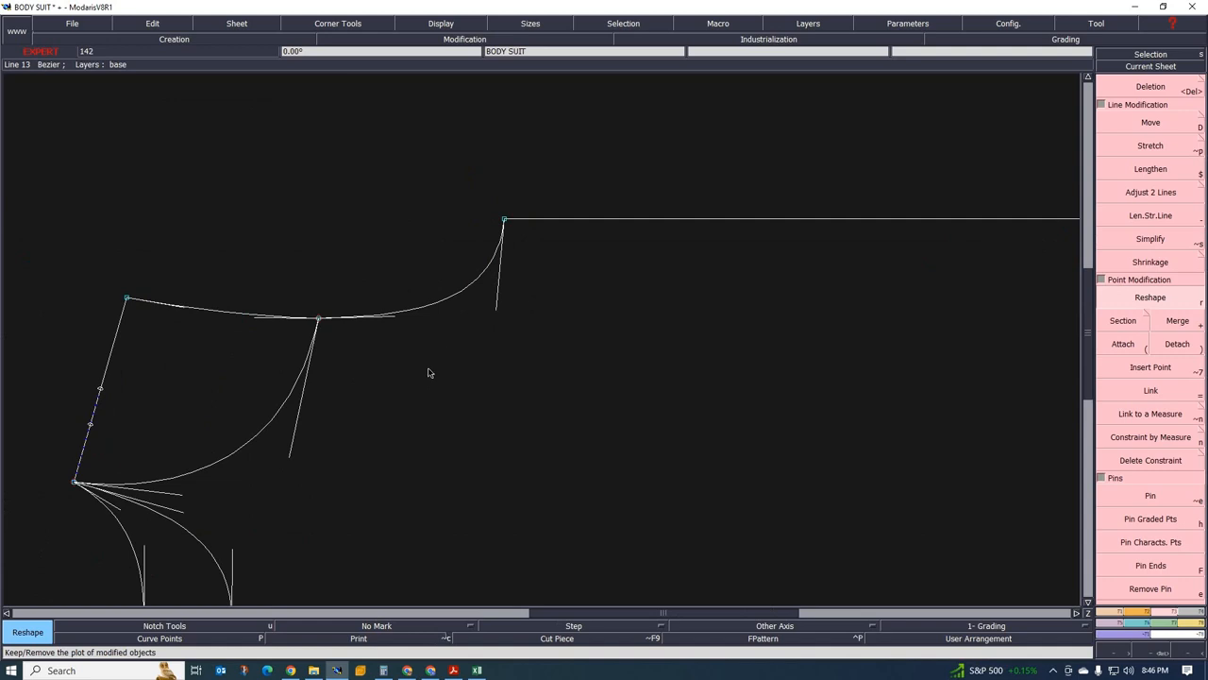
Display the curves in all sizes, check the nested armholes, and hide the curve handles
key("F10")
scroll(391, 285, "down", 1)
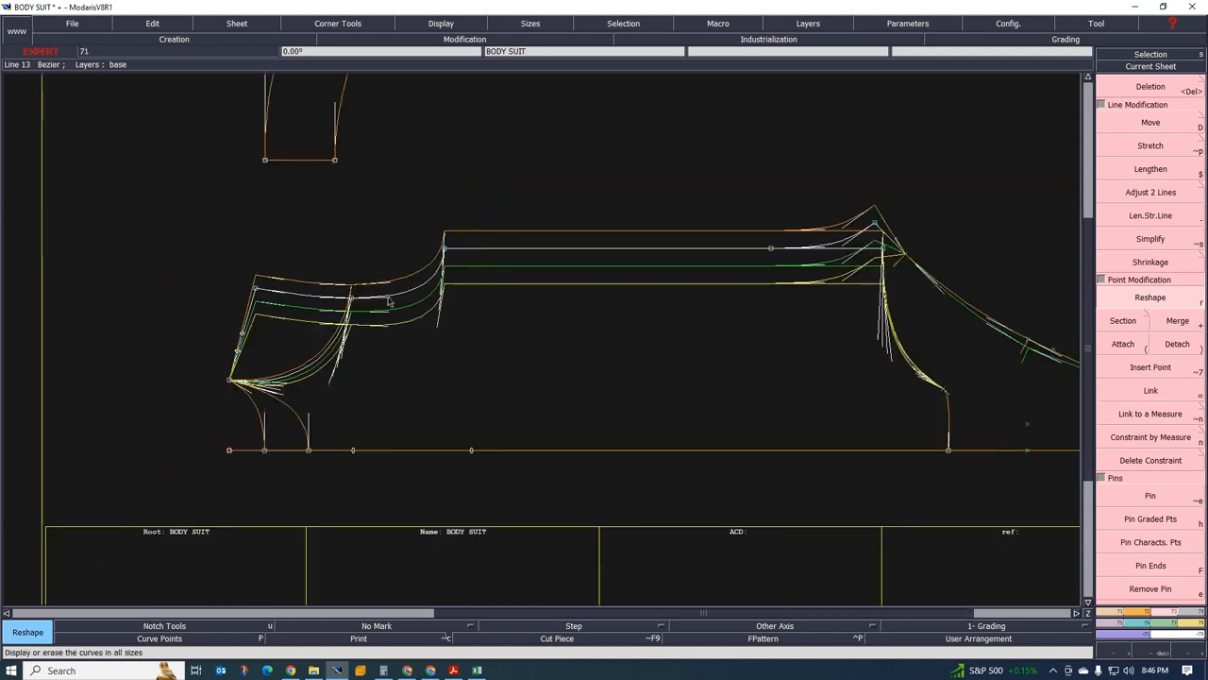
scroll(389, 258, "up", 1)
scroll(467, 307, "up", 1)
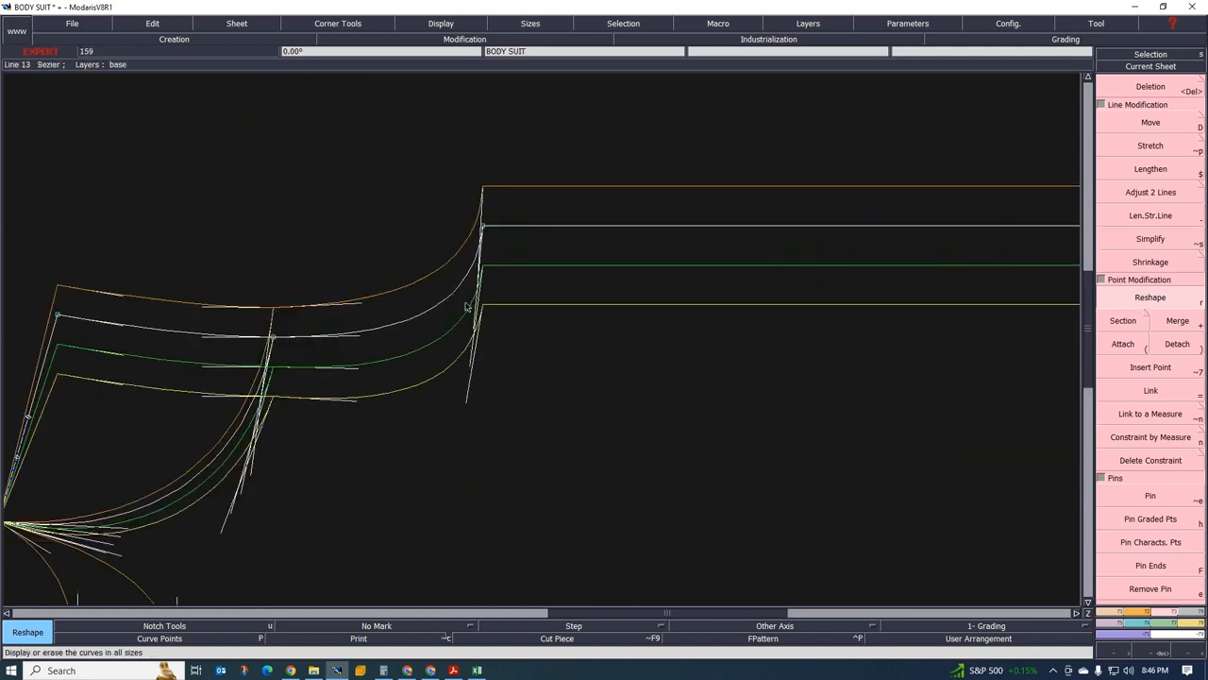
left_click(443, 25)
left_click(436, 281)
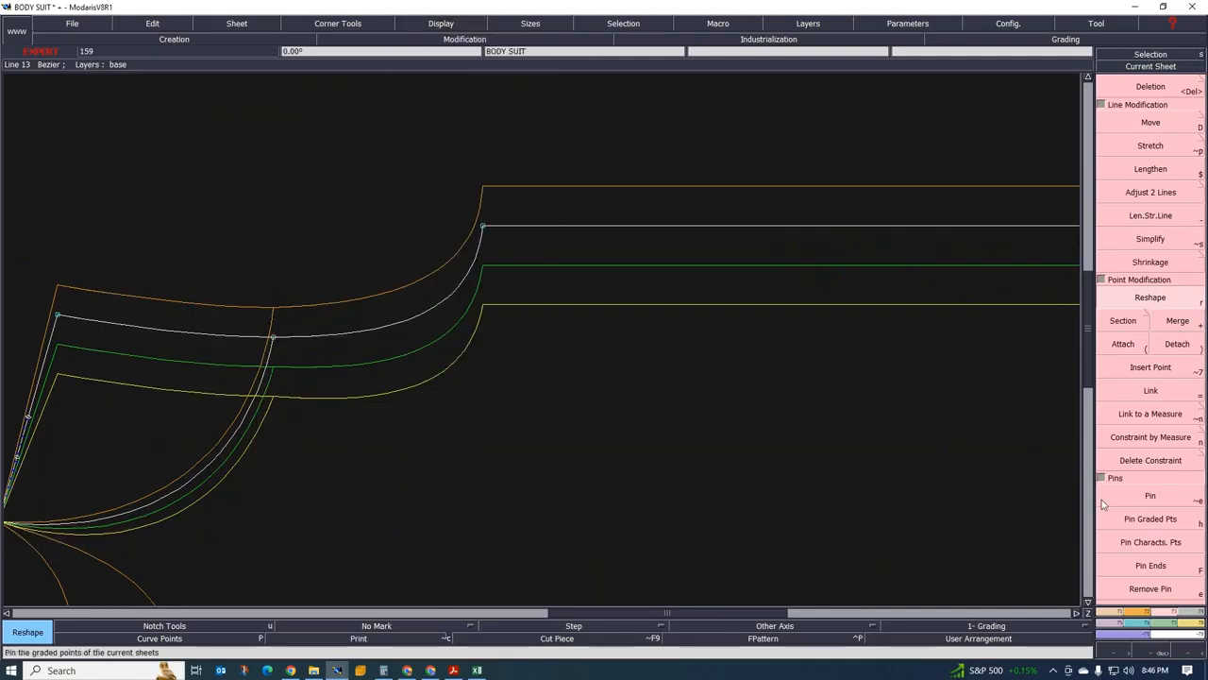
Place a developed point on the base-size lower armhole, measured along the curve from the underarm point
left_click(1111, 612)
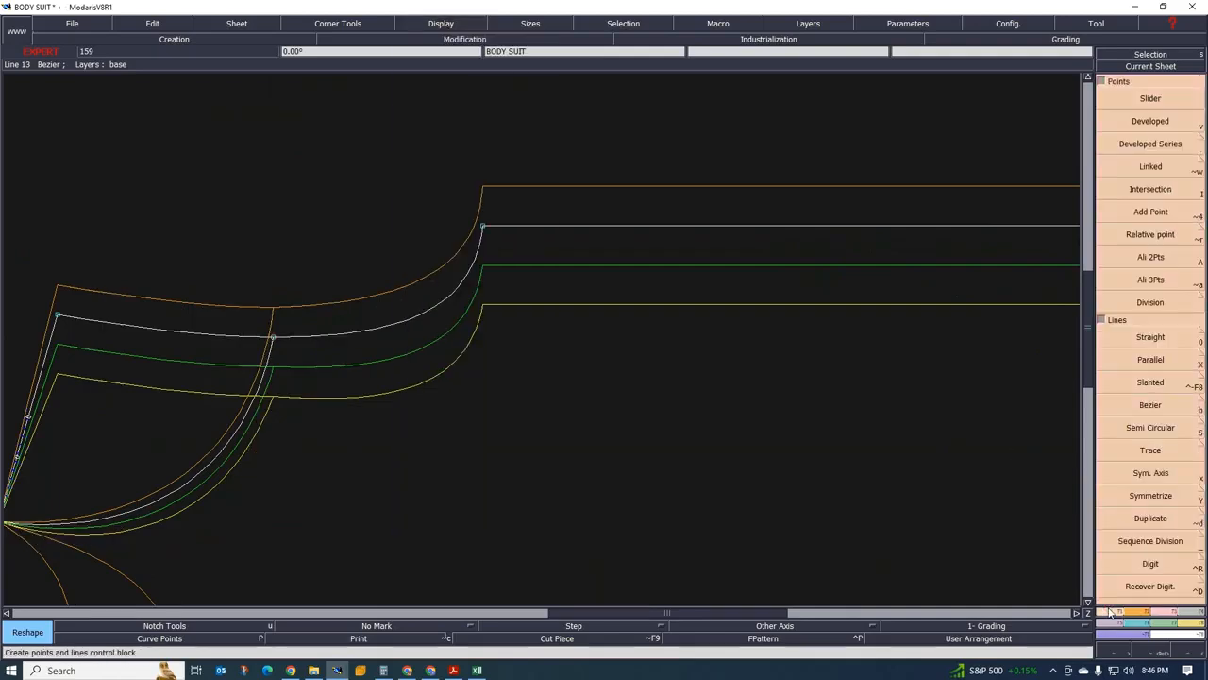
left_click(1128, 131)
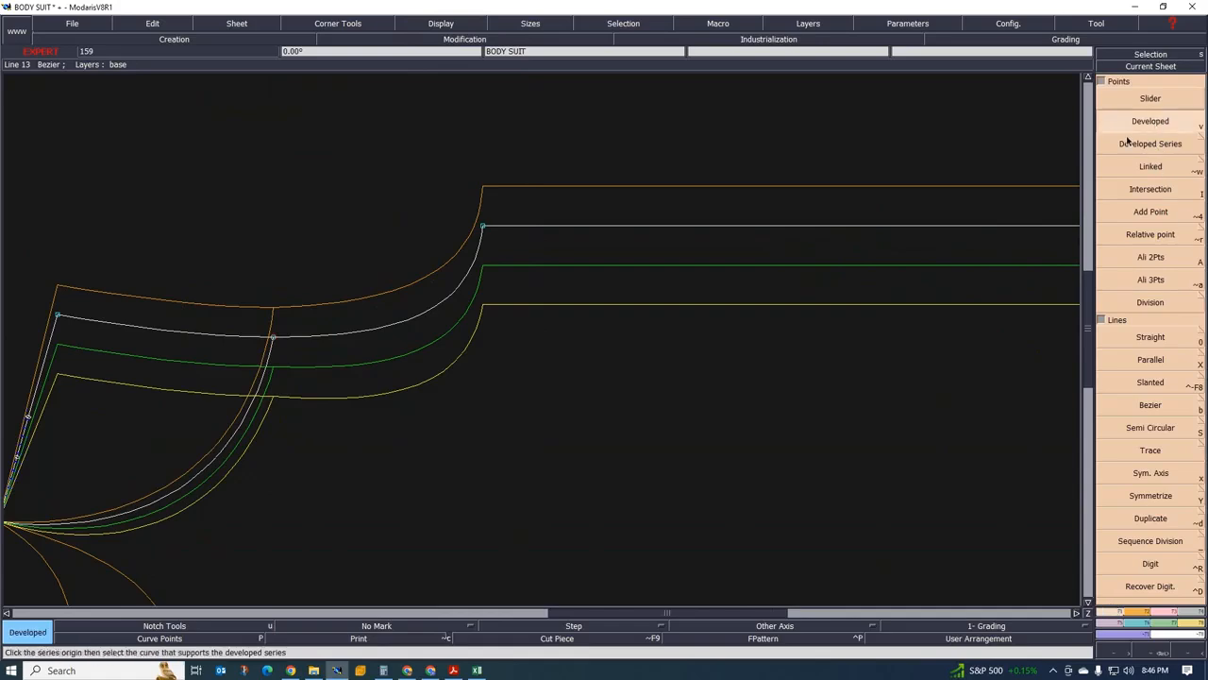
left_click(483, 226)
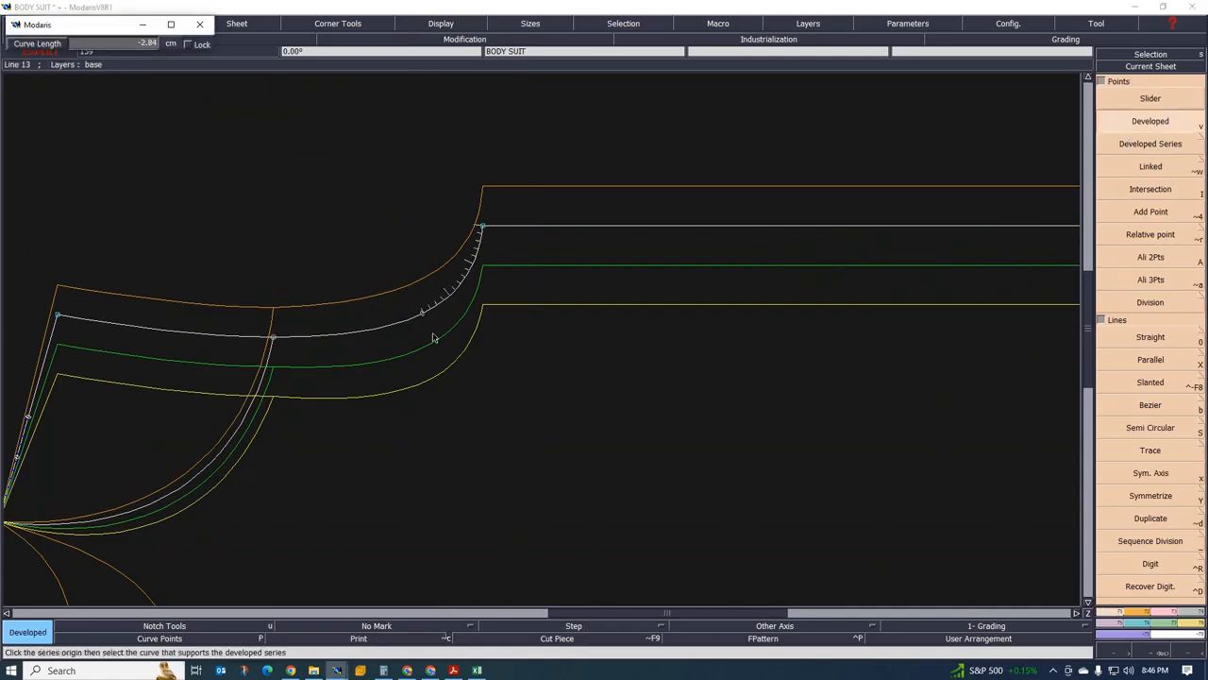
key("BackSpace")
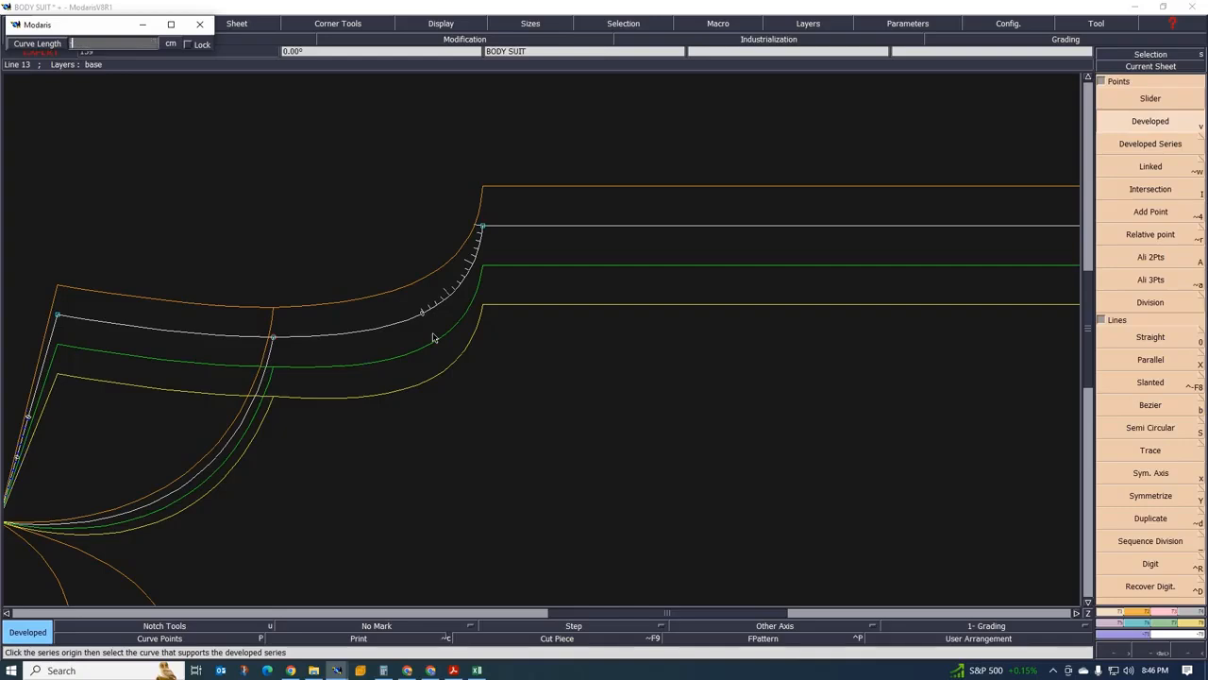
key("Return")
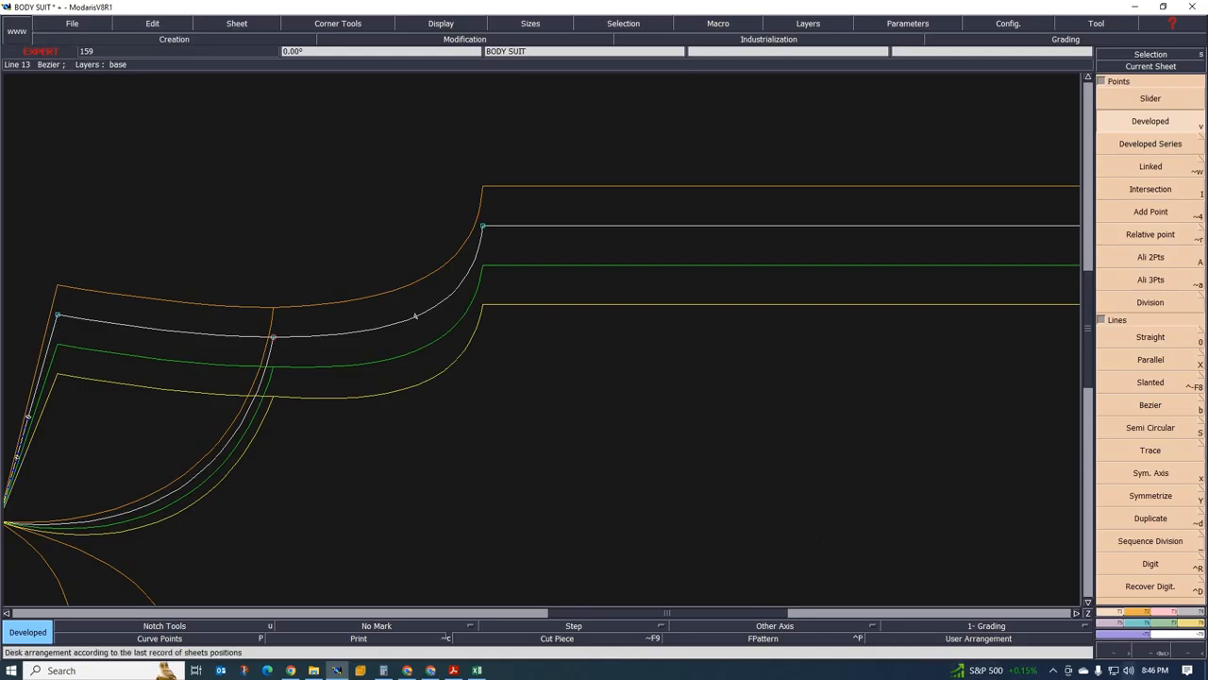
Add a notch at the developed point on the lower armhole and orient it towards the inside of the body suit
left_click(1139, 611)
left_click(1152, 103)
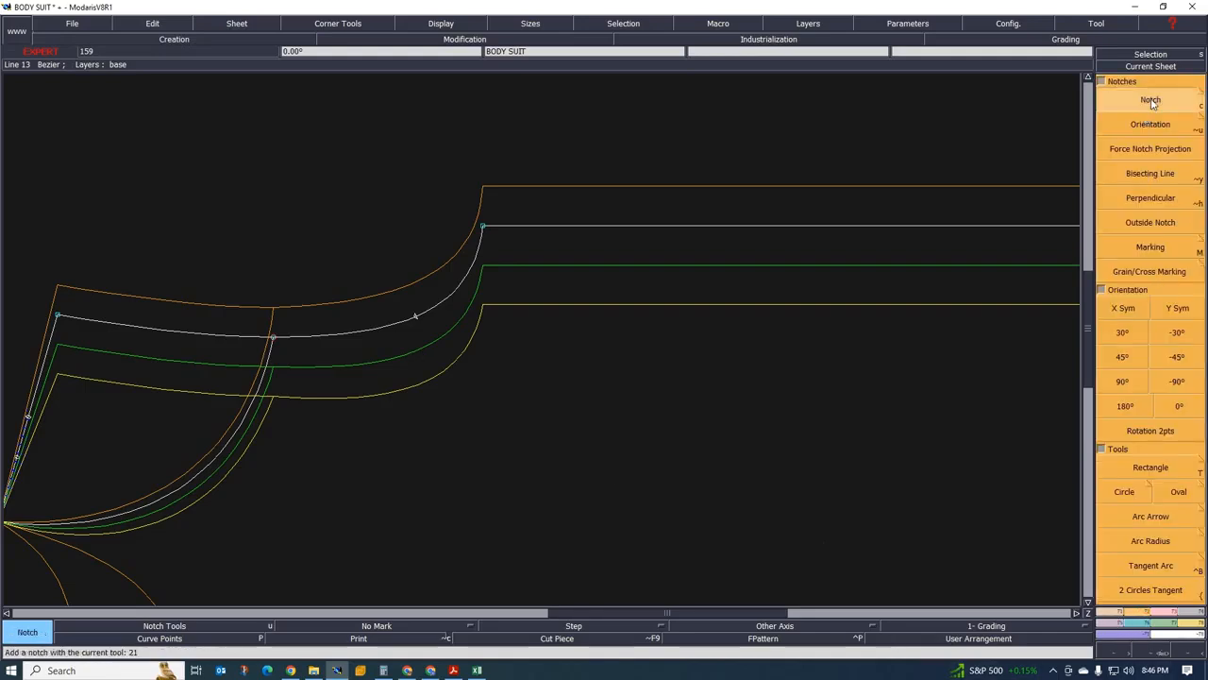
left_click(417, 315)
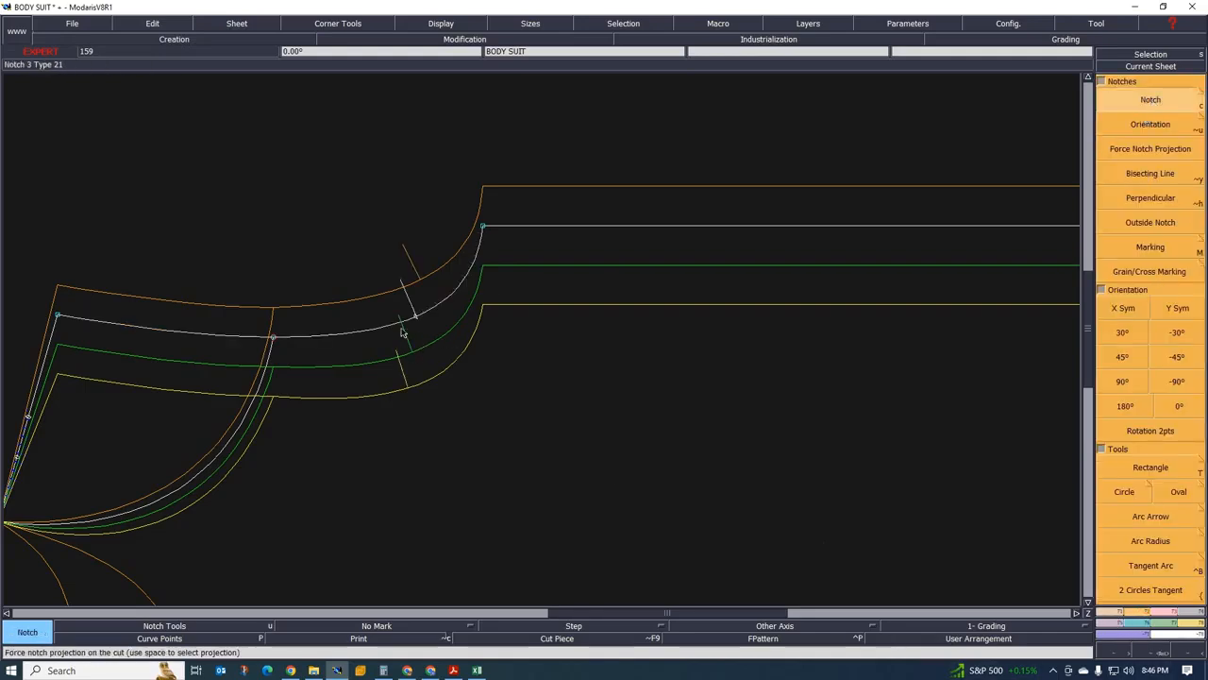
scroll(420, 364, "up", 2)
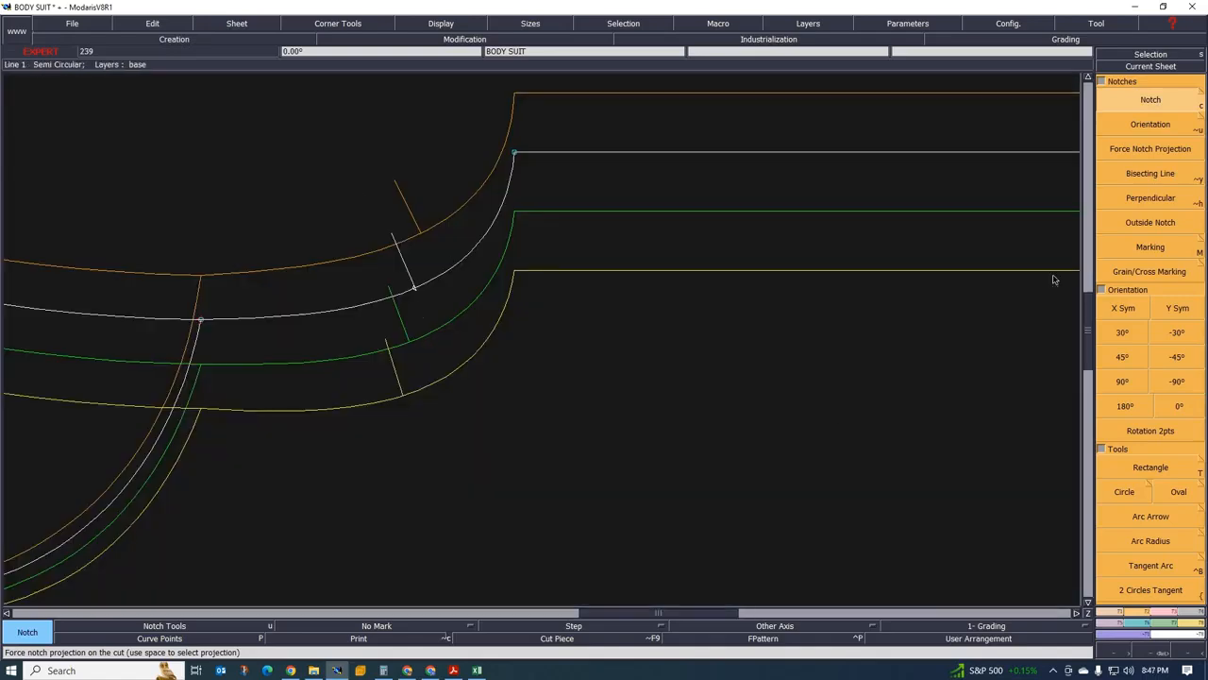
left_click(1150, 124)
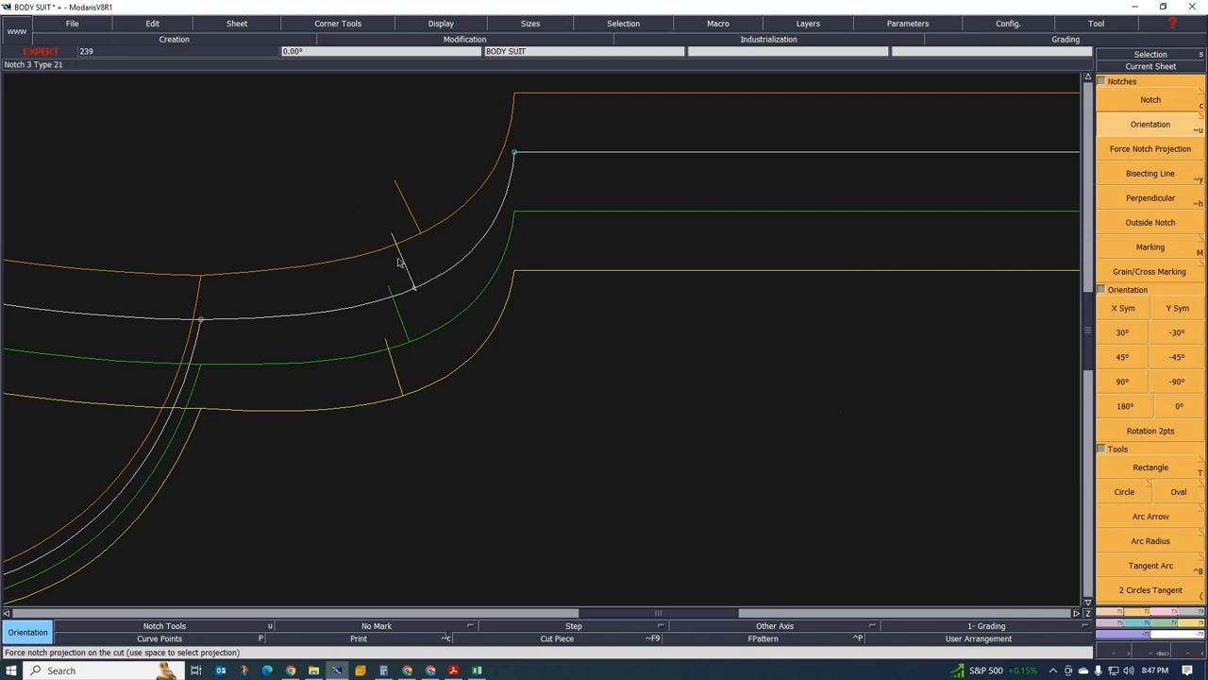
left_click(416, 300)
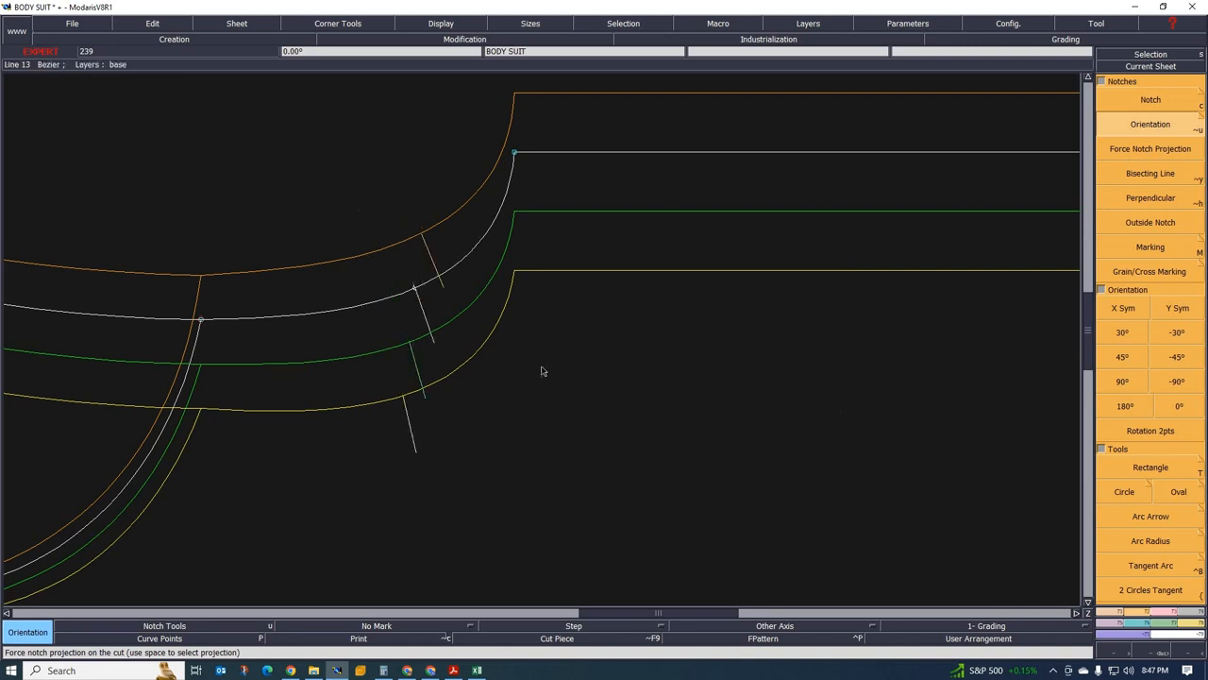
Examine the notch and the nested armhole lines of all sizes, up close and within the whole body suit
scroll(526, 376, "down", 2)
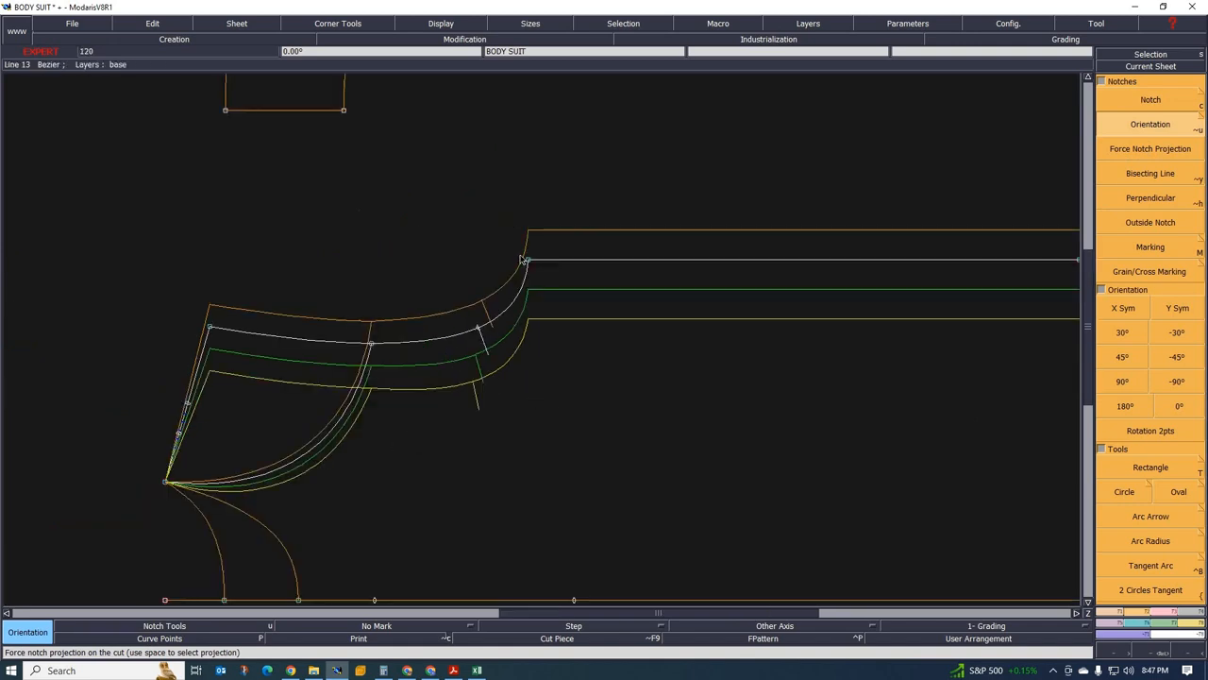
scroll(524, 260, "up", 1)
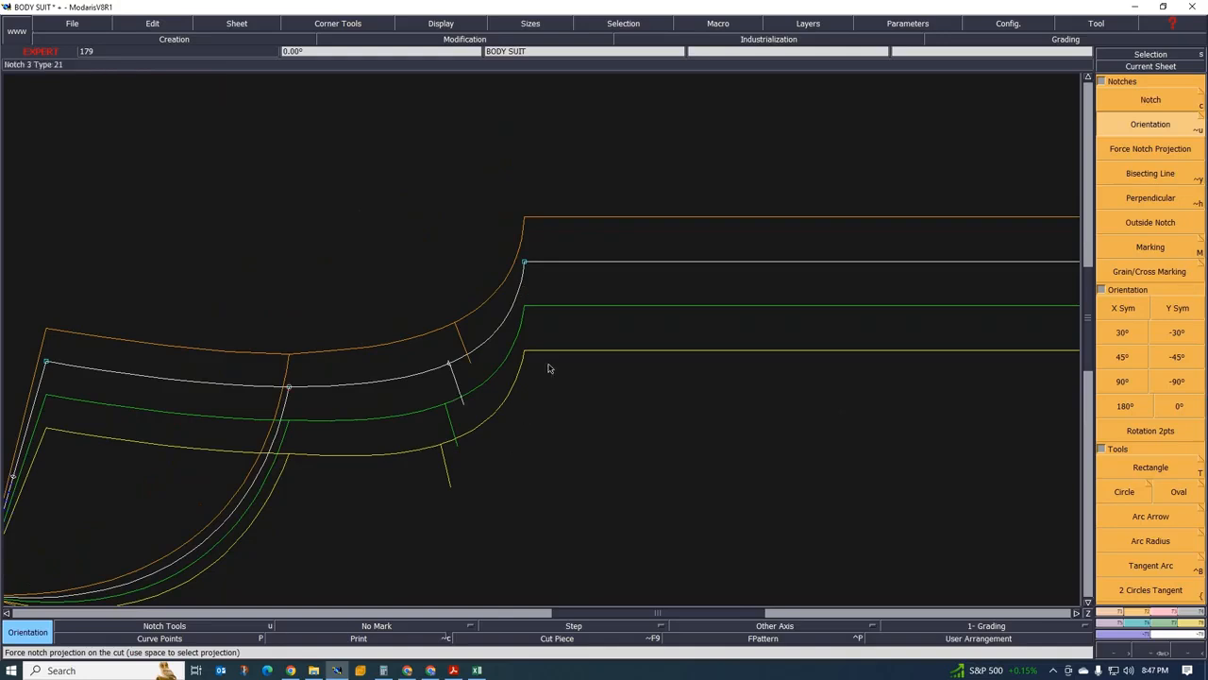
scroll(431, 480, "down", 2)
scroll(439, 471, "up", 1)
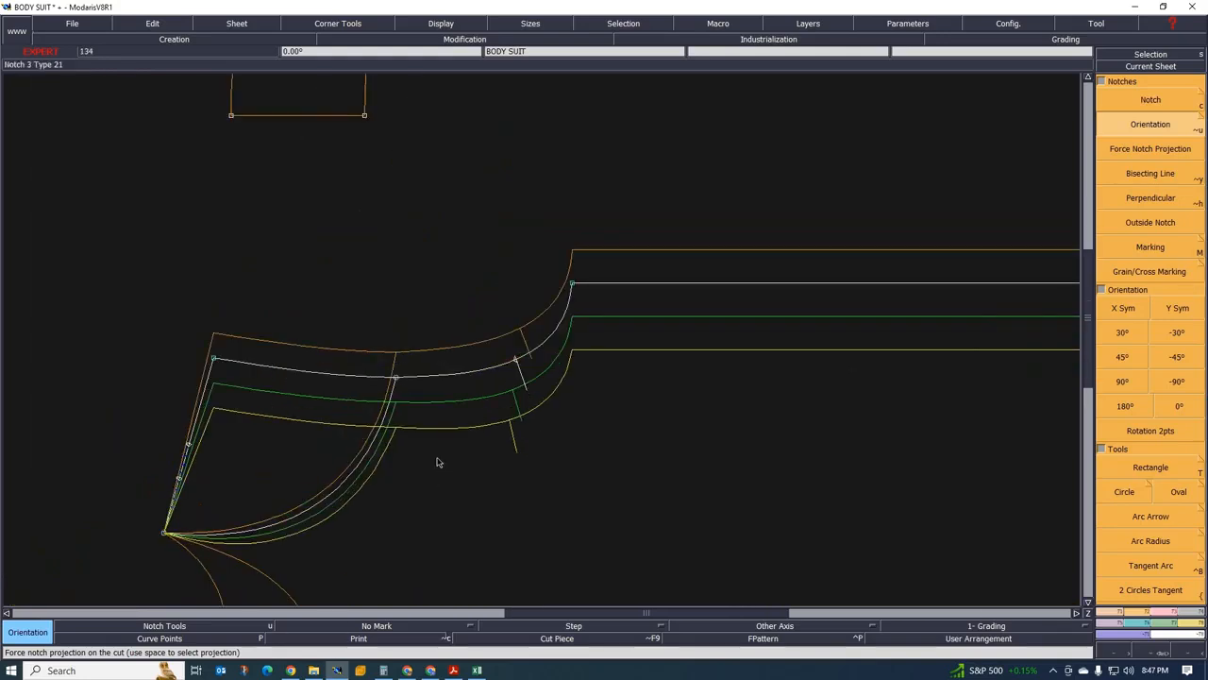
scroll(437, 461, "down", 2)
scroll(374, 405, "up", 2)
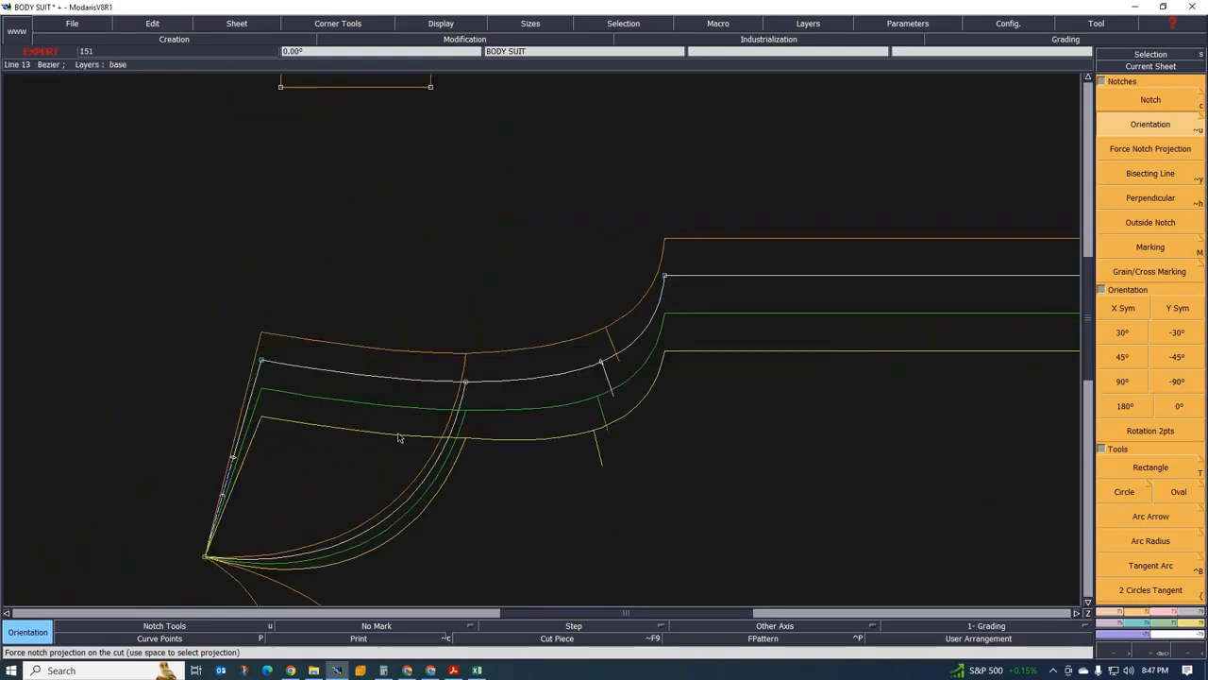
scroll(456, 400, "down", 2)
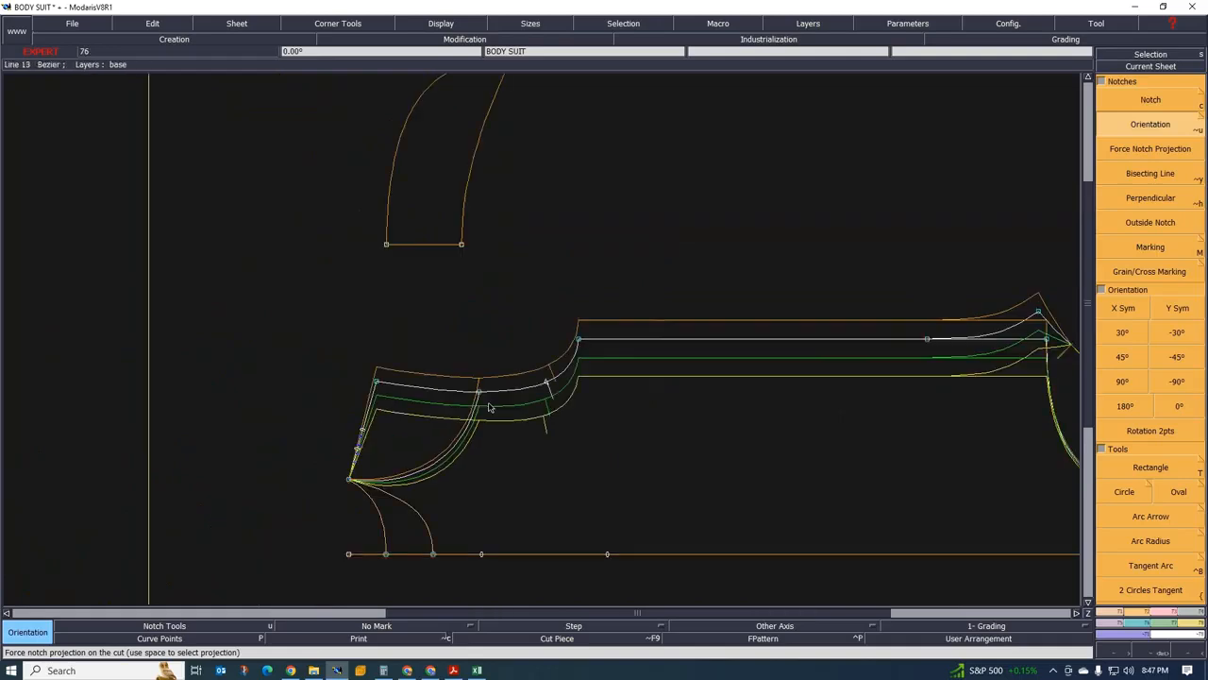
scroll(427, 404, "up", 3)
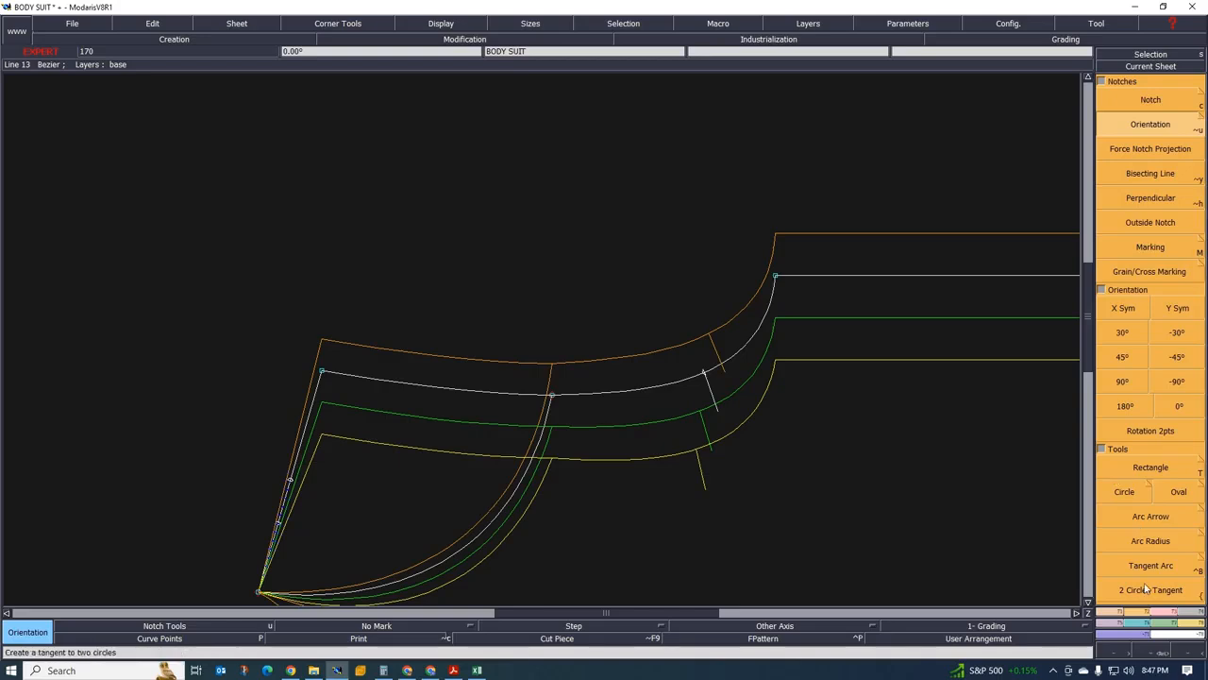
Set the ddx grading to 0.2 for all sizes at the point where the inner curved line meets the armhole
left_click(1136, 627)
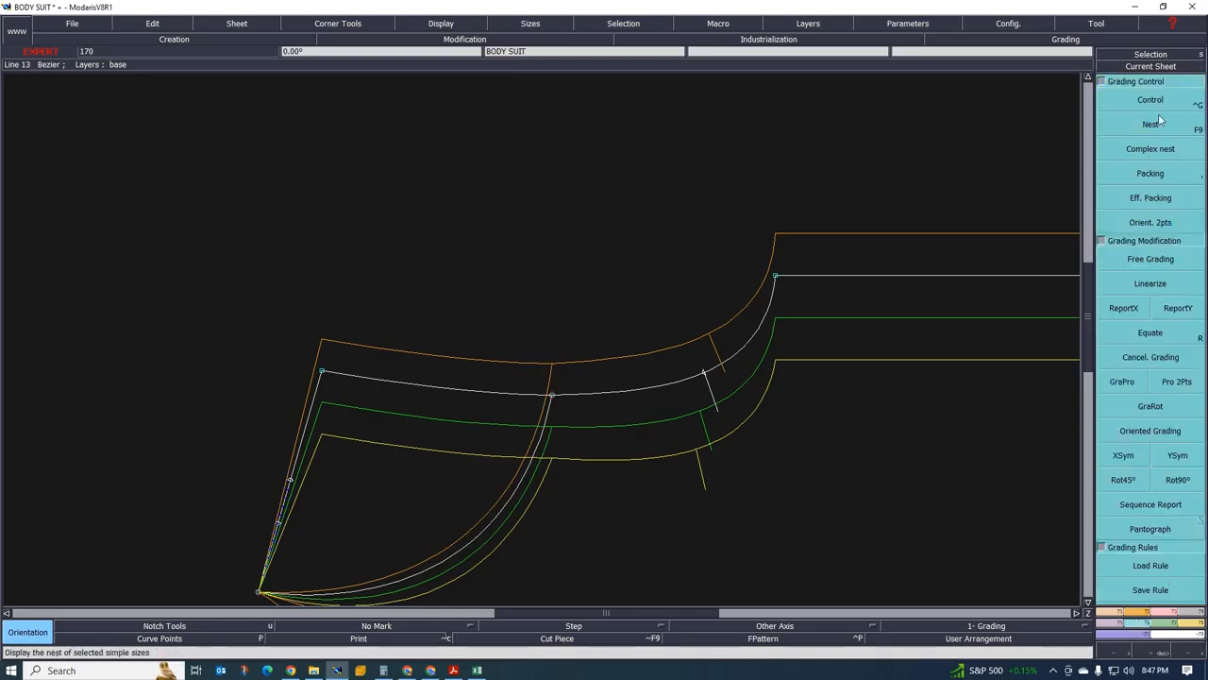
left_click(552, 395)
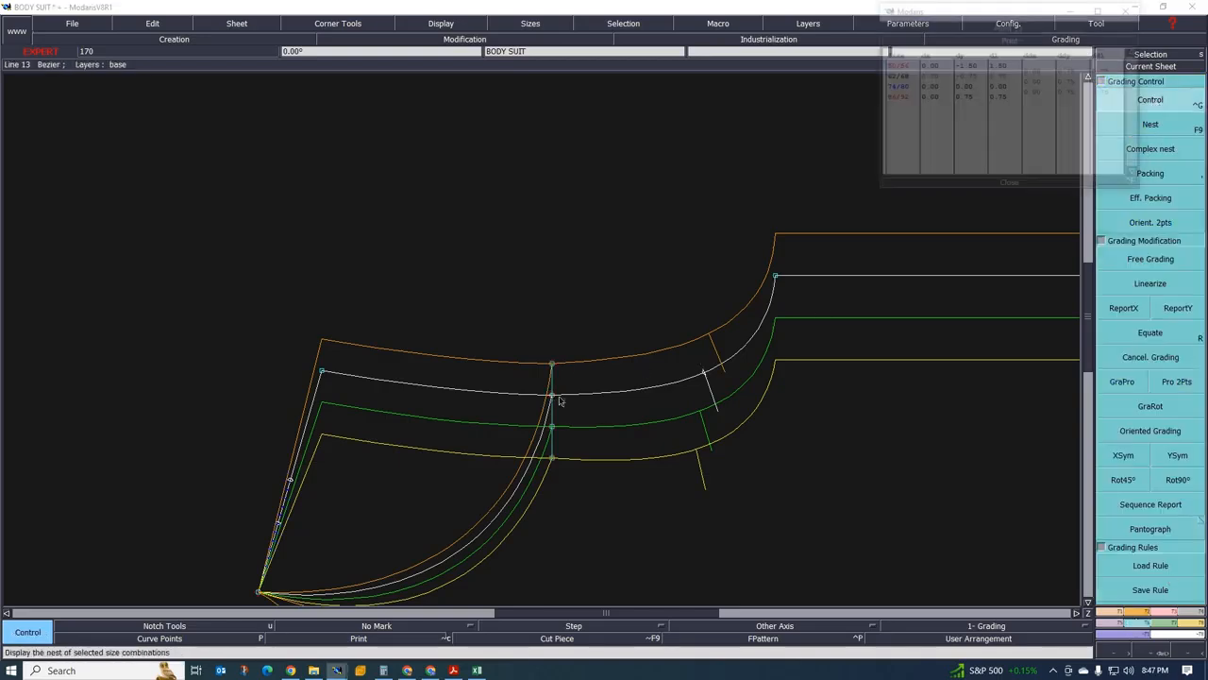
left_click_drag(1043, 75, 1039, 101)
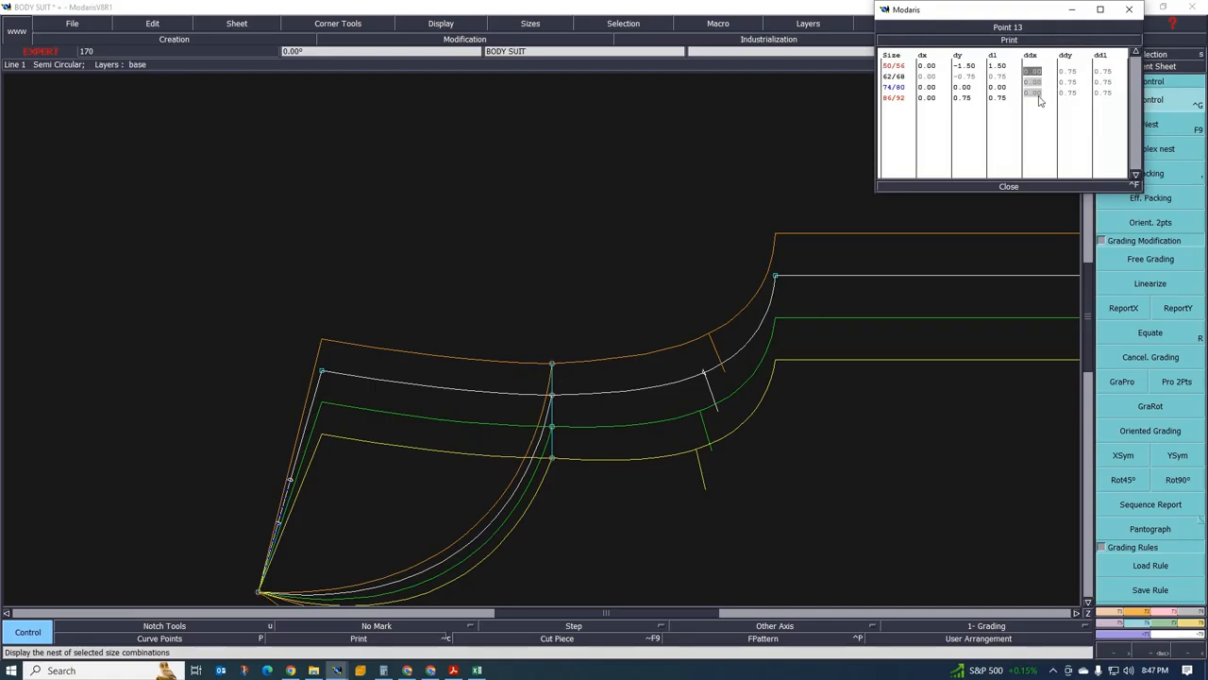
type("0.2")
key("Return")
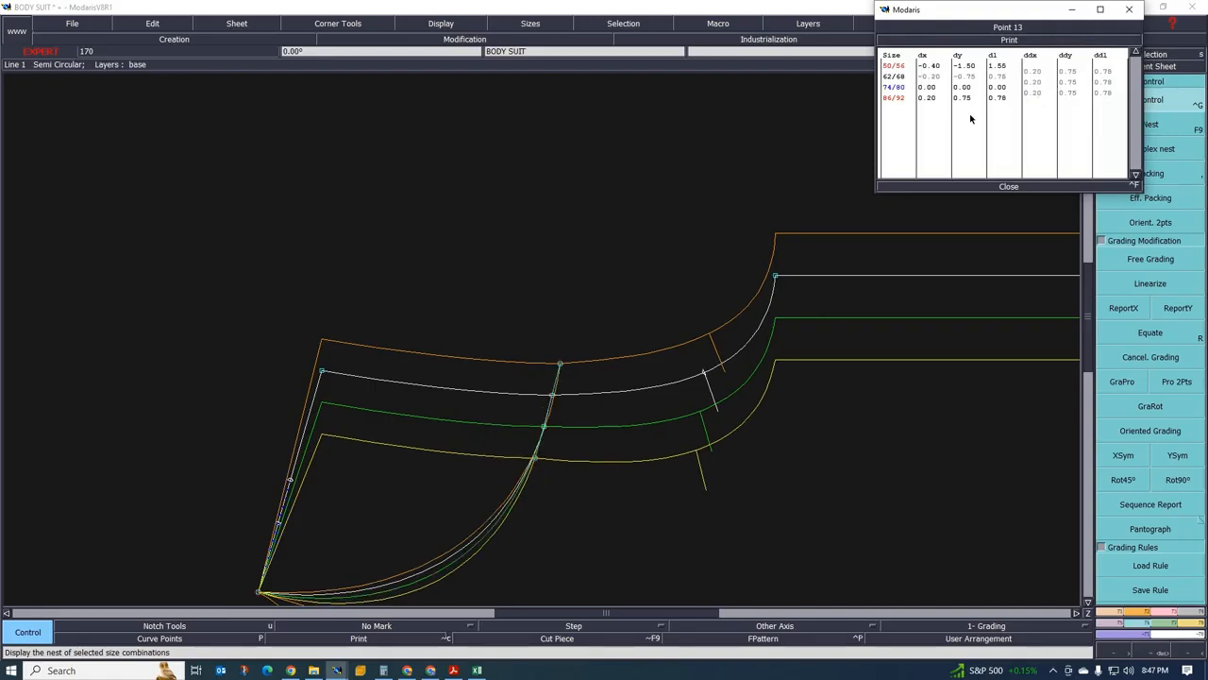
scroll(472, 337, "down", 3)
scroll(494, 353, "up", 2)
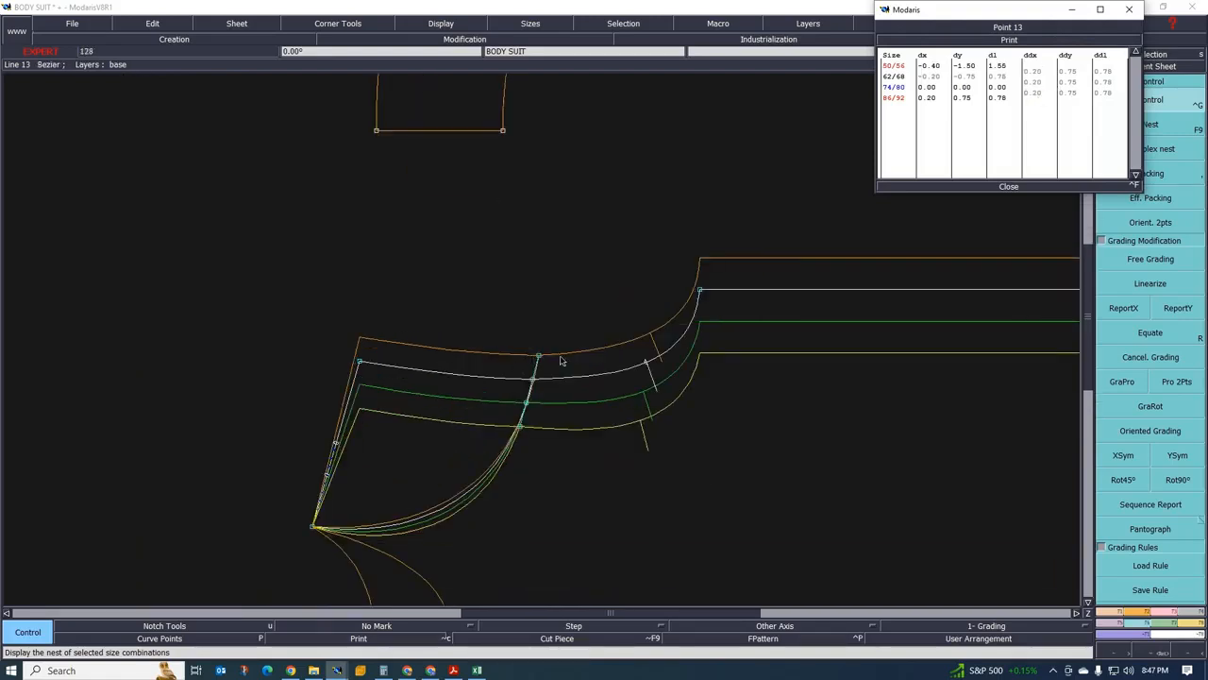
Close the point's grading table and attach the coincident line ends at the shoulder neck point where the inner curve starts
scroll(436, 321, "down", 1)
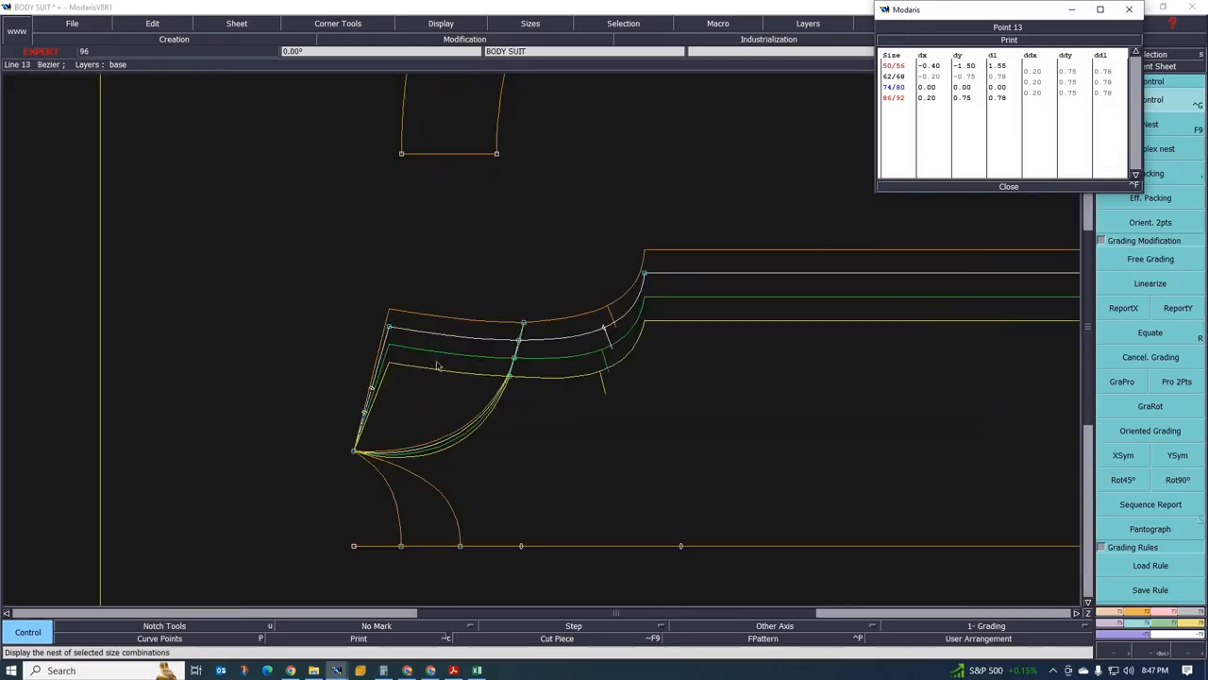
scroll(422, 366, "down", 3)
scroll(406, 340, "up", 2)
scroll(401, 335, "up", 2)
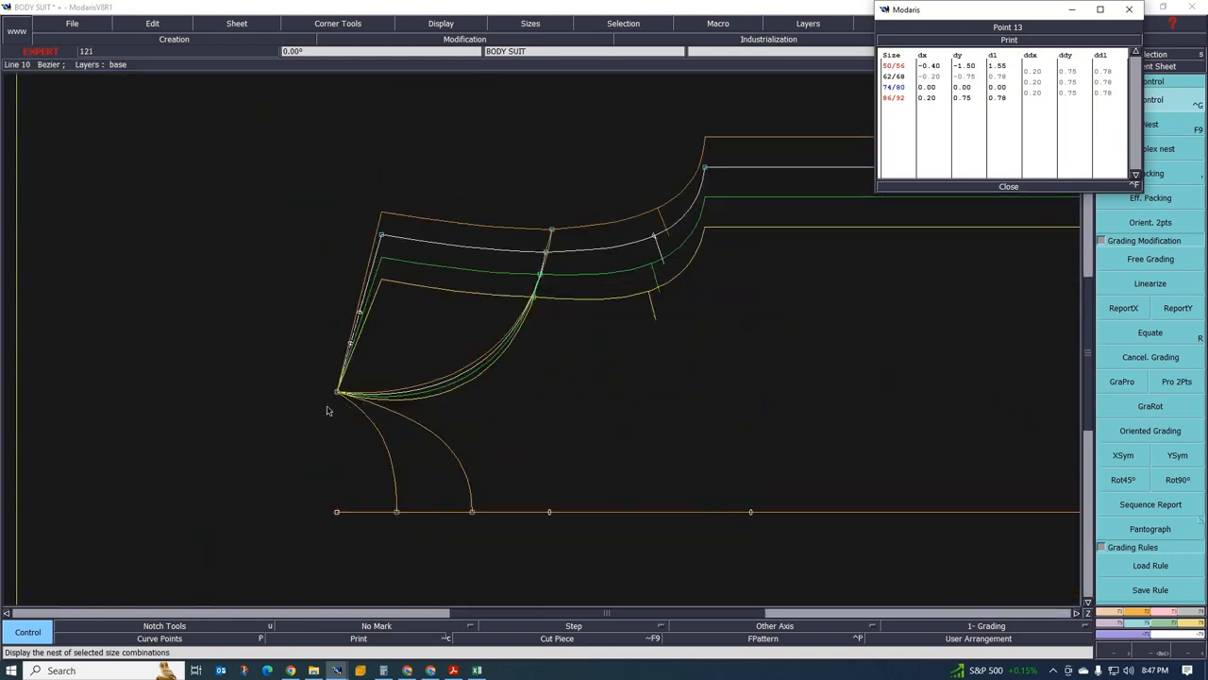
left_click(1008, 186)
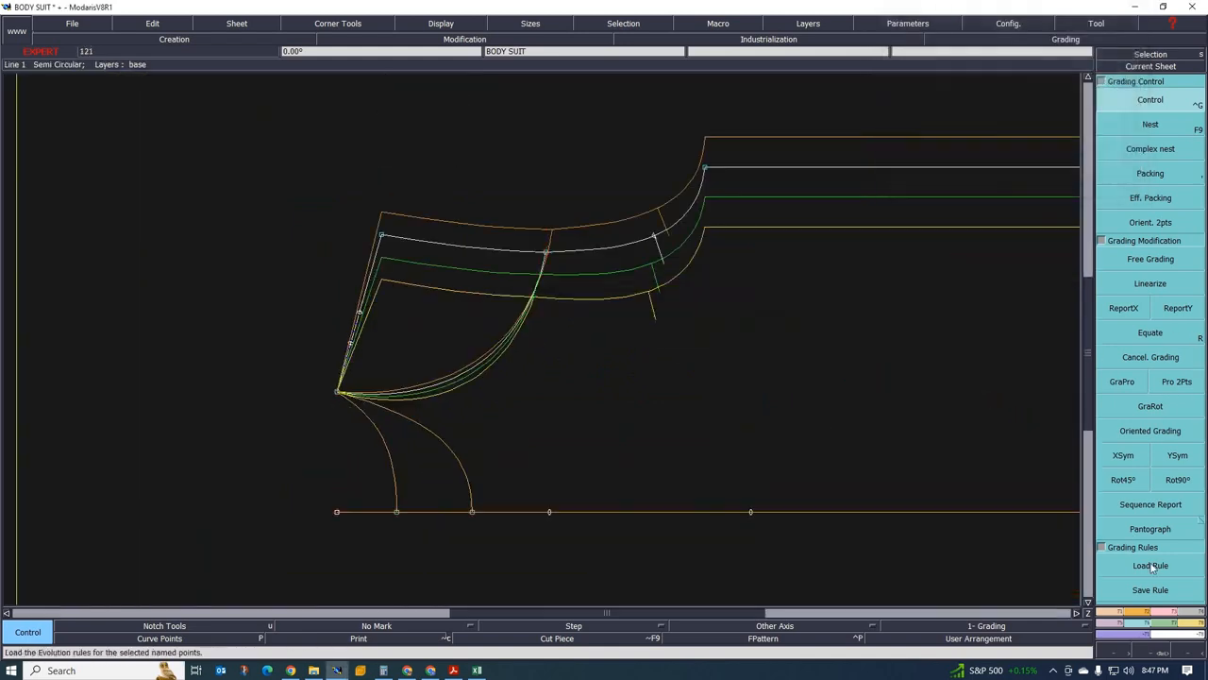
left_click(1172, 611)
left_click(1122, 344)
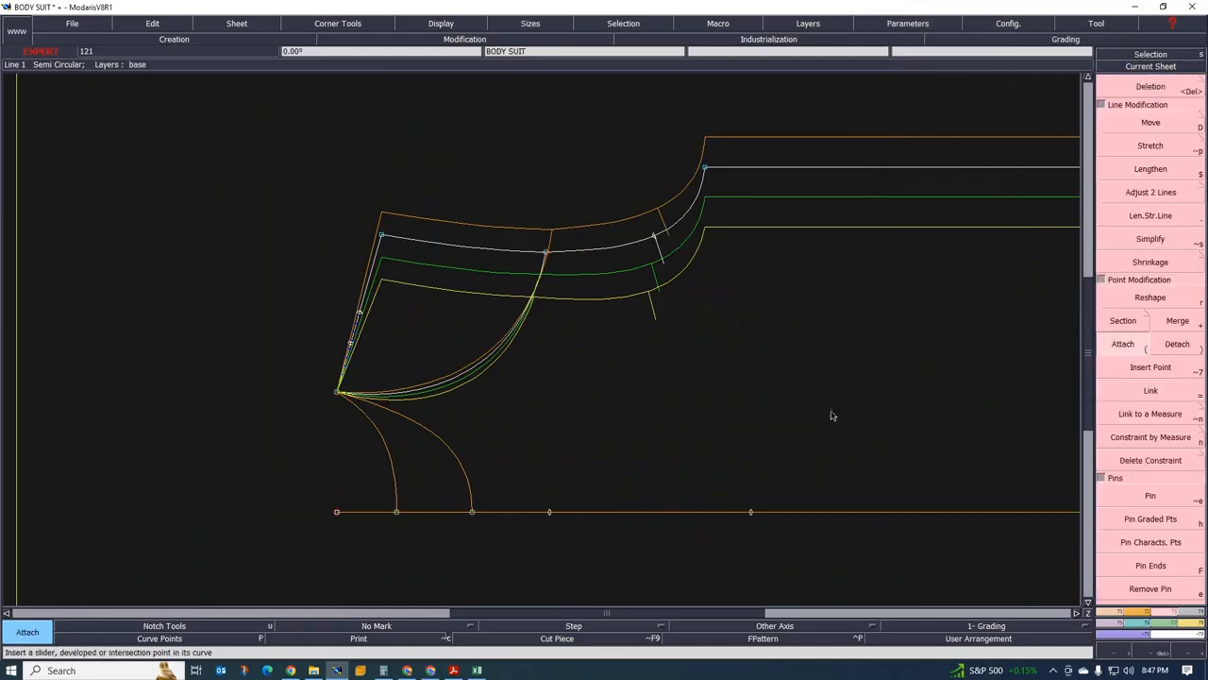
left_click(337, 392)
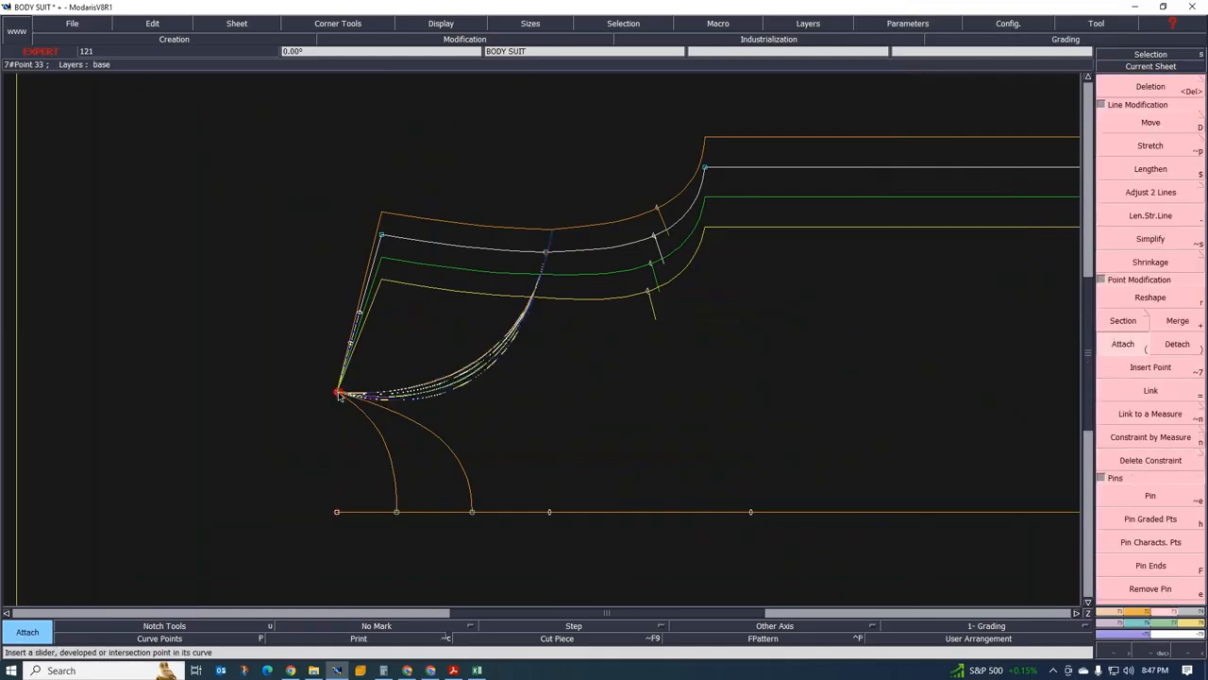
left_click(337, 393)
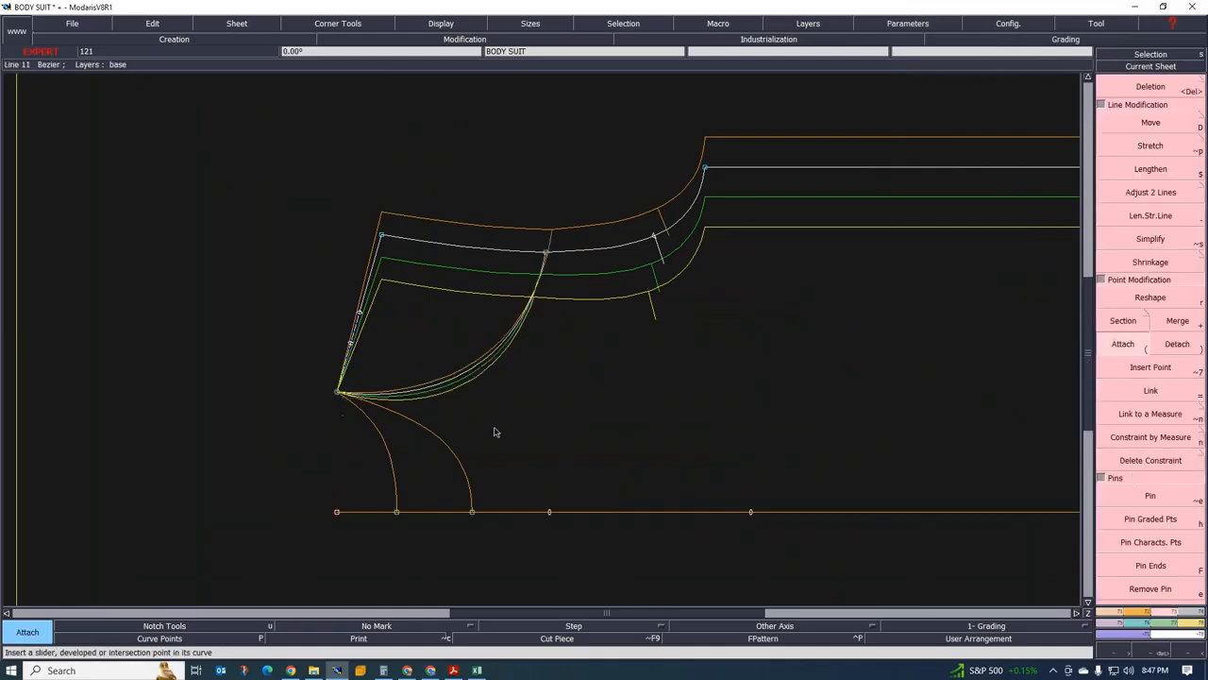
Activate grading Control, consult the graded body measurements in the Excel size chart, and return to the body suit in Modaris
left_click(1150, 623)
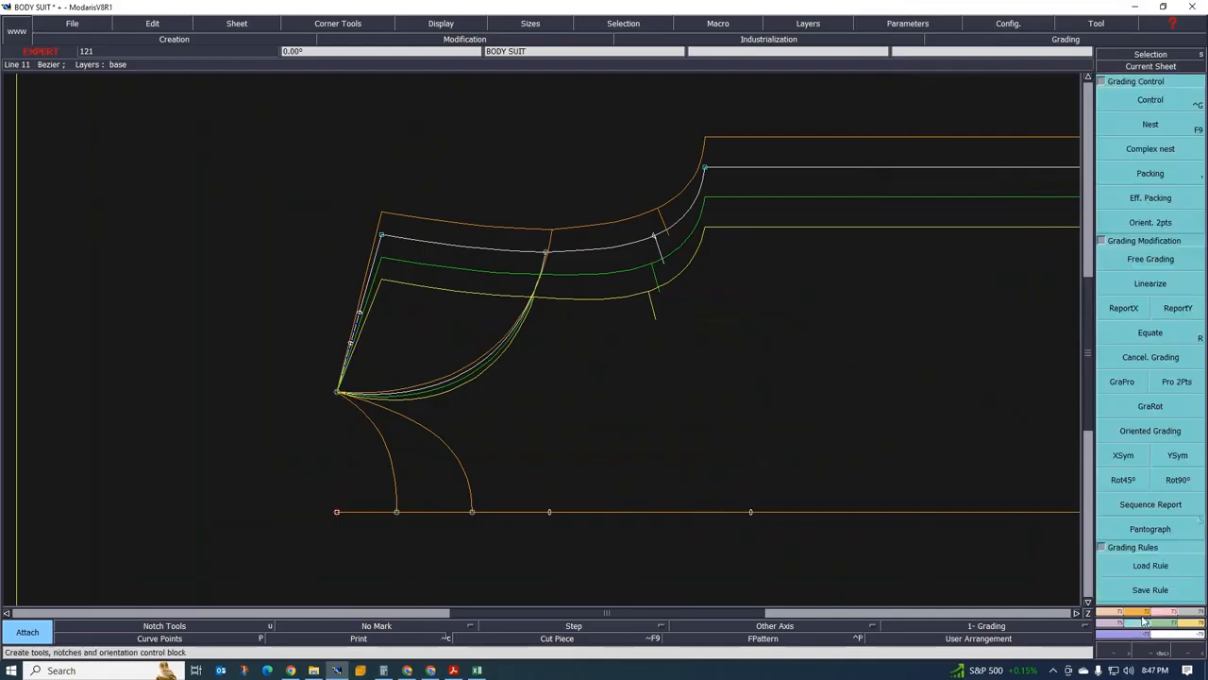
left_click(1150, 99)
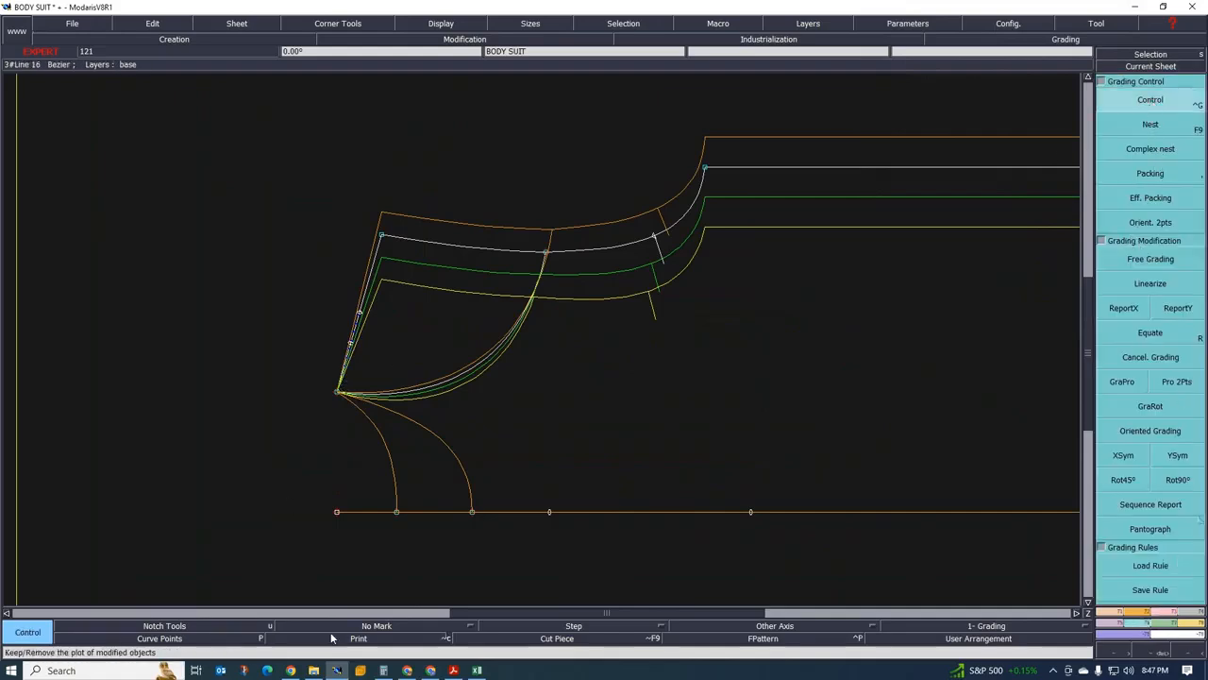
left_click(477, 670)
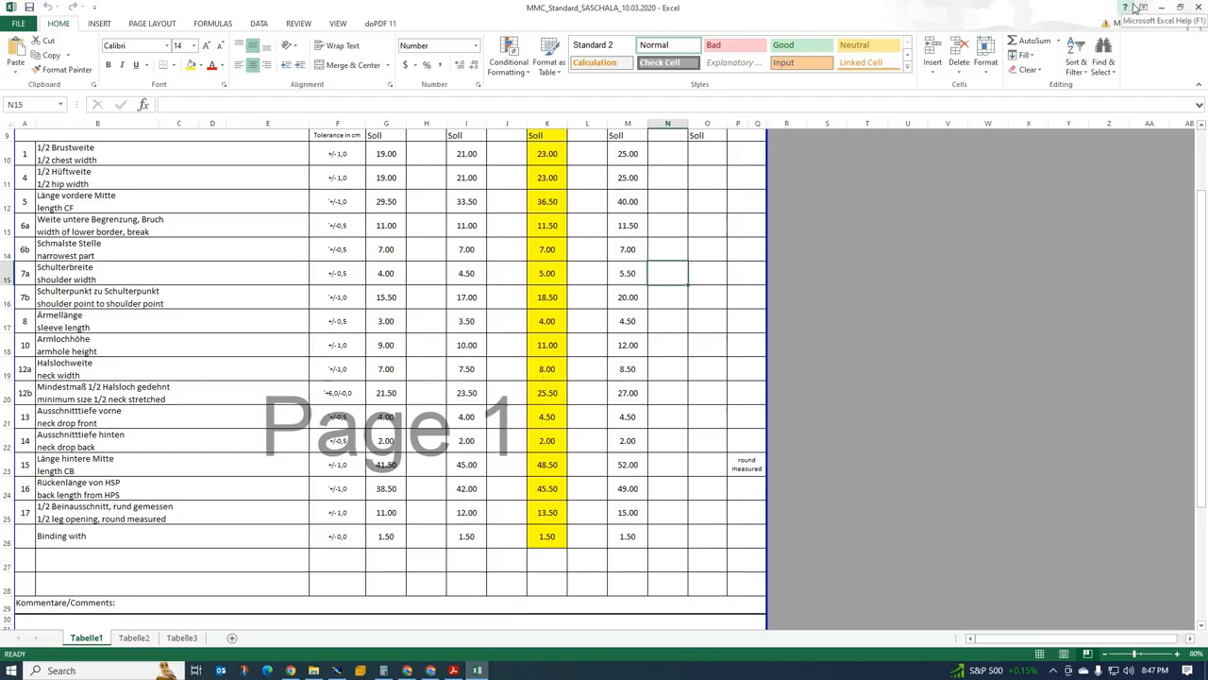
left_click(1162, 7)
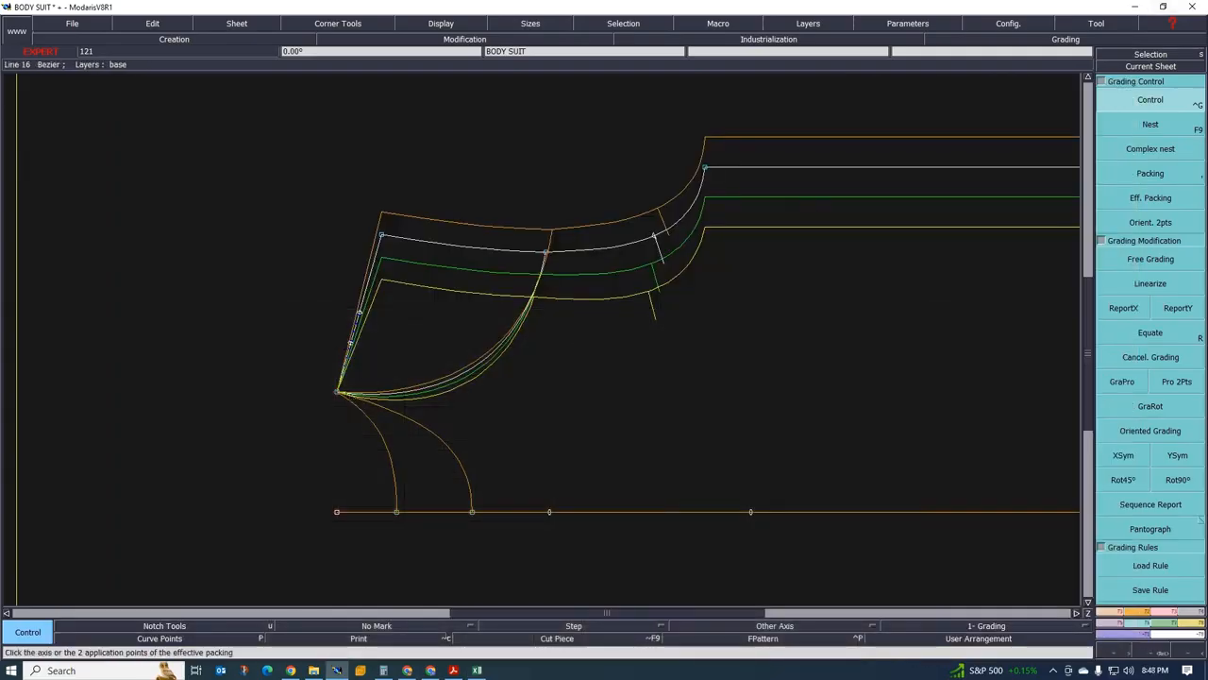
Set the ddy grading of point 10, where the neck curves meet the shoulder line, to 0.25 for all size breaks
left_click(337, 390)
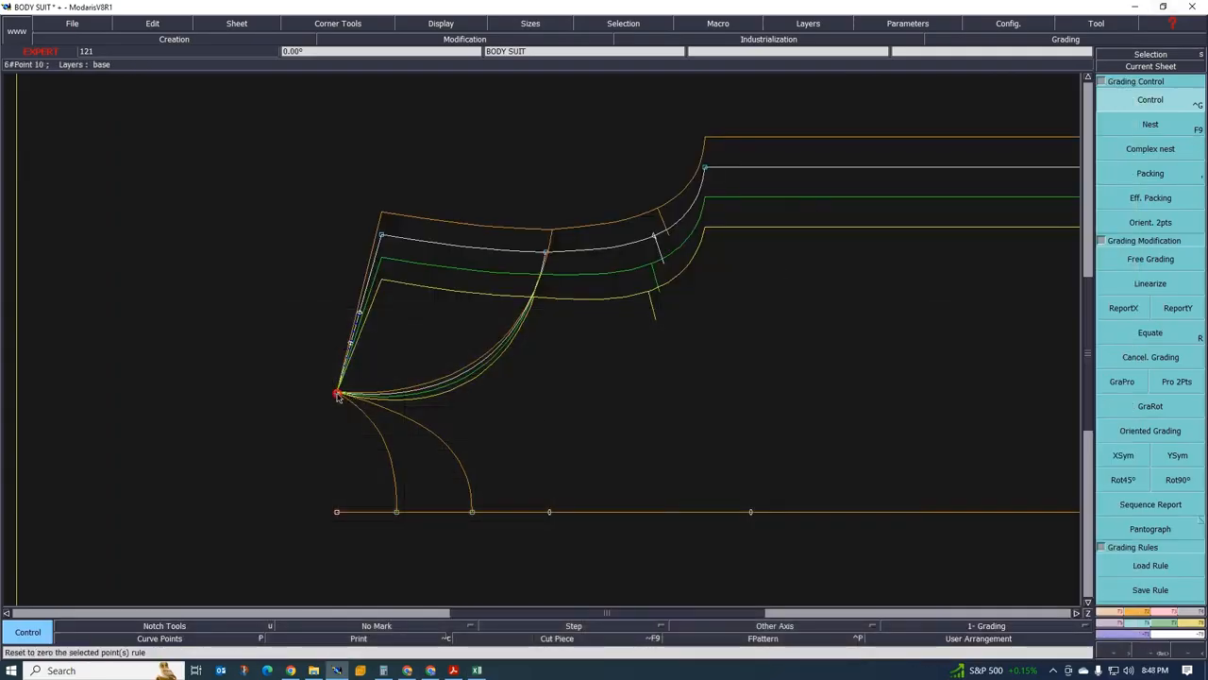
left_click_drag(1072, 71, 1073, 95)
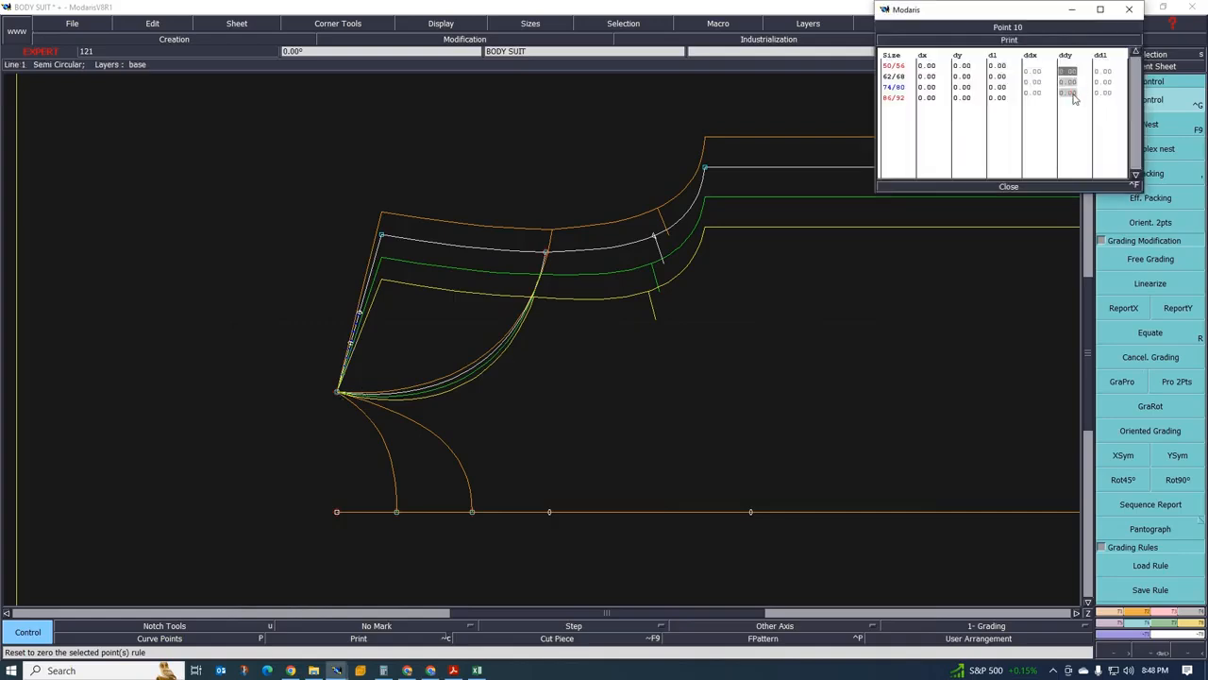
key("BackSpace")
type(".25")
key("Return")
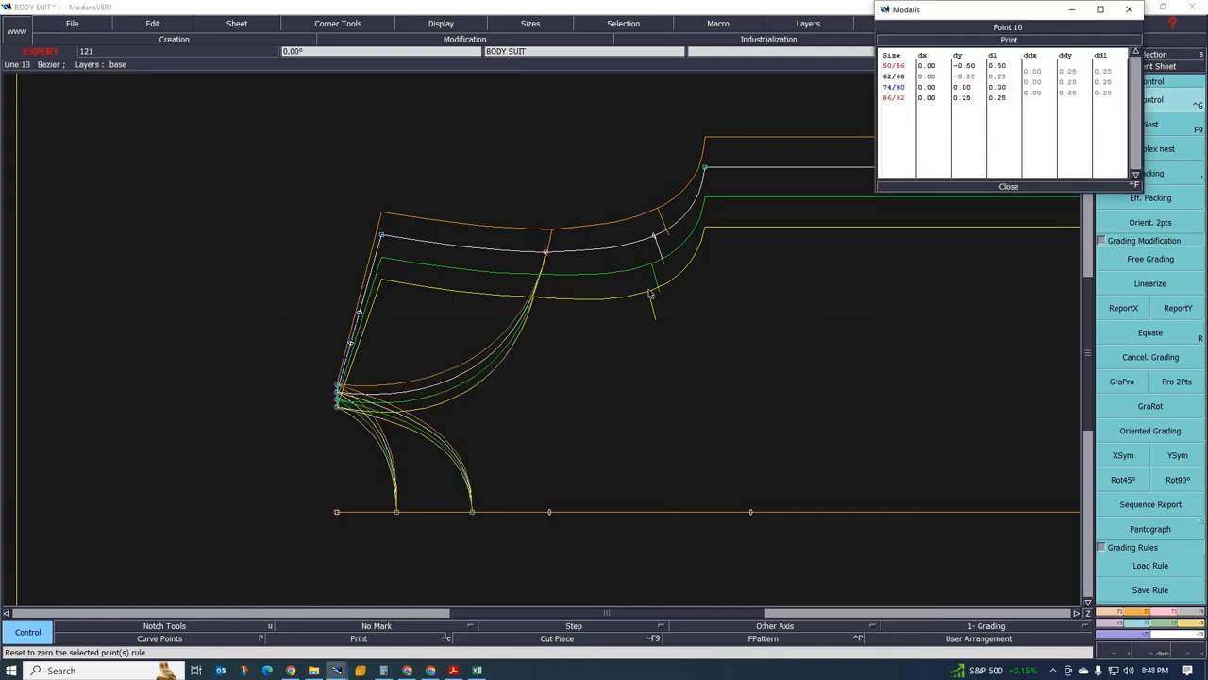
Check the neck measurements in the Excel size chart, return to Modaris and close point 10's grading table
left_click(477, 670)
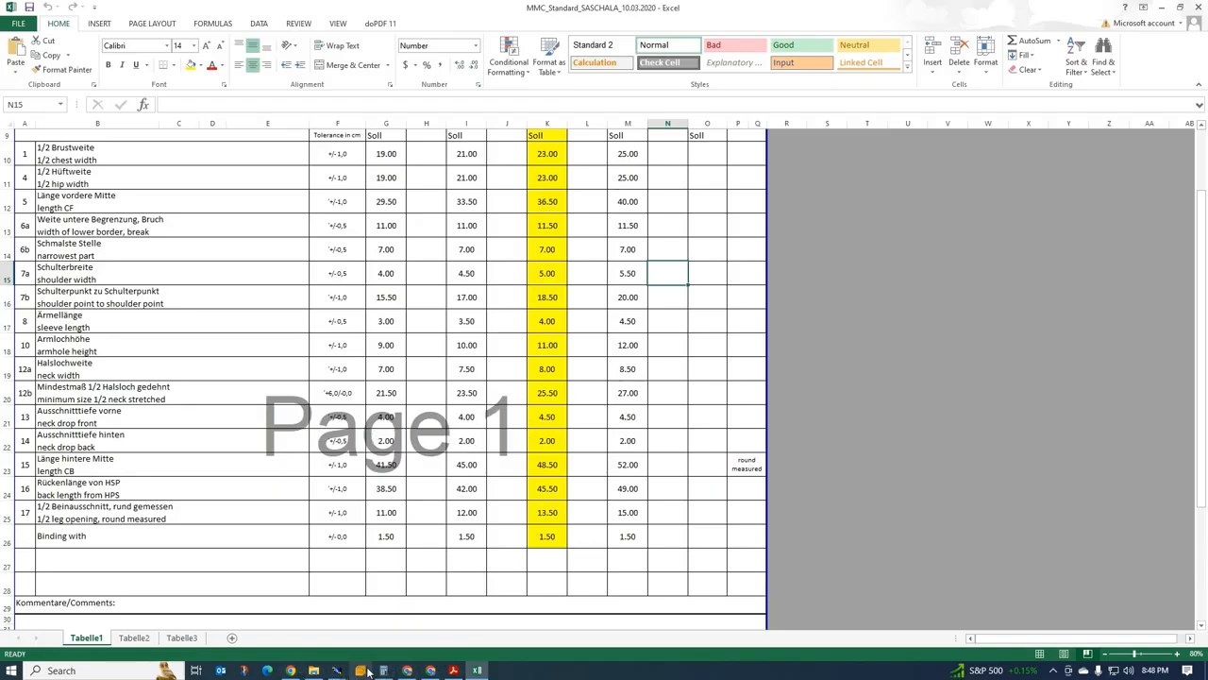
left_click(337, 670)
left_click(268, 631)
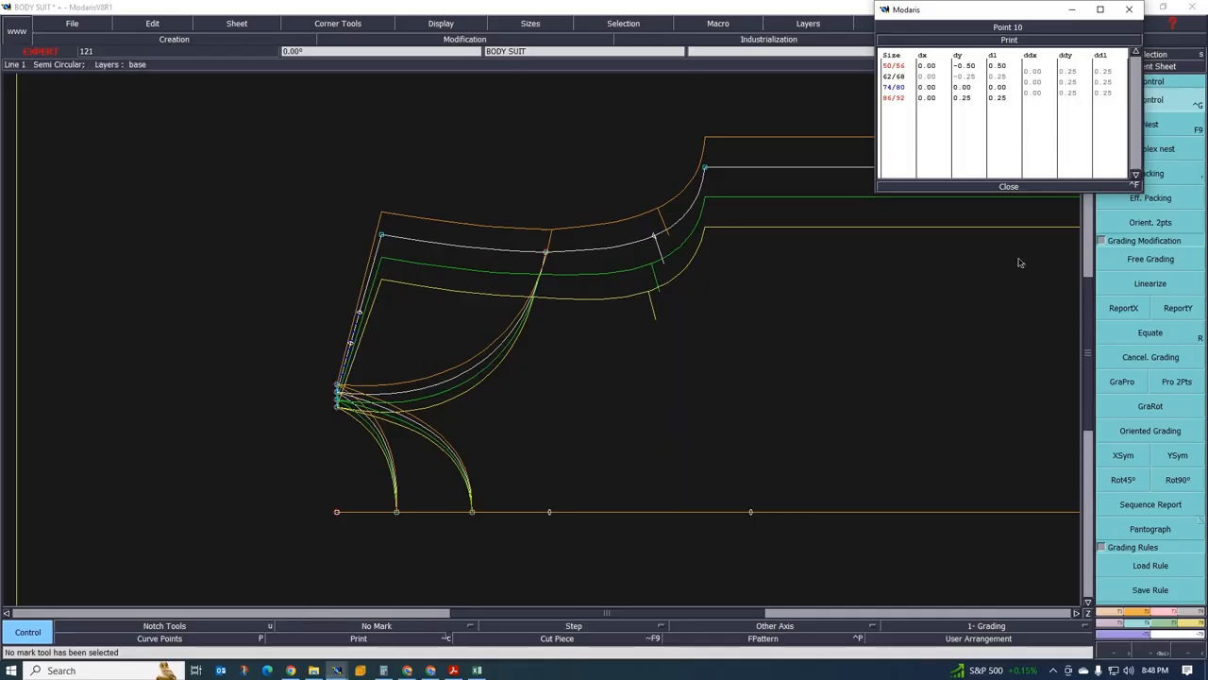
left_click(1008, 186)
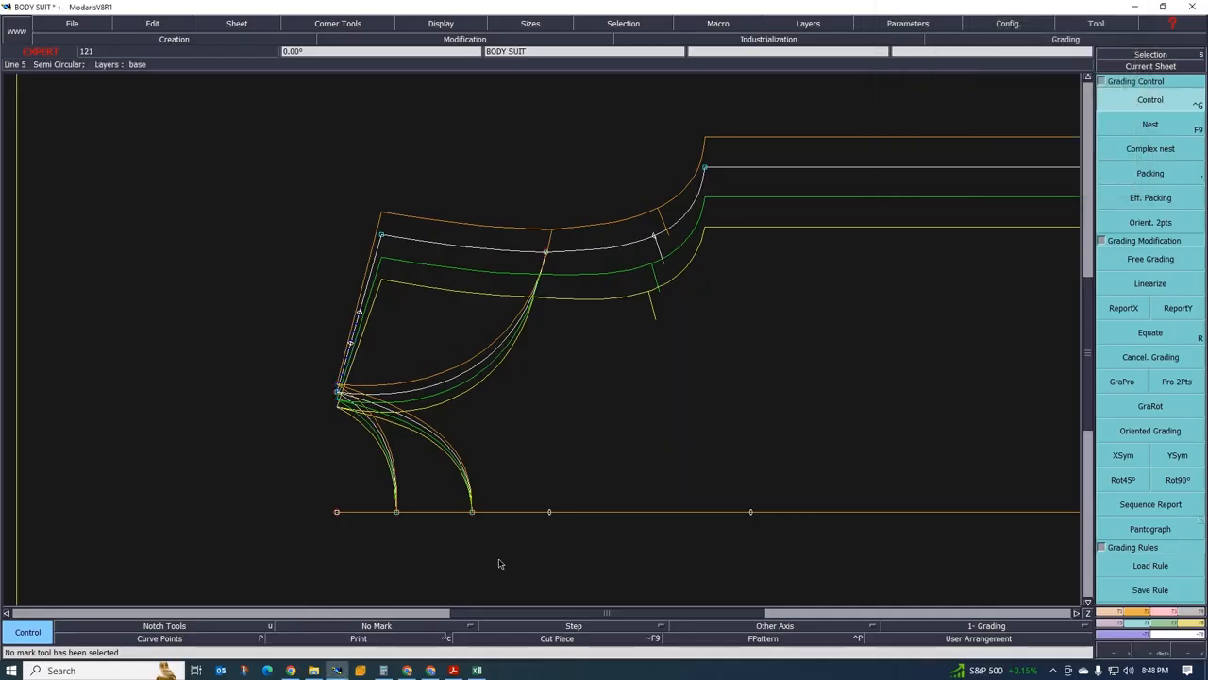
Set the ddx grading of point 7, where the deeper neck curve meets the centre line, to 0.50 between sizes 62/68 and 74/80
left_click(473, 516)
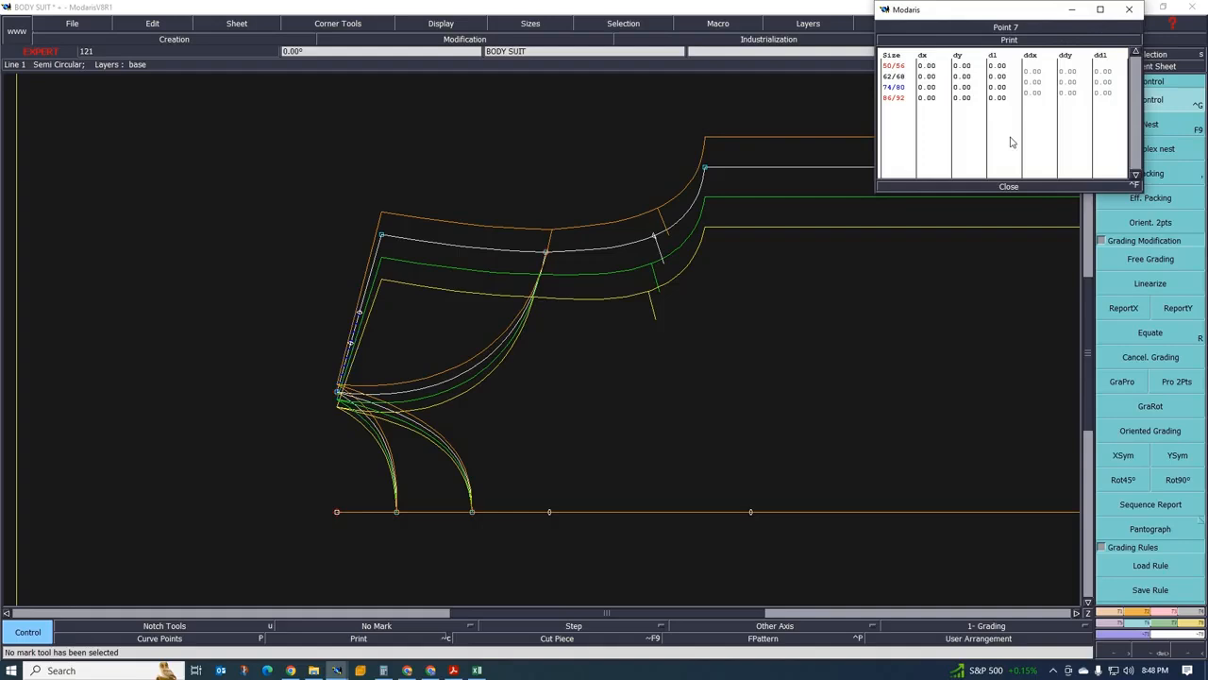
left_click(1067, 82)
left_click(1034, 82)
type("-0.5")
key("Return")
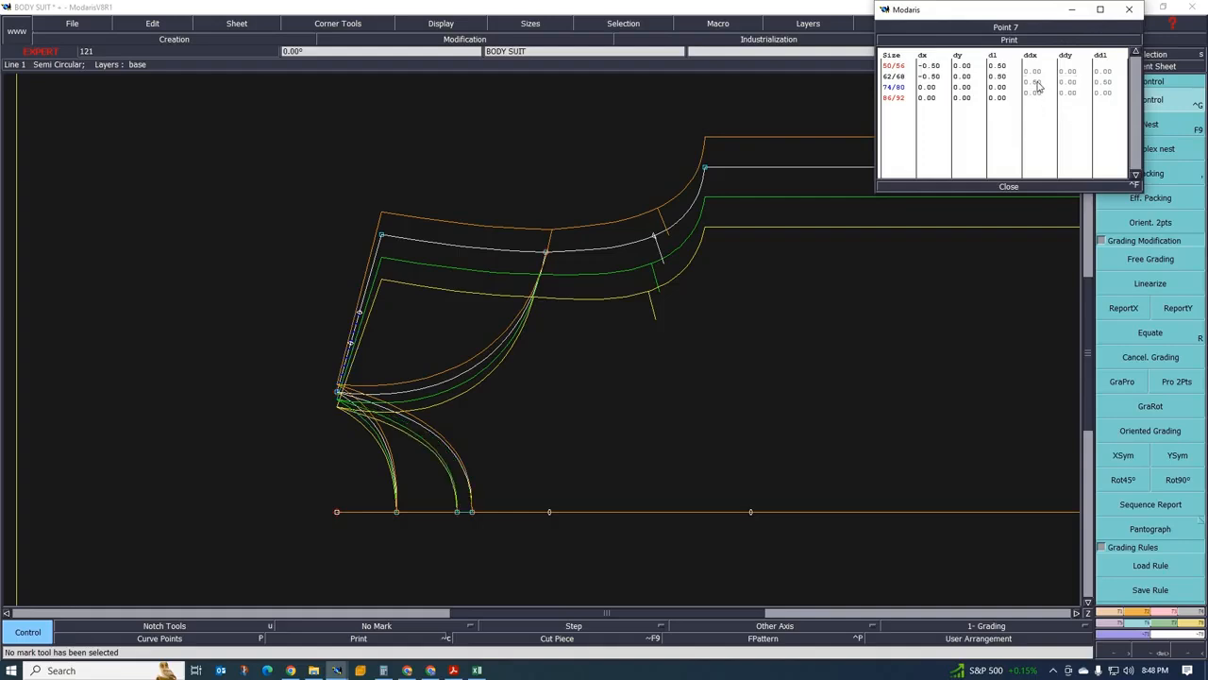
Examine the graded size nest along the whole body suit pattern, from neckline to crotch, and close point 7's grading table
scroll(463, 460, "down", 2)
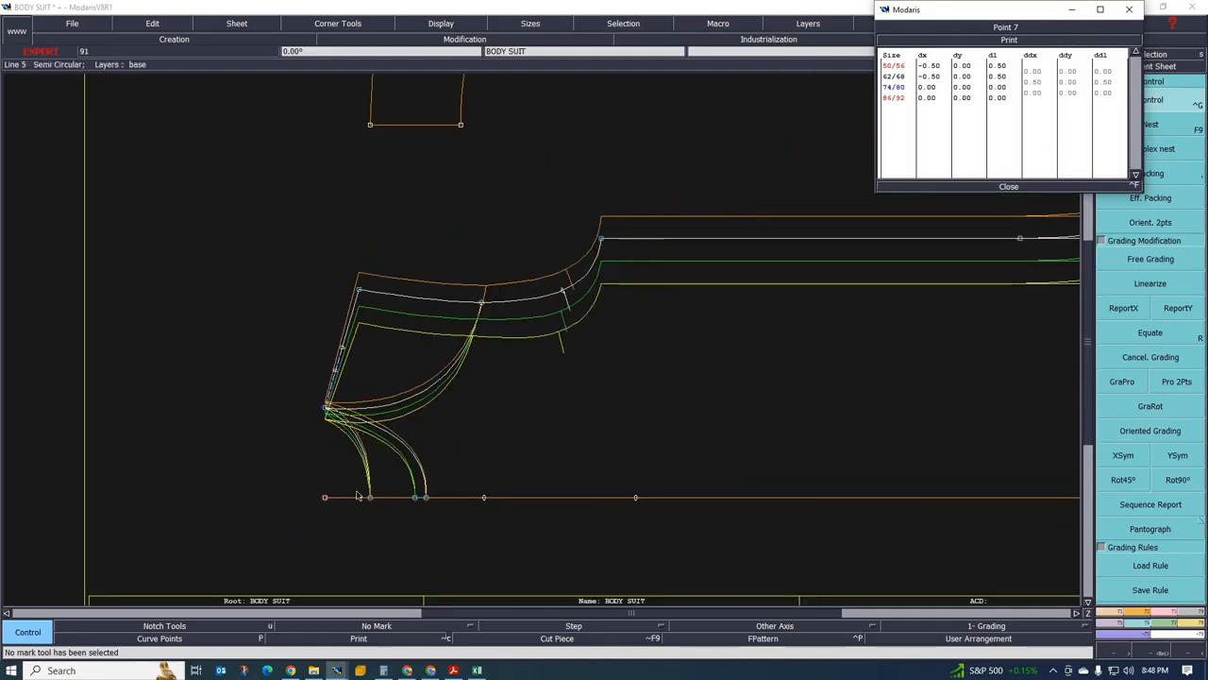
scroll(500, 461, "down", 2)
scroll(606, 458, "up", 1)
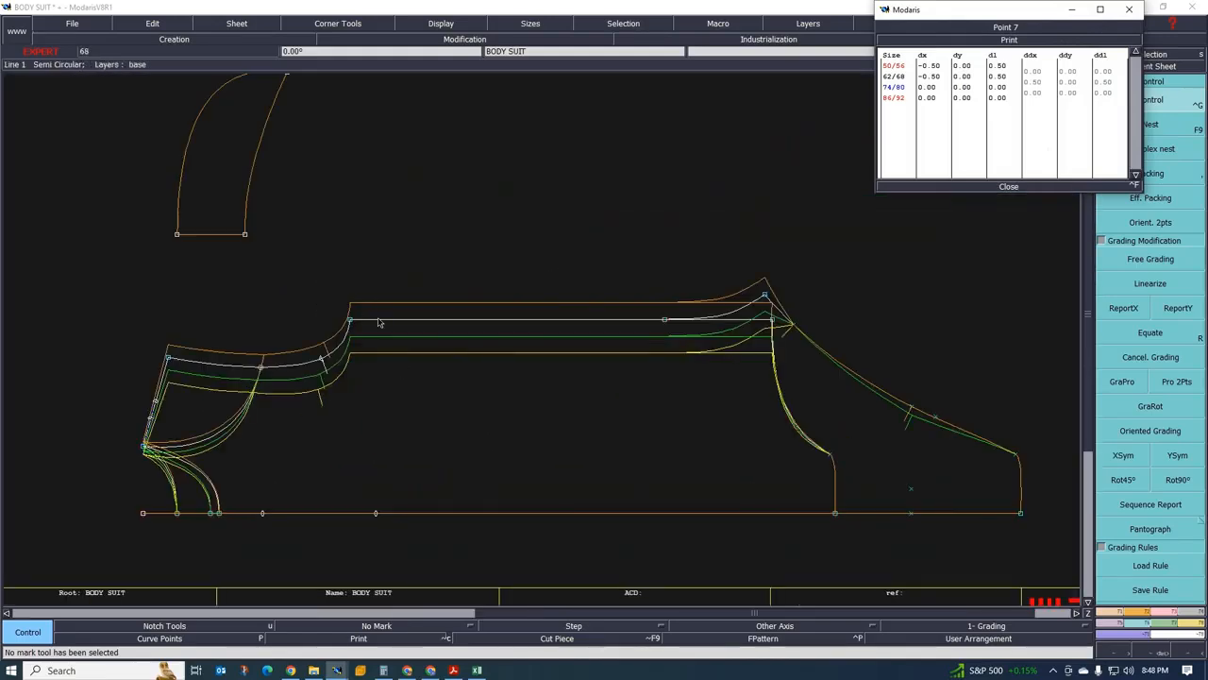
scroll(379, 323, "down", 3)
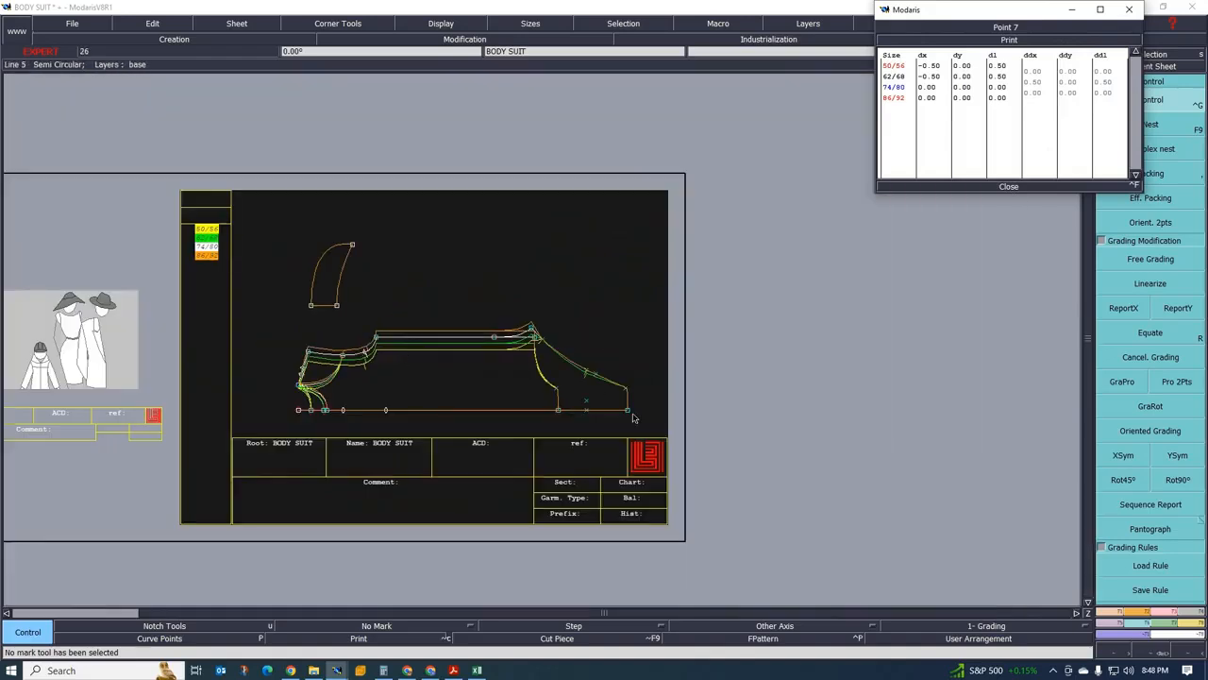
scroll(625, 406, "up", 4)
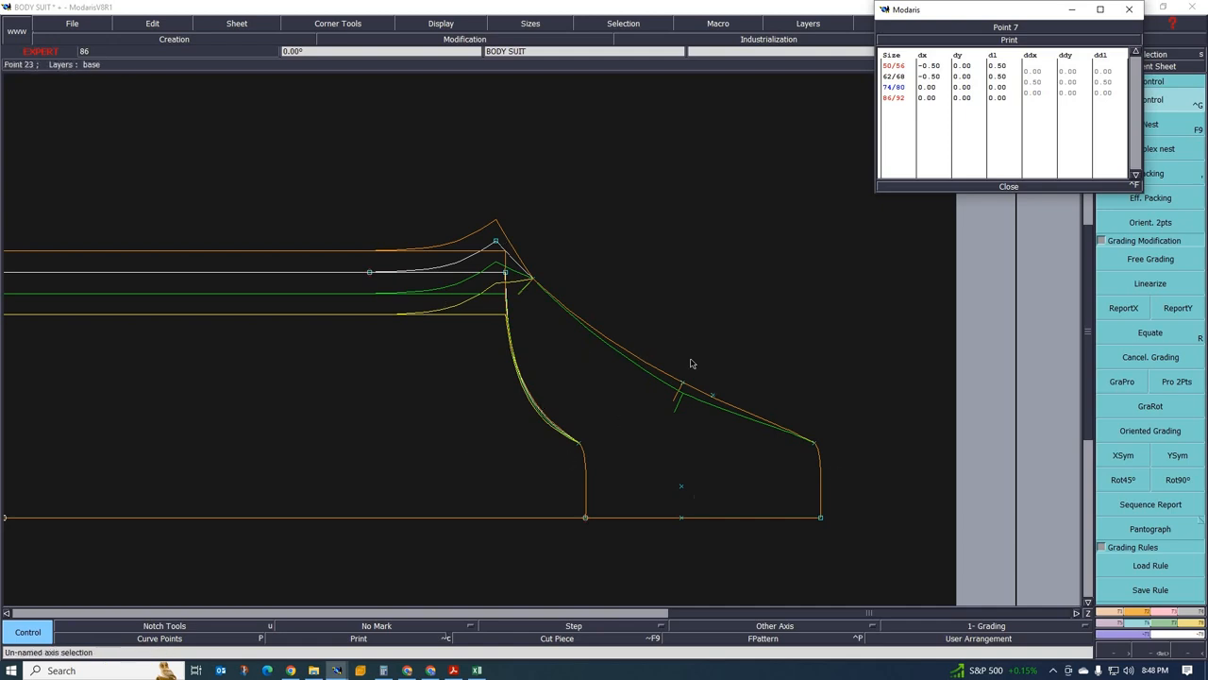
scroll(689, 363, "down", 2)
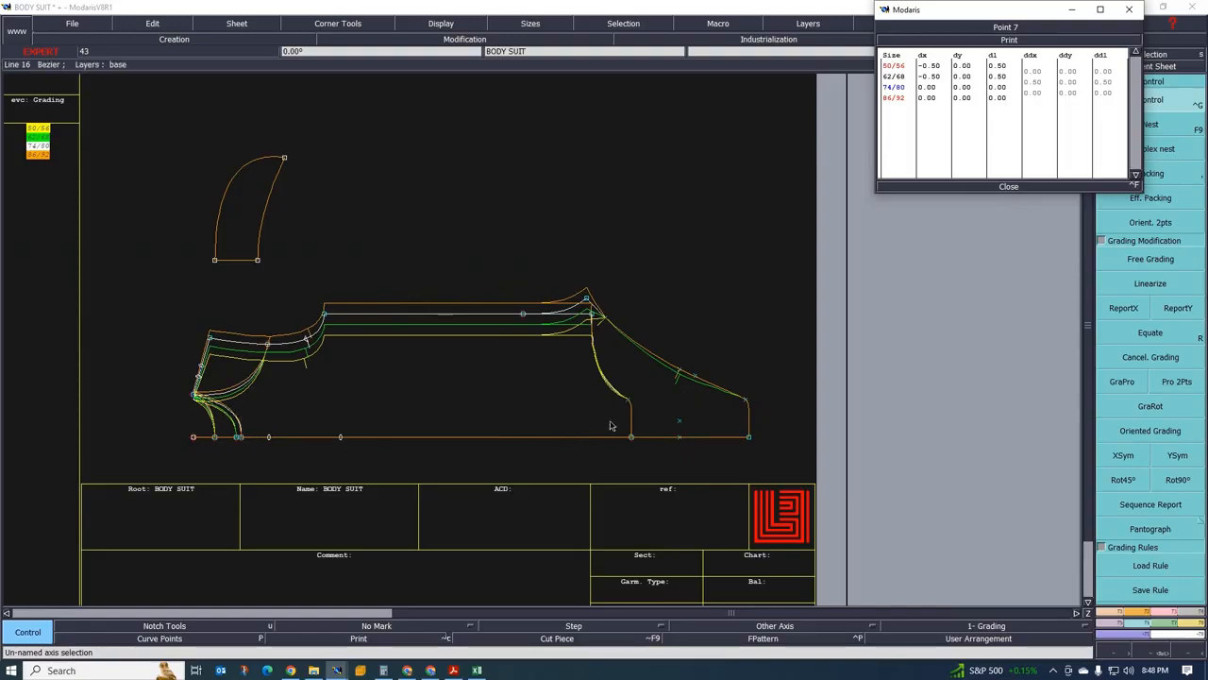
scroll(322, 330, "down", 3)
scroll(347, 342, "up", 3)
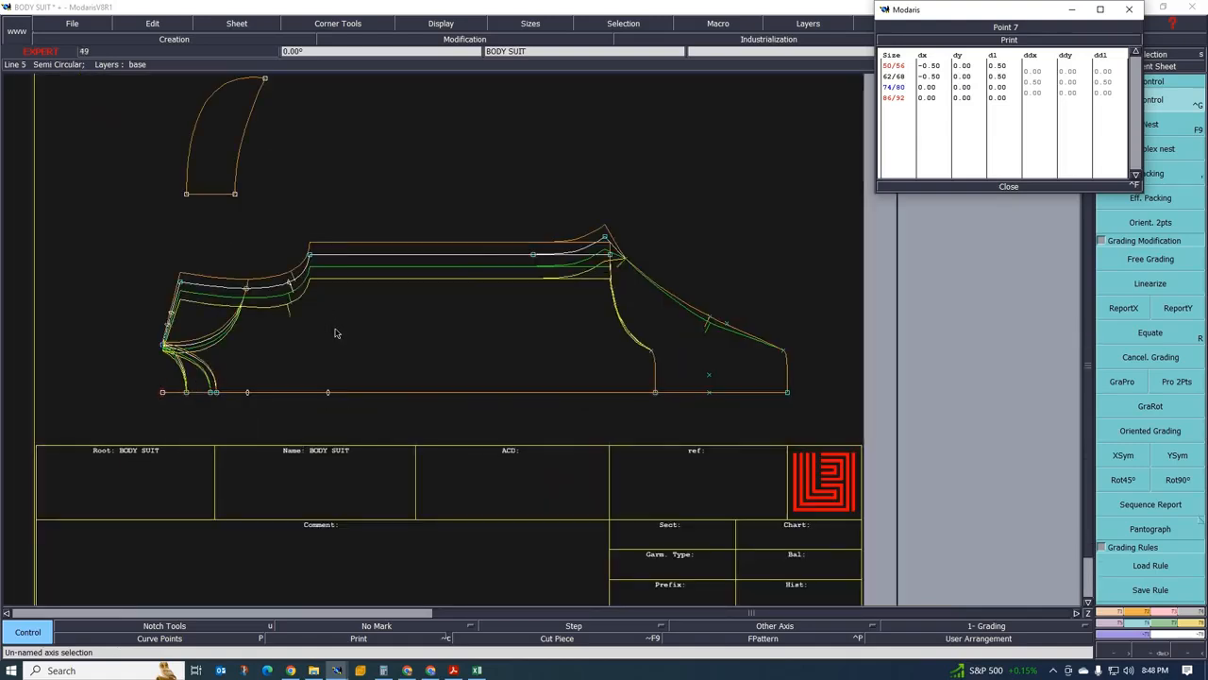
scroll(335, 332, "up", 2)
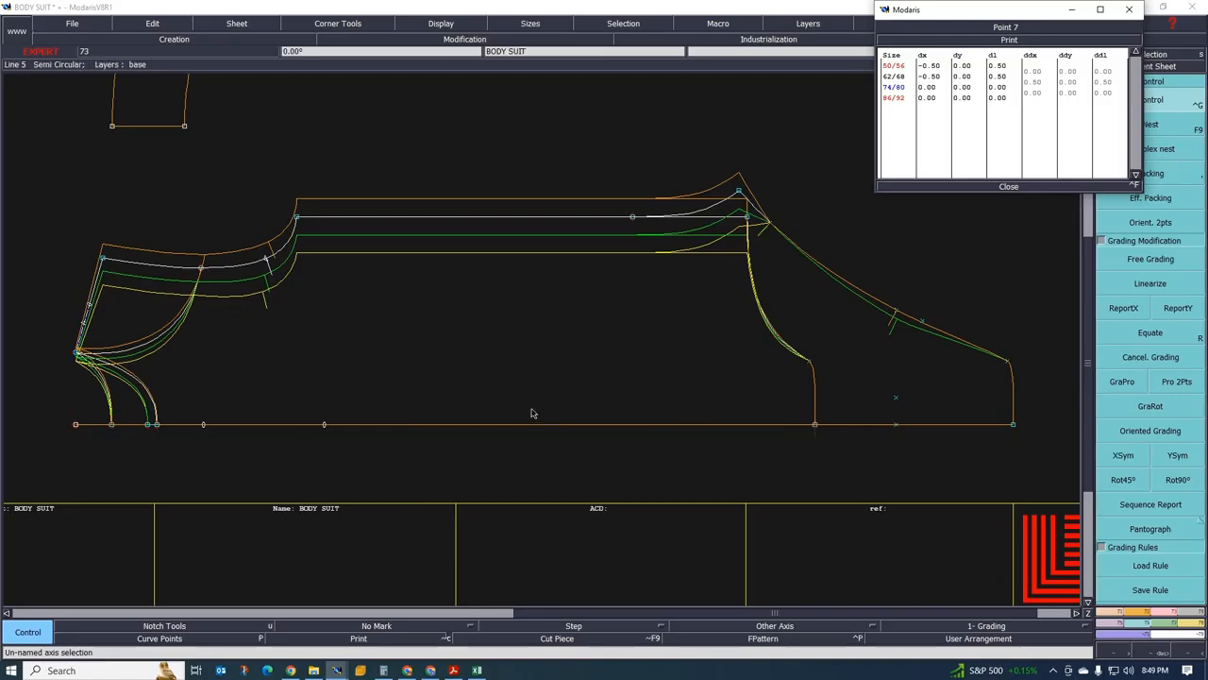
scroll(462, 403, "down", 1)
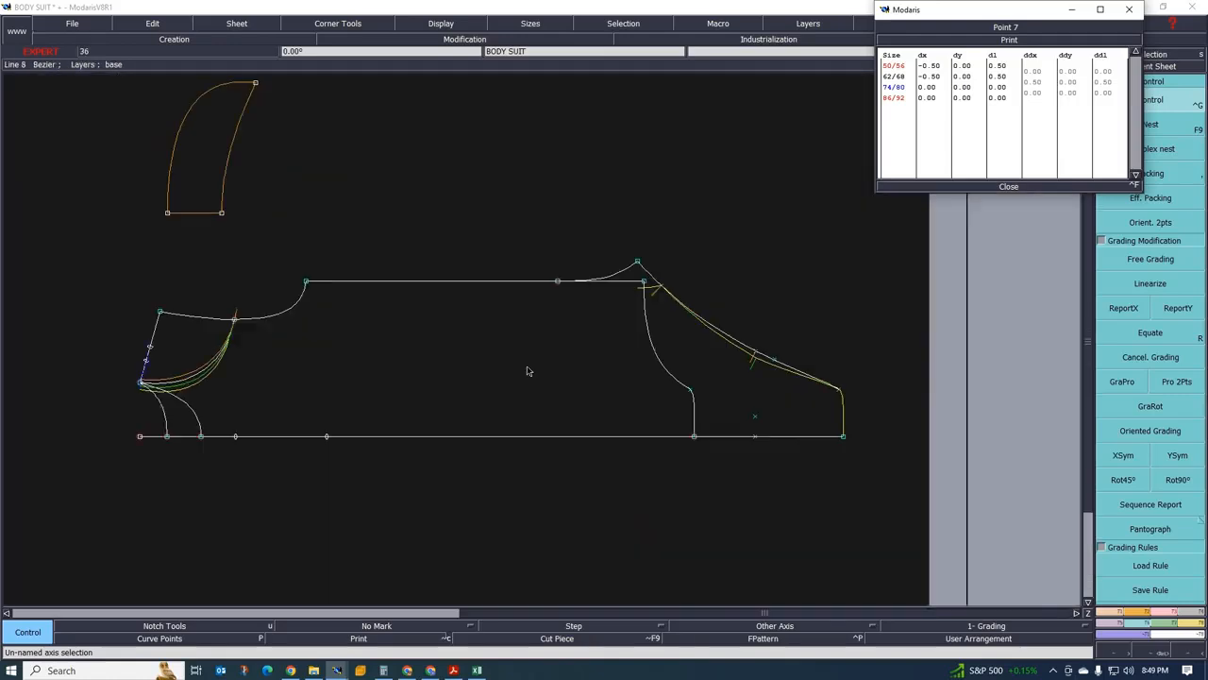
scroll(421, 377, "down", 1)
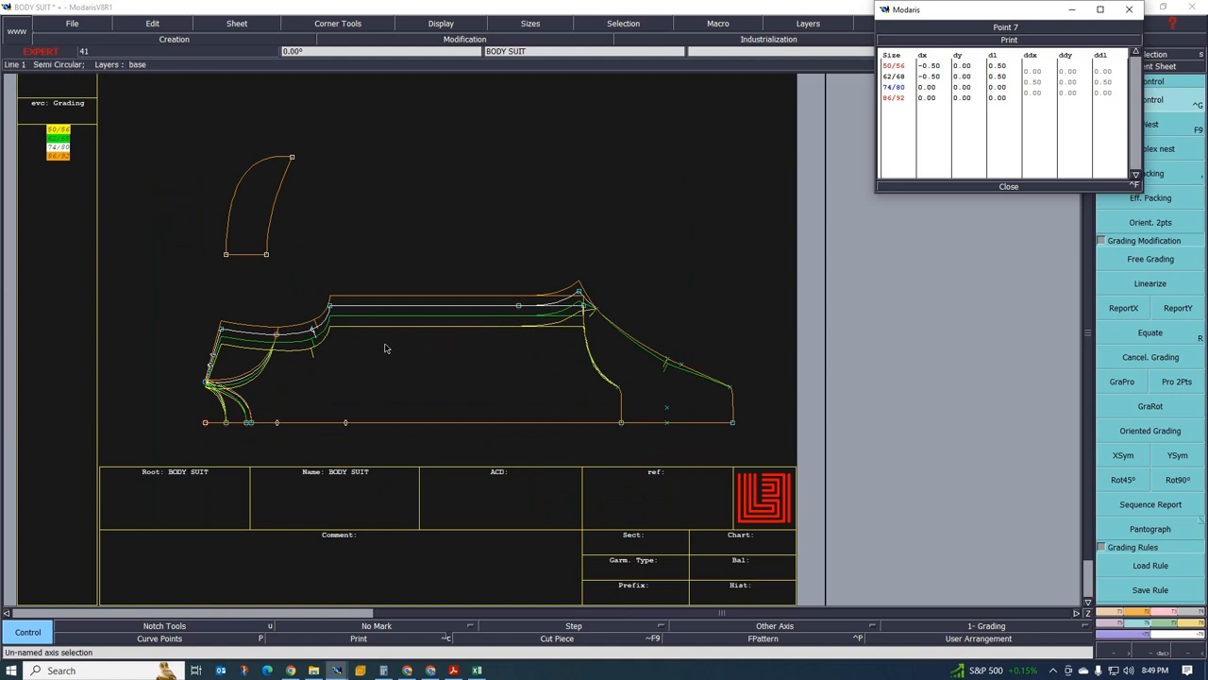
scroll(387, 351, "down", 2)
scroll(337, 289, "up", 4)
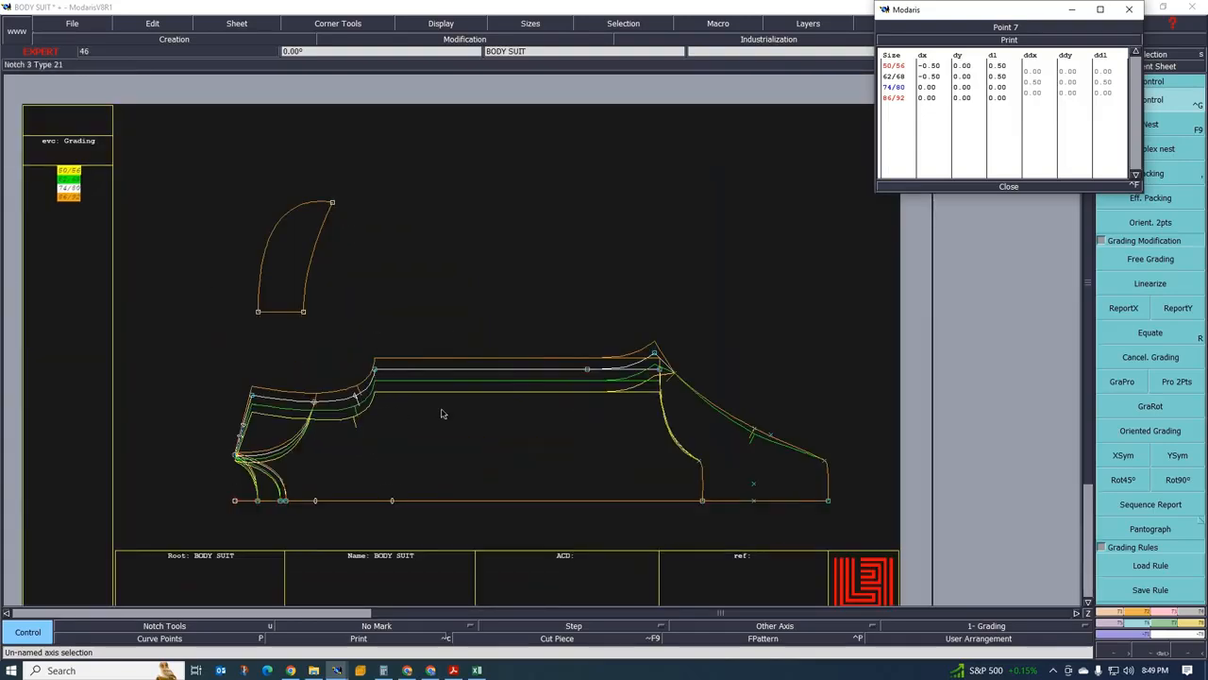
scroll(528, 399, "down", 2)
scroll(526, 405, "up", 3)
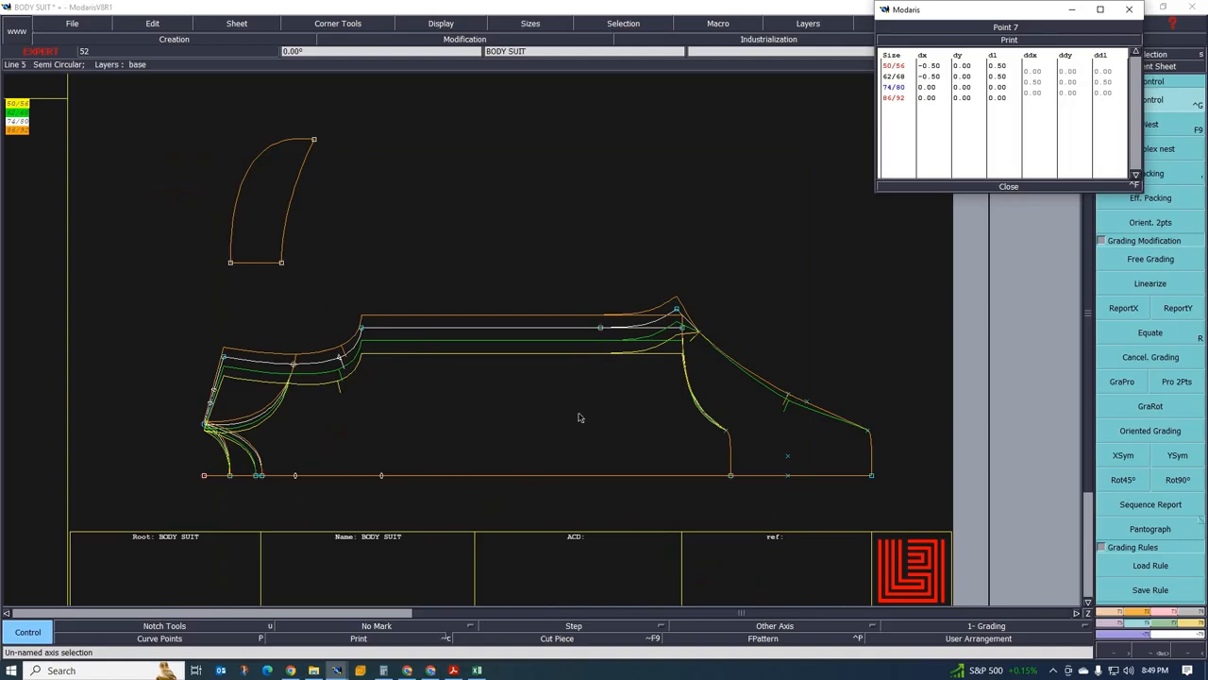
left_click(1009, 187)
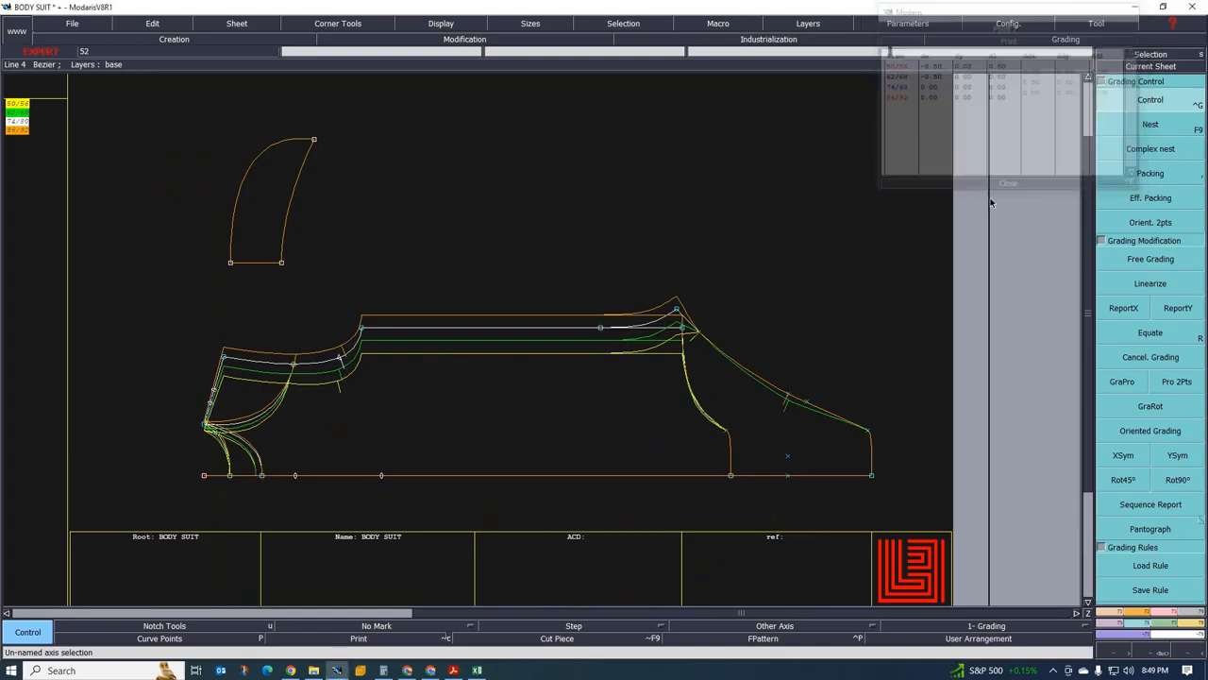
Switch to the Excel size chart and calculate the grading increment of the back length from HPS as 49 − 45.5
left_click(390, 627)
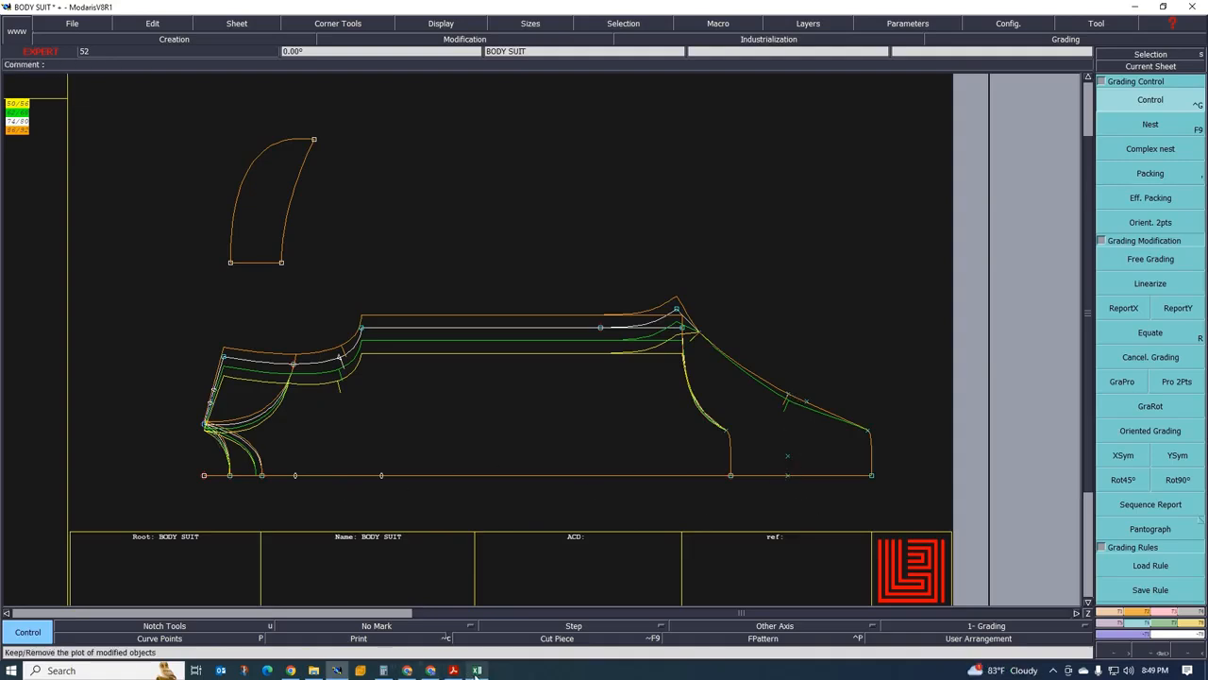
mouse_move(476, 670)
left_click(477, 595)
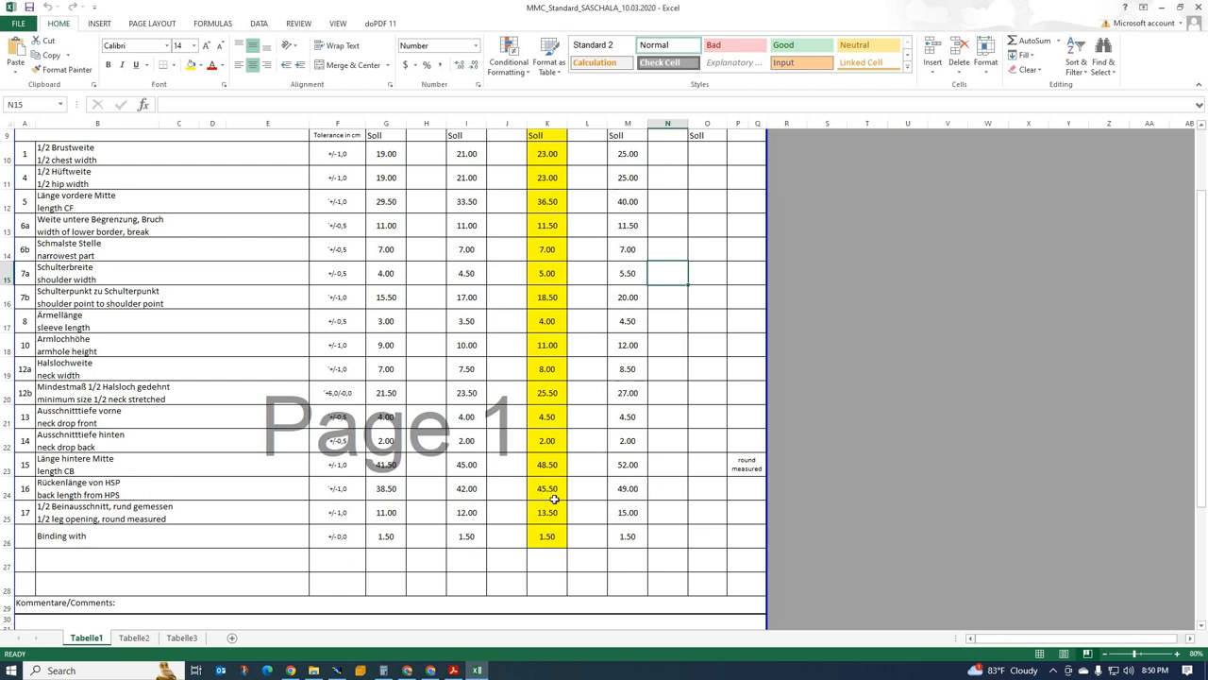
left_click(384, 670)
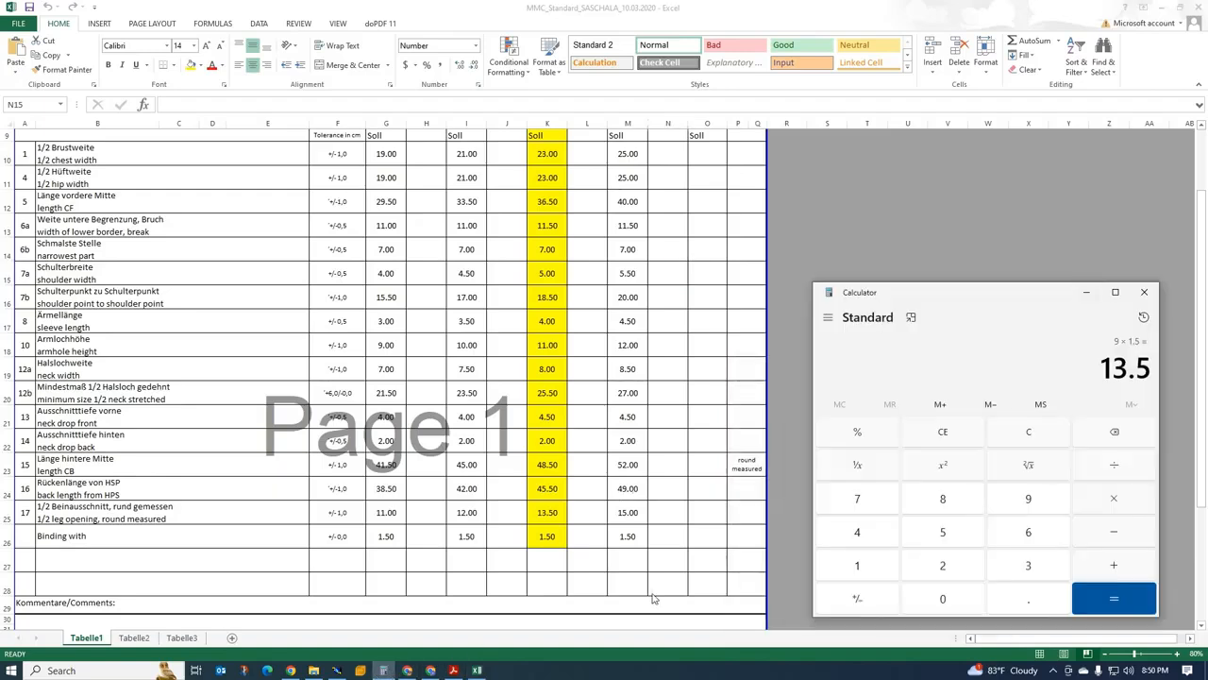
left_click(1043, 435)
left_click(857, 533)
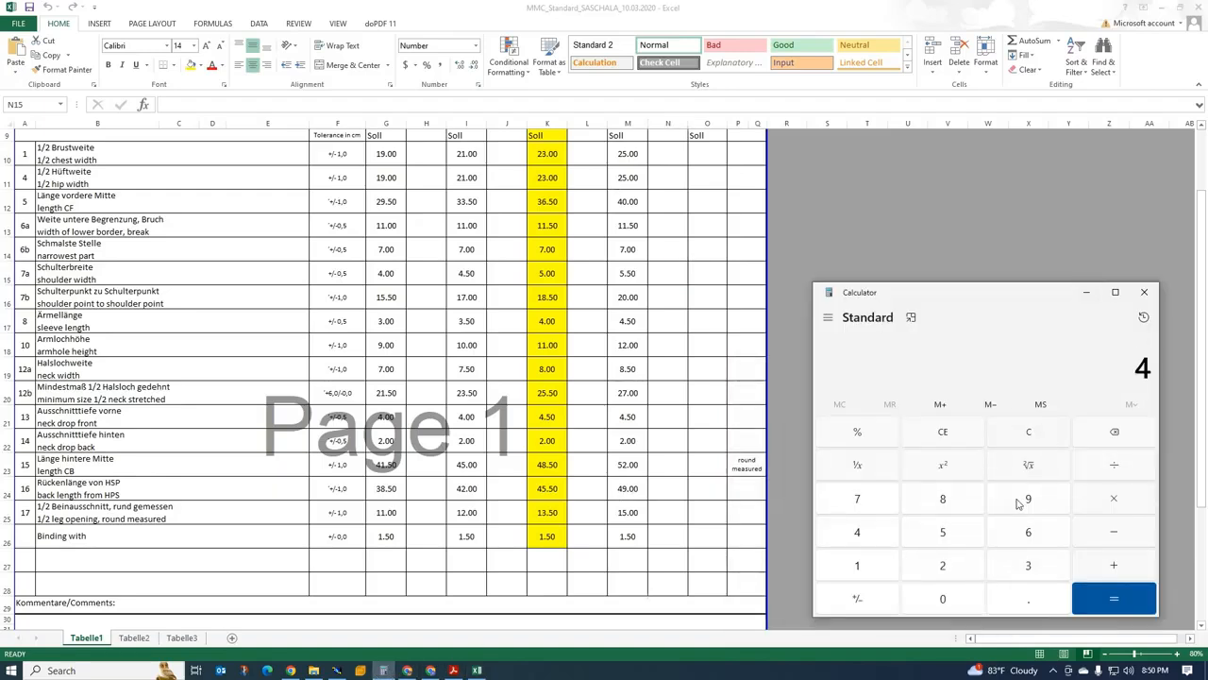
left_click(1025, 504)
left_click(871, 535)
left_click(951, 535)
left_click(1033, 602)
left_click(952, 534)
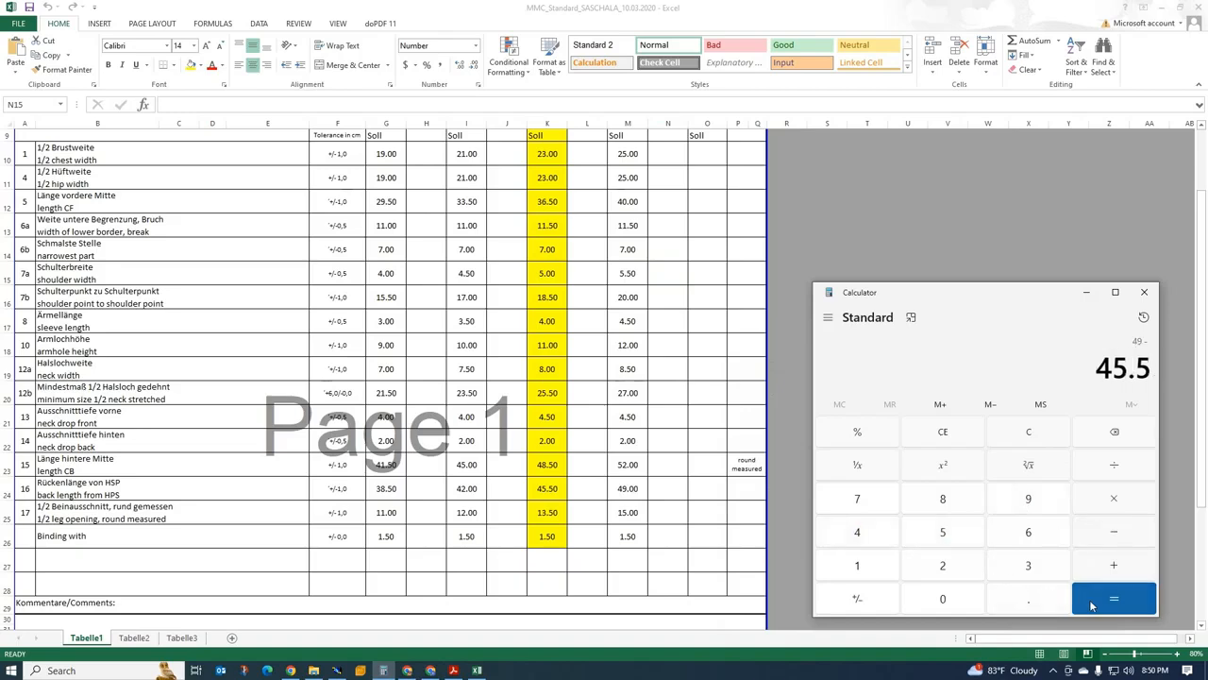
left_click(1112, 597)
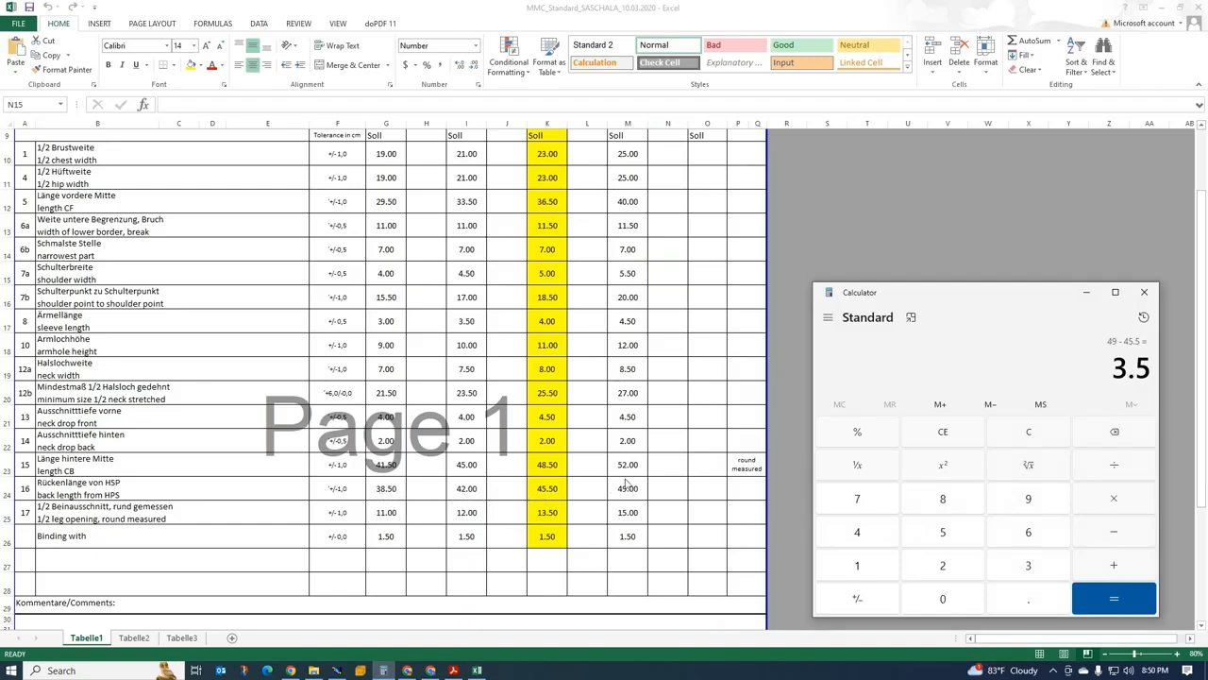
left_click(1086, 291)
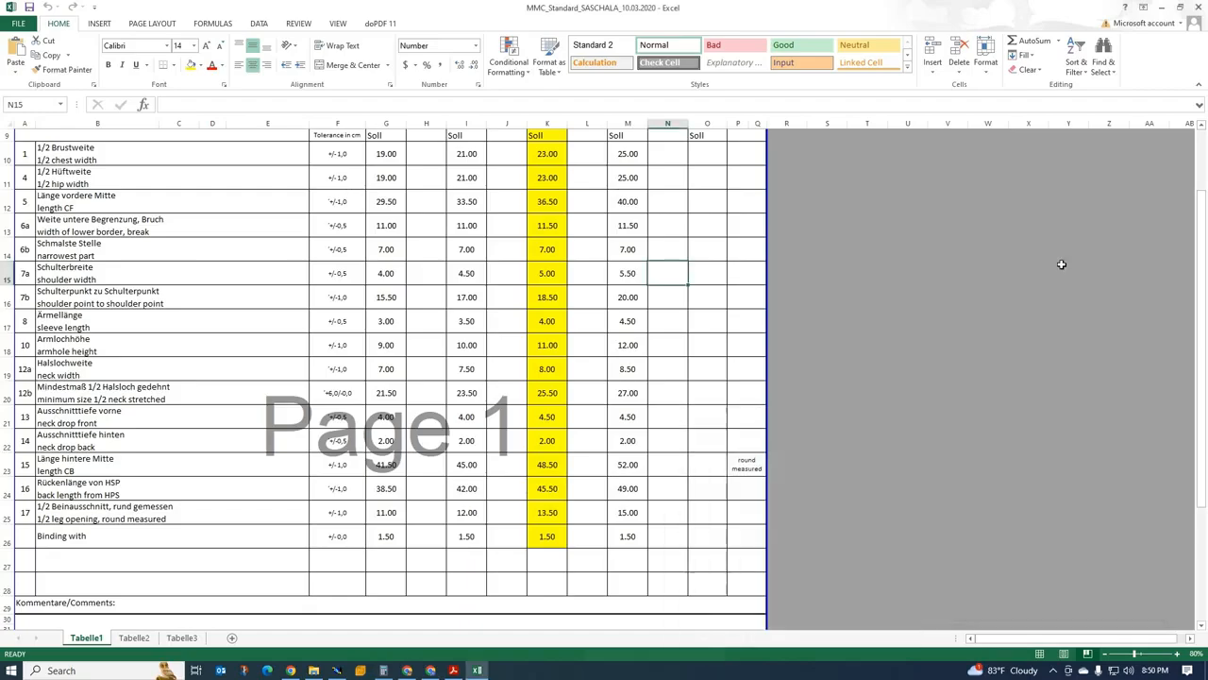
Back in Modaris, set the ddx grading of point 3 on the centre line near the crotch to 3.5 for all size breaks
left_click(1164, 10)
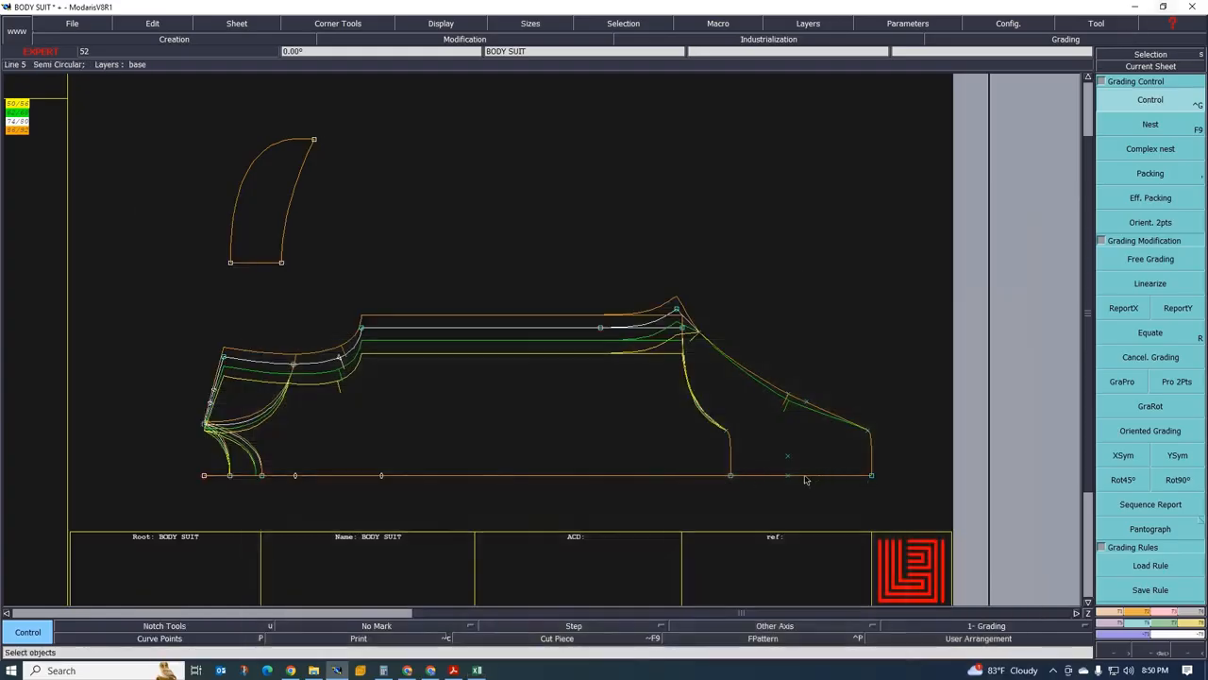
left_click(1151, 100)
left_click(787, 475)
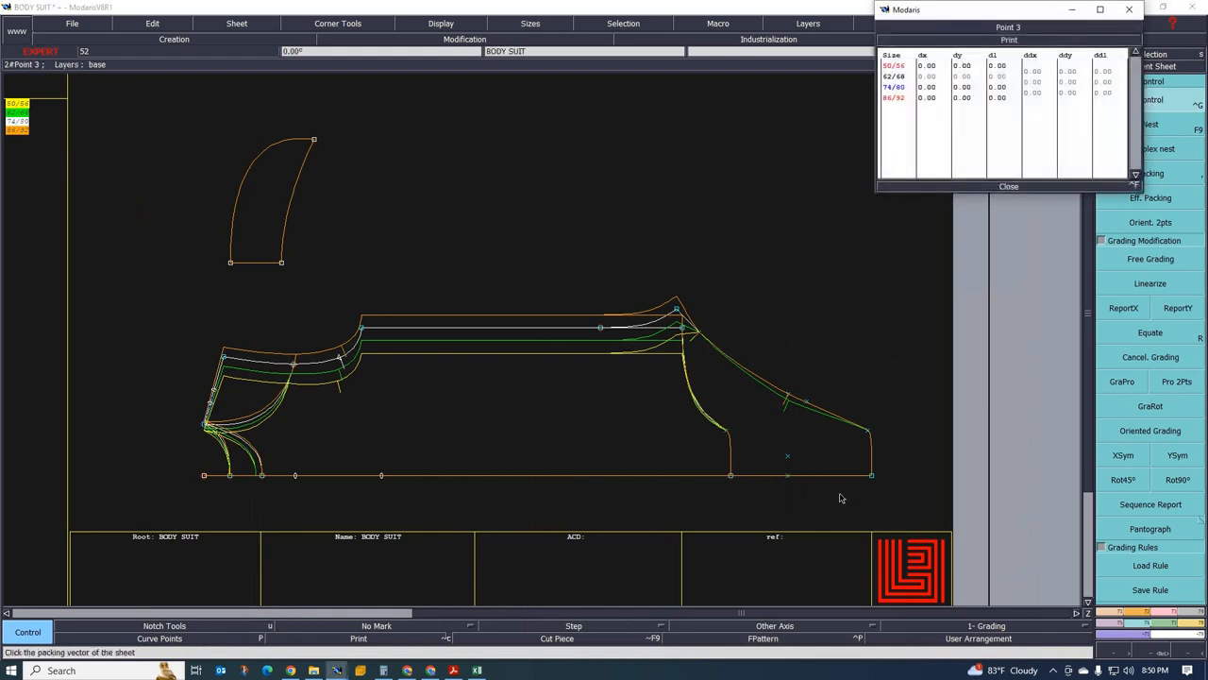
left_click_drag(1035, 67, 1042, 92)
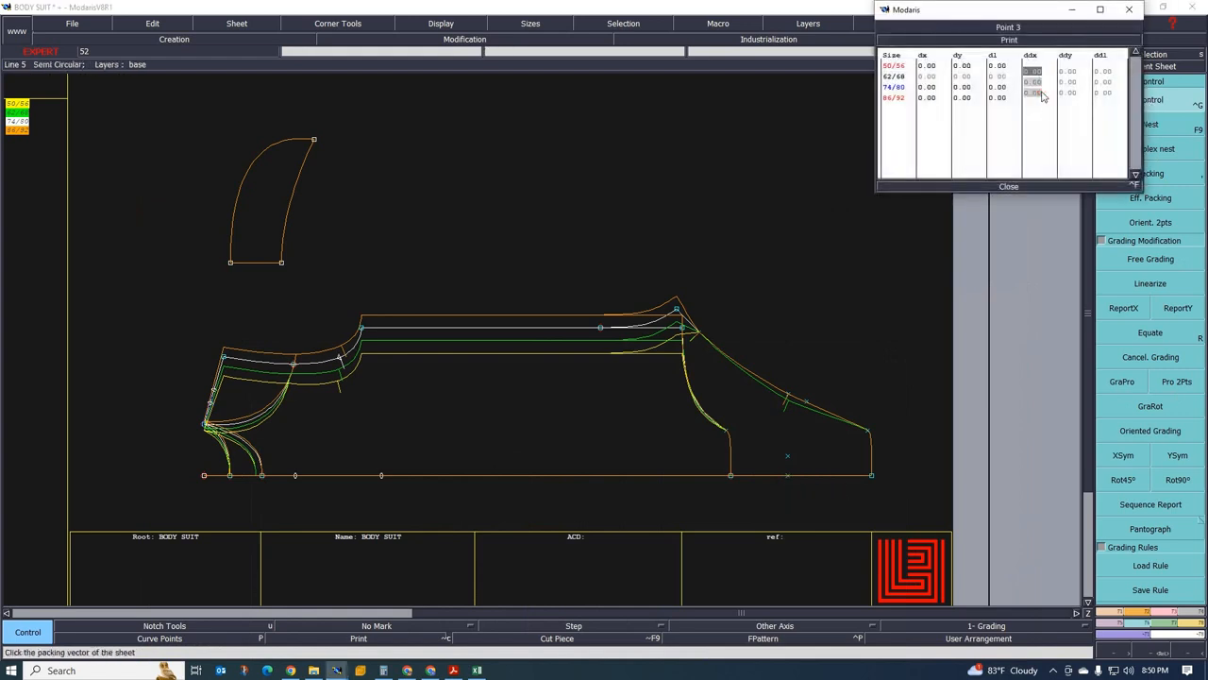
type("3.5")
key("Return")
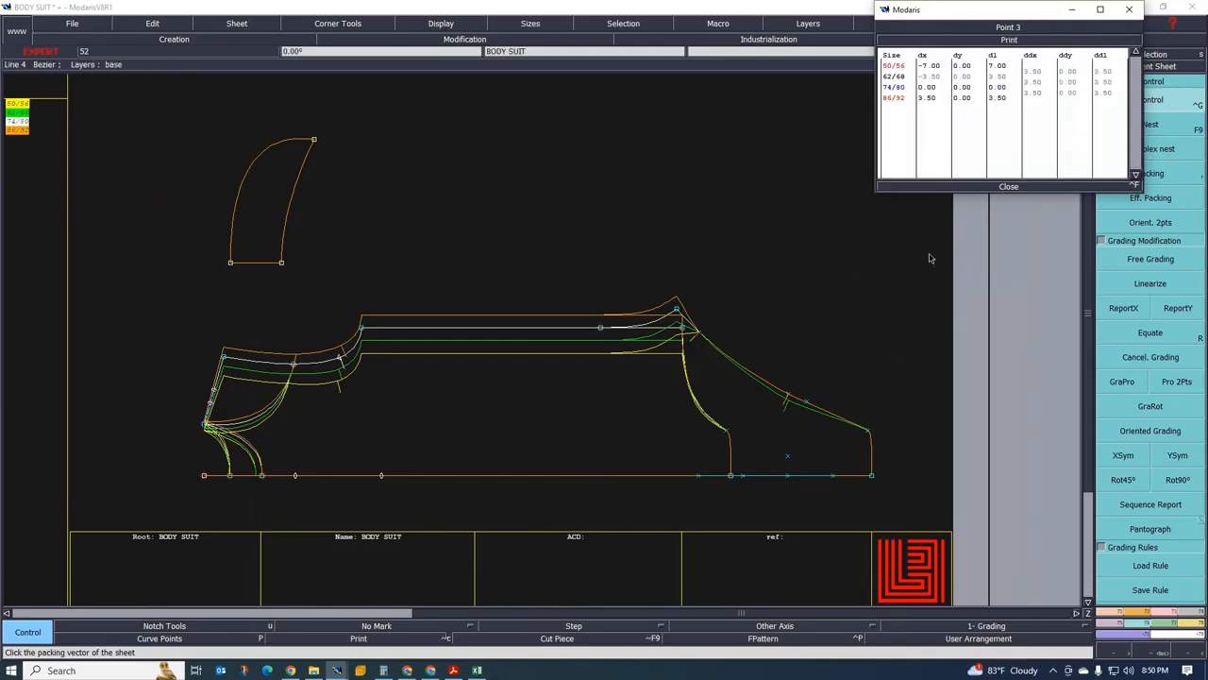
left_click(1008, 186)
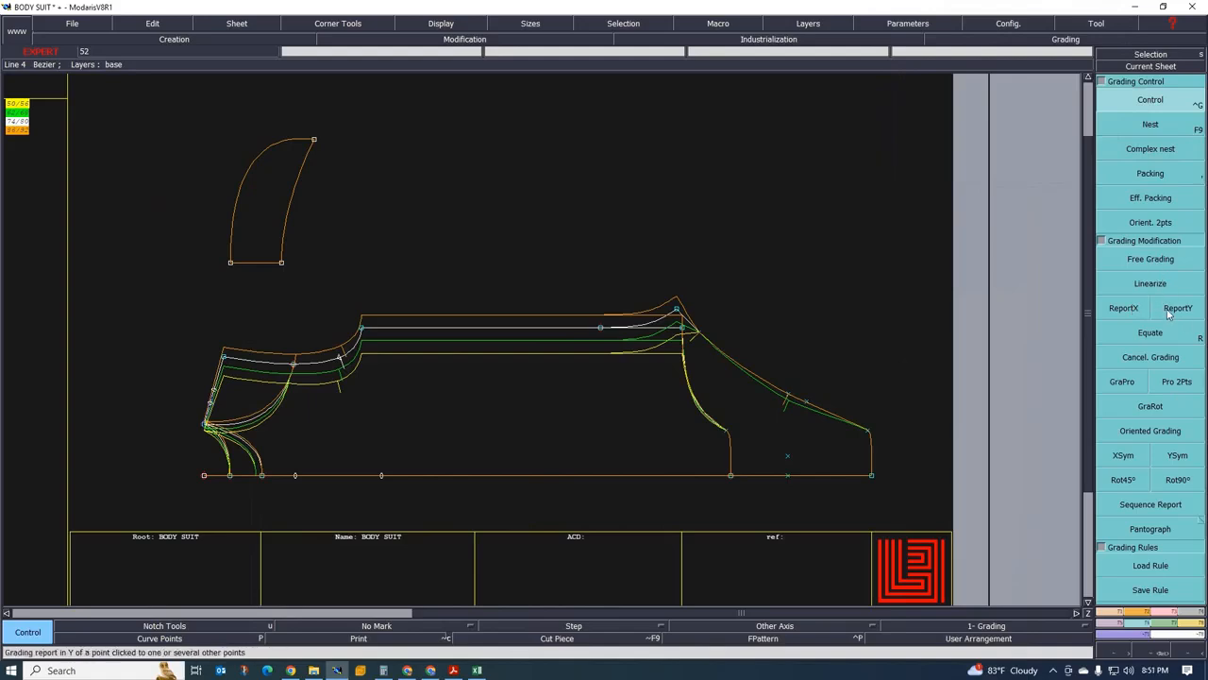
Report the X grading of point 3 on the centre line to the notched point on the leg curve above it
left_click(1122, 309)
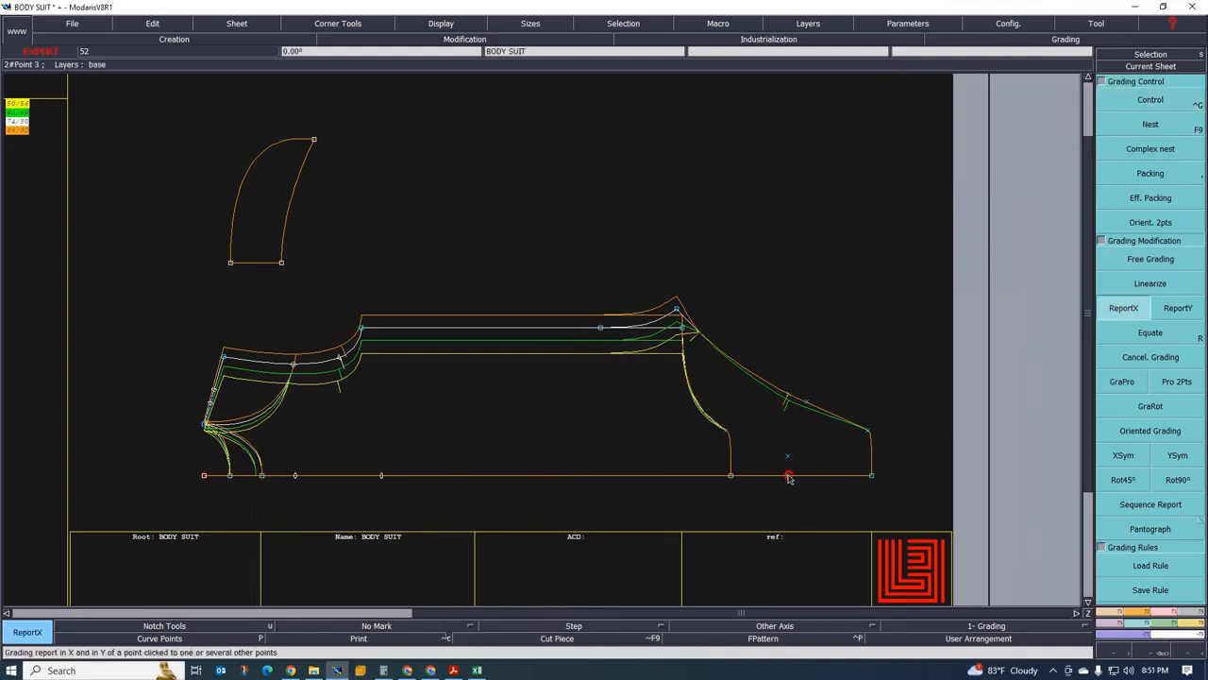
left_click(786, 395)
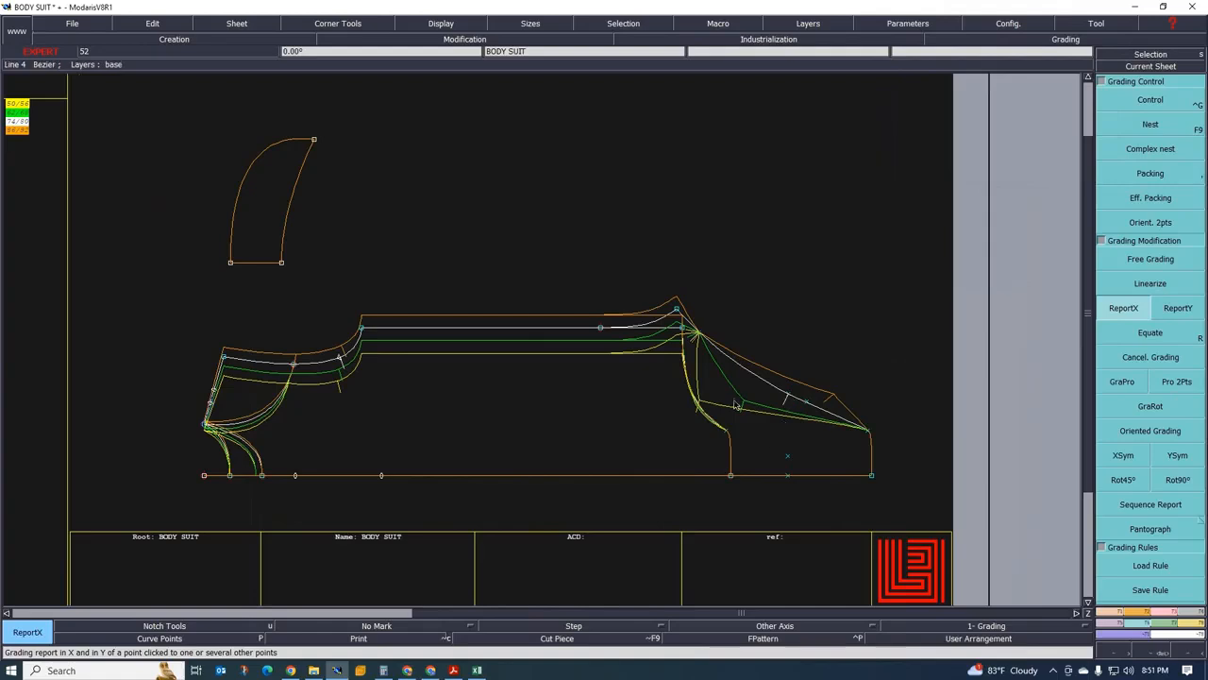
scroll(717, 370, "up", 1)
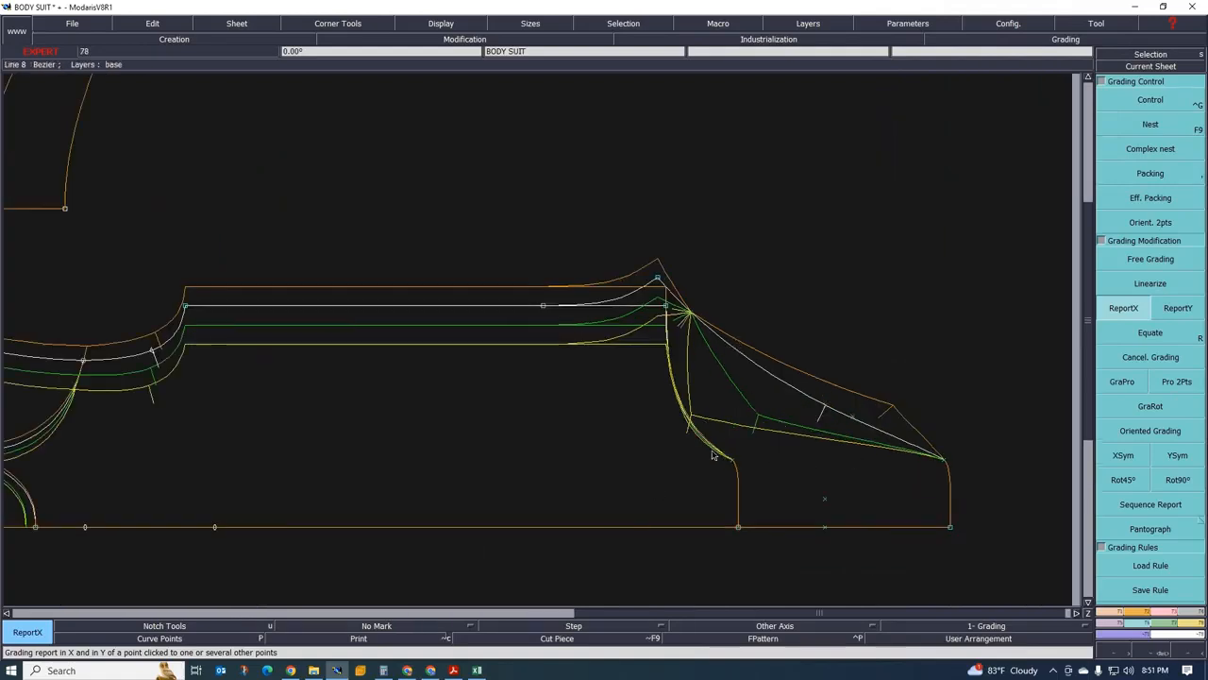
Switch to the Excel size chart and calculate the grading increment of the centre back length as 52 − 48.5
scroll(706, 428, "down", 2)
scroll(734, 479, "up", 2)
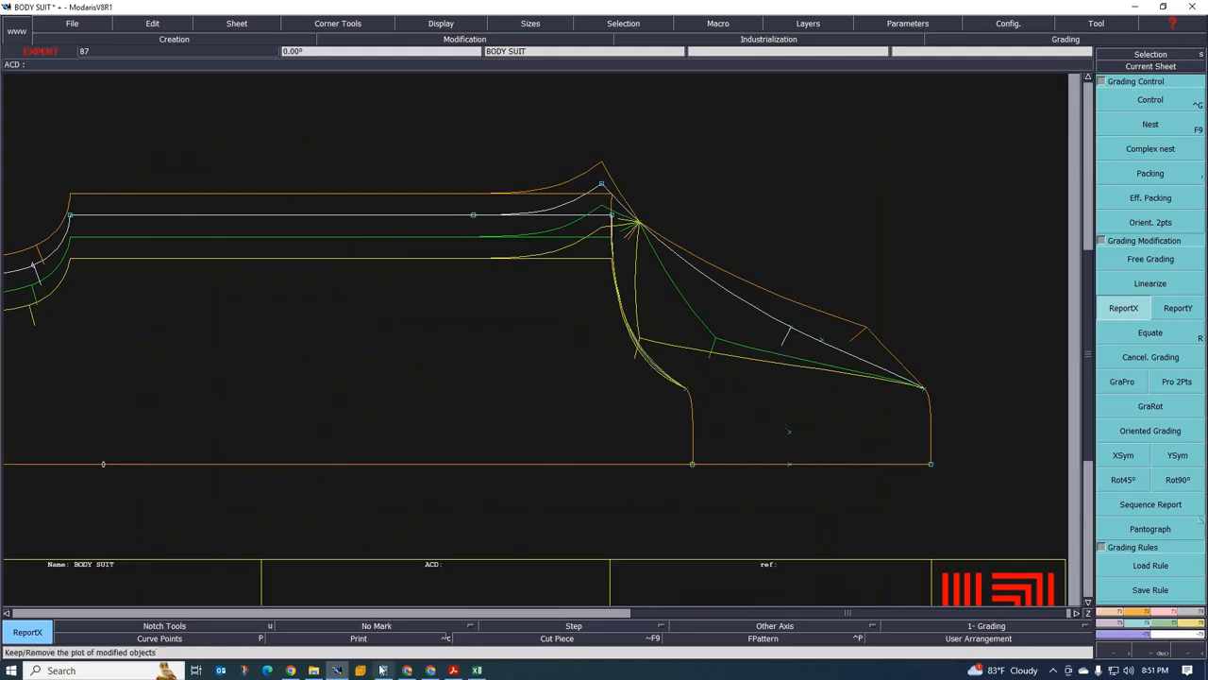
left_click(477, 672)
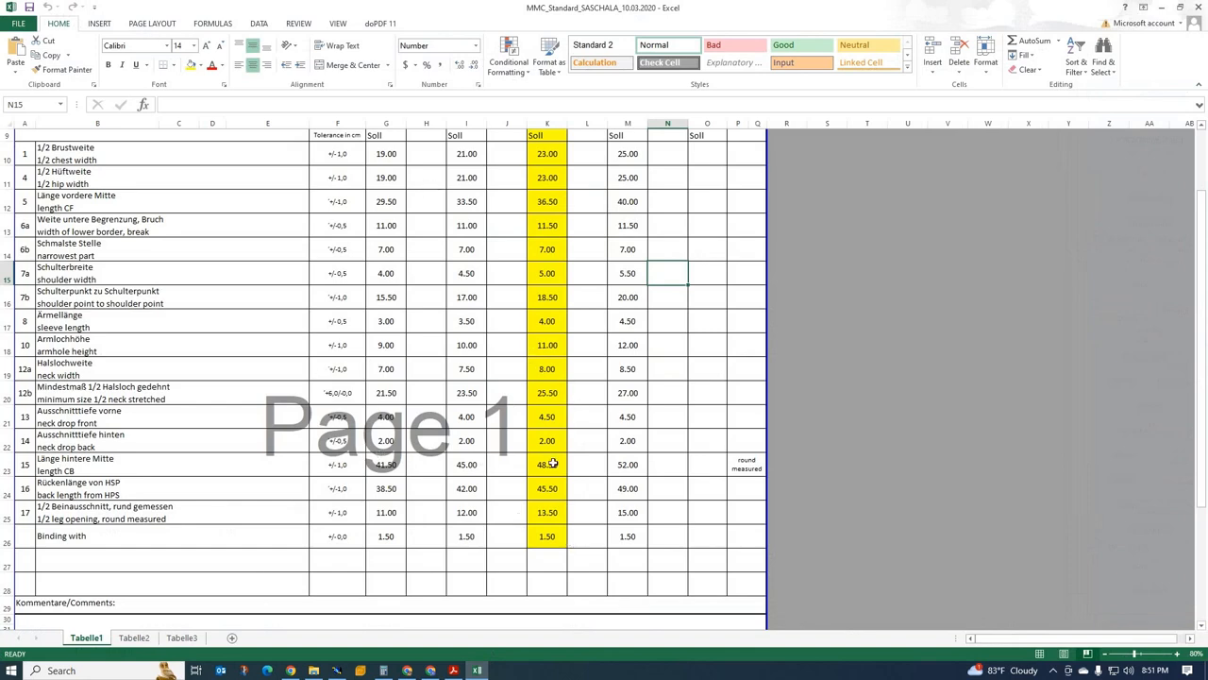
scroll(543, 464, "down", 2)
scroll(544, 464, "down", 1)
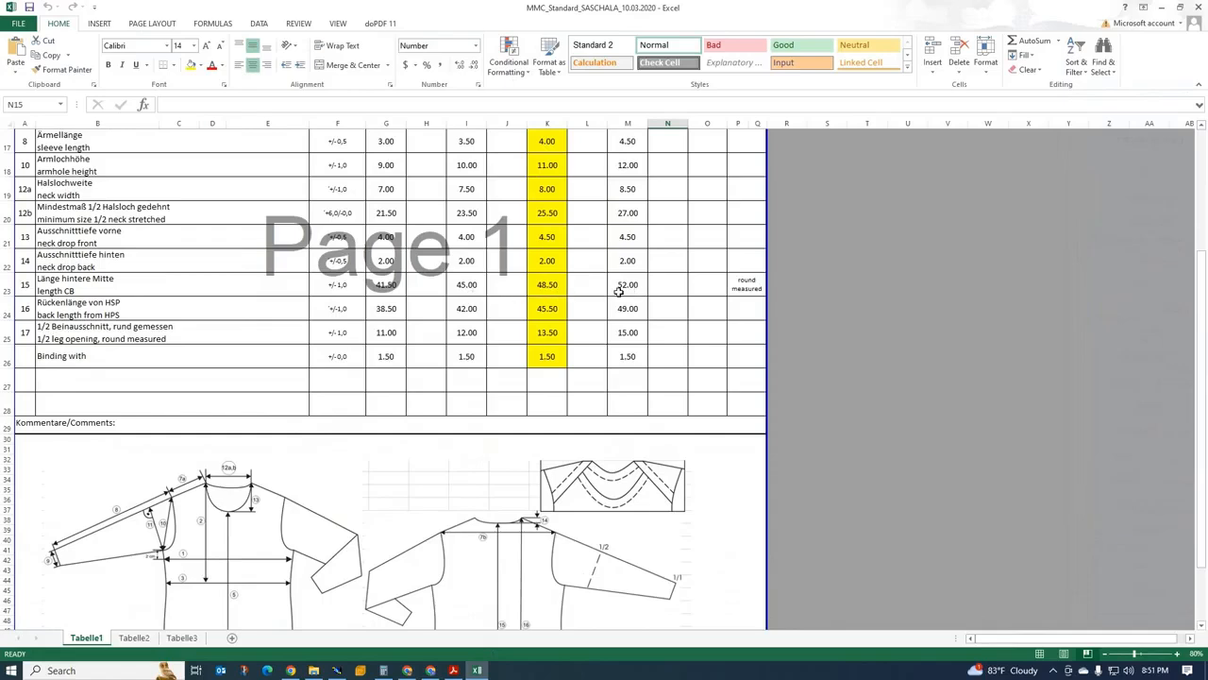
left_click(384, 671)
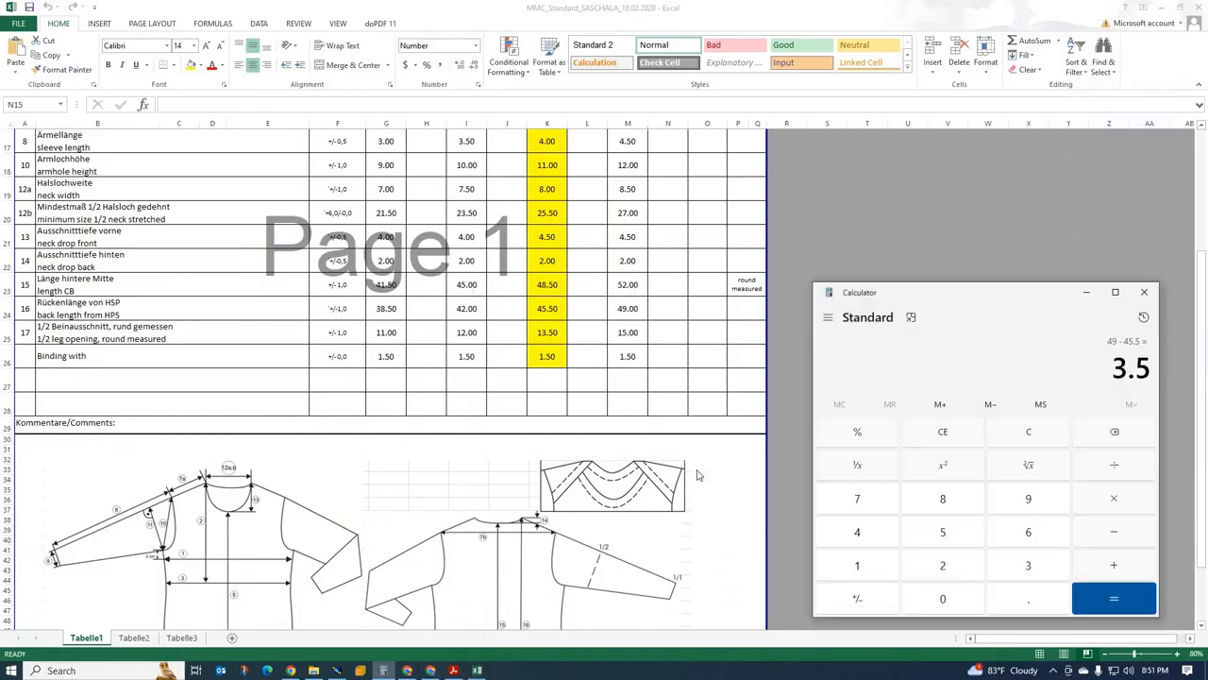
left_click(1030, 434)
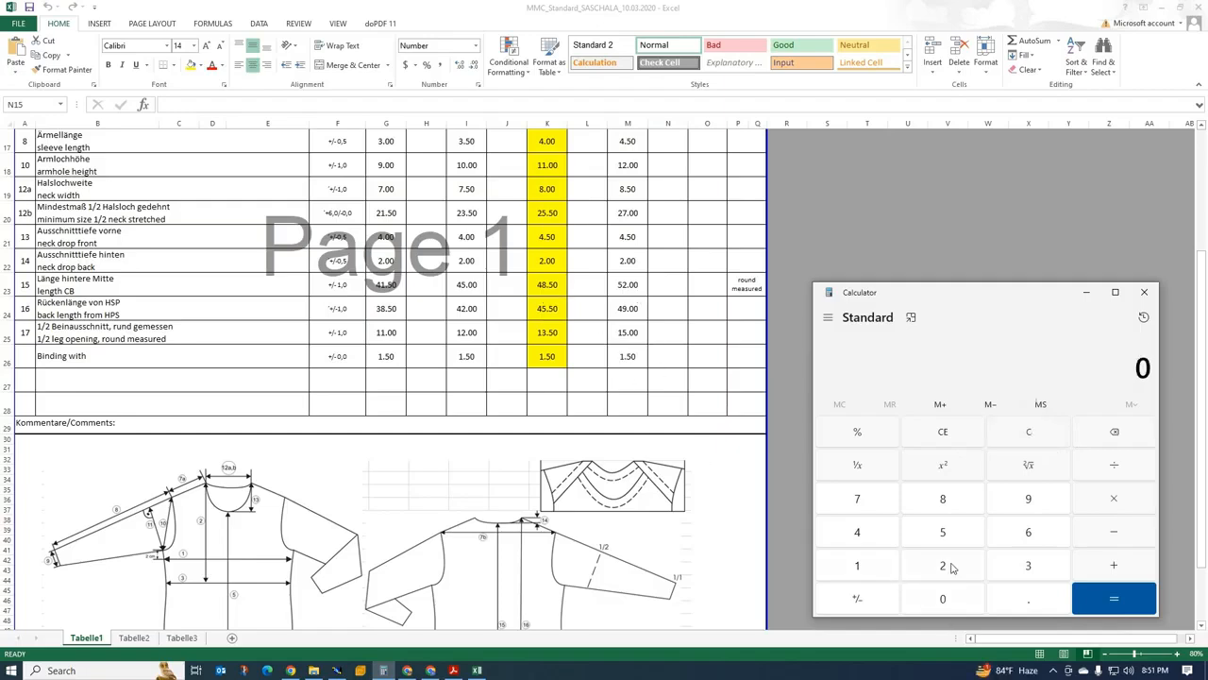
left_click(953, 523)
left_click(955, 560)
left_click(1125, 534)
left_click(855, 529)
left_click(942, 499)
left_click(1031, 599)
left_click(1111, 600)
left_click(1086, 292)
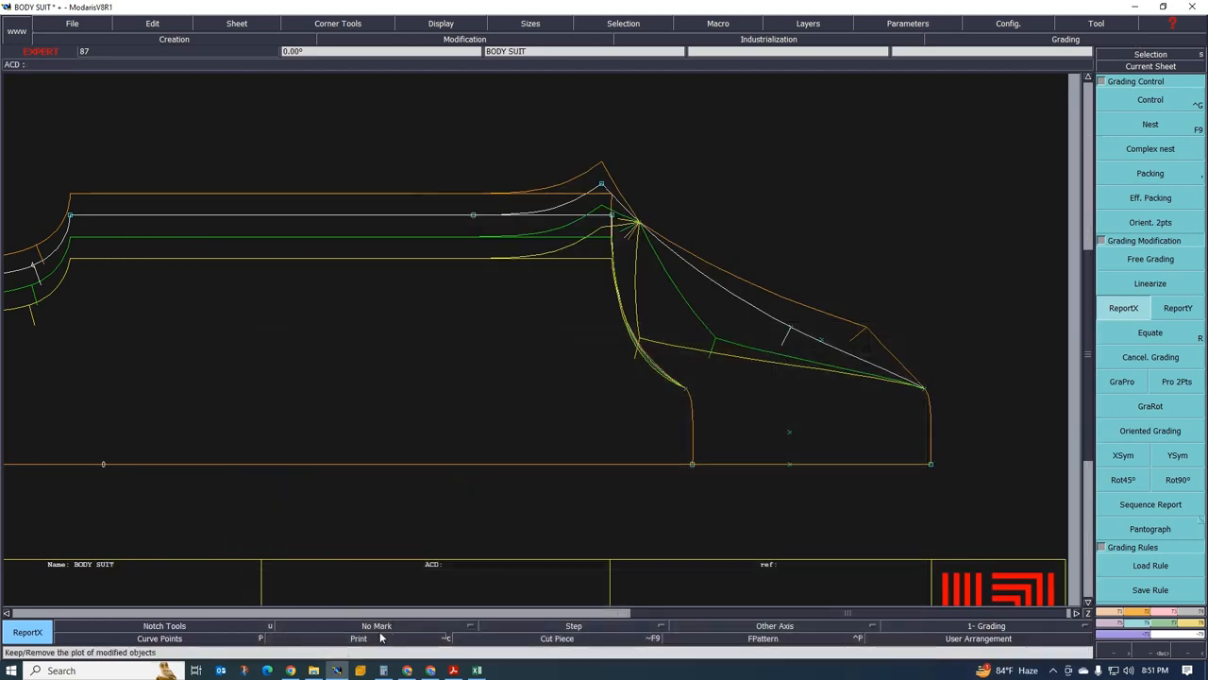
Back in Modaris, report the X grading of point 3 to the shorter crotch end on the centre line and the corner above it
left_click(378, 627)
left_click(1137, 315)
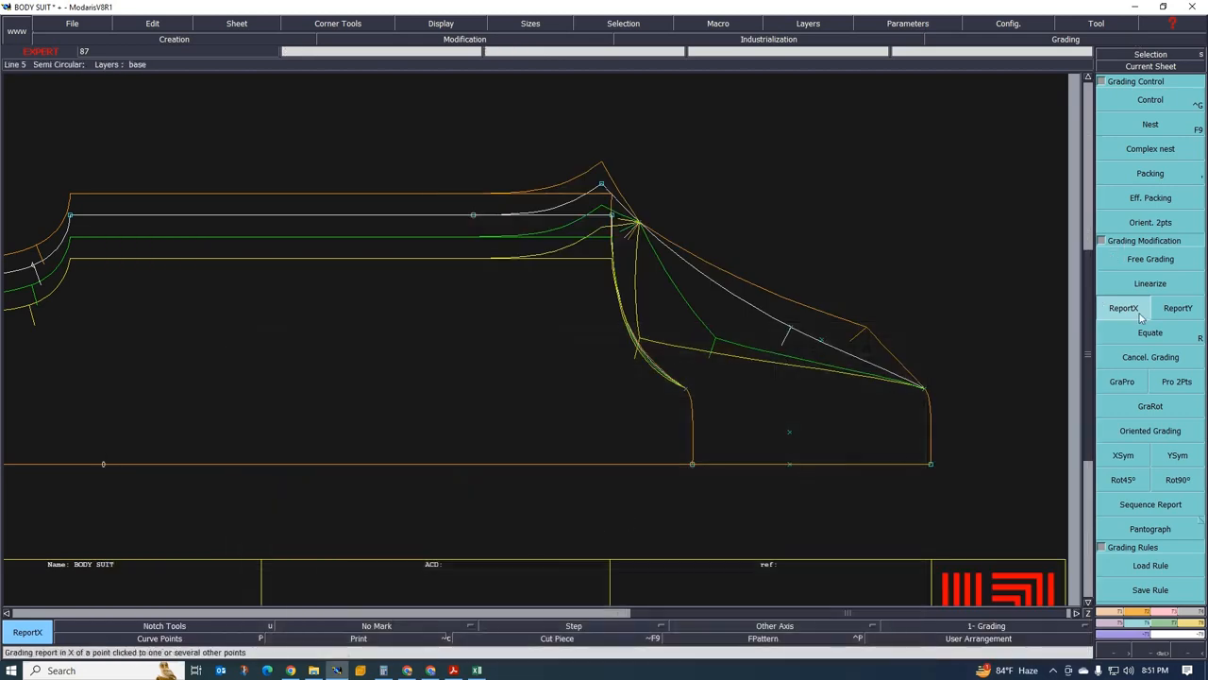
left_click(790, 464)
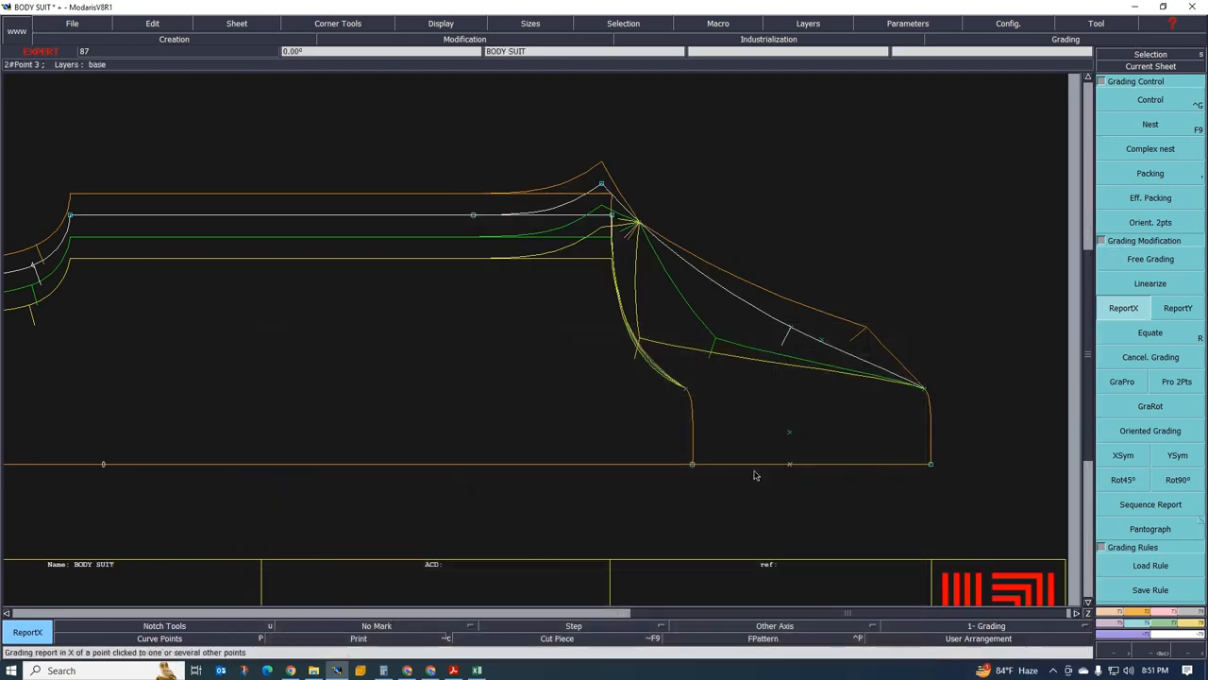
left_click(693, 464)
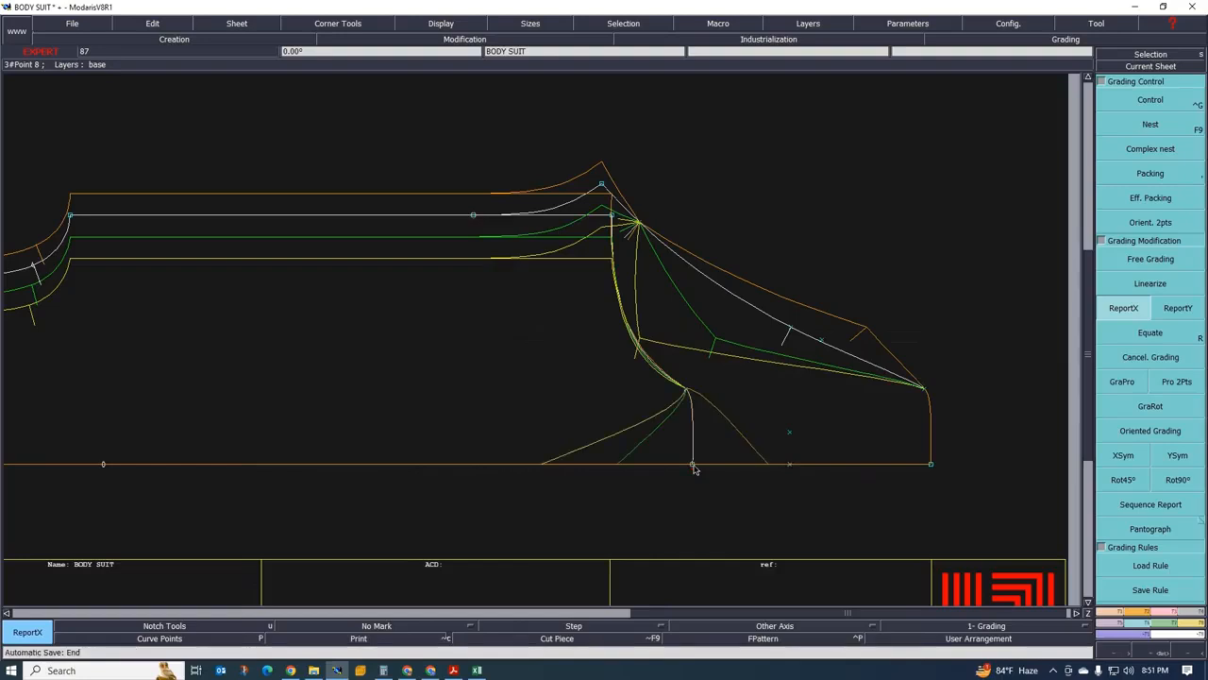
left_click(686, 389)
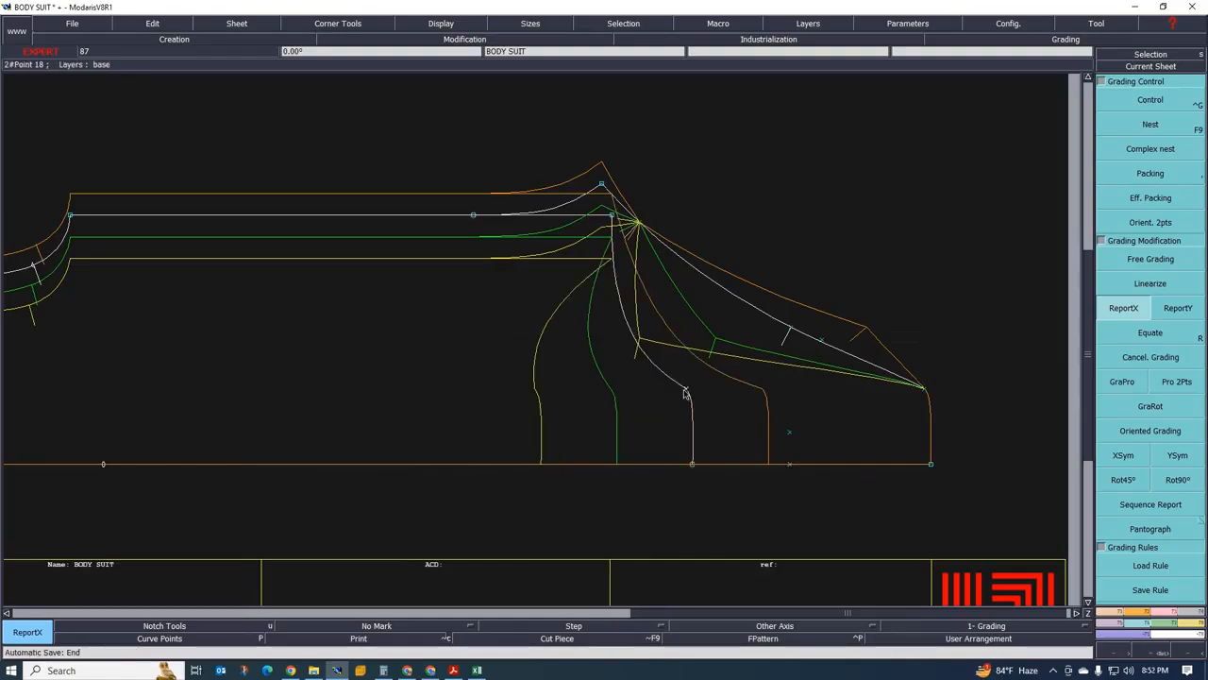
Report the same X grading to the side seam's lower corner, the peak point above it and the curve's start point on the side seam
left_click(614, 219)
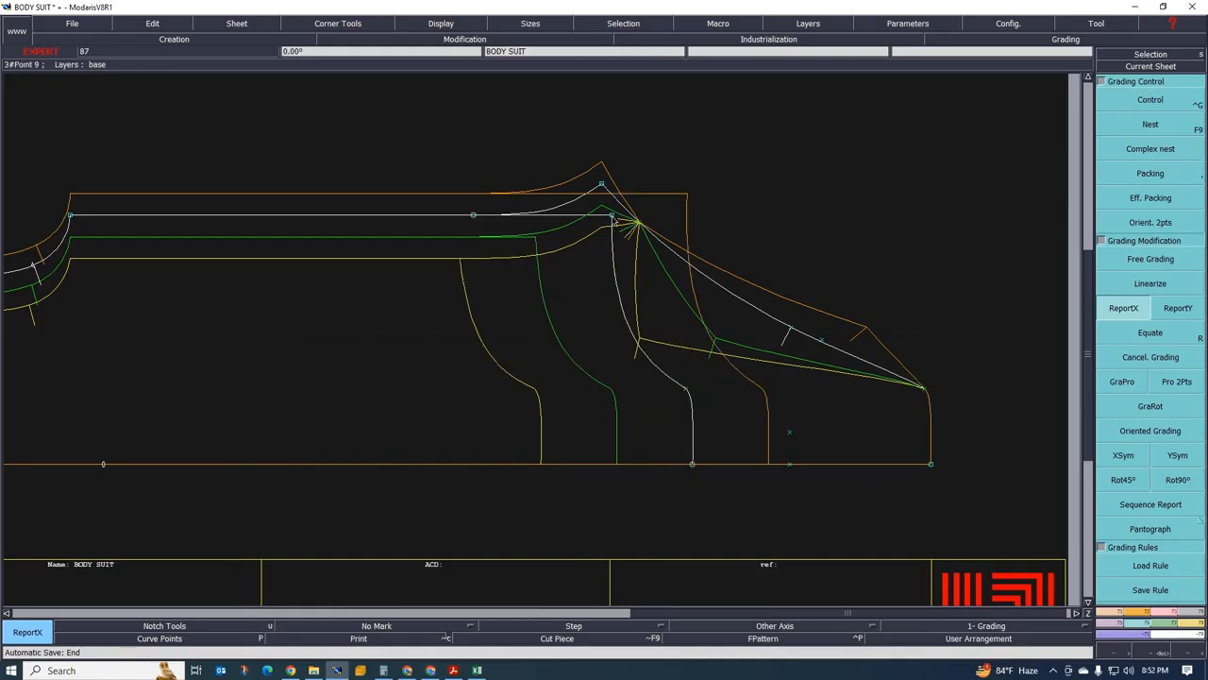
left_click(601, 186)
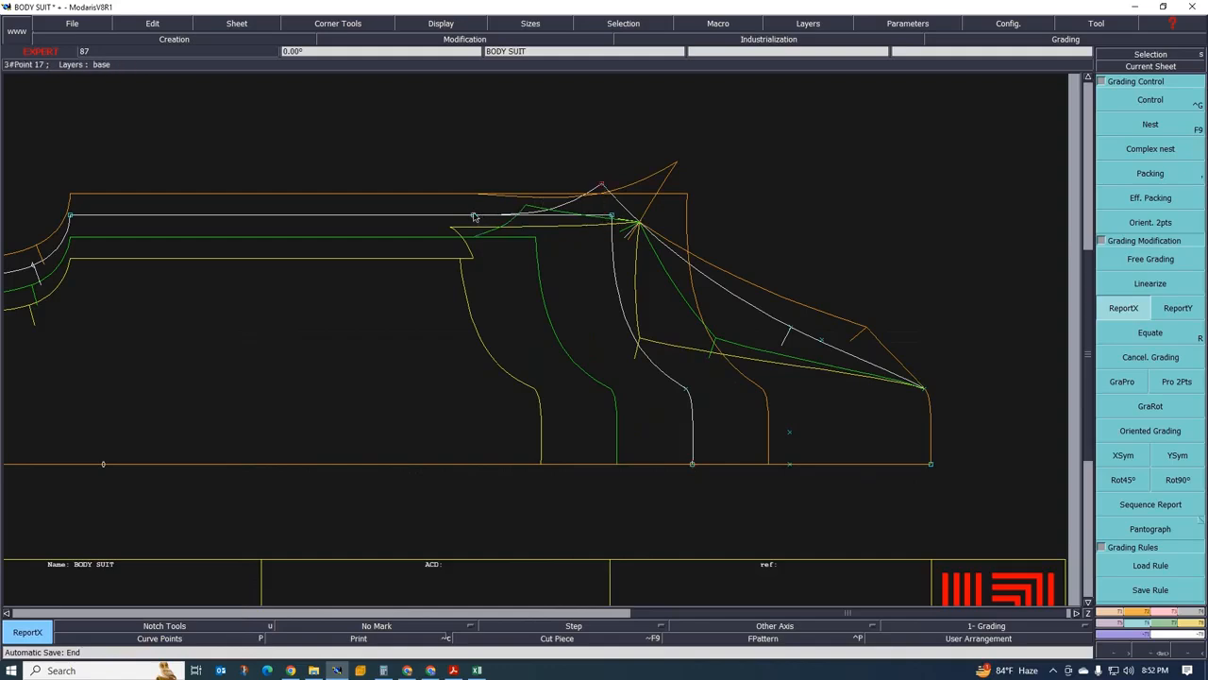
left_click(474, 215)
scroll(485, 271, "down", 3)
scroll(557, 271, "up", 4)
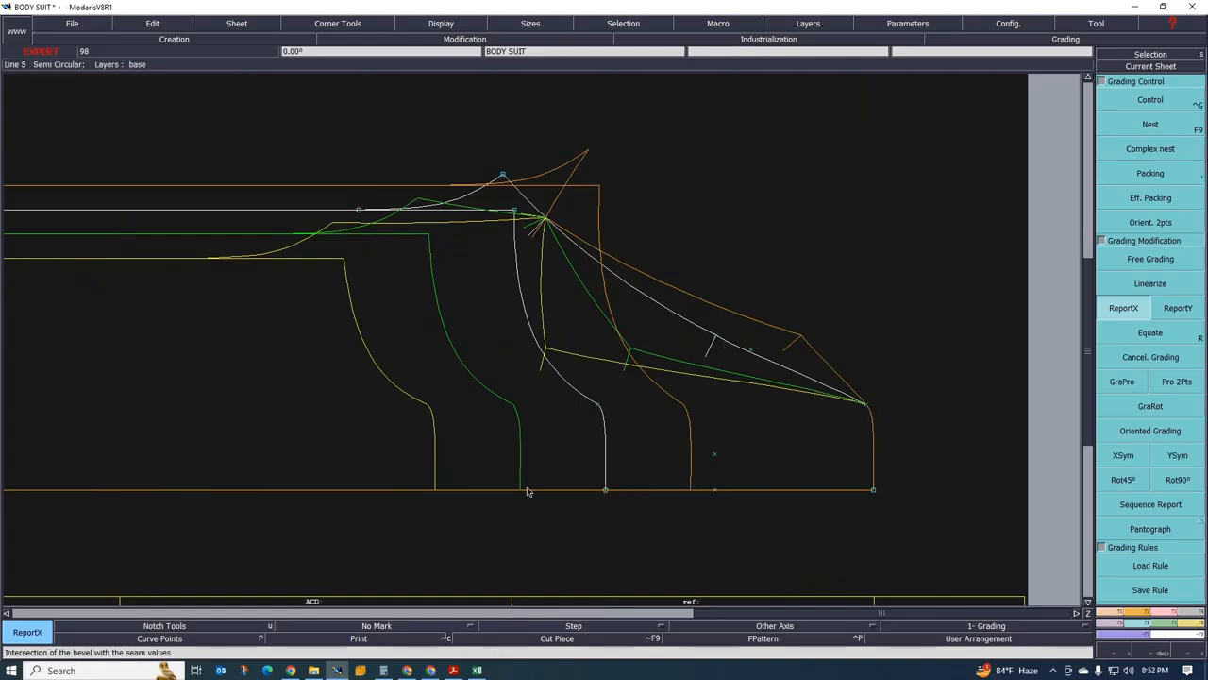
scroll(653, 459, "down", 3)
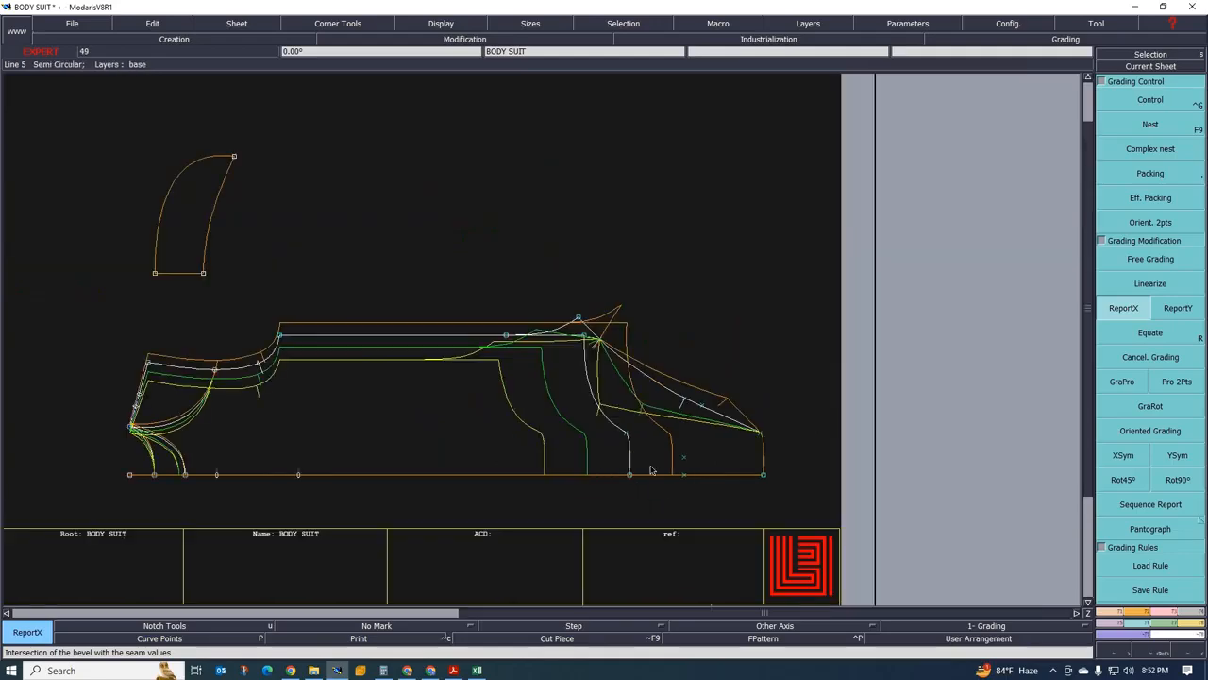
scroll(622, 474, "up", 2)
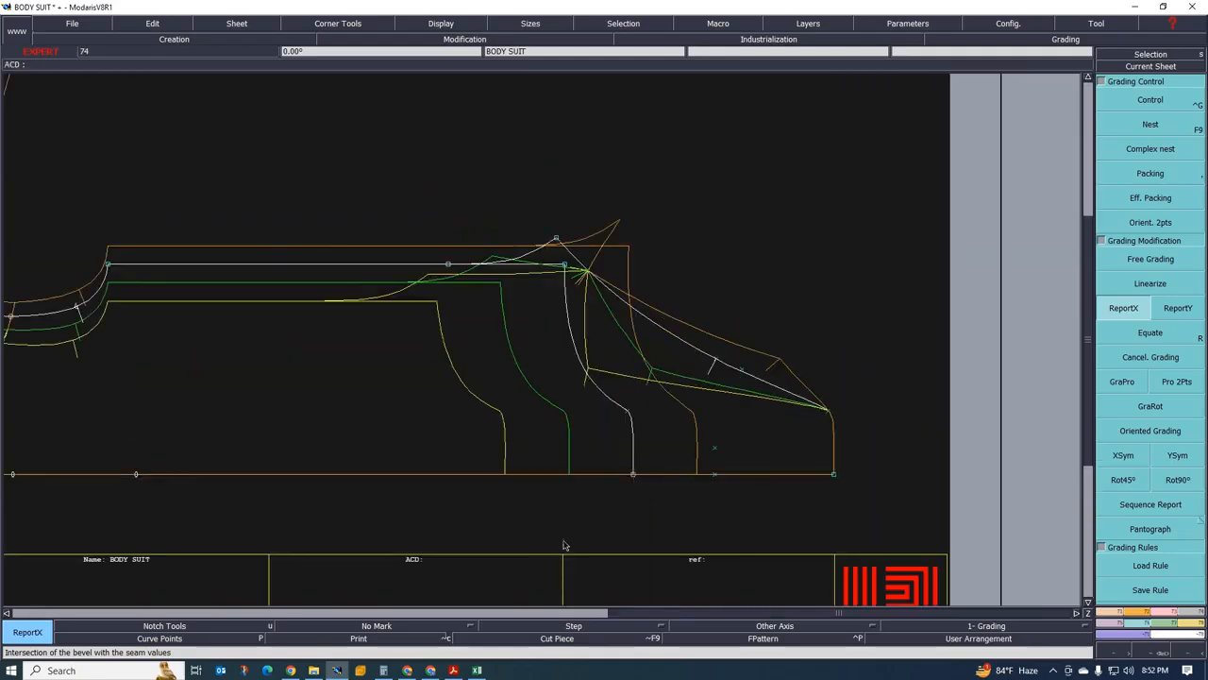
Report the X grading to point 11 at the longer crotch end on the centre line and the corner above it
left_click(476, 669)
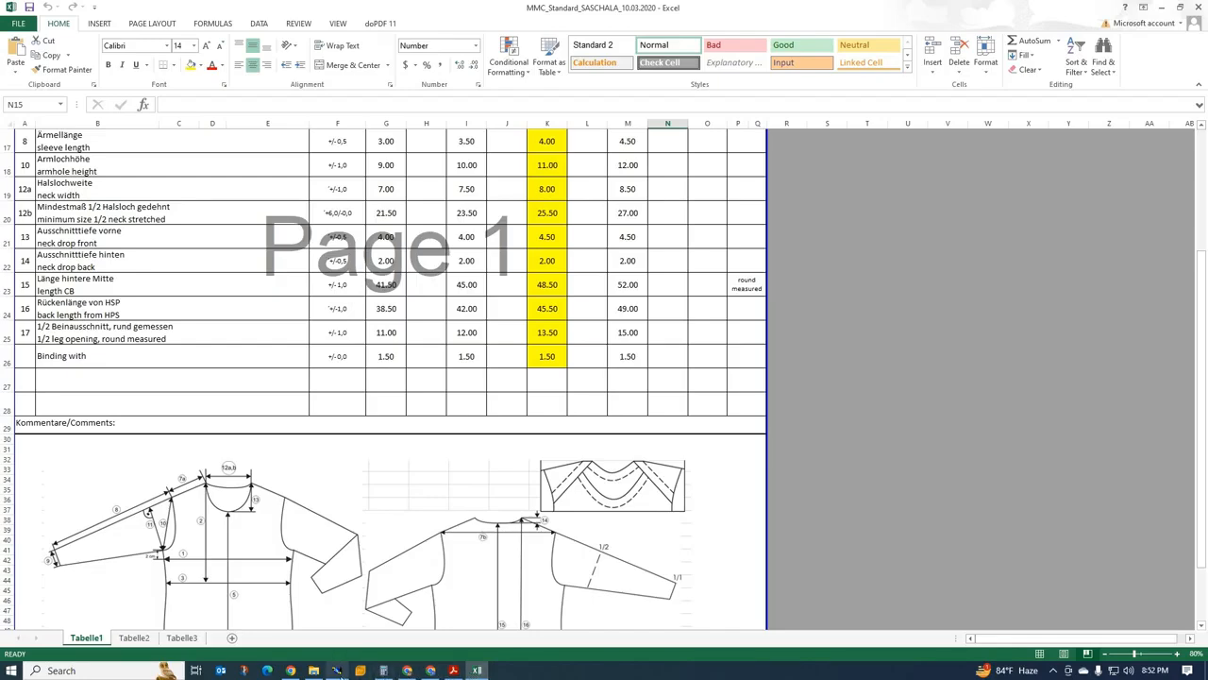
left_click(337, 671)
scroll(784, 464, "up", 1)
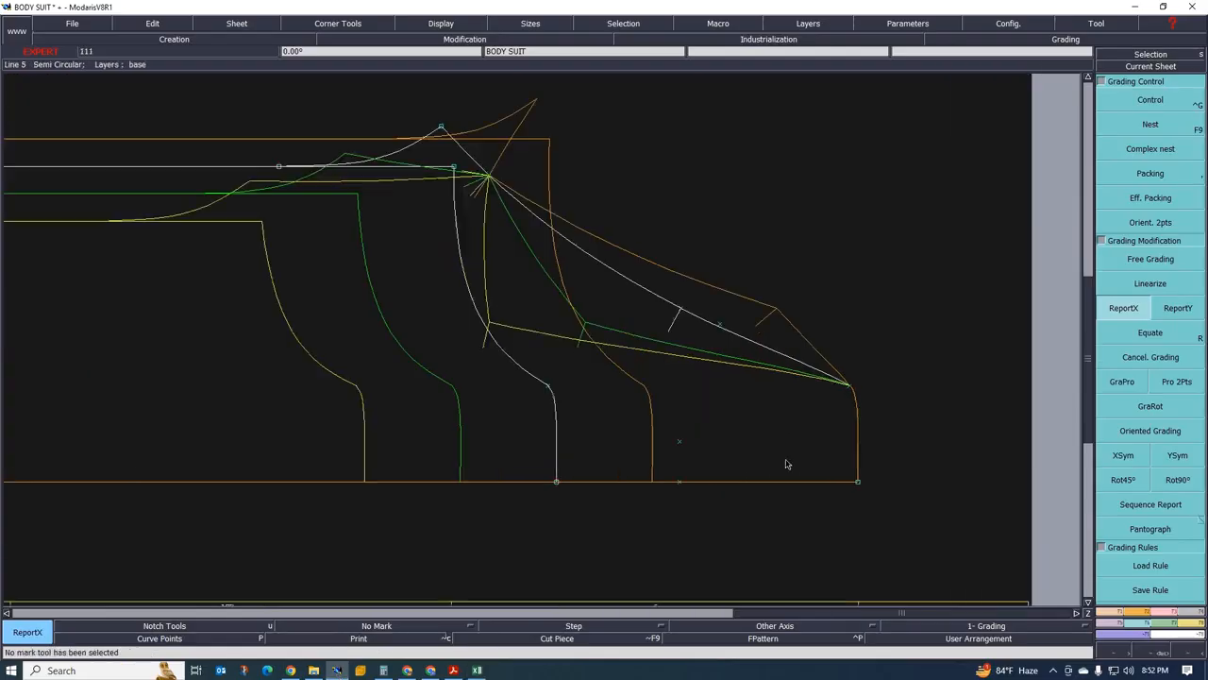
left_click(1125, 312)
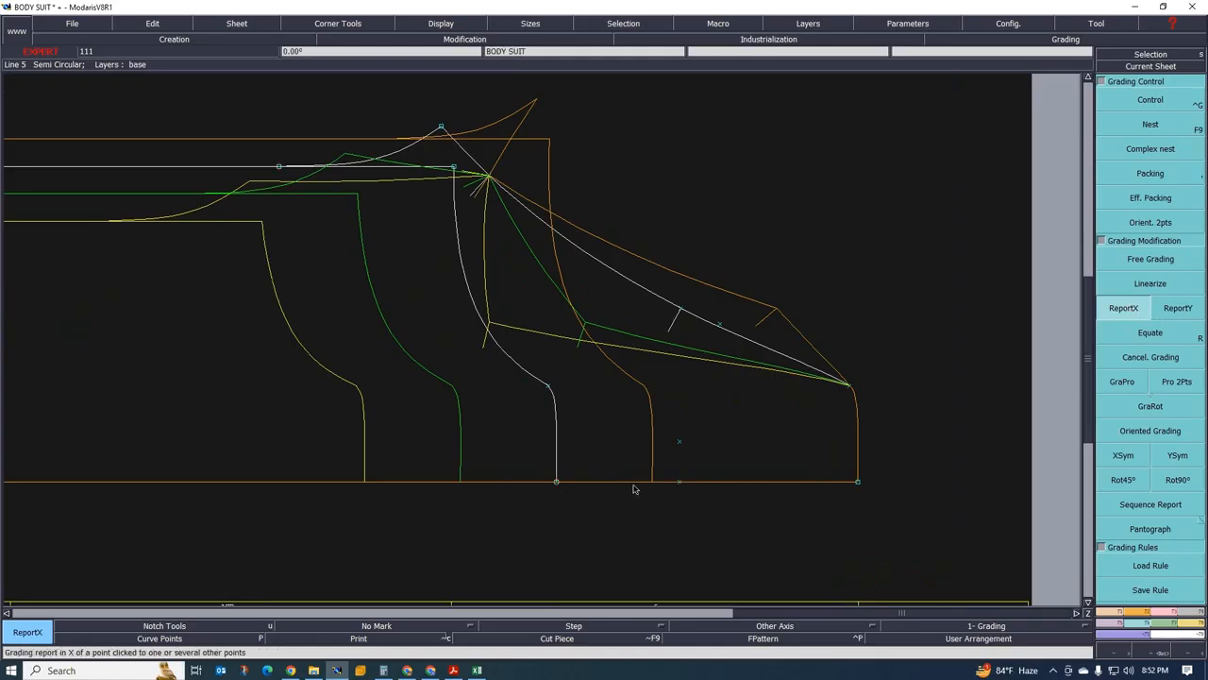
left_click(857, 481)
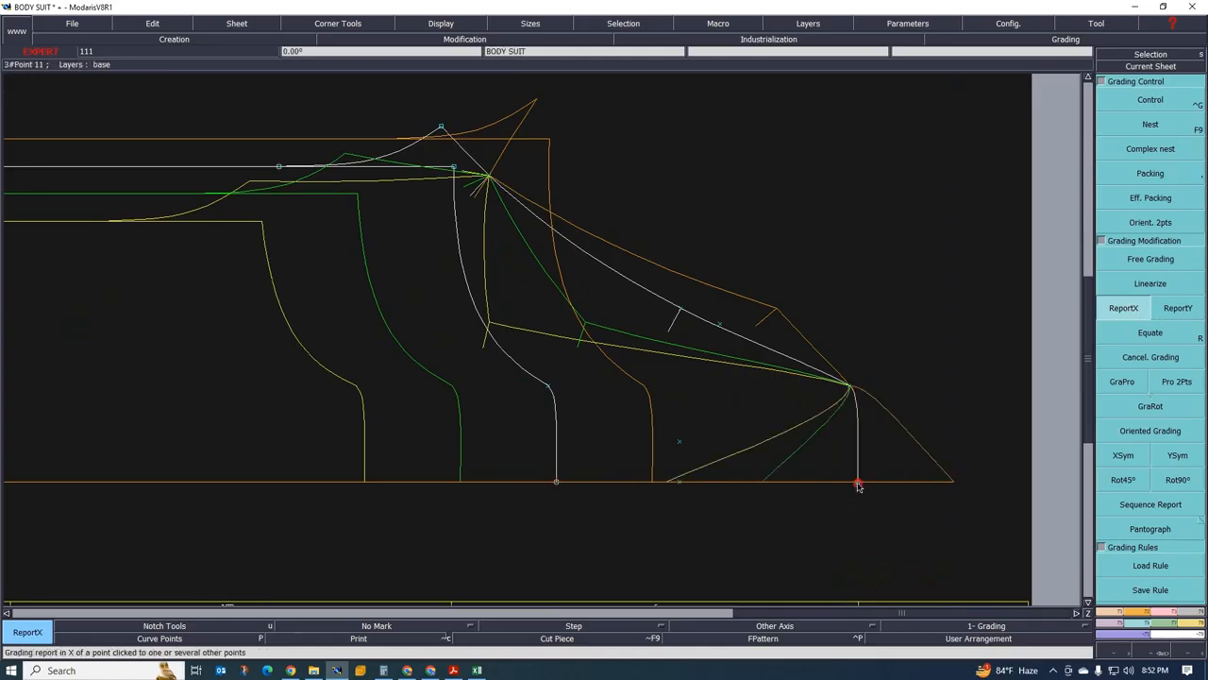
left_click(849, 390)
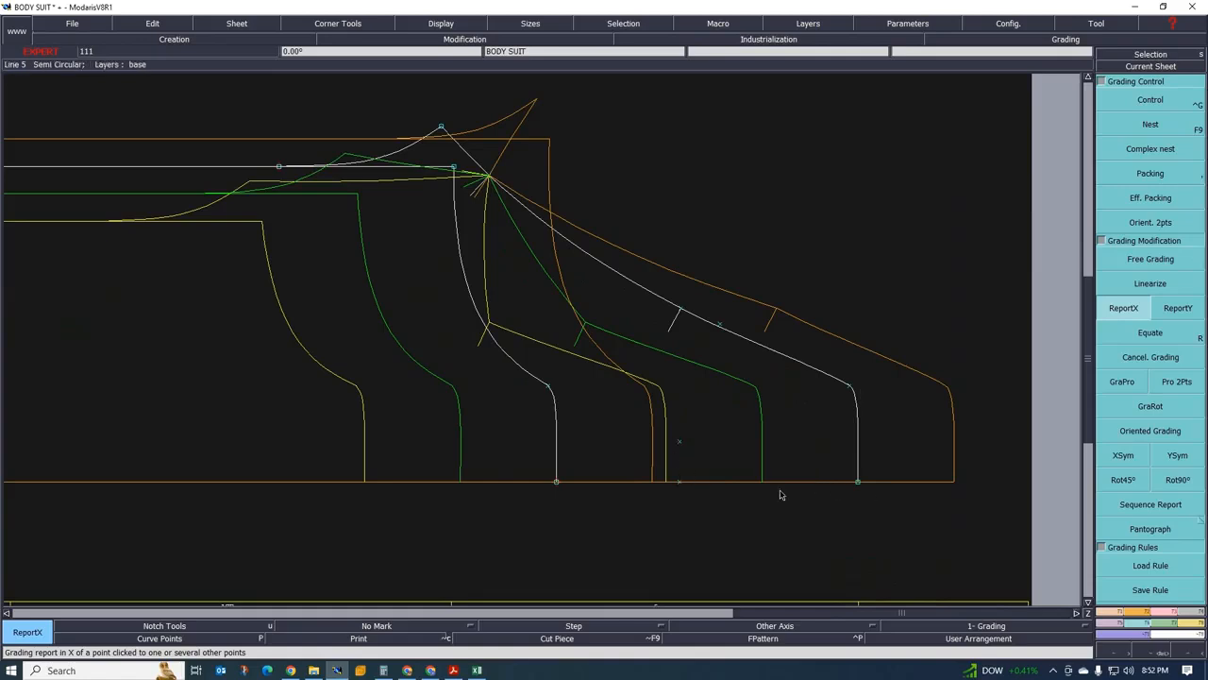
Check the grading table of point 11 at the longer crotch end against the length measurements in the Excel size chart
left_click(476, 670)
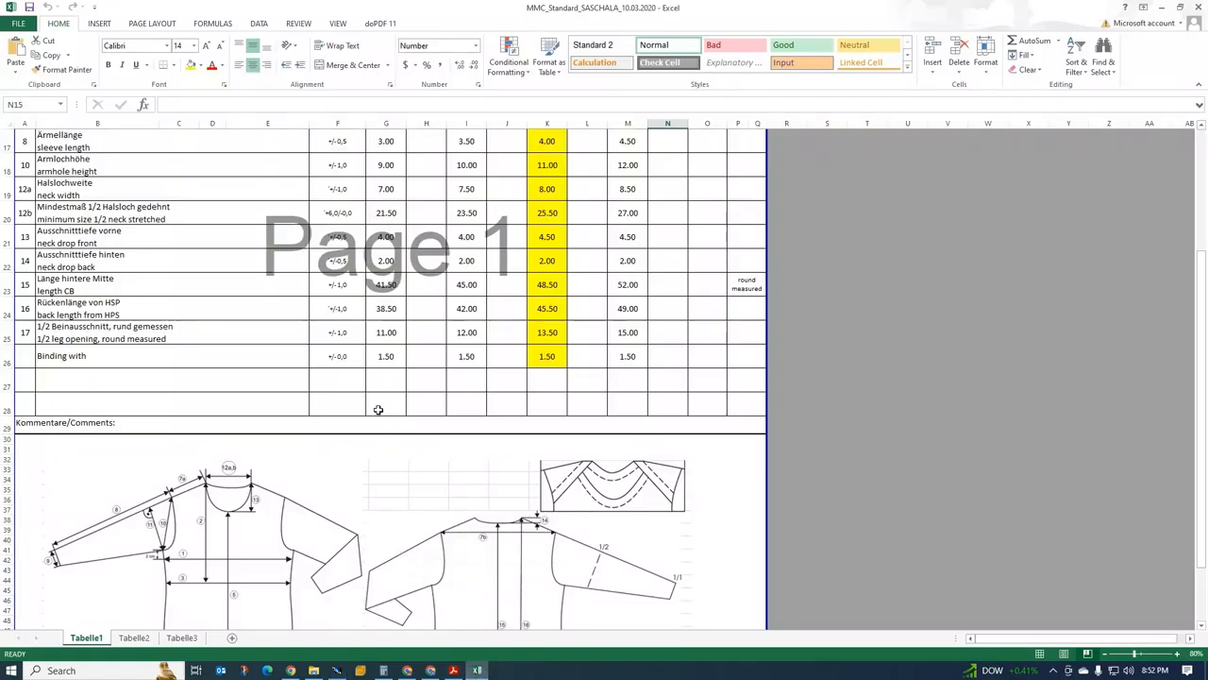
scroll(543, 480, "down", 3)
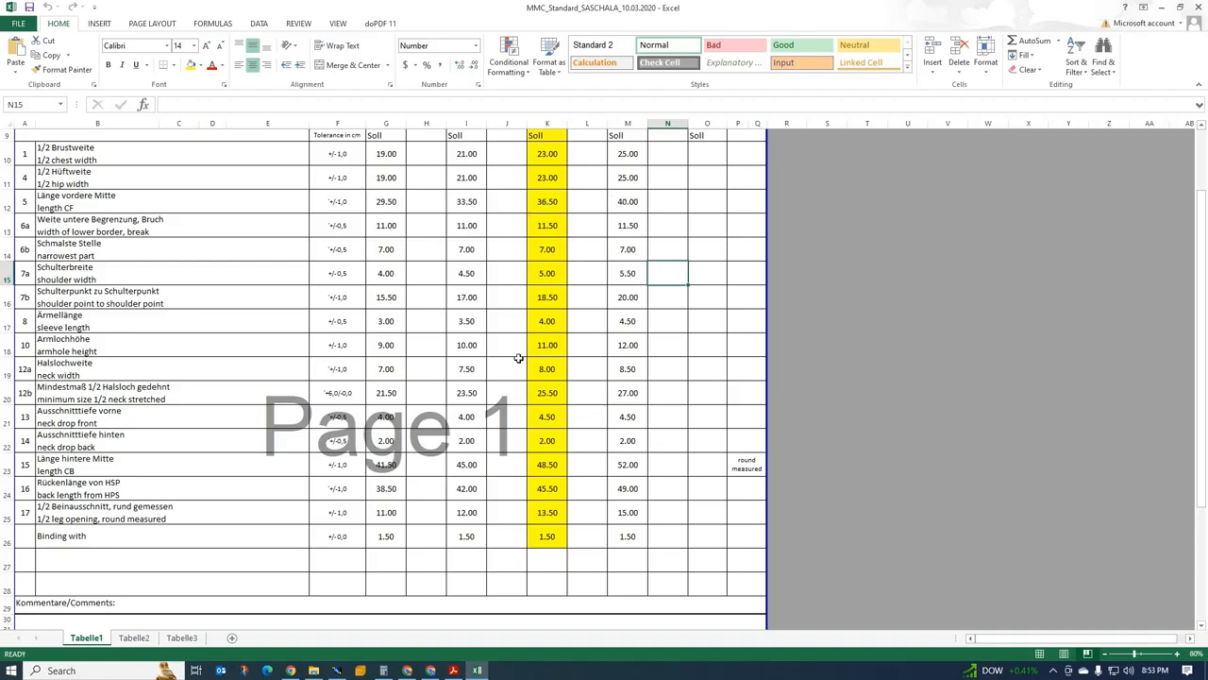
left_click(337, 670)
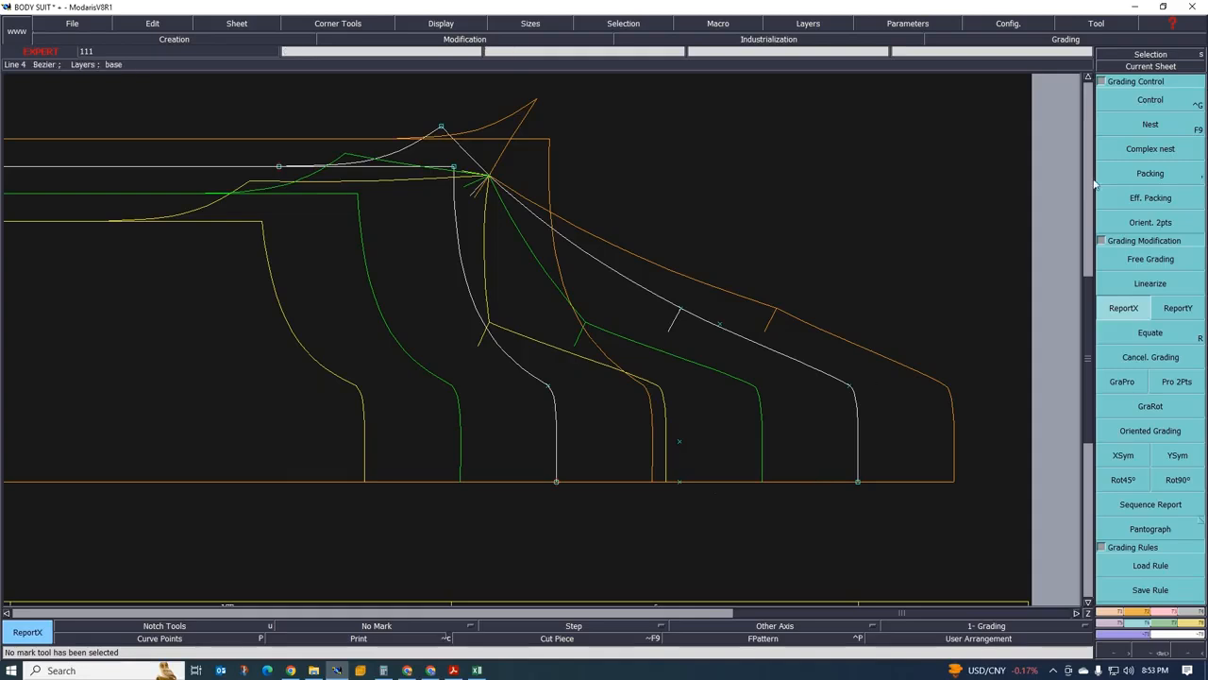
left_click(1149, 99)
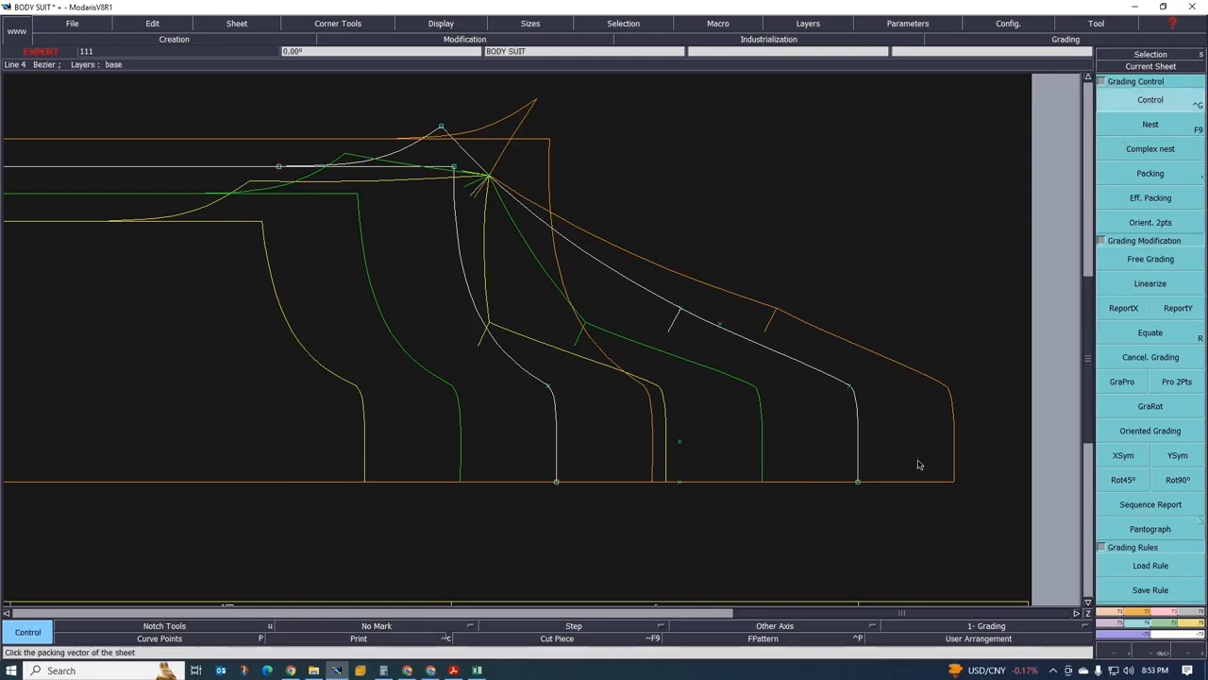
left_click(858, 484)
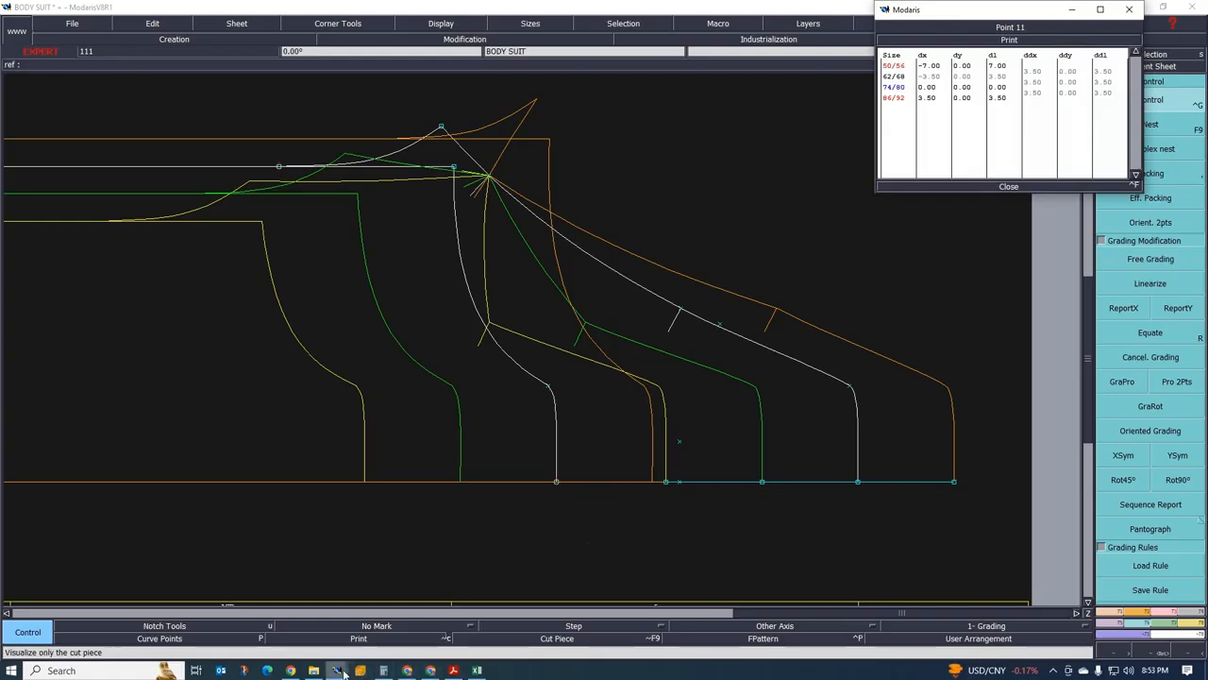
left_click(476, 670)
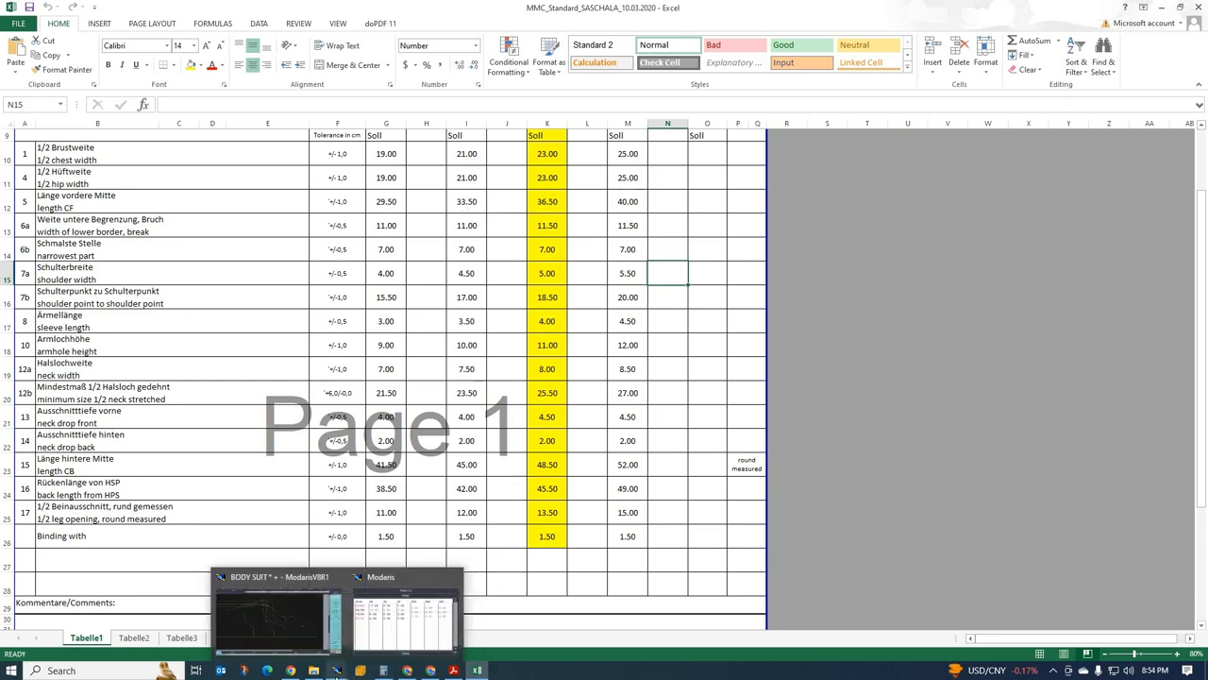
left_click(311, 641)
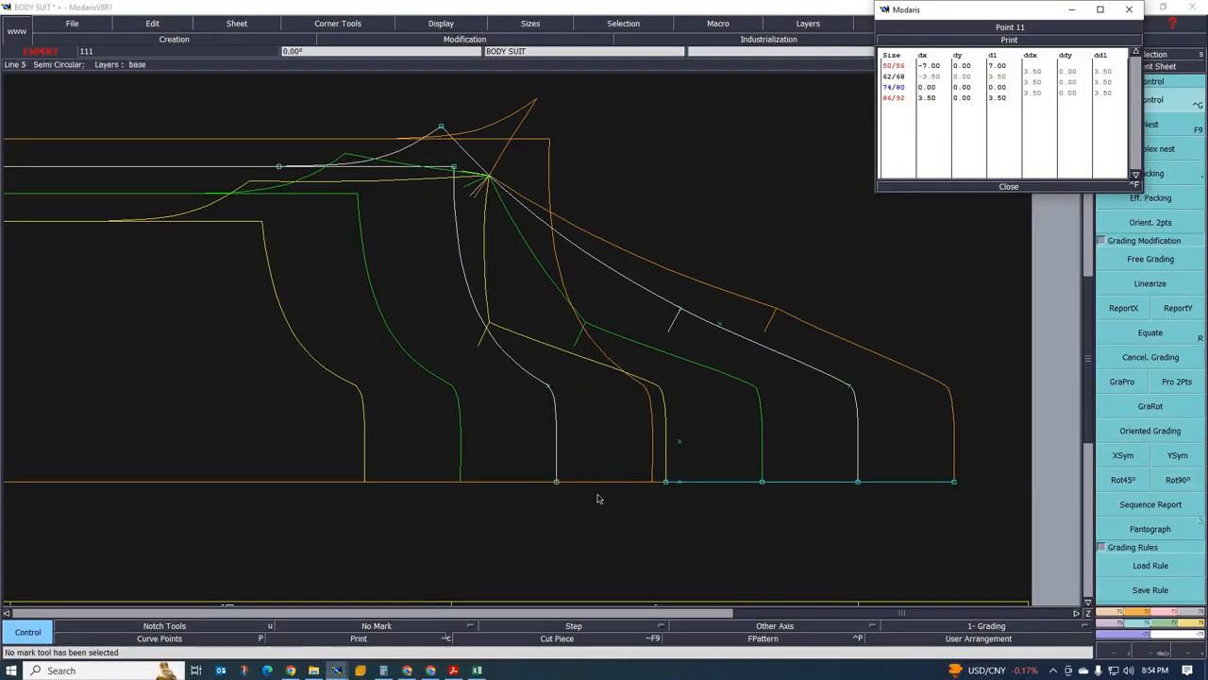
Examine the graded nest from neckline to crotch and close point 11's grading table
scroll(682, 415, "down", 3)
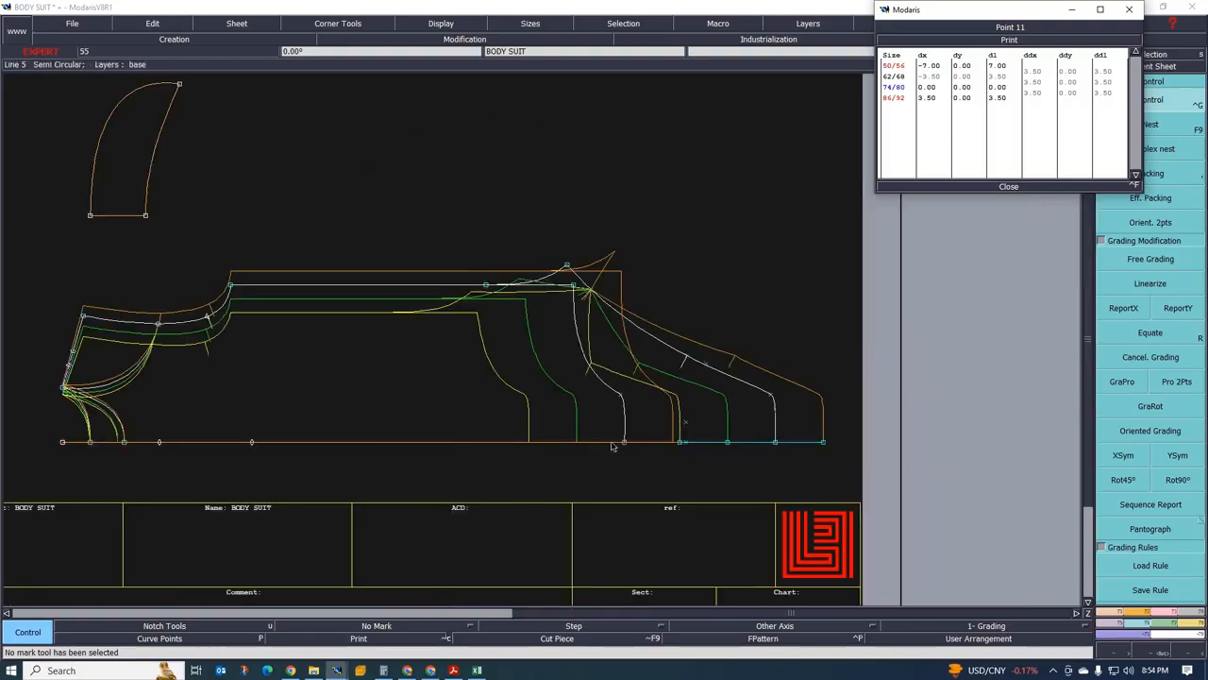
scroll(613, 445, "up", 3)
scroll(701, 412, "down", 2)
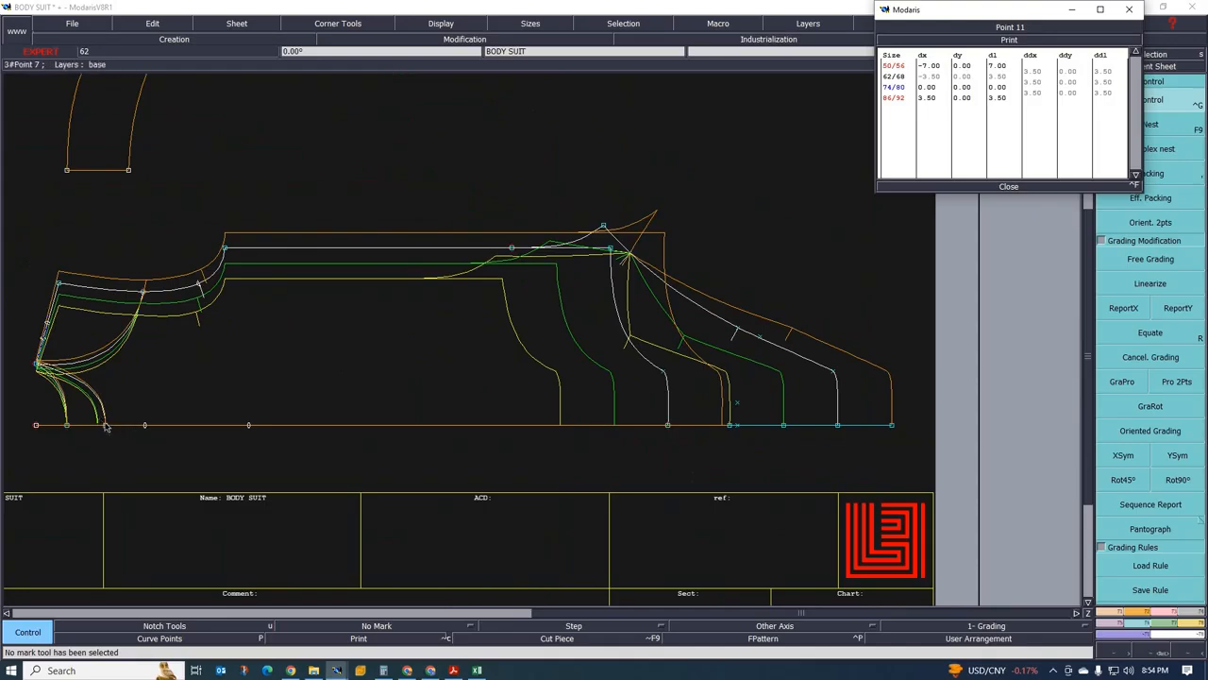
scroll(104, 429, "up", 2)
scroll(328, 360, "down", 1)
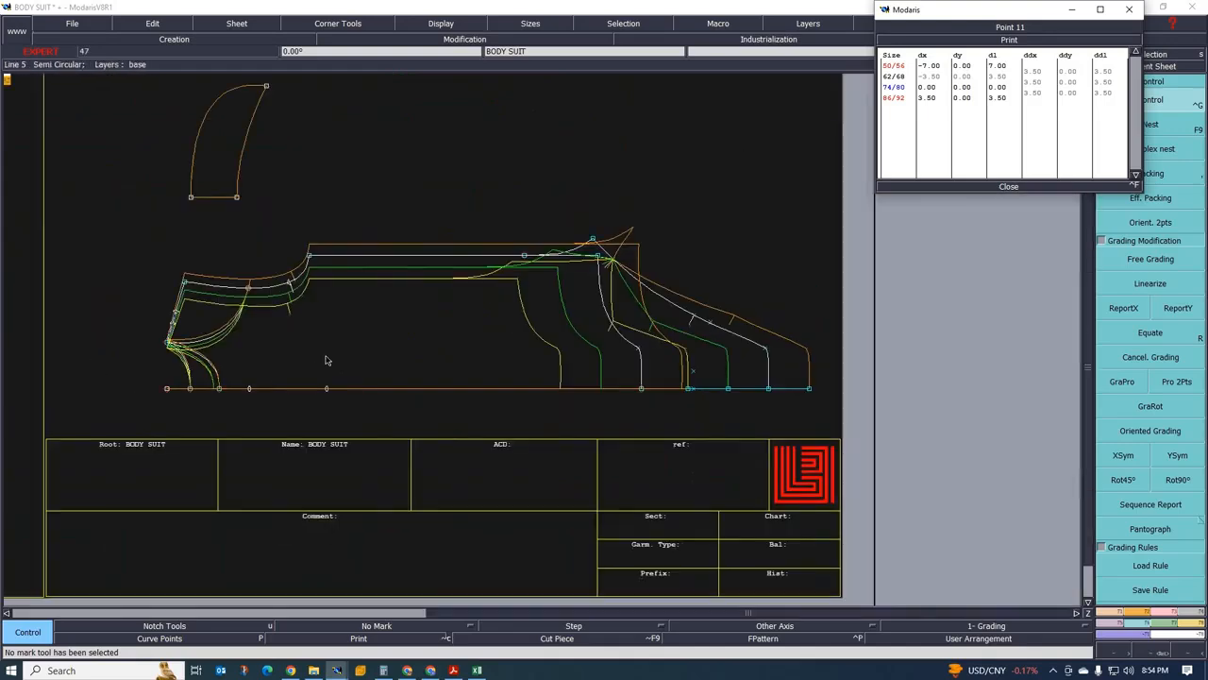
left_click(1008, 187)
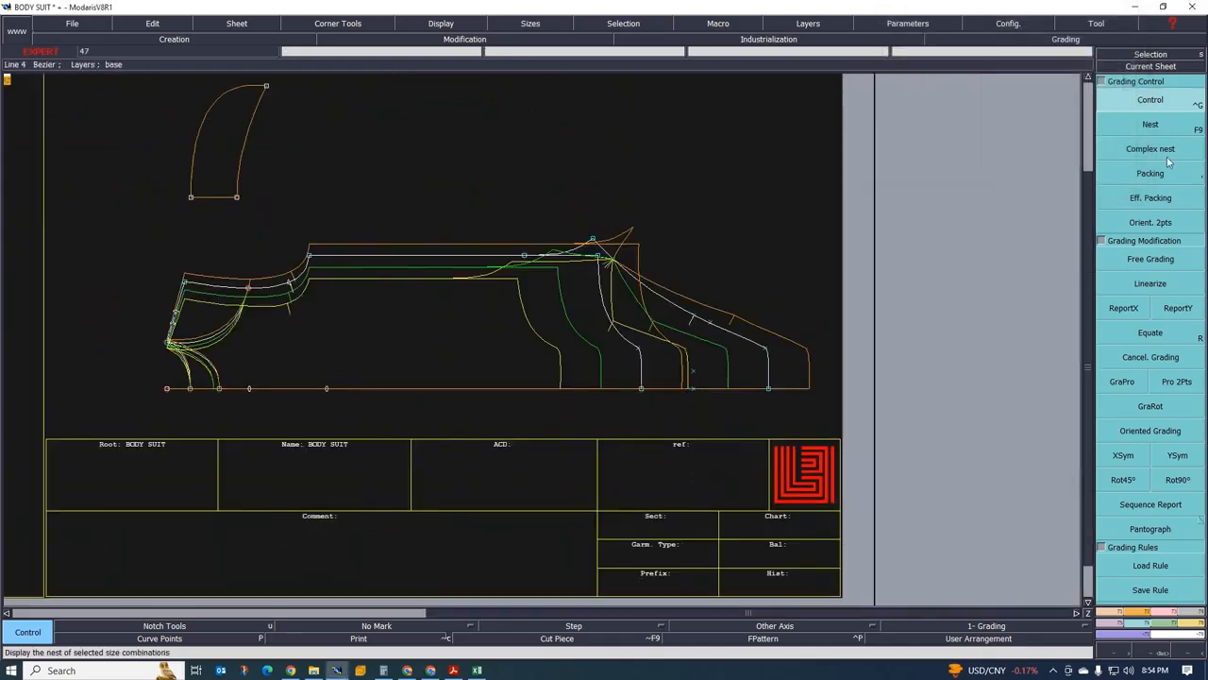
Pack the size nest at point 7, the lower neckline point on the centre line, and inspect the crotch area
left_click(1159, 179)
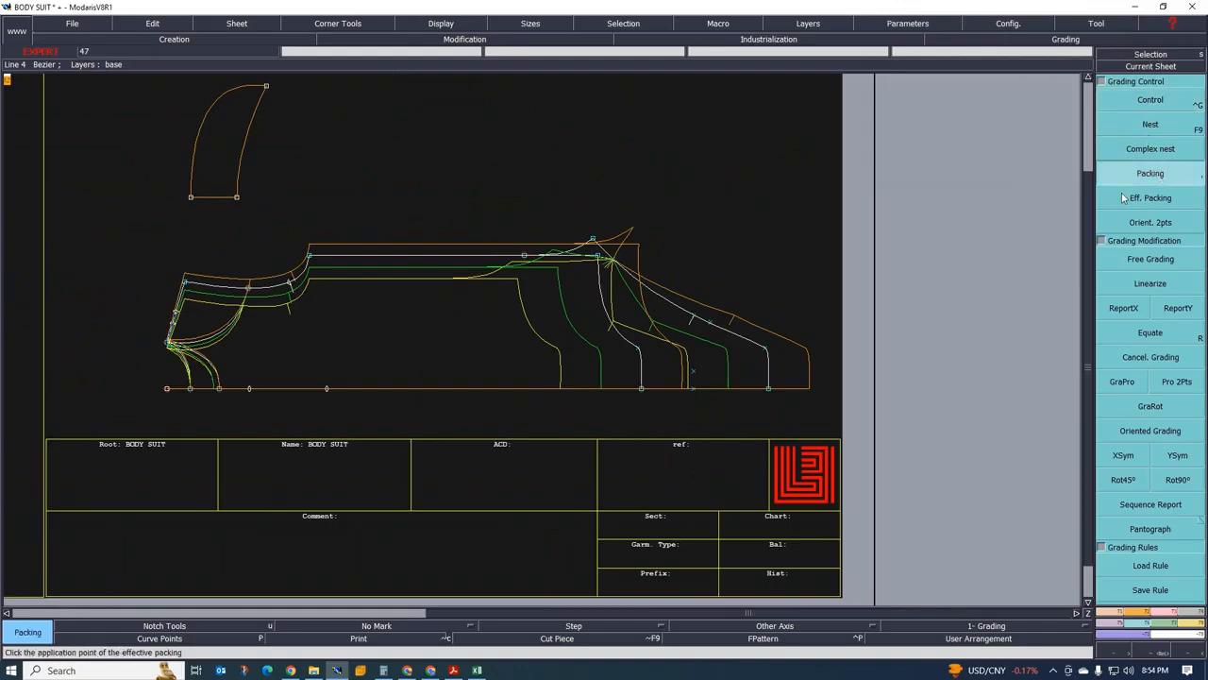
left_click(219, 389)
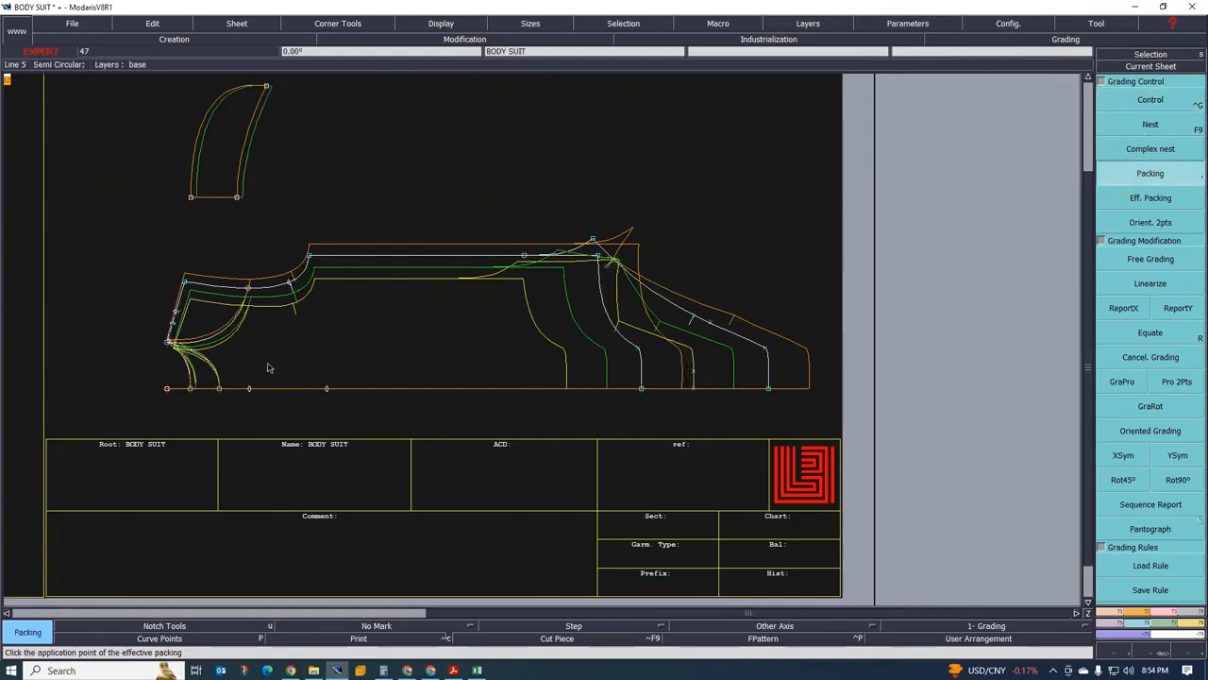
scroll(219, 397, "up", 2)
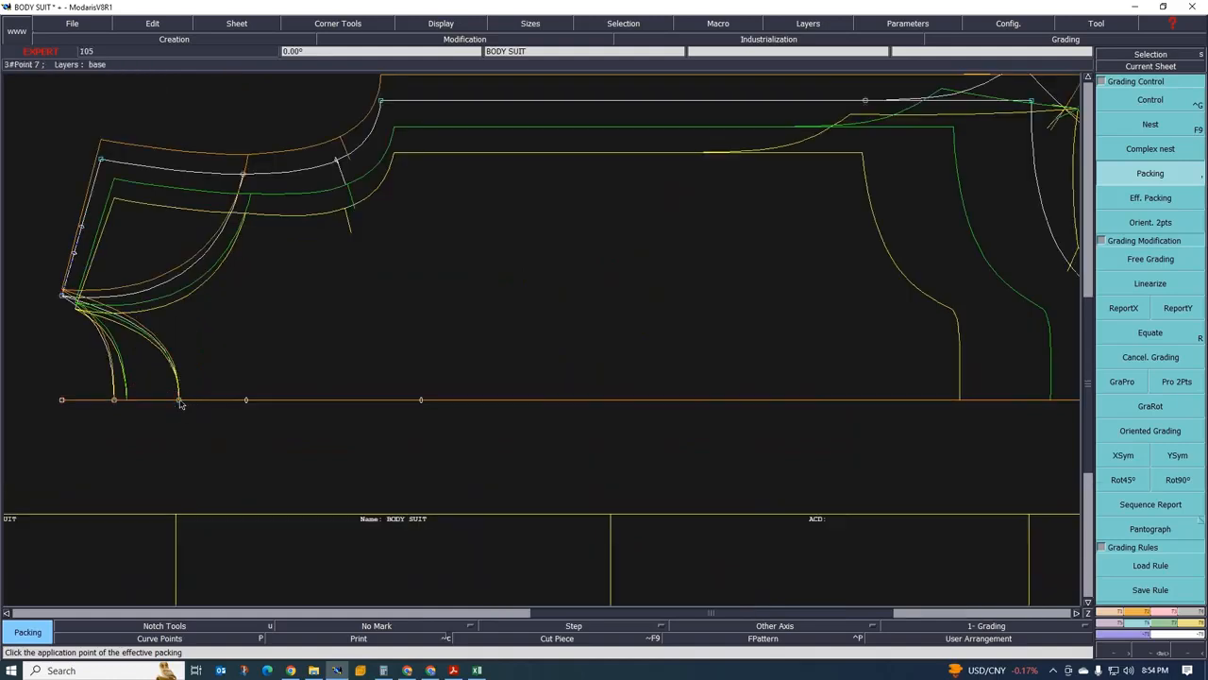
scroll(126, 442, "down", 3)
scroll(597, 438, "up", 2)
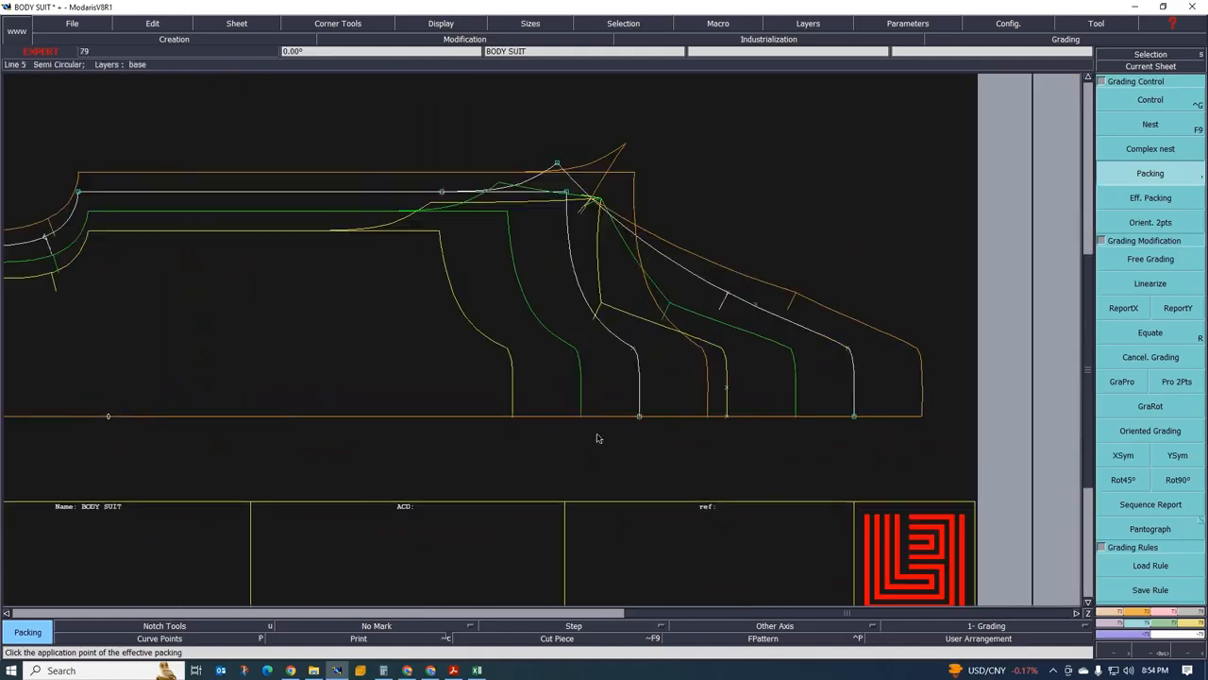
Set point 8's X increment between sizes 50/56 and 62/68 to 4, following the length CF row of the Excel chart
key("ctrl+g")
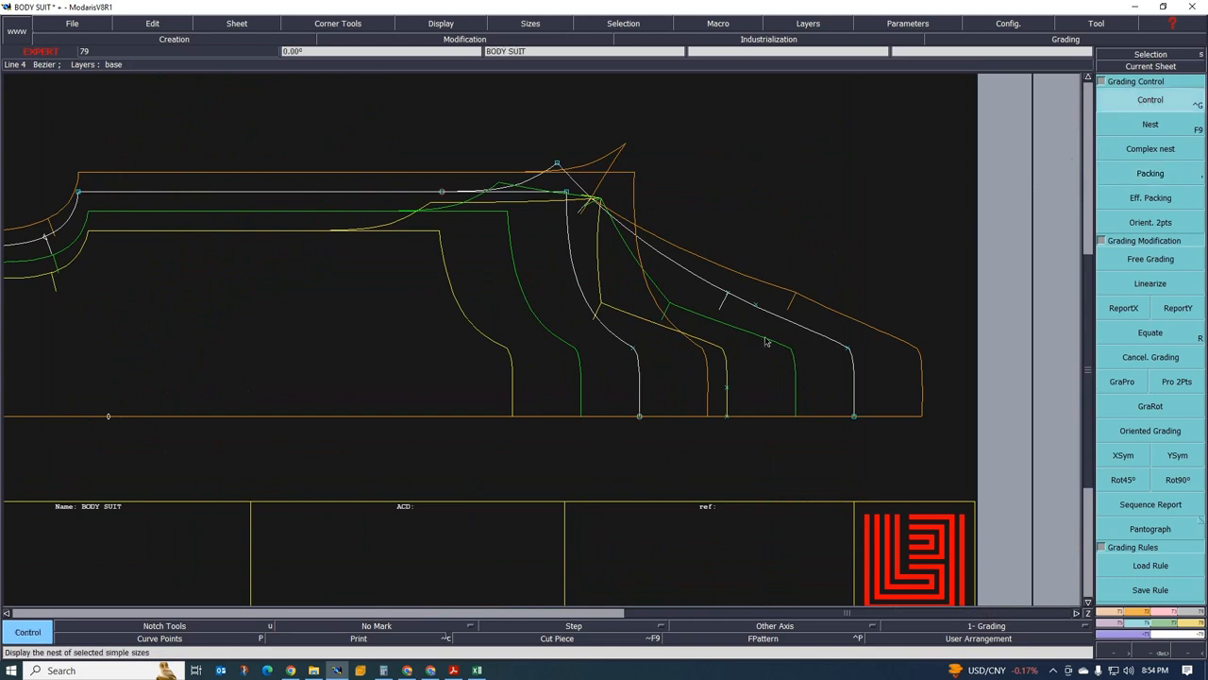
left_click(641, 416)
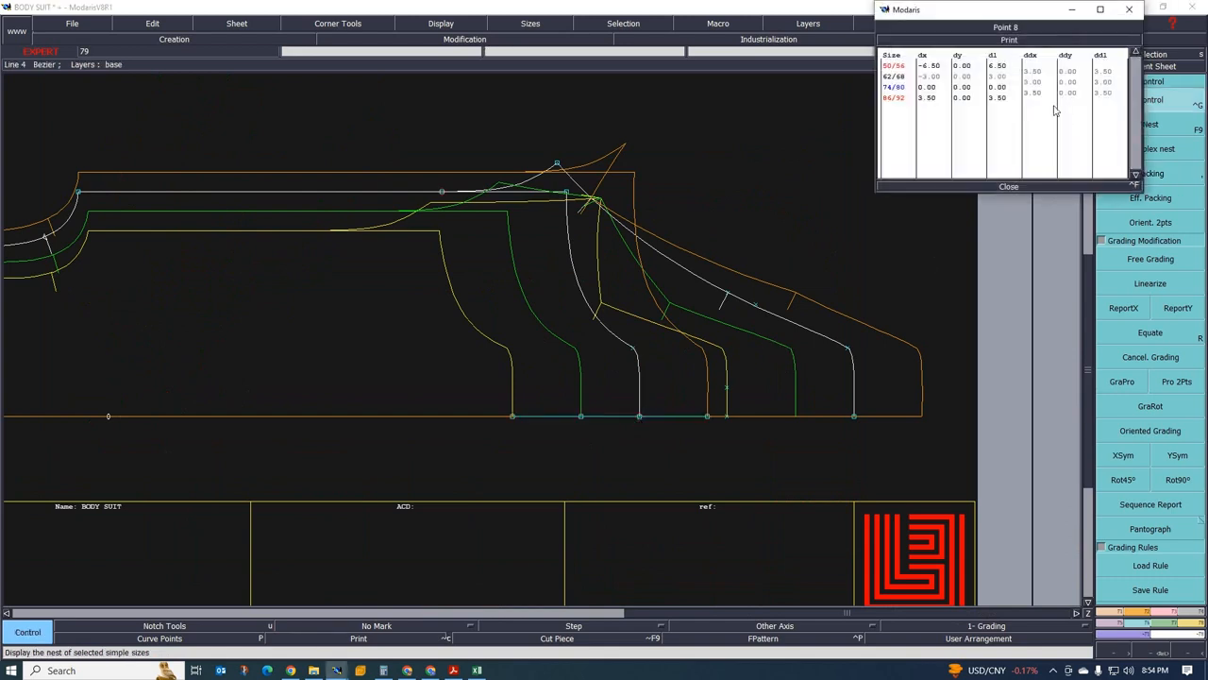
left_click(1032, 93)
left_click(1032, 82)
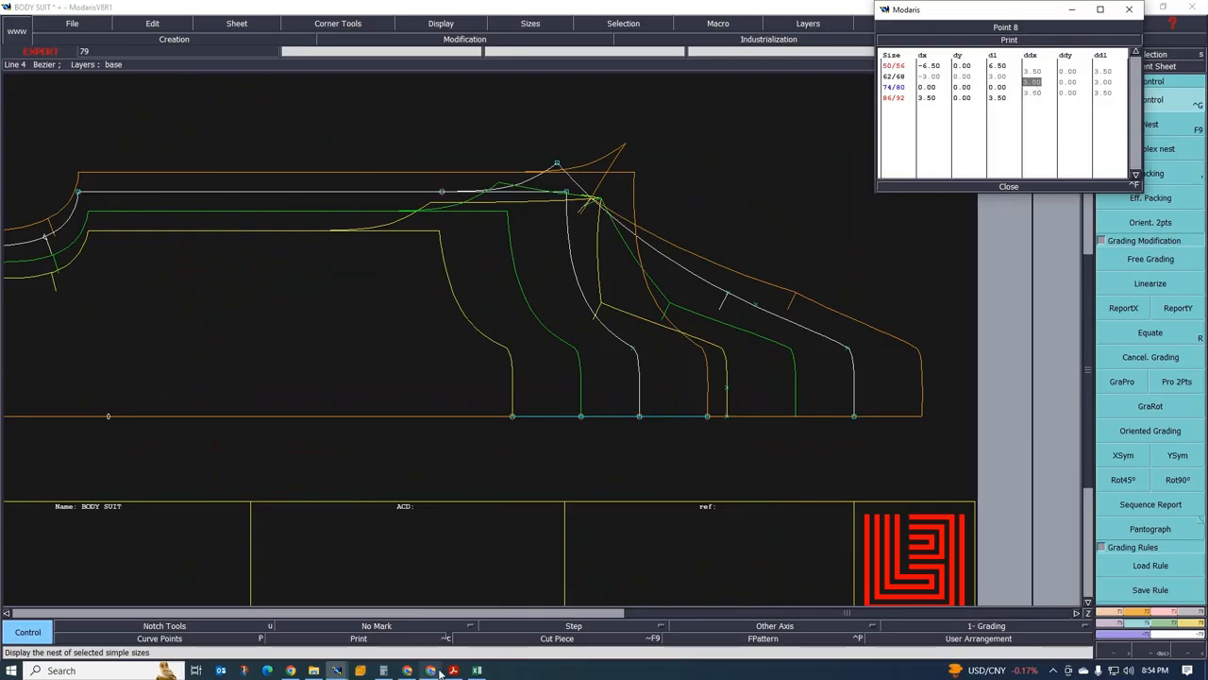
left_click(477, 670)
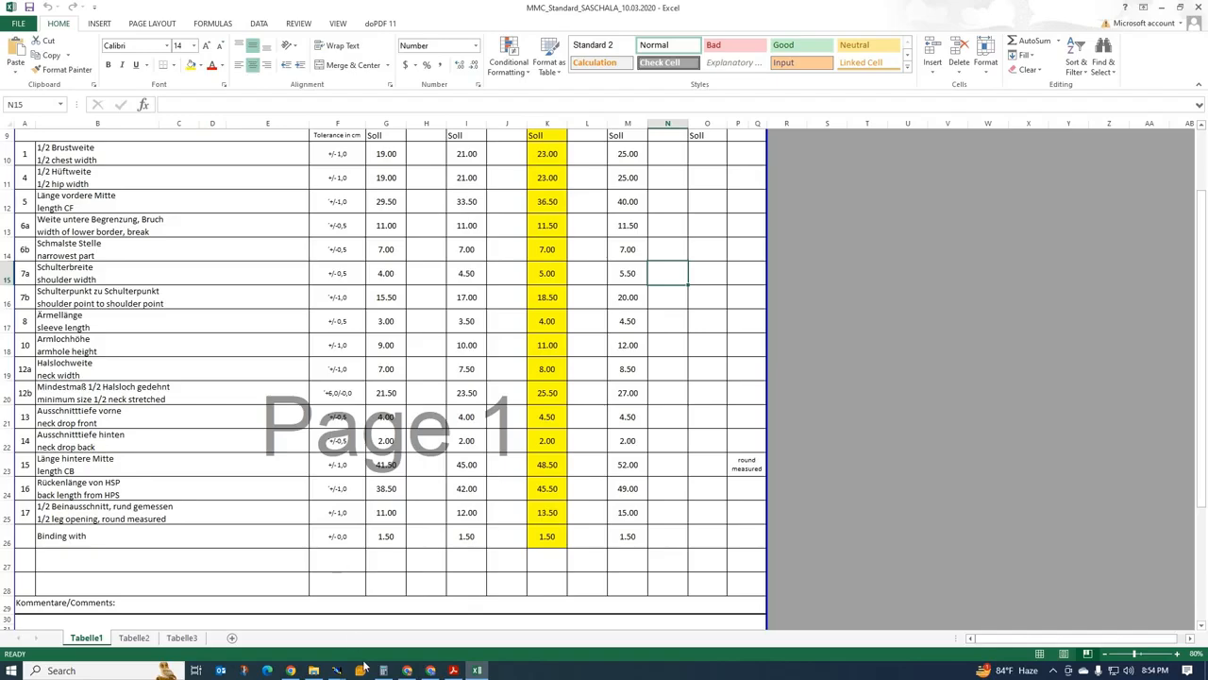
mouse_move(337, 672)
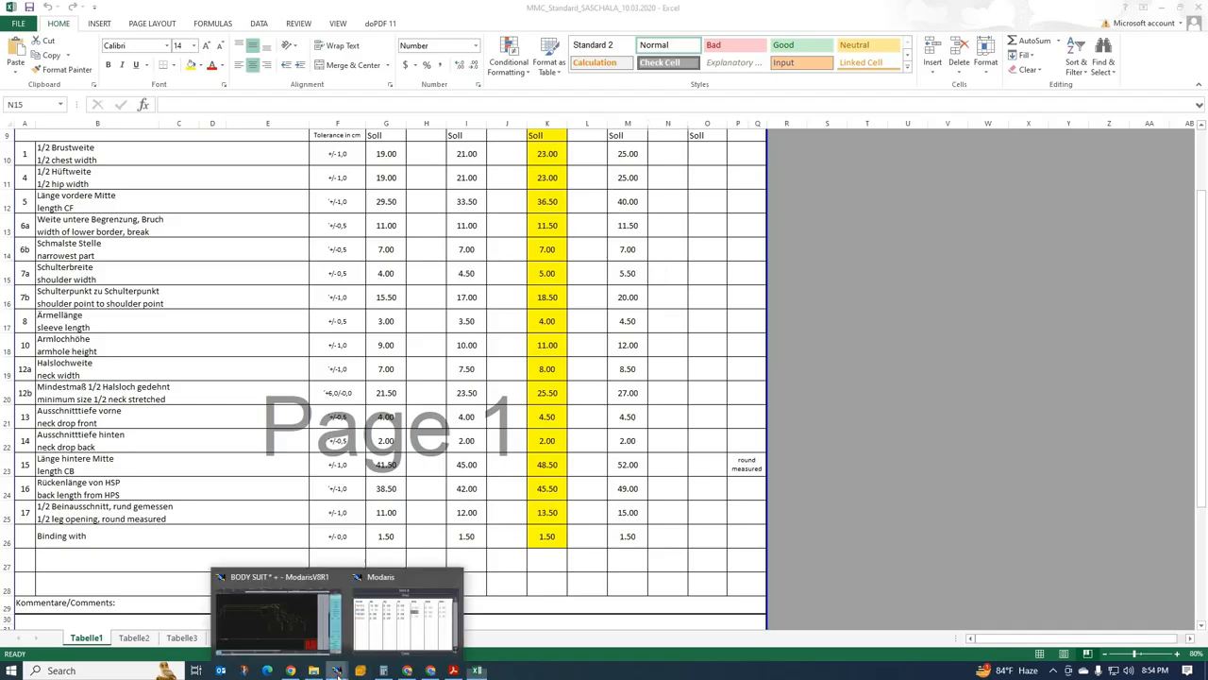
left_click(268, 625)
left_click(1032, 72)
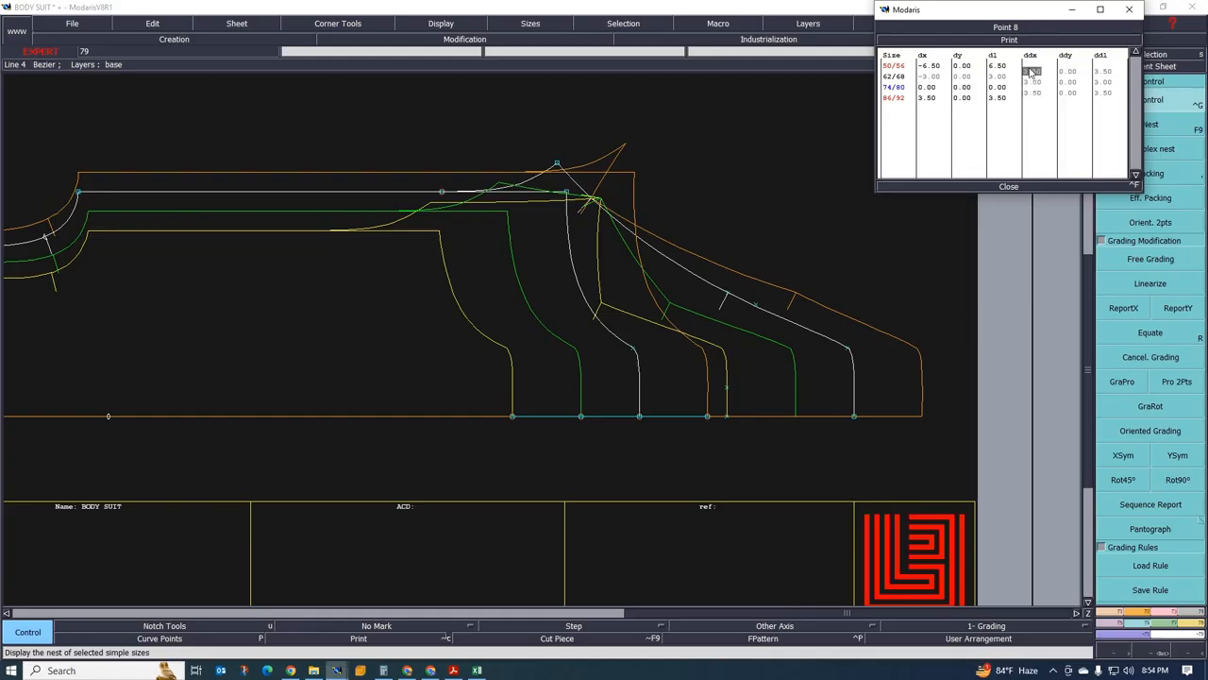
type("4")
key("Return")
left_click(1009, 187)
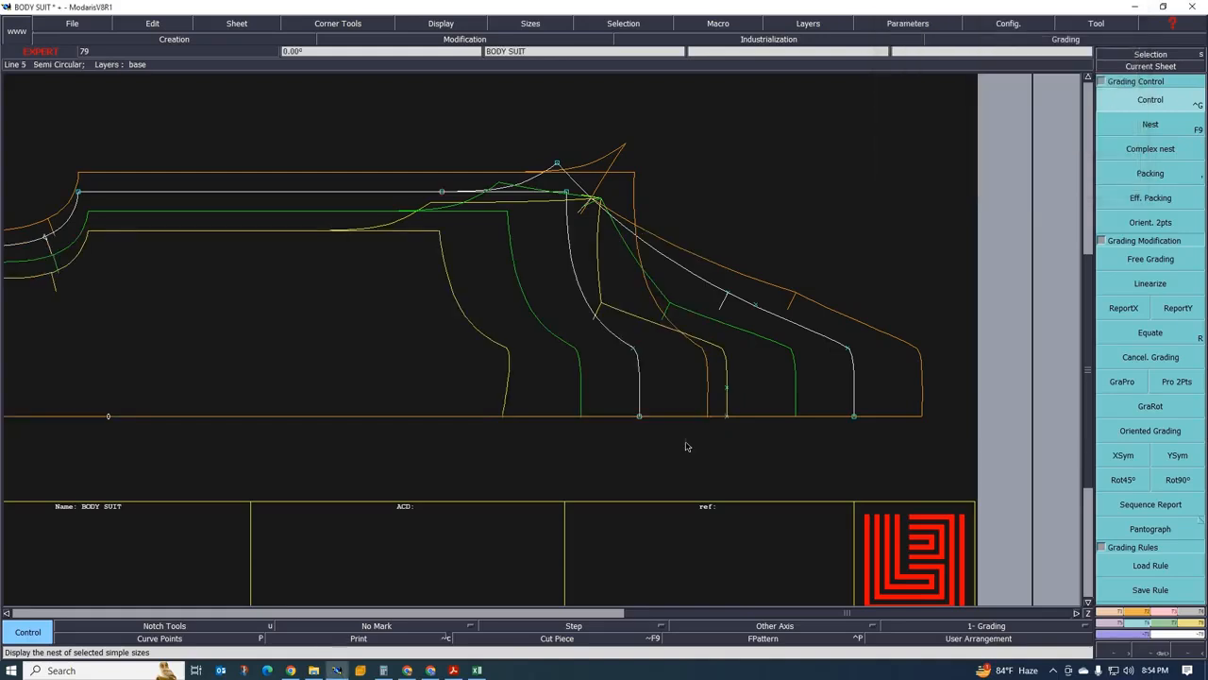
Check point 8's updated grading table and report its X grading to the corner above it at the shorter crotch end
left_click(639, 416)
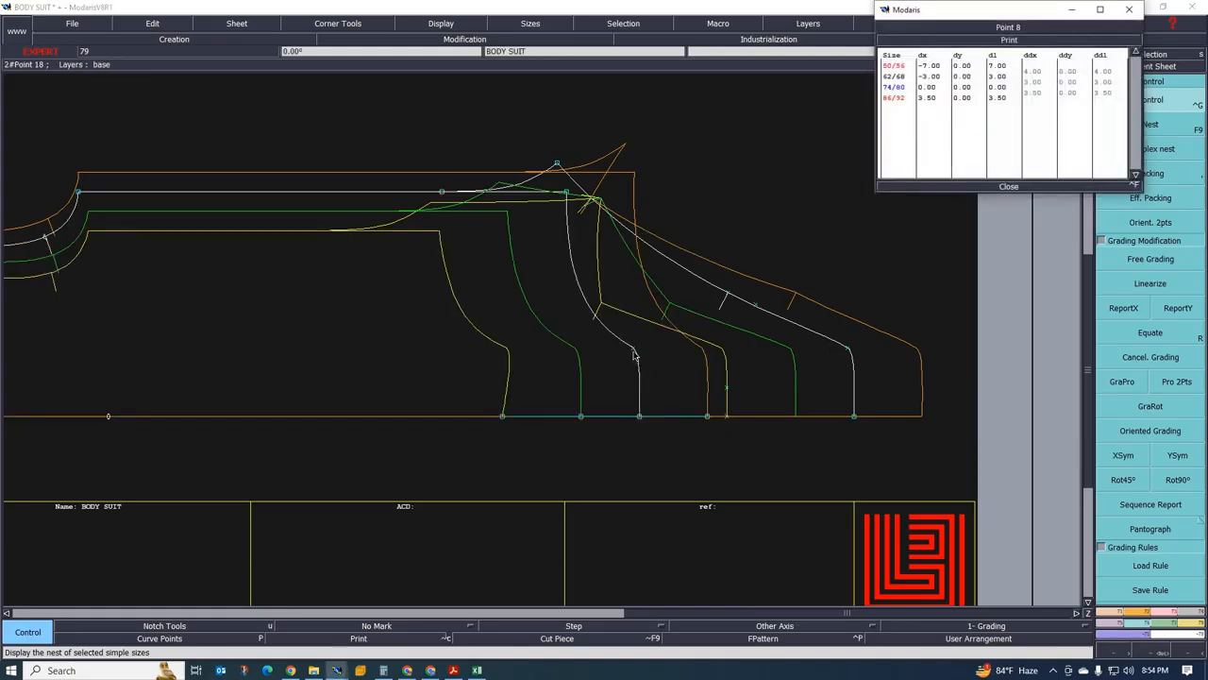
left_click(1038, 186)
left_click(1123, 307)
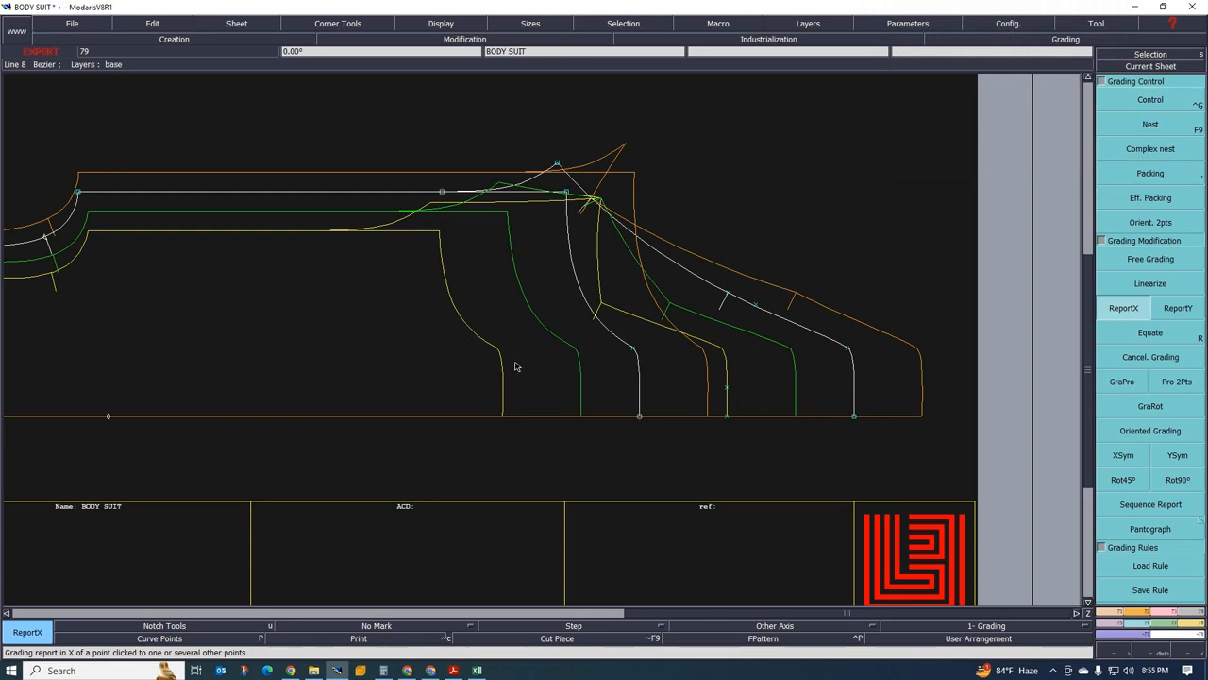
Remove the packing at point 7 so the size nest returns to its original alignment, and inspect the whole piece
scroll(515, 367, "down", 5)
scroll(539, 345, "up", 3)
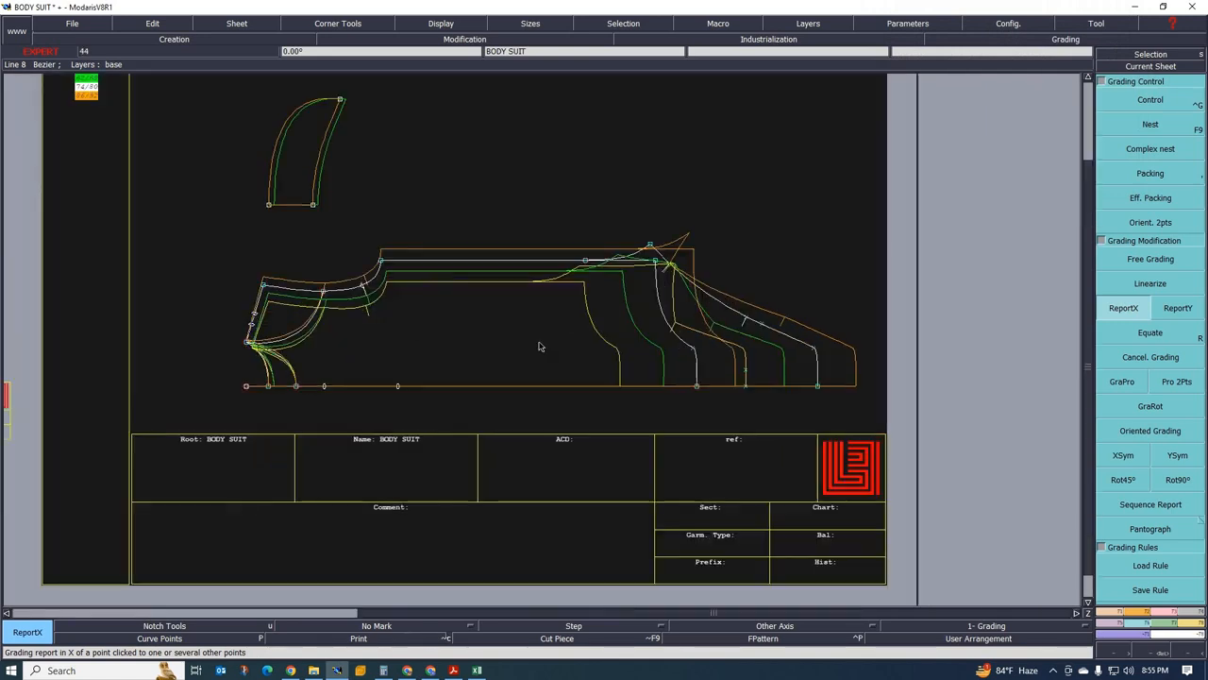
left_click(1150, 172)
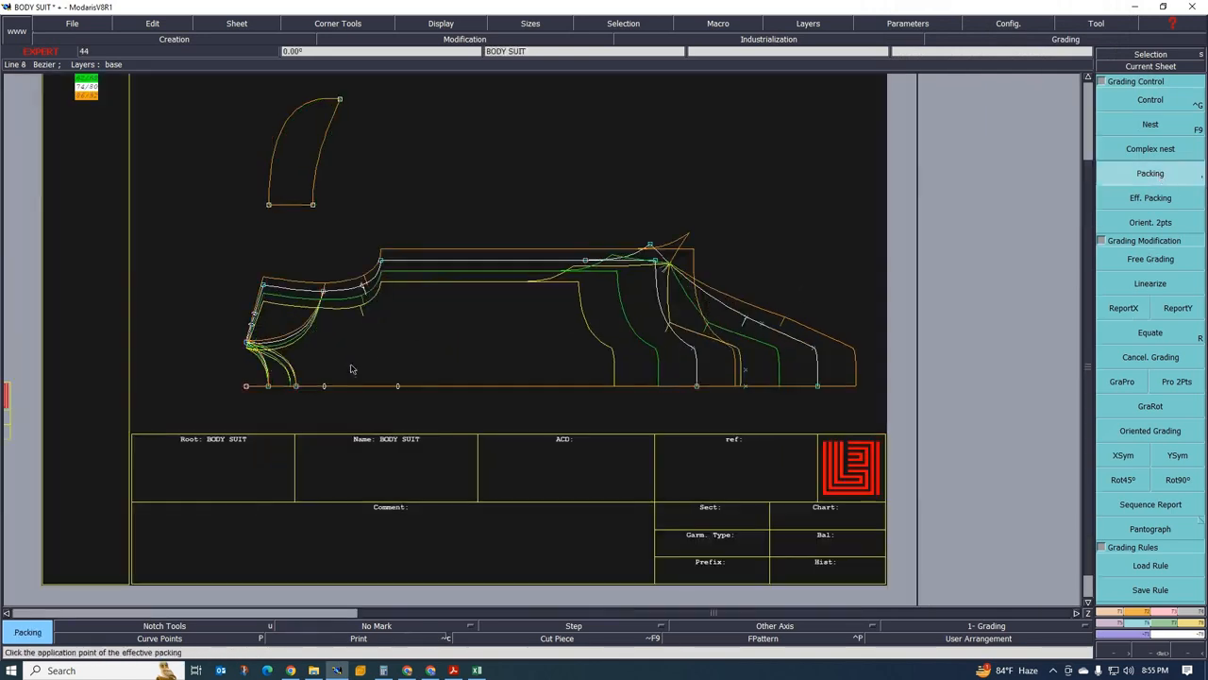
scroll(567, 355, "up", 1)
scroll(578, 360, "down", 2)
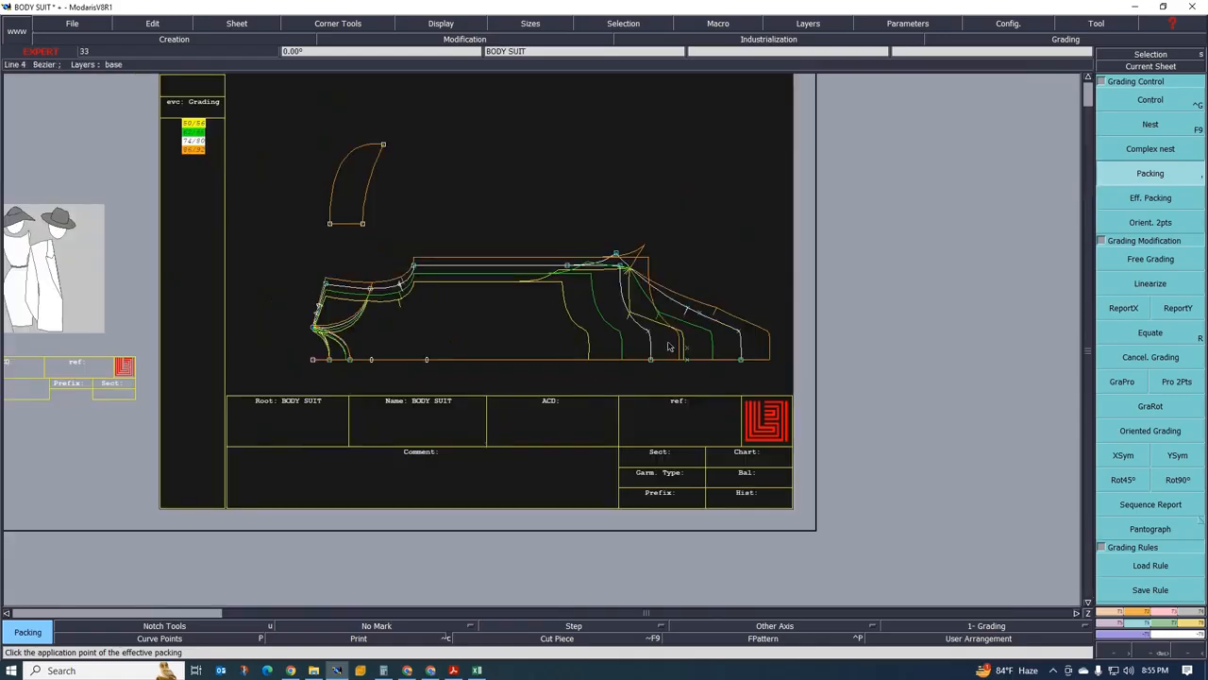
scroll(567, 362, "up", 1)
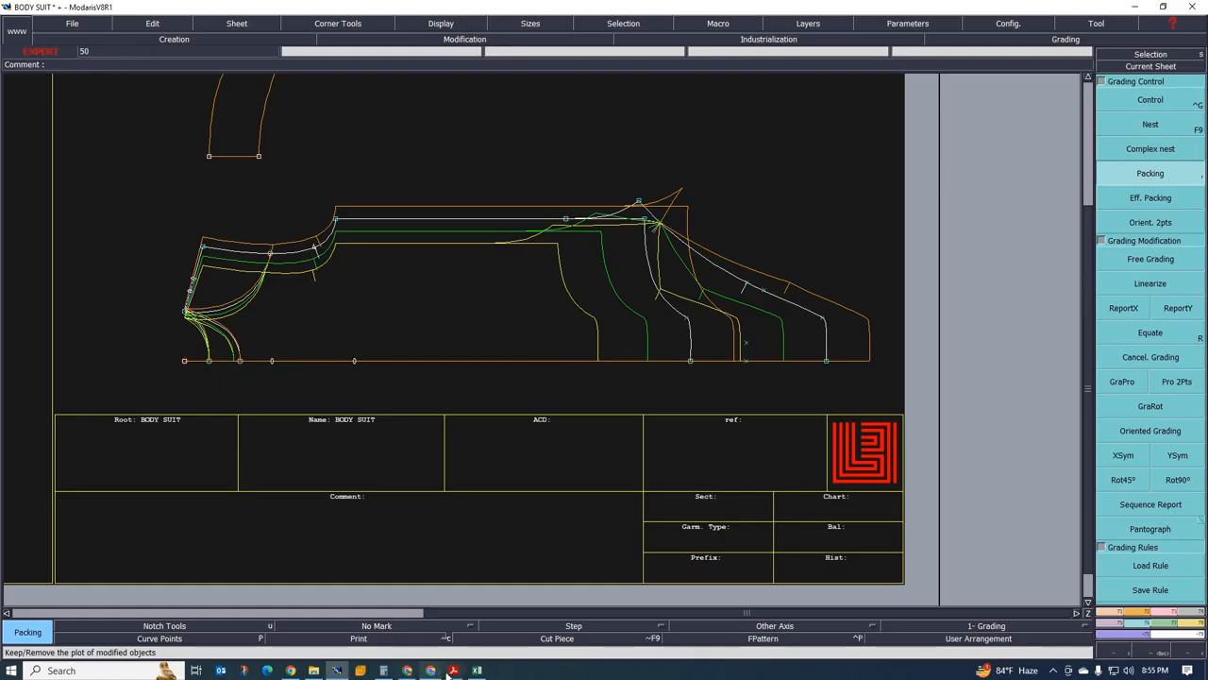
Open the measurement spreadsheet, place it below the pattern nest, and select all sizes of the current sheet
left_click(1194, 631)
left_click(1150, 96)
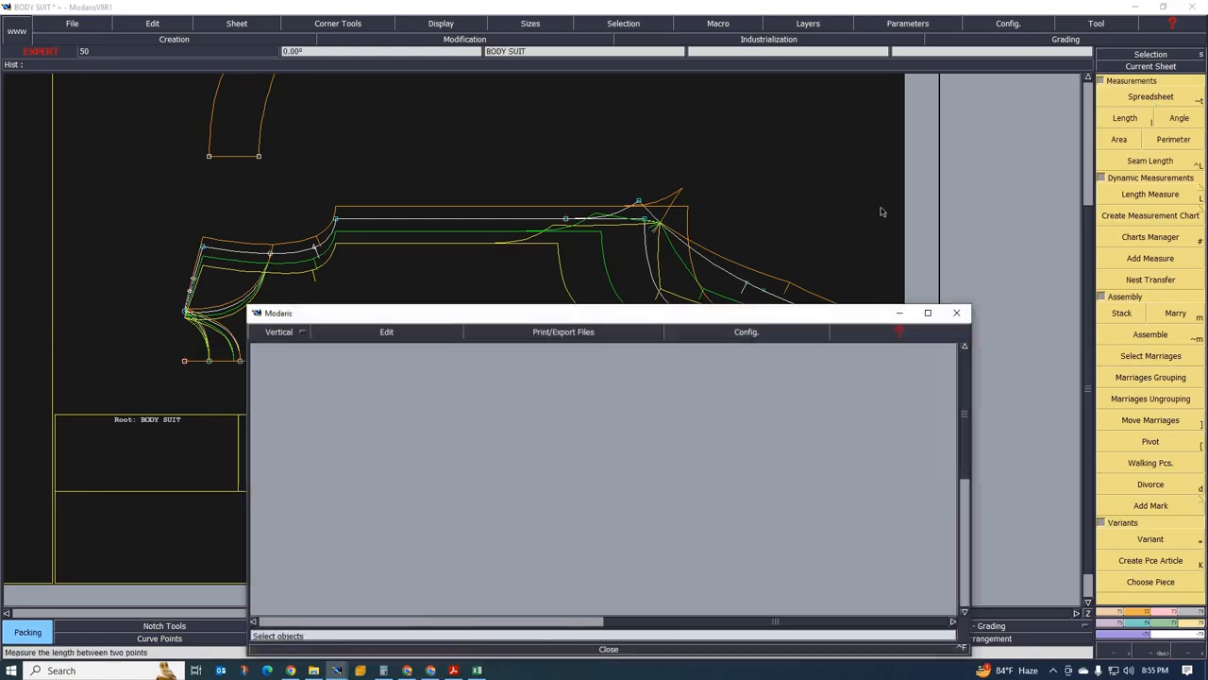
left_click_drag(672, 320, 576, 391)
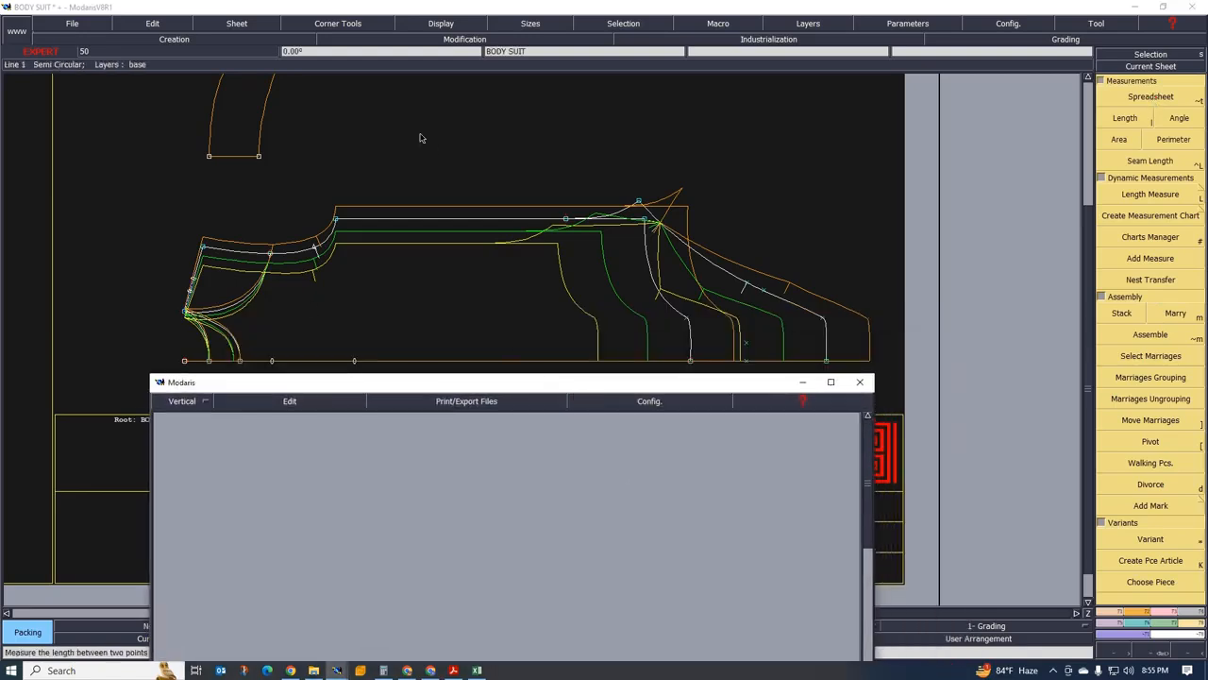
key("s")
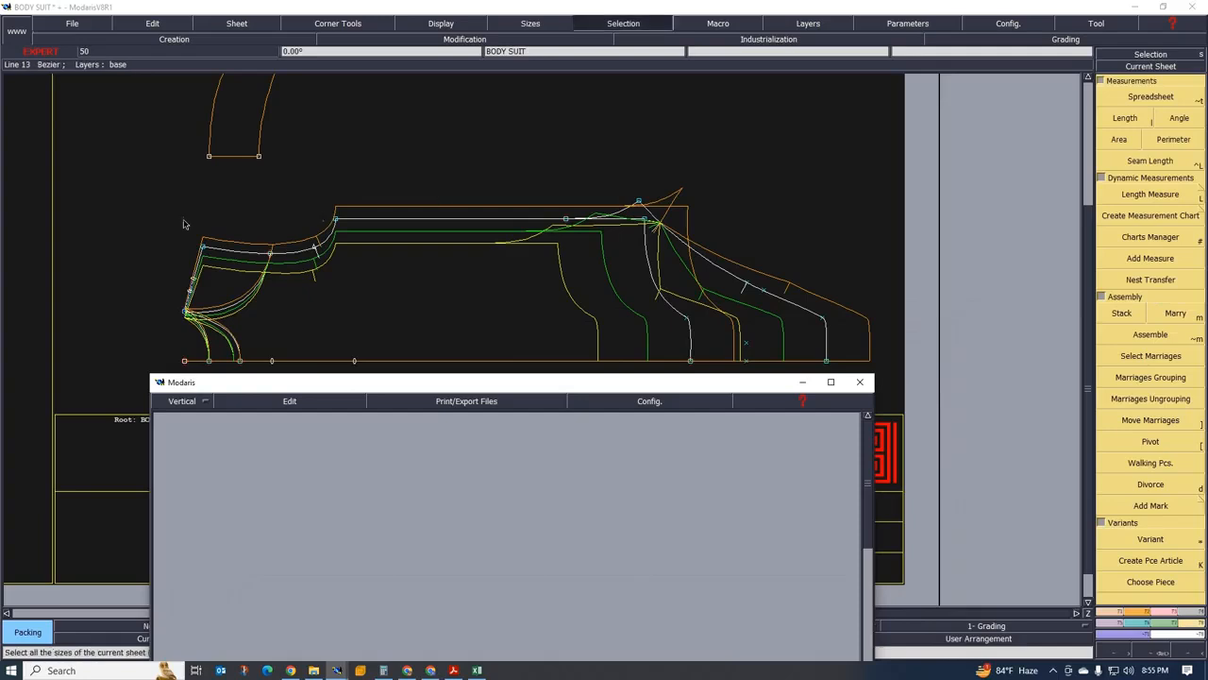
Measure the centre-line length from point 7 to point 8 in all sizes and compare it with length CF in the Excel chart
scroll(282, 190, "down", 1)
scroll(280, 187, "up", 1)
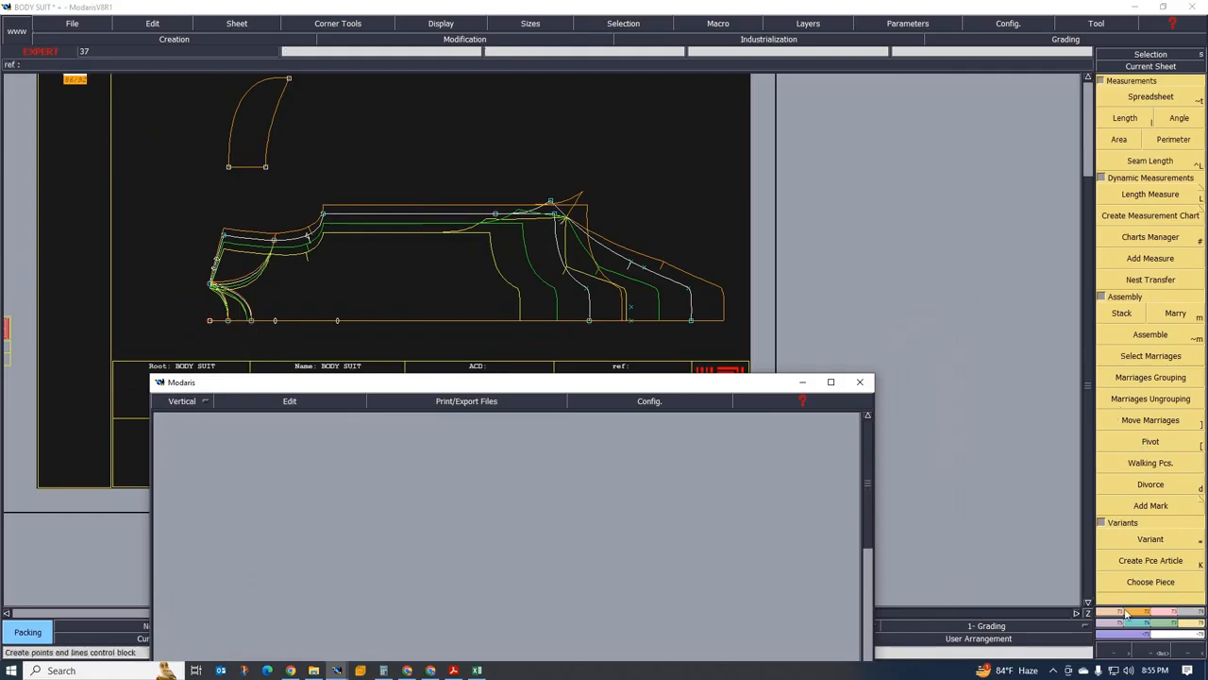
left_click(1125, 120)
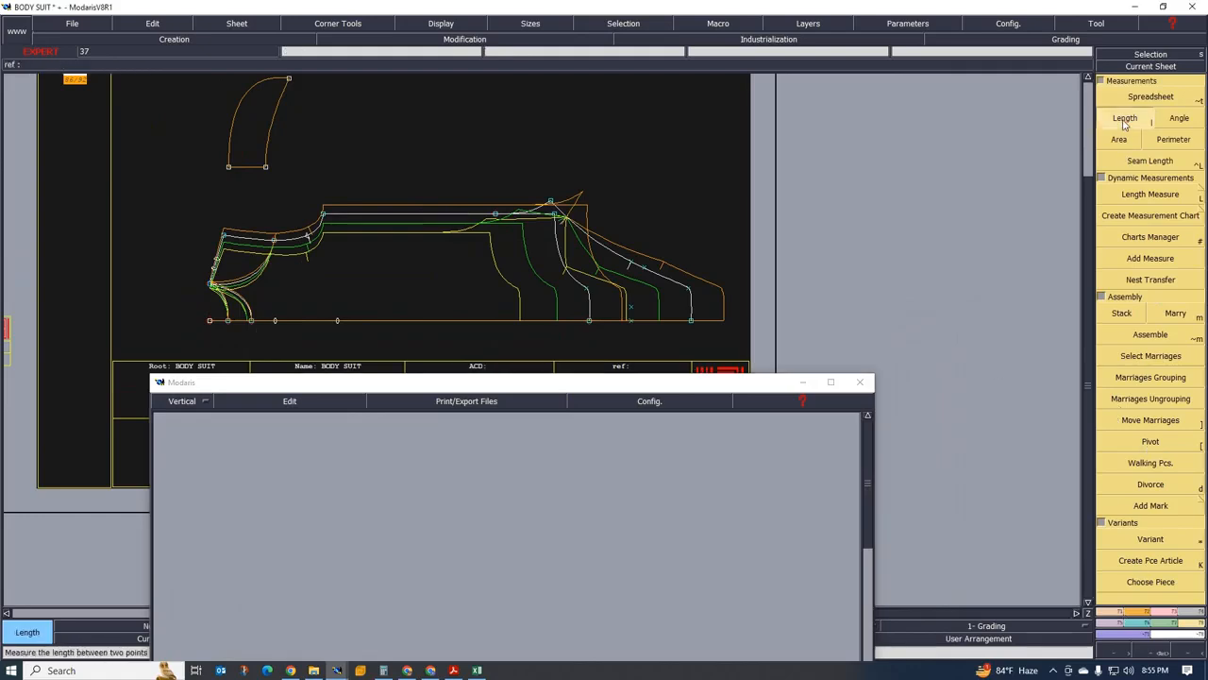
scroll(278, 334, "up", 1)
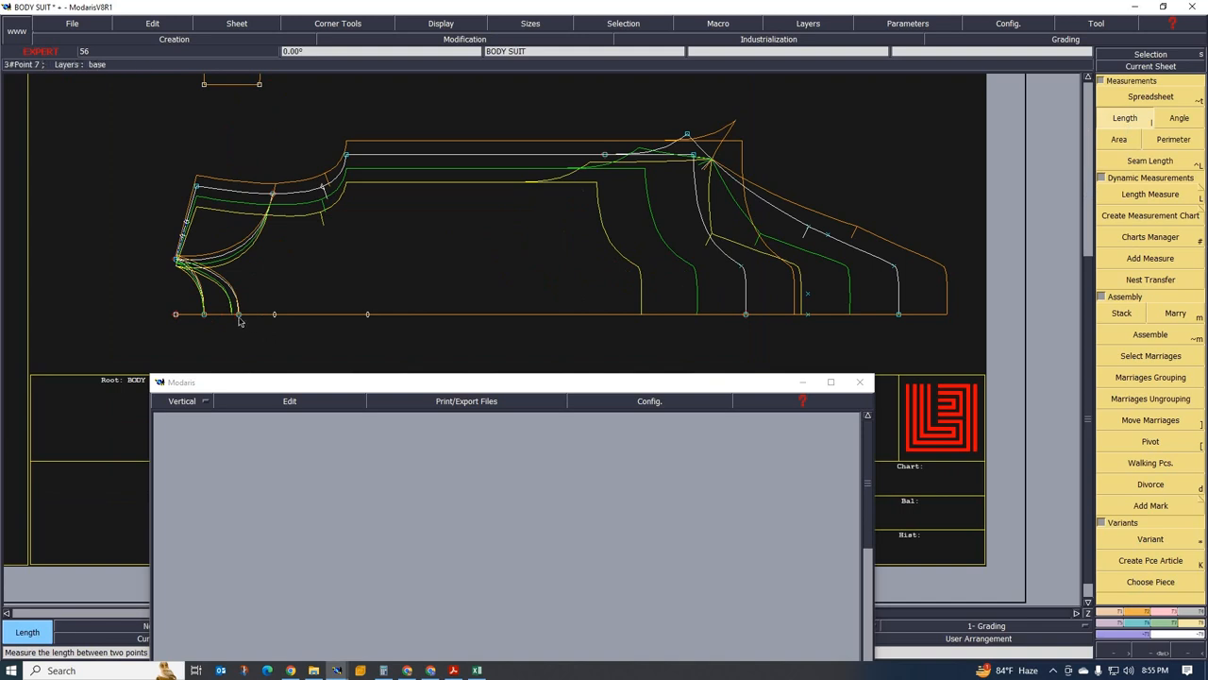
left_click(238, 315)
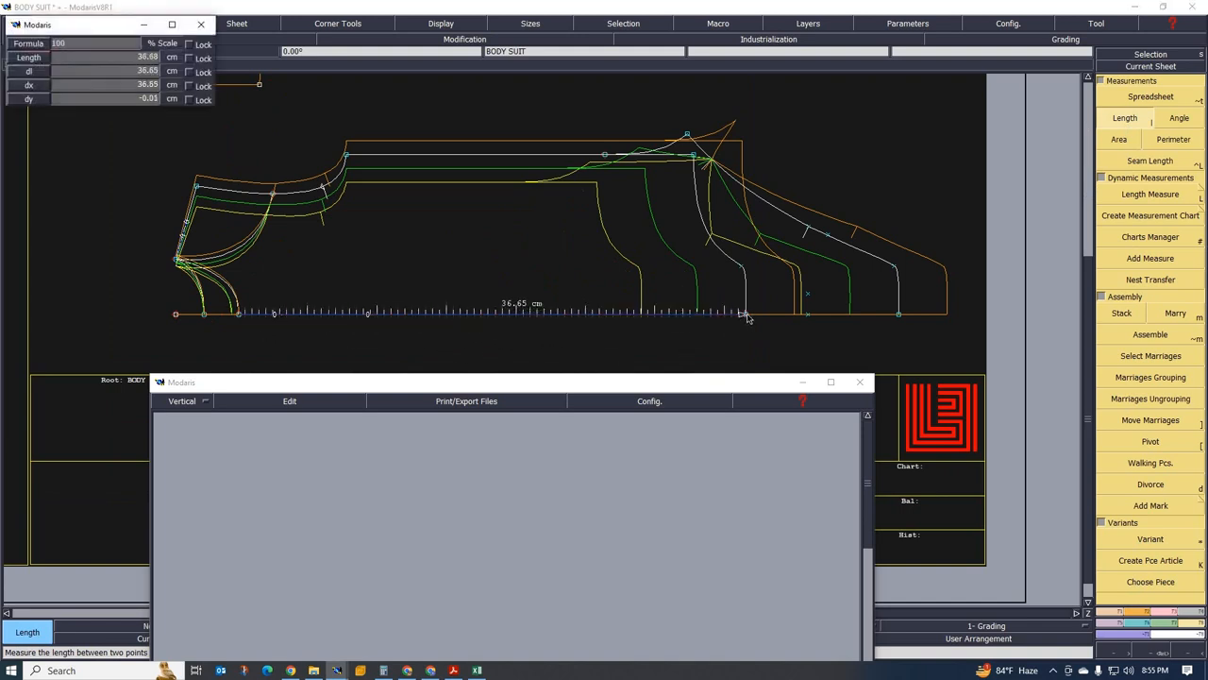
left_click(746, 316)
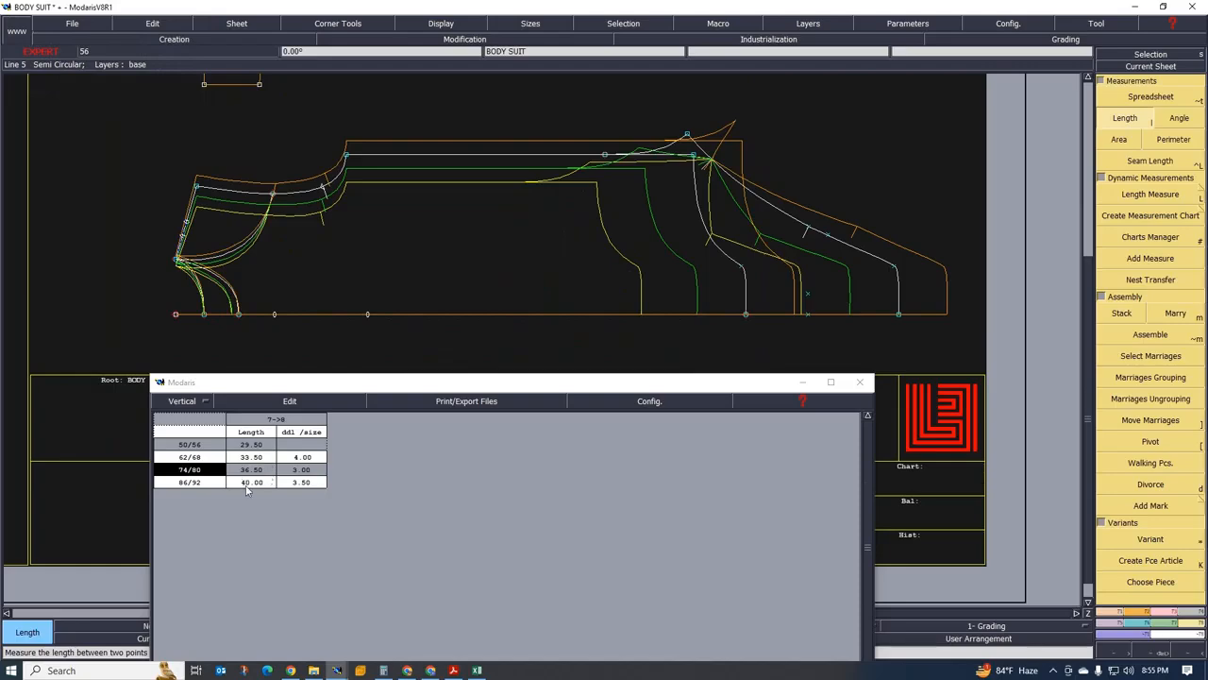
left_click(477, 670)
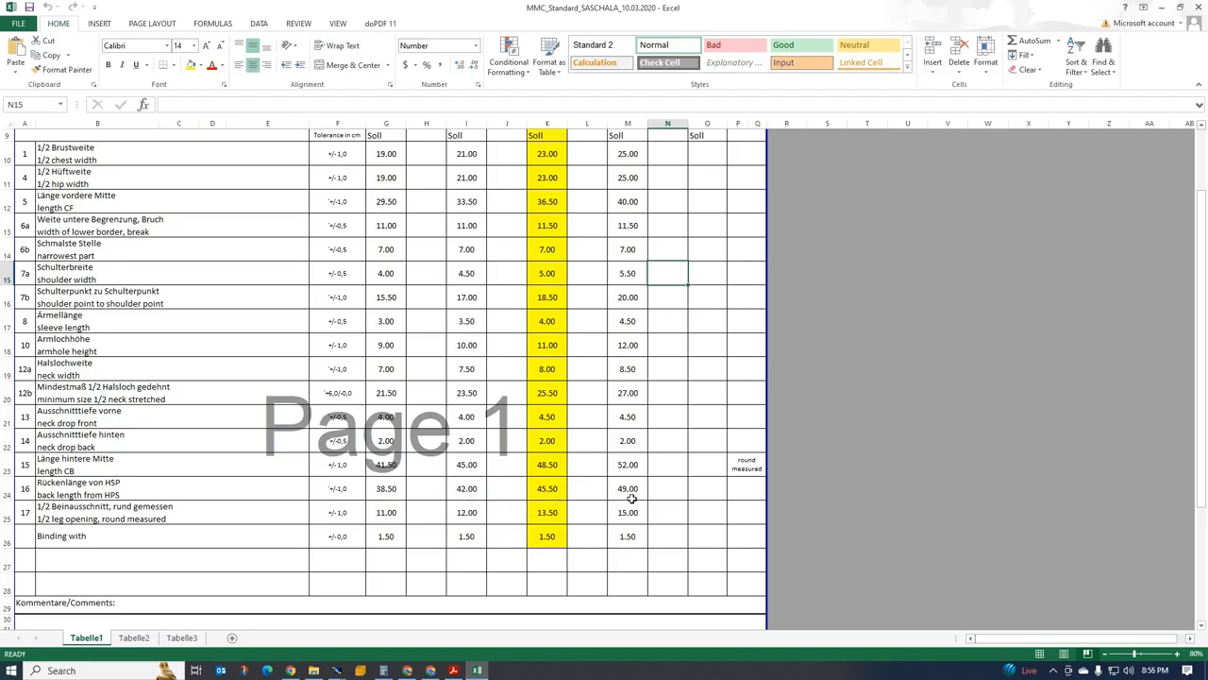
left_click(337, 670)
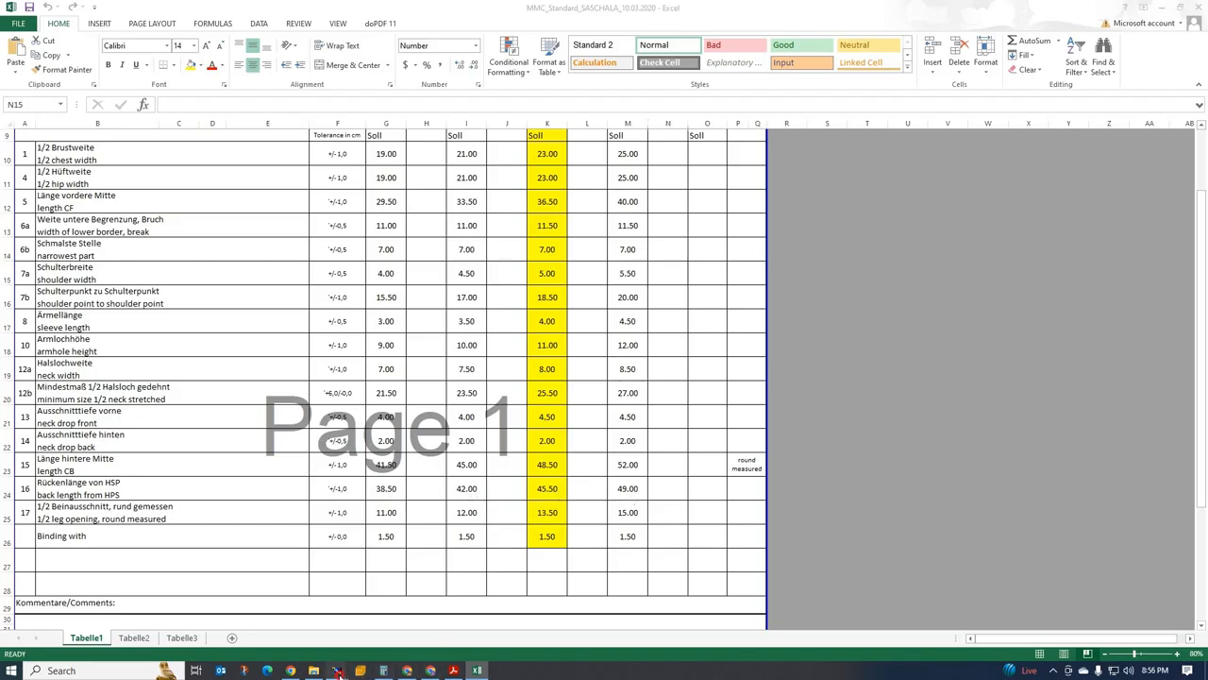
left_click(266, 638)
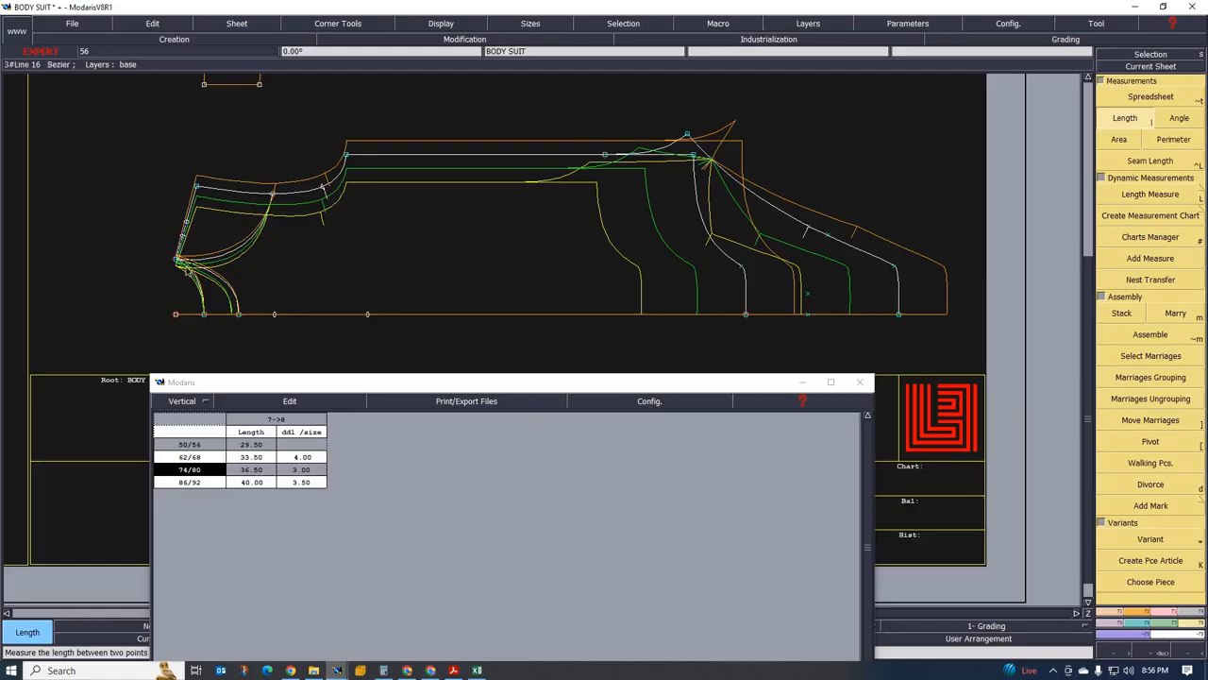
Measure the centre-line lengths from point 2 and the back neckline point to the longer crotch end, checking the Excel back lengths
left_click(175, 314)
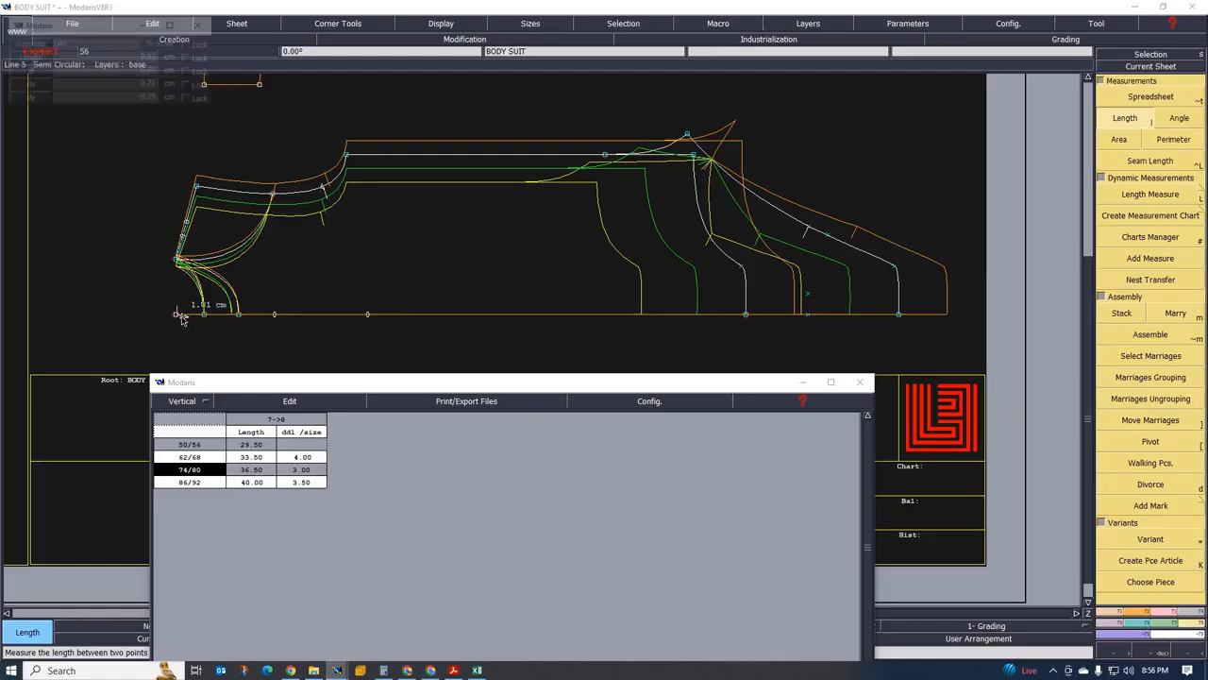
left_click(805, 318)
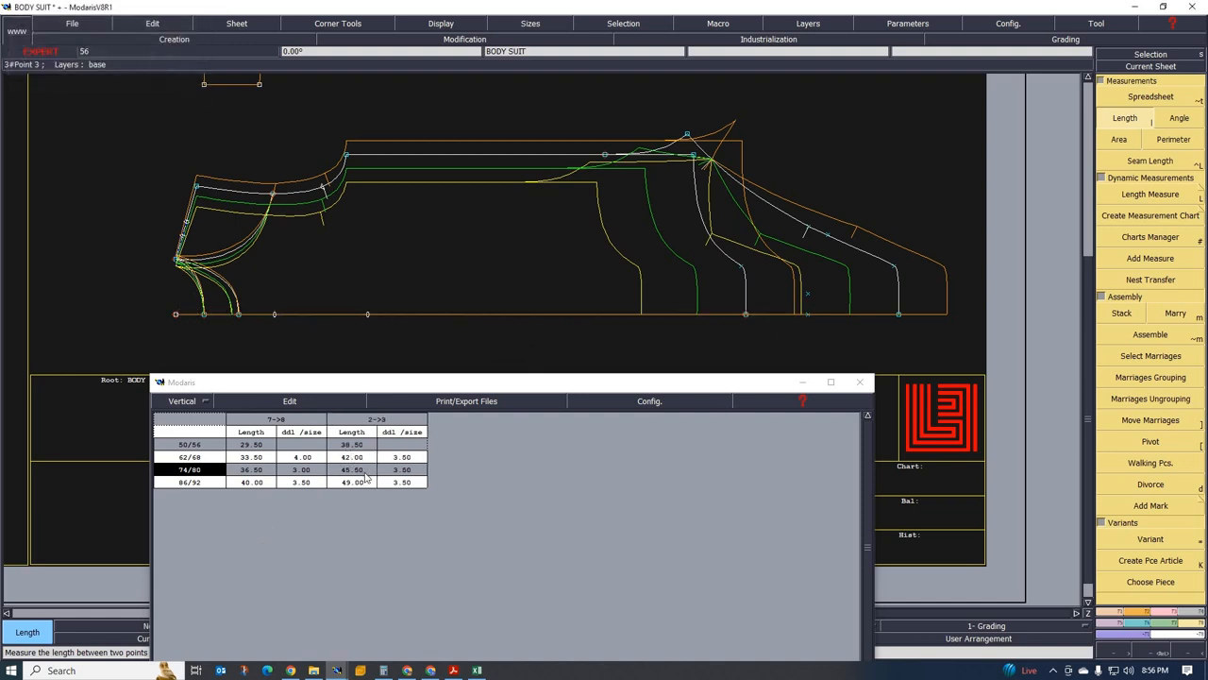
left_click(477, 670)
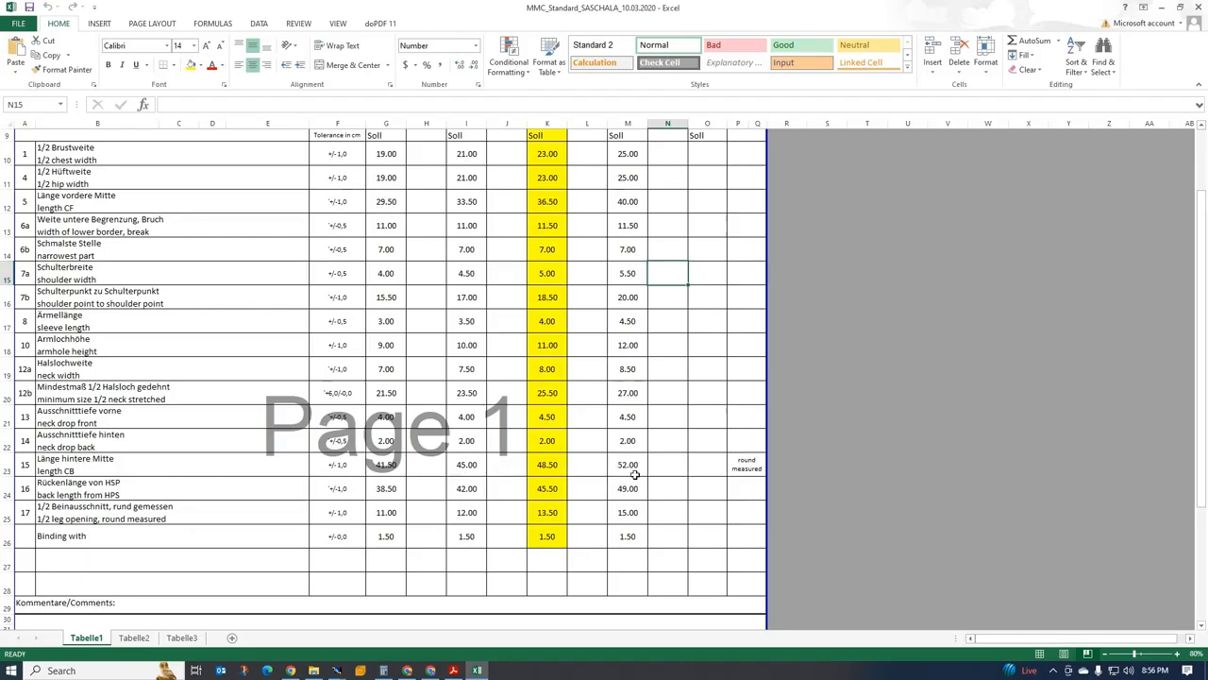
left_click(337, 670)
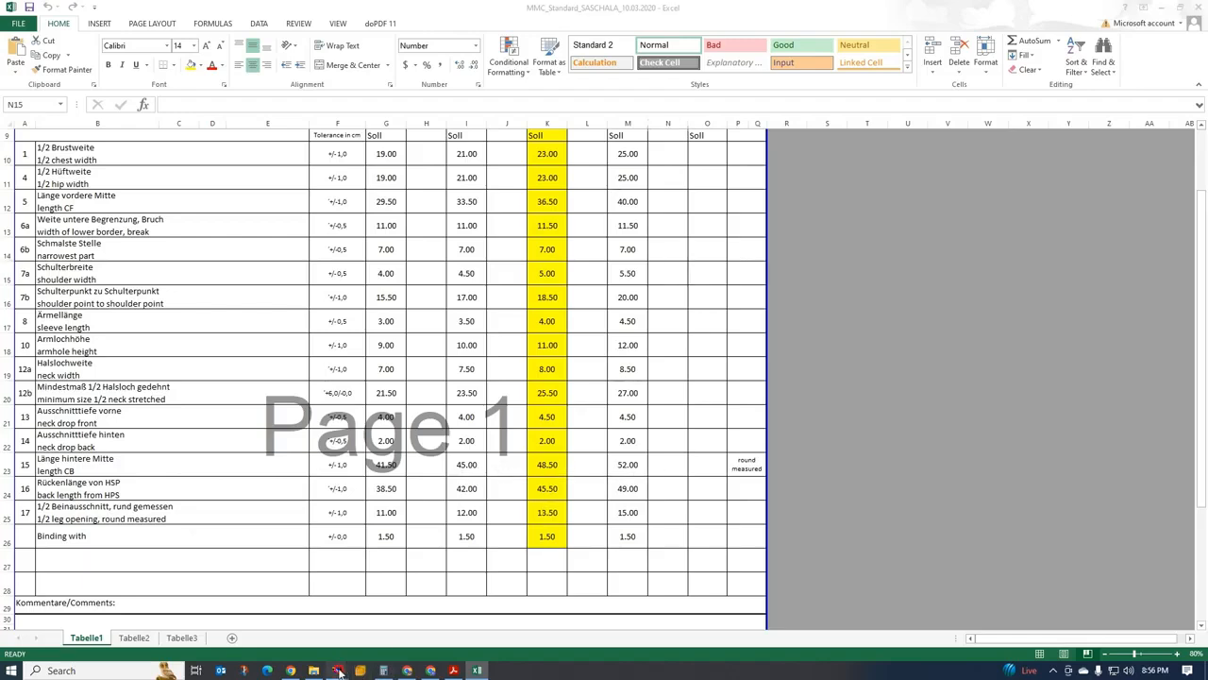
left_click(313, 641)
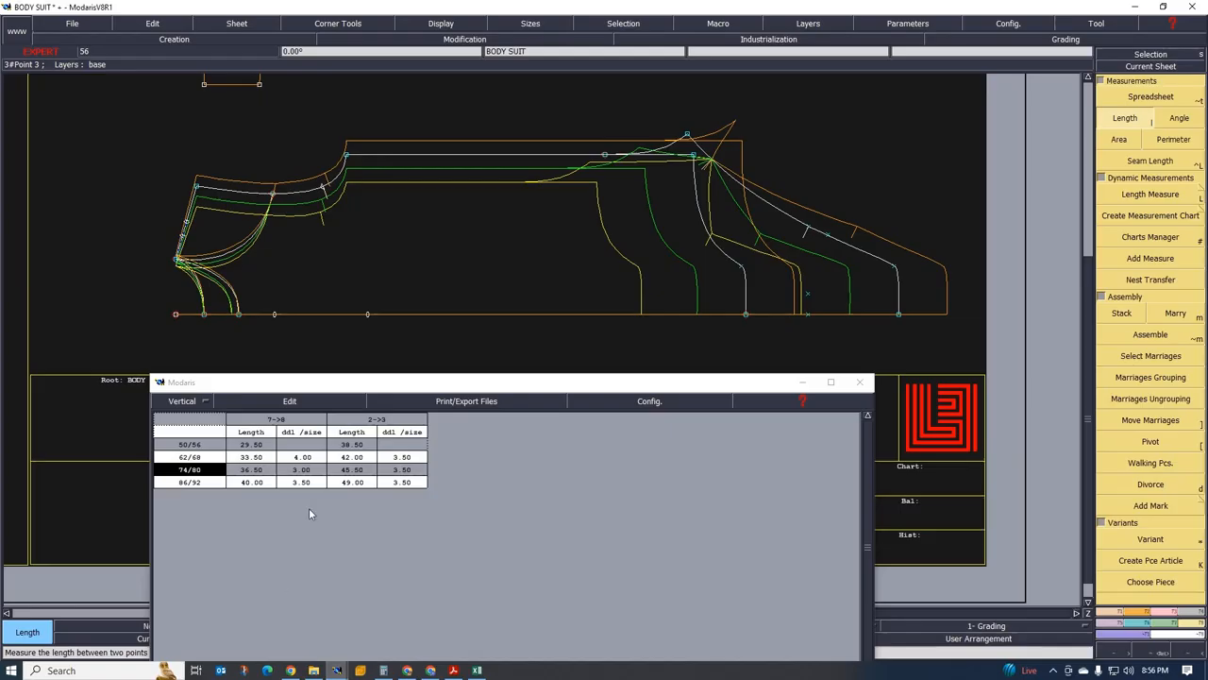
left_click(204, 320)
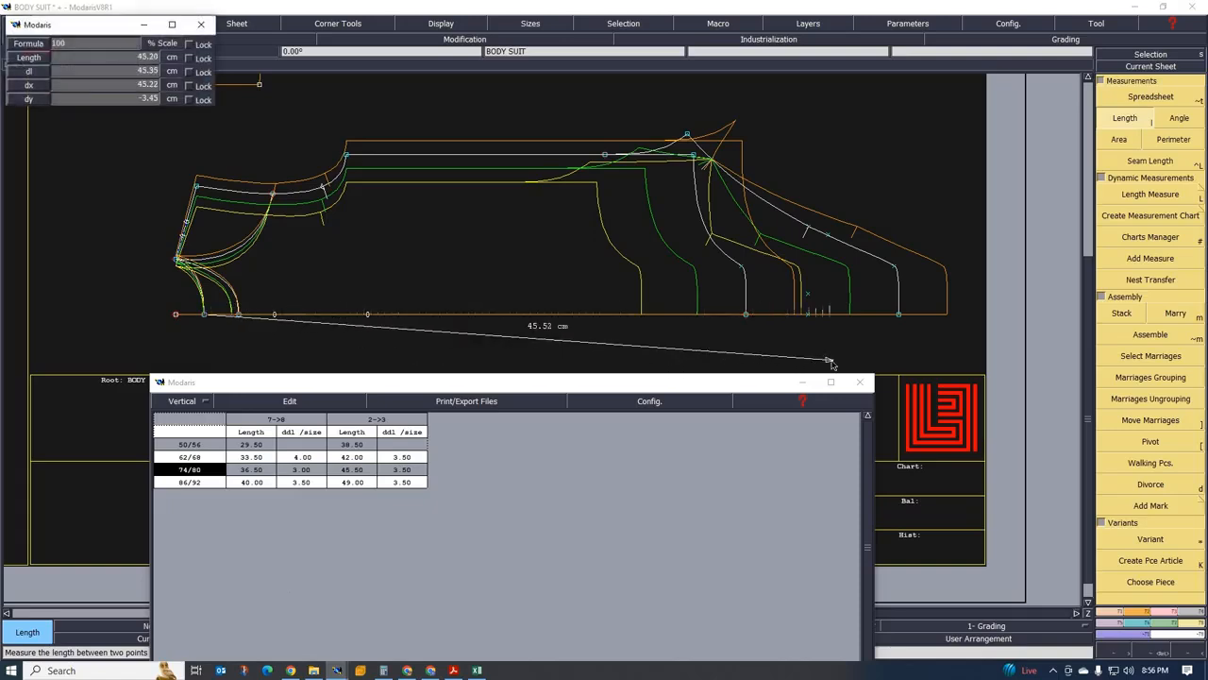
left_click(895, 316)
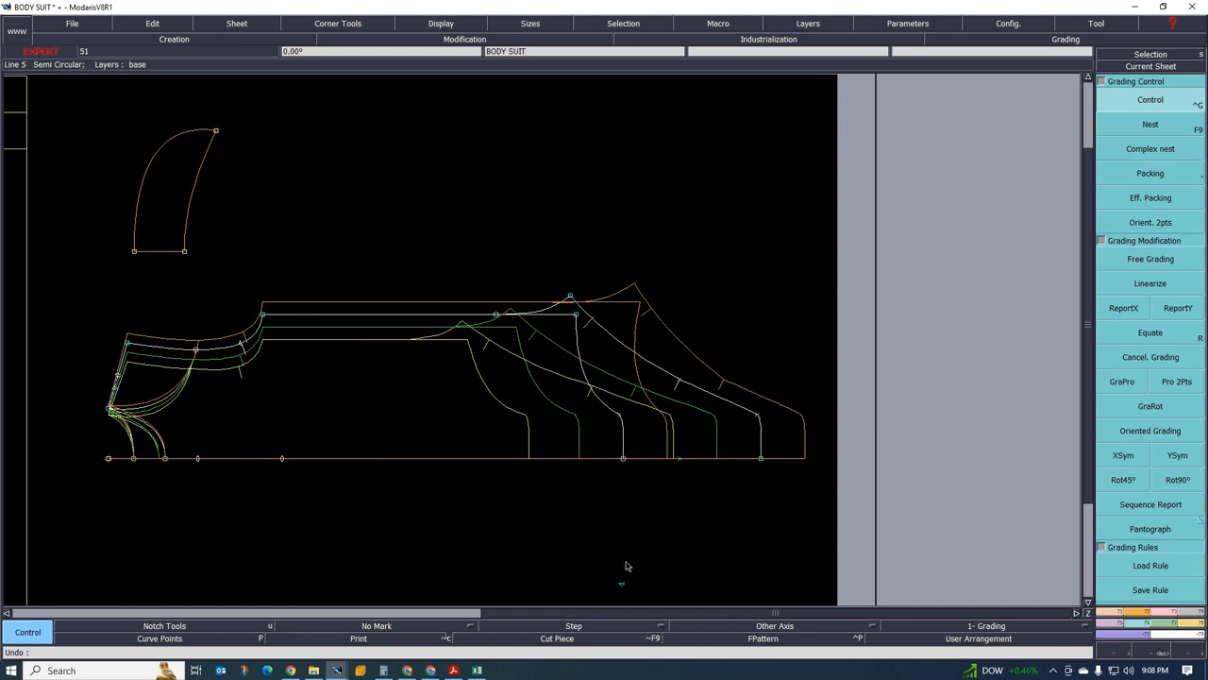
key("Delete")
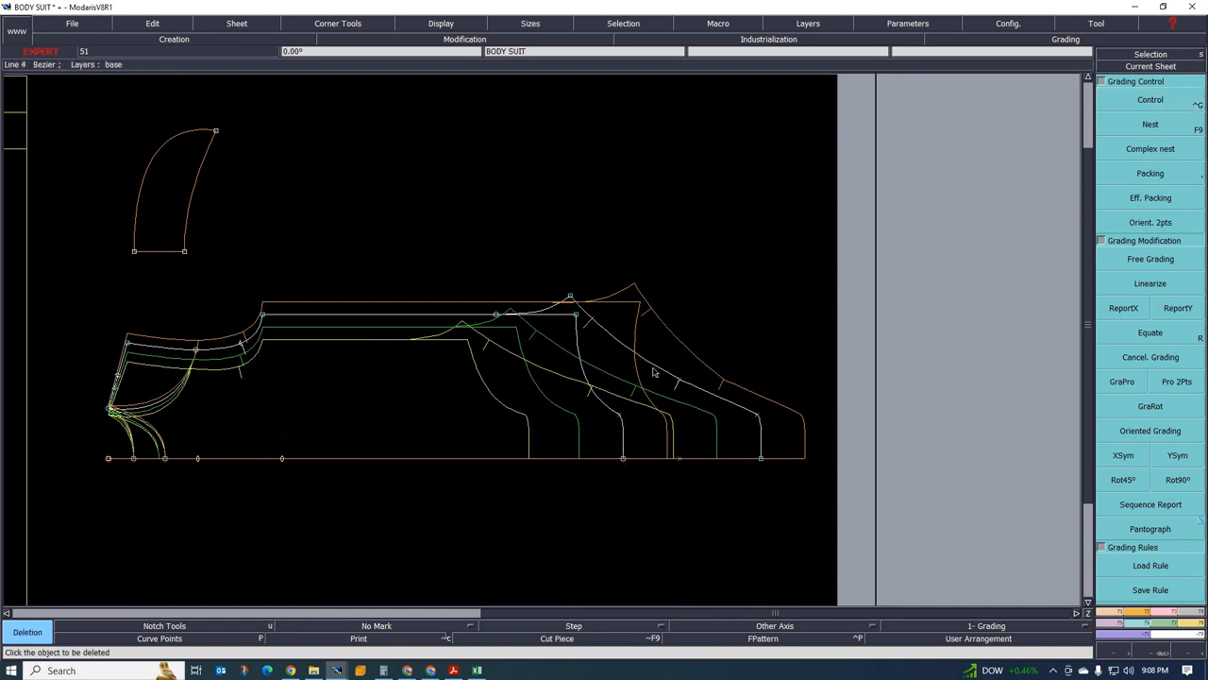
scroll(594, 330, "up", 2)
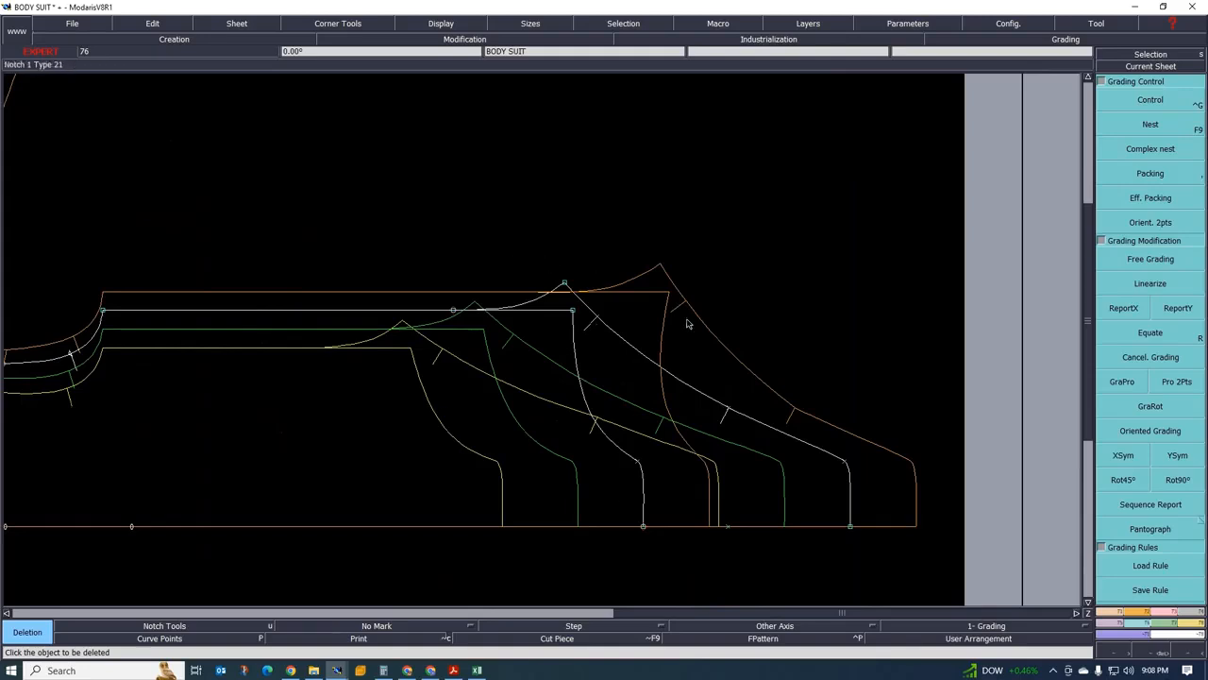
scroll(558, 326, "up", 1)
scroll(464, 362, "down", 1)
scroll(497, 373, "up", 1)
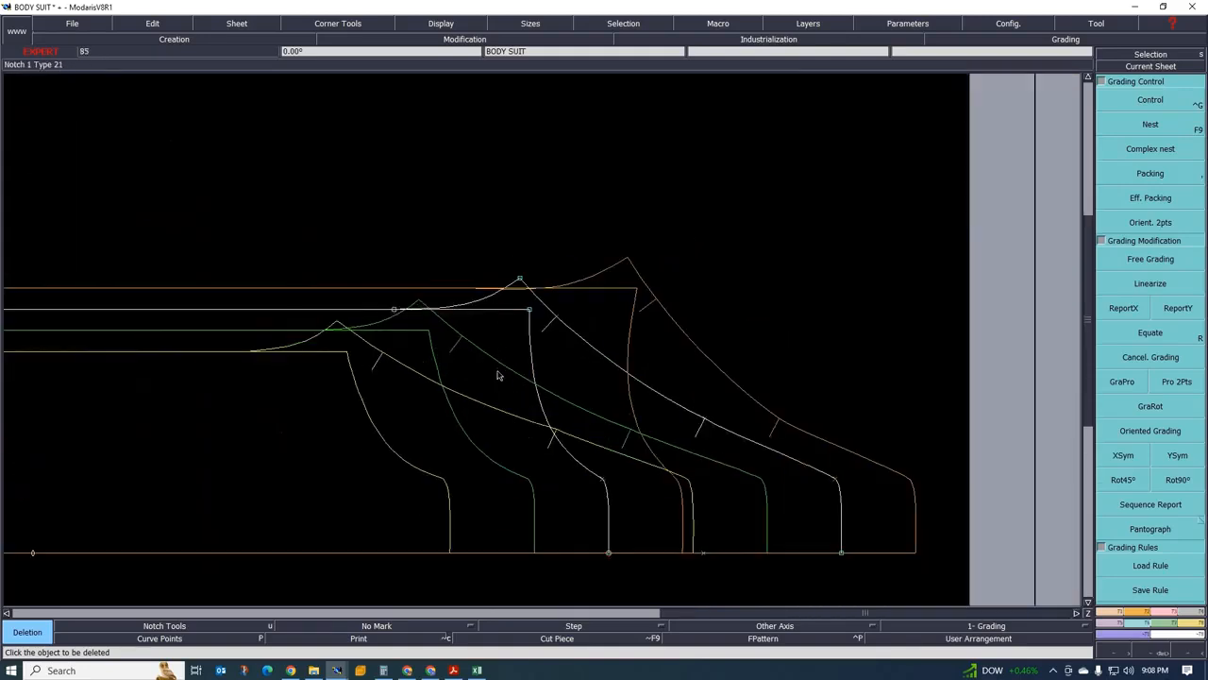
scroll(510, 394, "down", 1)
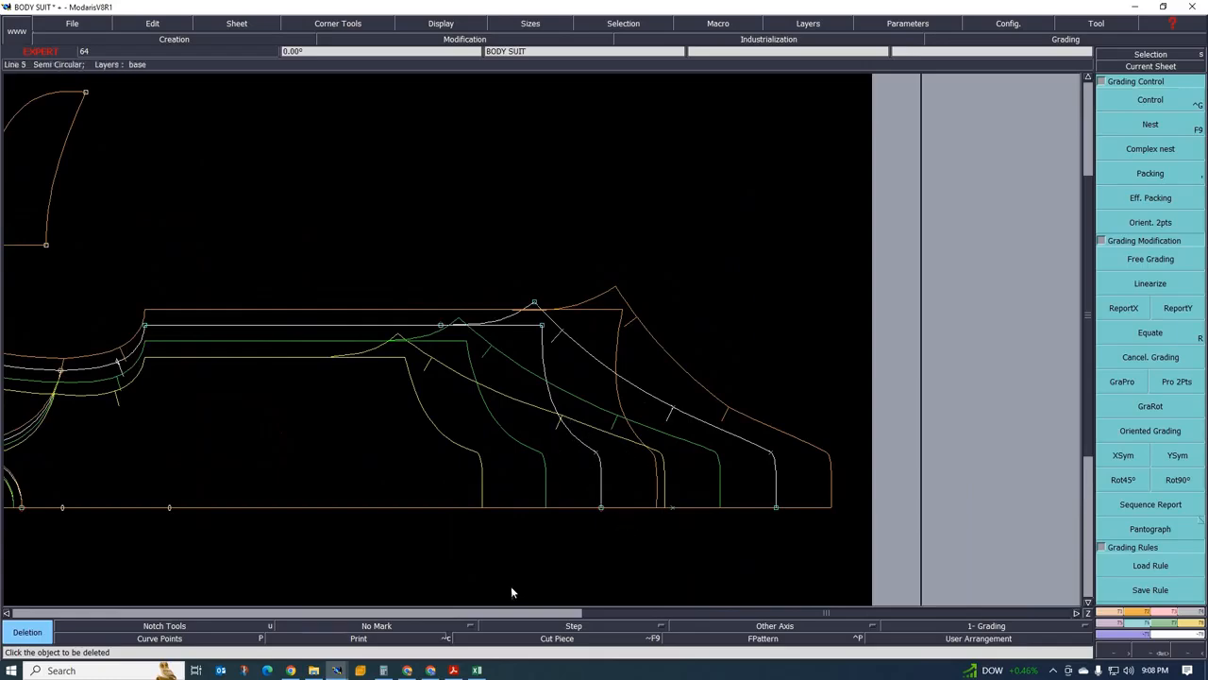
Clear all existing measurements from the measurement spreadsheet and minimize it to free the crotch area of the pattern
mouse_move(337, 671)
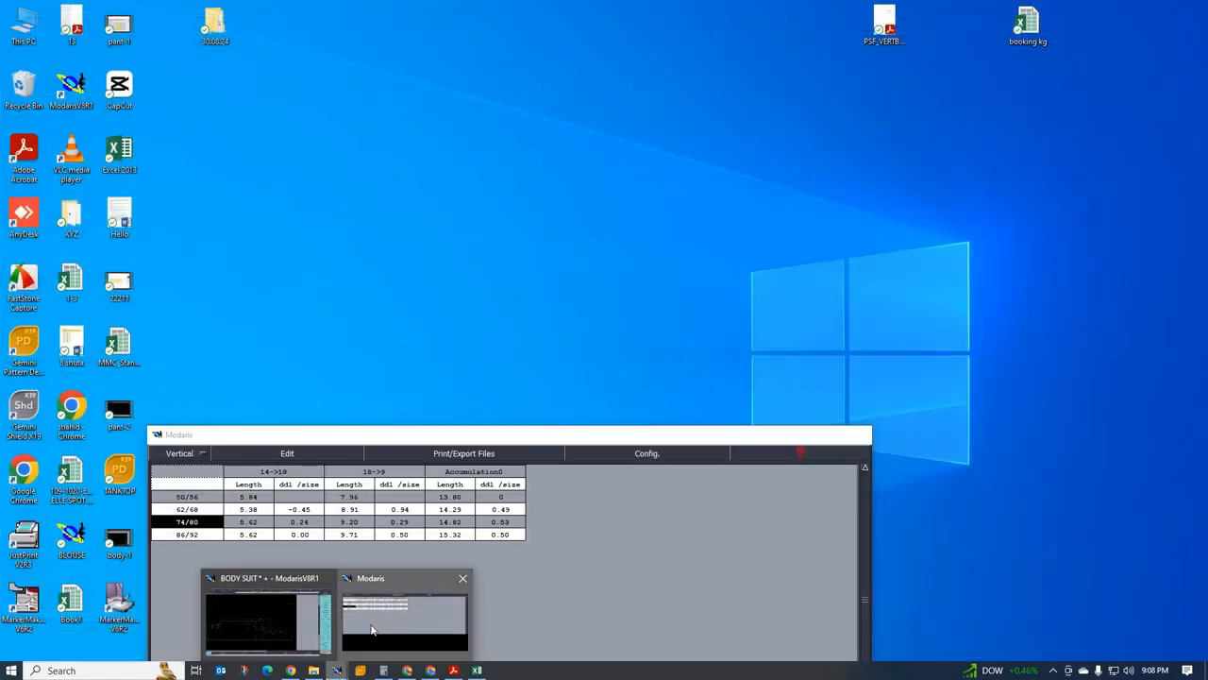
left_click(398, 613)
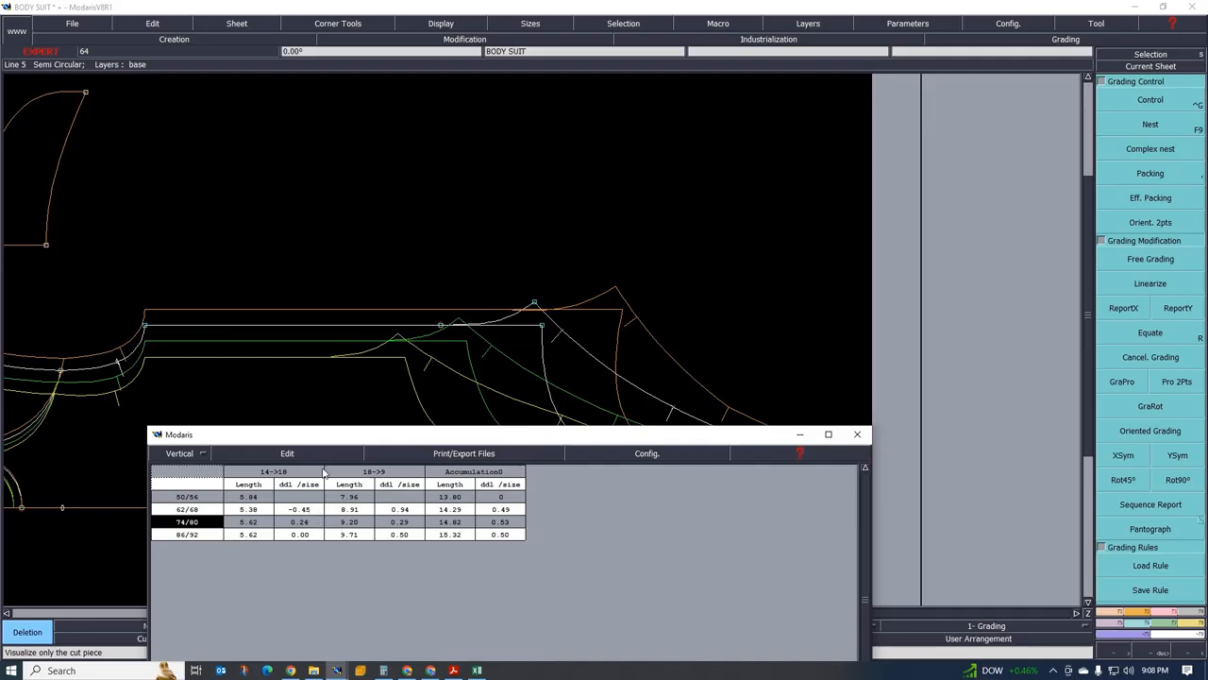
left_click(299, 454)
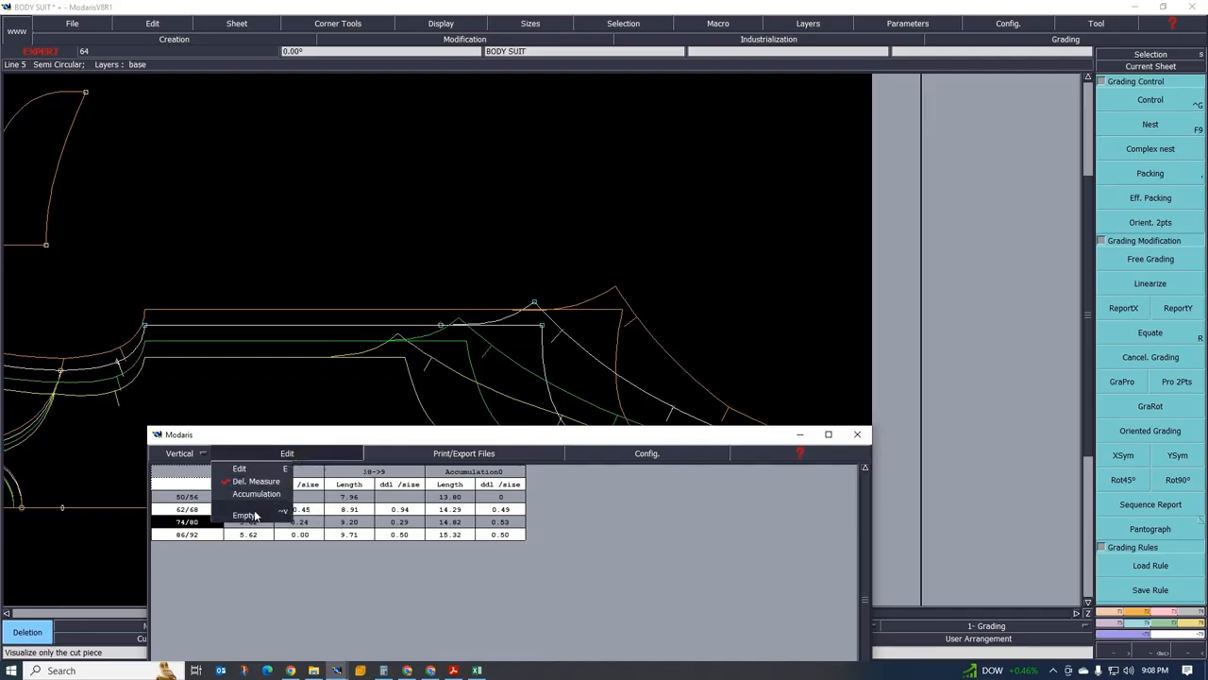
left_click(256, 482)
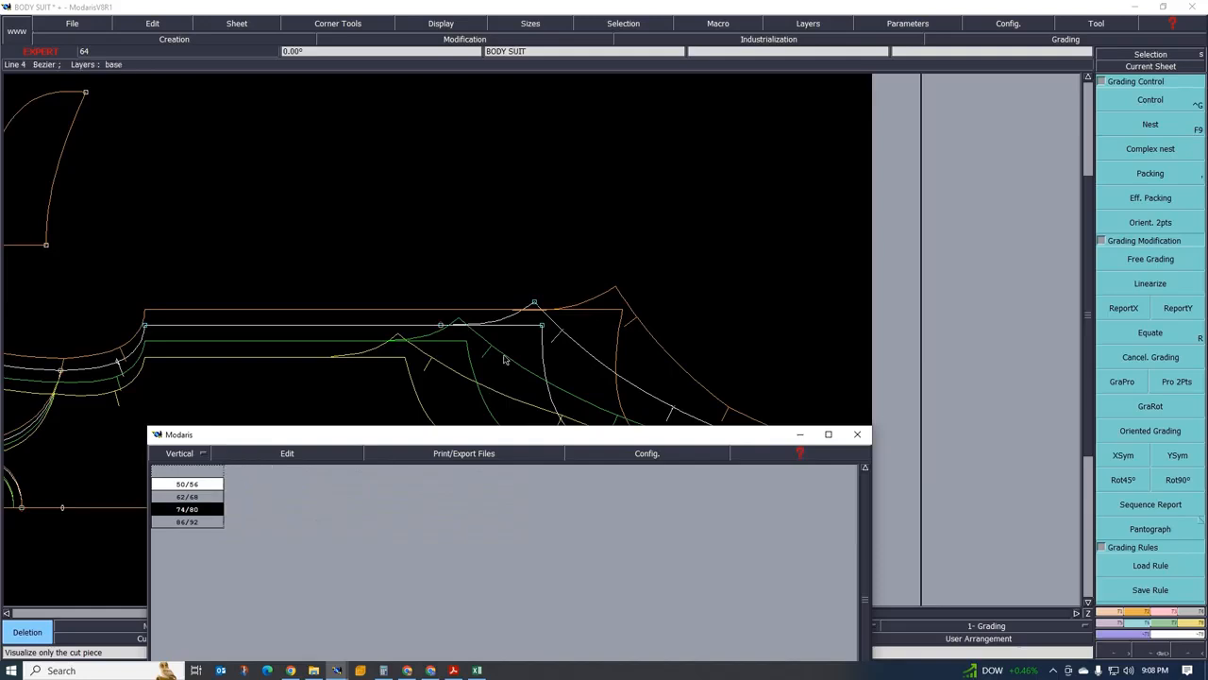
scroll(510, 363, "down", 4)
scroll(557, 344, "up", 5)
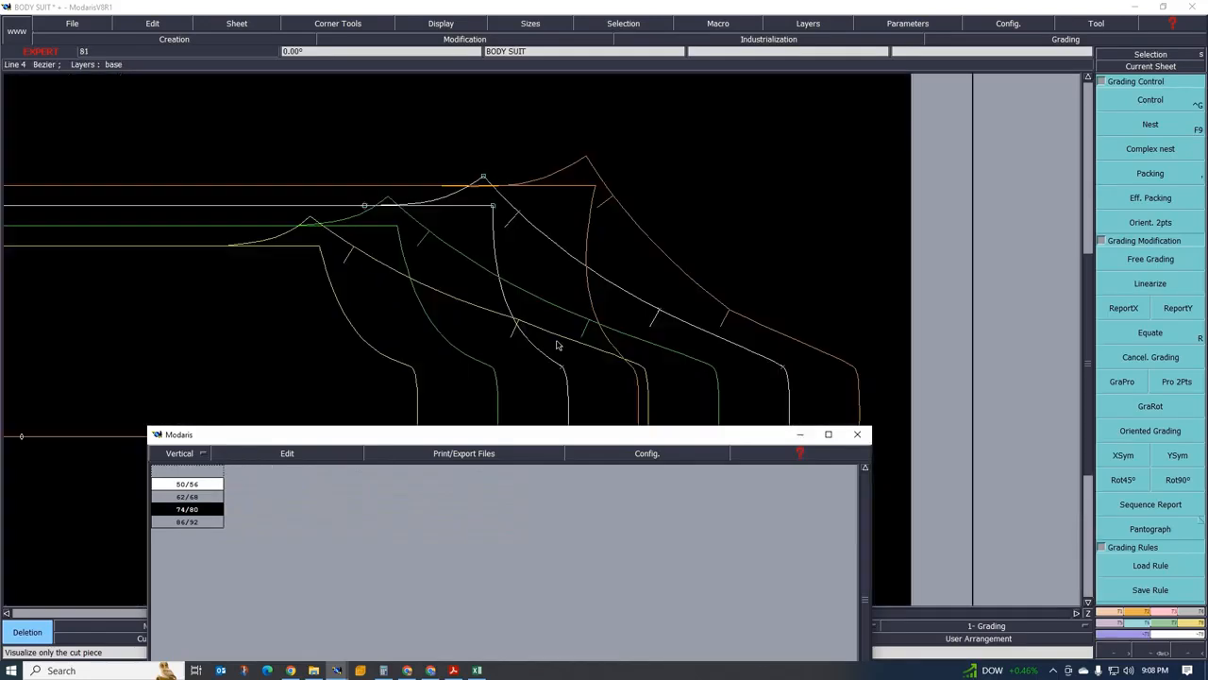
left_click(799, 434)
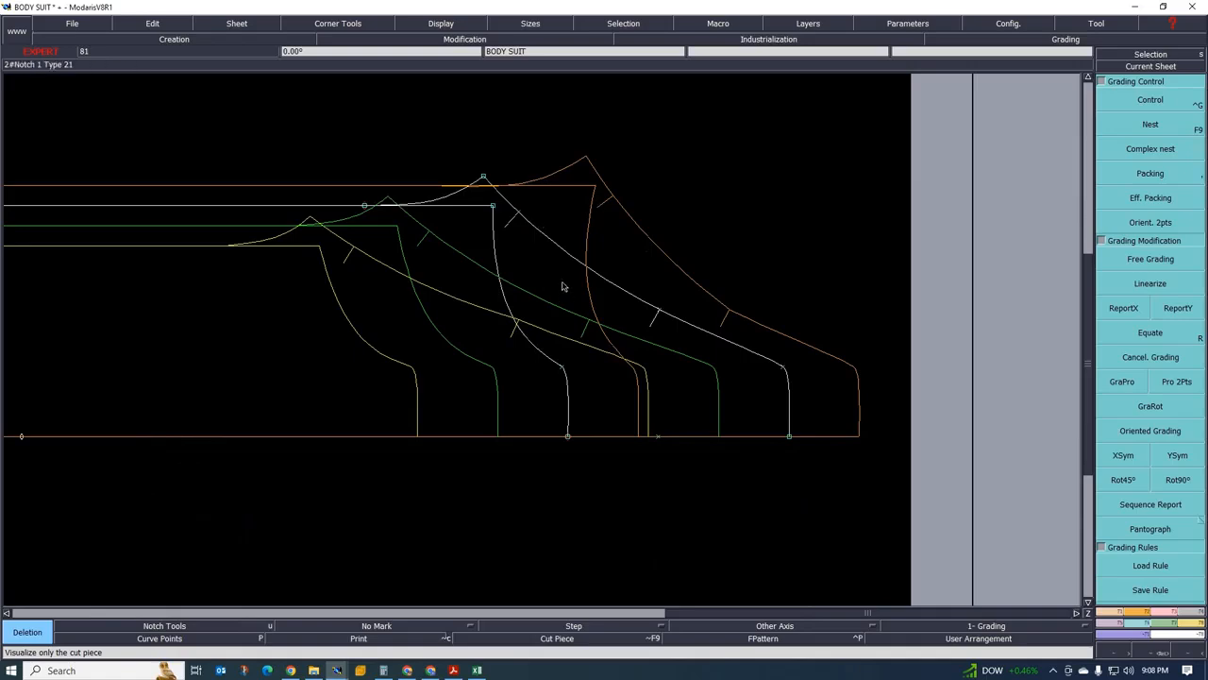
Hide the graded size nest so only the base size is displayed, and activate the Bezier tool
key("F9")
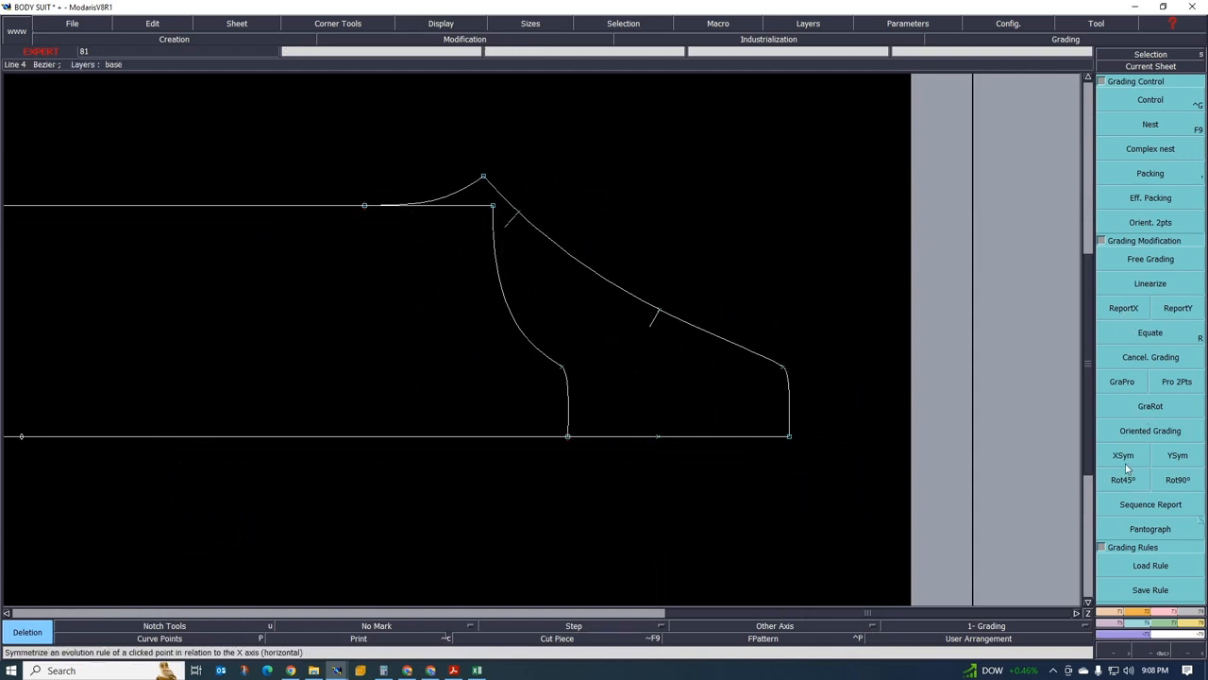
left_click(1112, 612)
left_click(1150, 403)
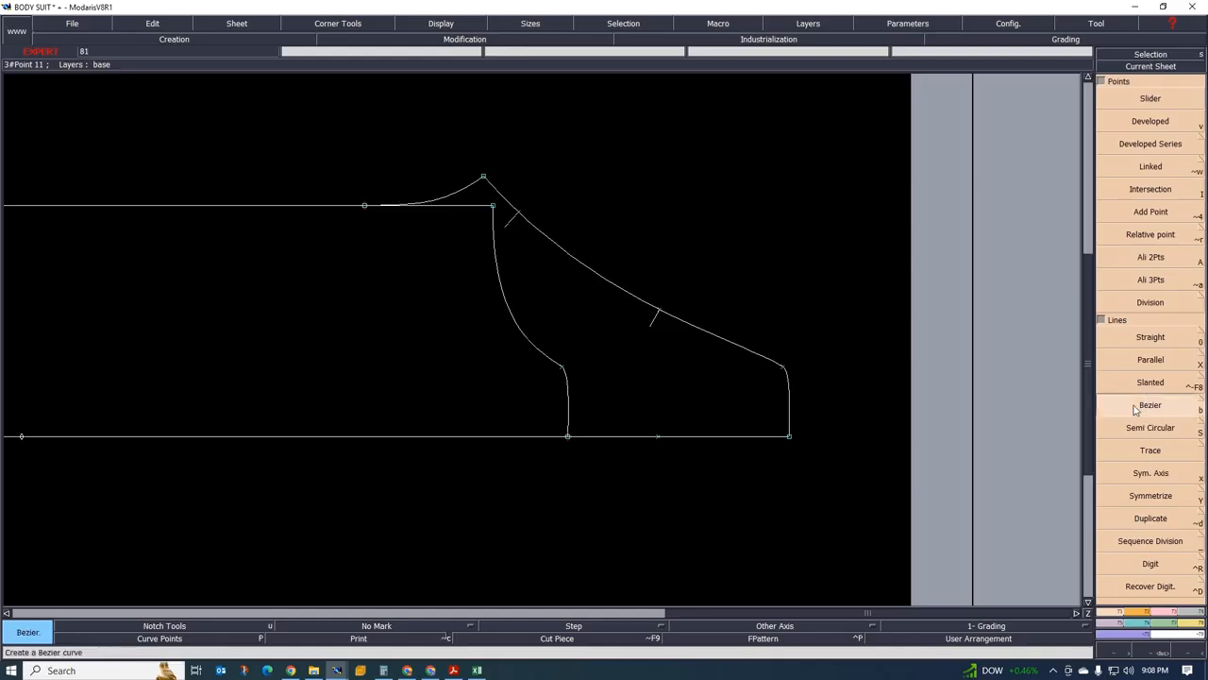
left_click(658, 312)
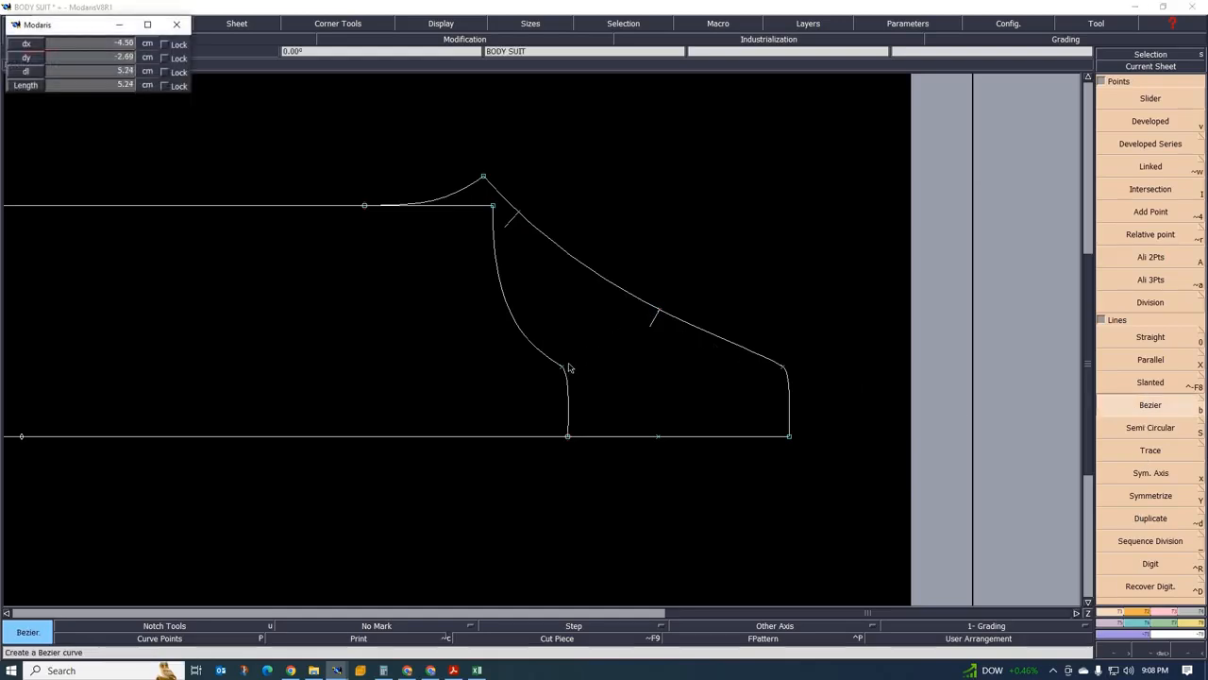
left_click(563, 366)
right_click(602, 368)
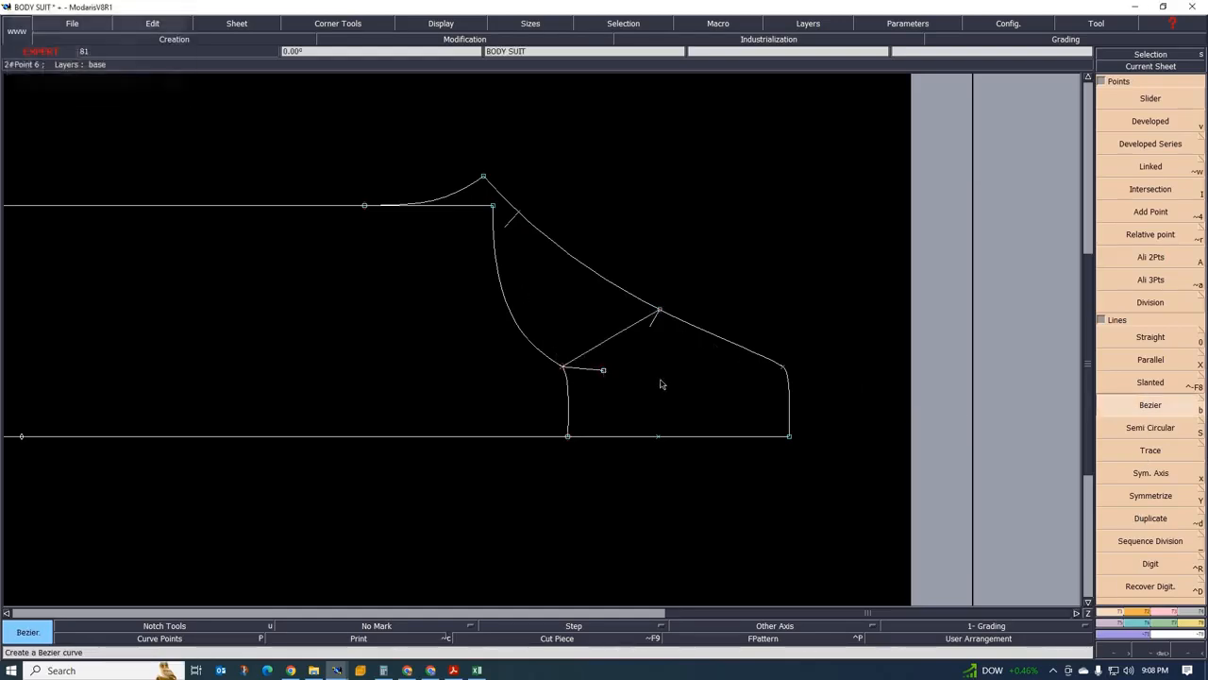
key("ctrl+z")
Draw a straight Bezier line from the lower end of the front leg curve to the second notch on the back leg curve
left_click(562, 368)
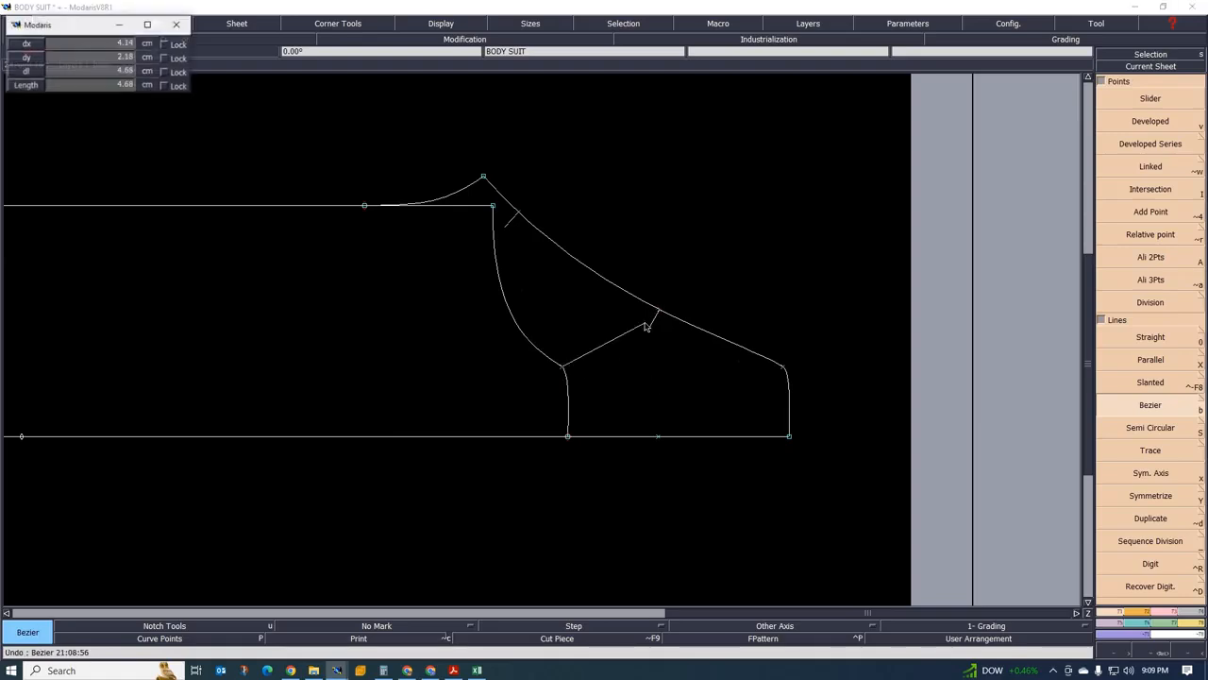
right_click(658, 312)
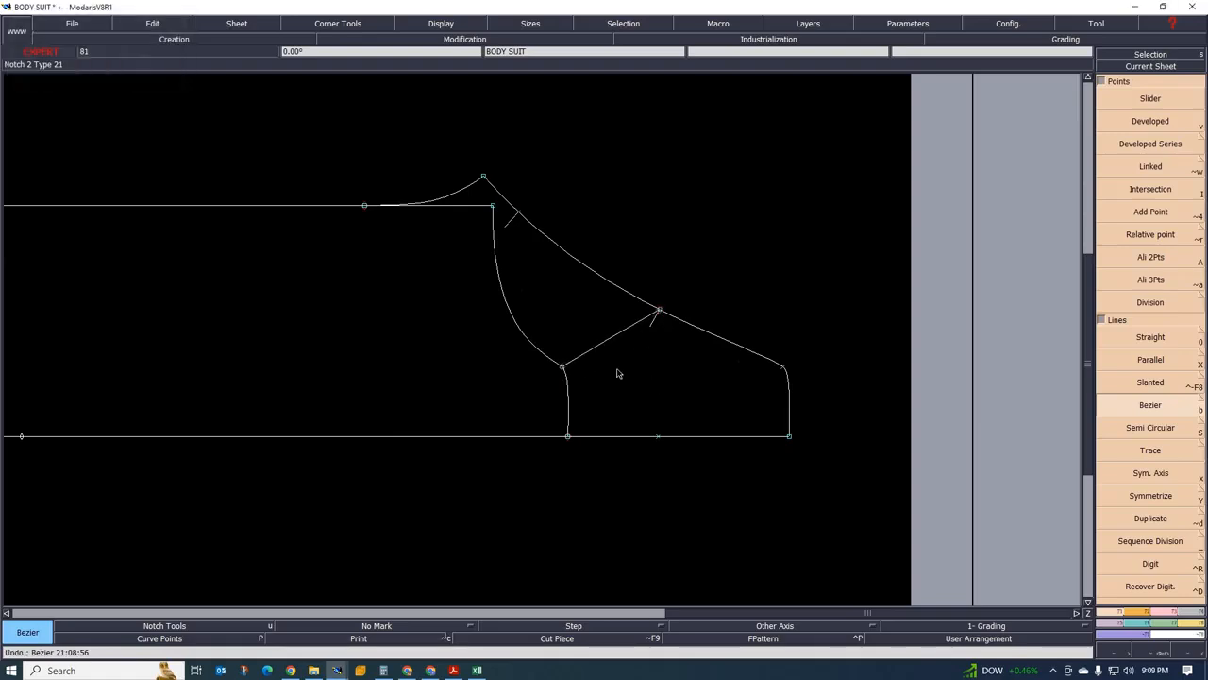
Check the leg opening measurement 17 in the Excel garment sketch, and compare it with the leg curve in the pattern
left_click(476, 671)
scroll(510, 561, "down", 8)
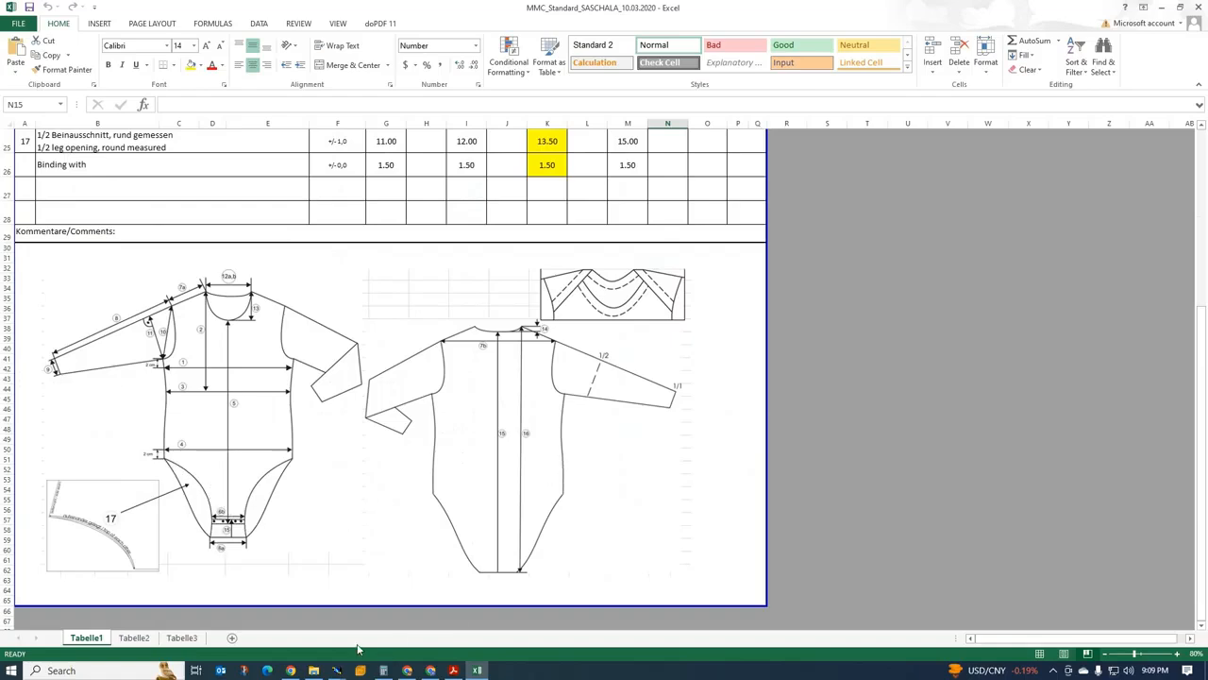
left_click(337, 670)
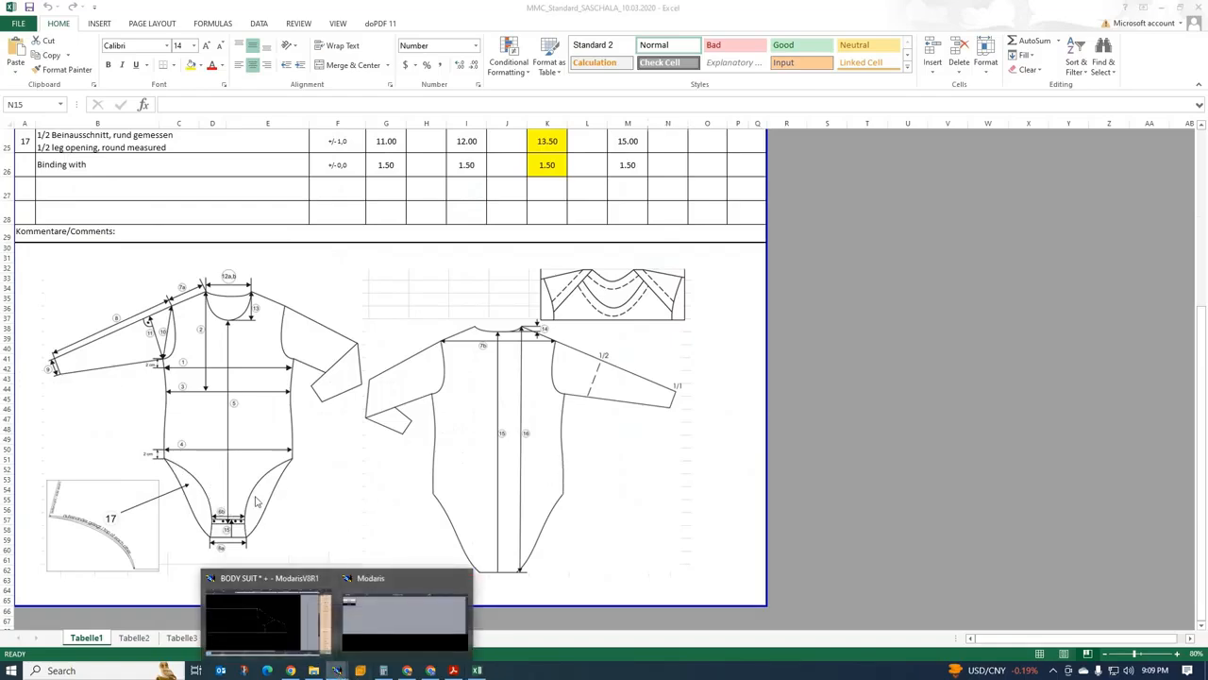
left_click(263, 604)
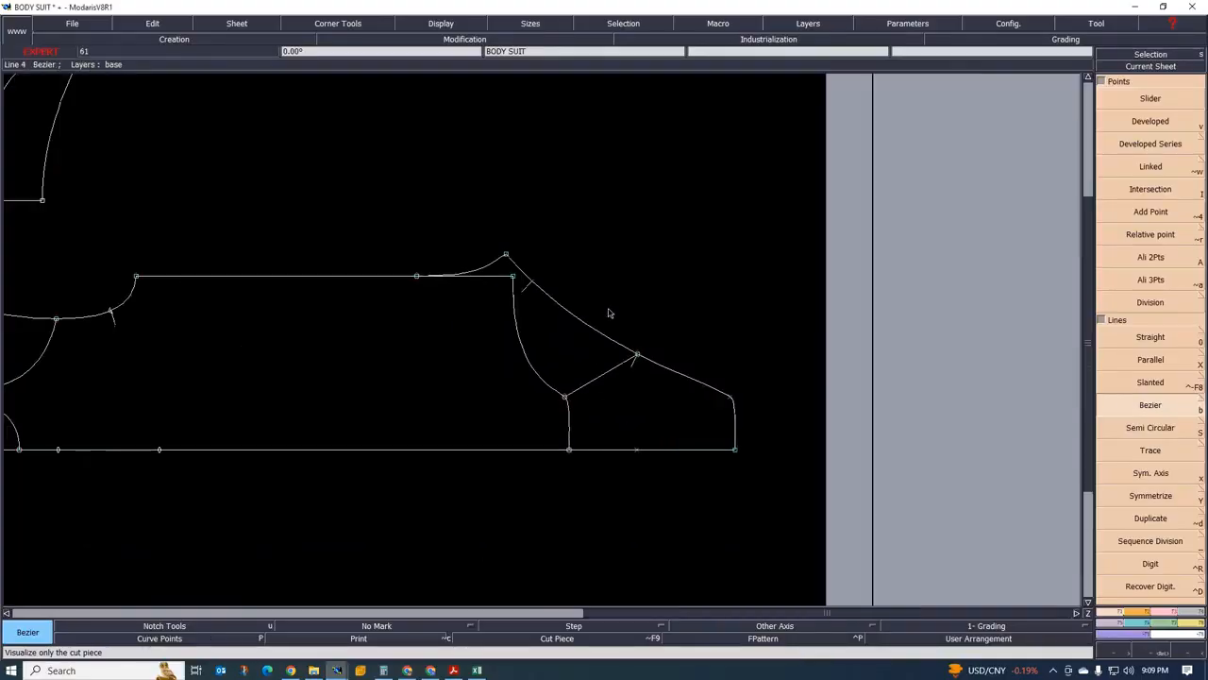
scroll(608, 313, "up", 2)
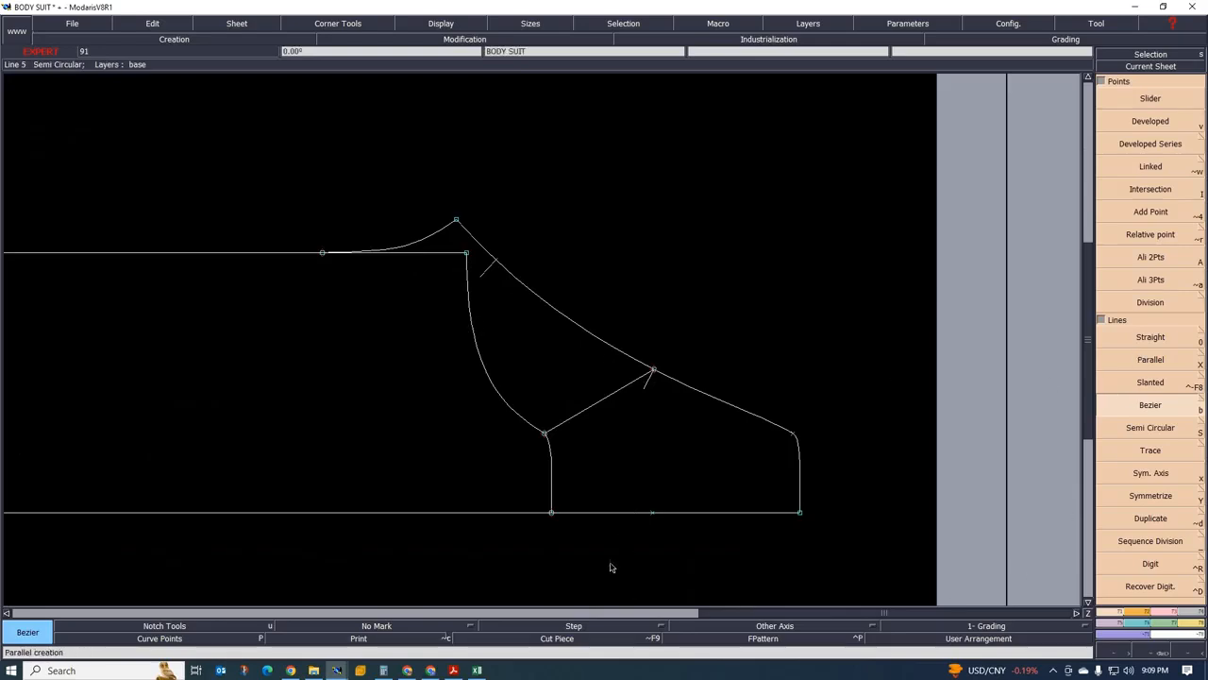
Measure the front leg curve from point 9 to point 18 and the new line from point 18 to point 14 in the spreadsheet
mouse_move(338, 672)
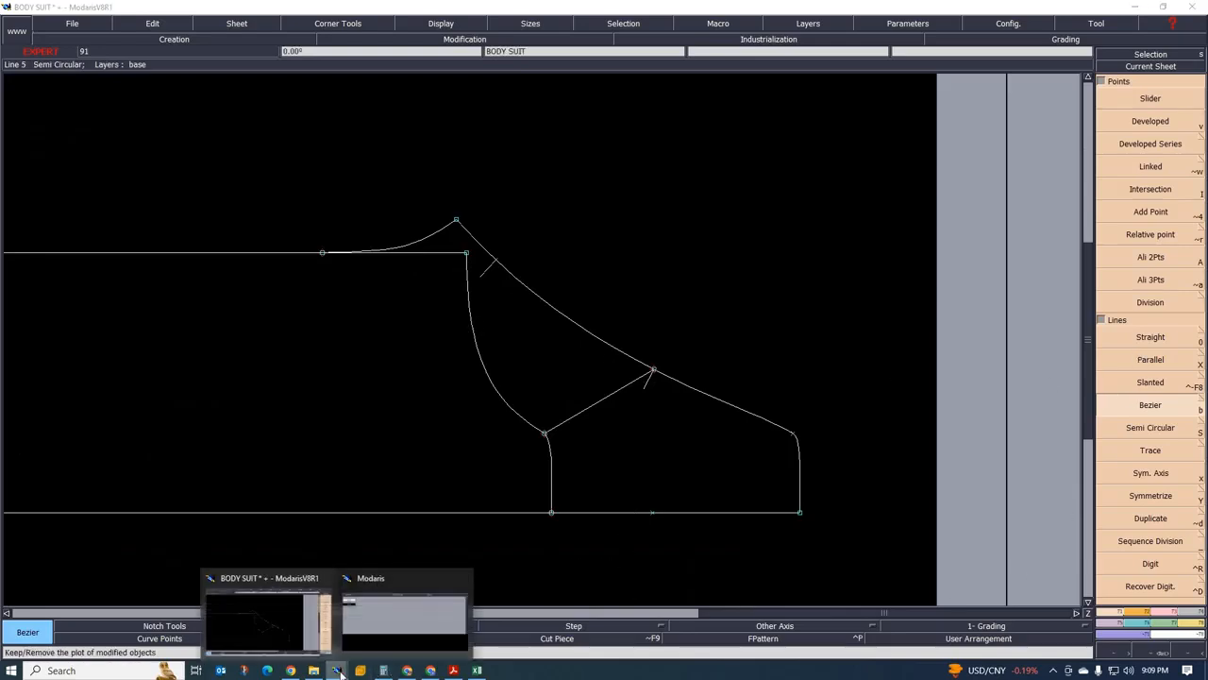
left_click(391, 638)
scroll(571, 368, "up", 2)
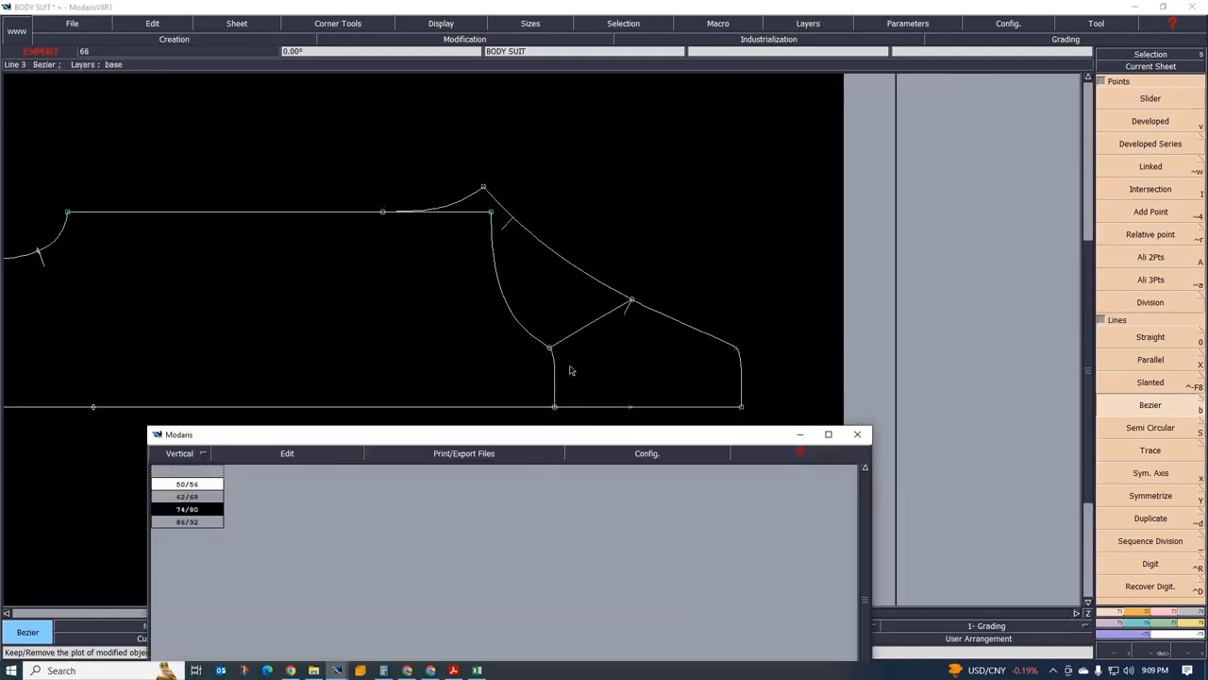
left_click(1180, 627)
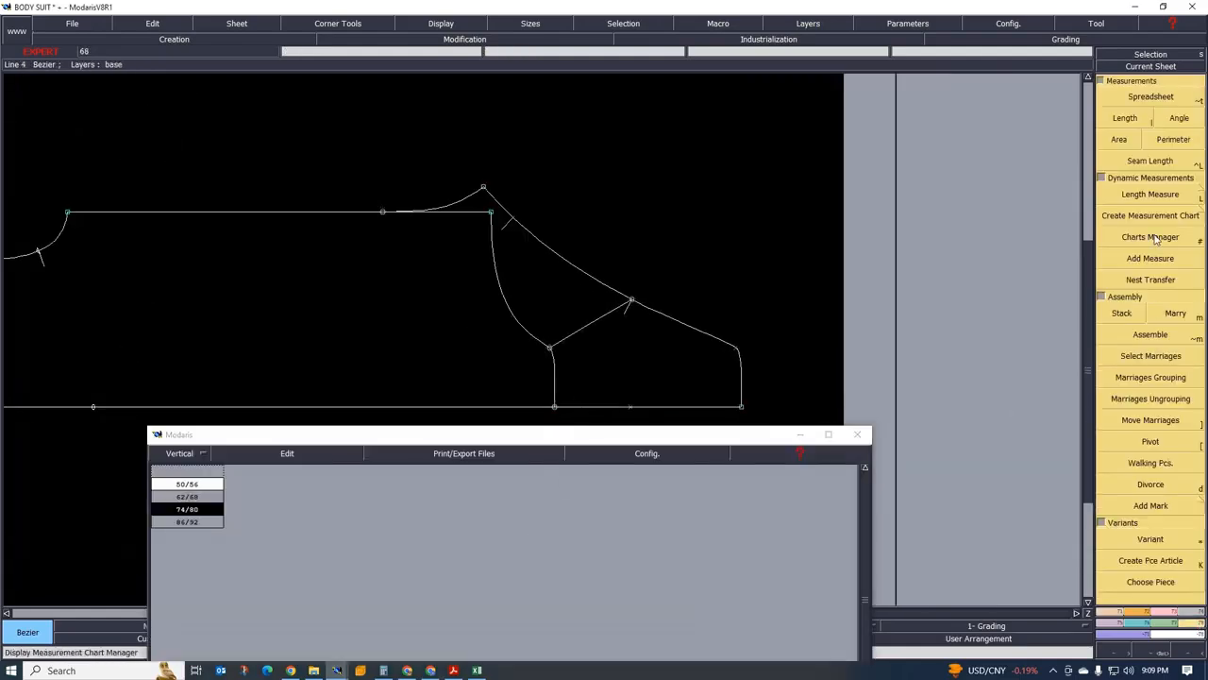
left_click(491, 215)
left_click(546, 345)
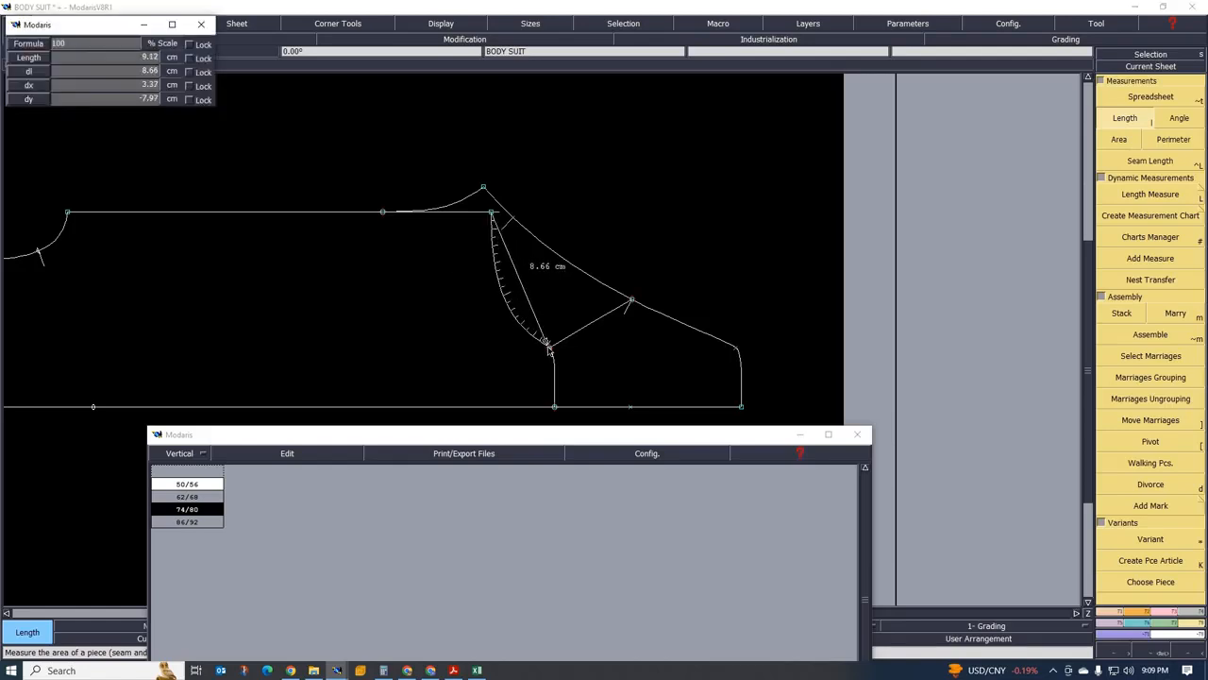
left_click(550, 348)
left_click(549, 347)
left_click(630, 300)
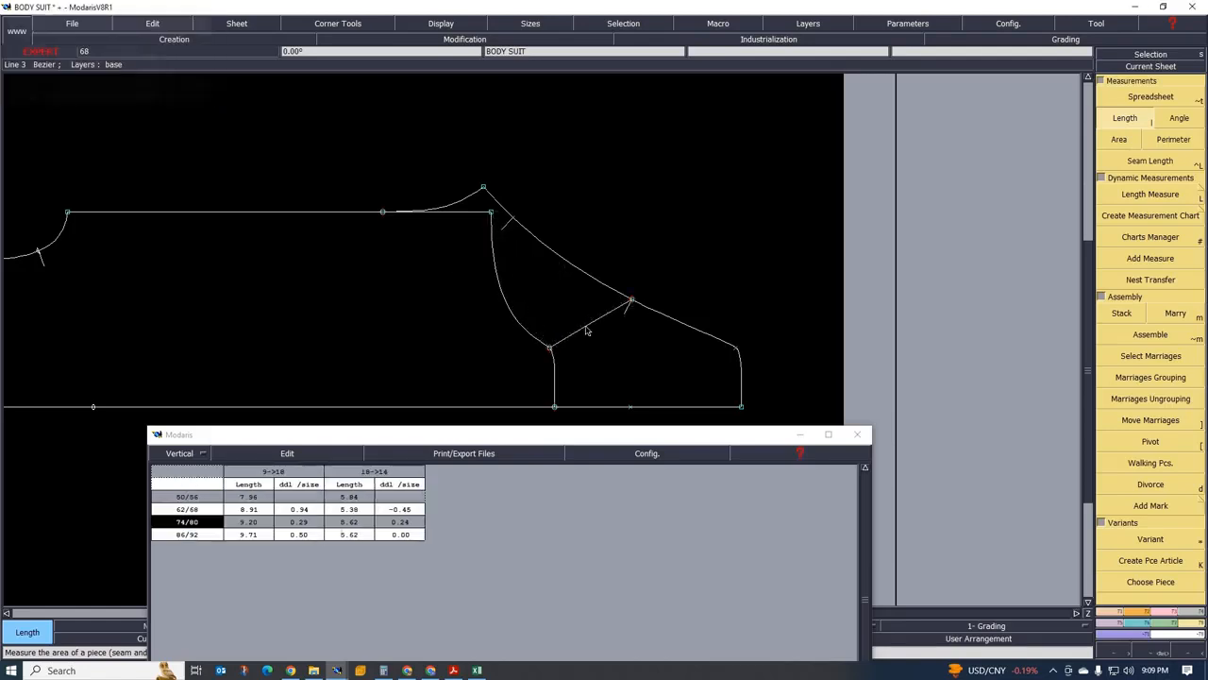
Add an accumulation of the two leg measurements and compare it with the 1/2 leg opening row in the Excel chart
left_click(287, 454)
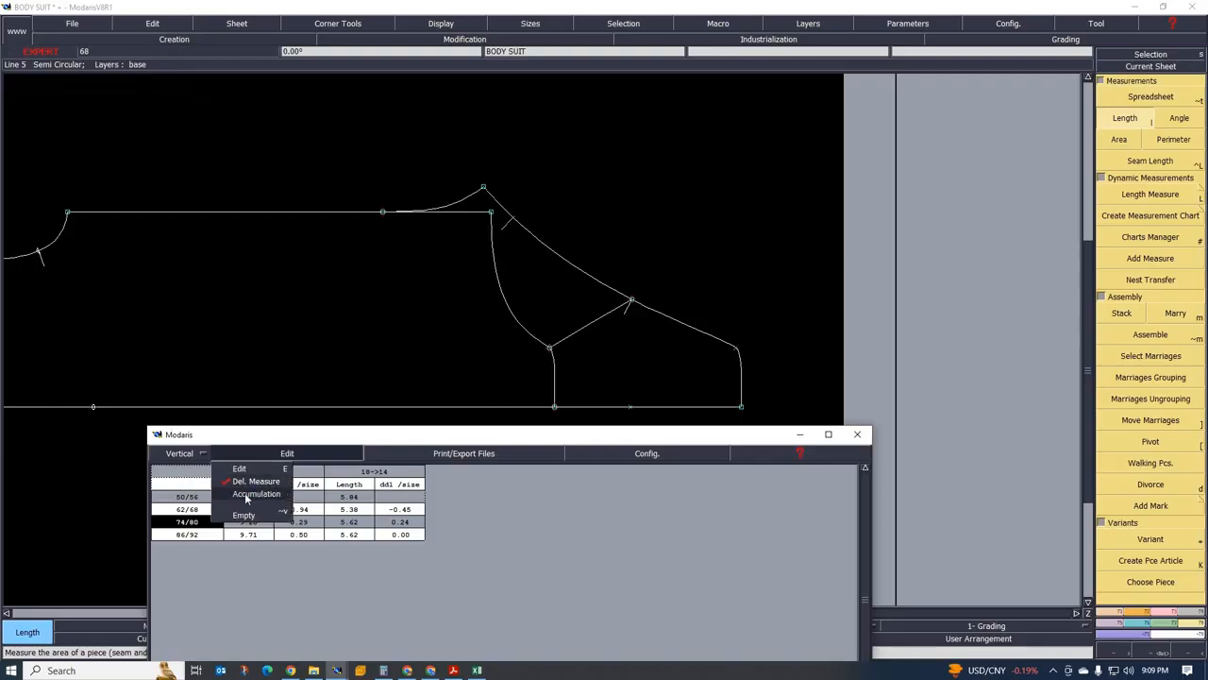
left_click(247, 495)
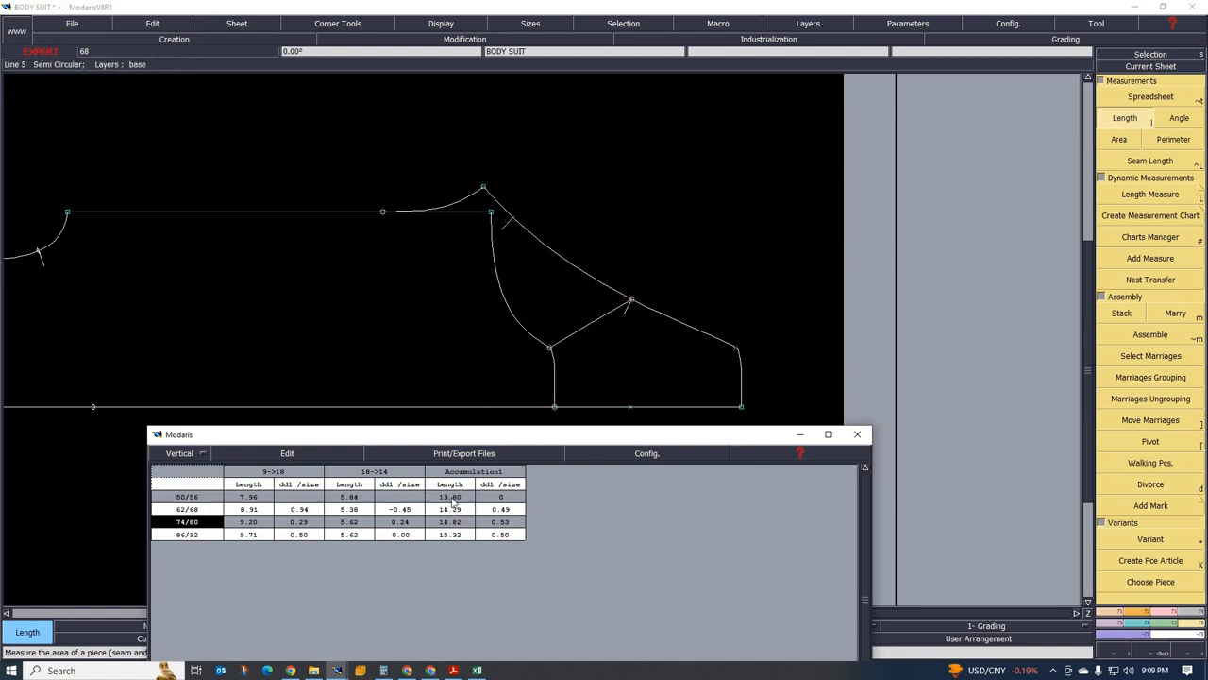
left_click(477, 670)
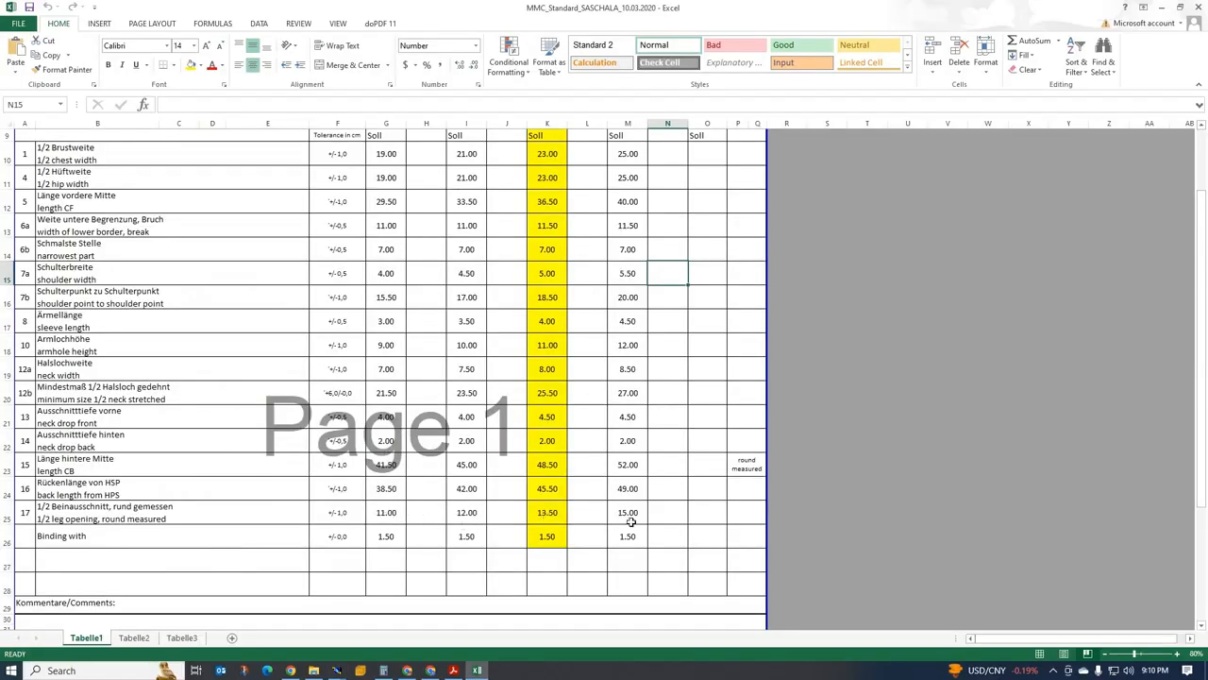
left_click(337, 670)
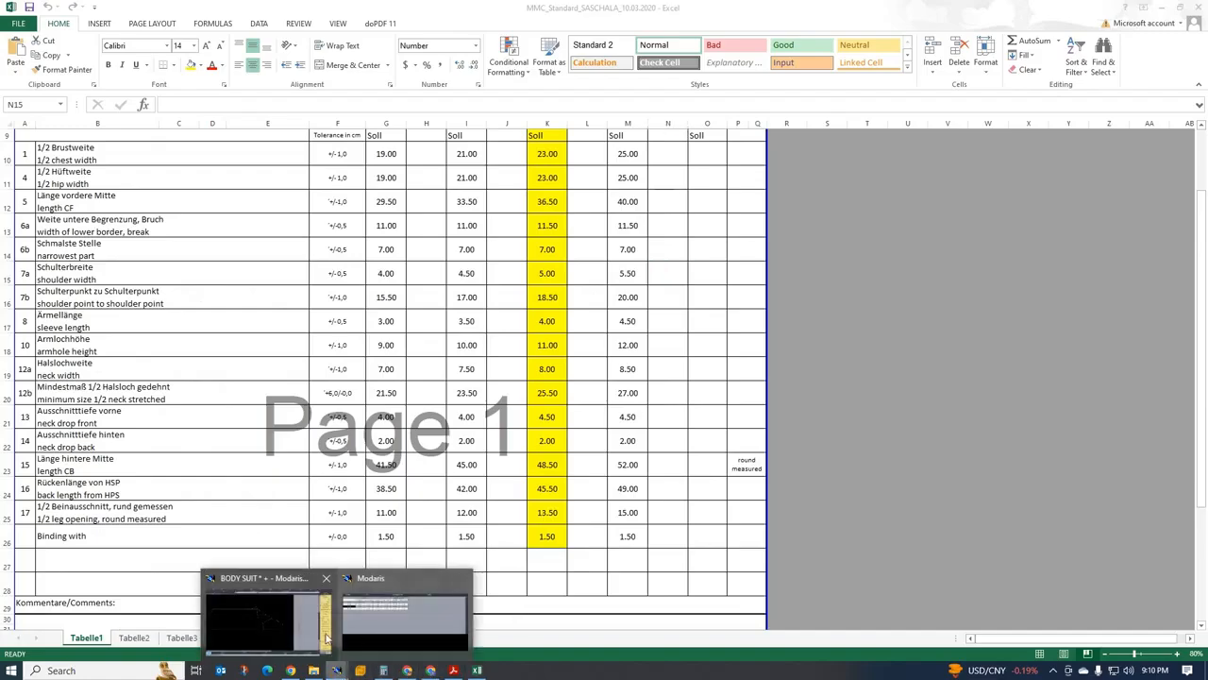
left_click(300, 614)
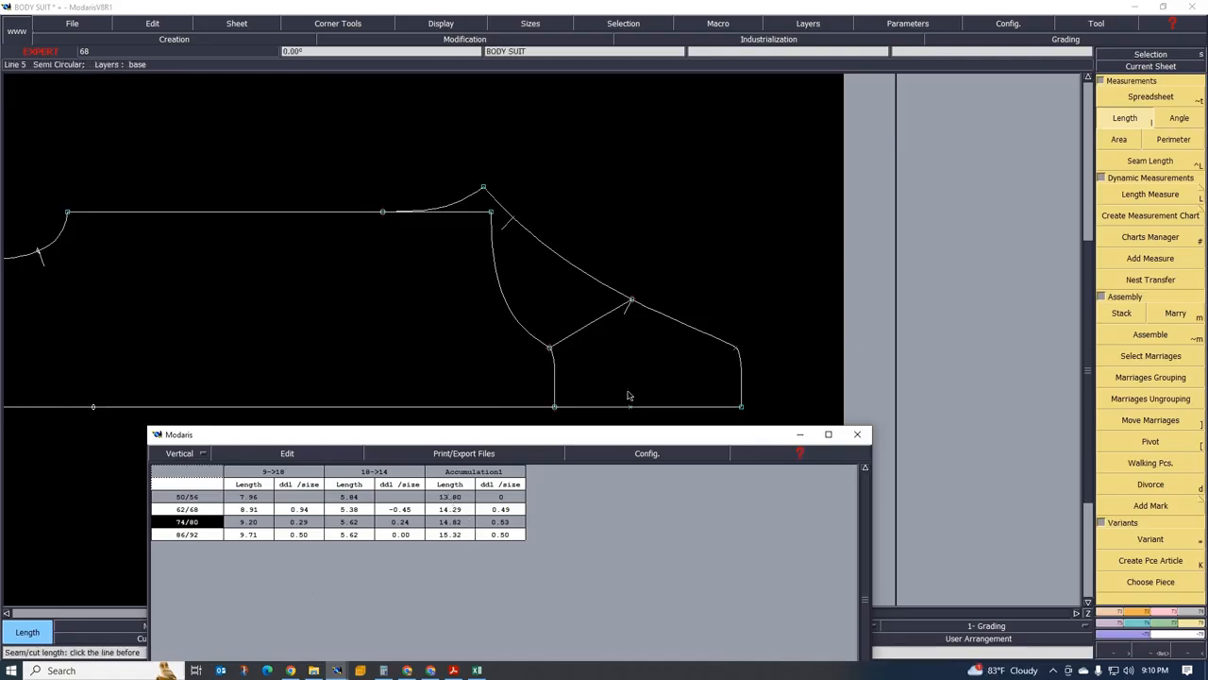
Display the size nest and set the ddx grading of point 9, the front side corner, to 3 for all size steps
key("n")
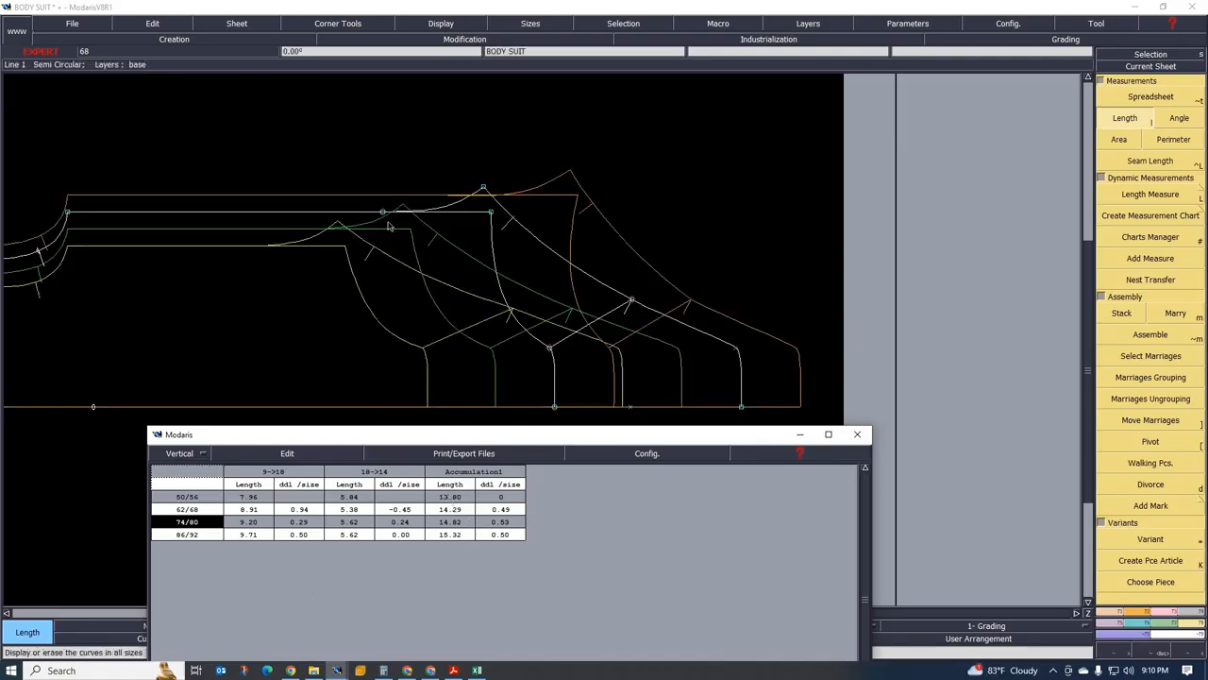
left_click(1142, 625)
left_click(1150, 101)
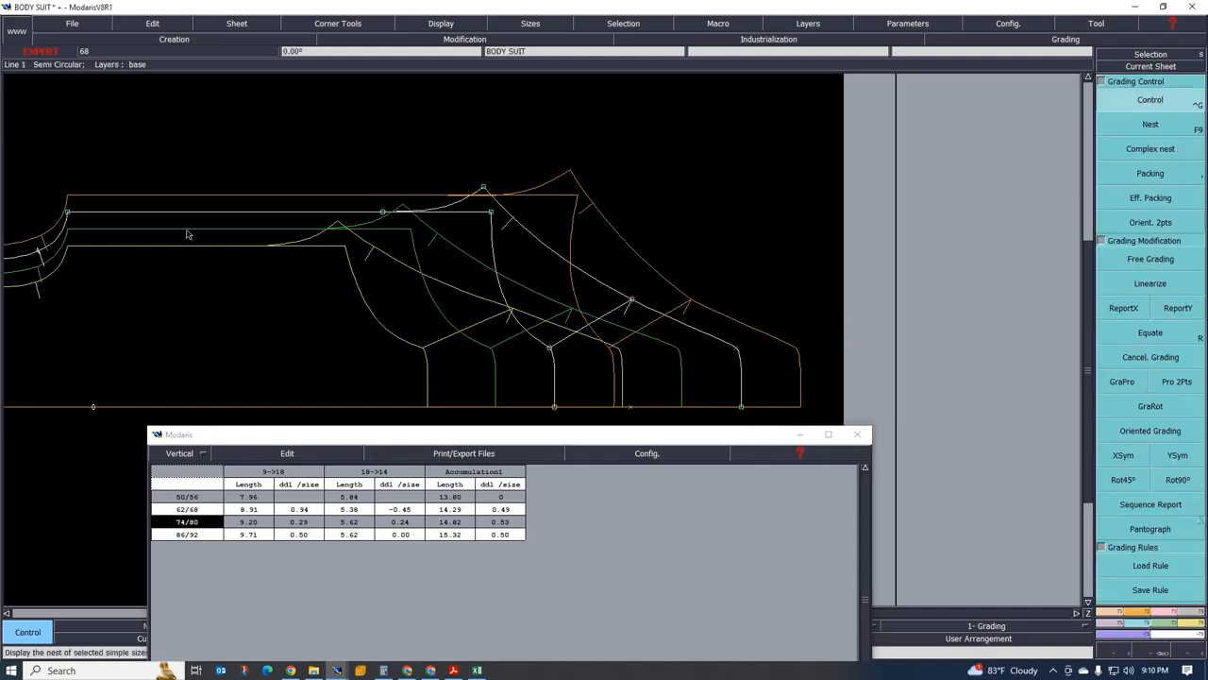
left_click(492, 213)
left_click_drag(1028, 66, 1037, 96)
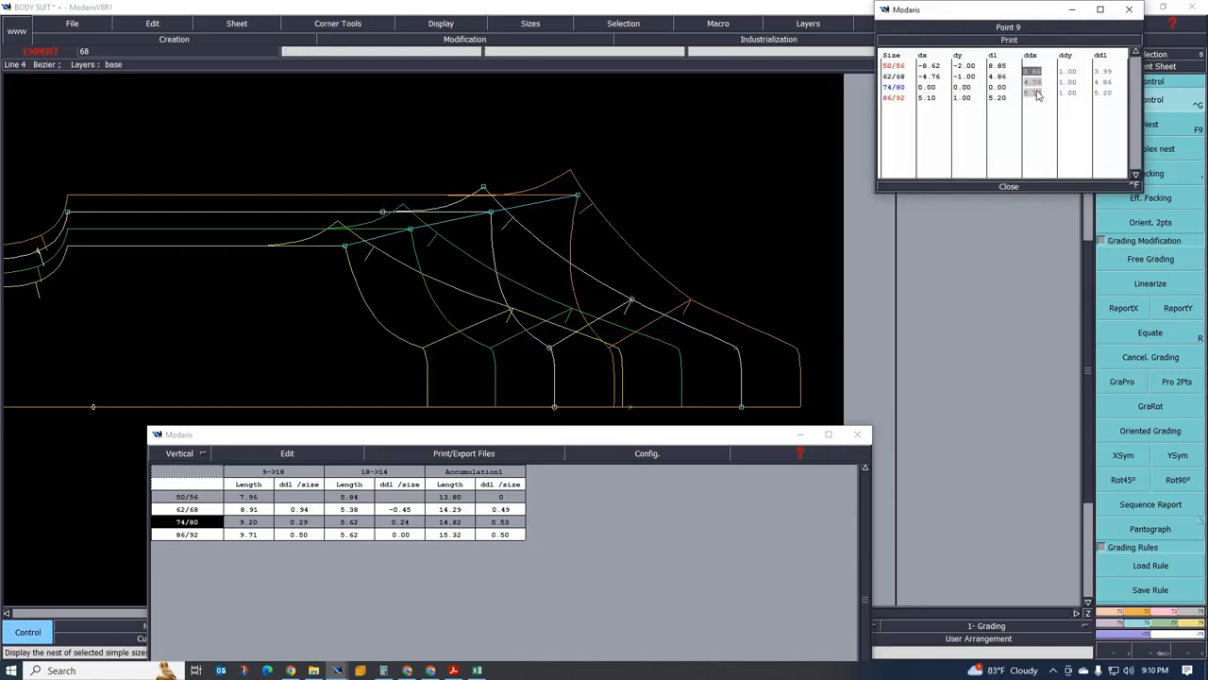
type("3")
key("Return")
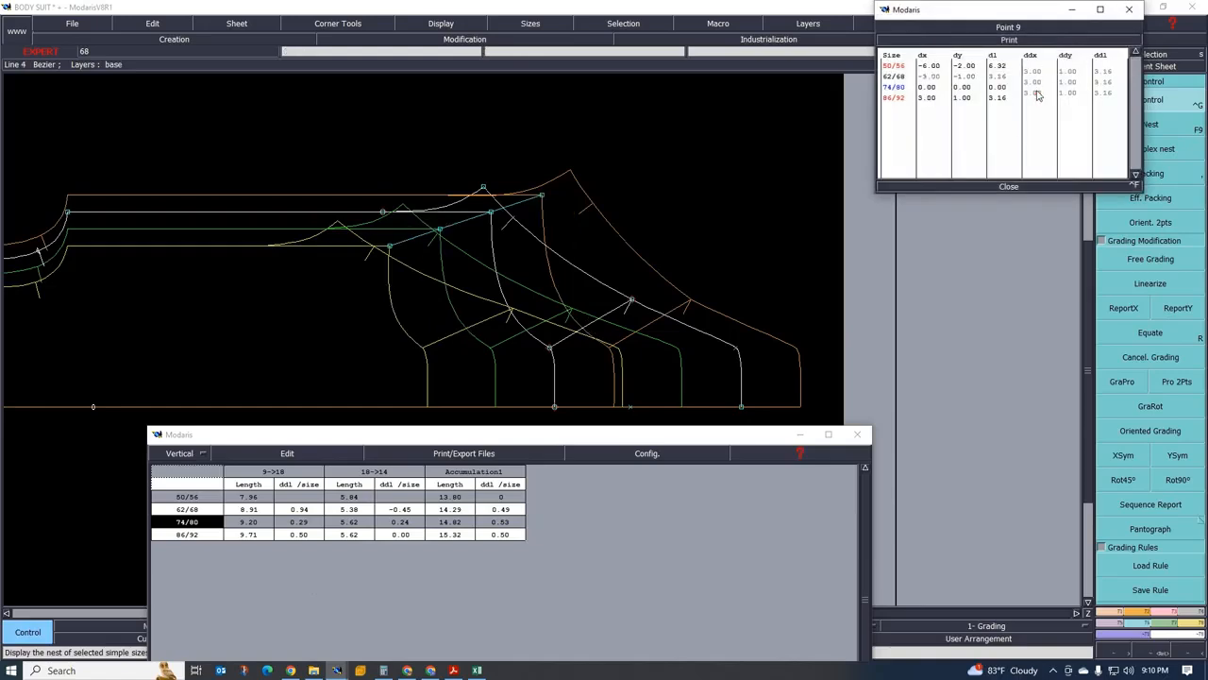
left_click(1009, 186)
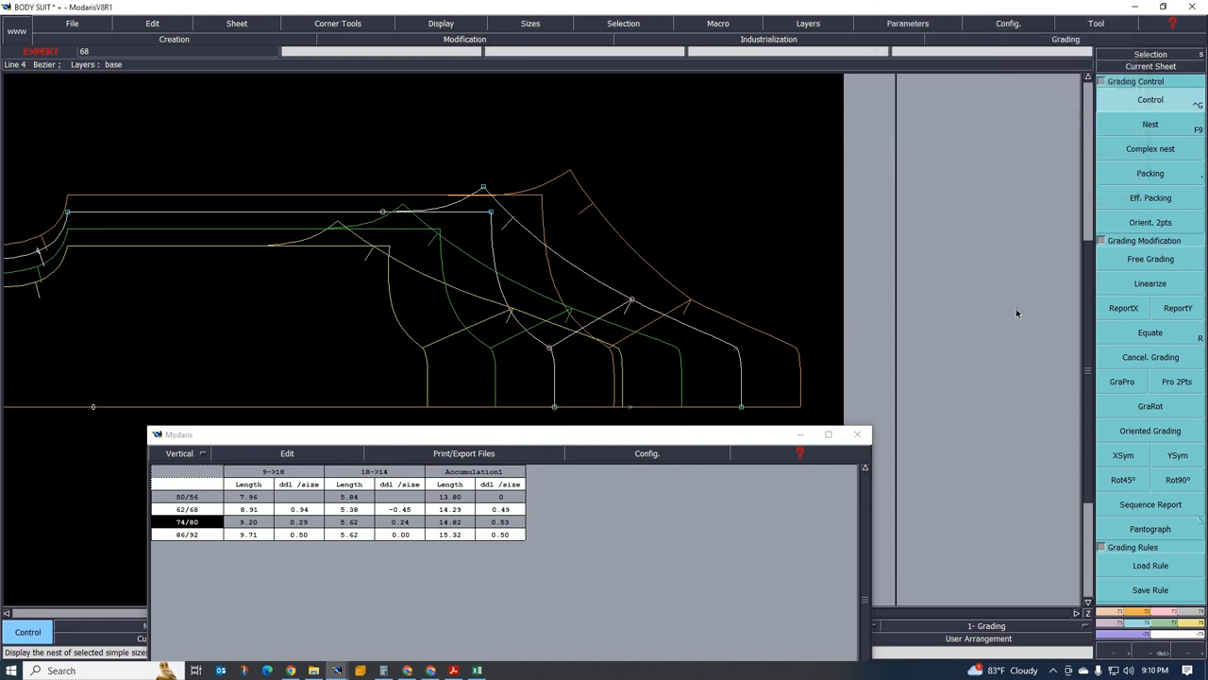
Report the X grading of point 9 to the back side corner and grade the back leg curve proportionally between that corner and point 14
left_click(1123, 307)
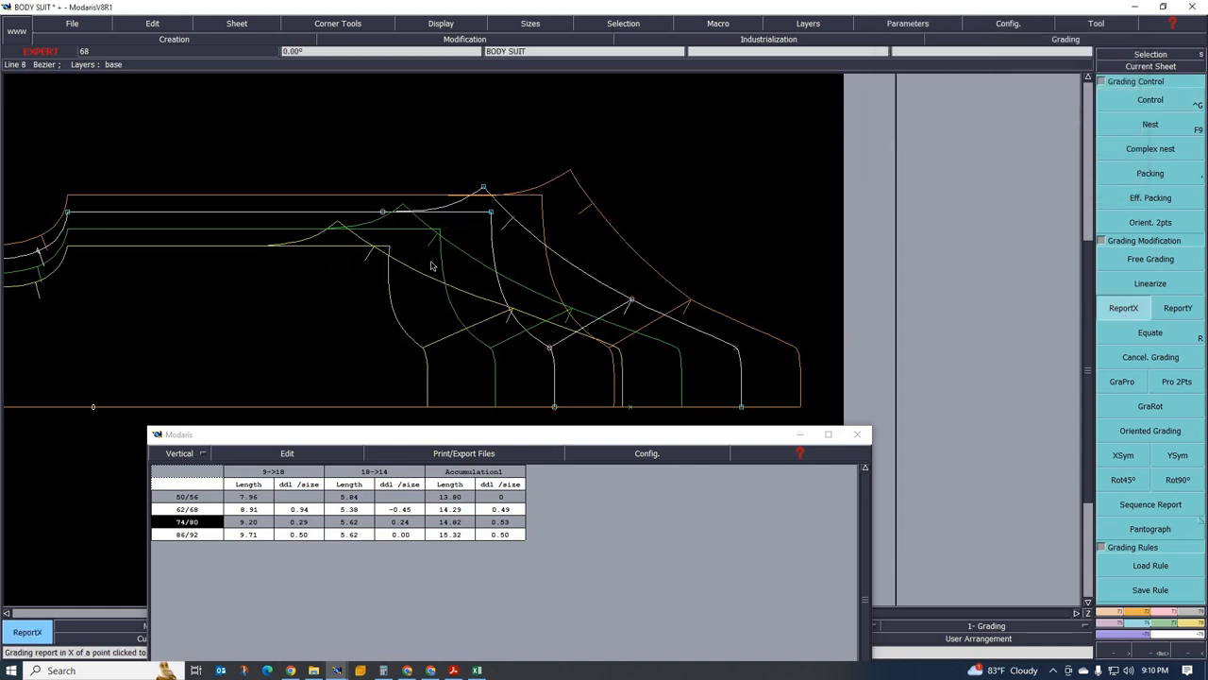
left_click(483, 188)
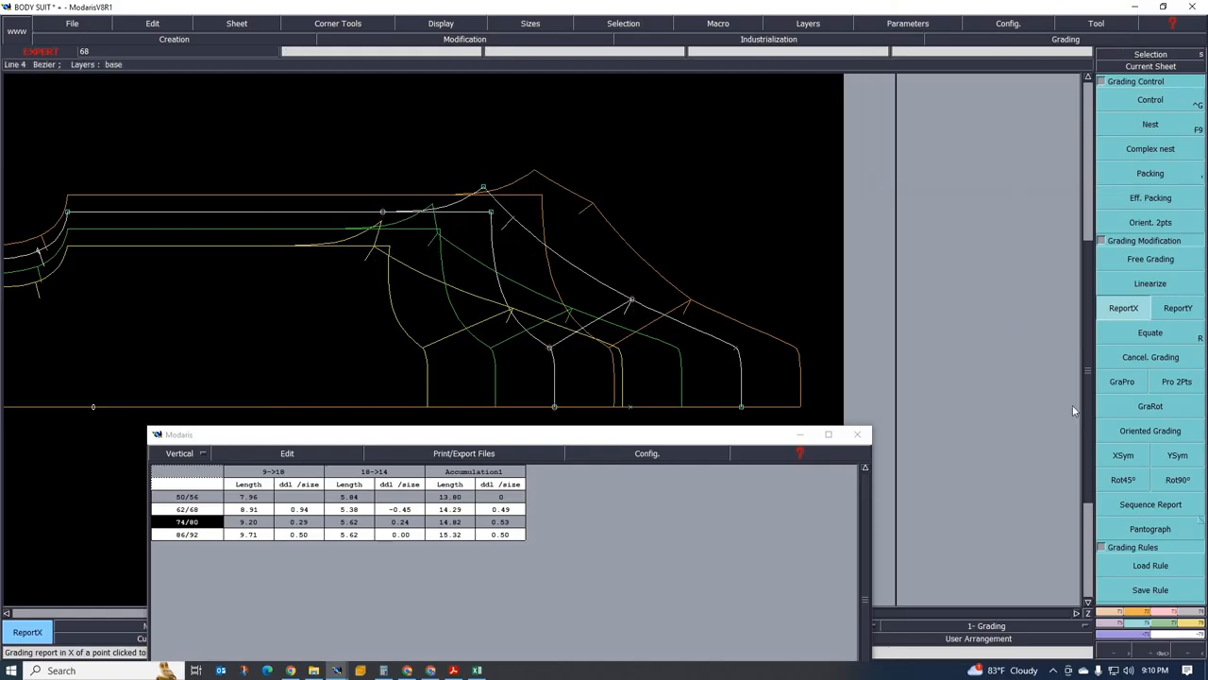
left_click(1121, 382)
left_click(484, 187)
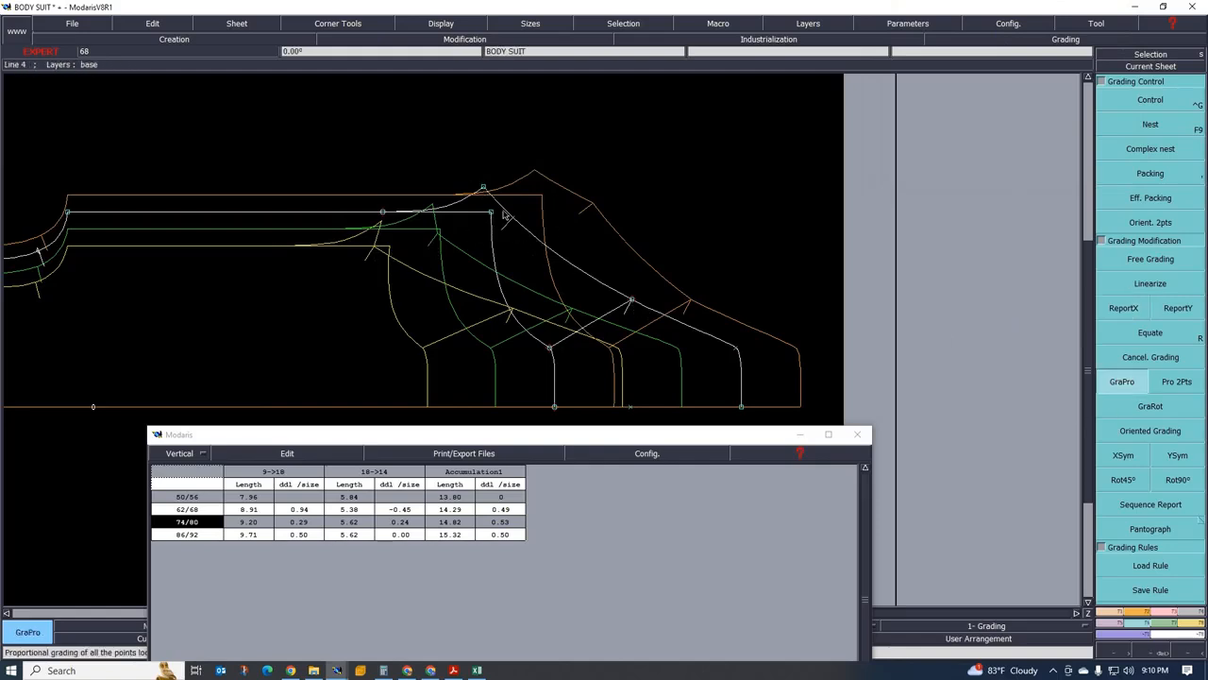
left_click(632, 300)
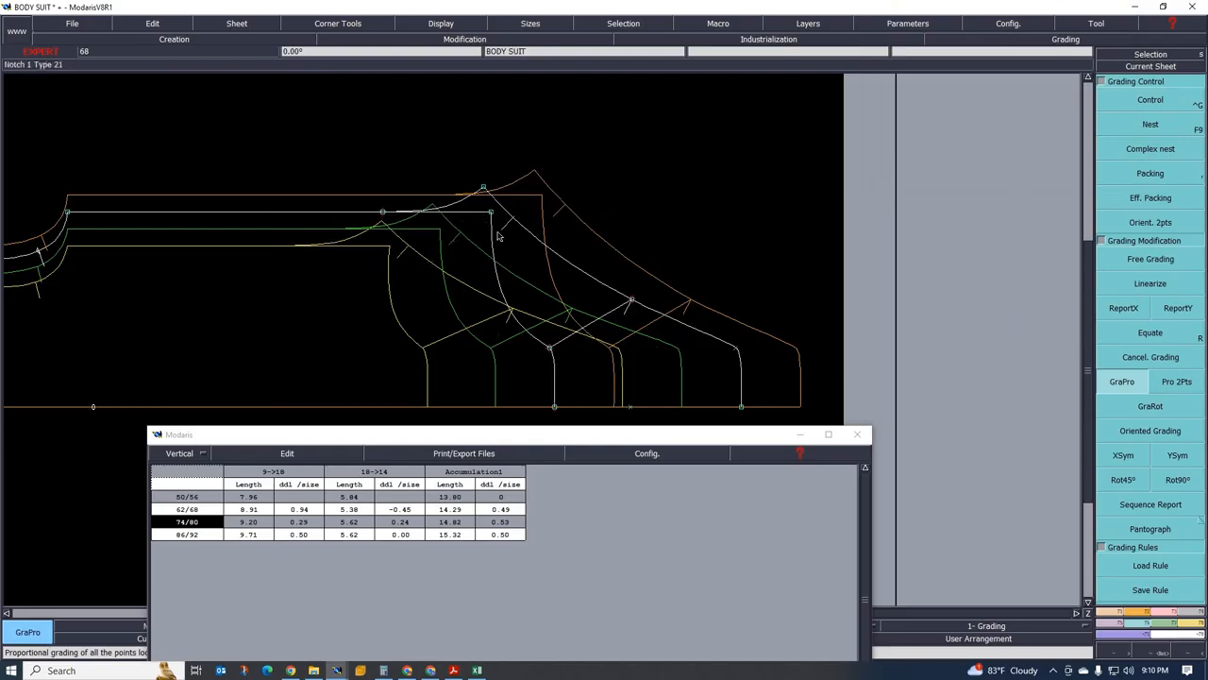
Remeasure the front leg curve and the line from point 18 to point 14, and compare the accumulation with the Excel 1/2 leg opening row
left_click(1182, 625)
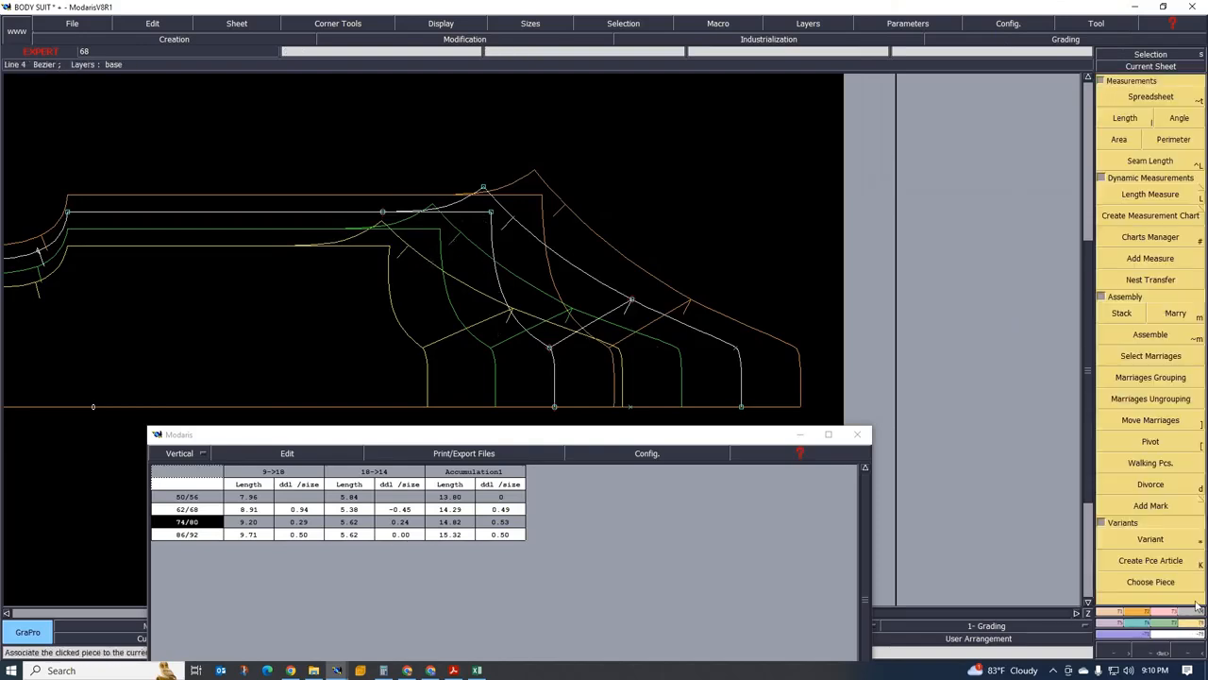
left_click(1124, 118)
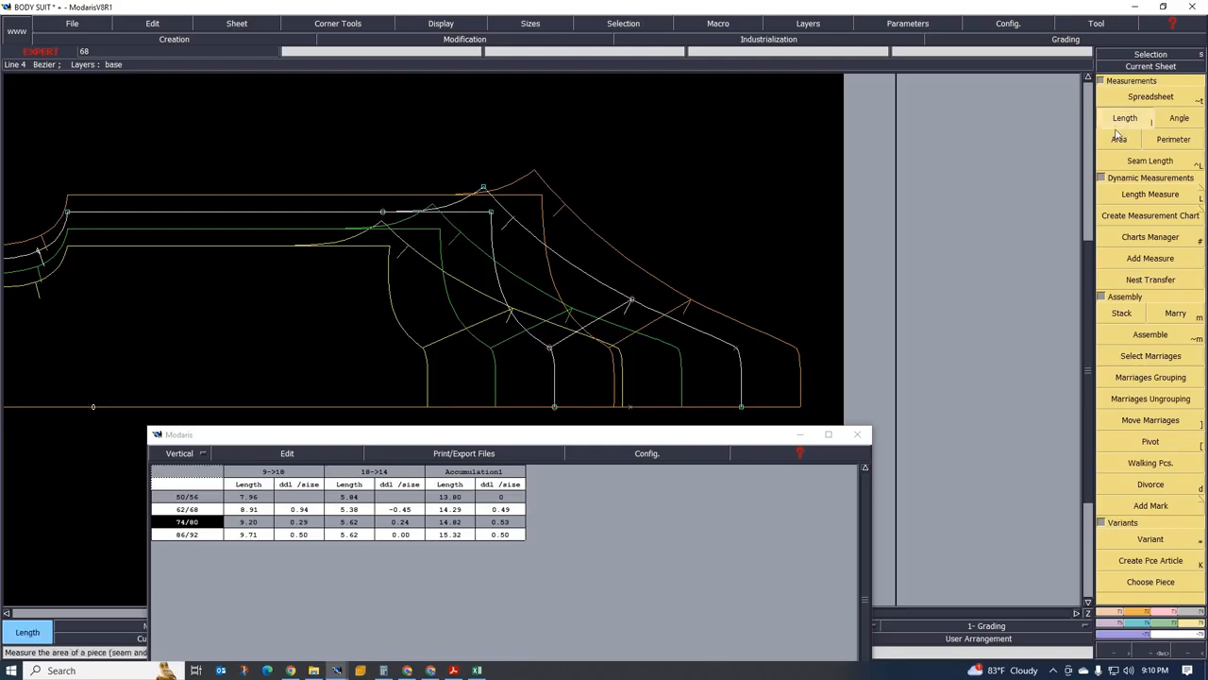
left_click(492, 216)
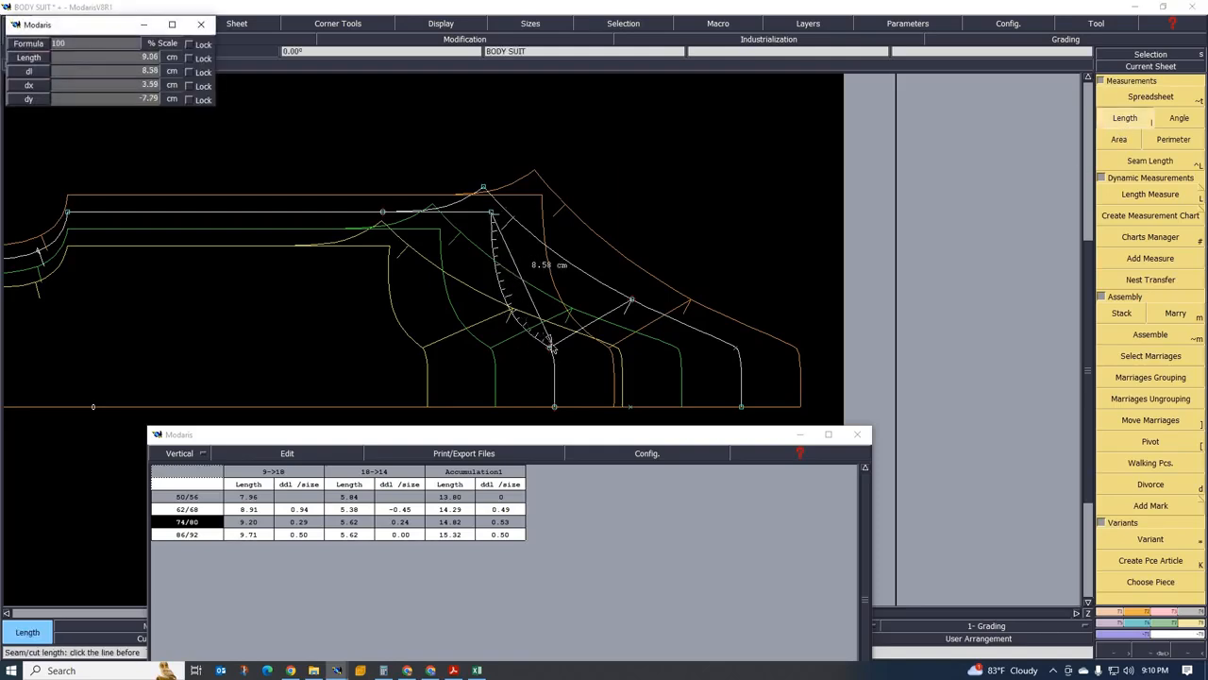
left_click(548, 347)
left_click(549, 346)
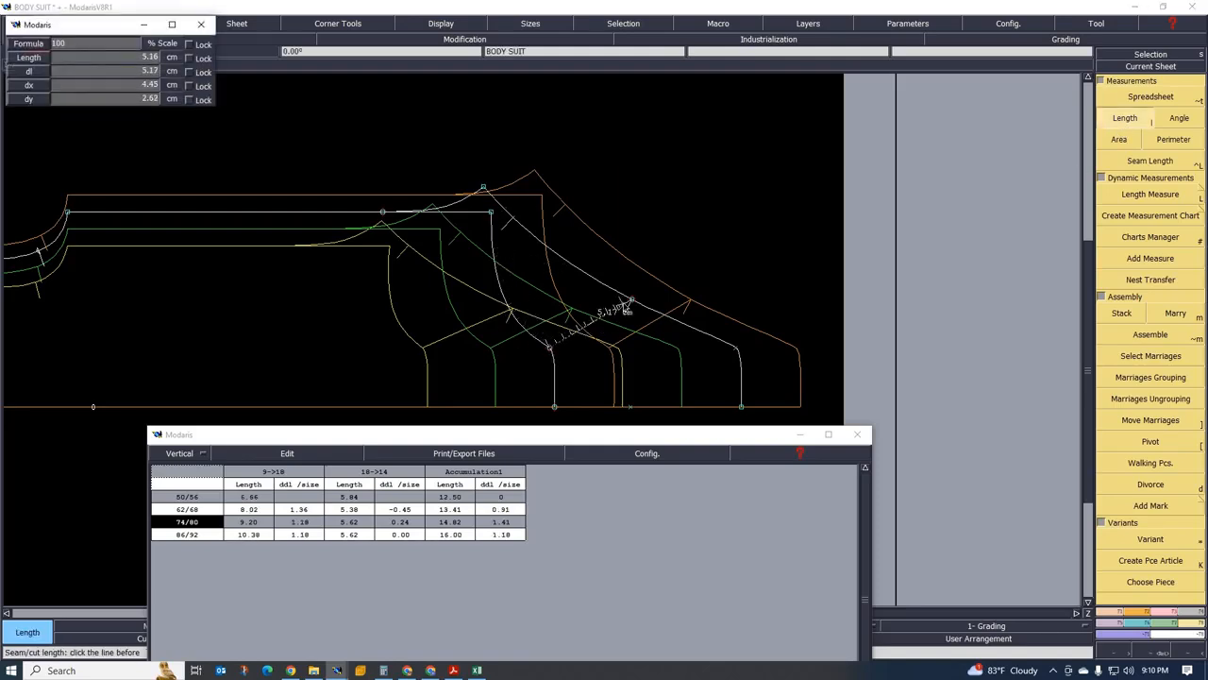
left_click(632, 301)
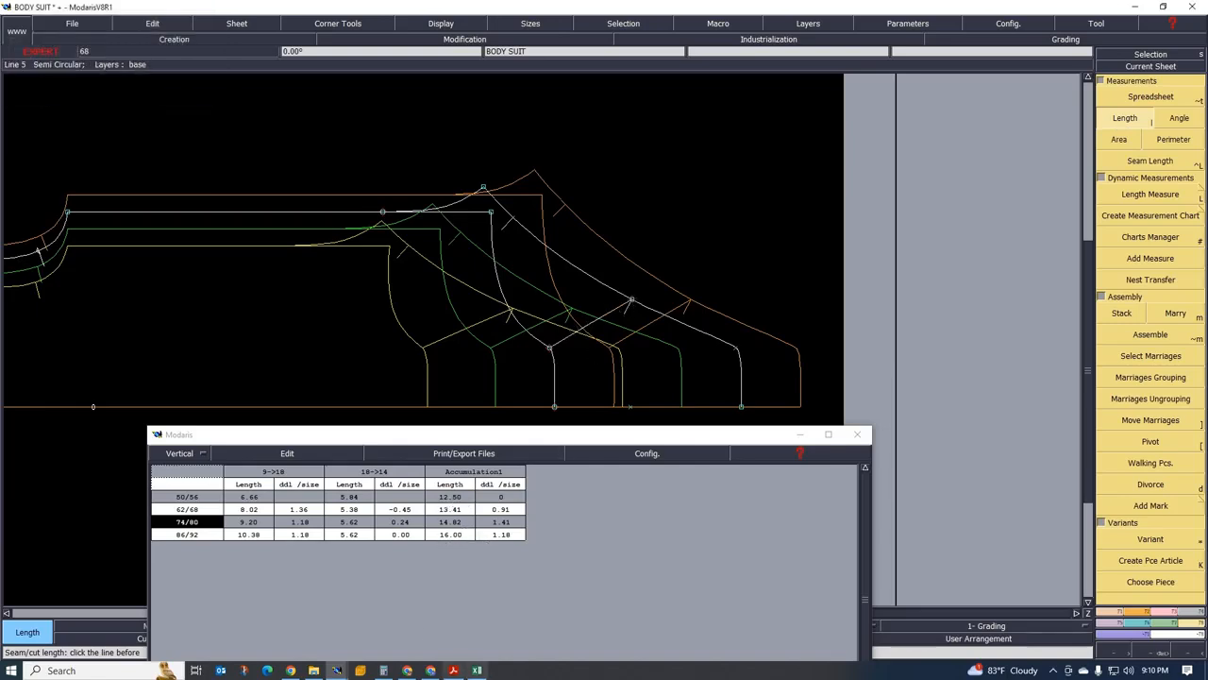
left_click(477, 670)
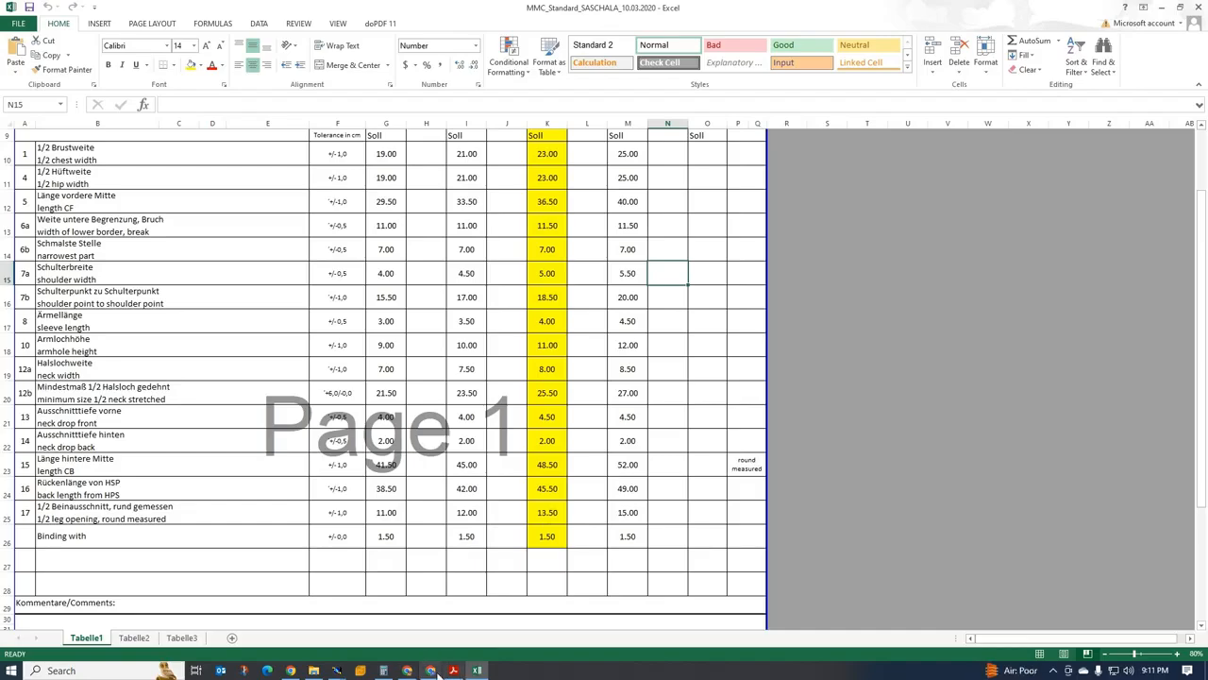
mouse_move(337, 670)
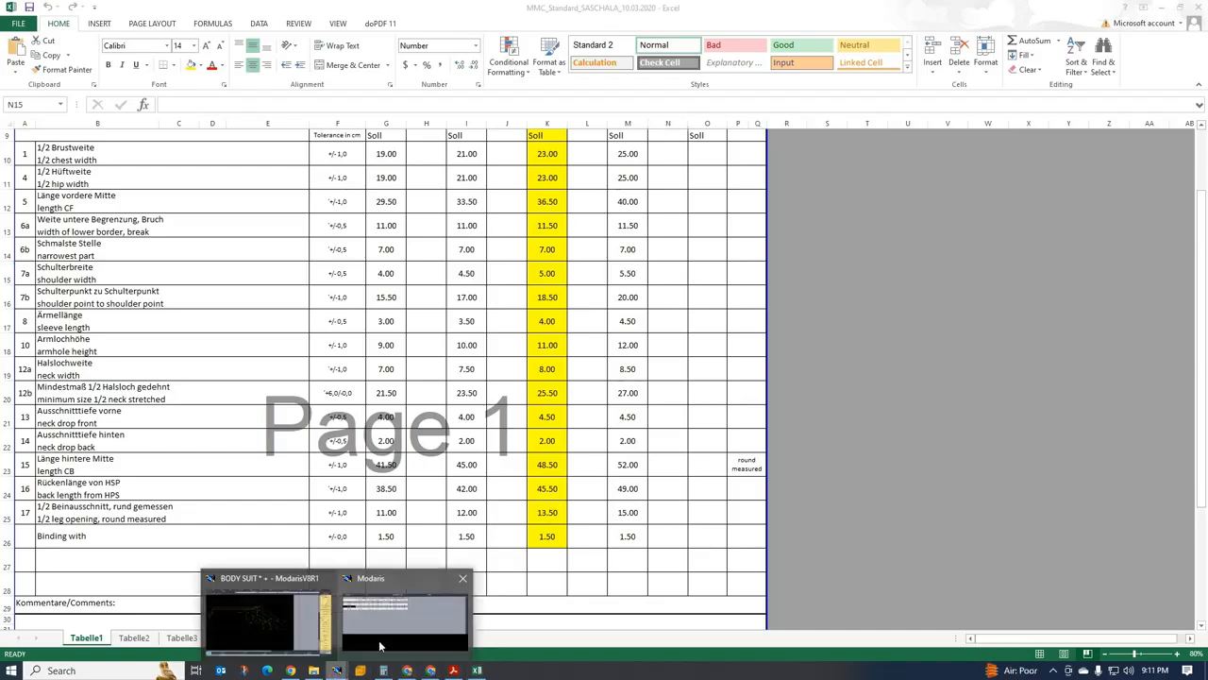
left_click(283, 616)
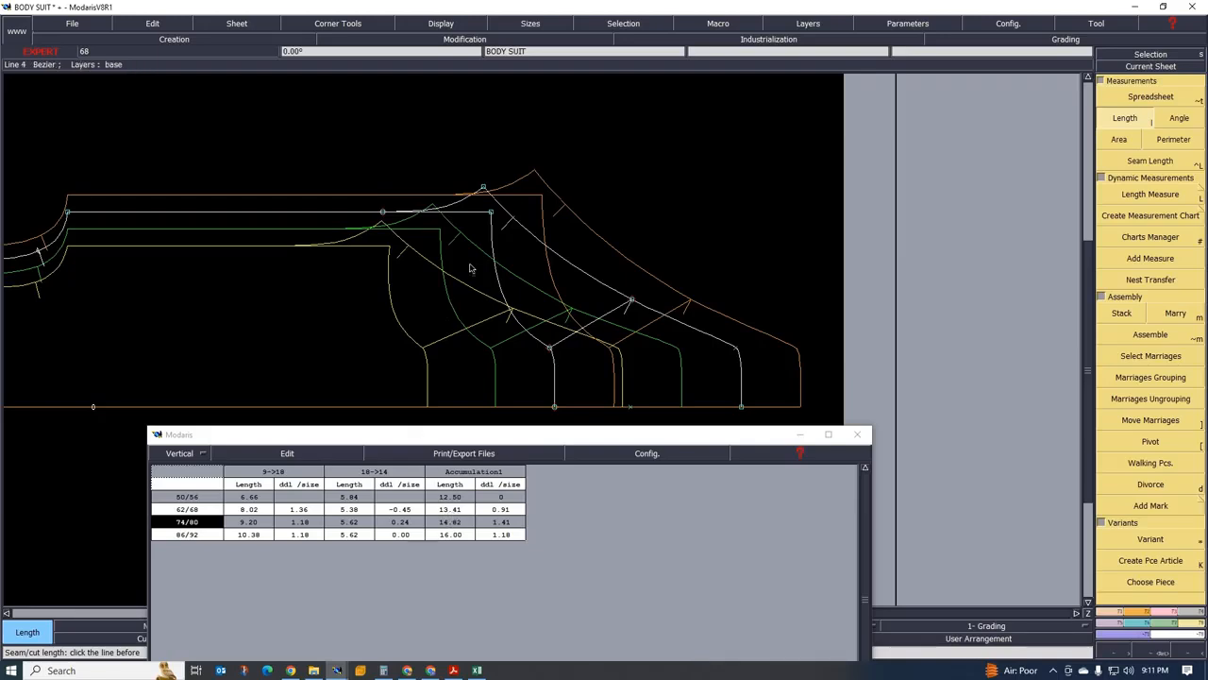
Display the grading of point 9, the front side corner, and set its ddx to 3.5 for the step from 74/80 to 86/92
scroll(438, 259, "down", 3)
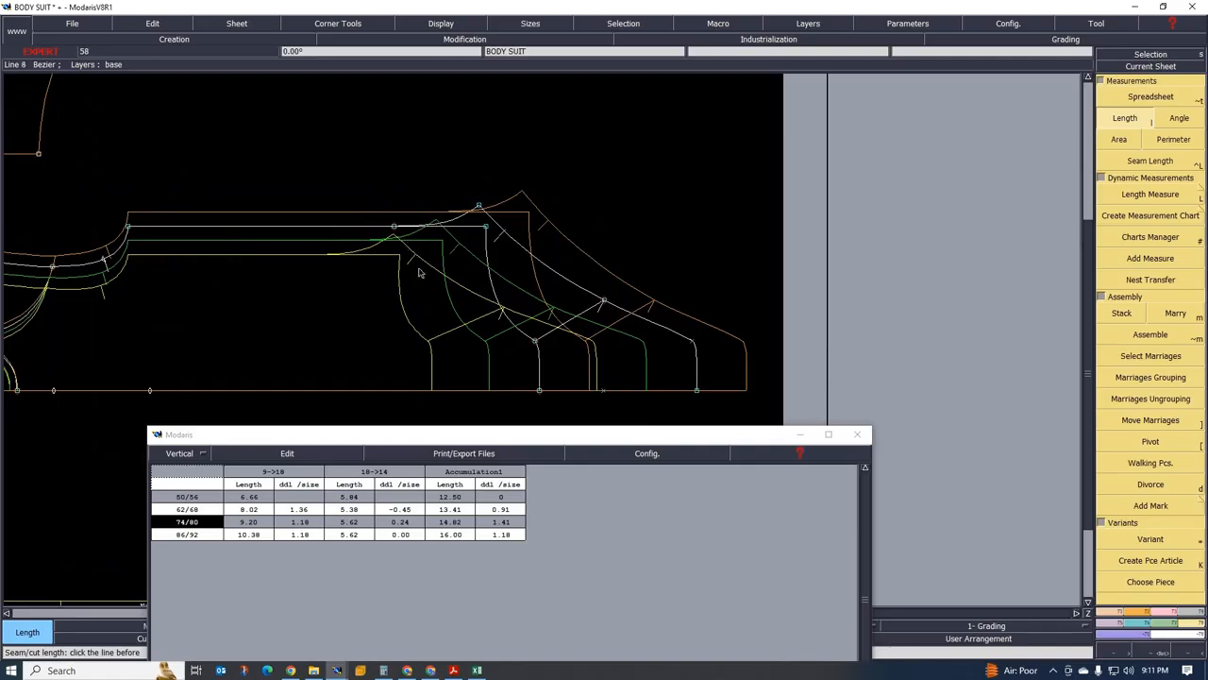
scroll(526, 238, "down", 2)
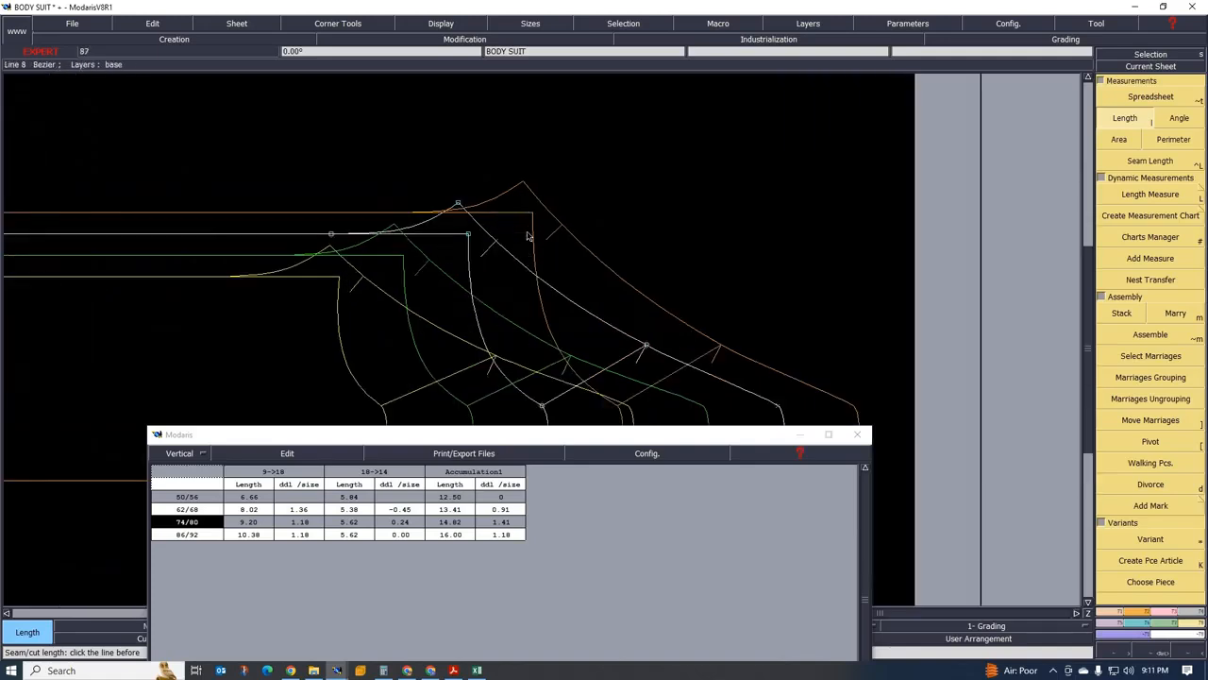
scroll(526, 238, "up", 3)
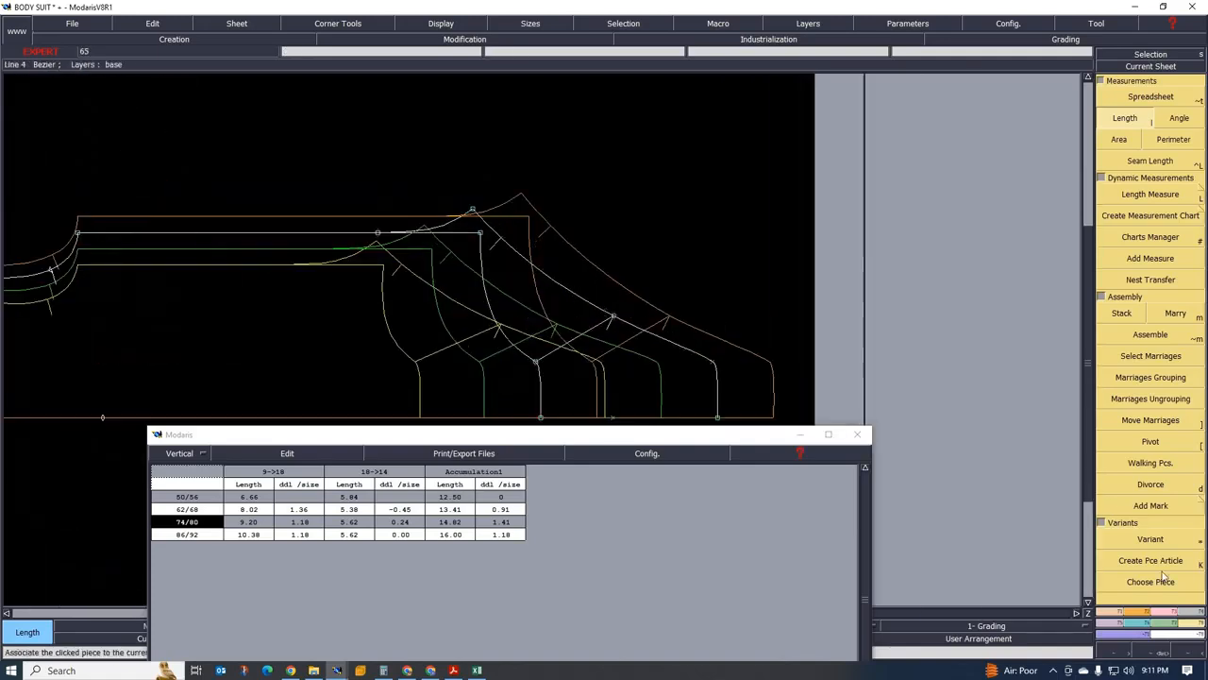
left_click(1131, 627)
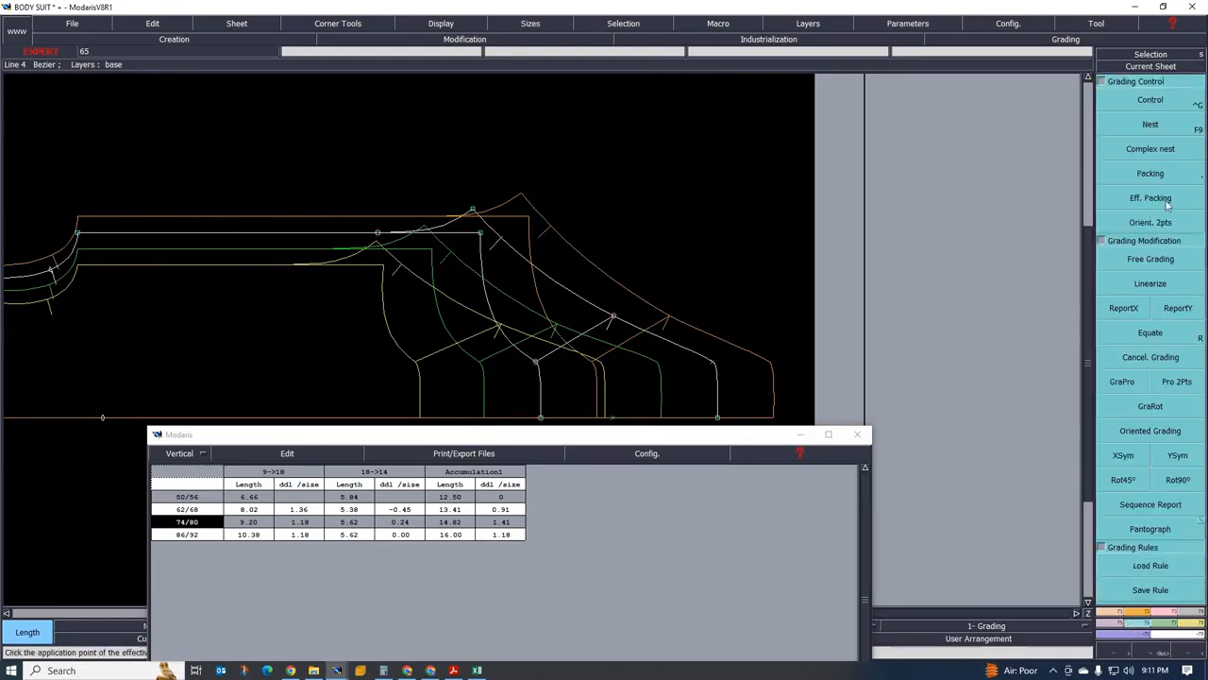
left_click(1150, 99)
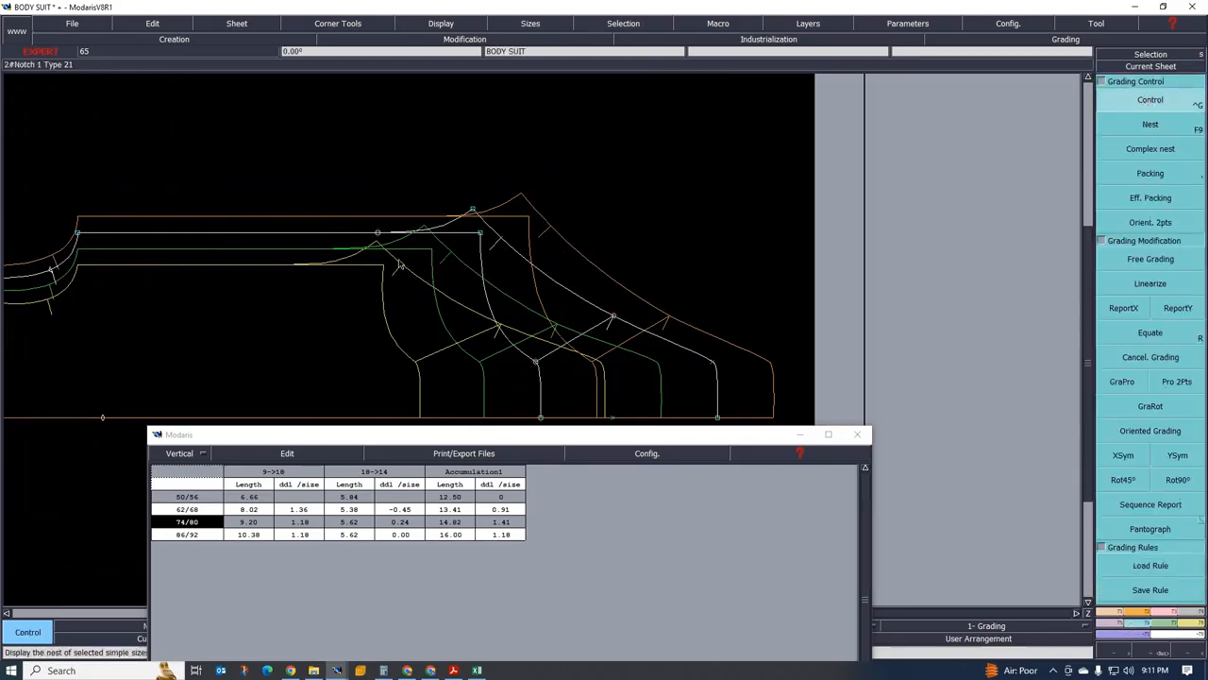
left_click(481, 236)
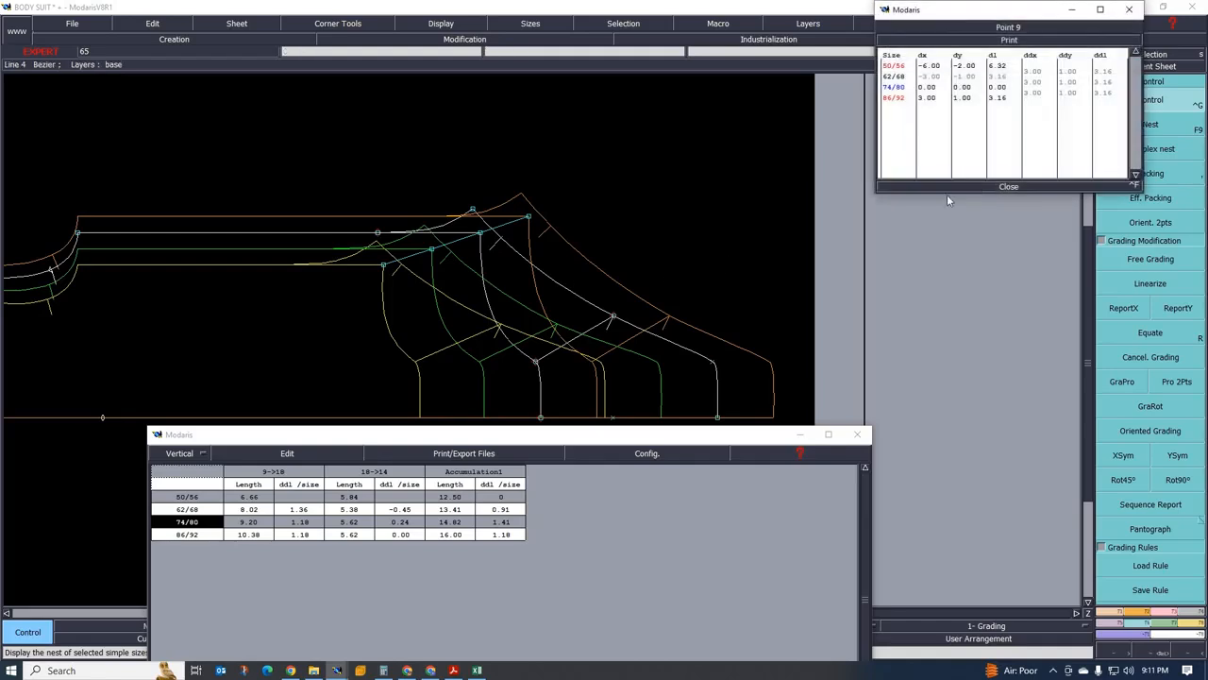
left_click(1038, 95)
type("3")
key("Return")
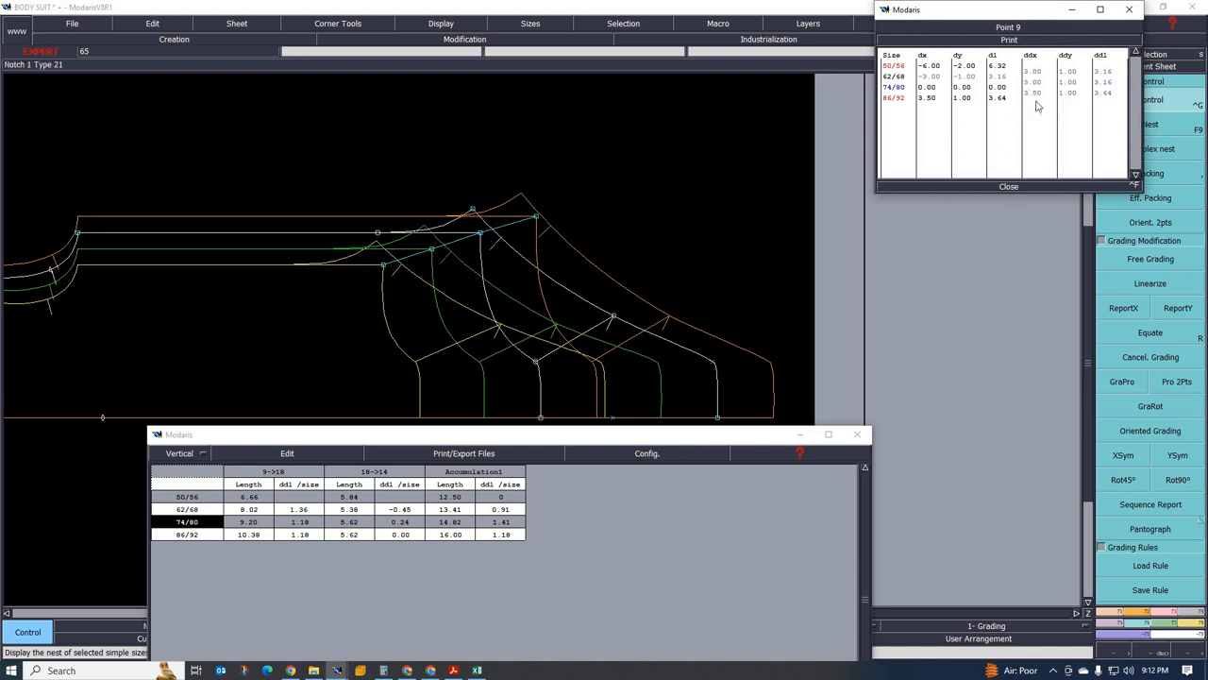
Set the ddx of point 9 to 2.5 for the two smaller size steps, from 50/56 up to 74/80
left_click_drag(1032, 71, 1036, 86)
type("2.5")
key("Return")
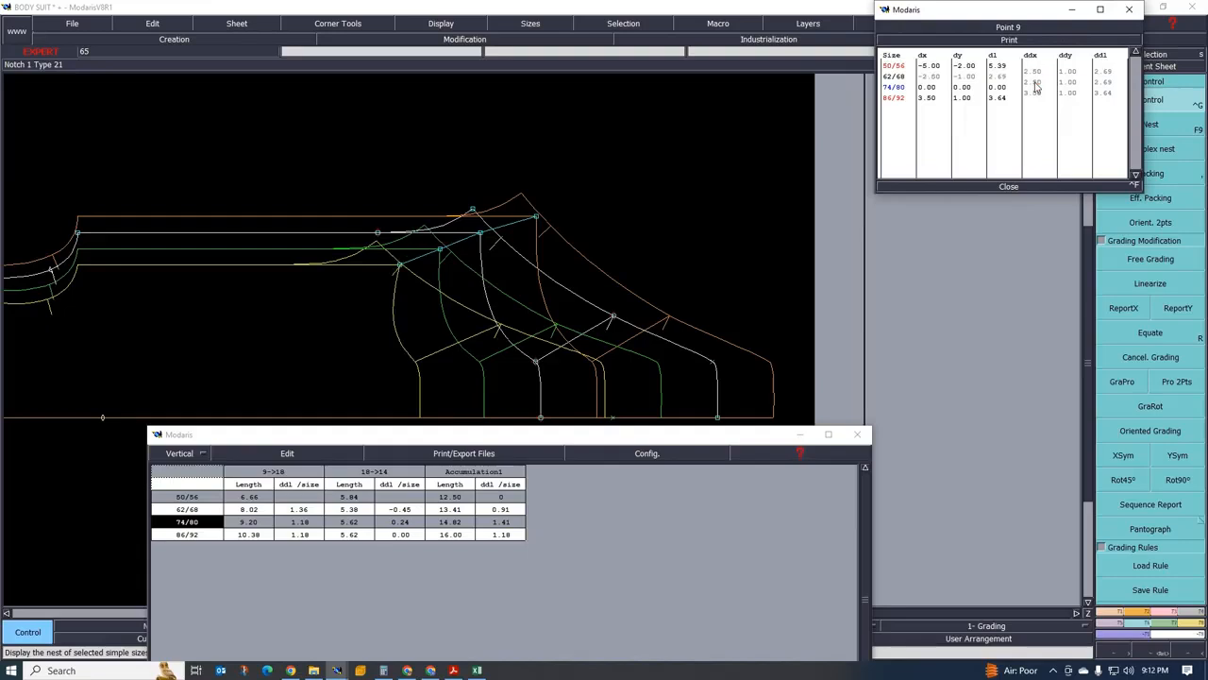
scroll(421, 289, "up", 2)
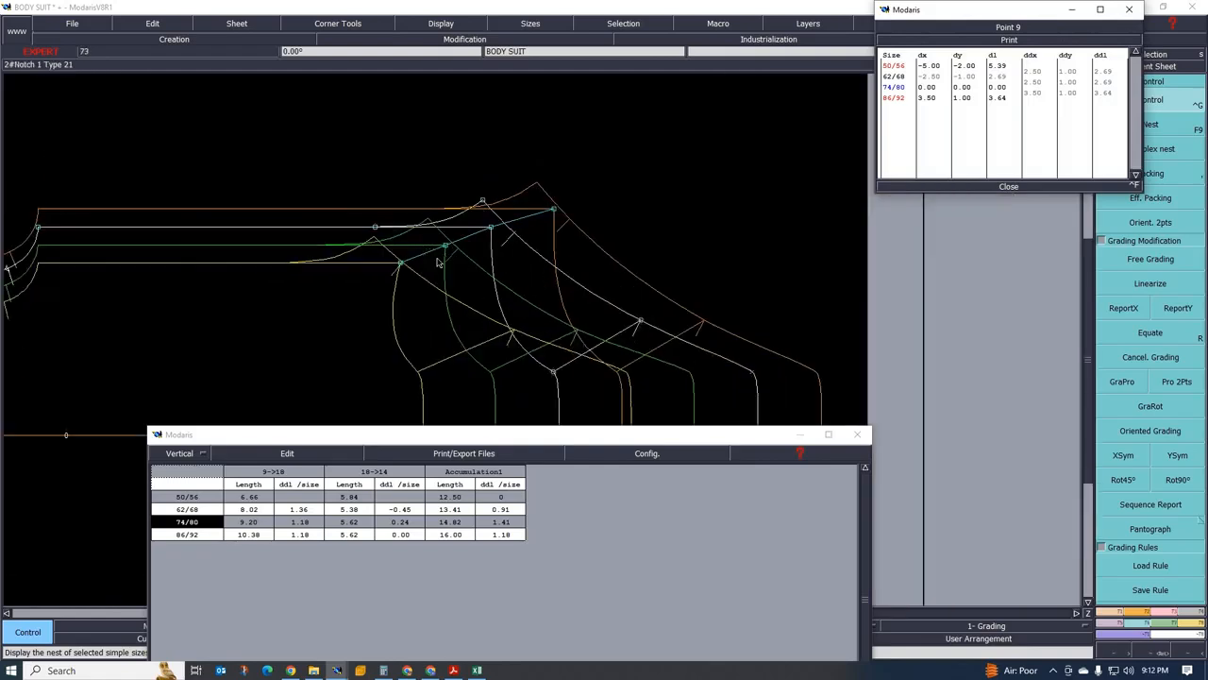
left_click(1014, 188)
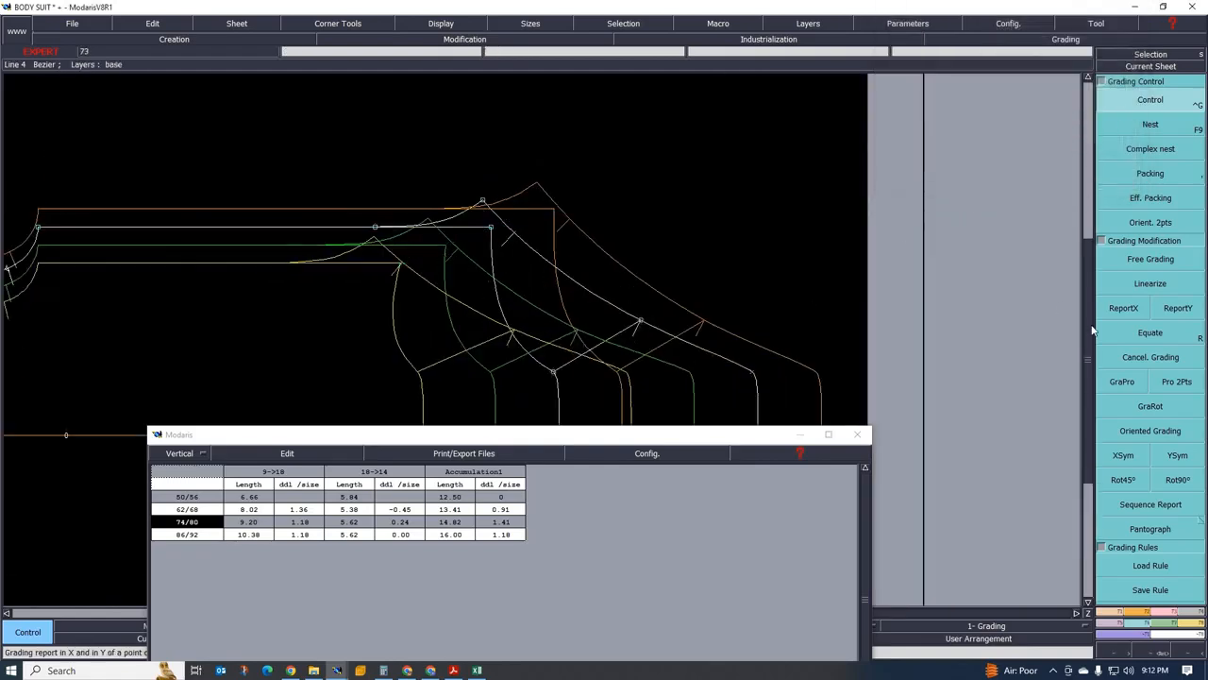
Carry point 9's new X grading to the back side corner and point 17, and regrade proportionally from that corner to point 14
left_click(1123, 308)
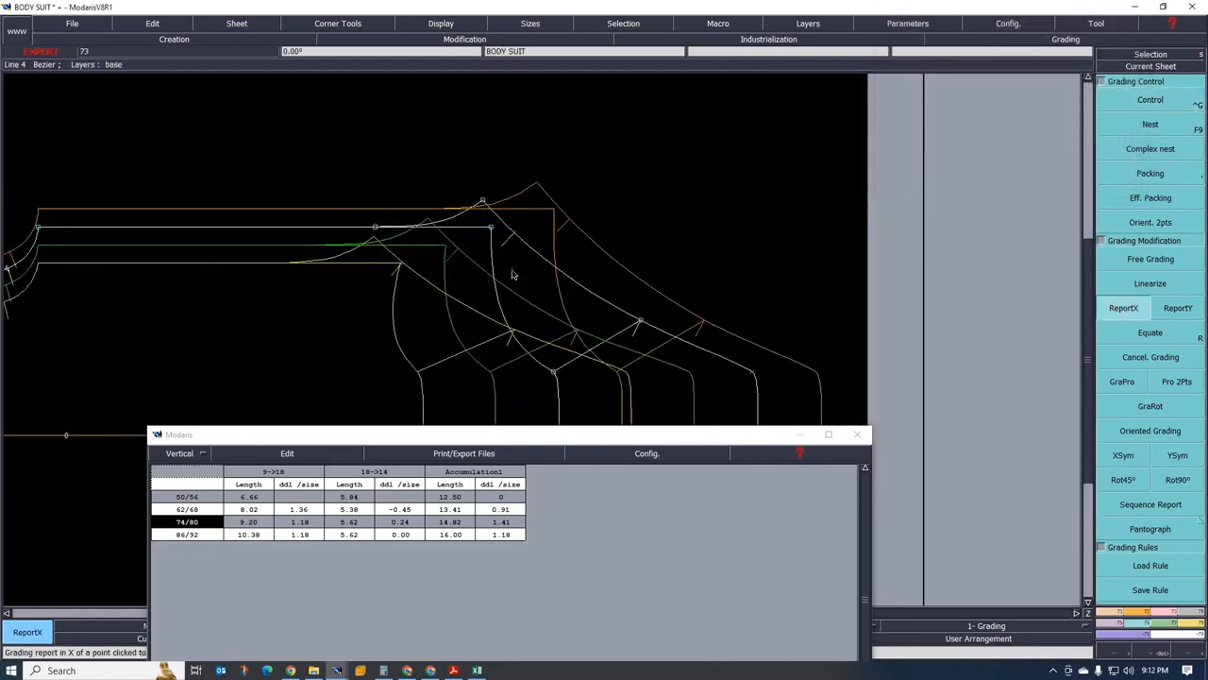
left_click(481, 201)
left_click(376, 227)
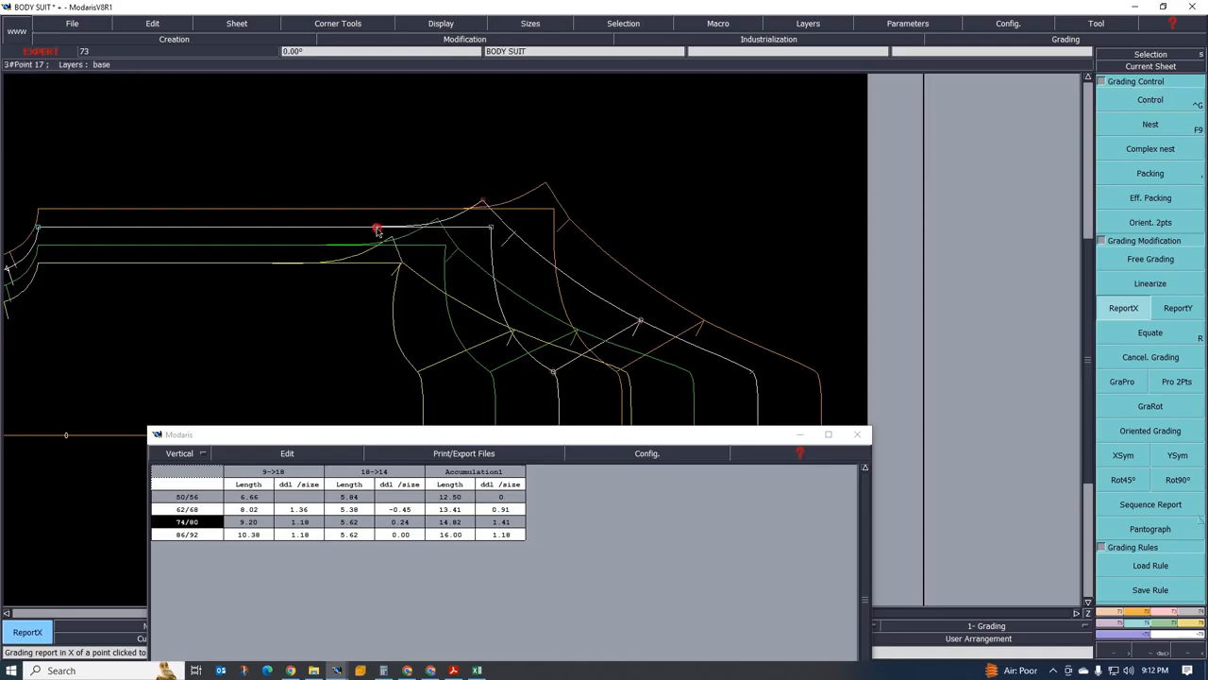
left_click(1123, 381)
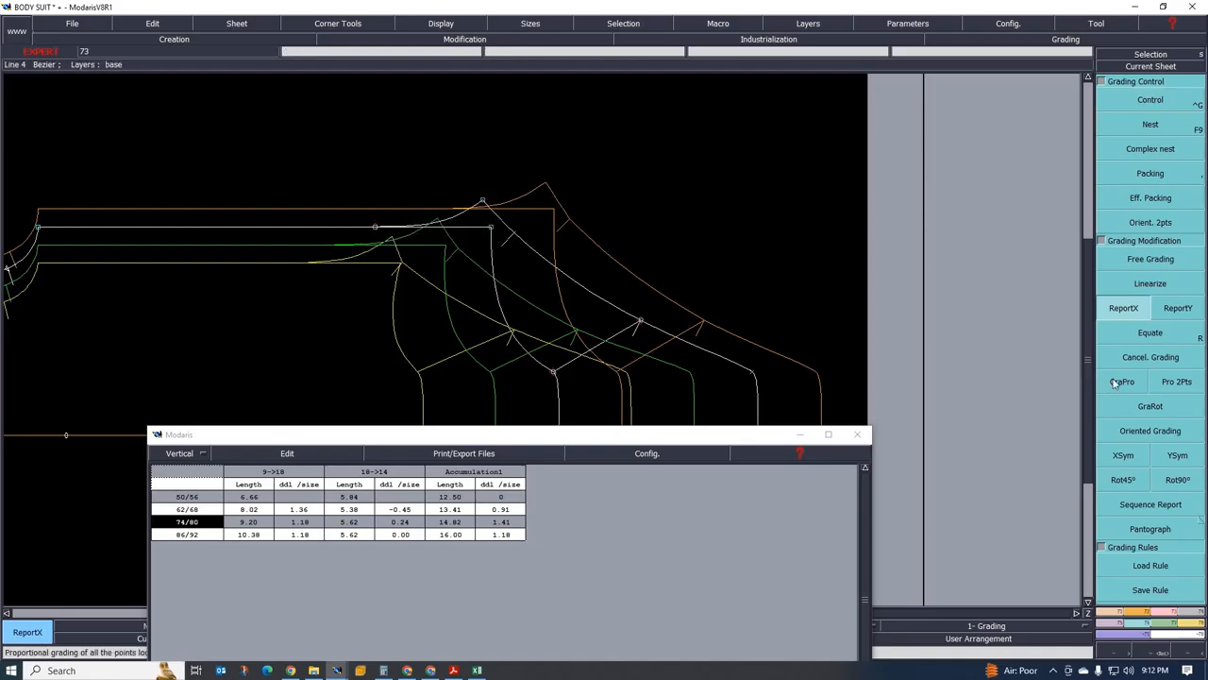
left_click(481, 201)
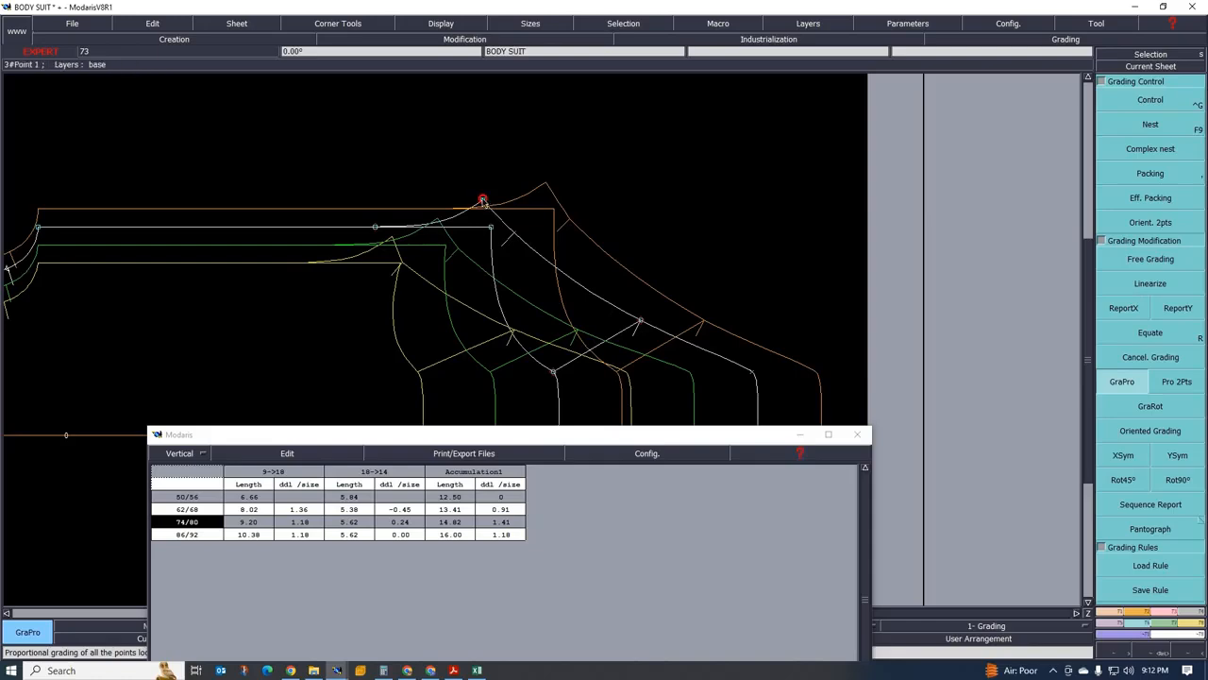
left_click(640, 322)
scroll(501, 275, "down", 1)
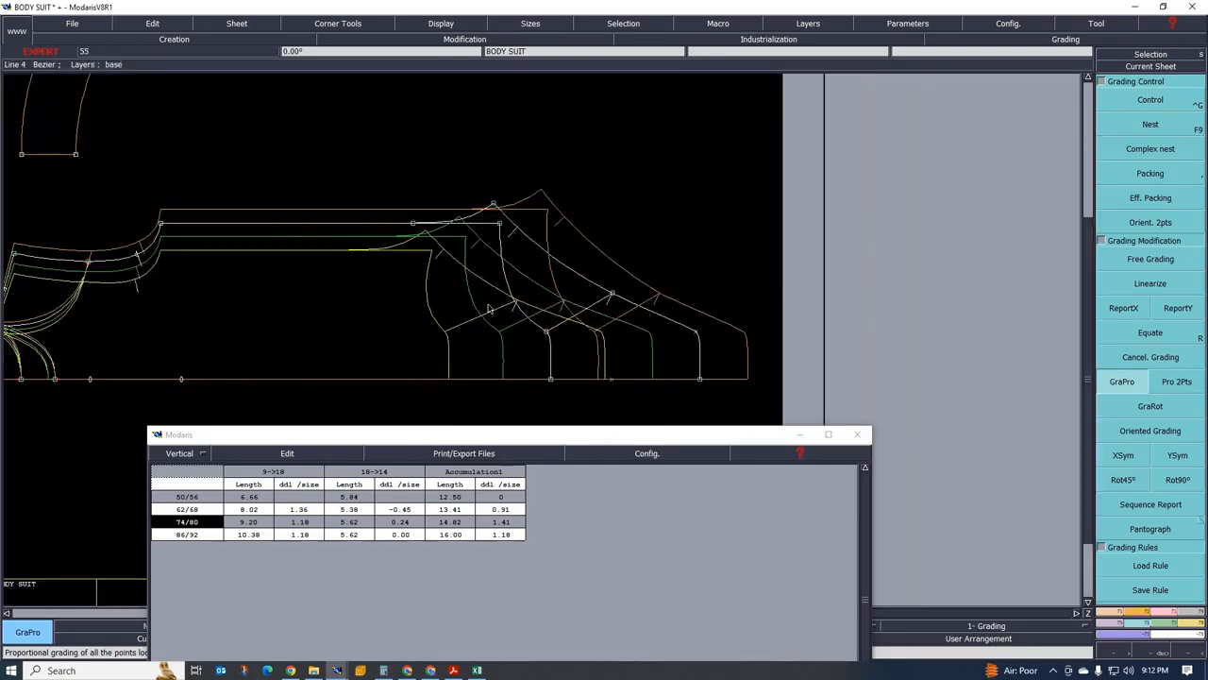
scroll(442, 280, "up", 1)
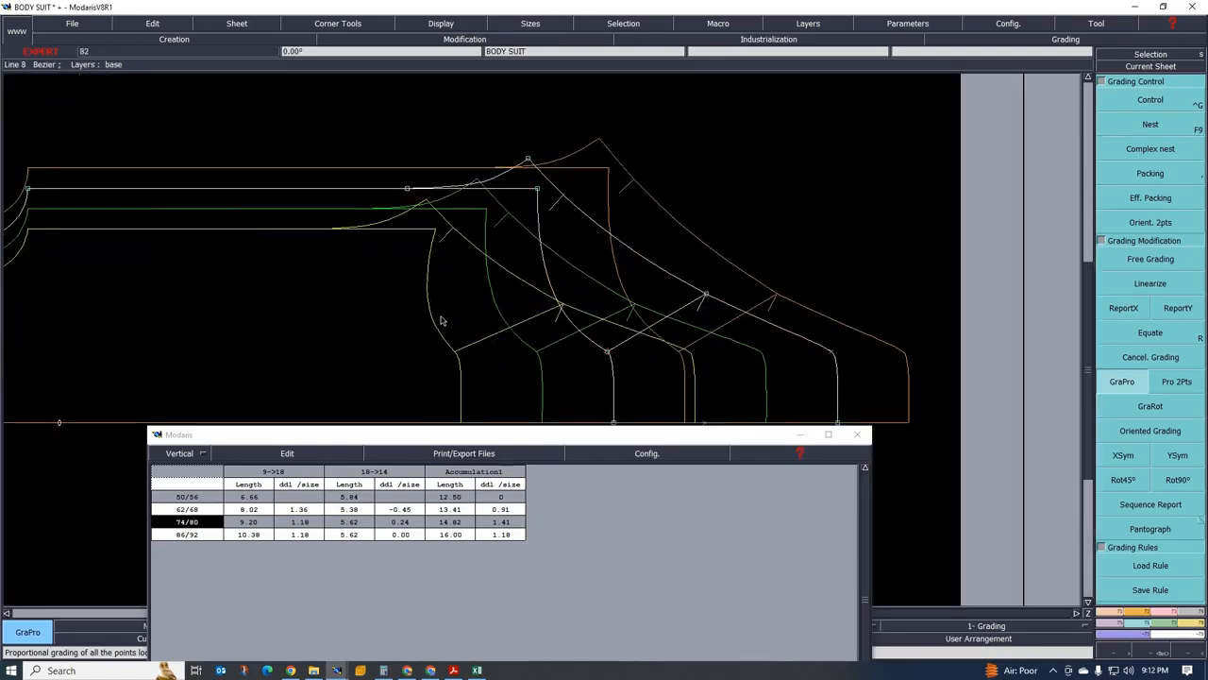
scroll(450, 314, "down", 1)
scroll(464, 302, "up", 1)
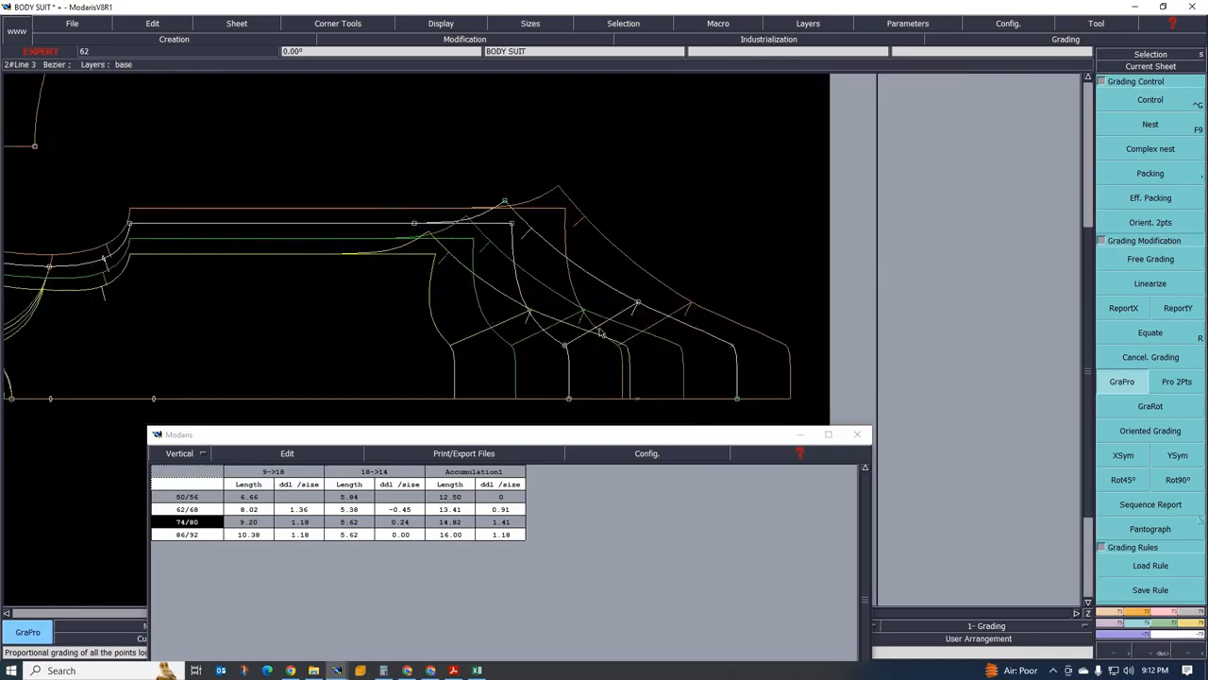
Measure the regraded leg curve from point 9 to point 18 and on to point 14, and examine the accumulated leg opening for each size
left_click(1186, 625)
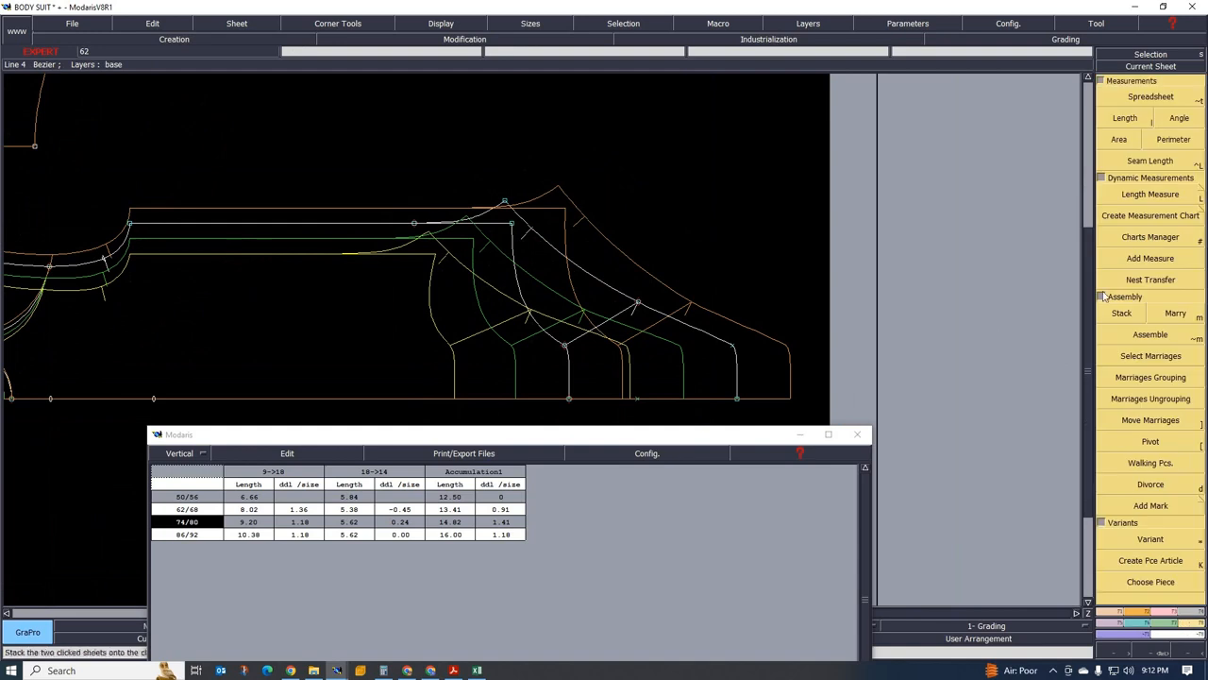
left_click(1120, 121)
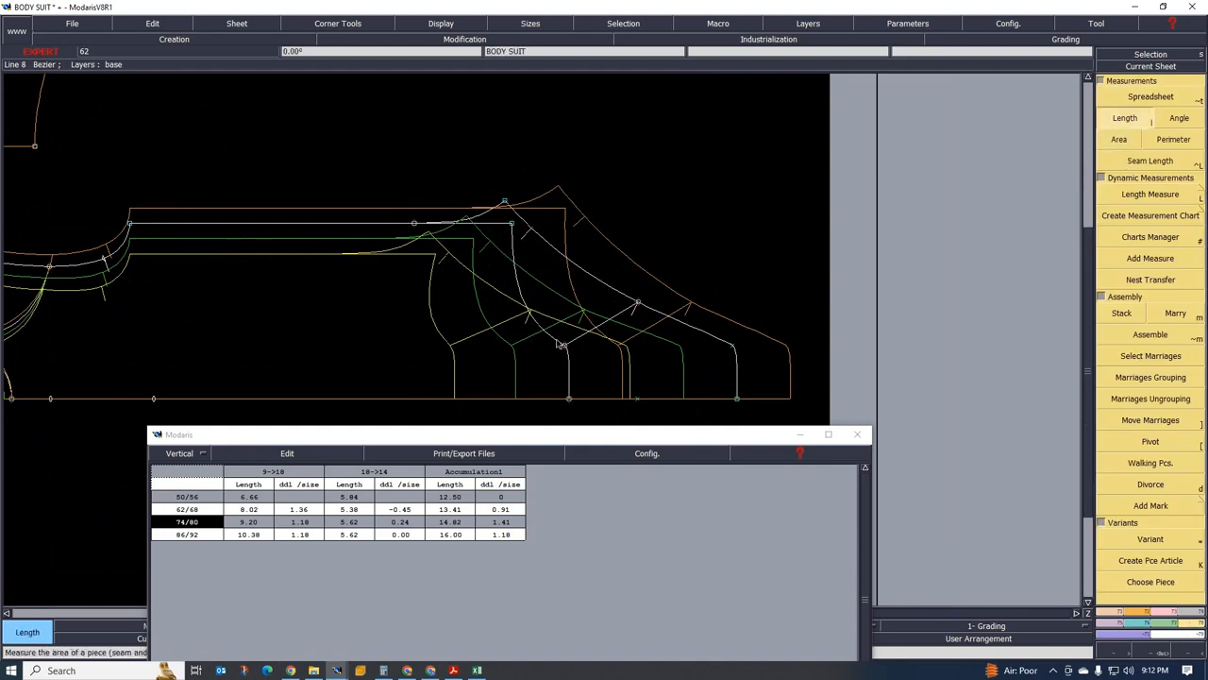
left_click(512, 227)
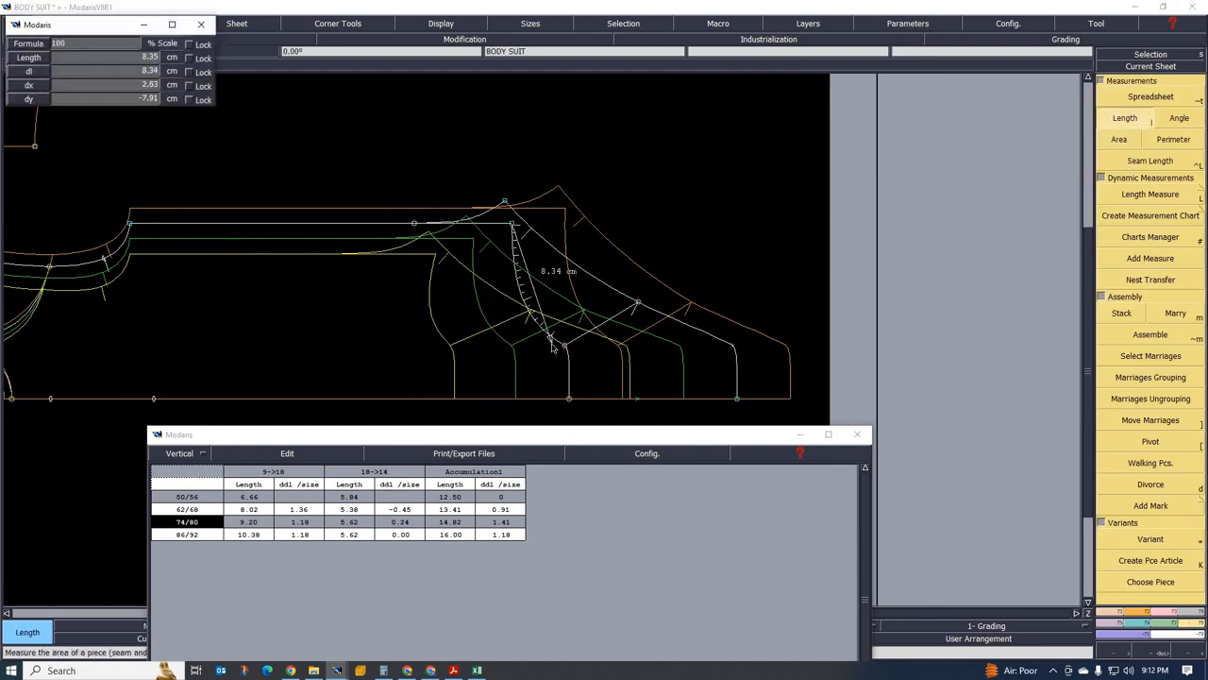
left_click(564, 345)
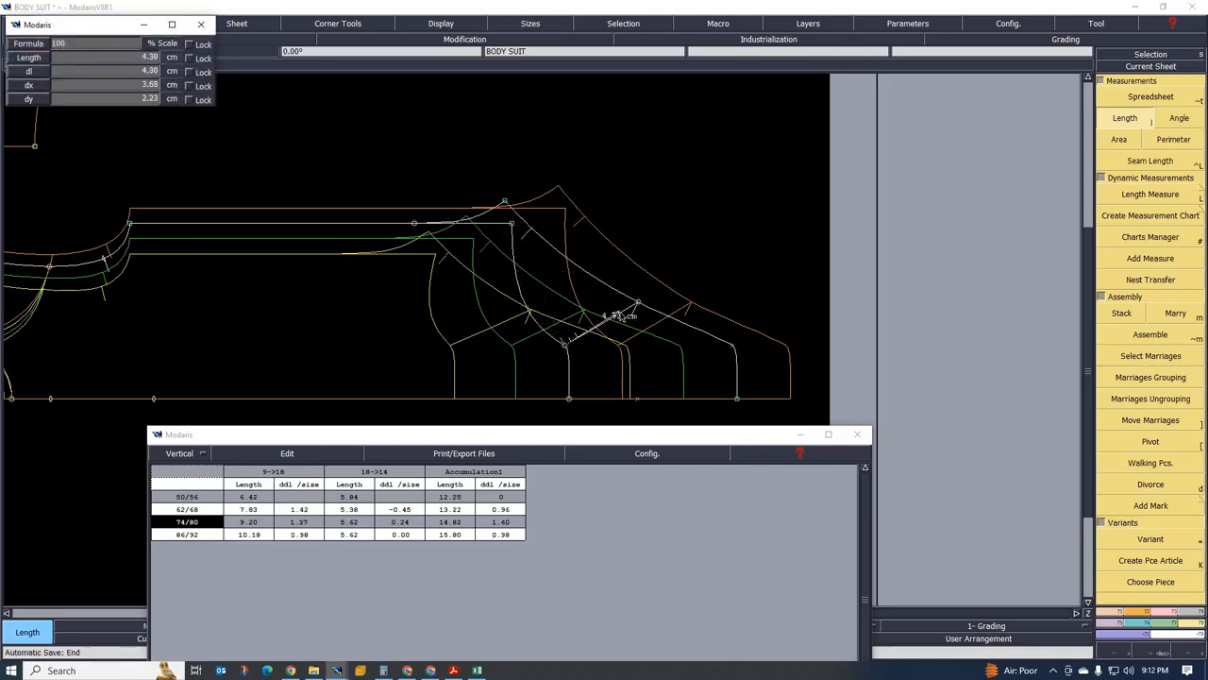
left_click(639, 303)
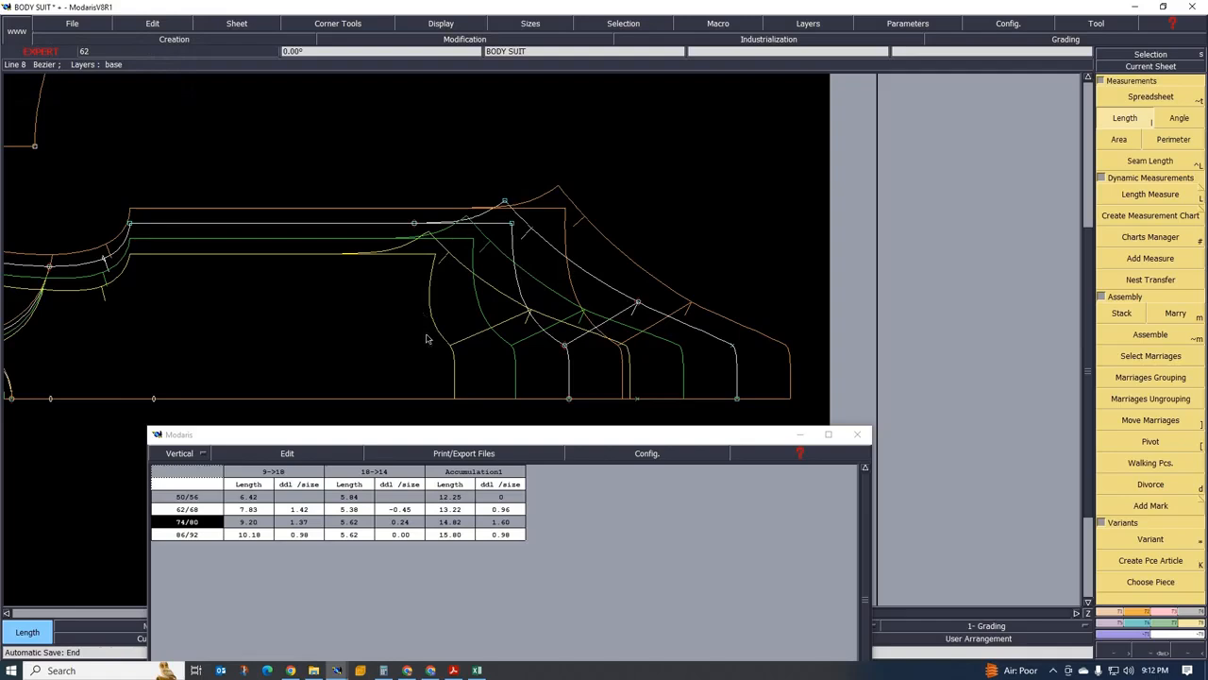
scroll(428, 333, "up", 1)
scroll(462, 337, "down", 2)
scroll(459, 264, "up", 1)
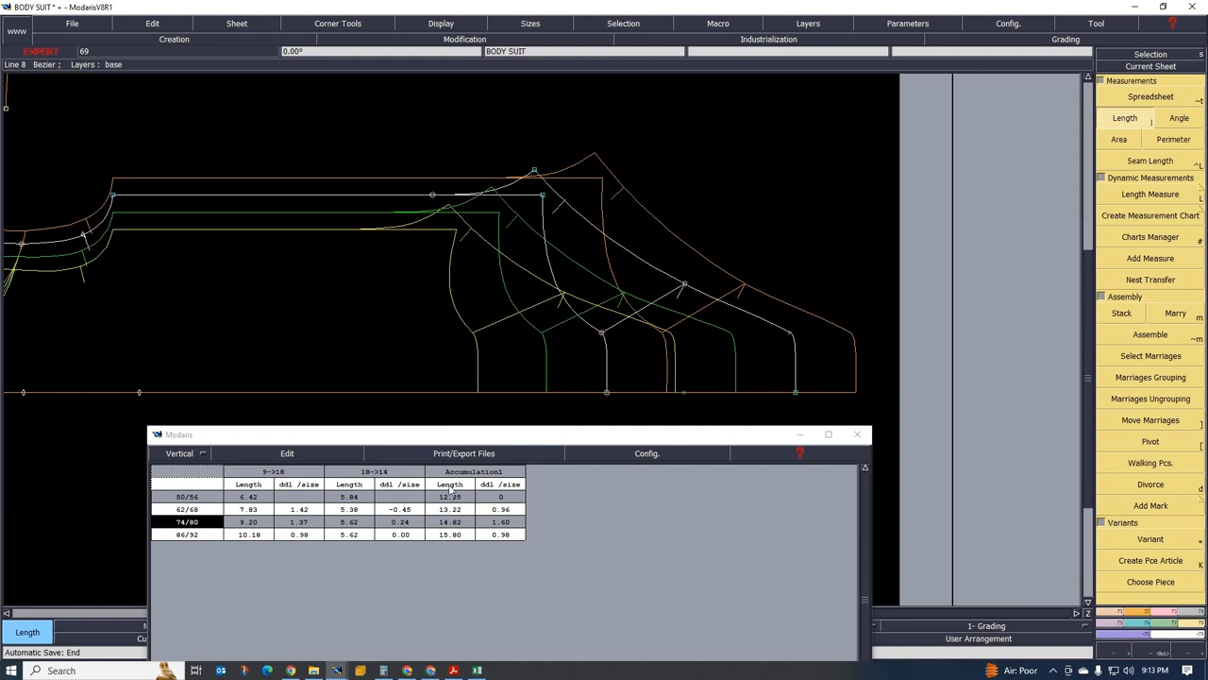
Close the measurement chart and examine the front leg curve around the side corners across all nested sizes
scroll(497, 267, "down", 3)
scroll(503, 267, "up", 4)
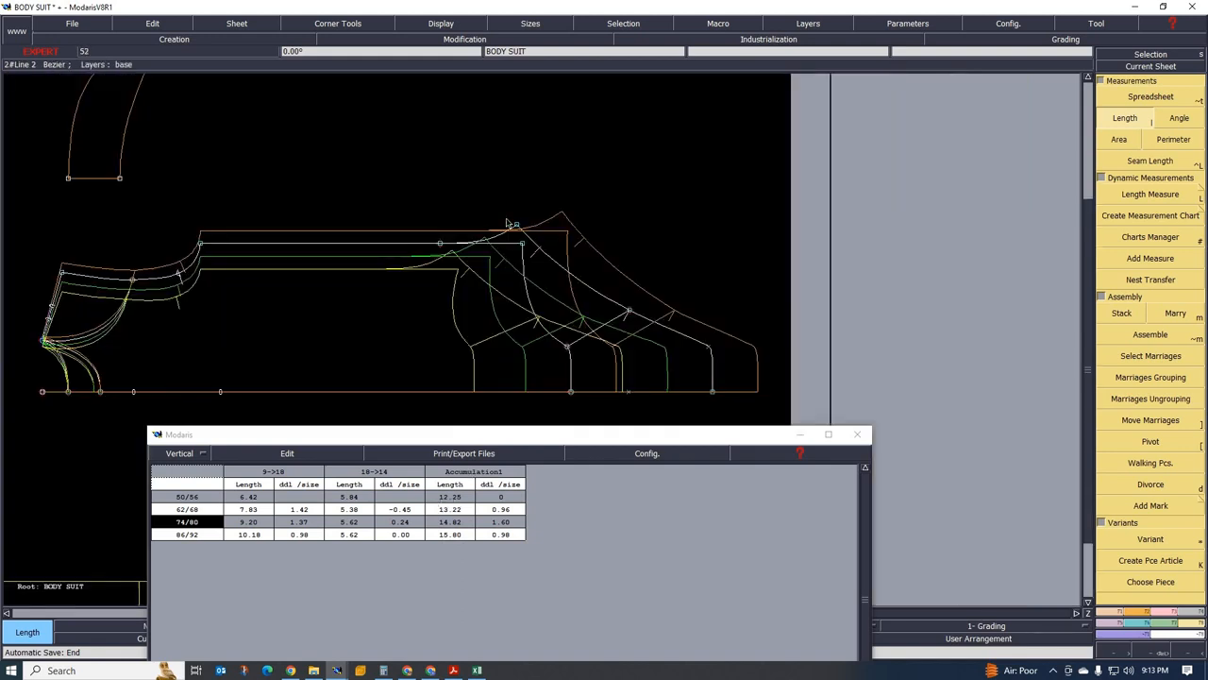
scroll(503, 267, "down", 3)
scroll(546, 345, "up", 2)
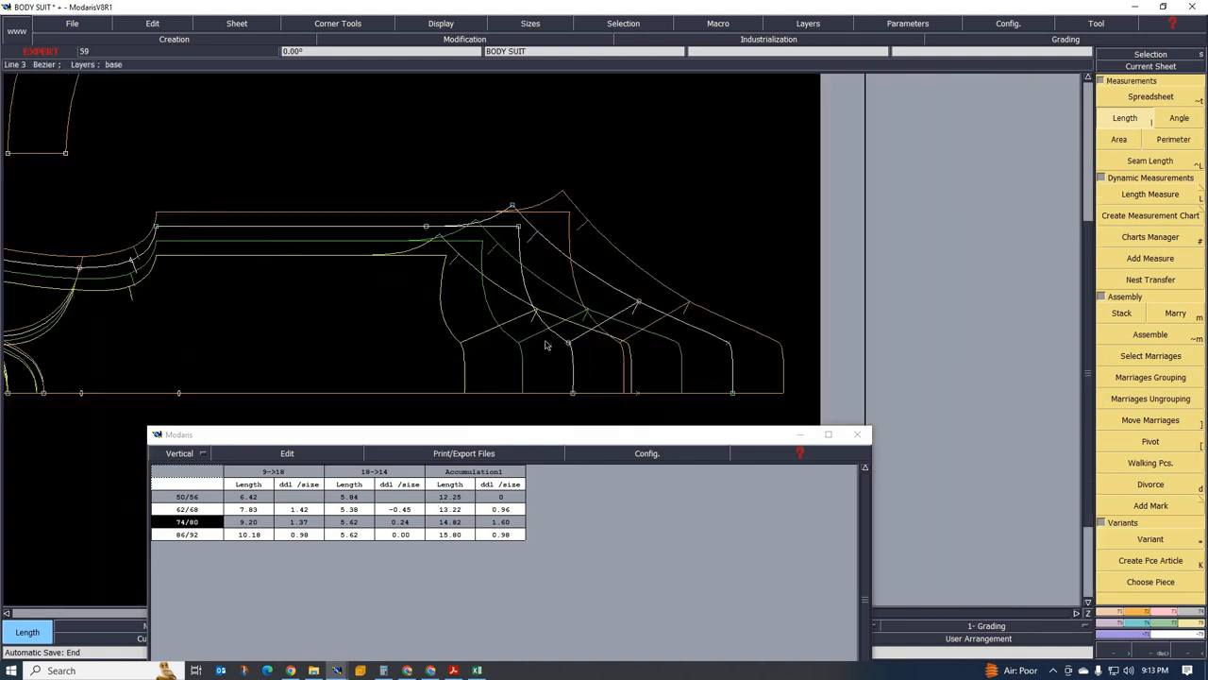
scroll(502, 308, "down", 3)
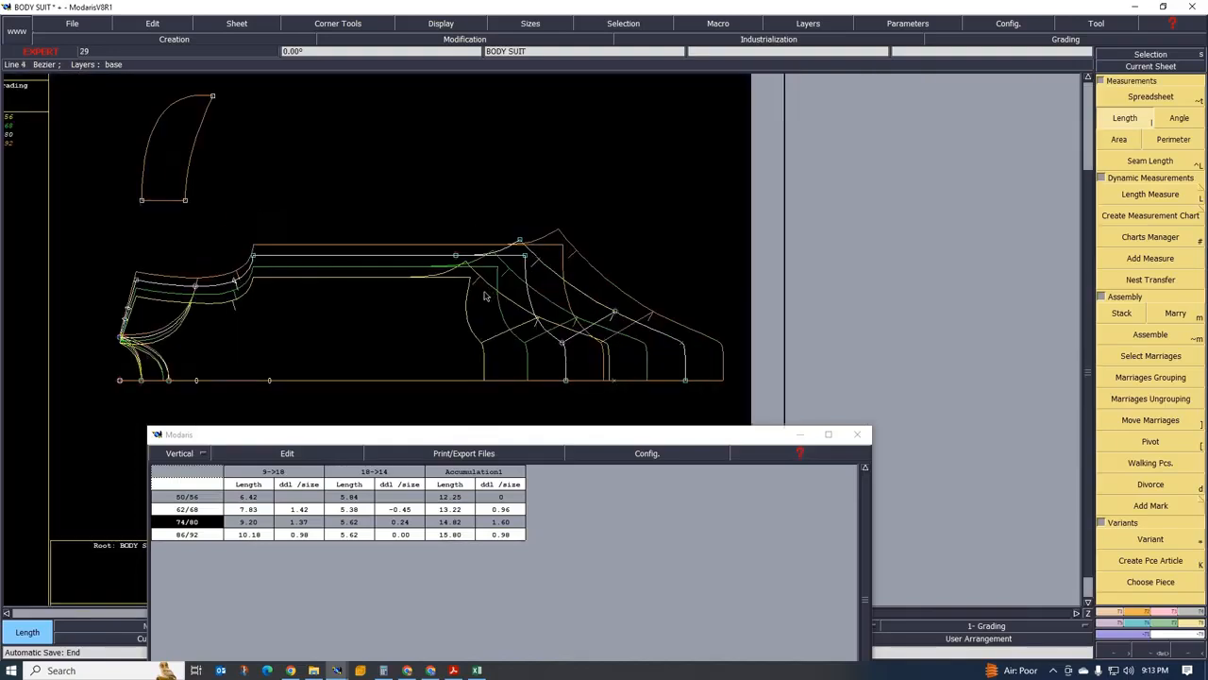
scroll(486, 302, "up", 4)
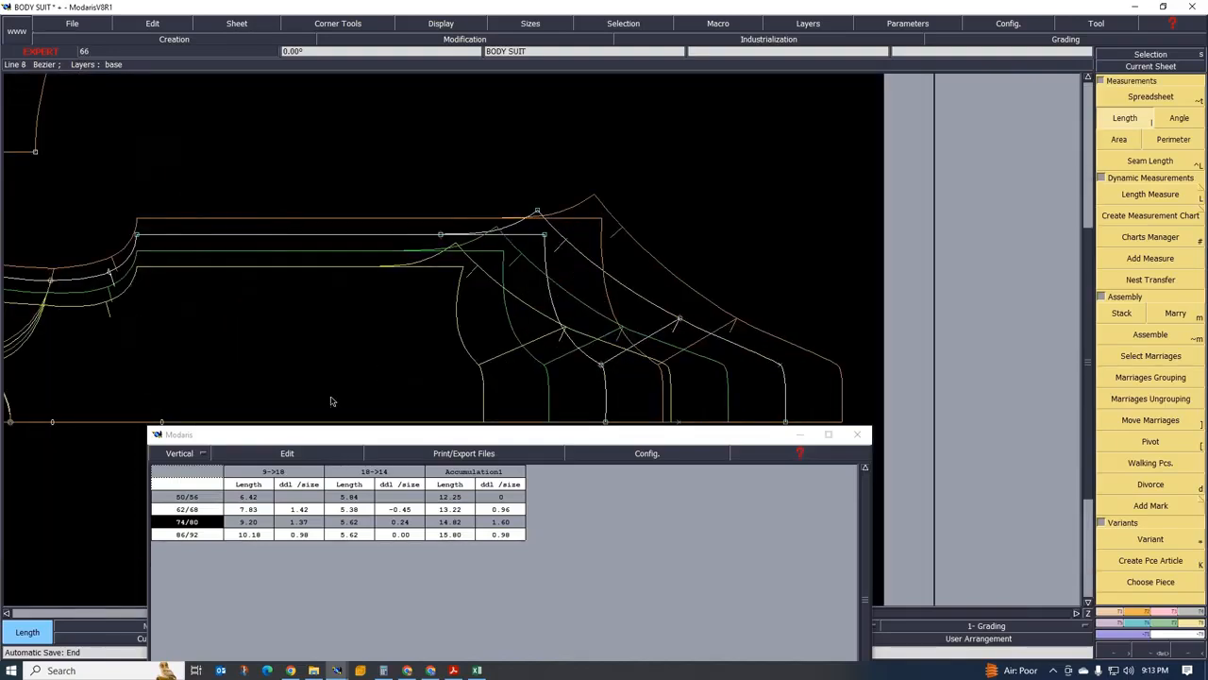
left_click(857, 434)
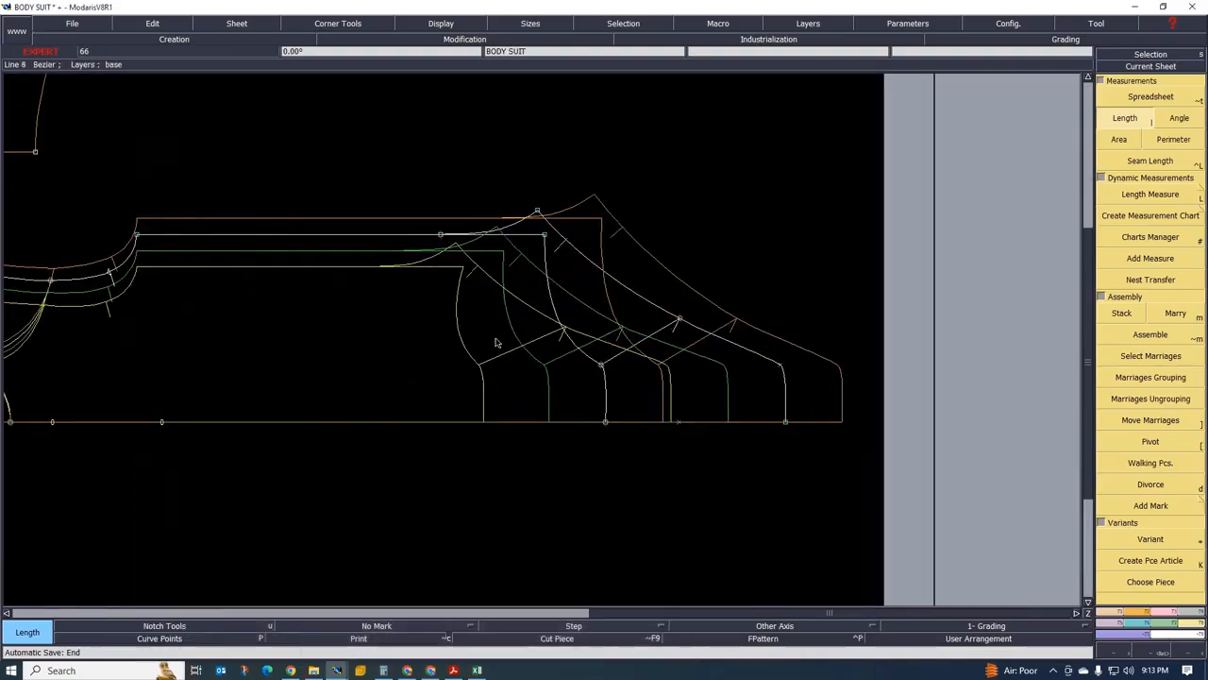
scroll(497, 335, "down", 1)
scroll(545, 371, "up", 2)
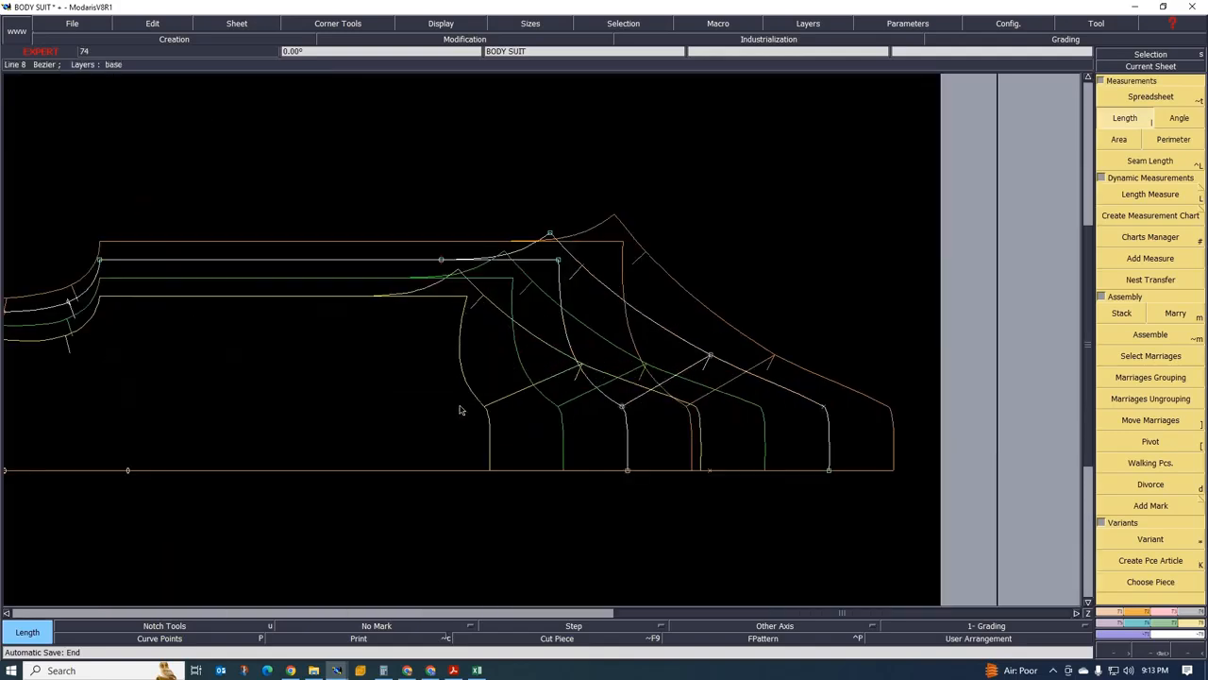
scroll(458, 337, "up", 2)
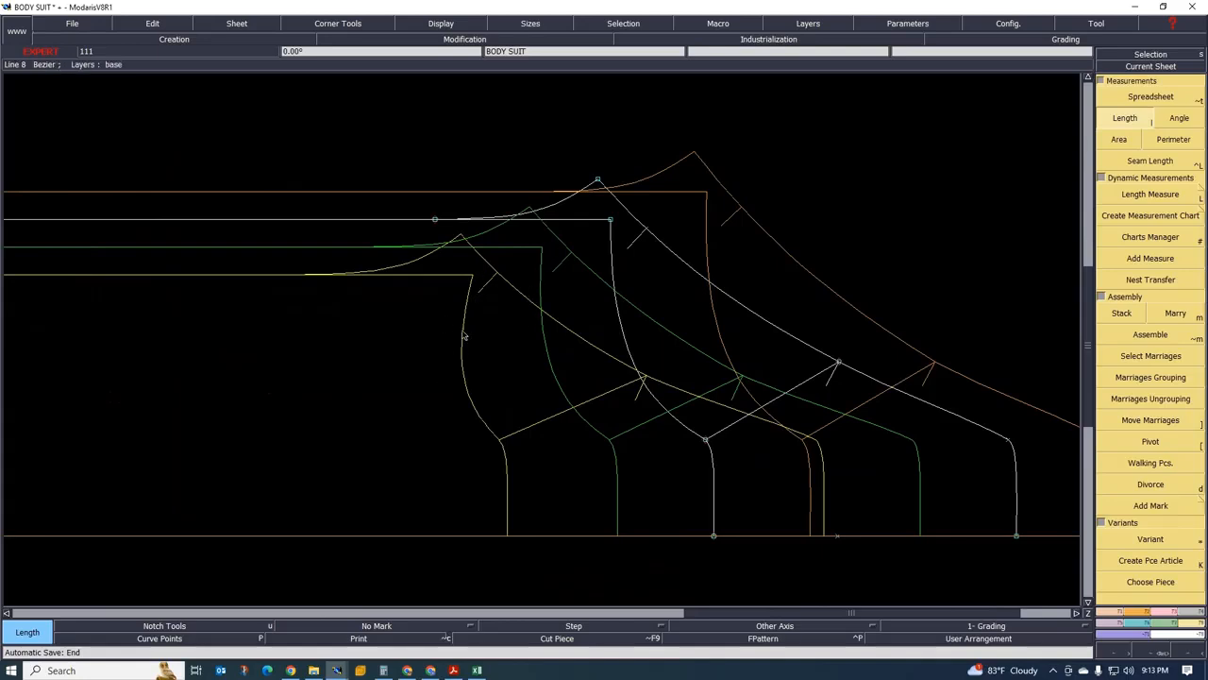
scroll(602, 274, "down", 2)
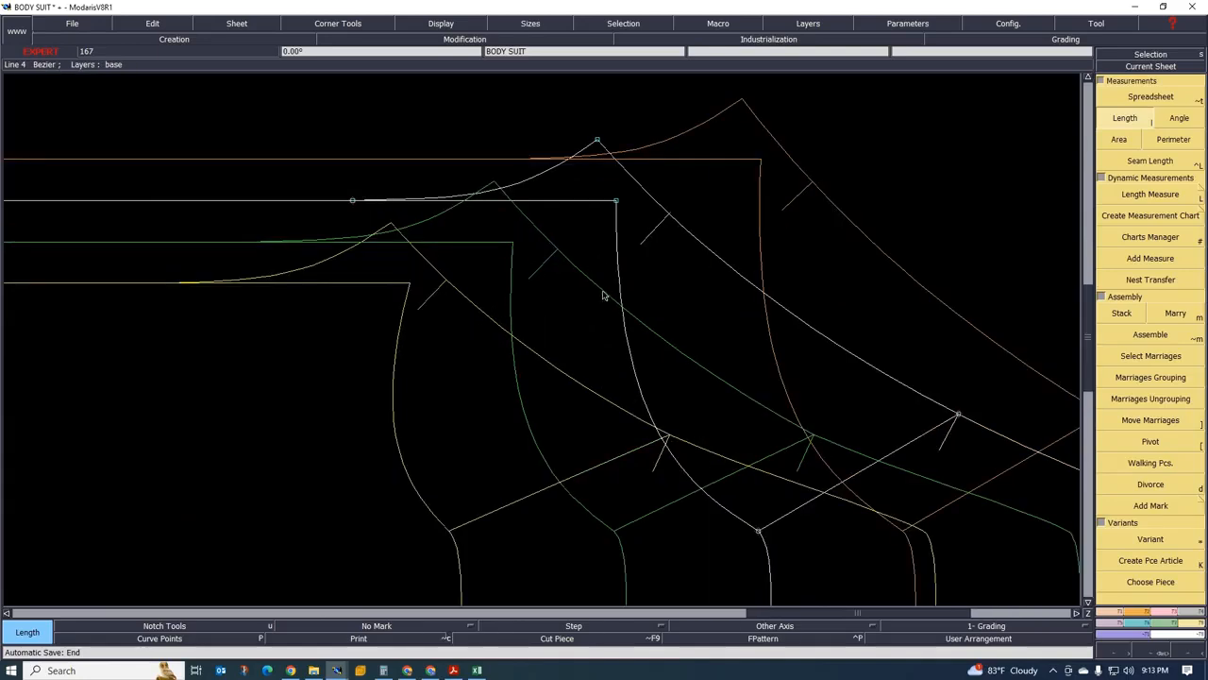
scroll(548, 311, "up", 3)
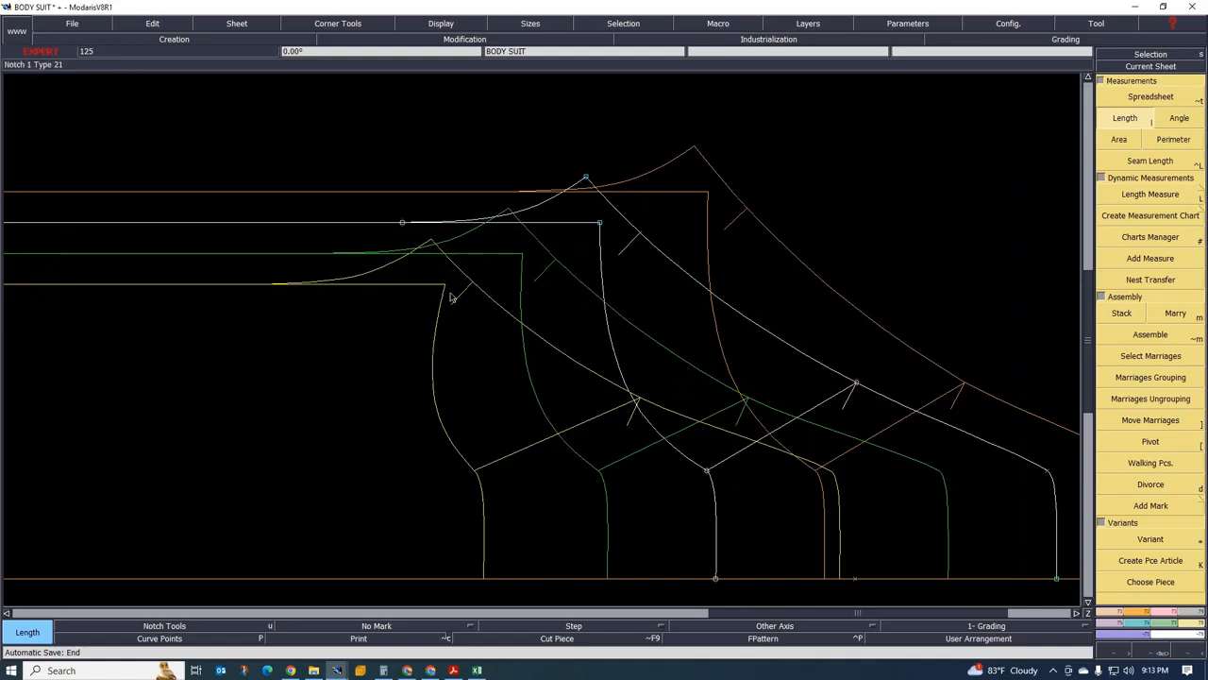
Display the Bezier handles of the curves on all nested sizes
left_click(452, 26)
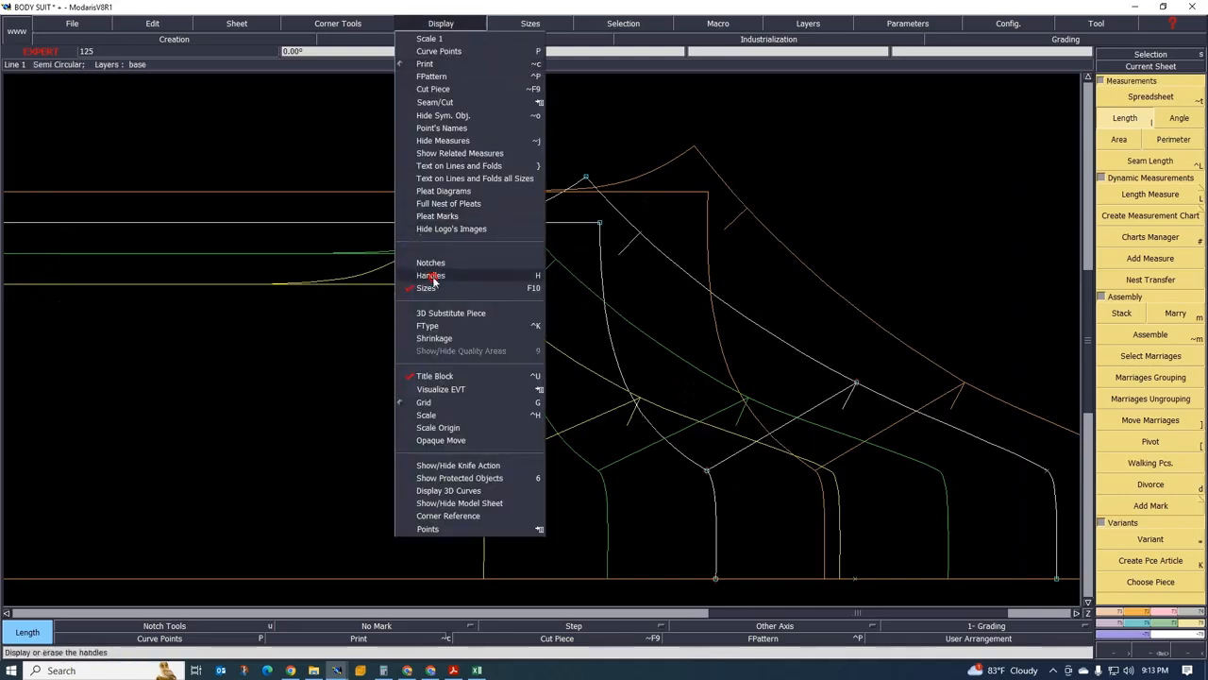
left_click(421, 353)
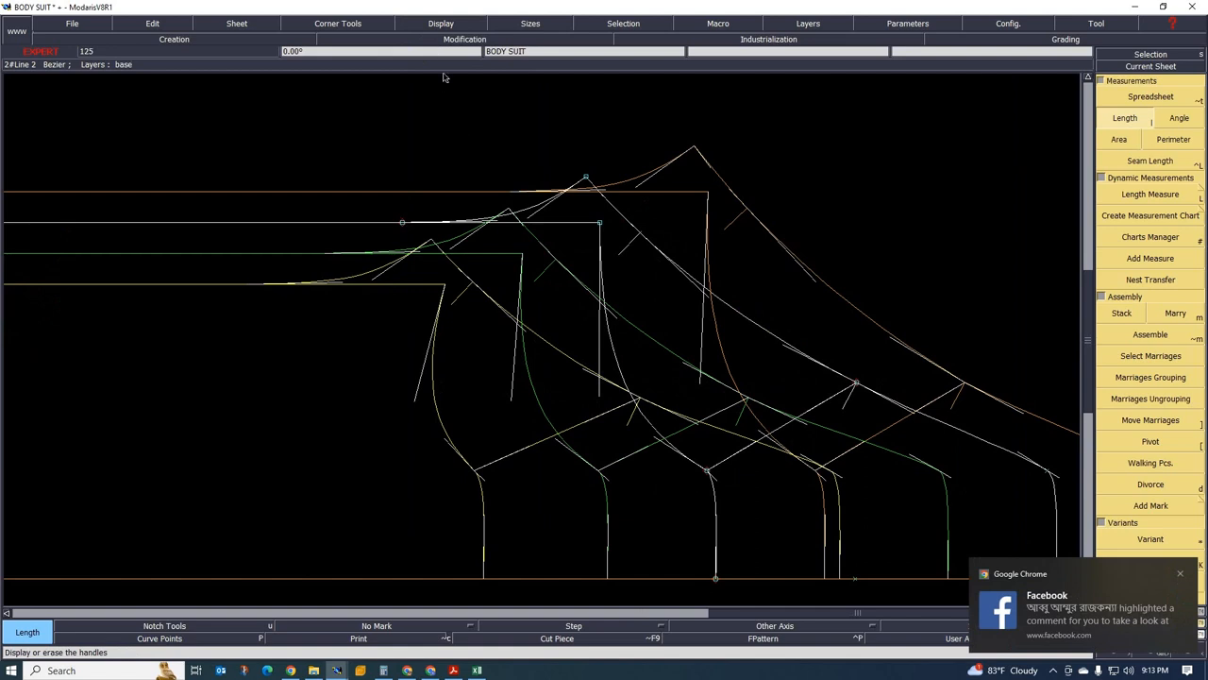
left_click(1179, 574)
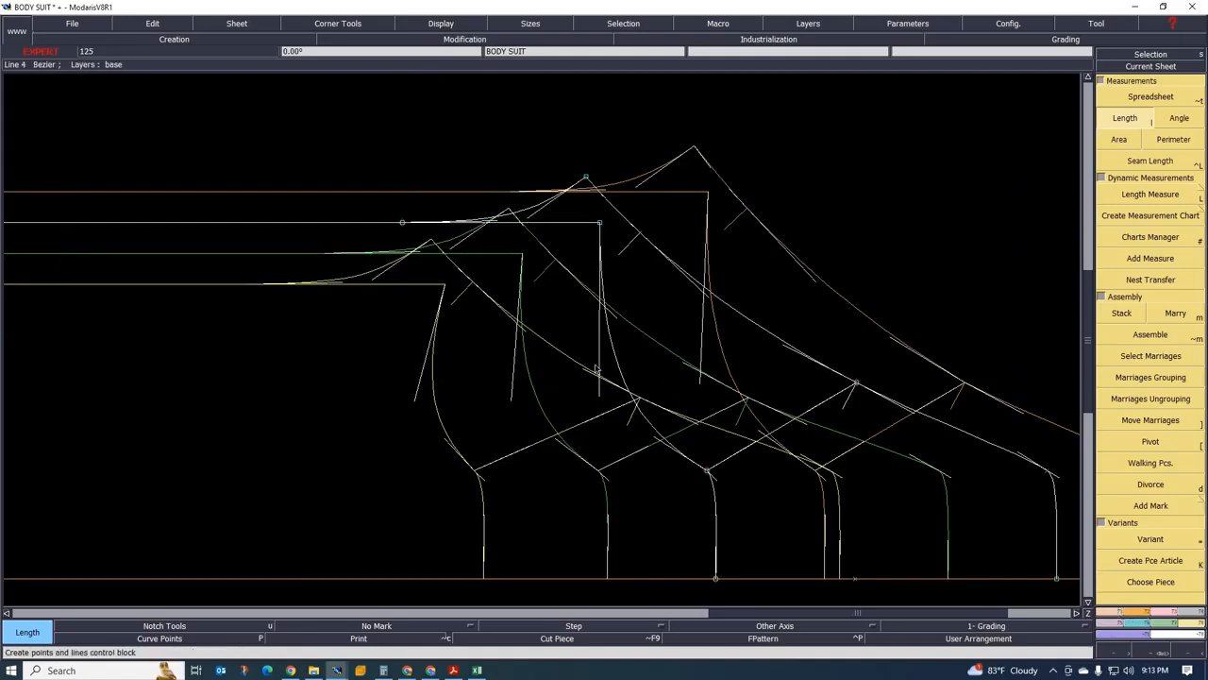
Show only the base size and place a relative point at the free end of the handle below the front side corner, point 9
key("F9")
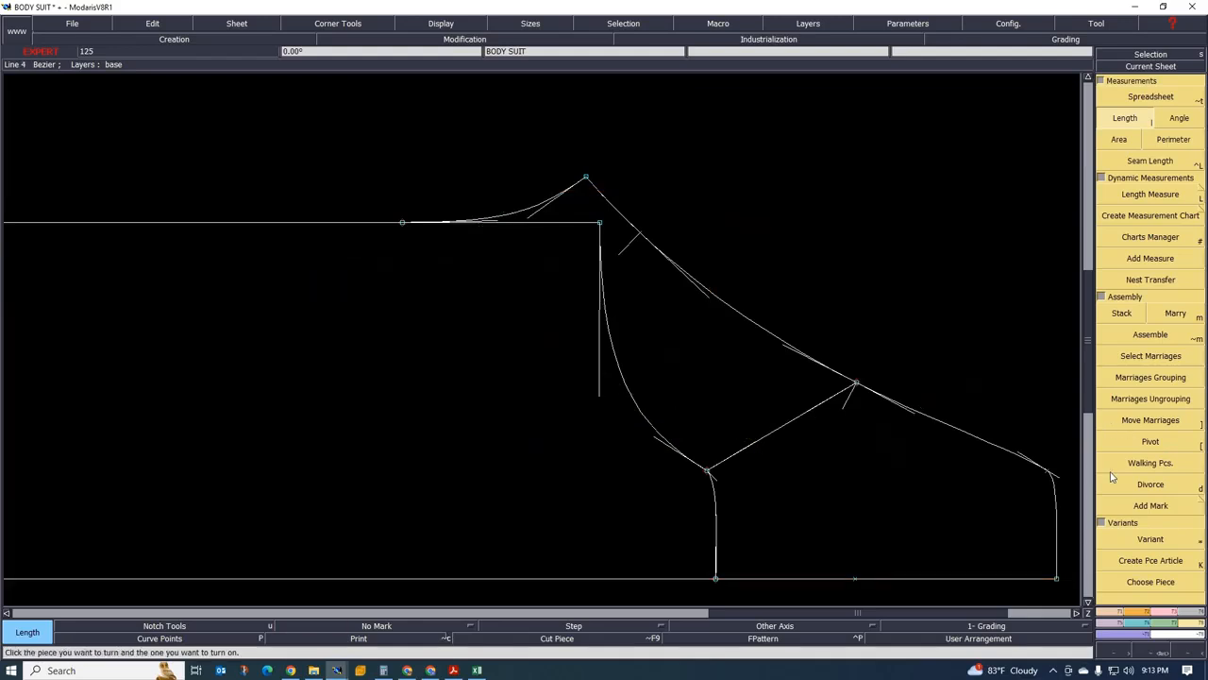
left_click(1117, 623)
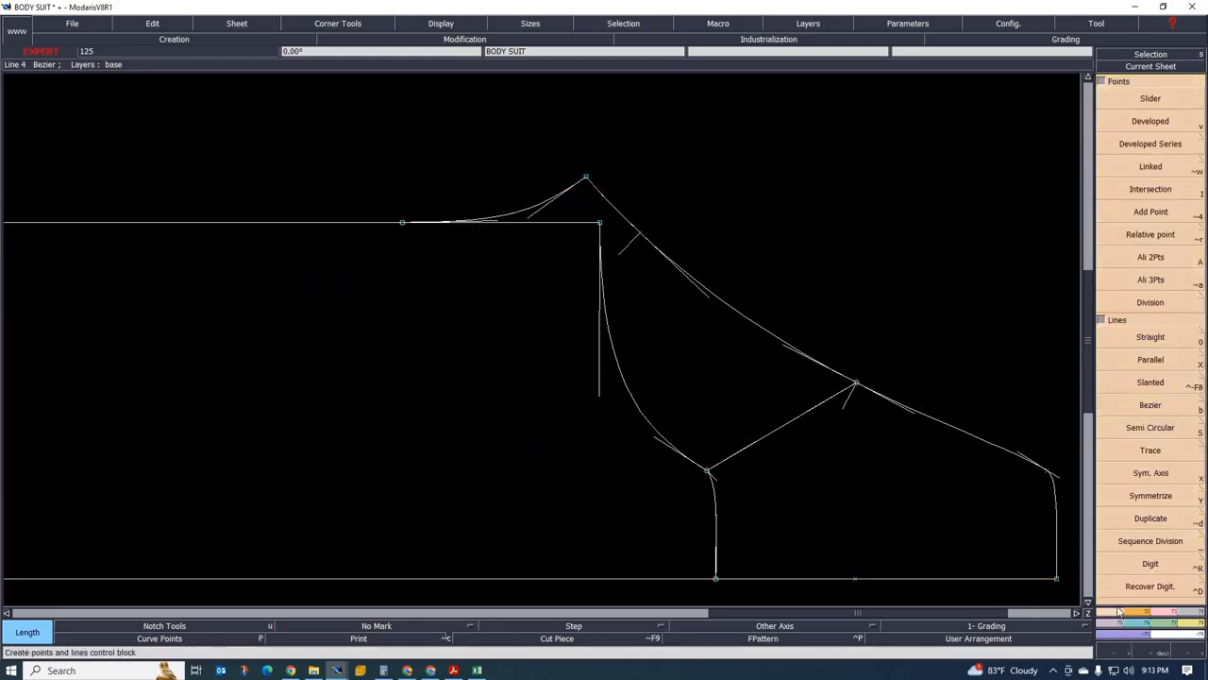
left_click(1151, 234)
left_click(585, 352)
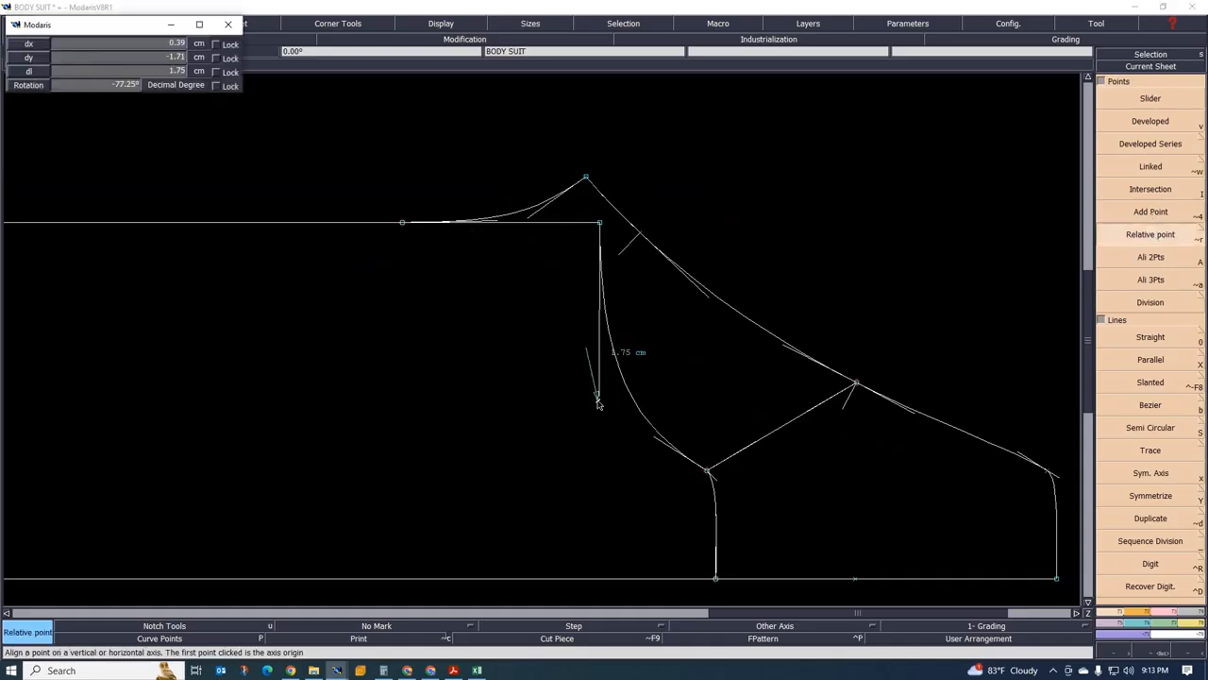
left_click(599, 398)
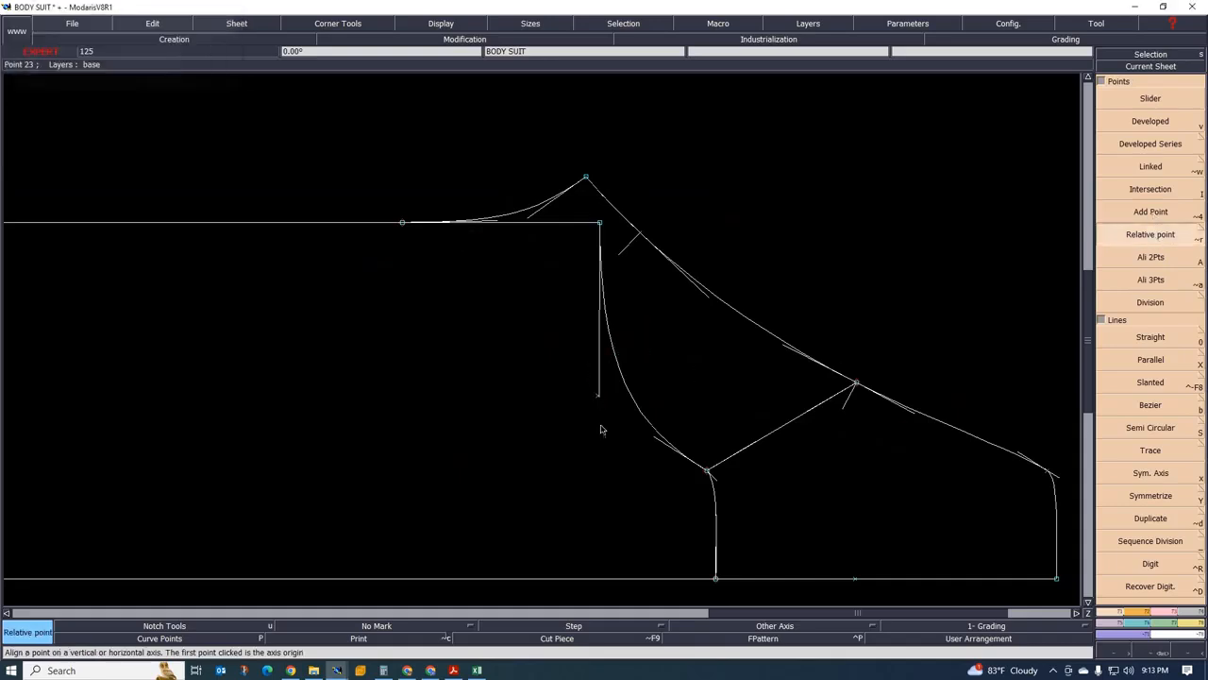
scroll(598, 406, "up", 2)
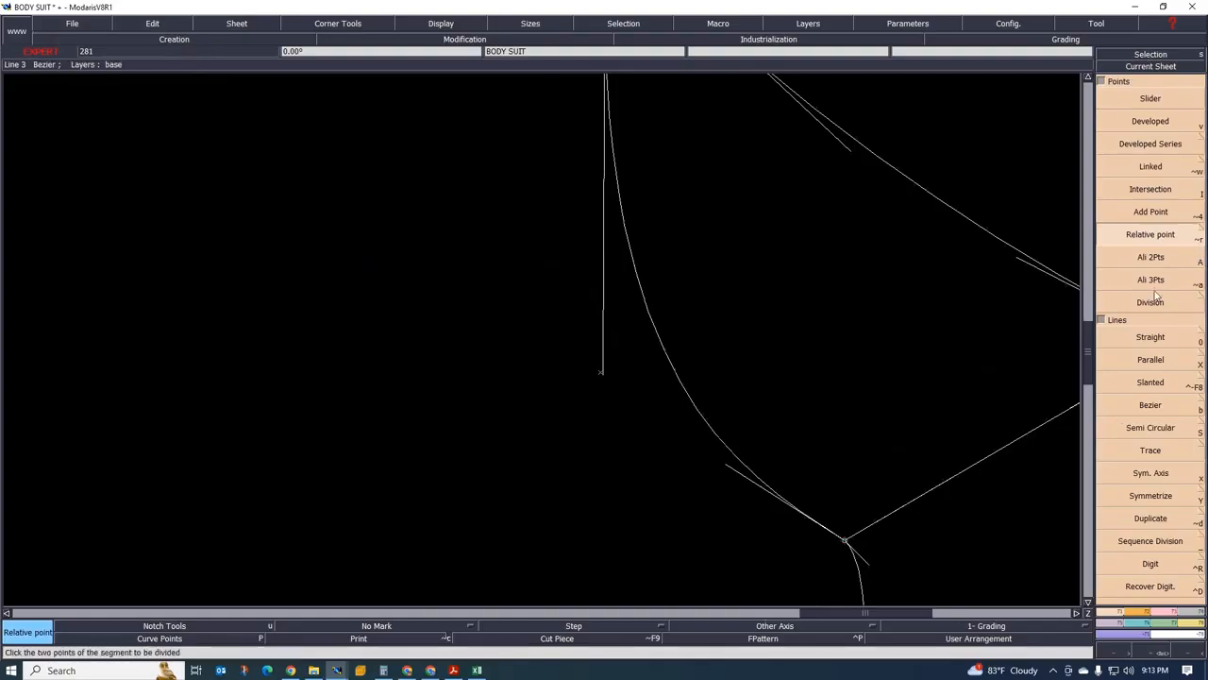
Reshape the front leg curve by snapping its upper handle onto the new relative point, and display all sizes again
left_click(1164, 611)
scroll(877, 535, "down", 2)
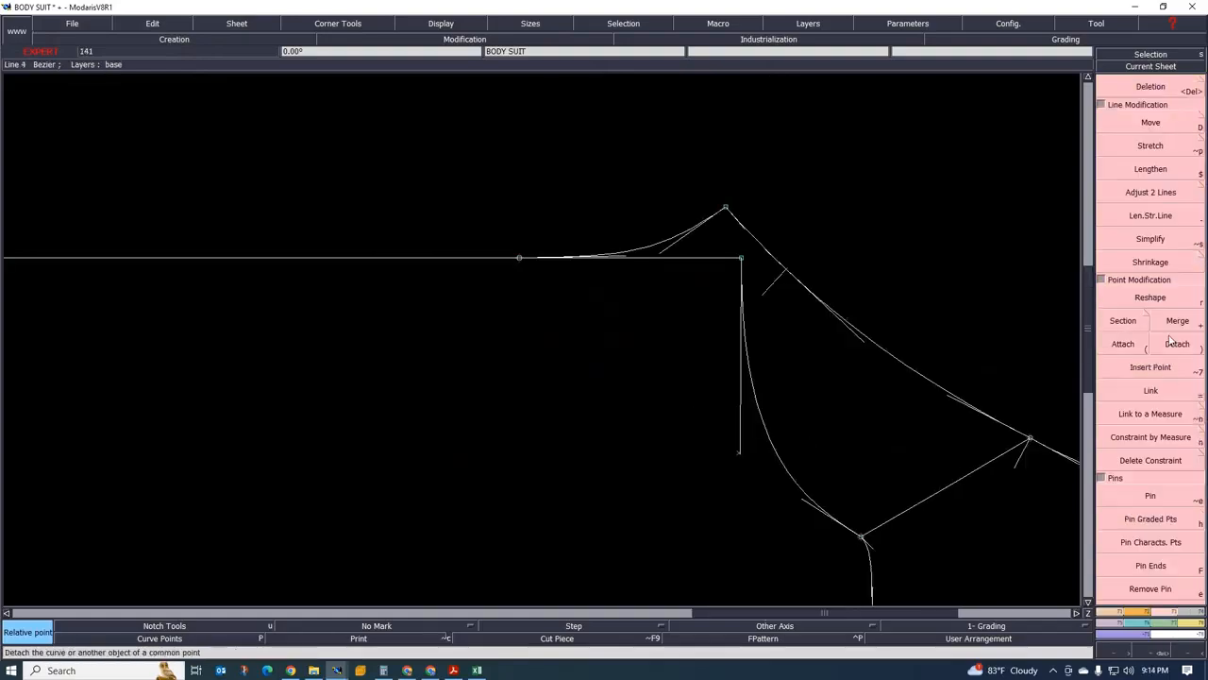
left_click(1149, 297)
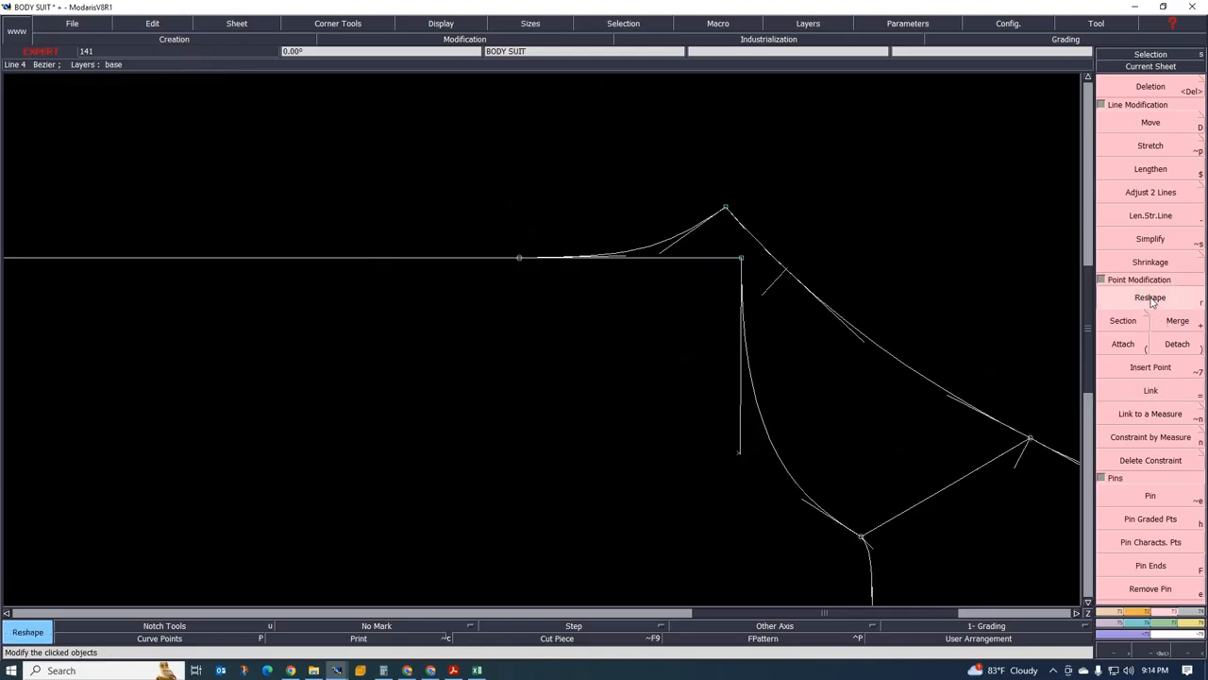
left_click(739, 452)
left_click(738, 453)
scroll(735, 466, "up", 1)
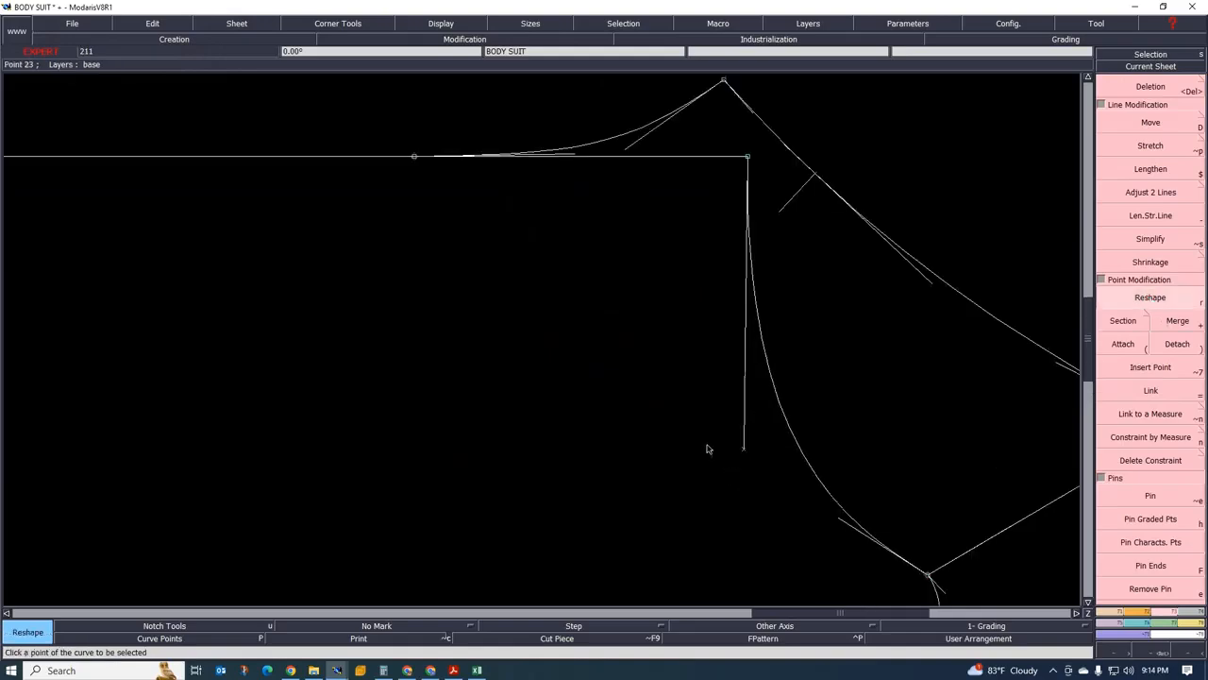
scroll(710, 450, "down", 1)
scroll(739, 457, "up", 1)
key("space")
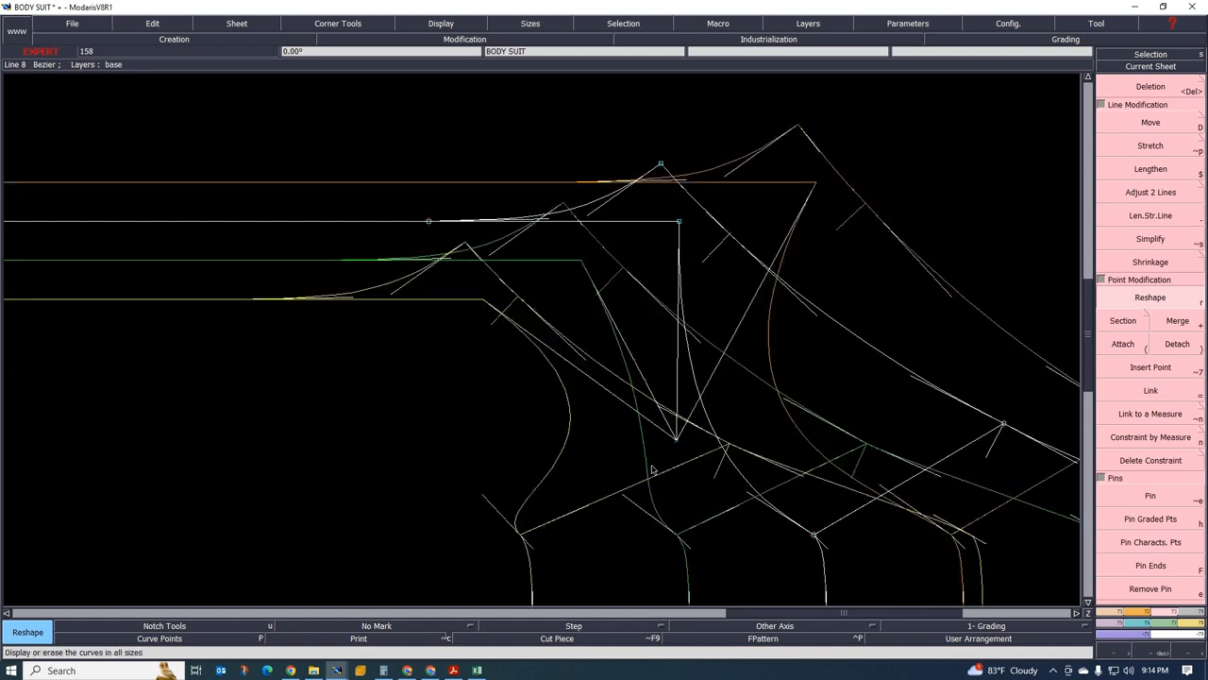
Equate the grading of point 9 onto the relative point at the end of the front leg curve's handle
scroll(678, 443, "down", 1)
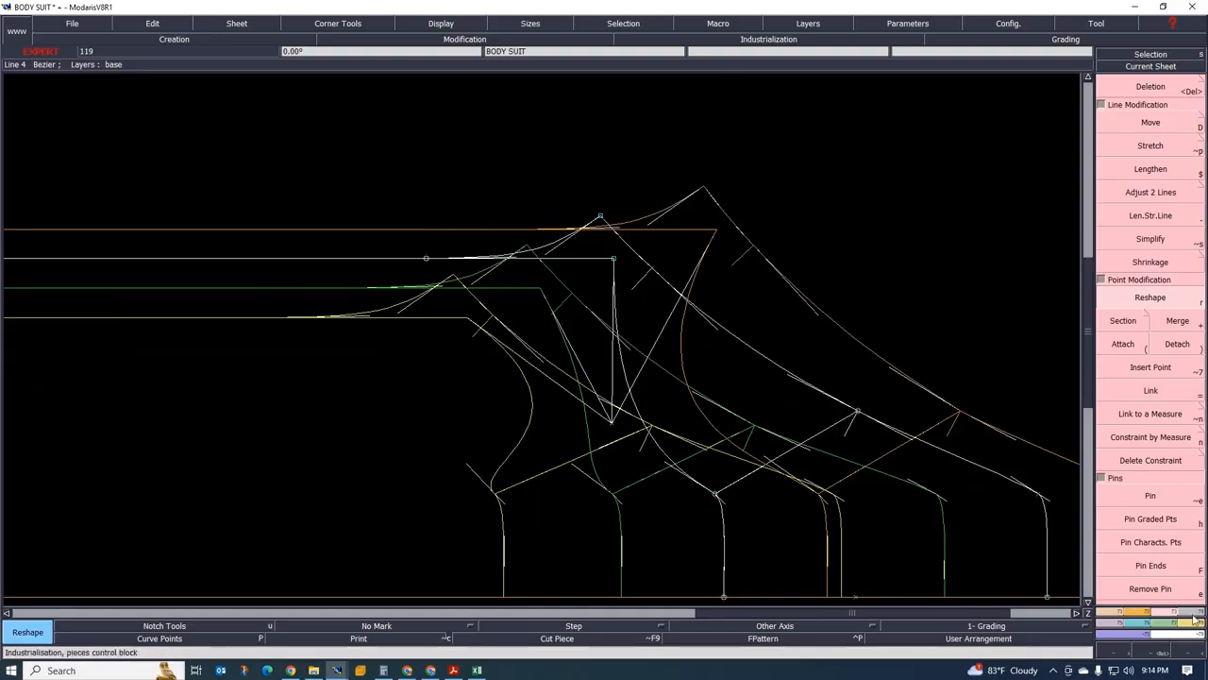
left_click(1142, 624)
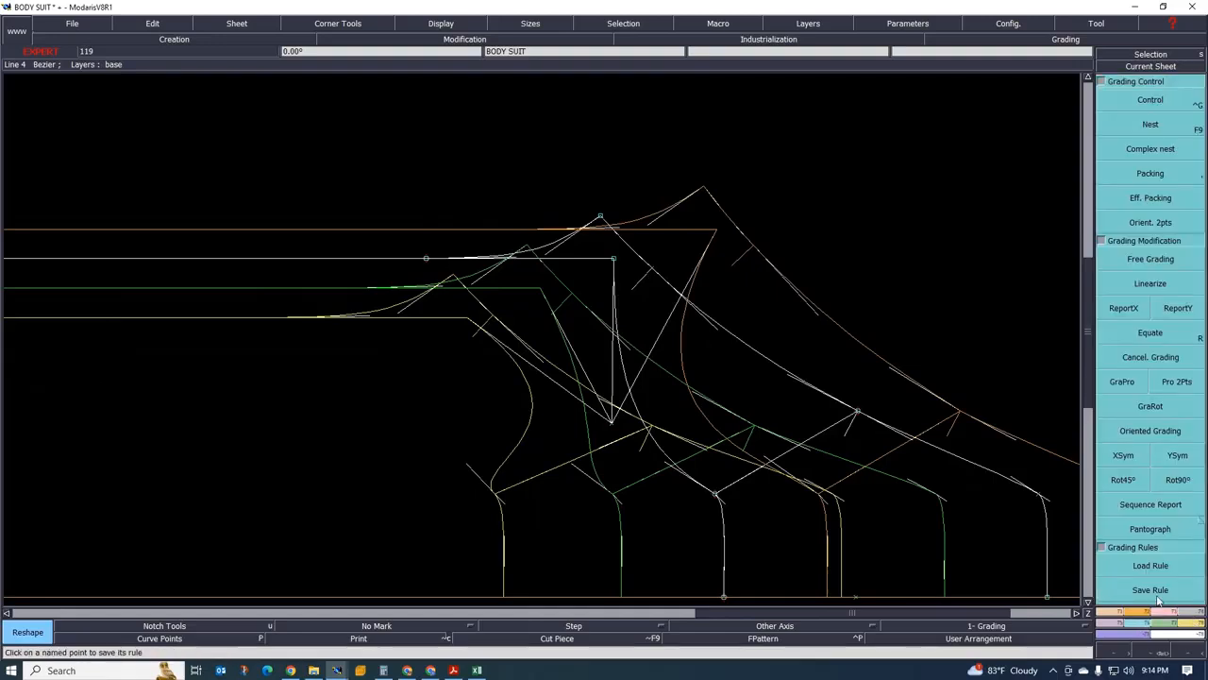
left_click(1150, 333)
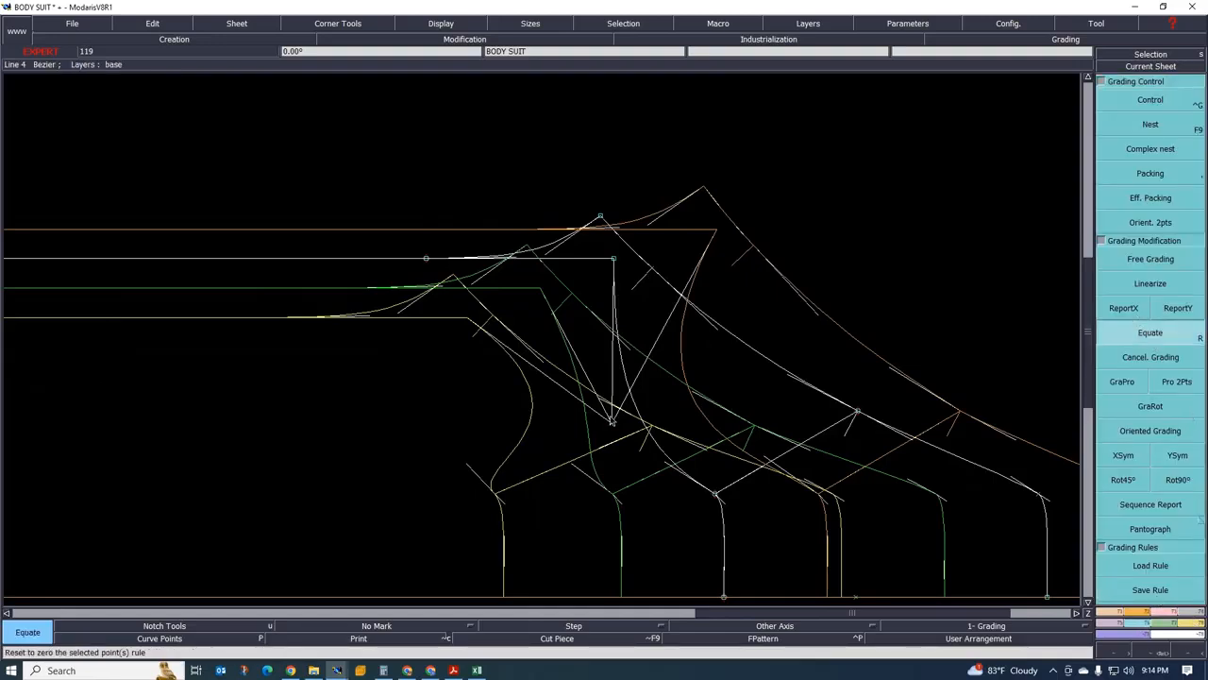
left_click(614, 259)
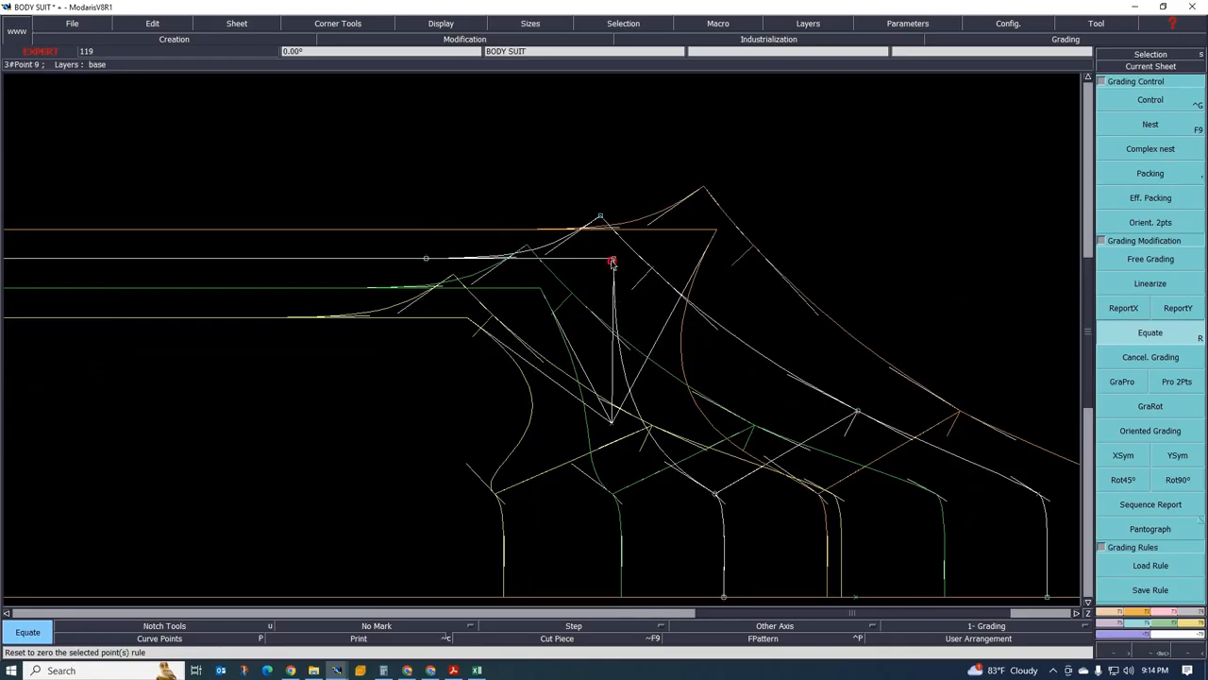
left_click(613, 426)
scroll(607, 363, "down", 1)
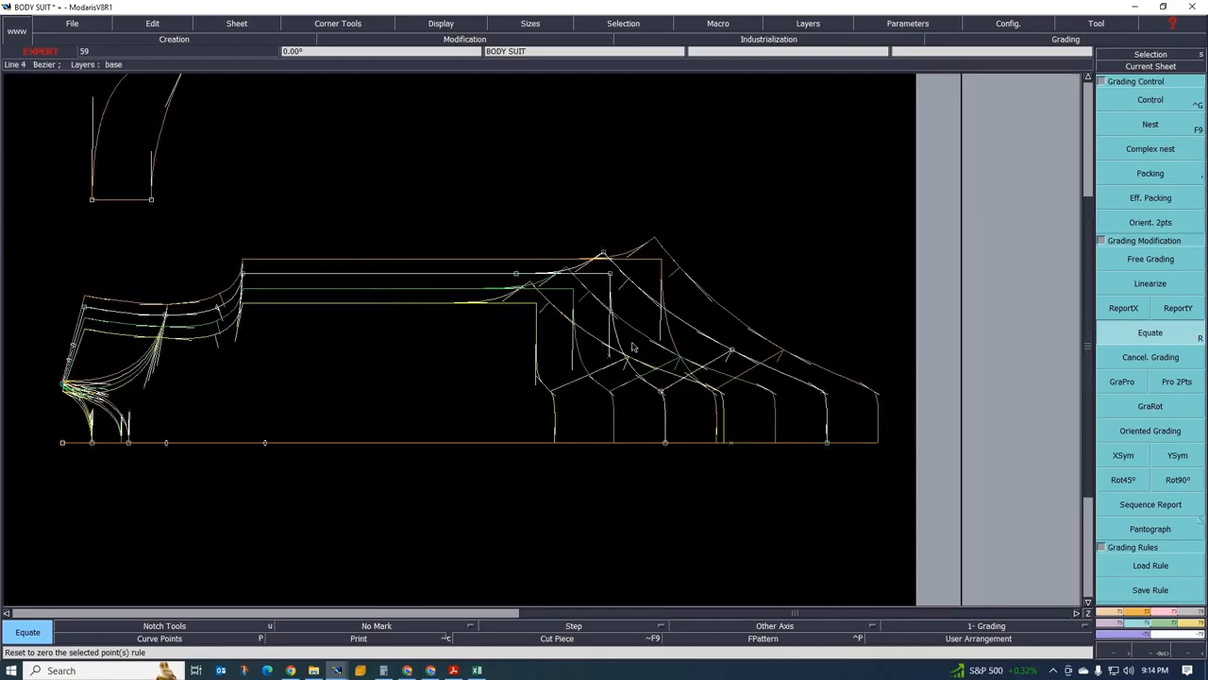
scroll(632, 350, "up", 1)
scroll(489, 379, "up", 1)
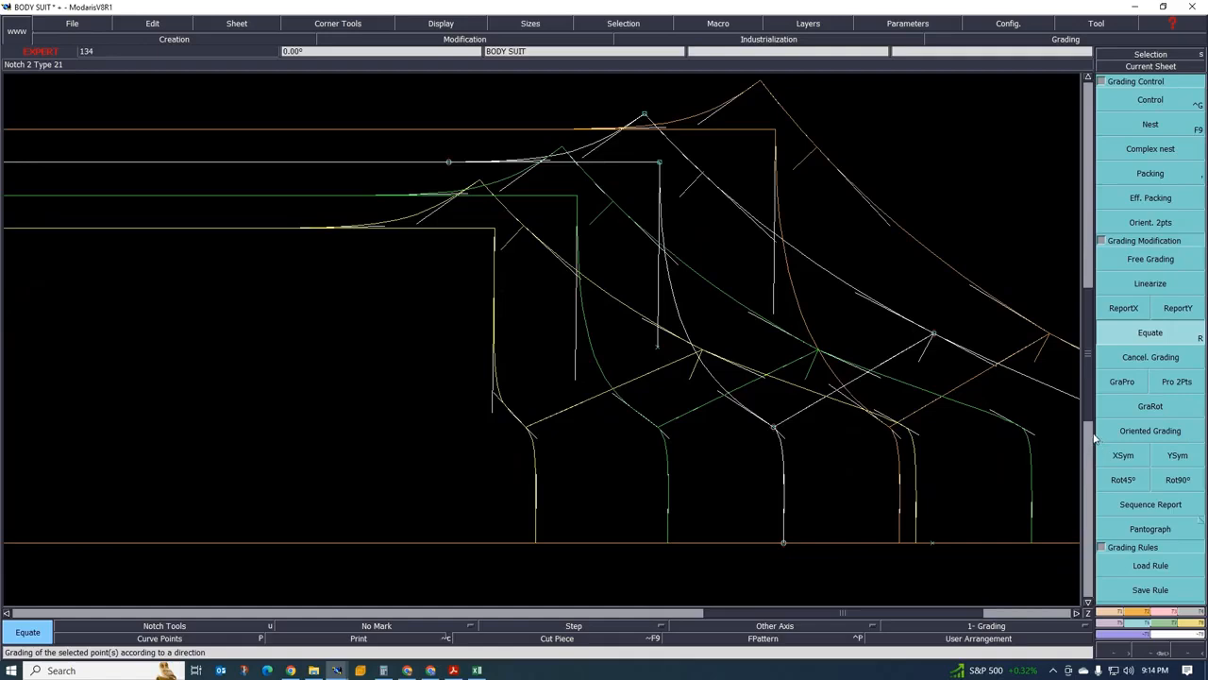
Regrade the handle point freehand to about dx -5.16, dy 1.53 for 50/56; -2.66, 1.11 for 62/68; and 3.35, 0.35 for 86/92
key("ctrl+g")
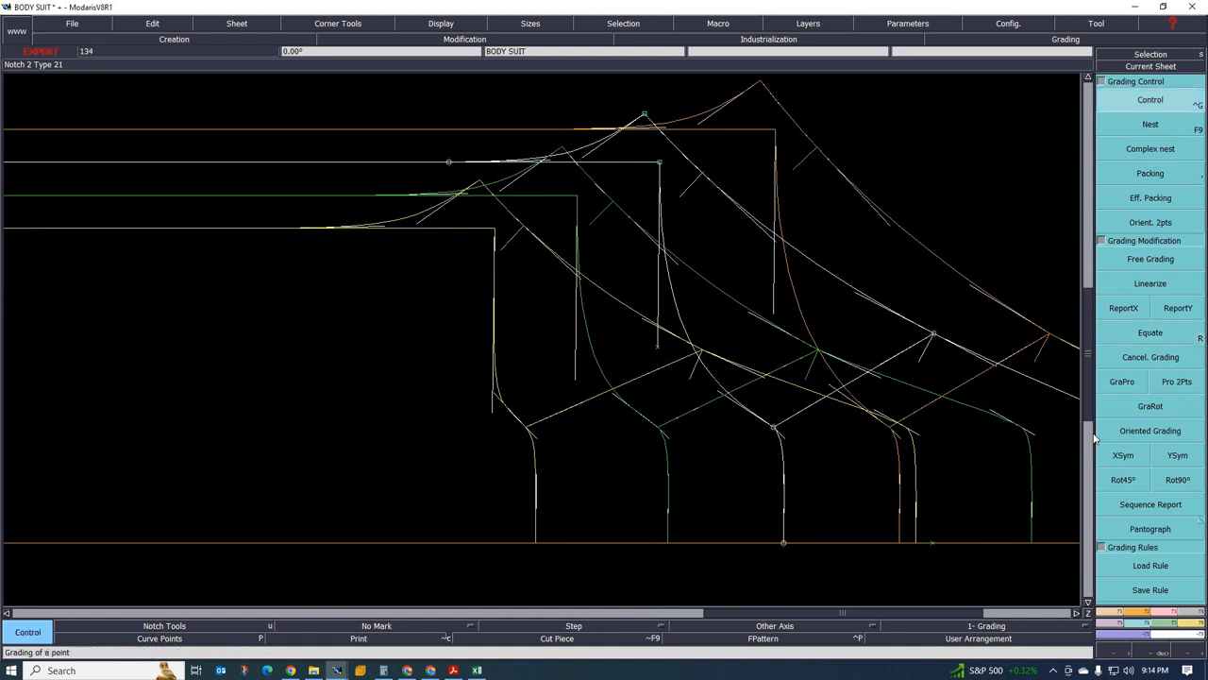
left_click(658, 351)
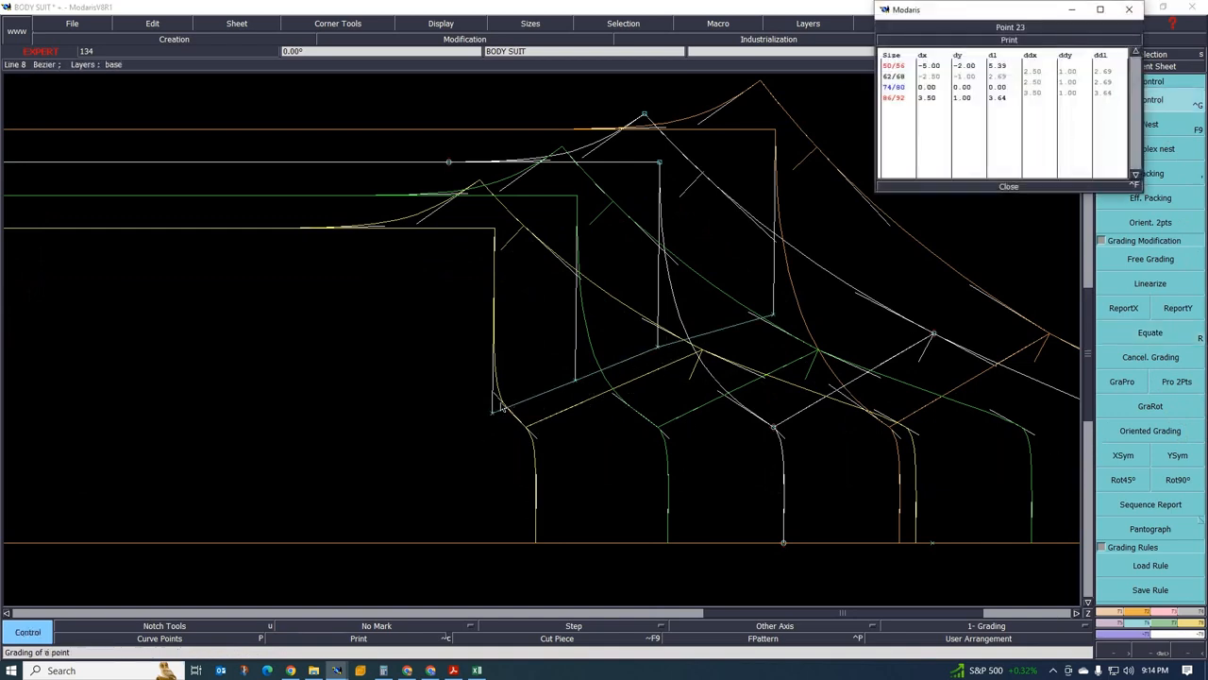
left_click_drag(493, 416, 569, 308)
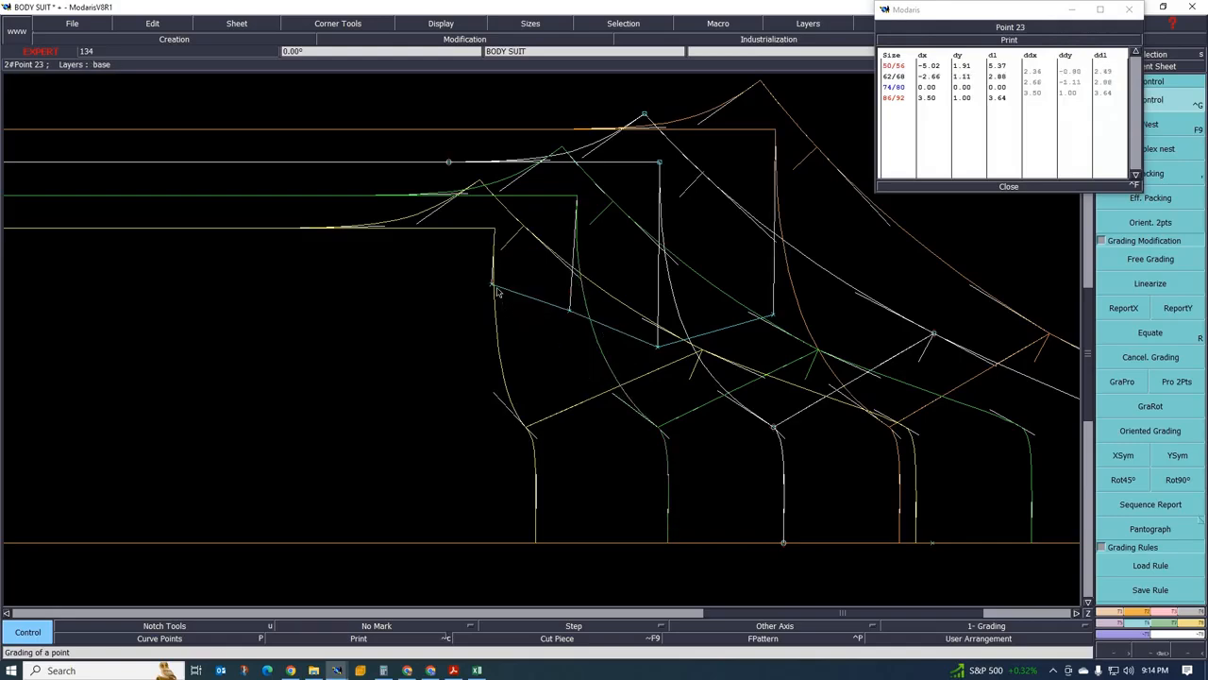
left_click_drag(493, 285, 488, 300)
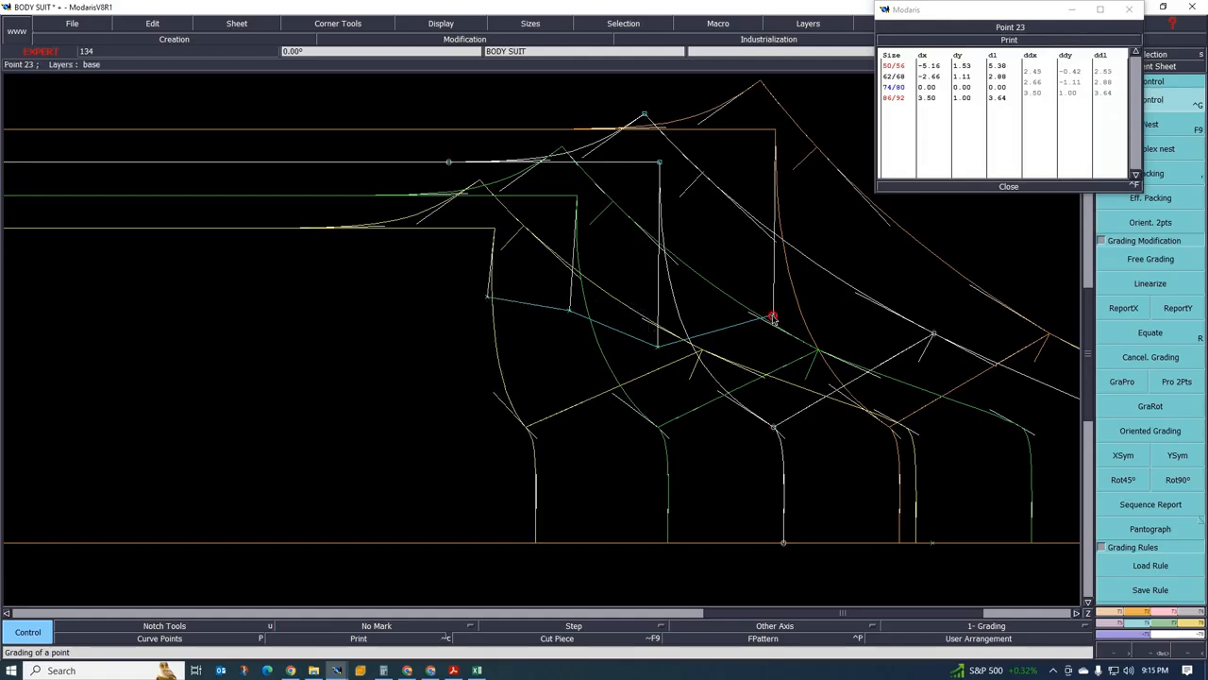
left_click_drag(772, 319, 768, 337)
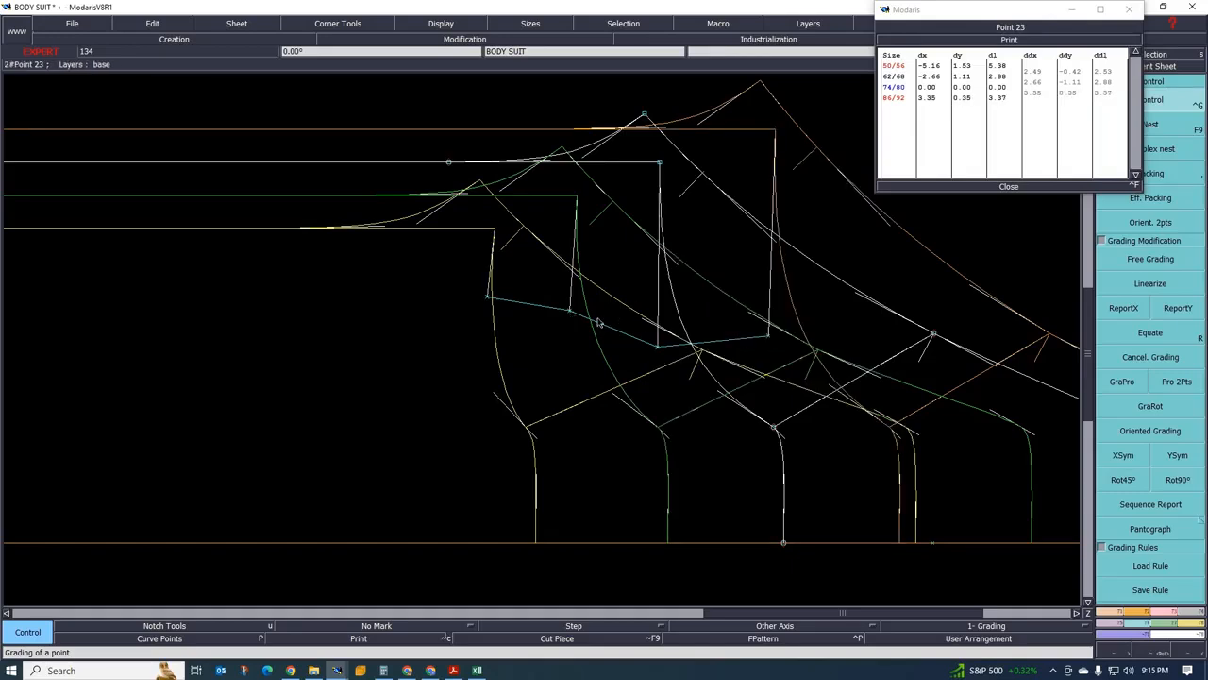
scroll(567, 352, "down", 1)
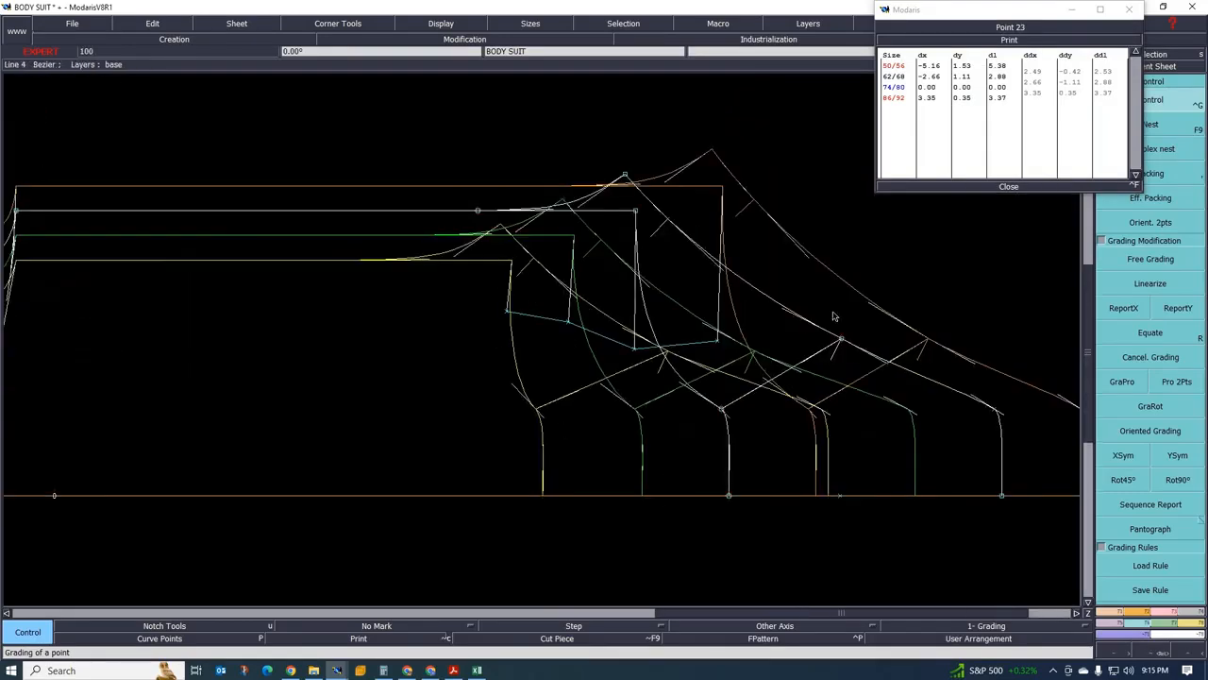
left_click(1009, 186)
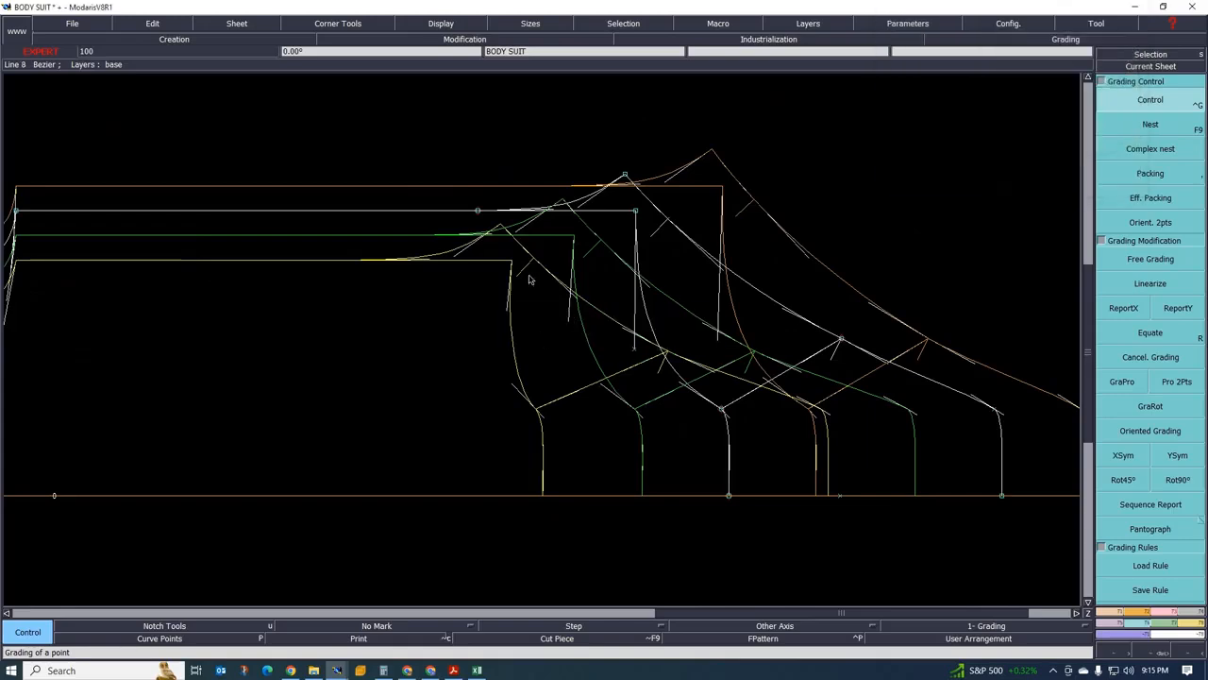
Hide the curve handles and check the smoothed front leg curves on the whole nested body suit
left_click(431, 24)
left_click(430, 286)
scroll(568, 271, "down", 2)
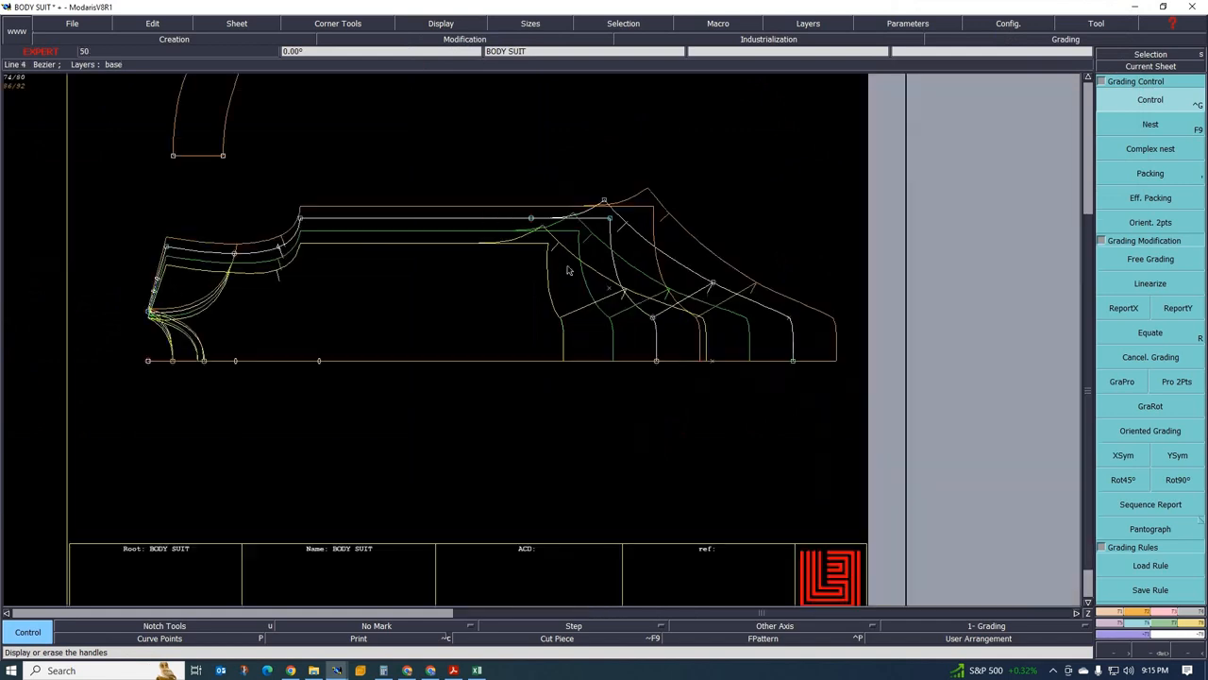
Bring up the measurement chart and remeasure the front leg curve from point 9 to 18 and the adjoining slanted line
scroll(569, 270, "up", 1)
scroll(595, 277, "down", 2)
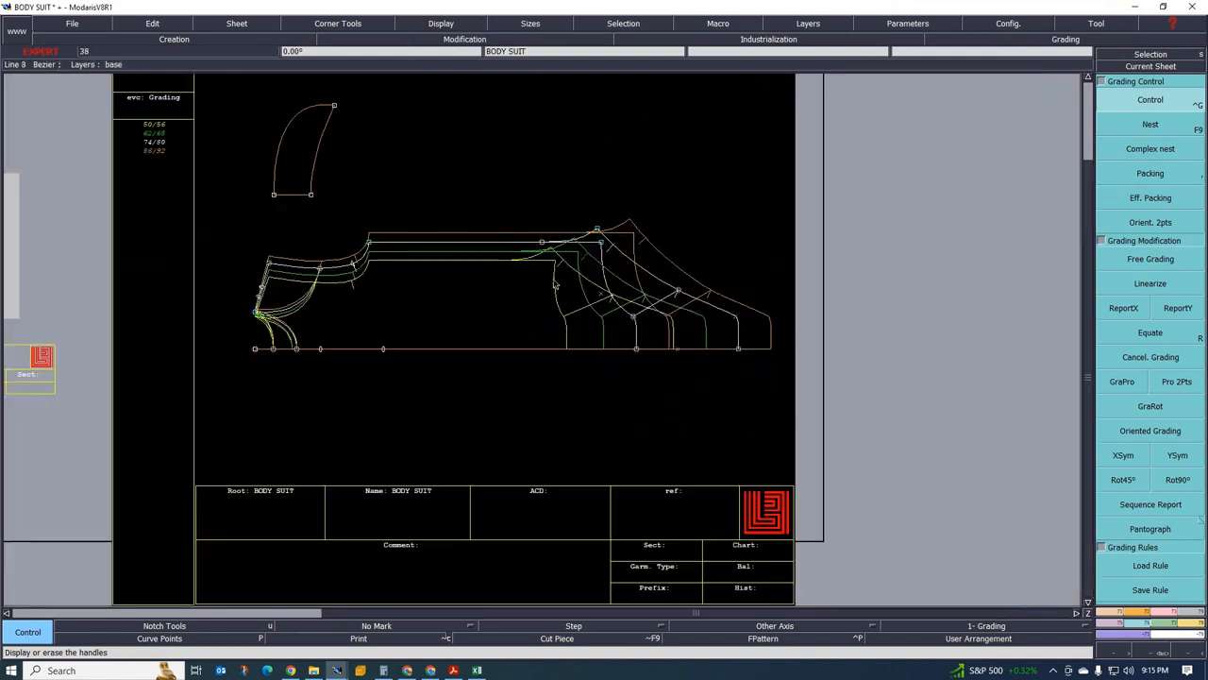
scroll(542, 282, "up", 1)
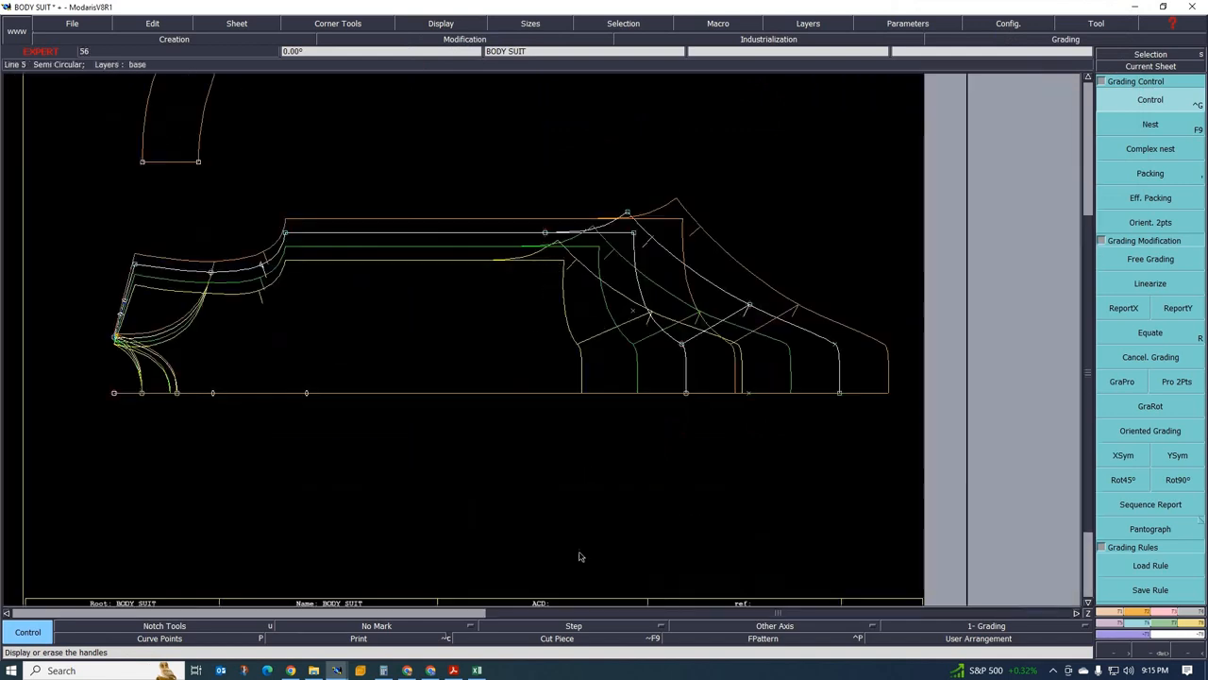
scroll(670, 316, "up", 1)
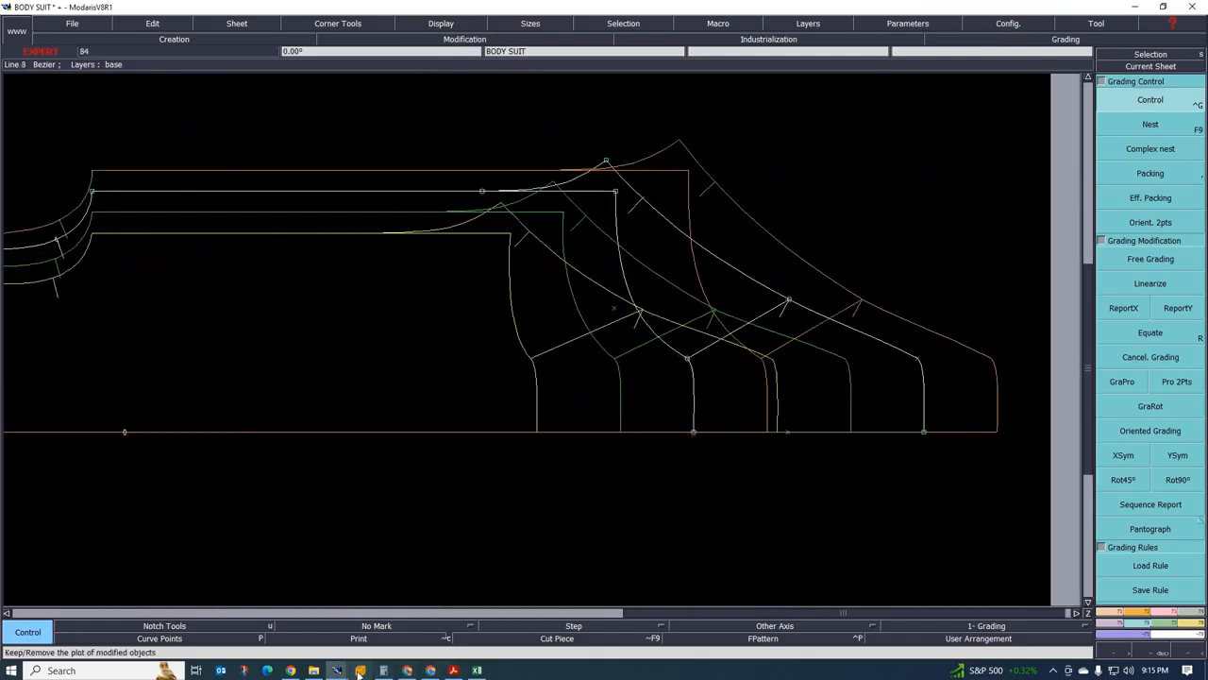
mouse_move(337, 670)
left_click(382, 649)
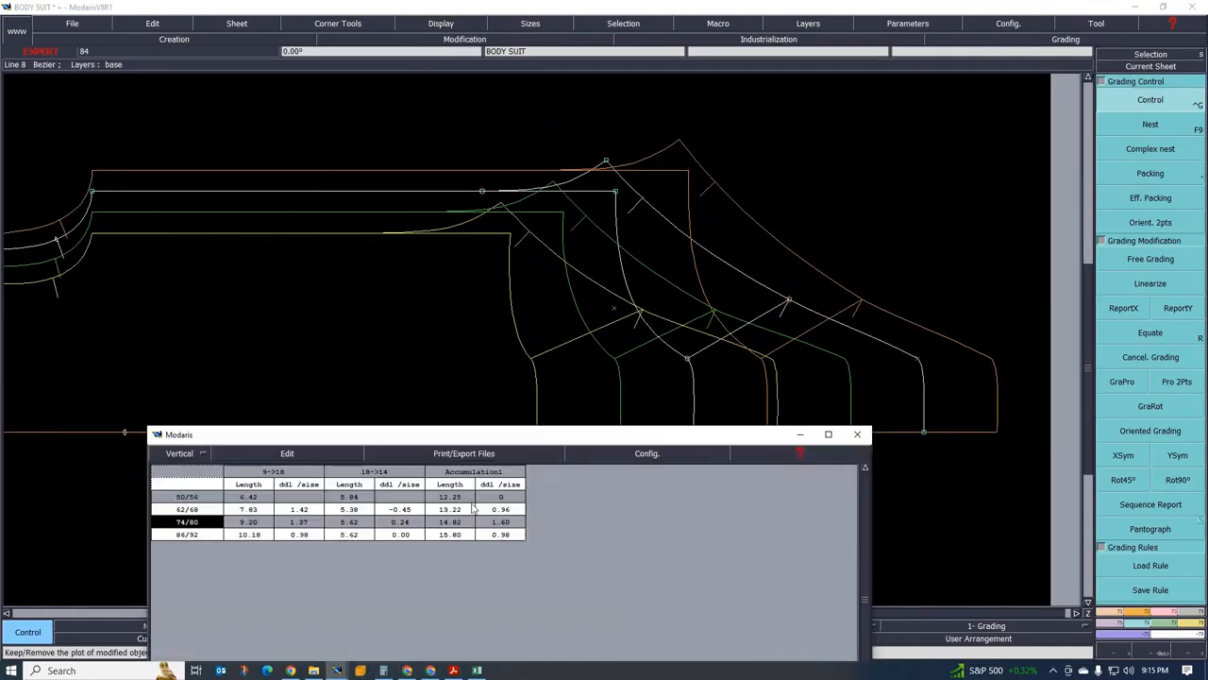
left_click(1192, 625)
left_click(1192, 625)
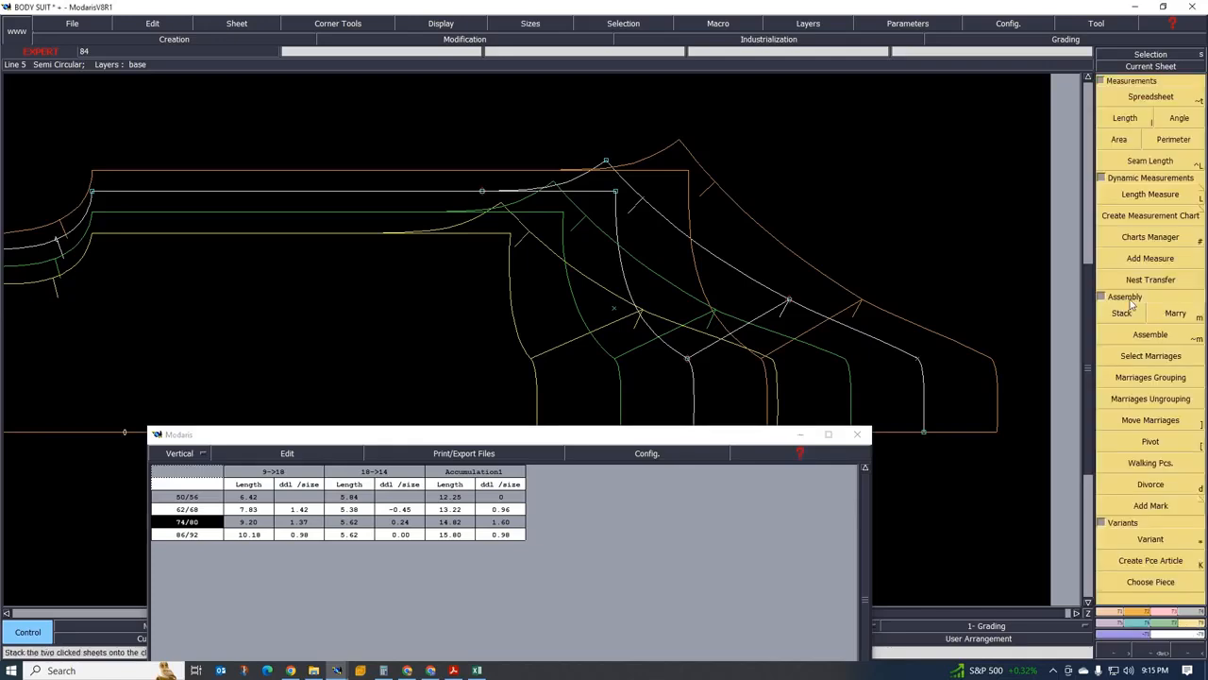
left_click(1124, 117)
left_click(615, 191)
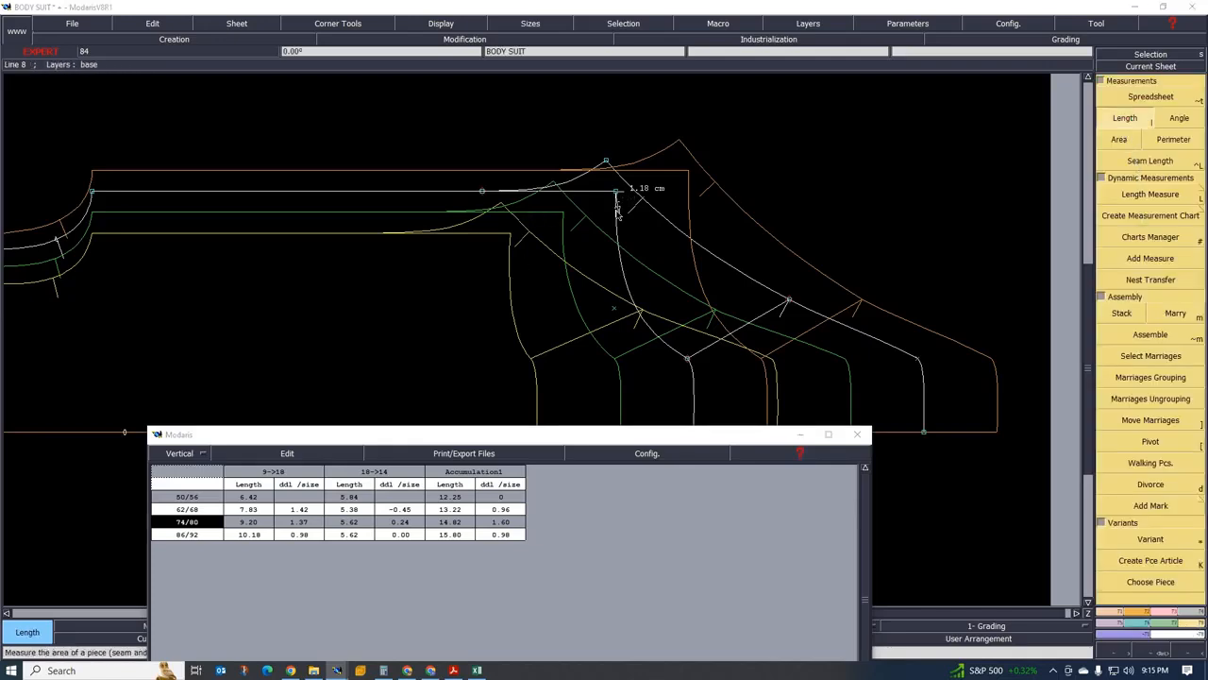
left_click(686, 356)
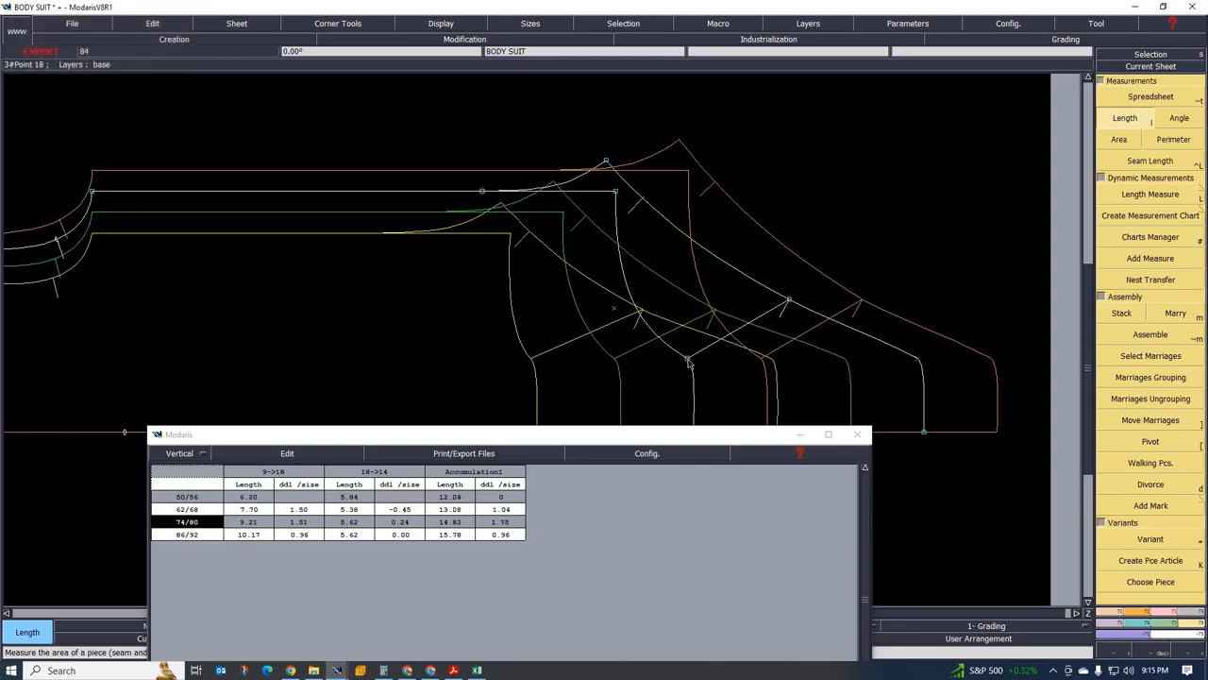
left_click(789, 300)
Examine the nested leg area against the measurement chart, put the chart away and inspect the ungraded sleeve piece
scroll(595, 278, "down", 1)
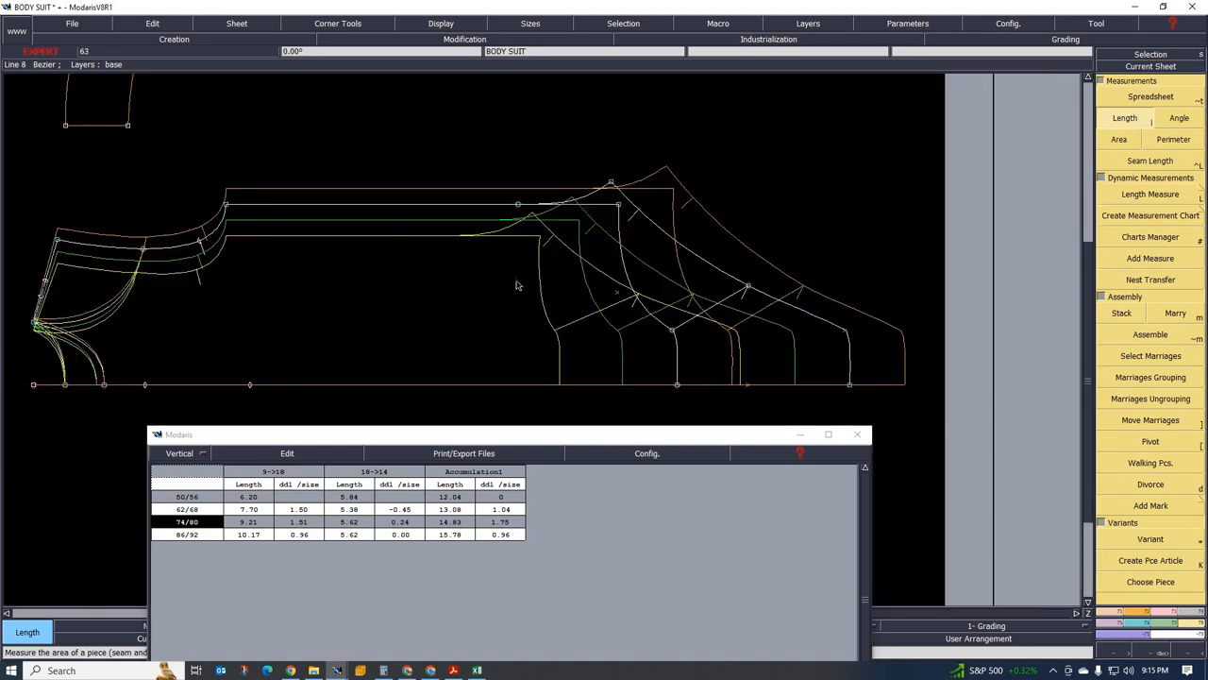
scroll(552, 361, "up", 1)
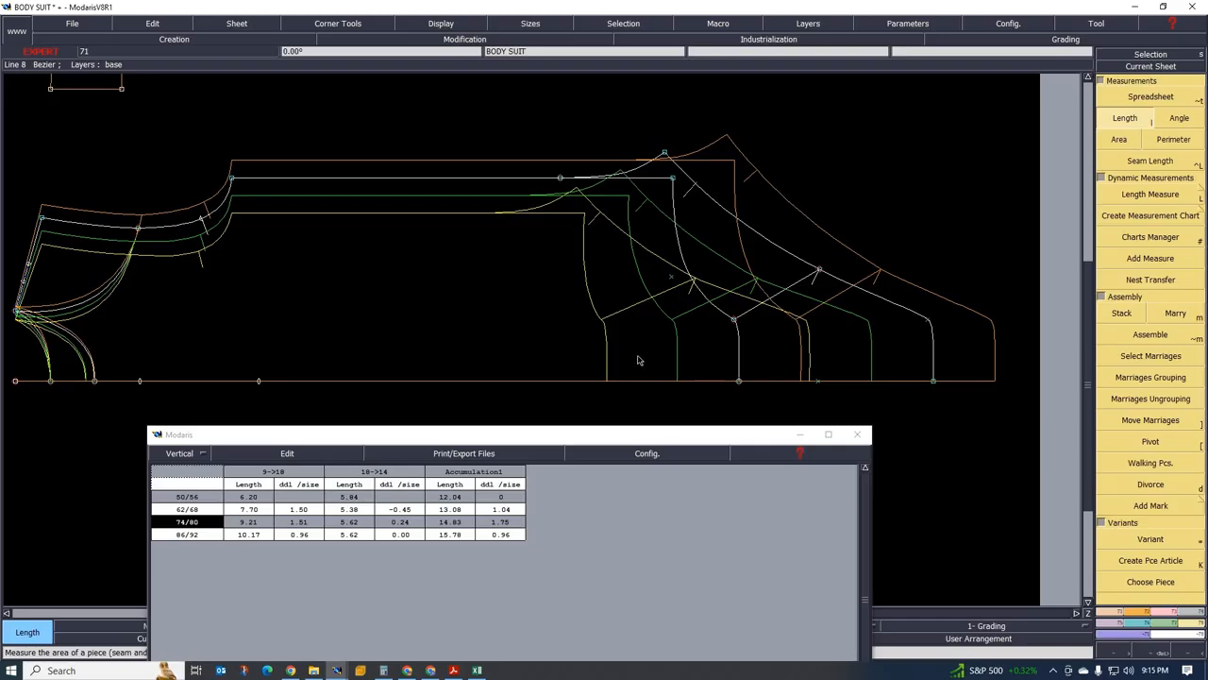
scroll(628, 352, "up", 1)
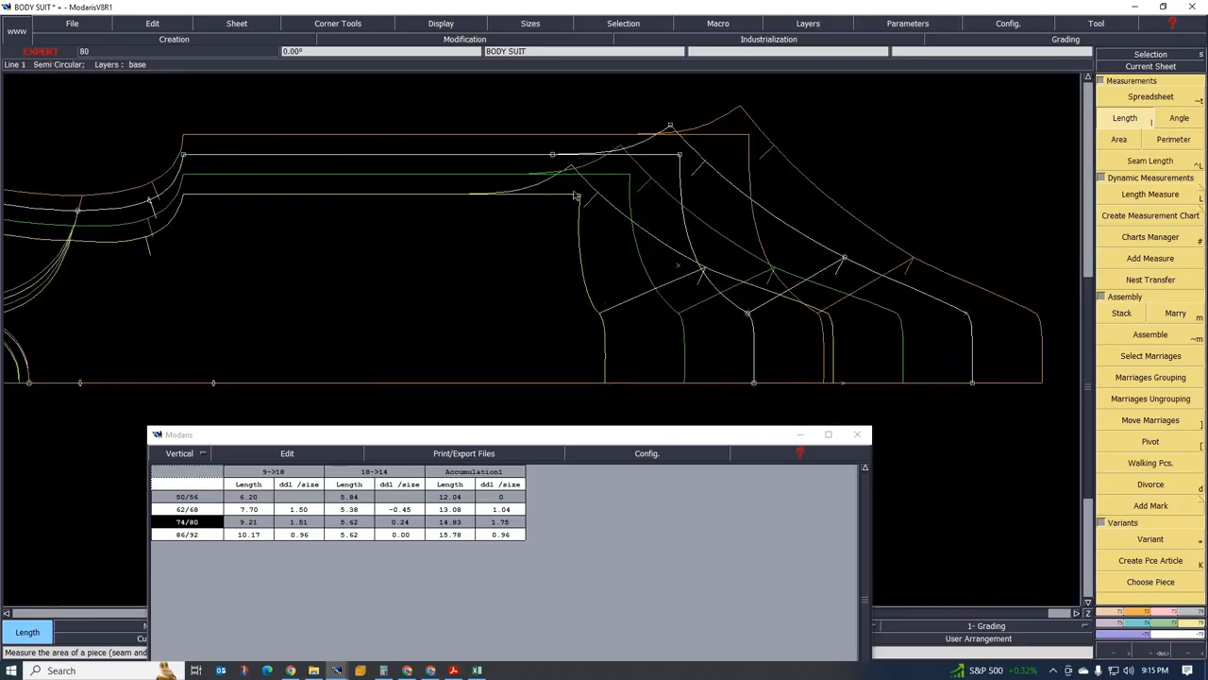
left_click(800, 434)
scroll(525, 290, "down", 10)
scroll(490, 220, "up", 1)
scroll(472, 223, "down", 2)
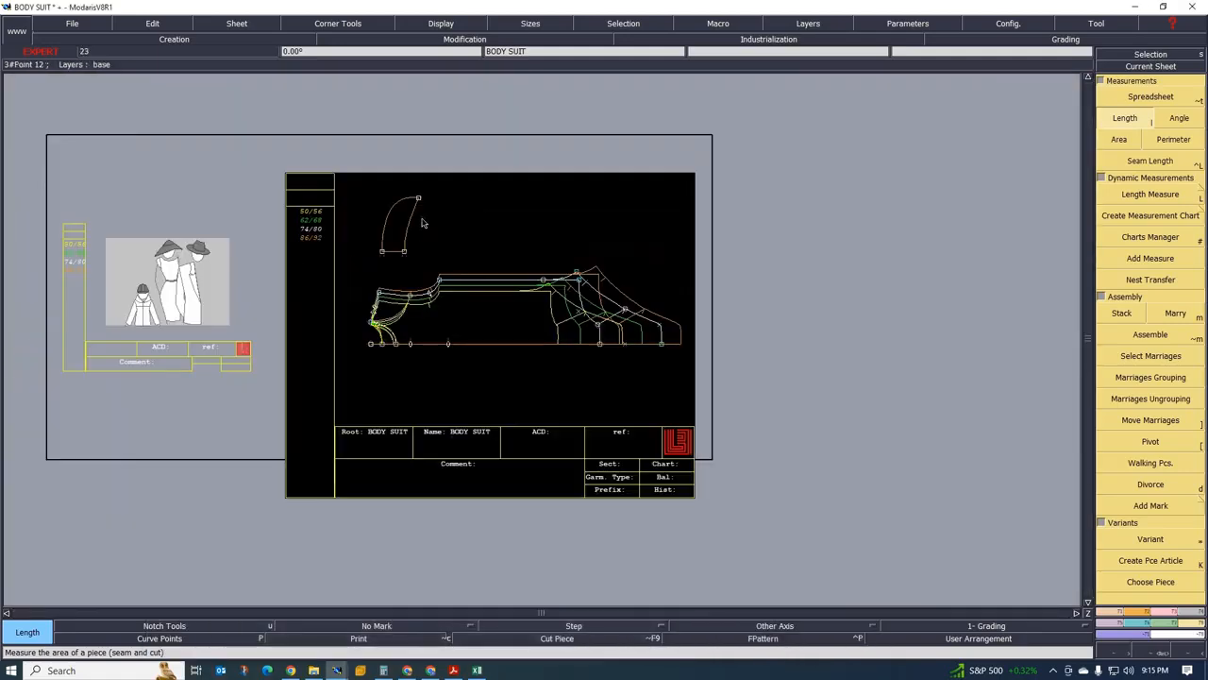
scroll(423, 221, "up", 1)
scroll(369, 345, "up", 1)
scroll(403, 279, "down", 1)
scroll(389, 204, "up", 2)
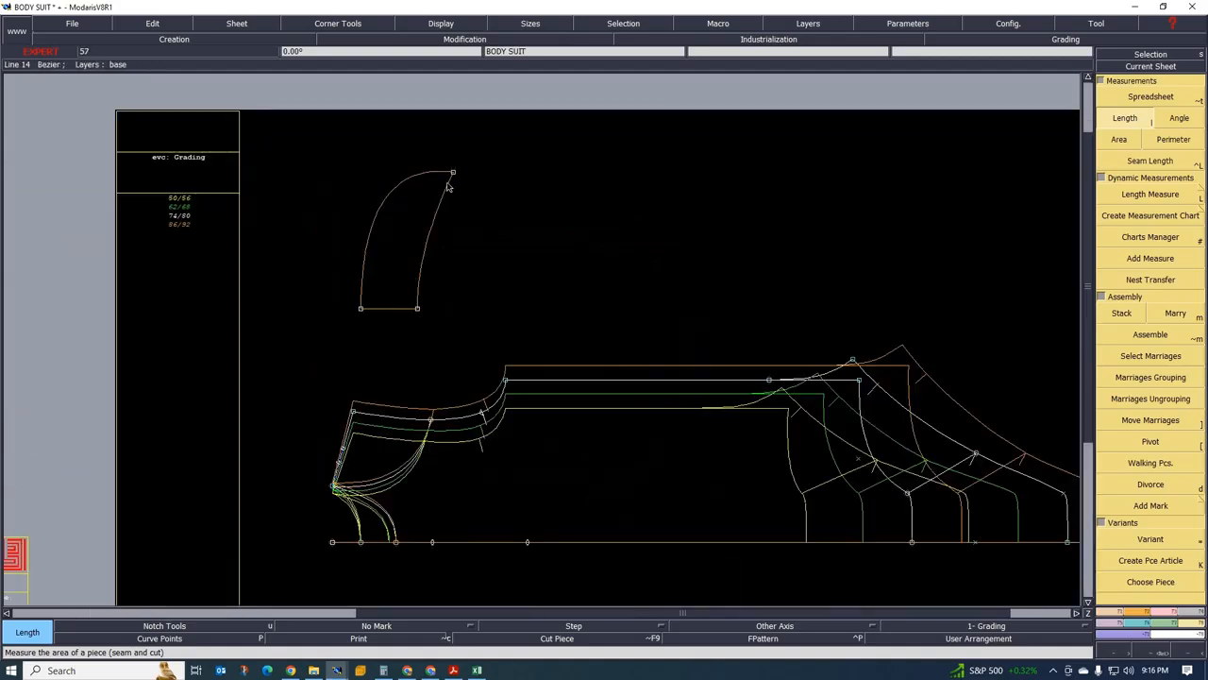
Switch to the Excel size chart to look up the sleeve length of each size, and return to Modaris
left_click(476, 670)
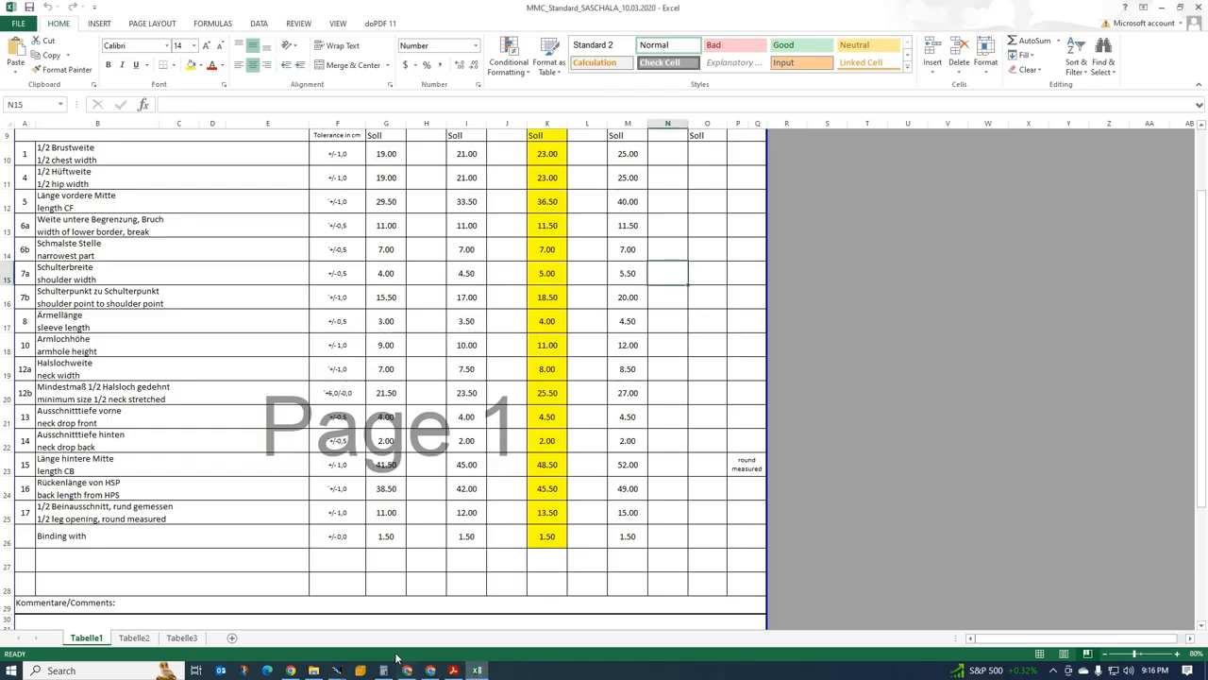
left_click(337, 670)
left_click(298, 597)
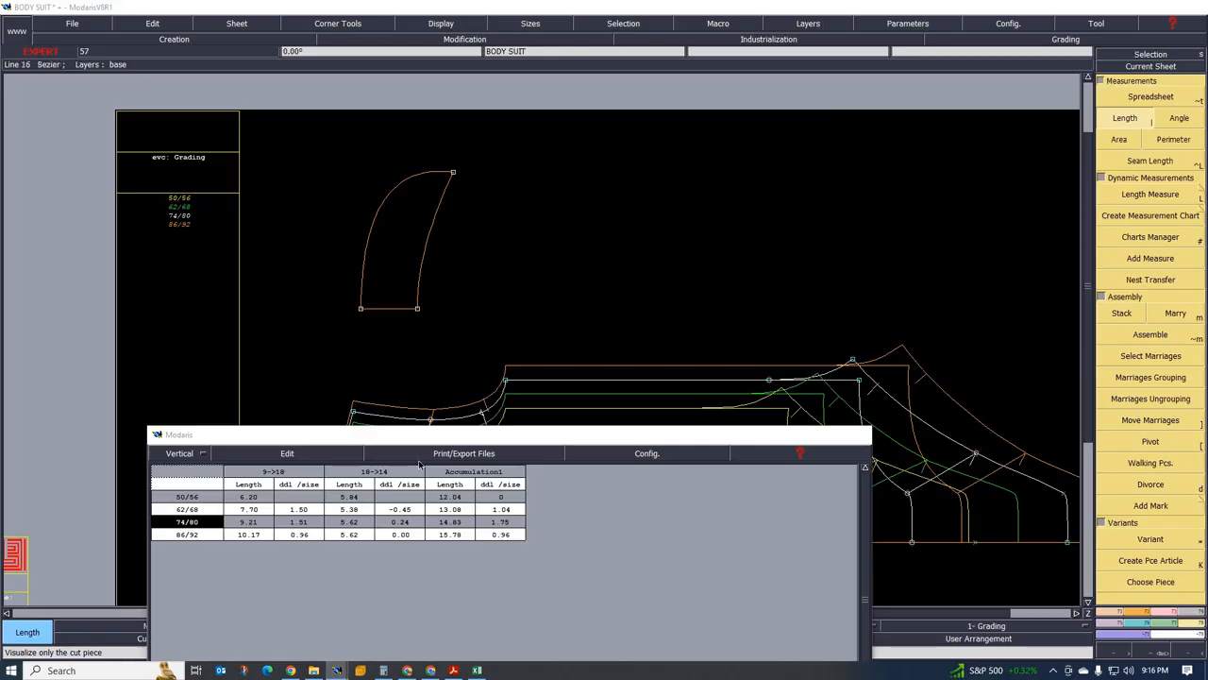
Grade point 27, the lower hem corner of the sleeve piece, with a ddx of 0.5 between all sizes
left_click(1140, 628)
left_click(1148, 99)
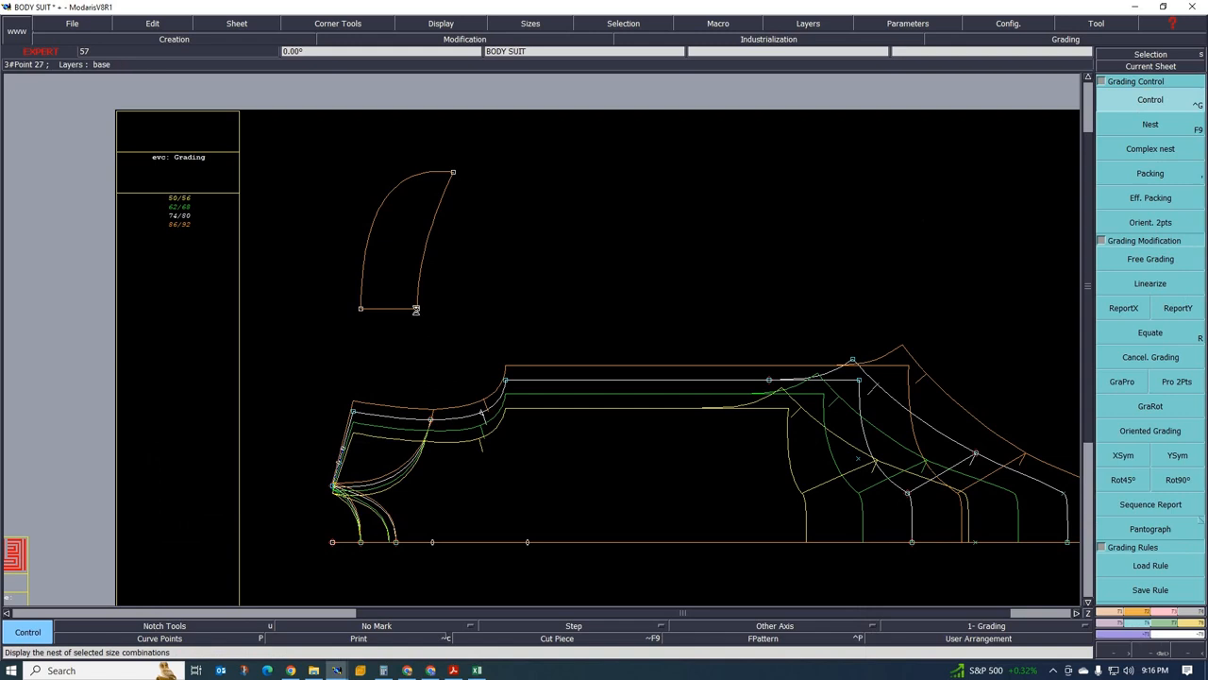
left_click(417, 307)
left_click_drag(1037, 71, 1038, 95)
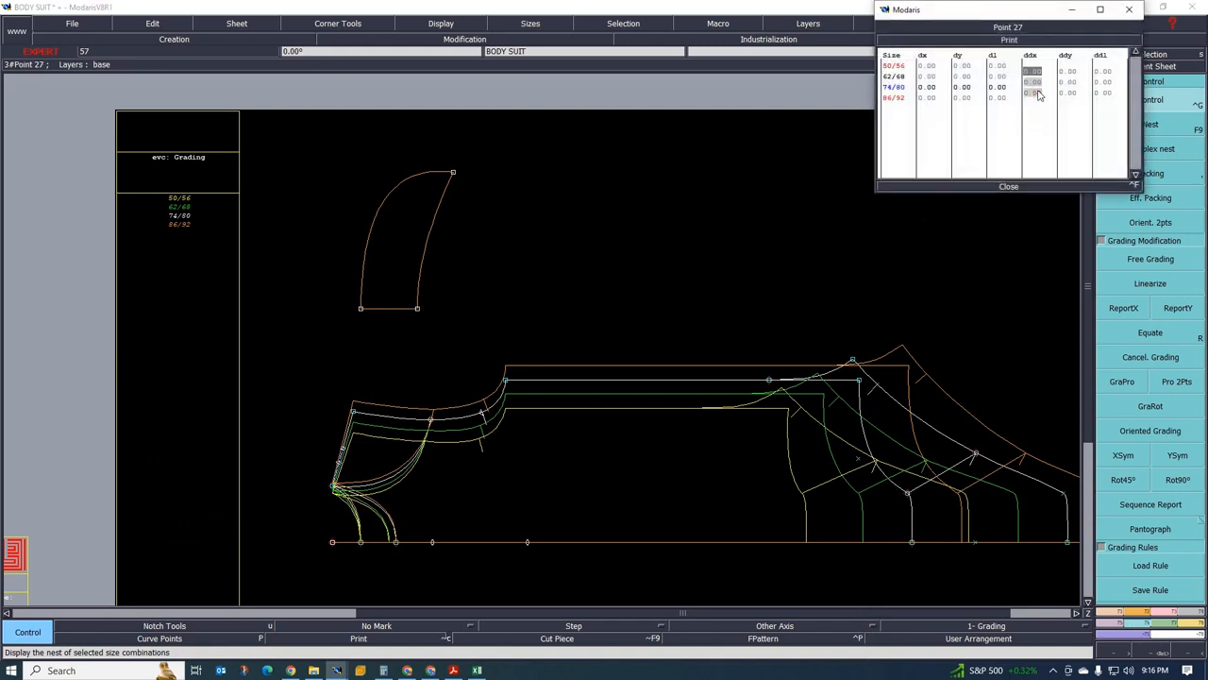
type("0.5")
key("Return")
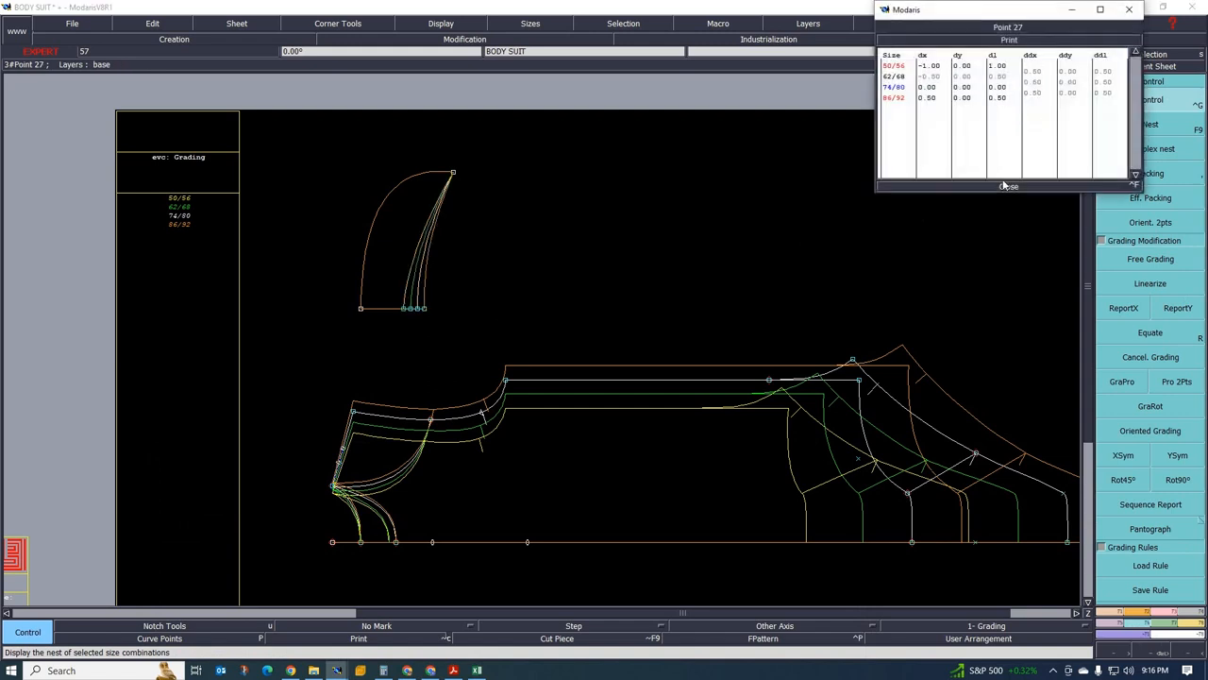
left_click(1006, 186)
Report the X grading of the sleeve's lower hem corner onto its upper hem corner
left_click(1123, 307)
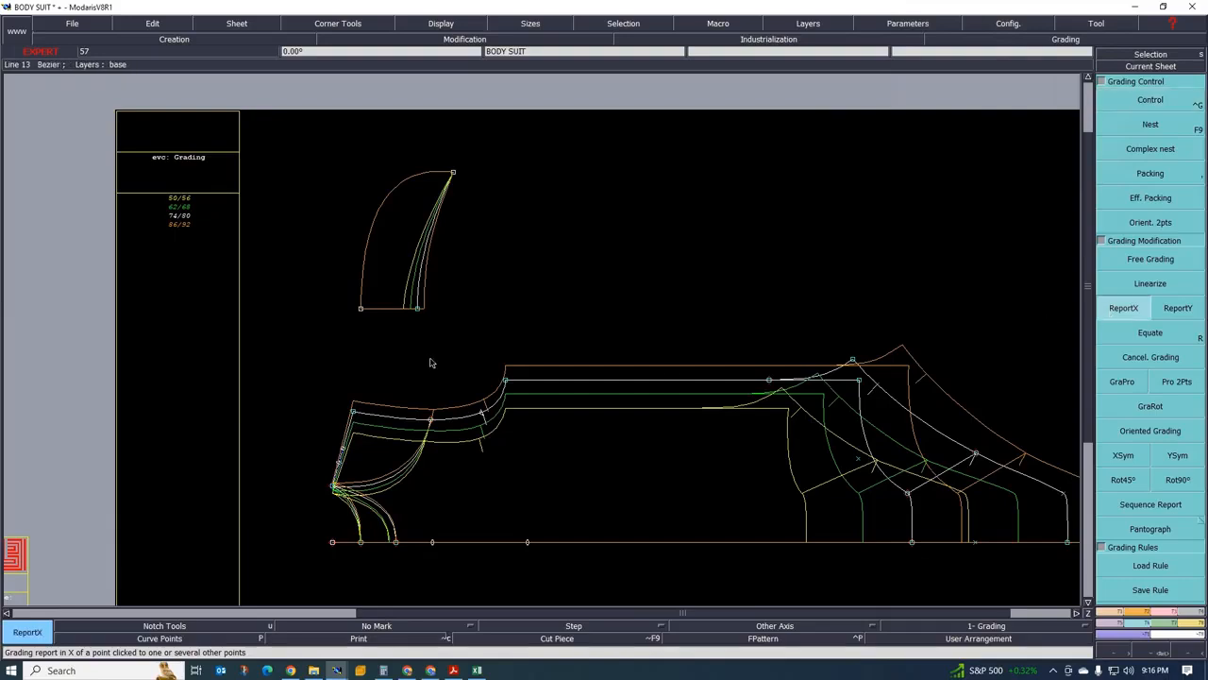
left_click(418, 308)
left_click(456, 175)
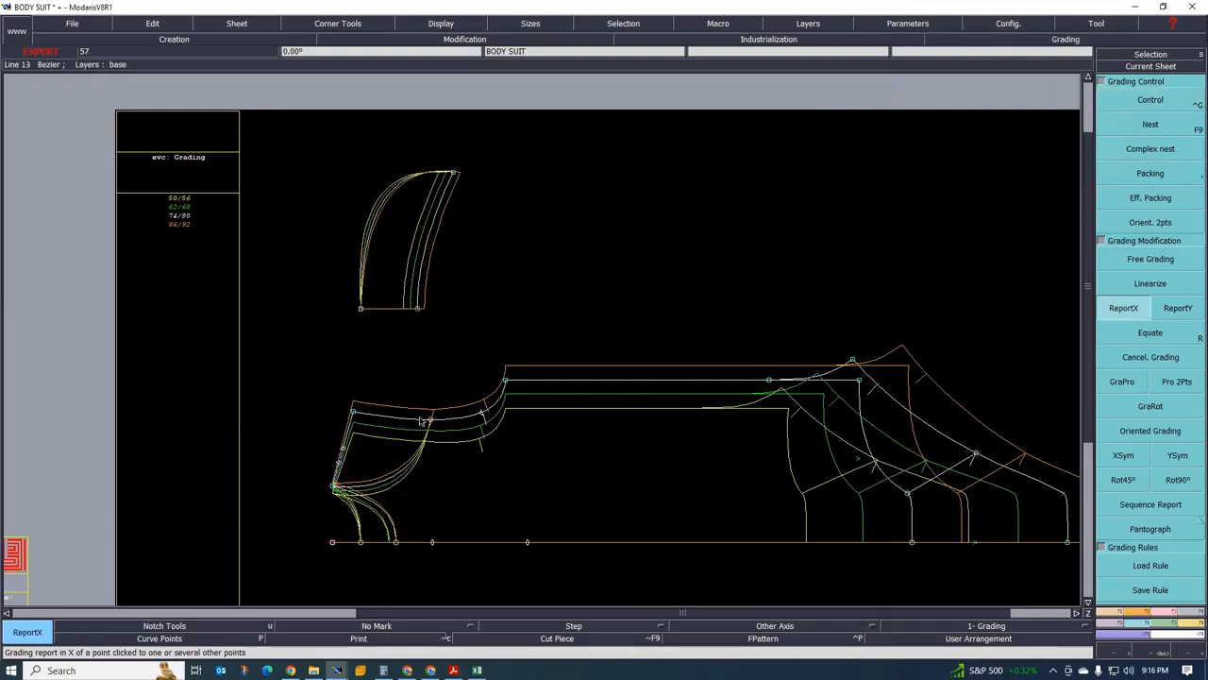
Bring back the measurement chart and measure the body's armhole curve from the shoulder point to the notch
scroll(422, 421, "up", 1)
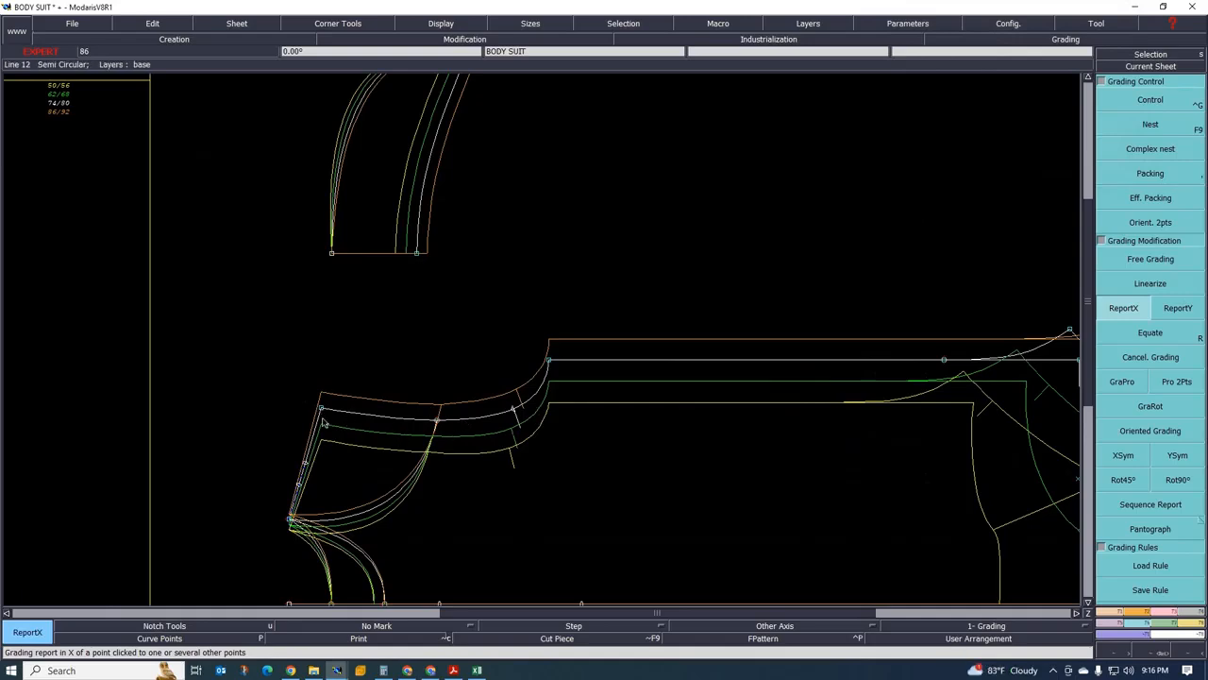
scroll(469, 368, "down", 1)
scroll(515, 447, "up", 1)
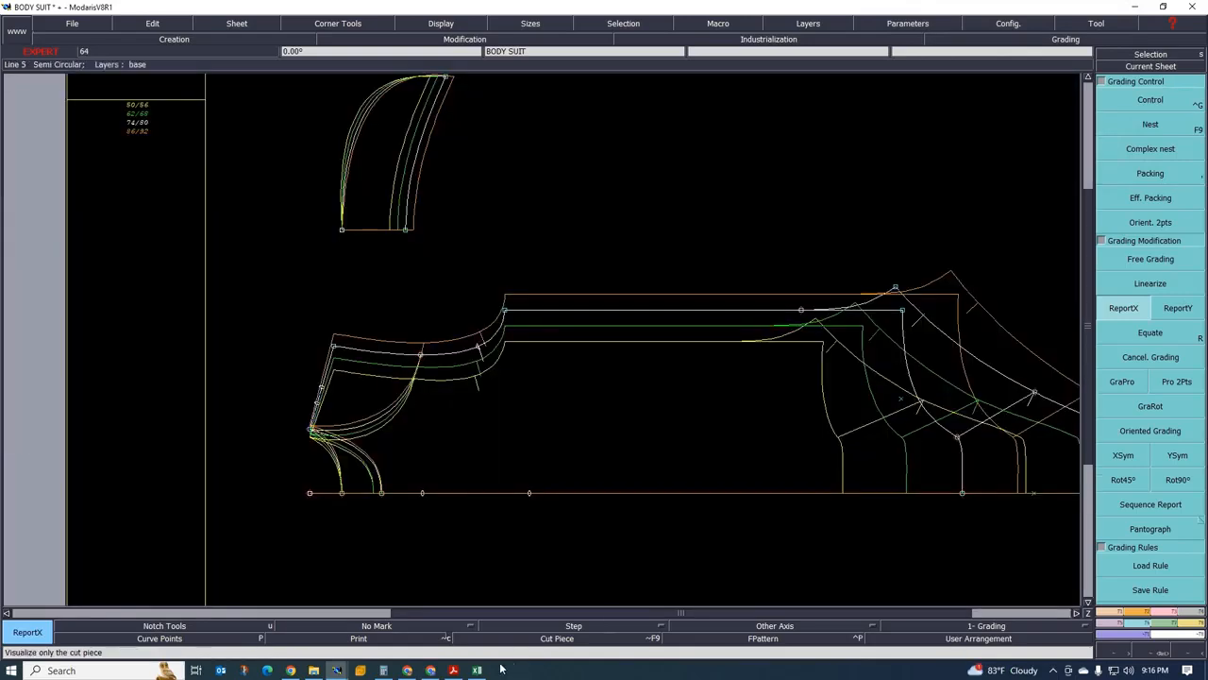
left_click(385, 670)
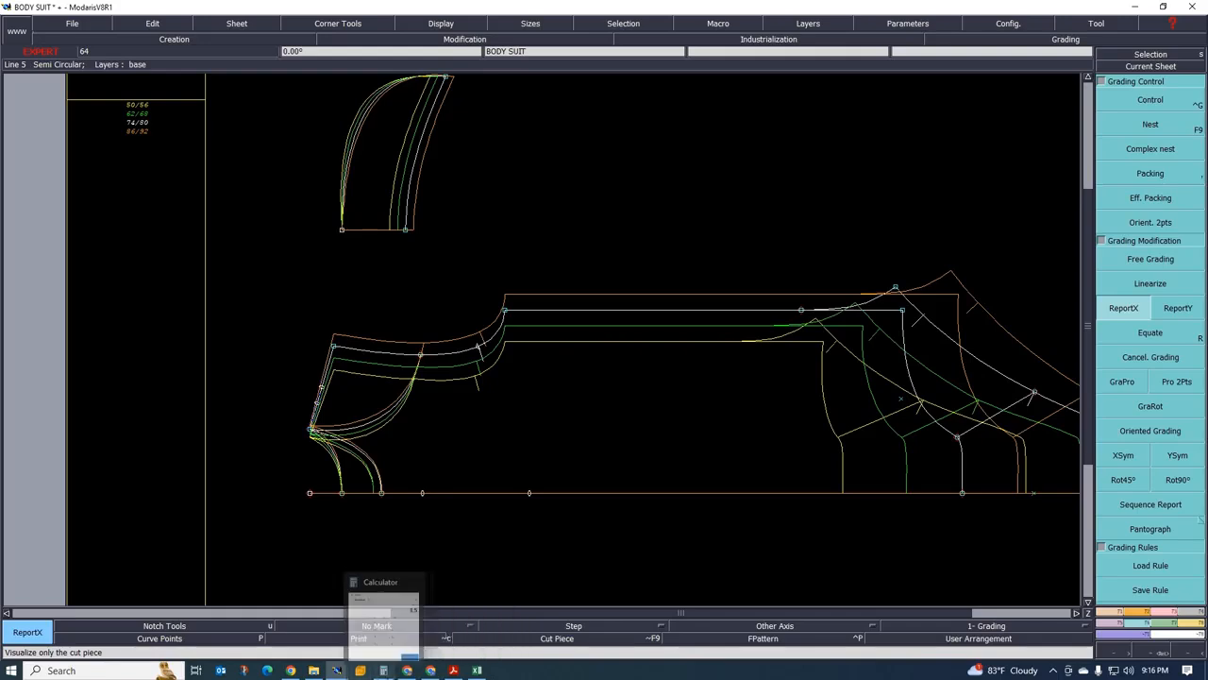
left_click(372, 626)
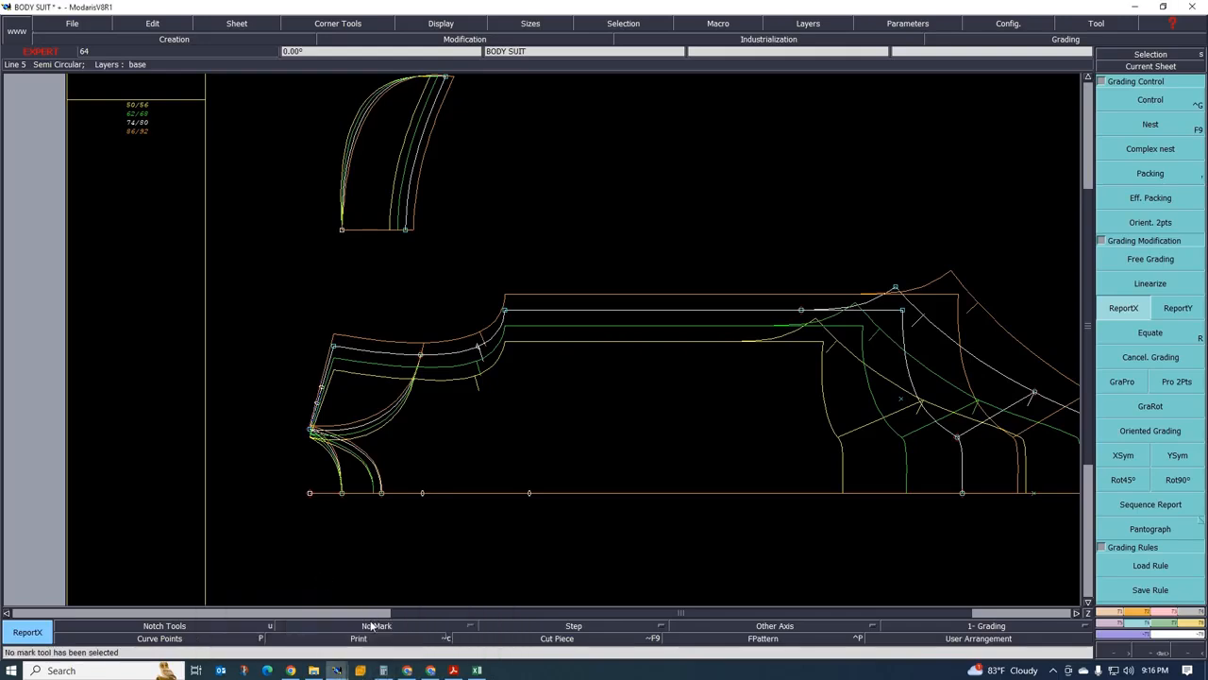
left_click(399, 620)
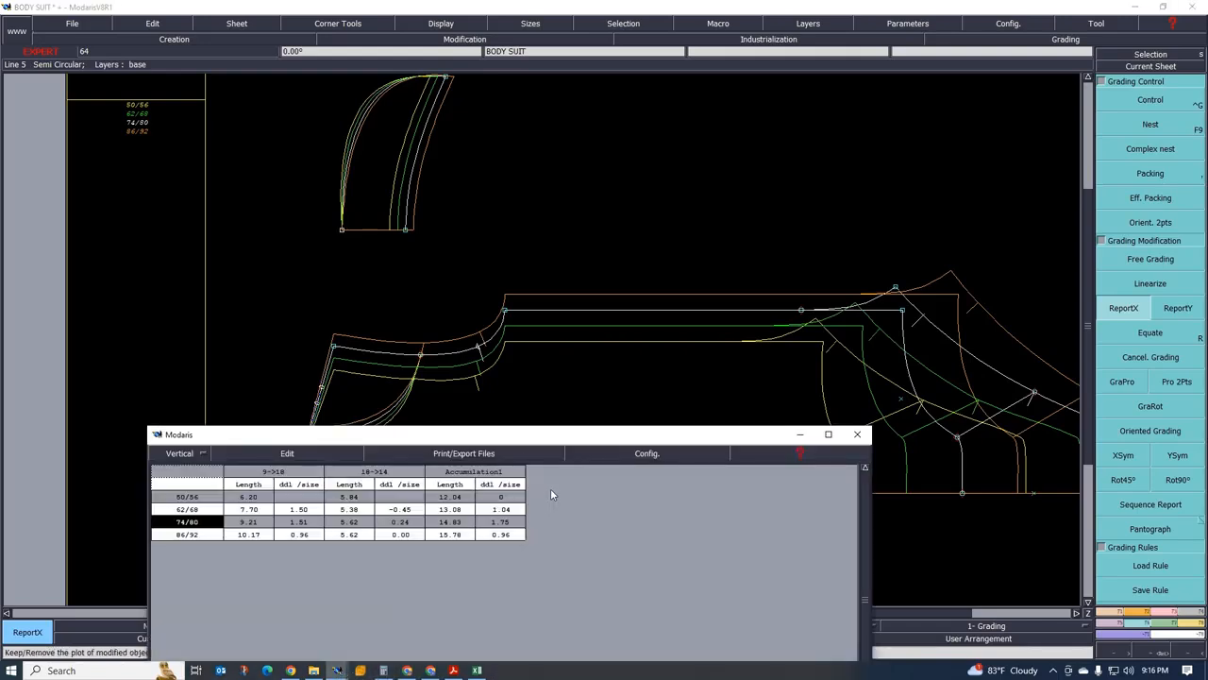
left_click(1193, 624)
left_click(1124, 118)
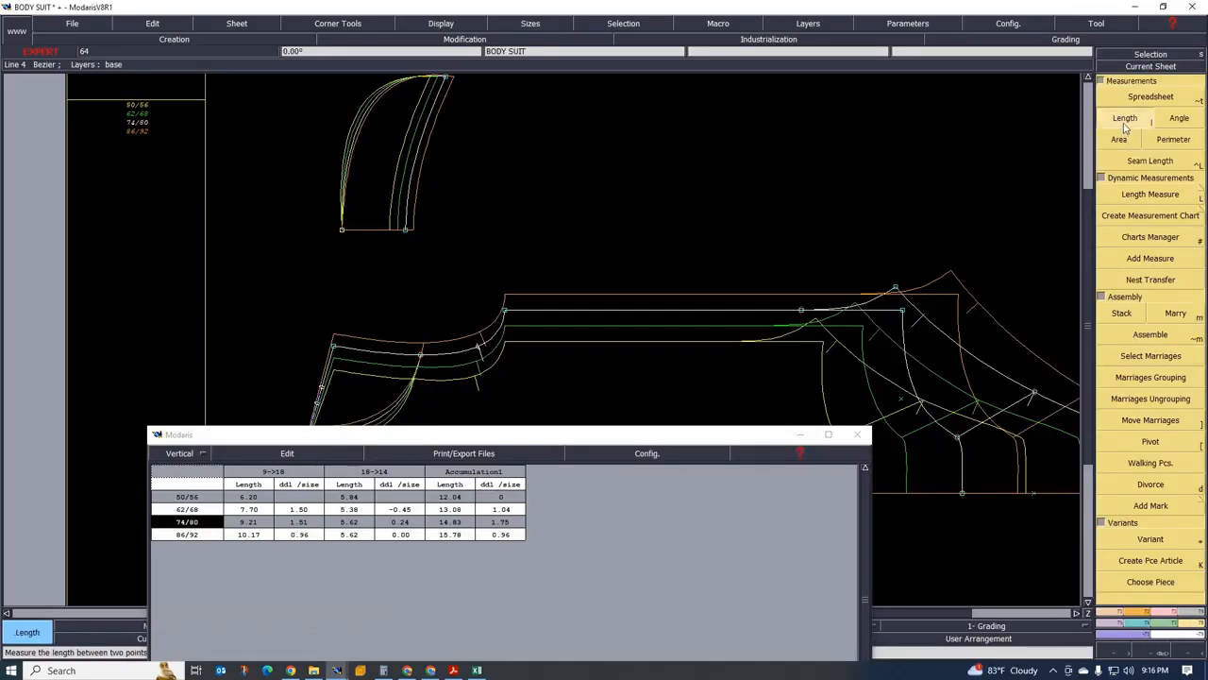
left_click(337, 351)
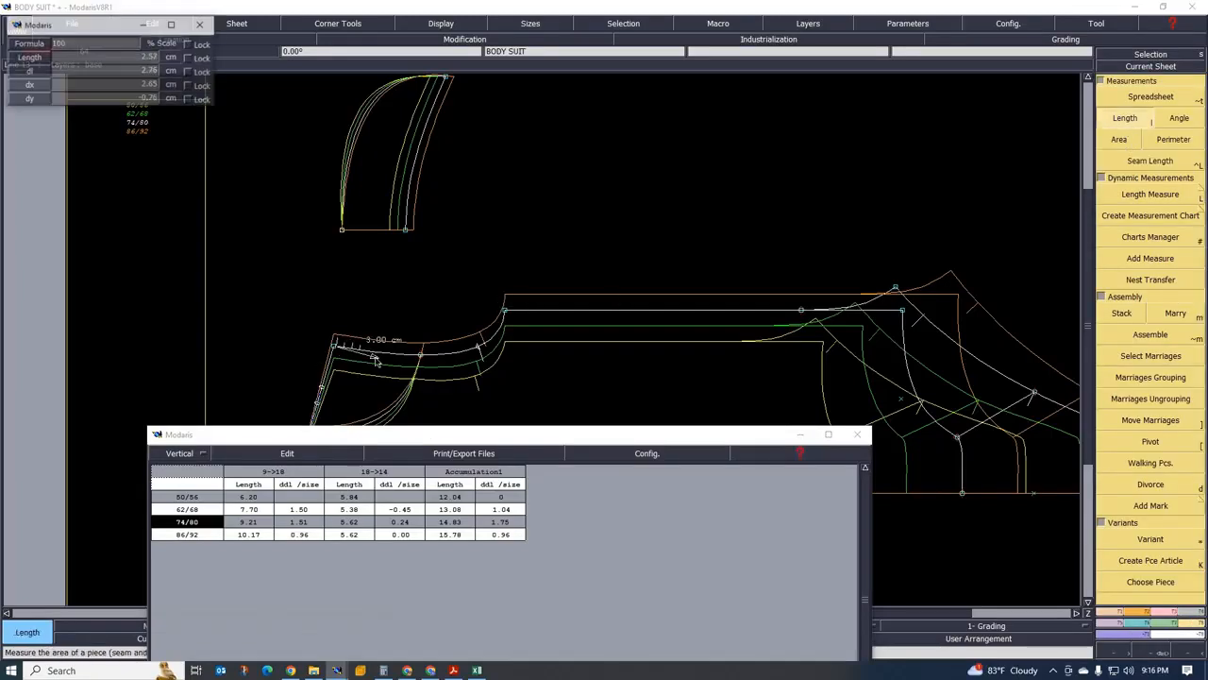
left_click(478, 349)
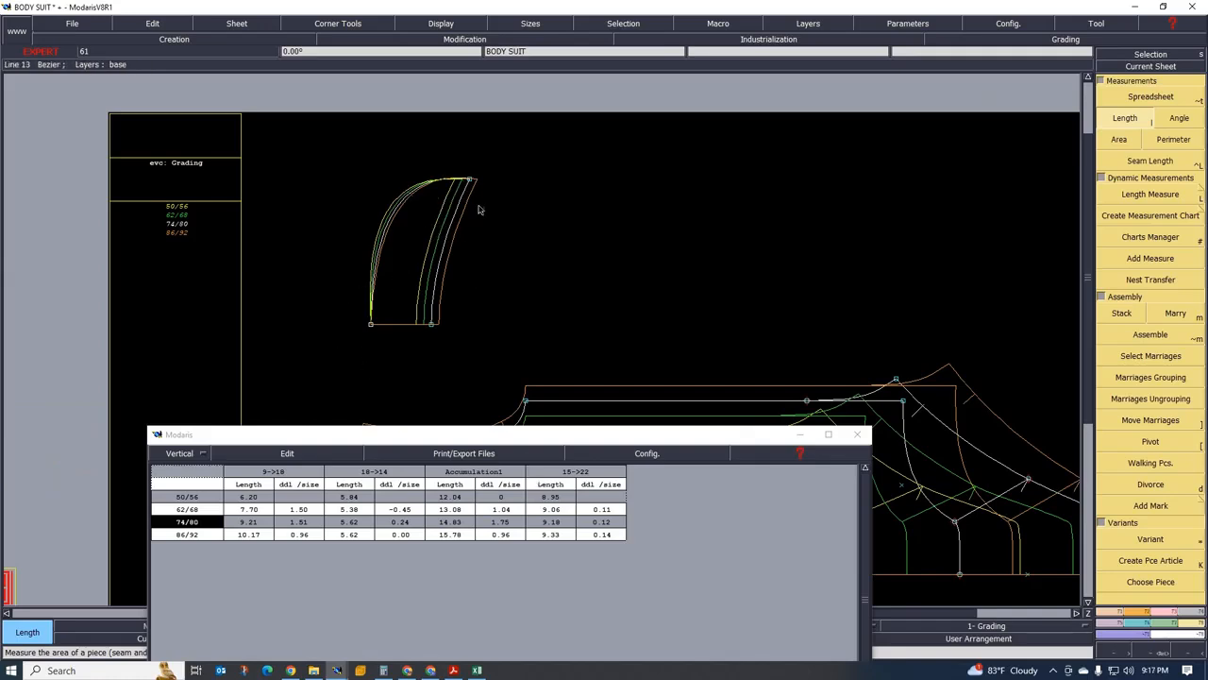
Grade point 21, the sleeve's upper hem corner, with a ddy of 0.3 between all sizes
left_click(1171, 613)
left_click(1151, 624)
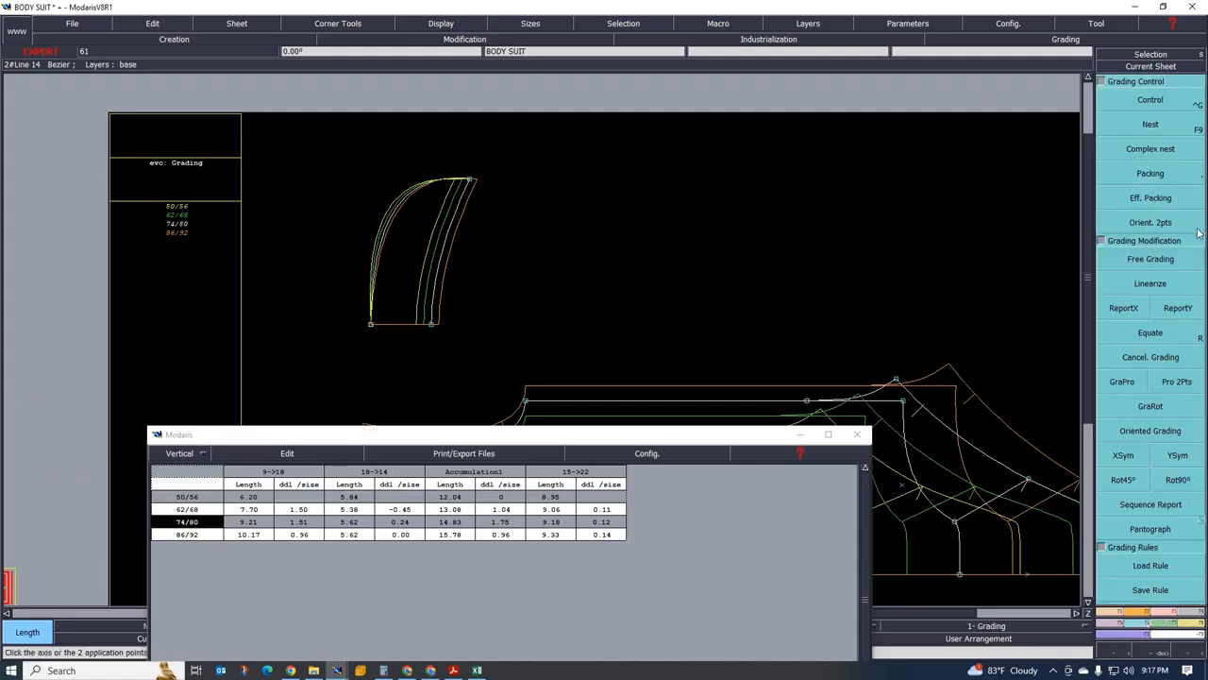
left_click(1176, 99)
left_click(471, 184)
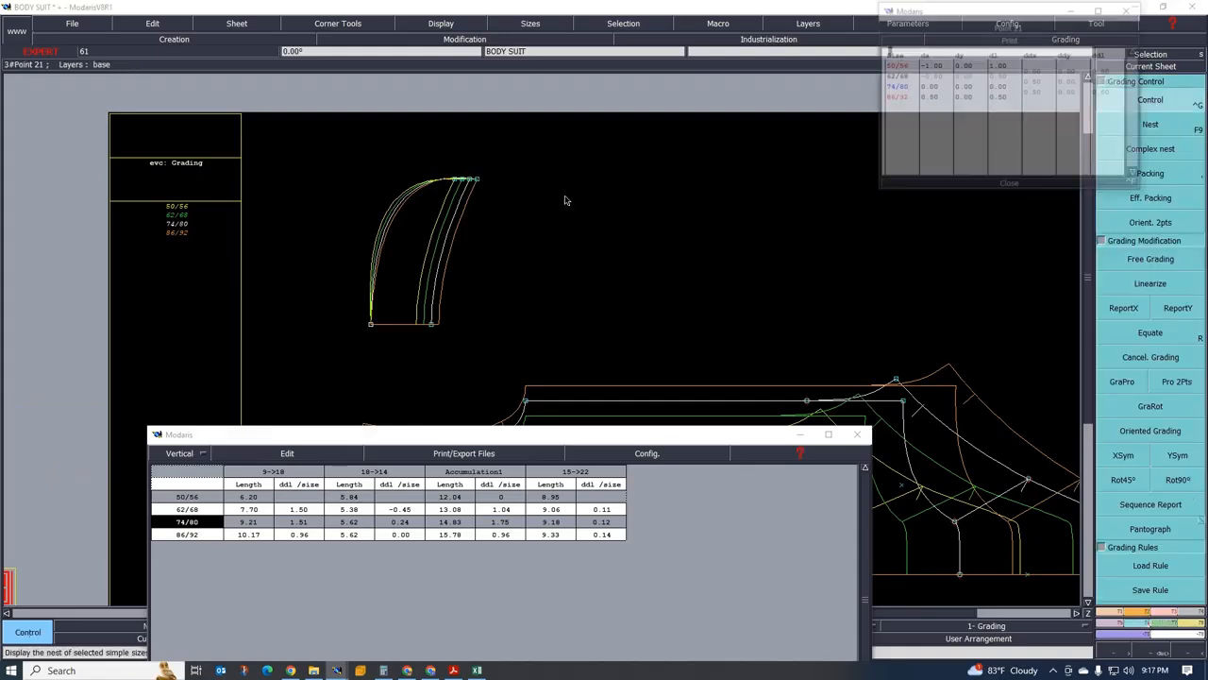
left_click_drag(1064, 72, 1065, 84)
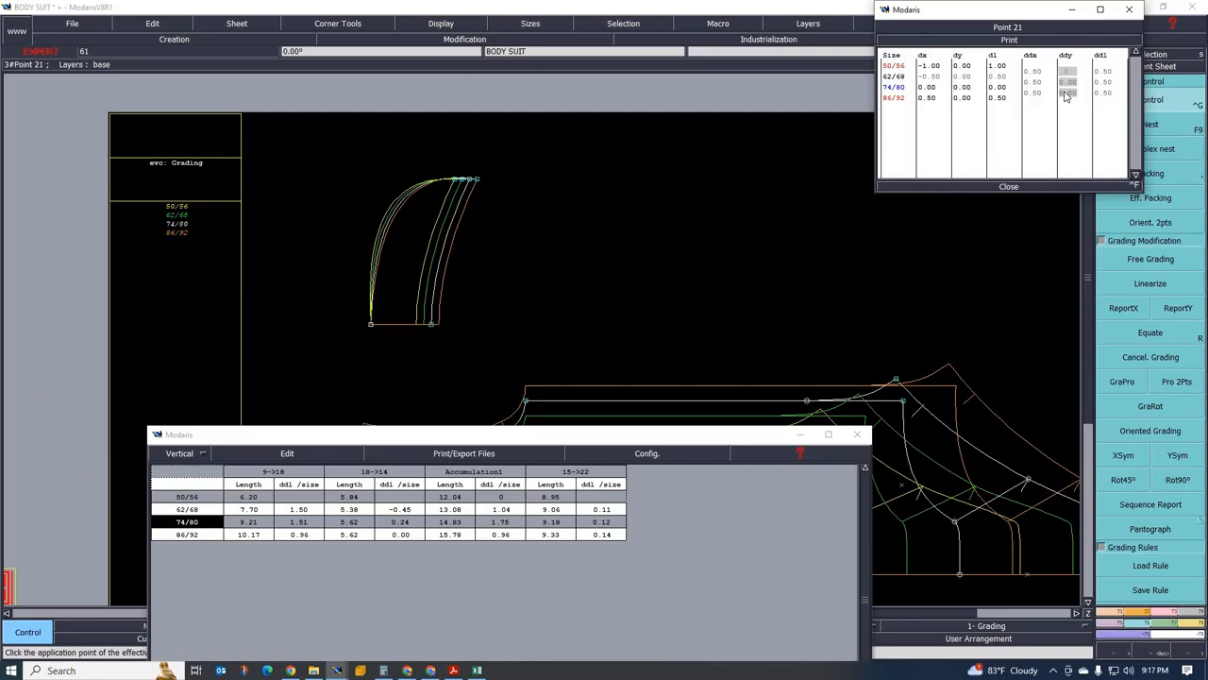
key("Return")
scroll(348, 294, "down", 4)
scroll(353, 301, "up", 5)
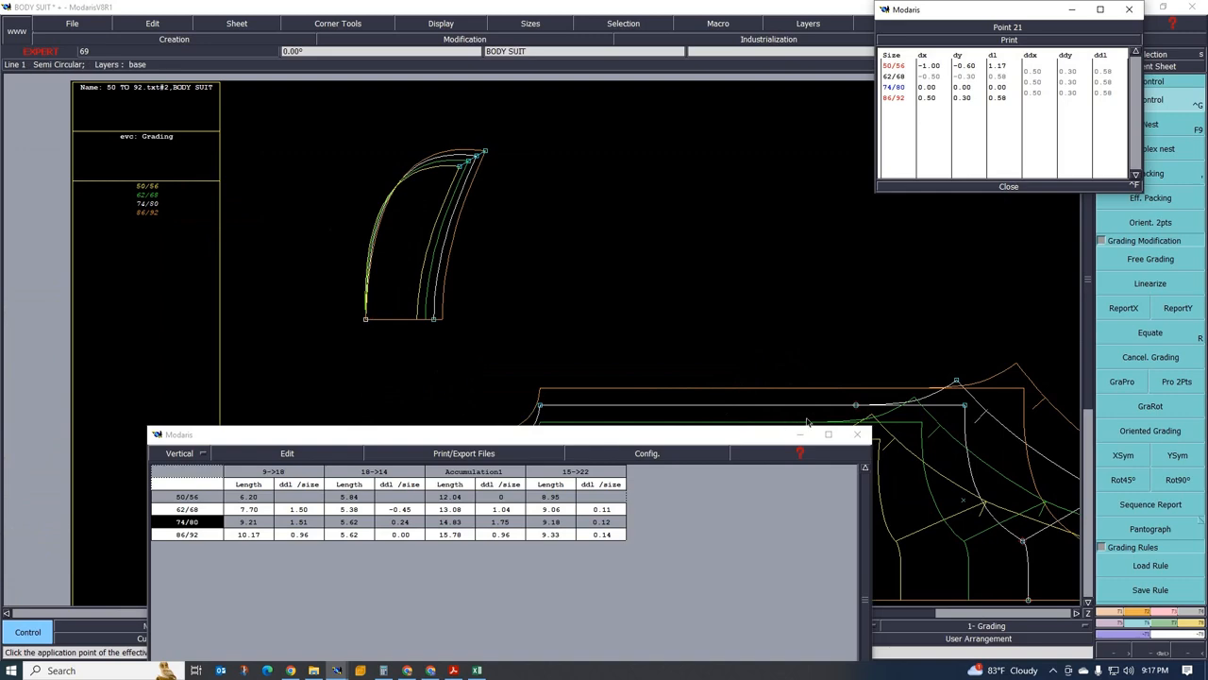
Close the measurement chart and show the body suit in the base size only, with the armhole area in view
left_click(830, 435)
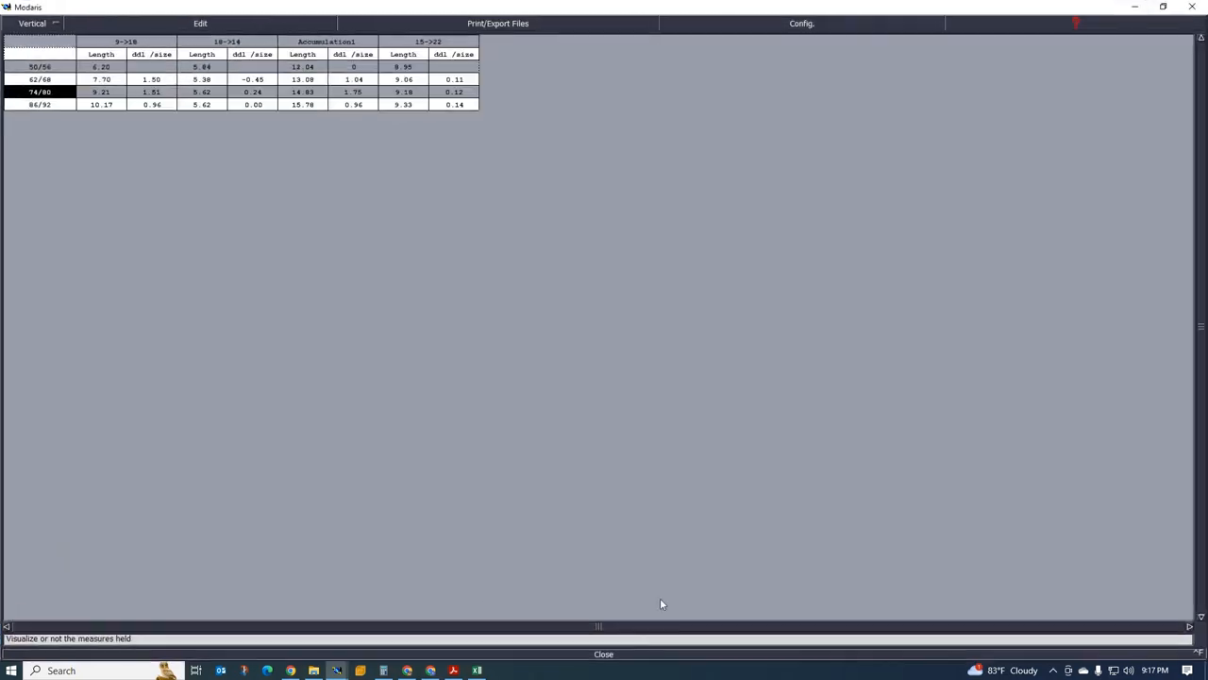
left_click(606, 653)
scroll(581, 468, "down", 3)
scroll(490, 468, "up", 5)
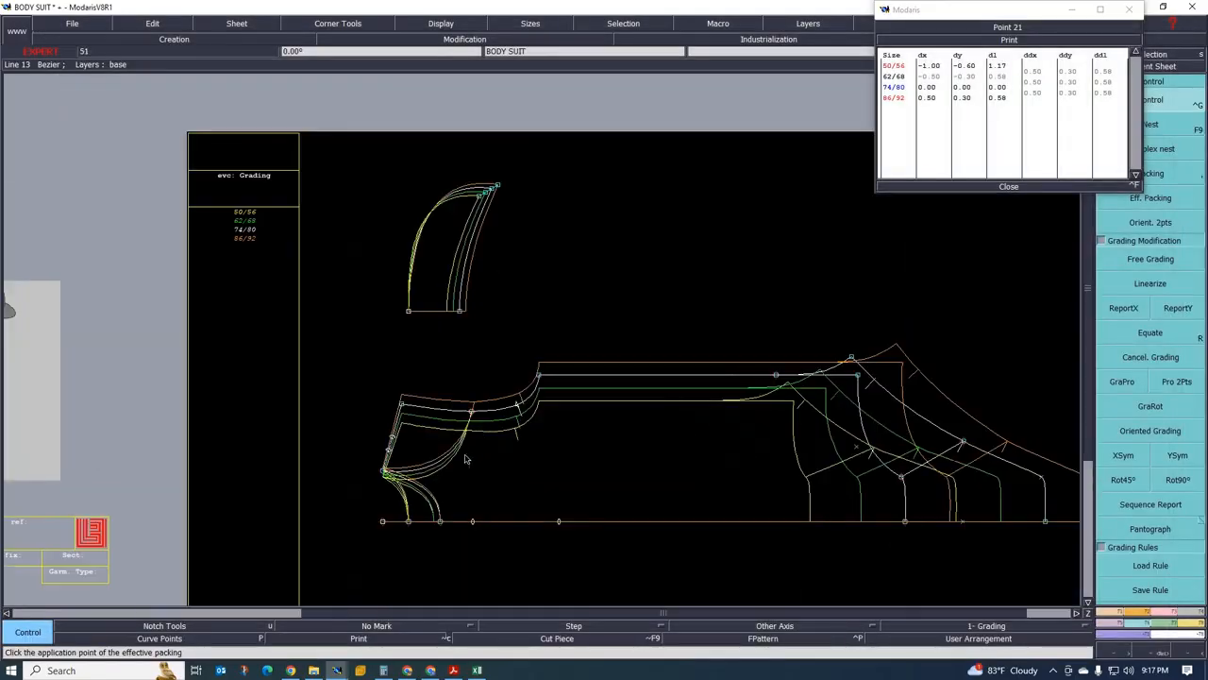
key("F9")
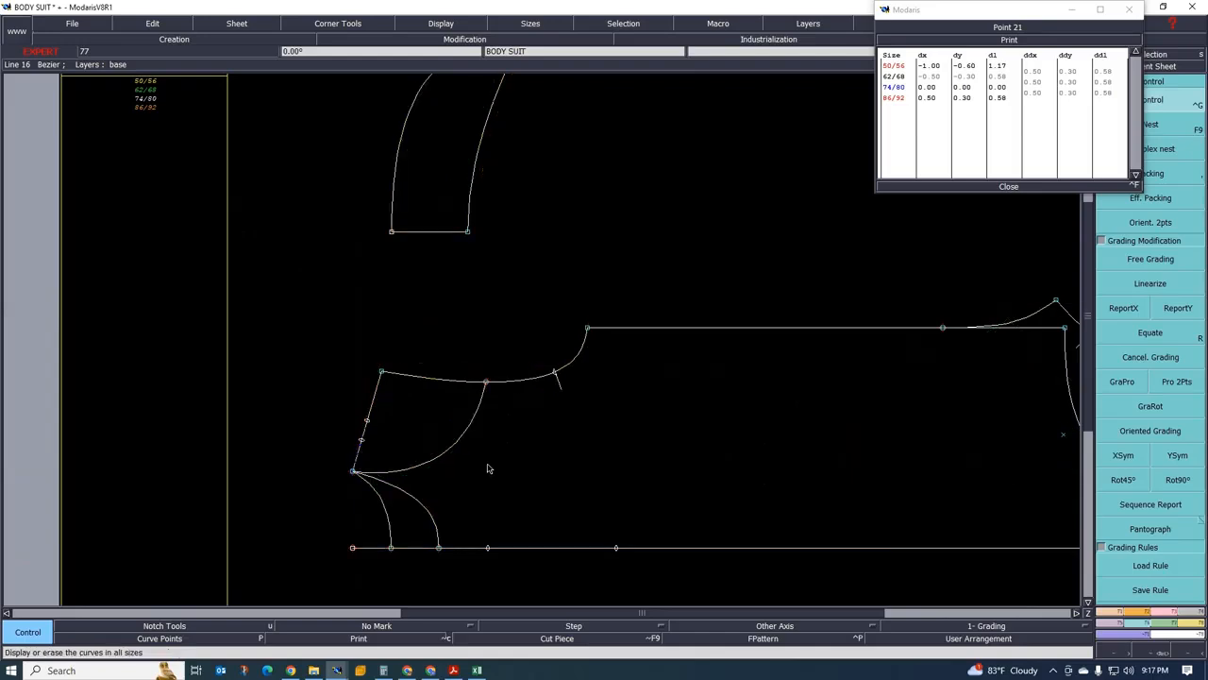
scroll(388, 377, "down", 1)
scroll(396, 426, "up", 2)
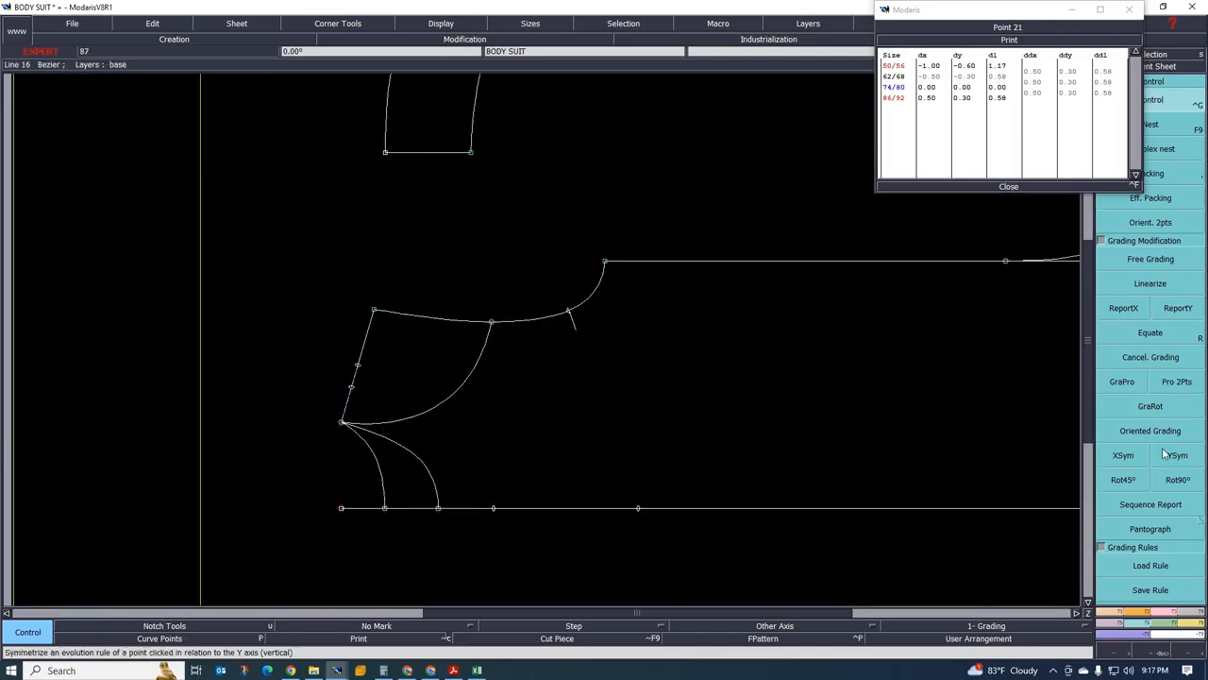
Close the point grading chart and symmetrize the overlap curve and the armhole curve across the shoulder line
left_click(1007, 186)
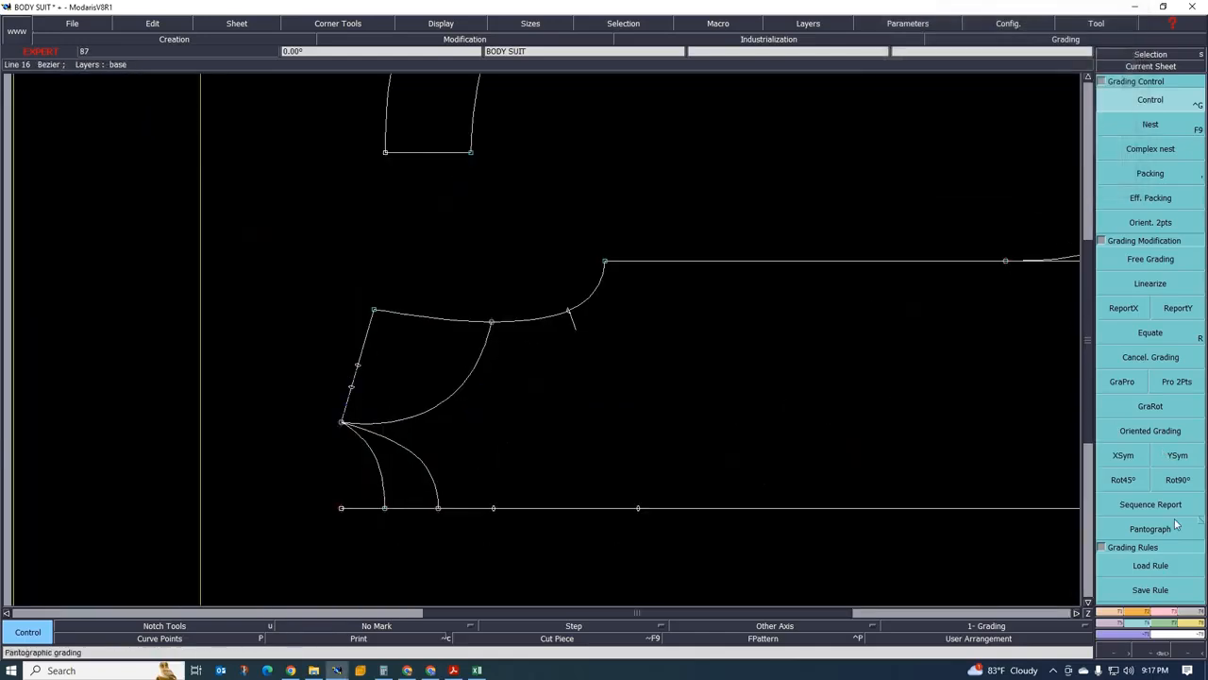
left_click(1147, 613)
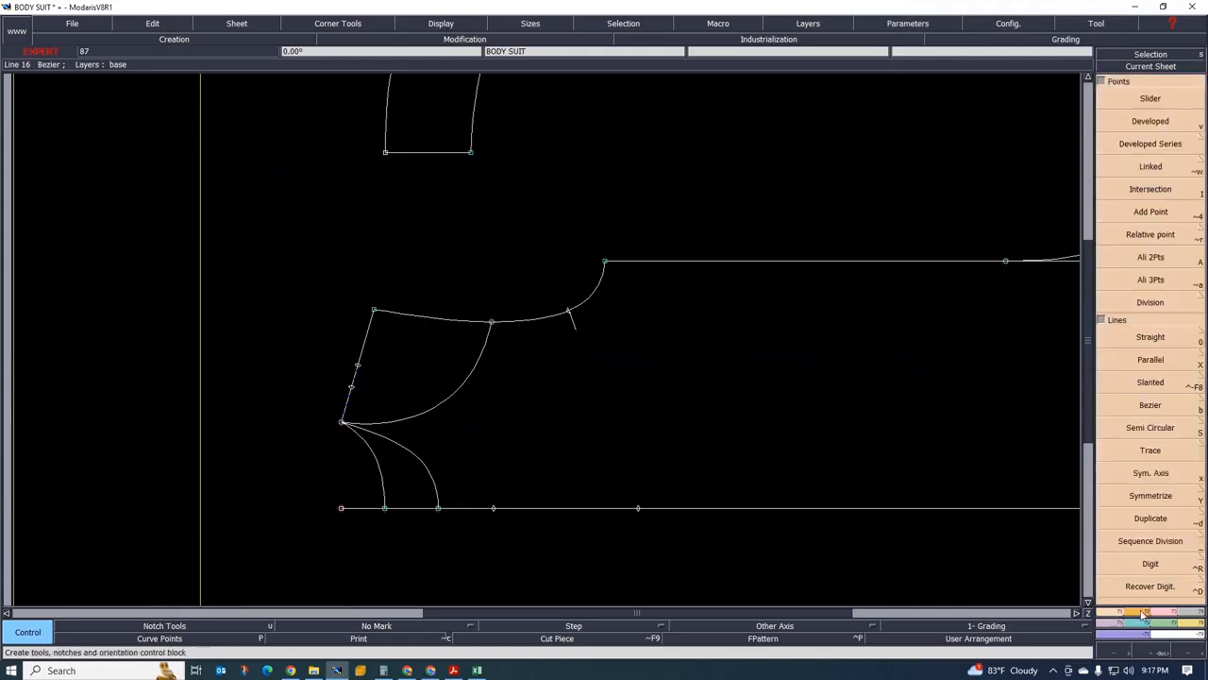
left_click(1154, 497)
left_click(437, 411)
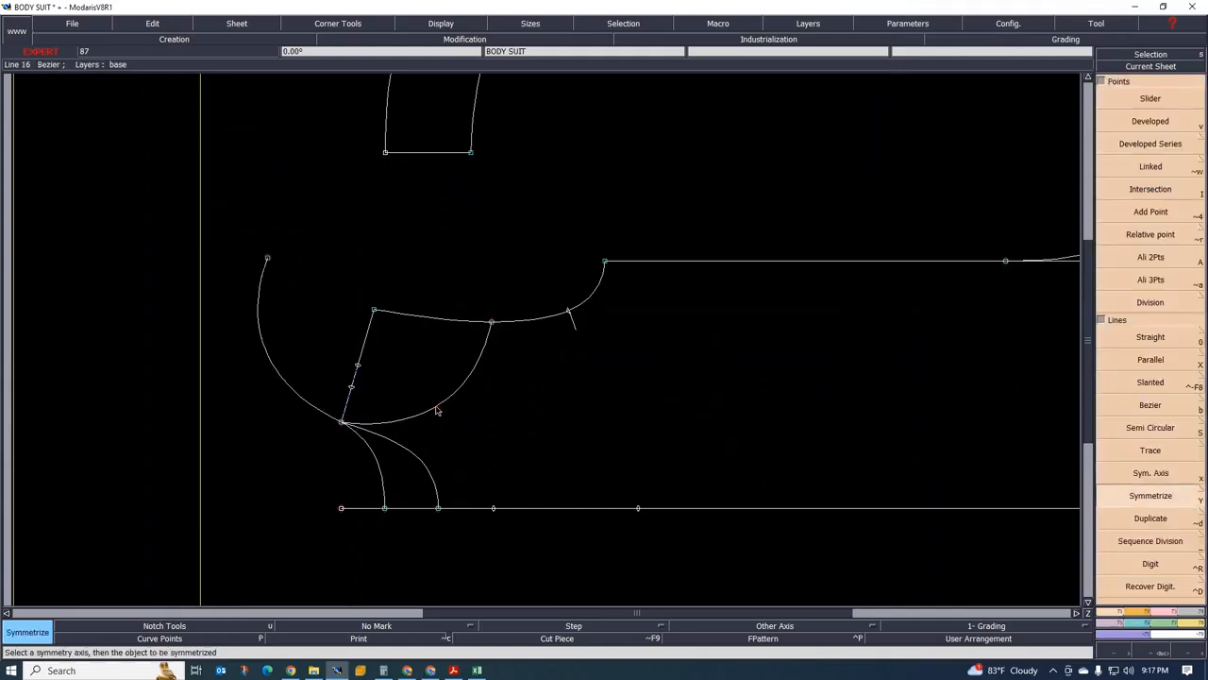
left_click(452, 319)
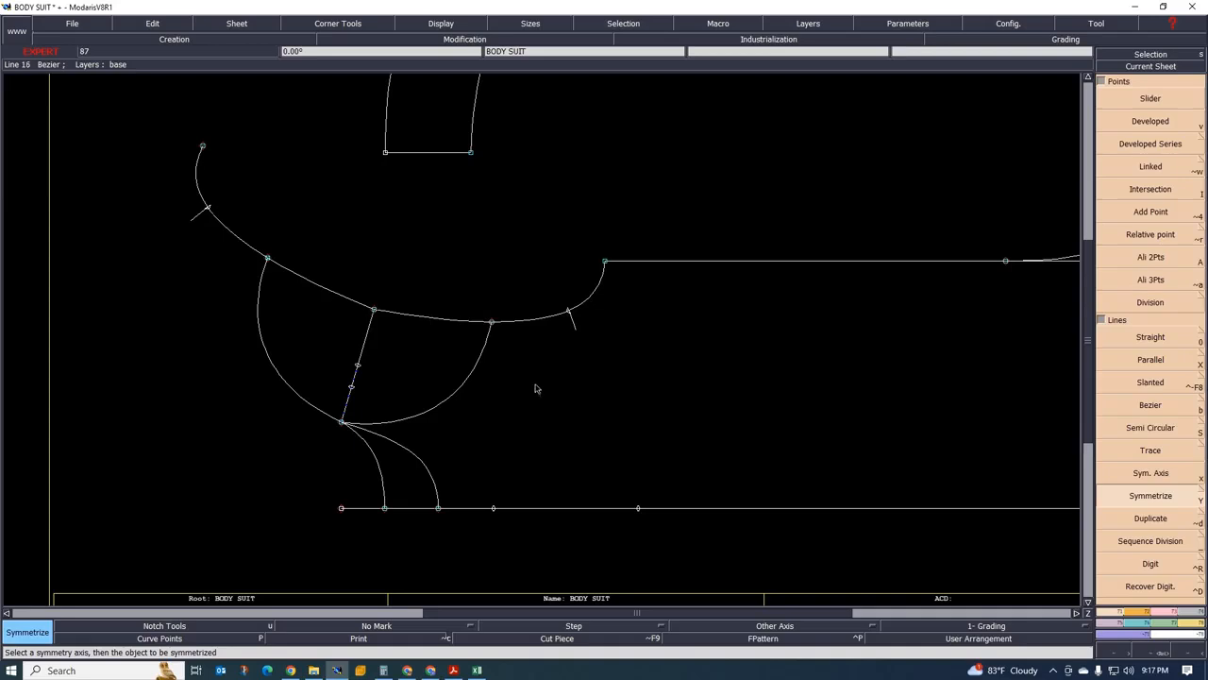
Attach the mirrored overlap curve's end point to the mirrored armhole curve and delete the armhole's end point beyond that junction
left_click(1165, 615)
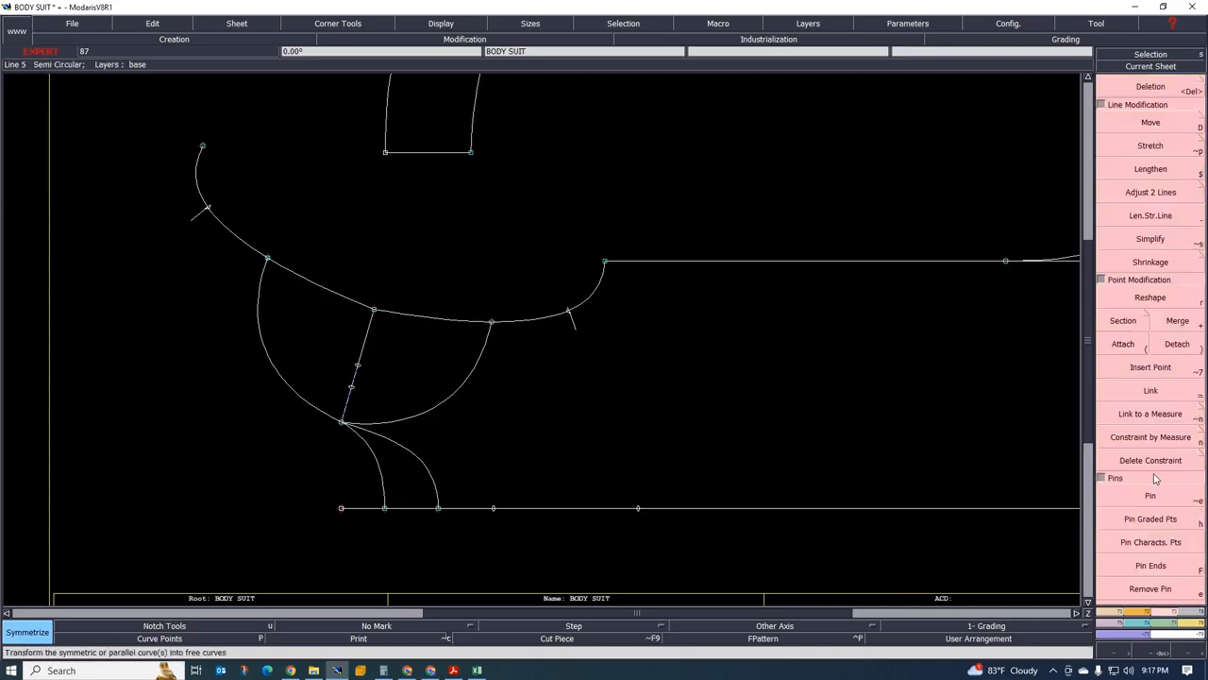
left_click(1125, 345)
left_click(267, 260)
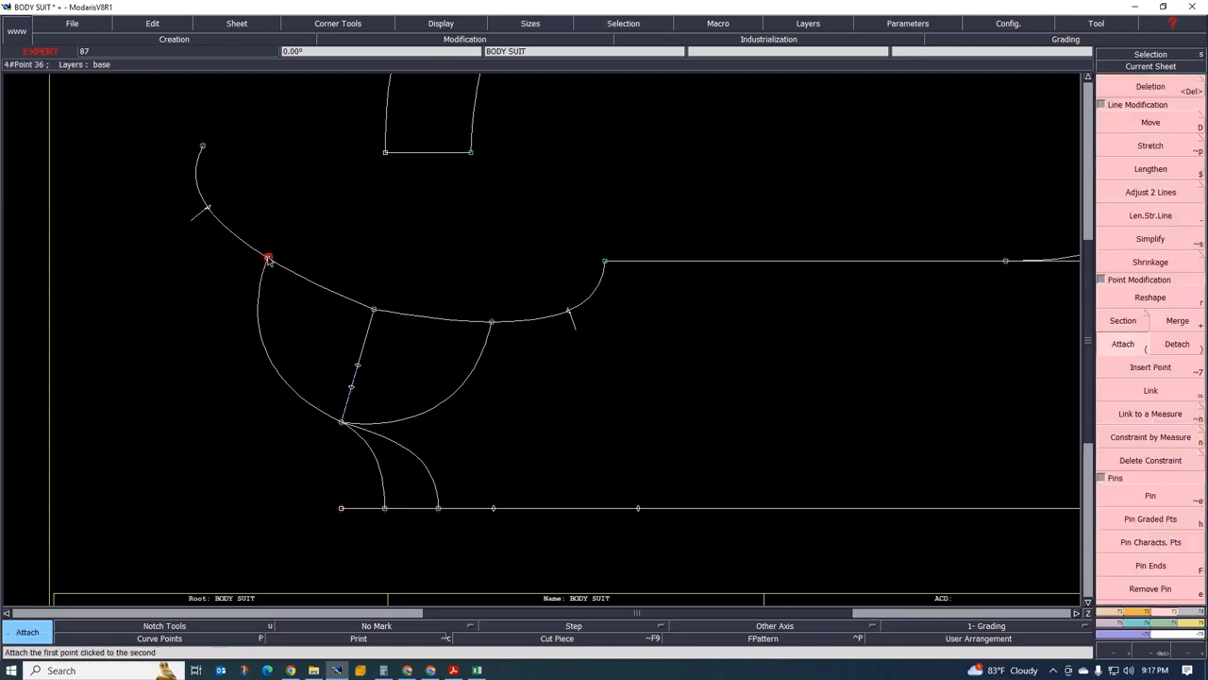
left_click(267, 259)
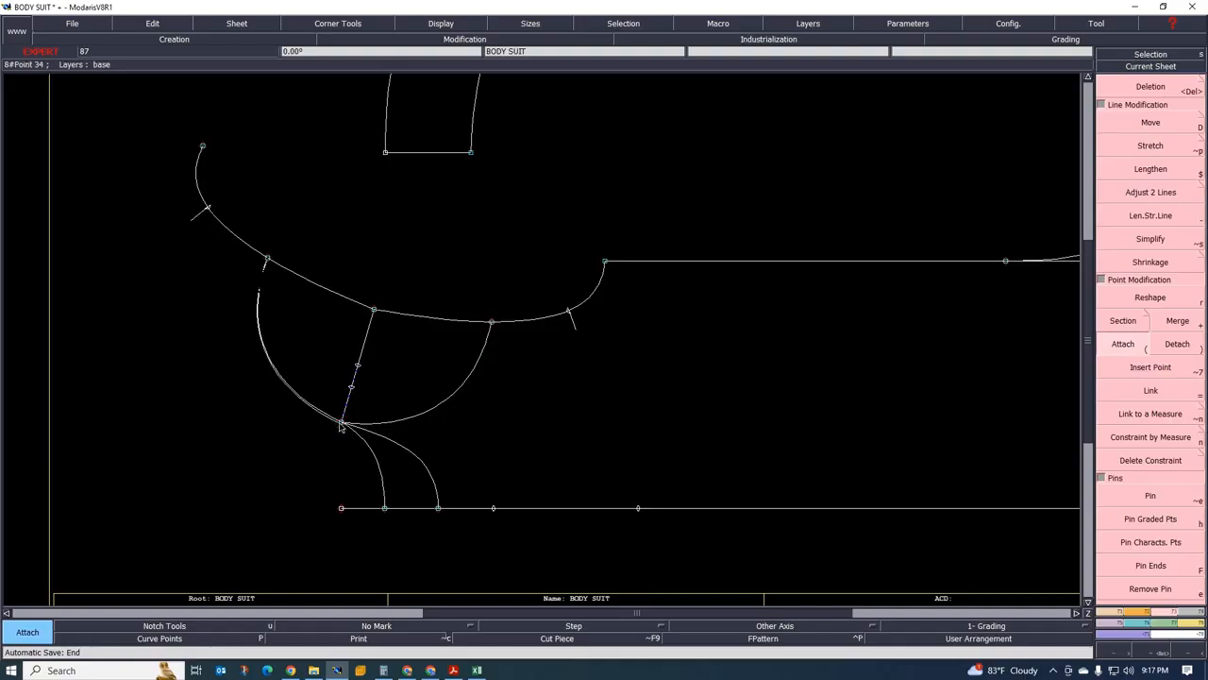
key("Delete")
left_click(205, 148)
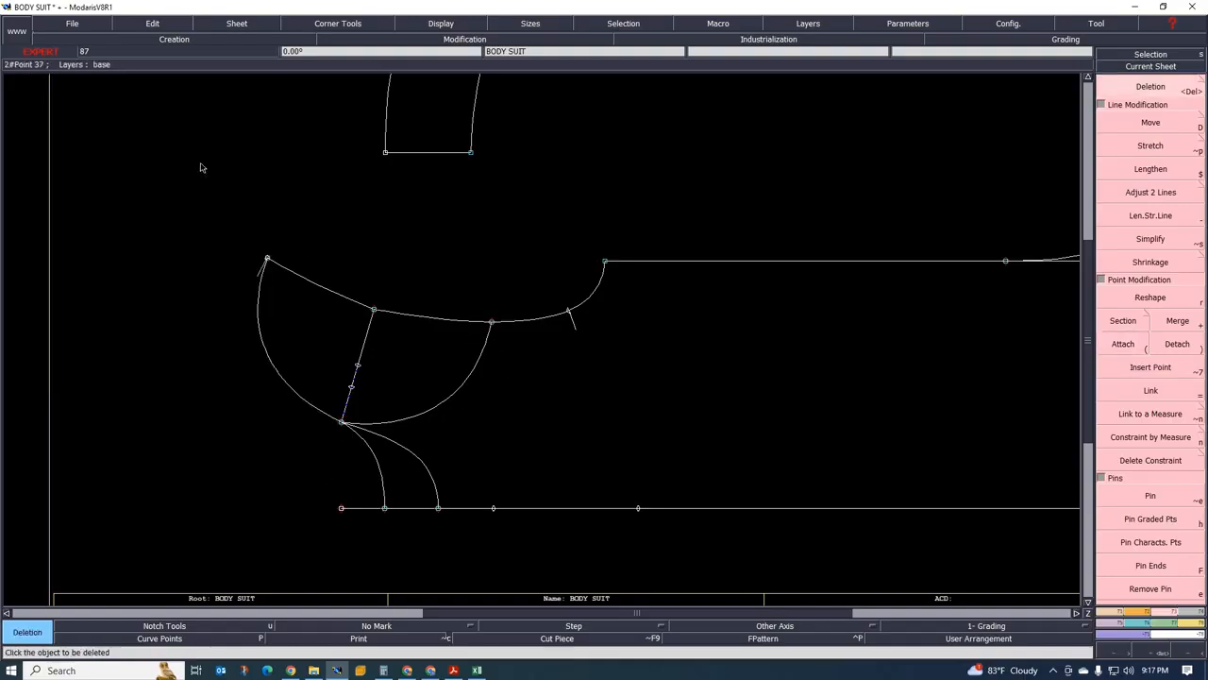
Display all sizes and delete the original overlap curve inside the body, keeping its mirrored copy beyond the shoulder line
scroll(269, 279, "down", 1)
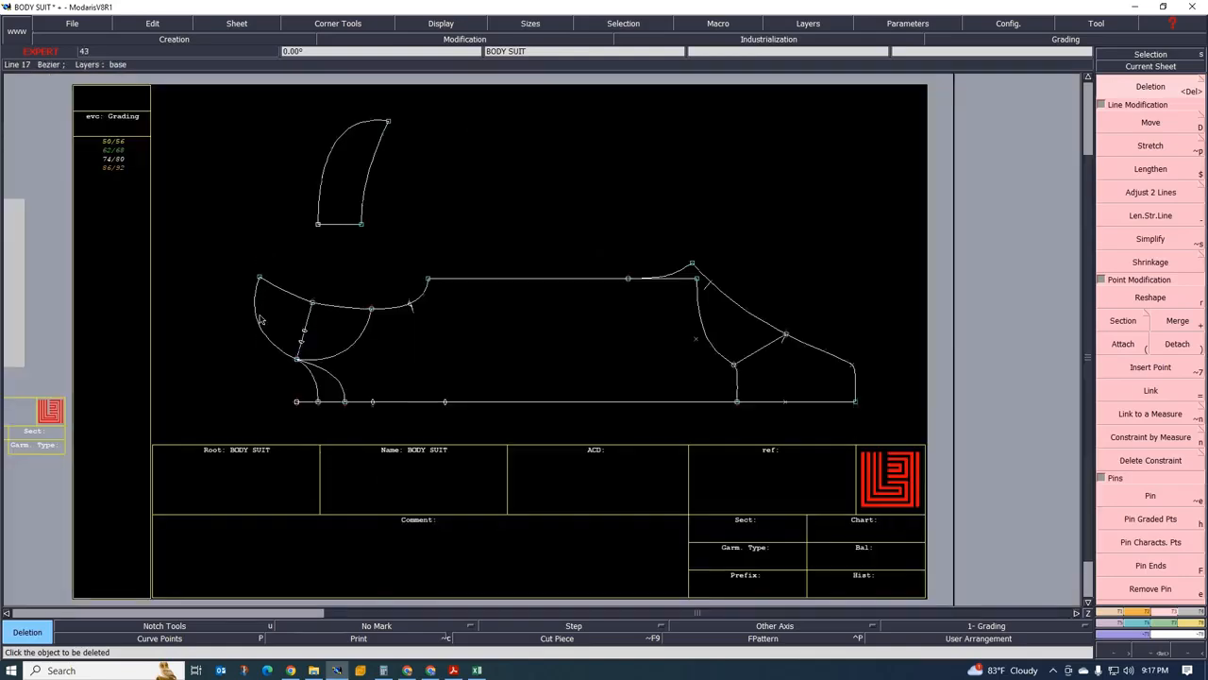
scroll(278, 316, "up", 1)
key("F10")
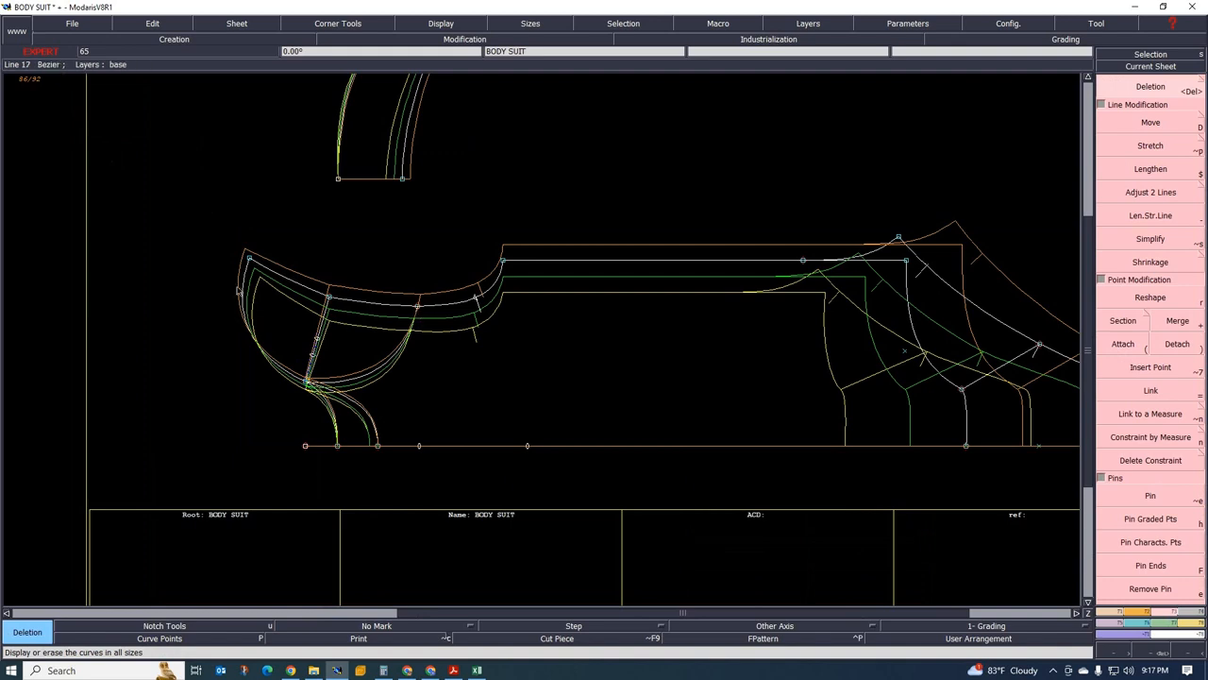
scroll(255, 267, "up", 1)
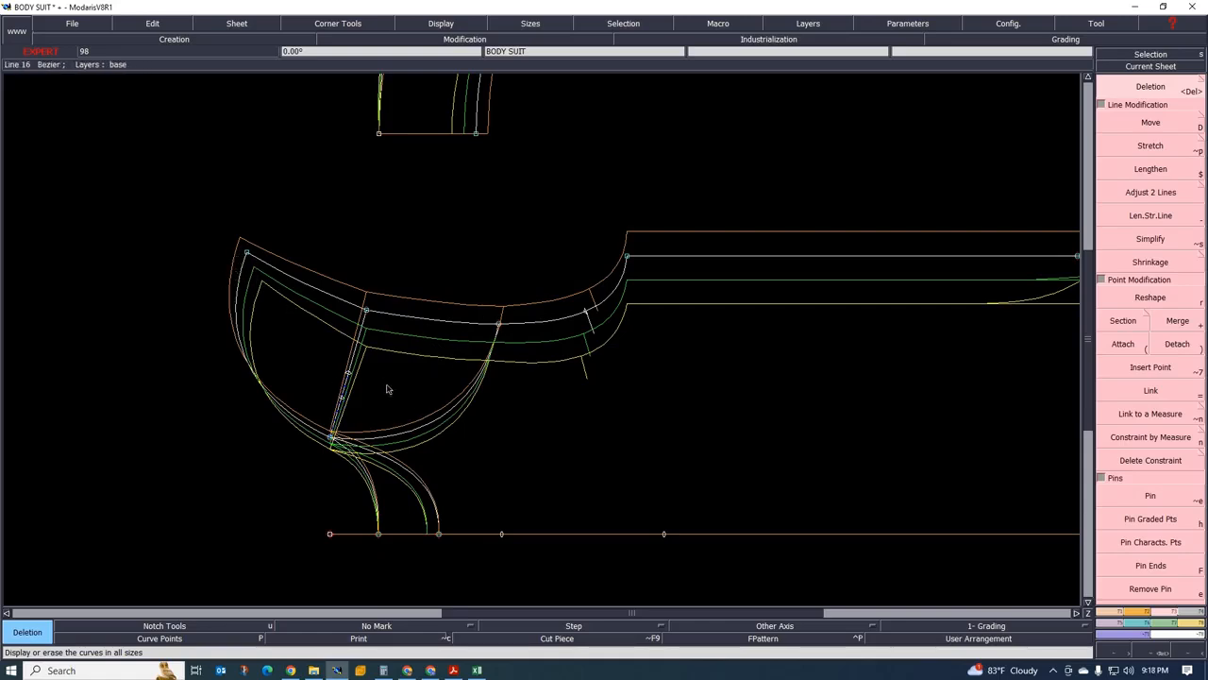
left_click(438, 470)
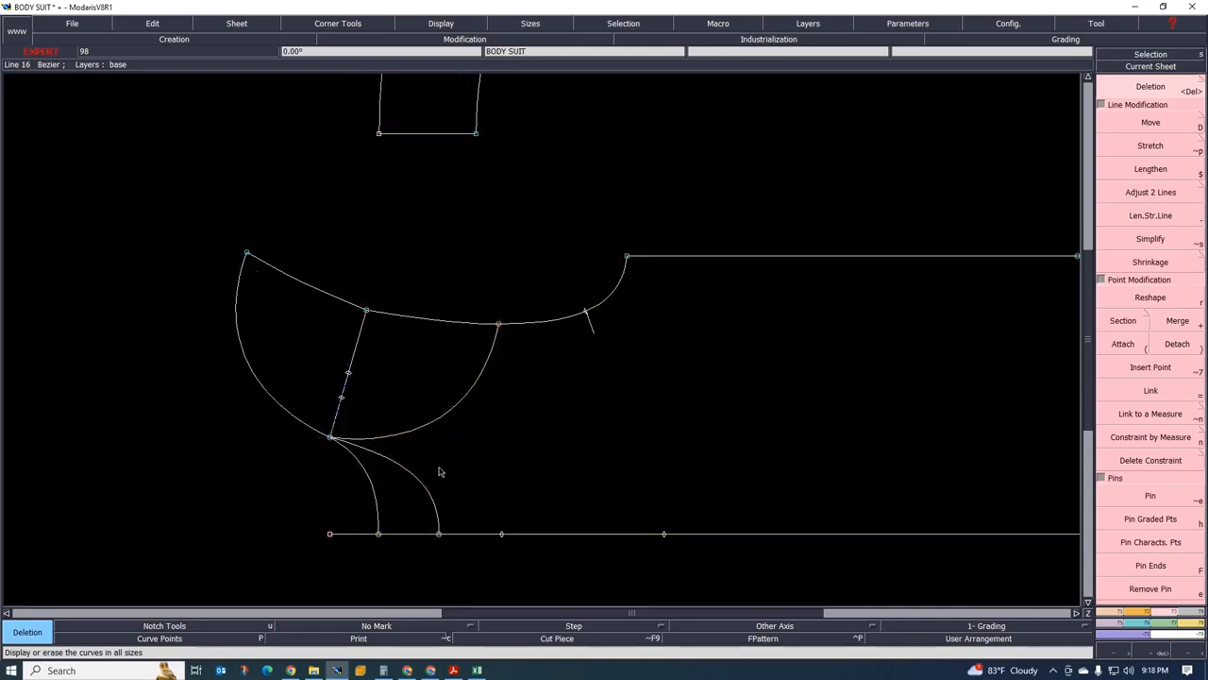
key("F10")
left_click(448, 419)
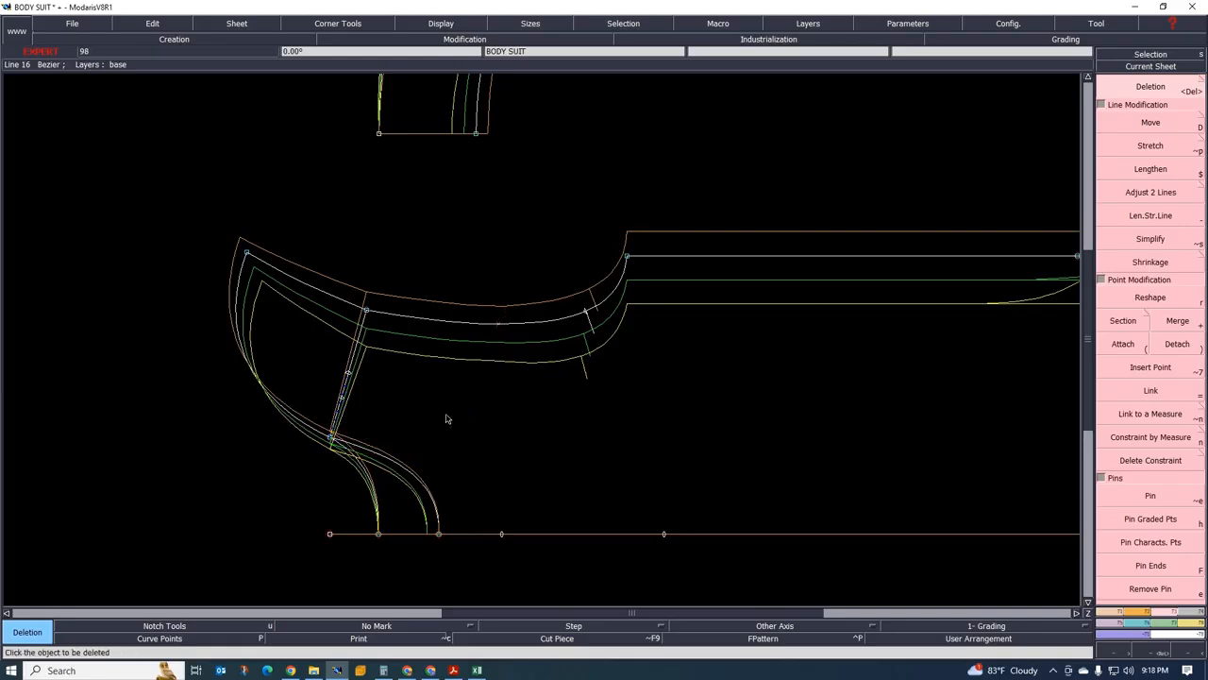
Examine the graded nest of the body suit and sleeve in all sizes, from the shoulder overlap to the leg opening
scroll(410, 386, "down", 1)
scroll(342, 350, "down", 1)
scroll(521, 383, "up", 1)
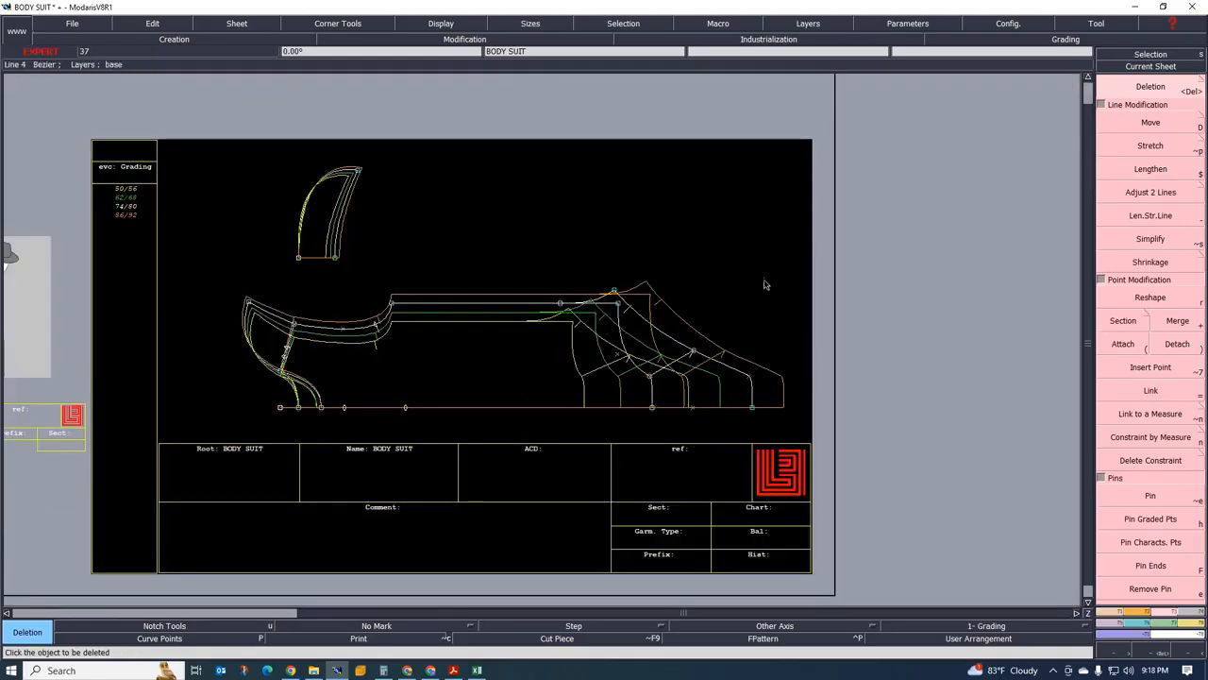
scroll(748, 373, "up", 1)
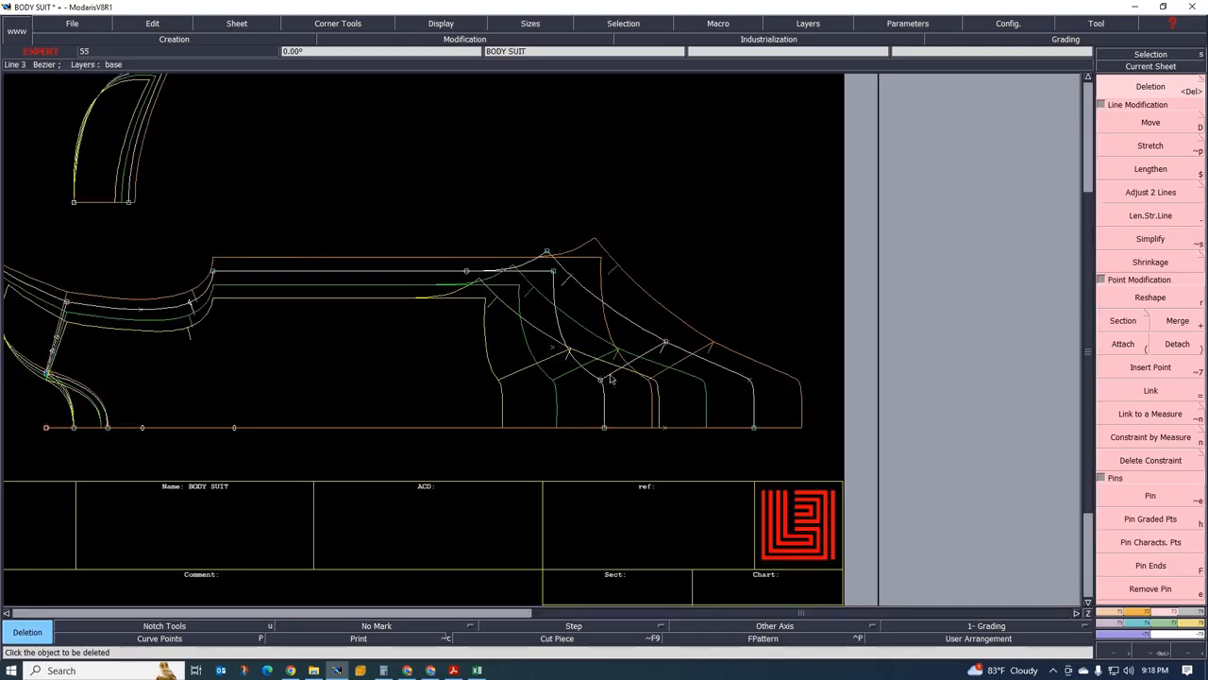
scroll(462, 304, "down", 2)
scroll(462, 304, "up", 1)
scroll(463, 304, "down", 2)
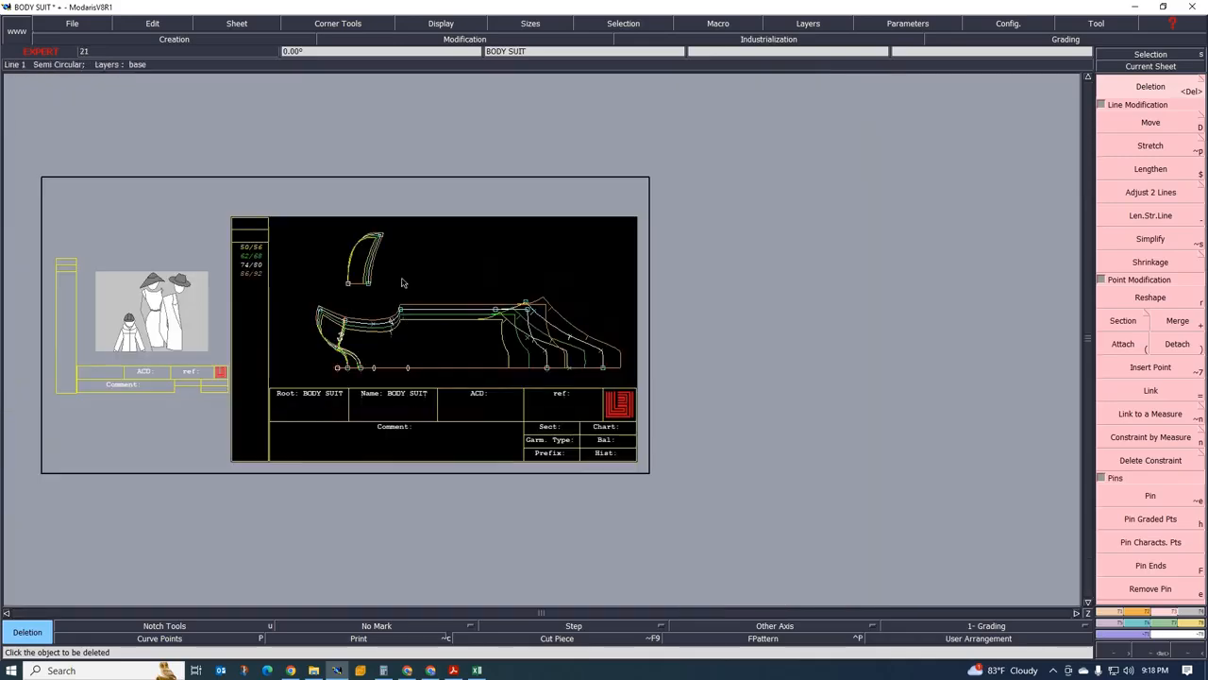
scroll(467, 340, "up", 3)
scroll(474, 374, "down", 2)
scroll(473, 374, "up", 1)
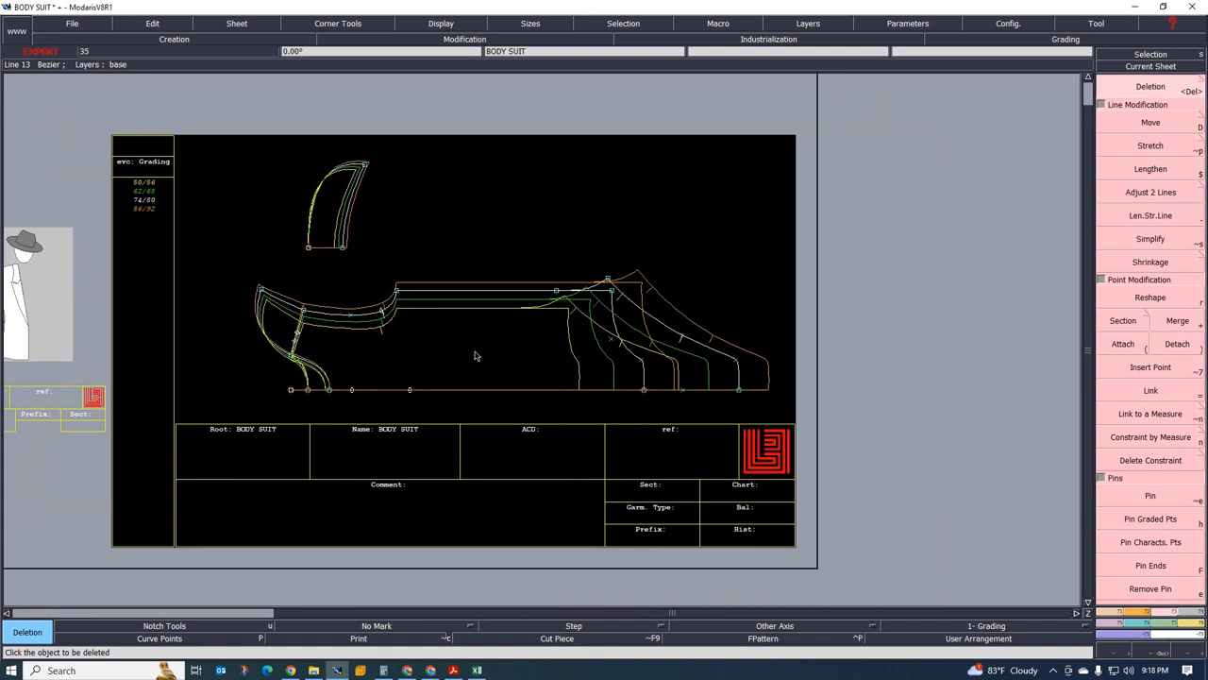
Show only the base size and apply a 0.80 cm line seam to all lines of the body suit and sleeve
key("F10")
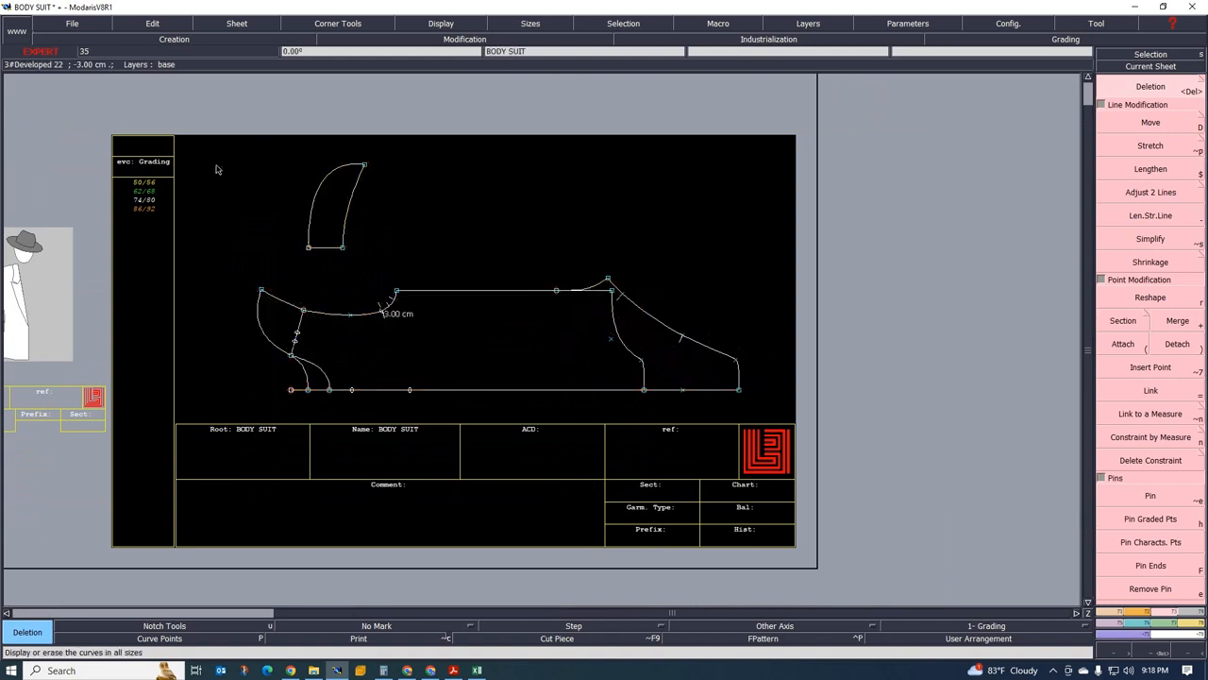
left_click_drag(212, 157, 761, 425)
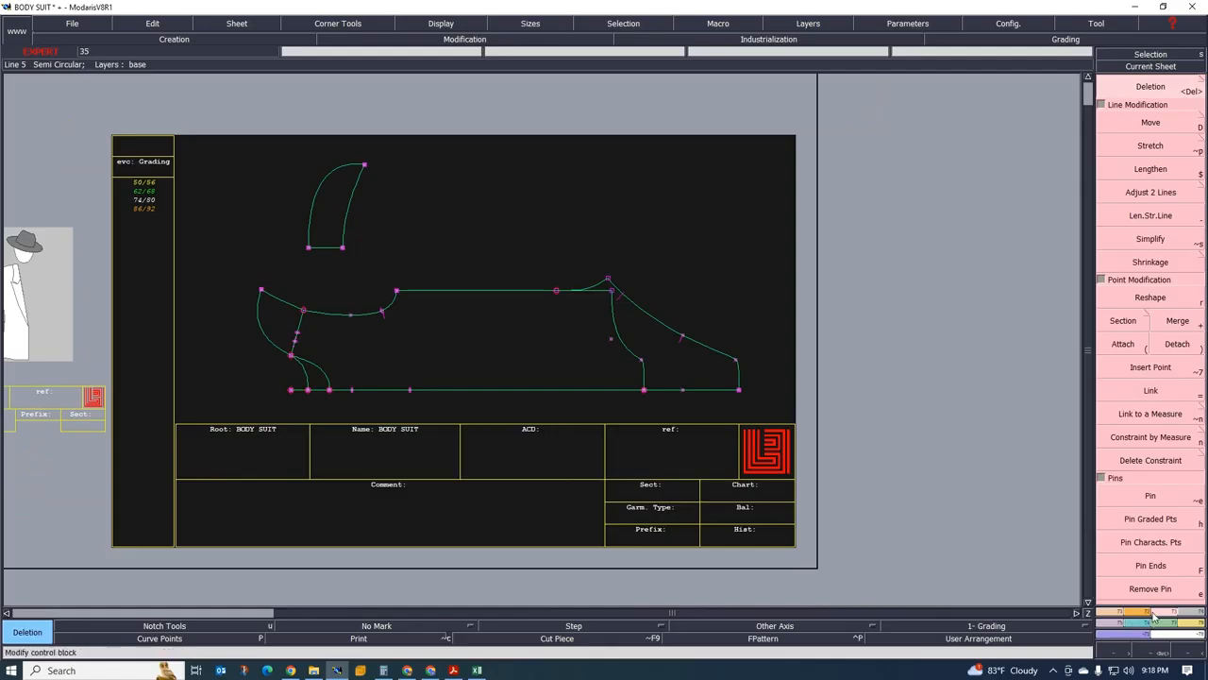
left_click(1187, 615)
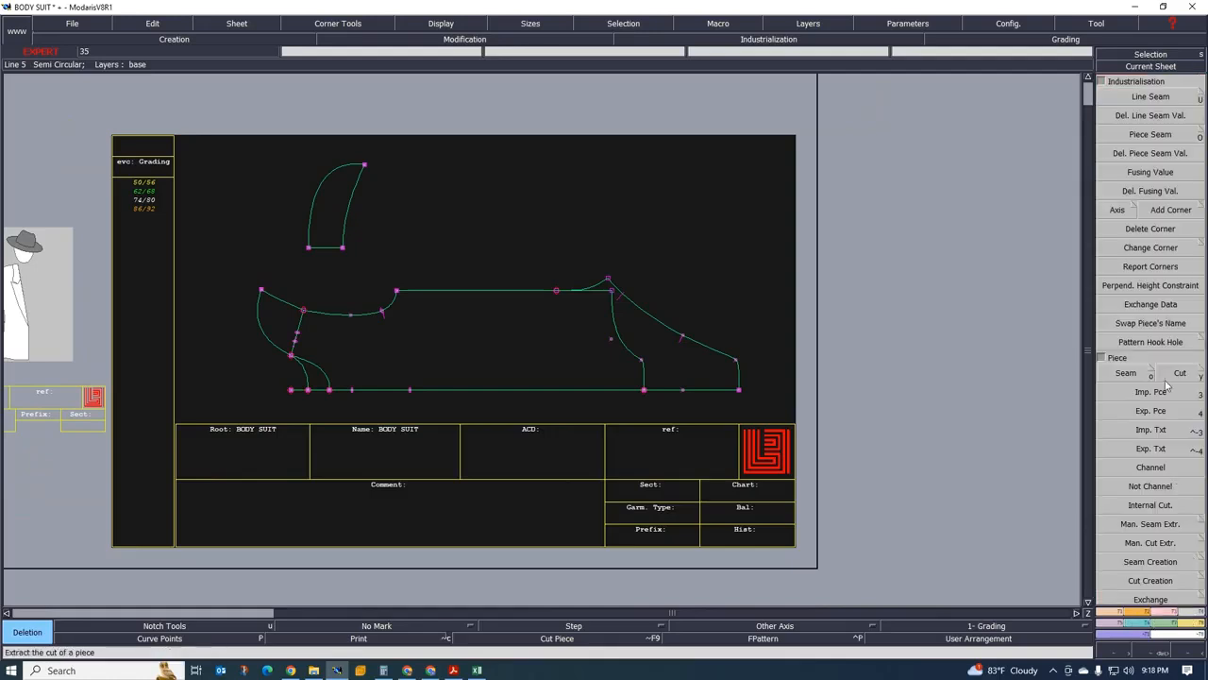
left_click(1142, 97)
left_click(520, 292)
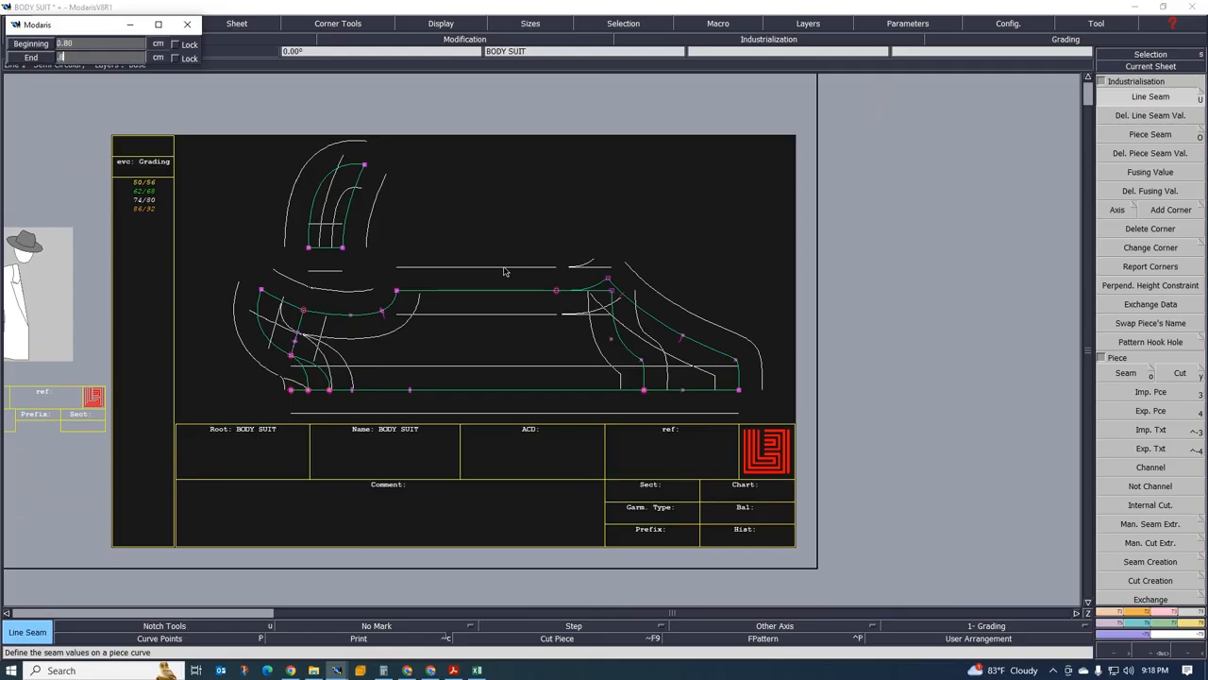
key("Return")
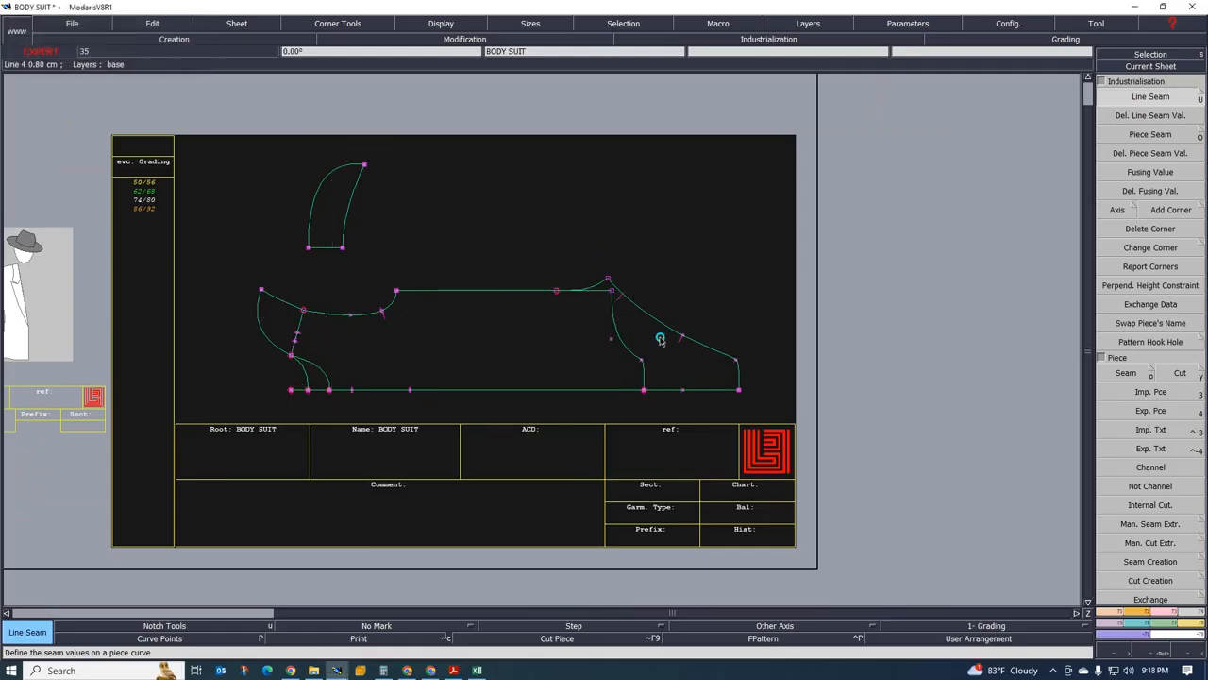
Set the line seam of the front and back leg-opening curves to 0 cm at both beginning and end
left_click_drag(588, 251, 761, 415)
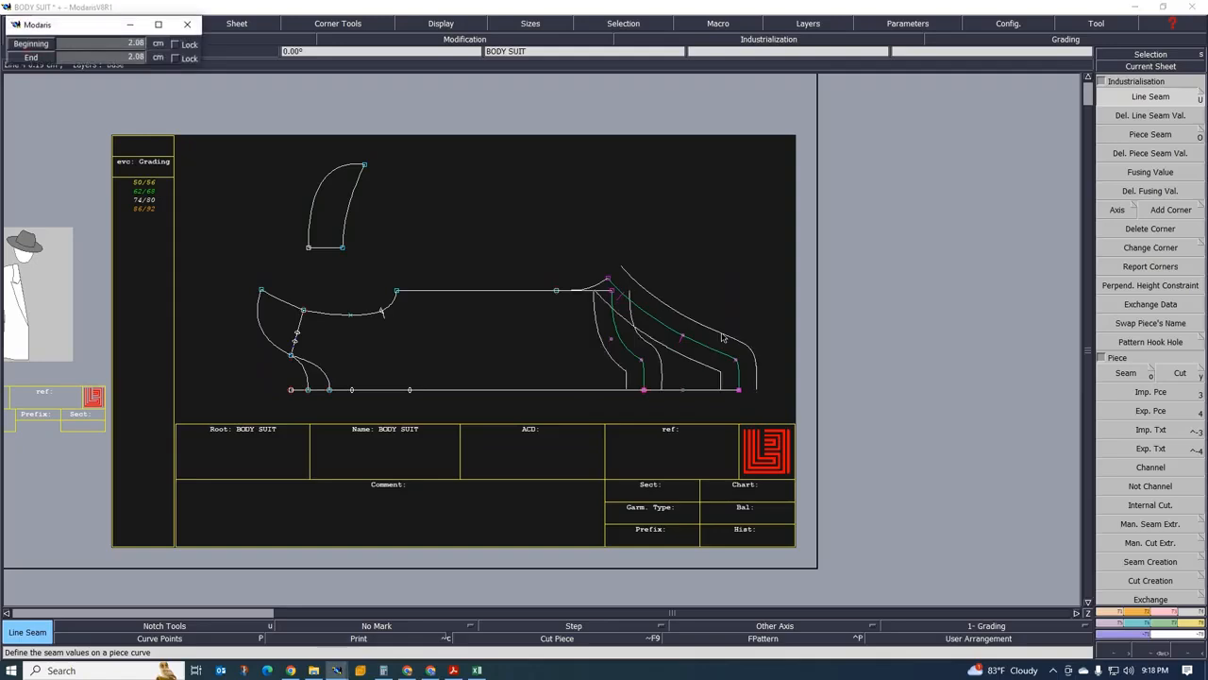
key("Down")
key("Down")
key("Return")
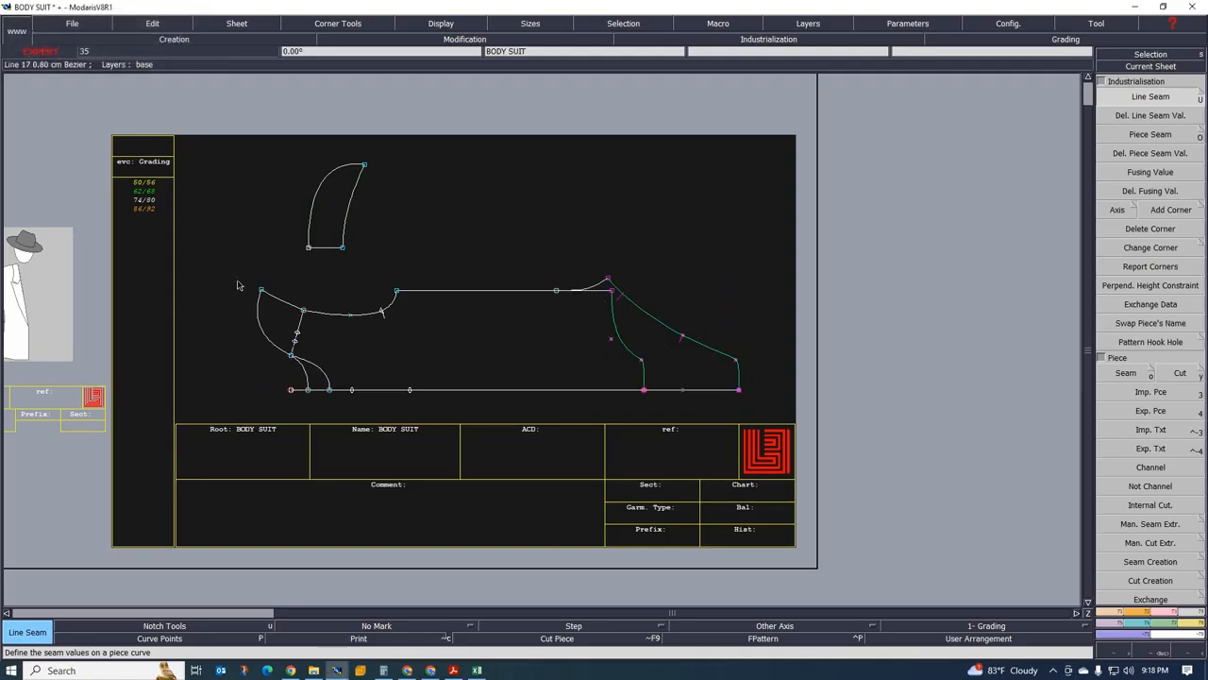
Set the line seam of the shoulder overlap's outer curve and both neckline curves to 0 cm
left_click(259, 332)
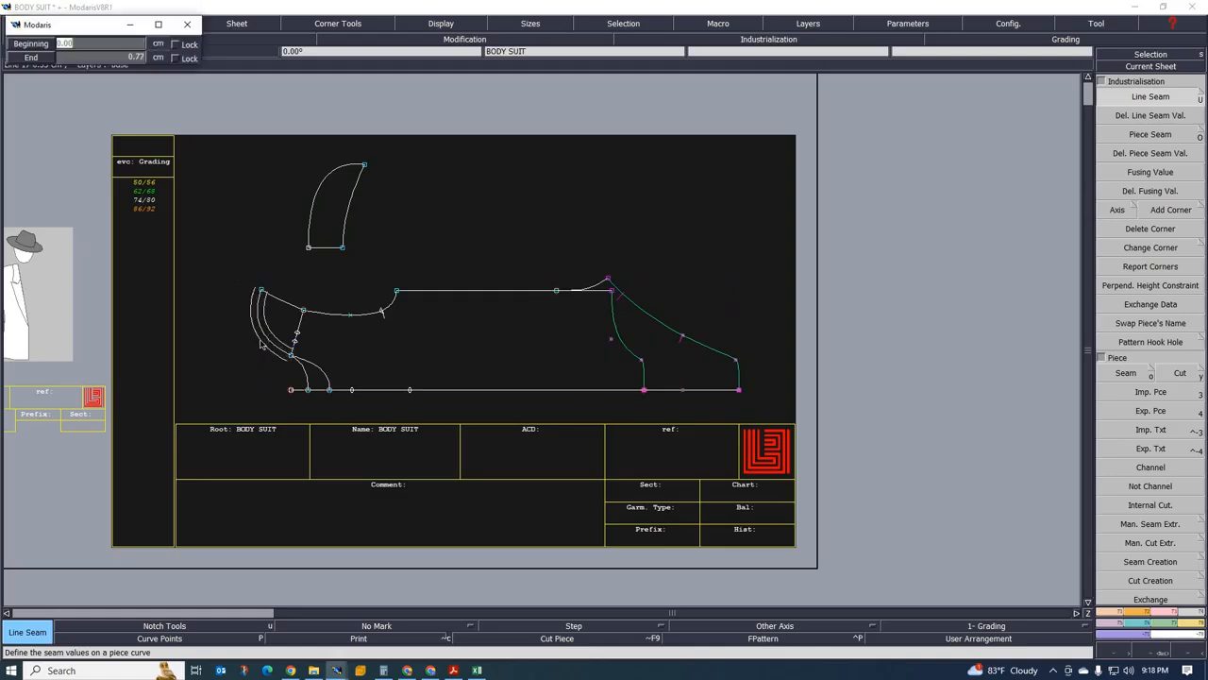
key("Down")
key("Return")
left_click_drag(281, 332, 343, 408)
left_click(321, 382)
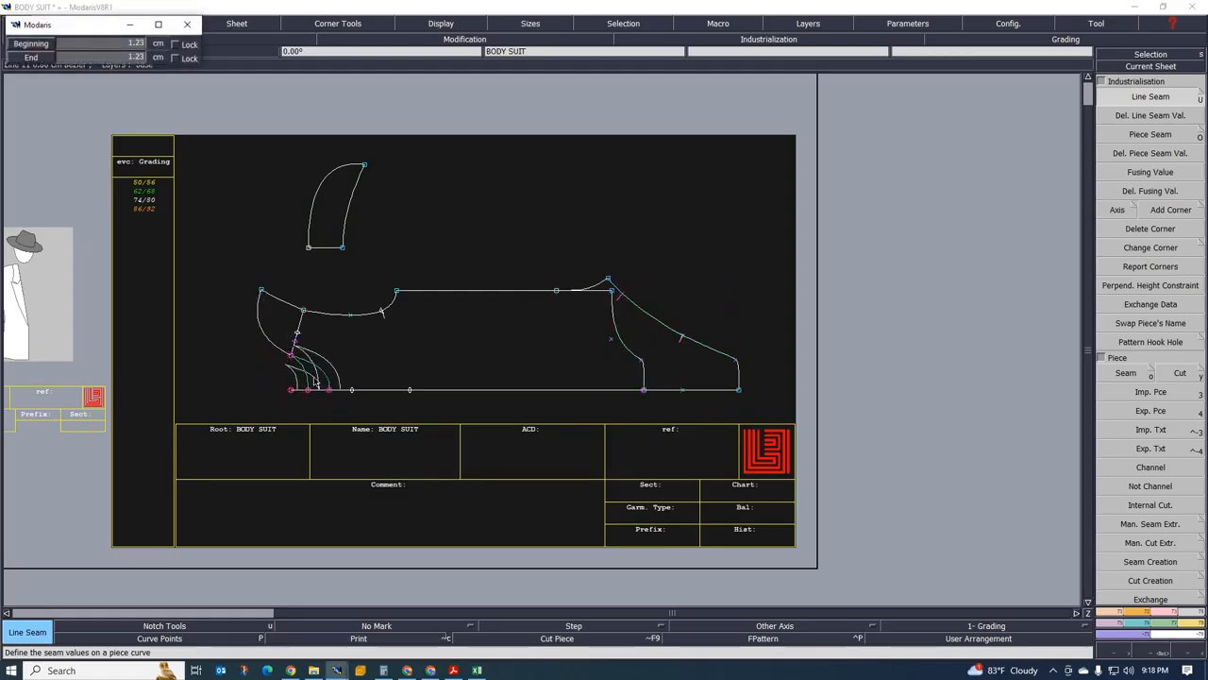
key("Return")
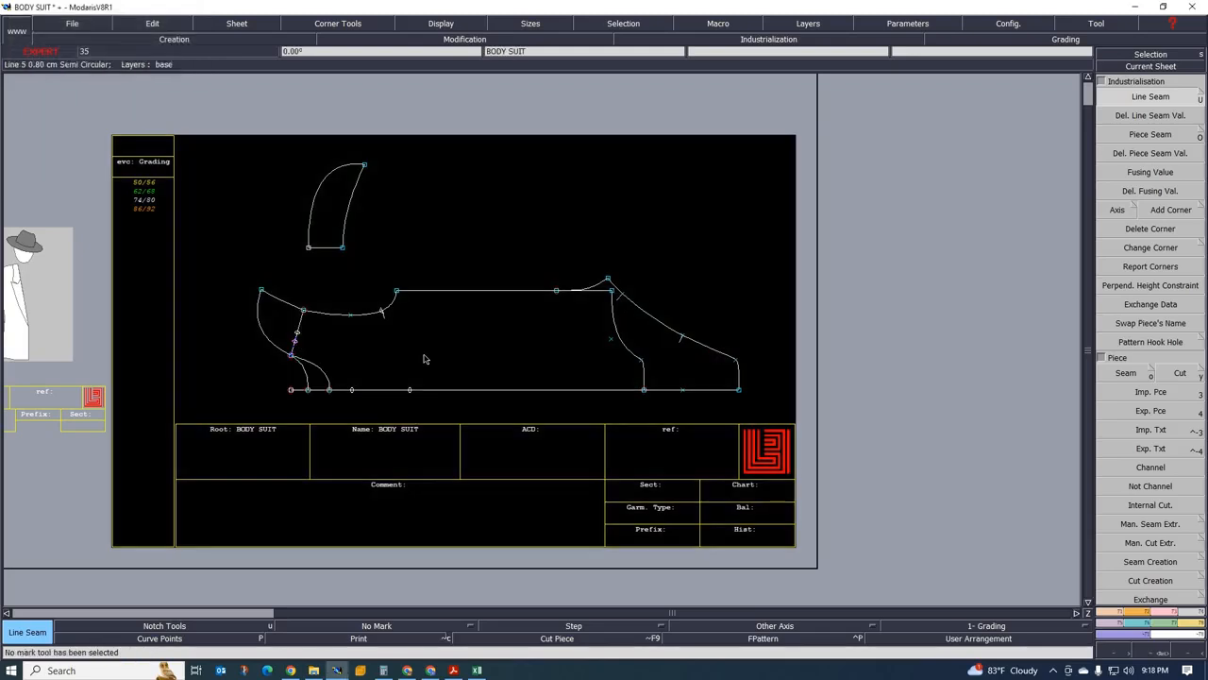
Set the line seam of the sleeve's hem curve to 1 cm
left_click(350, 206)
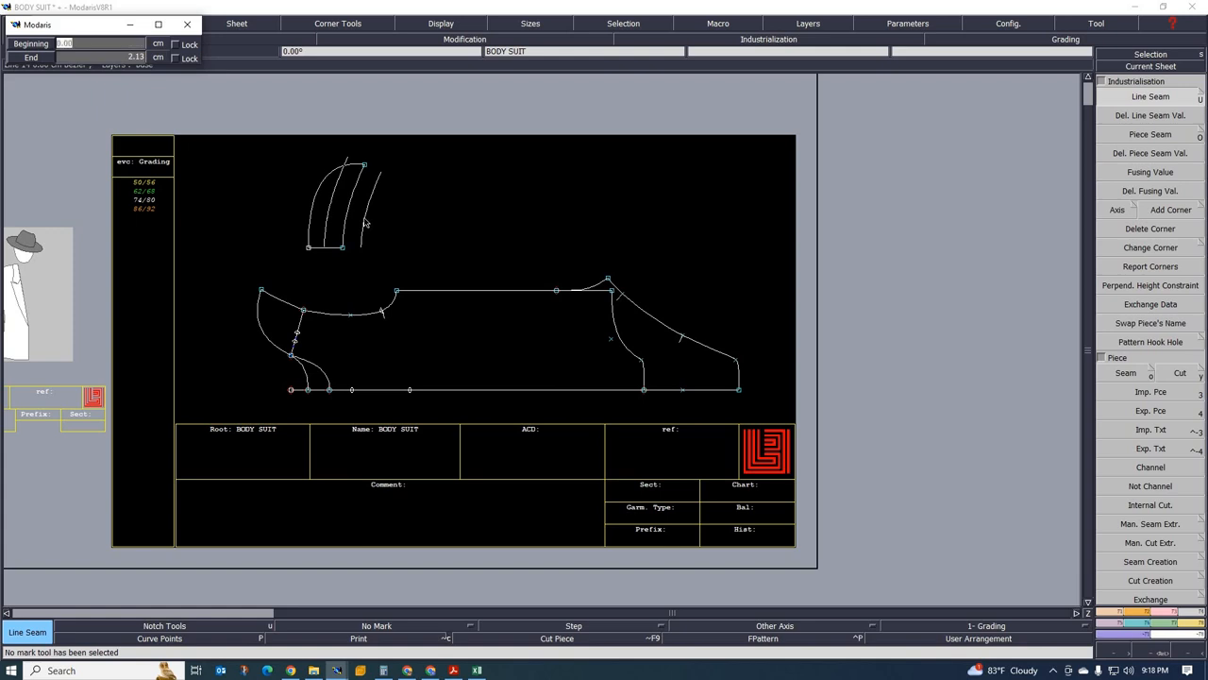
type("1")
key("Return")
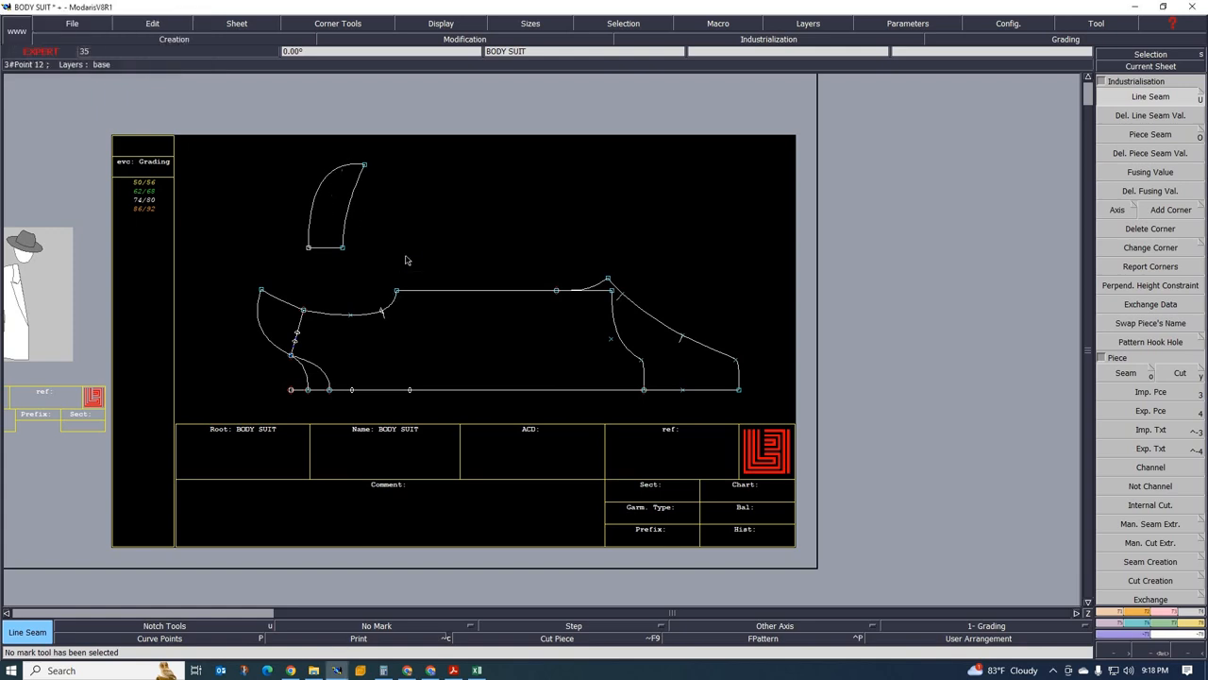
Extract the front body piece by its seam line, combining the shoulder overlap area with the main body area
scroll(472, 345, "up", 2)
scroll(445, 329, "down", 3)
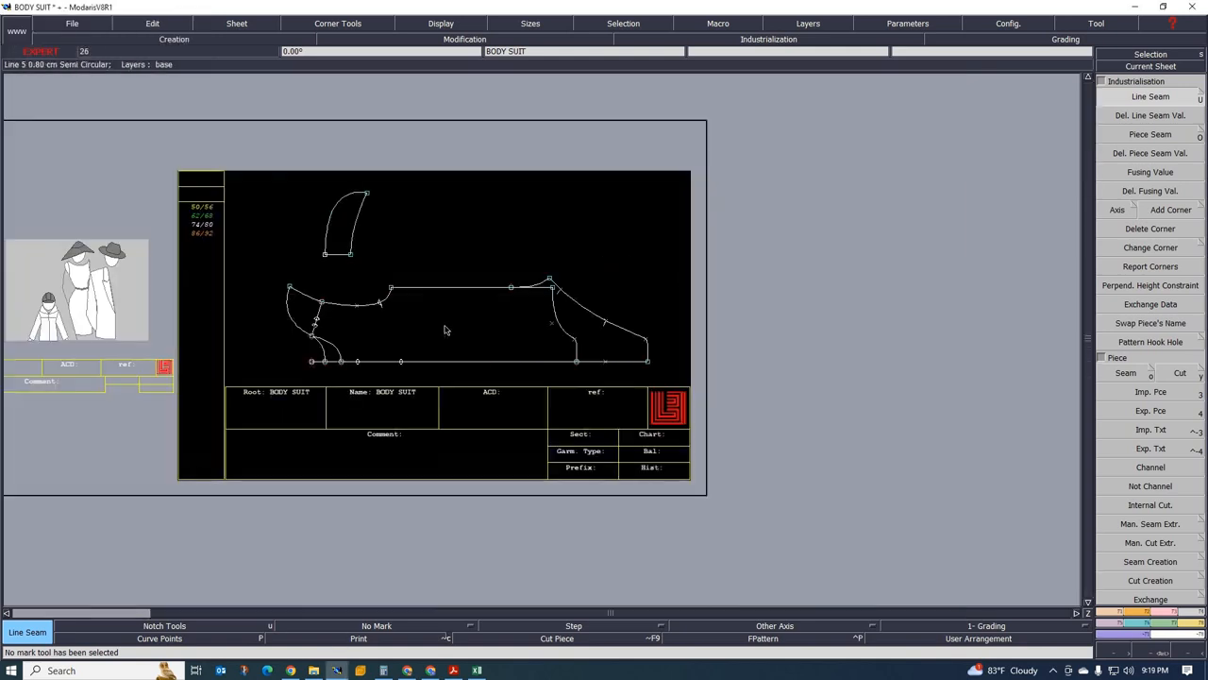
scroll(441, 321, "up", 2)
scroll(437, 311, "up", 2)
scroll(440, 318, "down", 2)
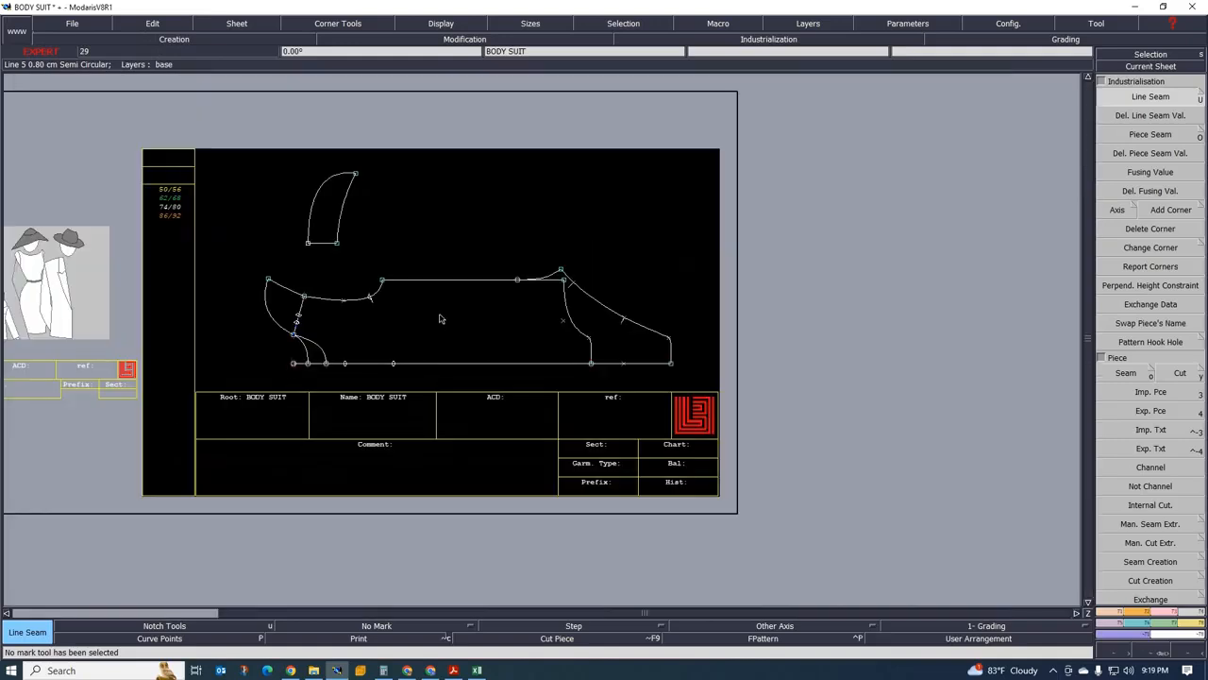
scroll(440, 318, "up", 2)
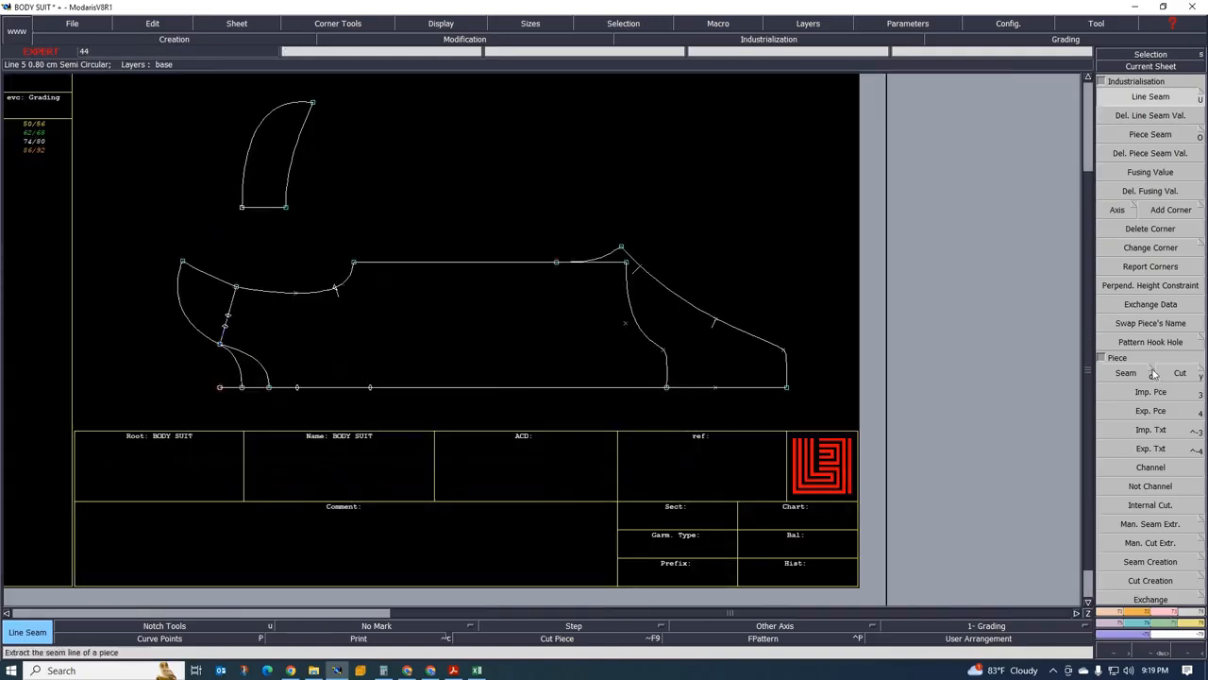
left_click(1123, 373)
left_click(218, 303)
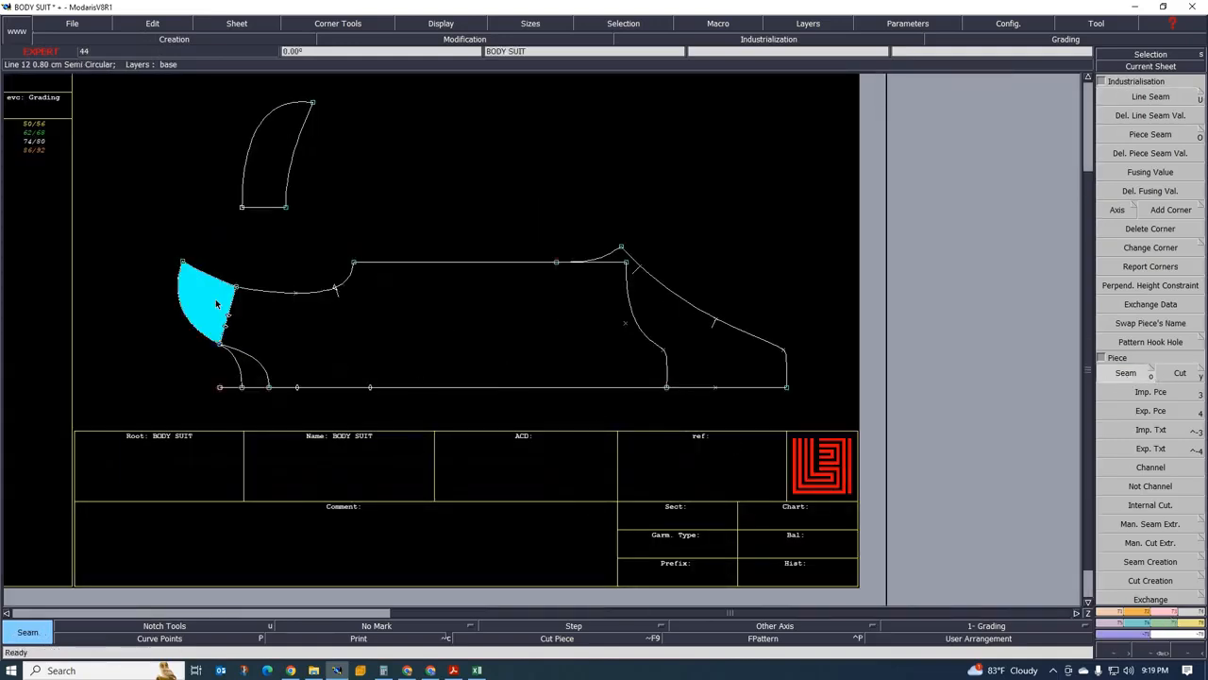
left_click(570, 303)
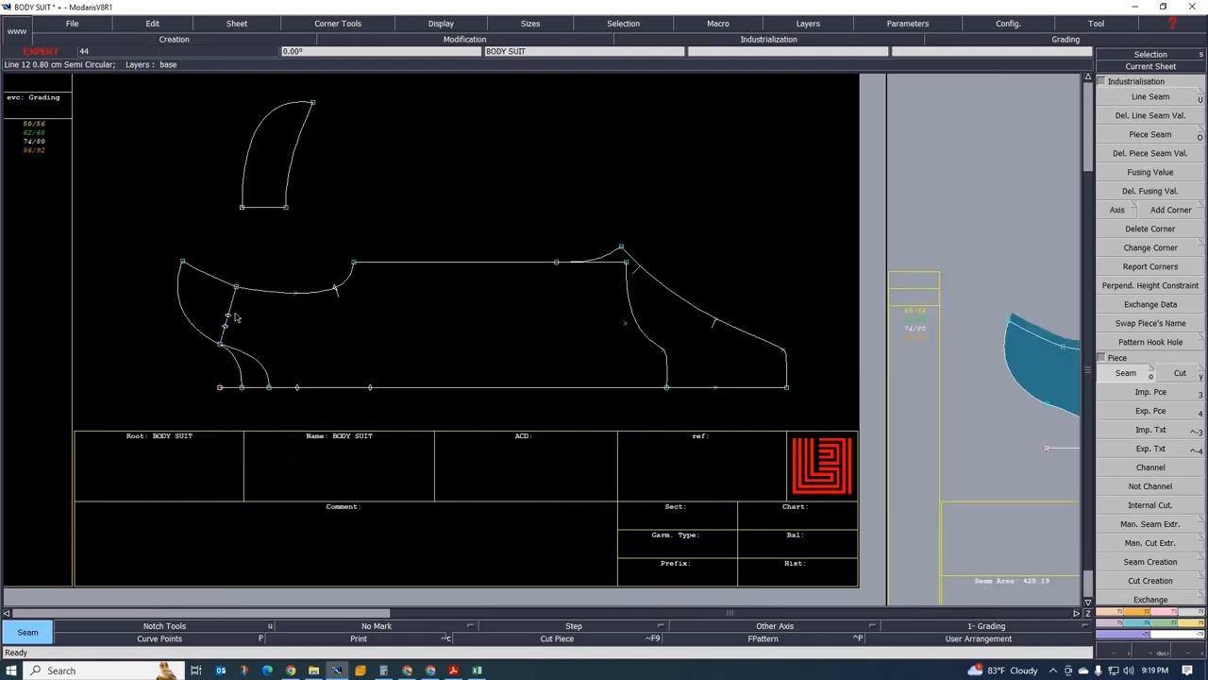
Extract the back body piece by its seam line, including the back neckline and crotch flap areas, and arrange all sheets
left_click(253, 368)
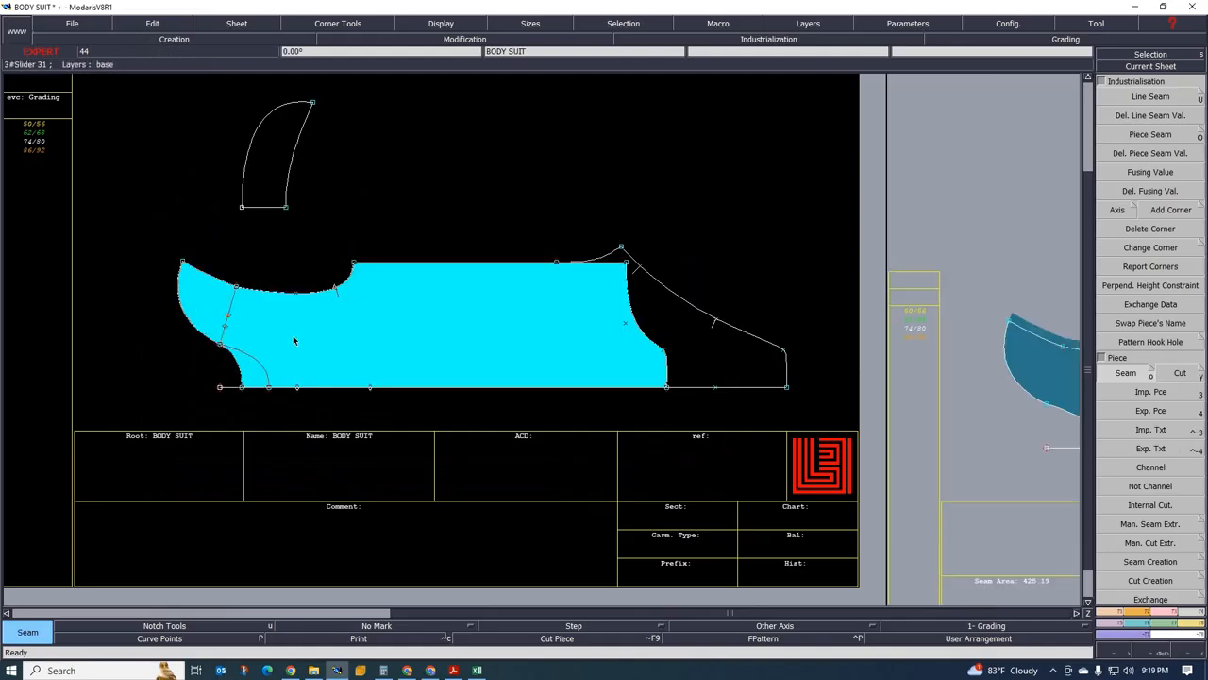
left_click(699, 351)
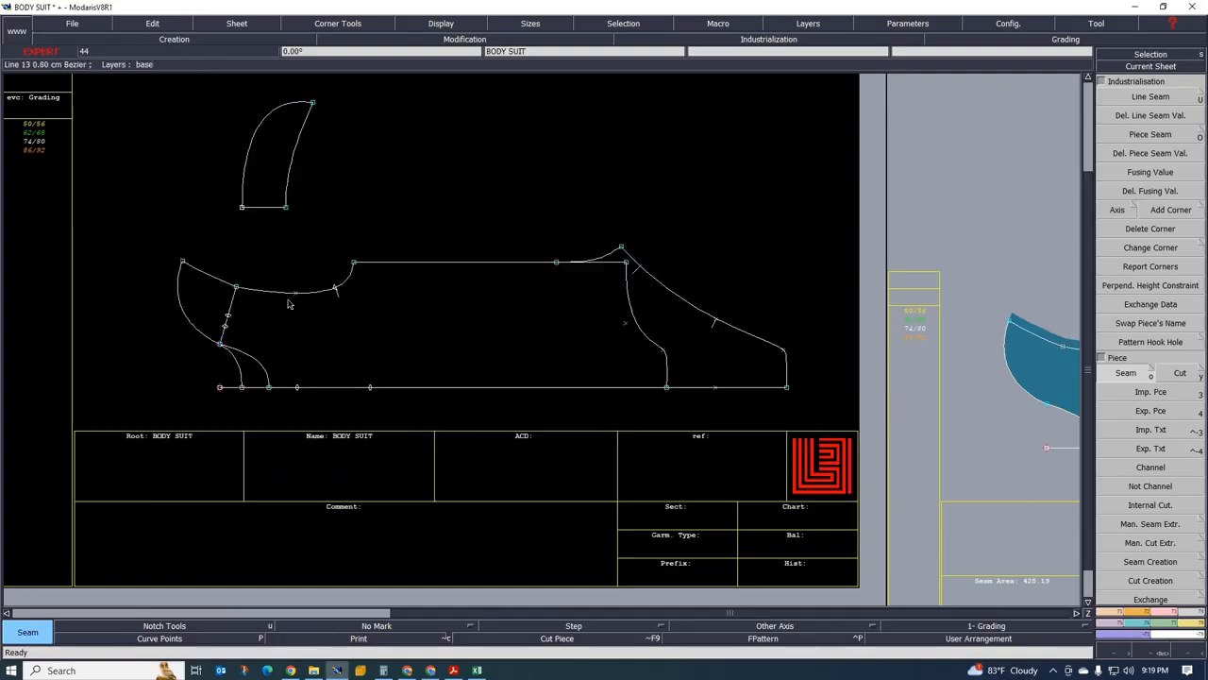
key("j")
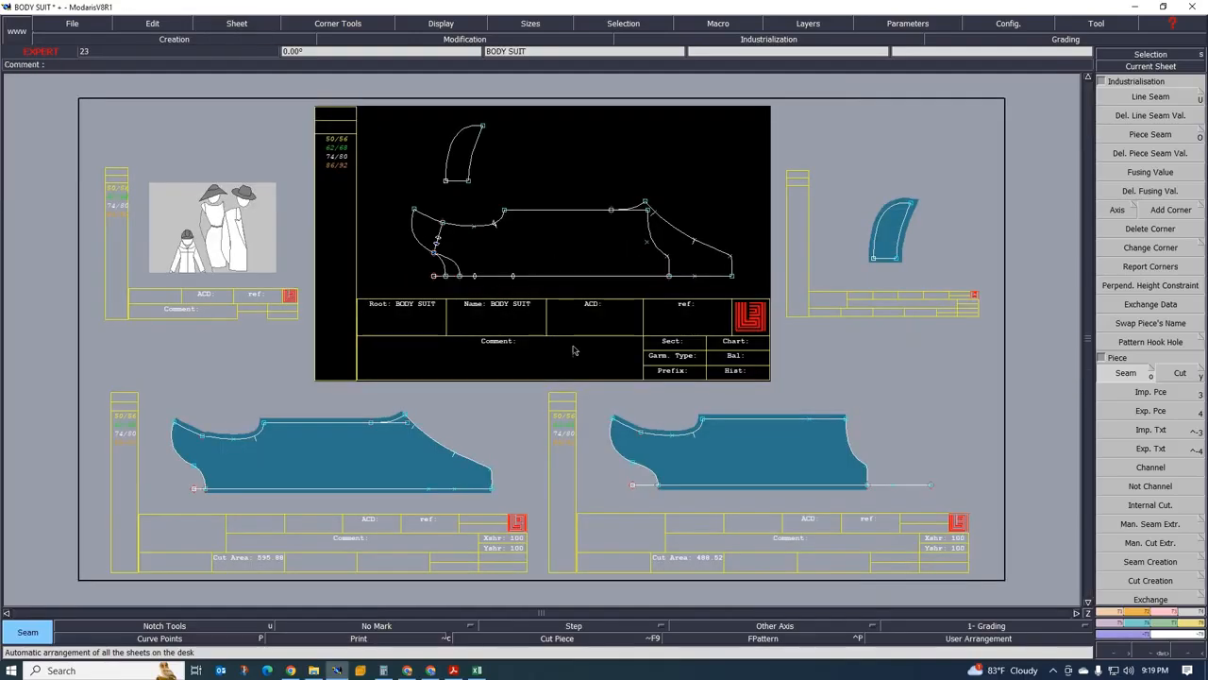
Unfold the half sleeve into a full symmetrical piece with Sym 2Pts, using both ends of its straight edge as the axis
scroll(790, 432, "up", 2)
scroll(752, 426, "down", 2)
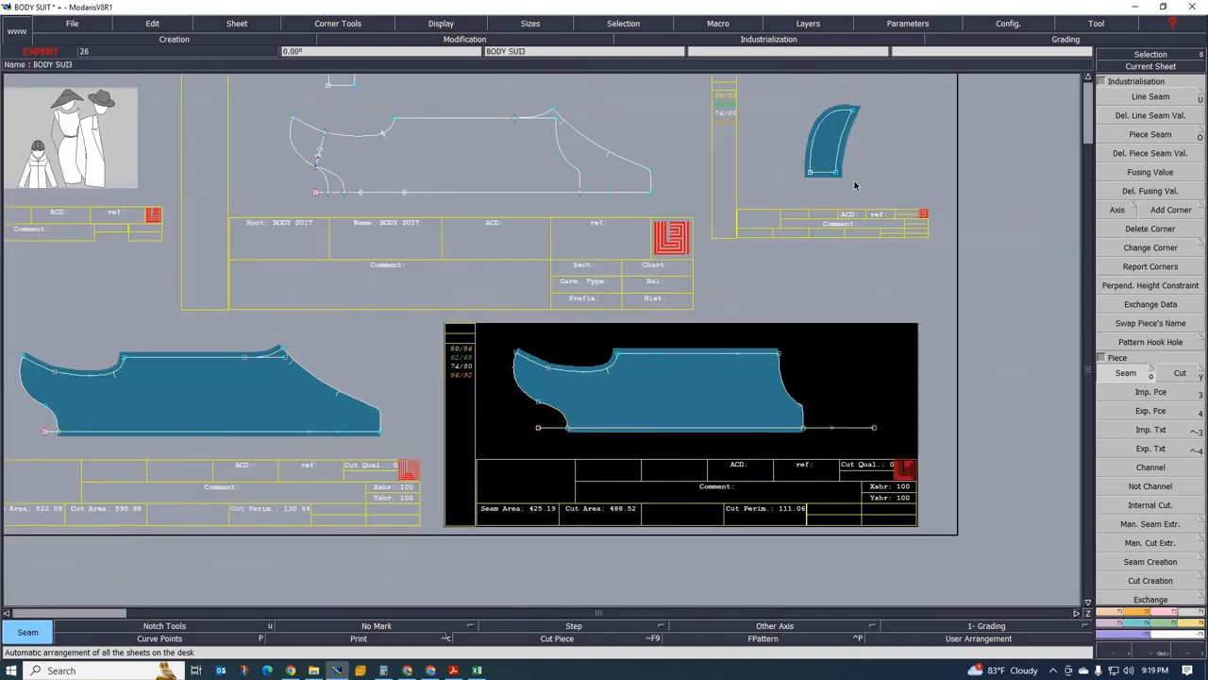
scroll(854, 165, "up", 3)
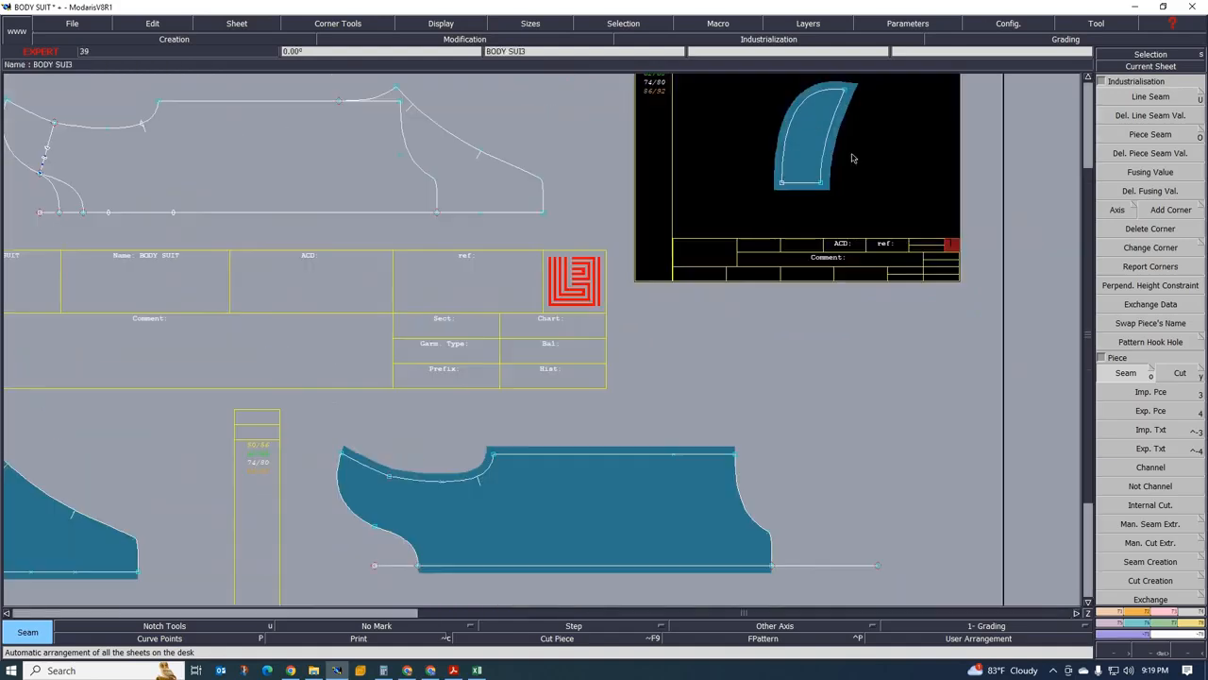
left_click(1117, 628)
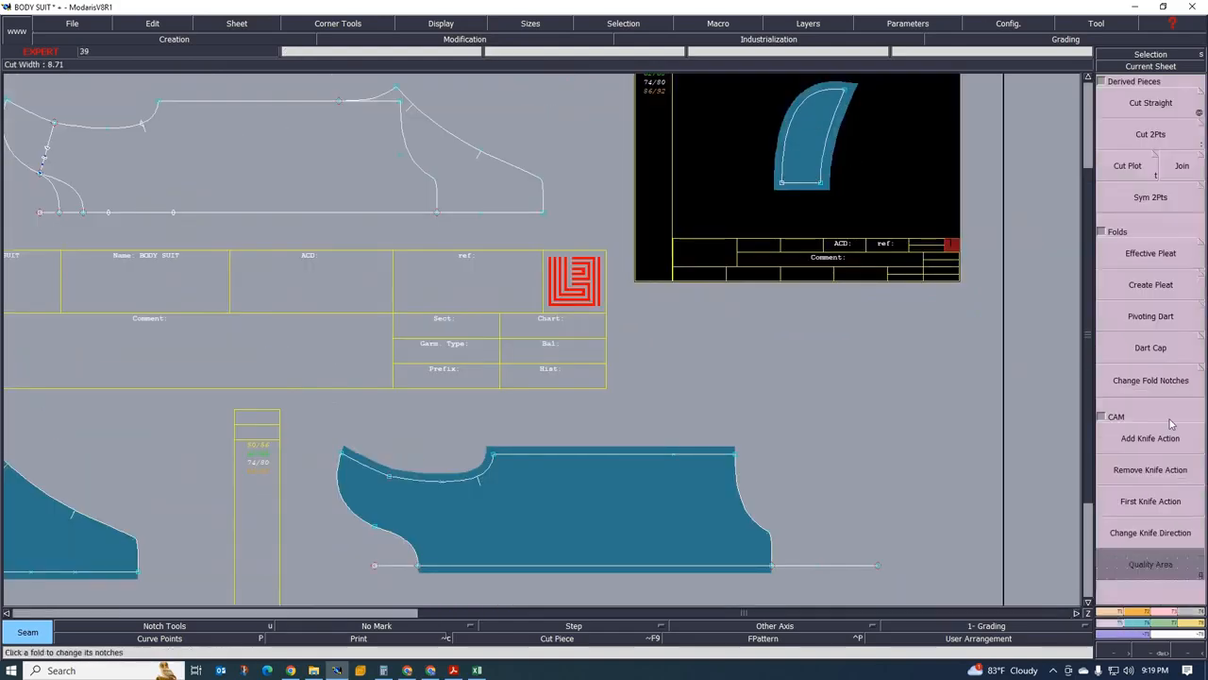
left_click(1151, 198)
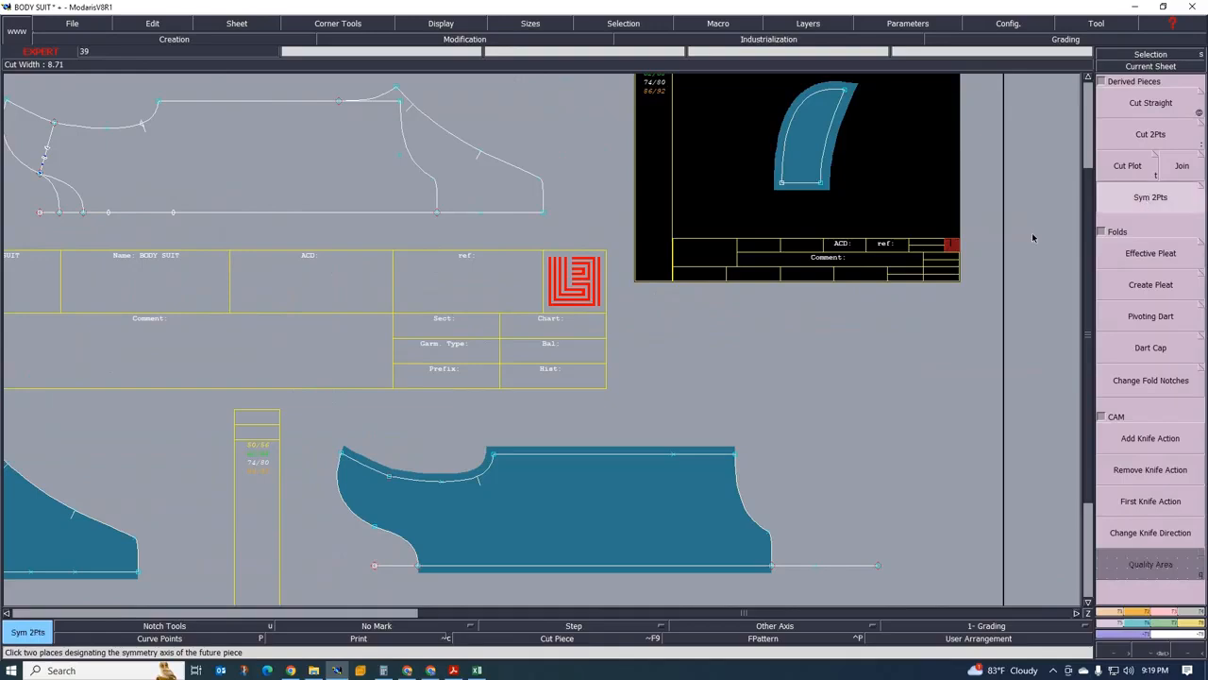
left_click(782, 183)
left_click(820, 183)
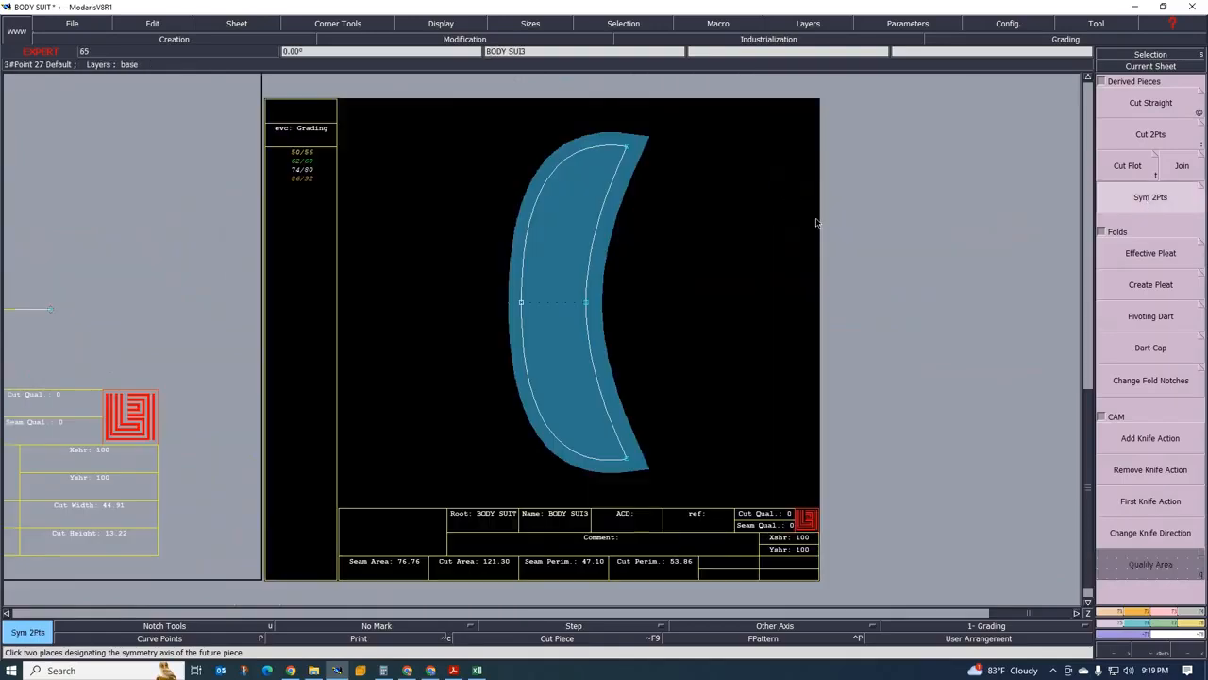
Unfold the back body piece symmetrically with Sym 2Pts about its centre line, from the neckline point to the crotch end
scroll(775, 220, "down", 2)
scroll(661, 280, "down", 2)
scroll(499, 296, "up", 2)
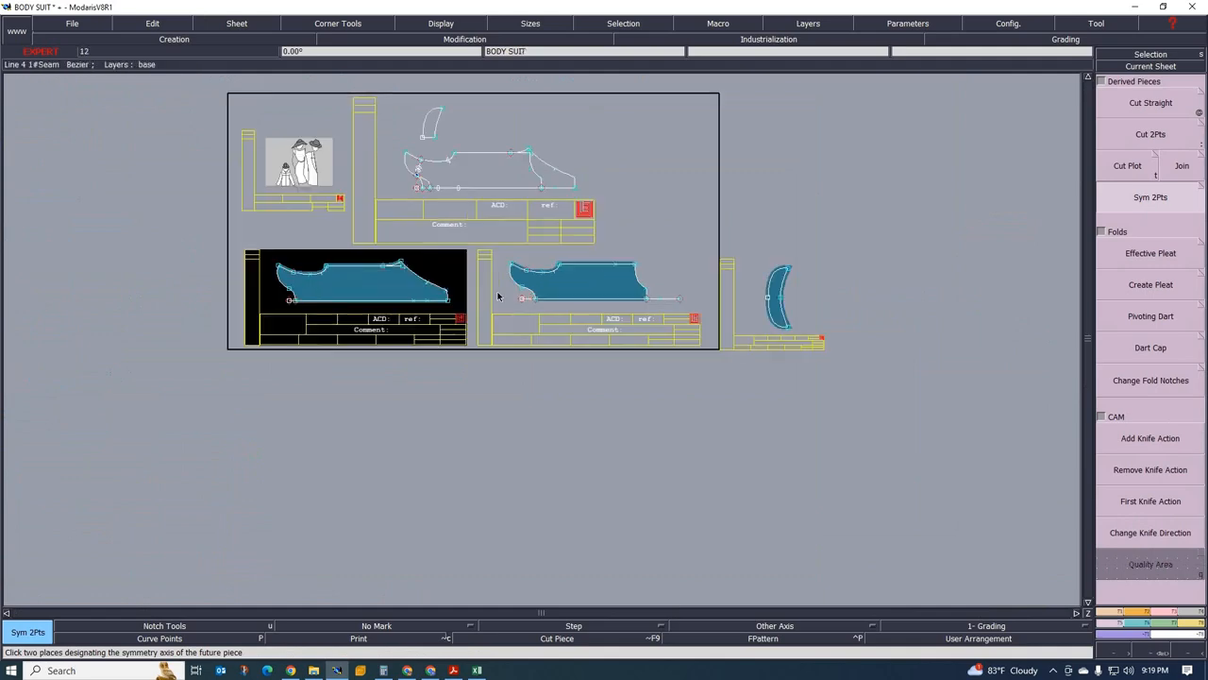
scroll(162, 300, "up", 2)
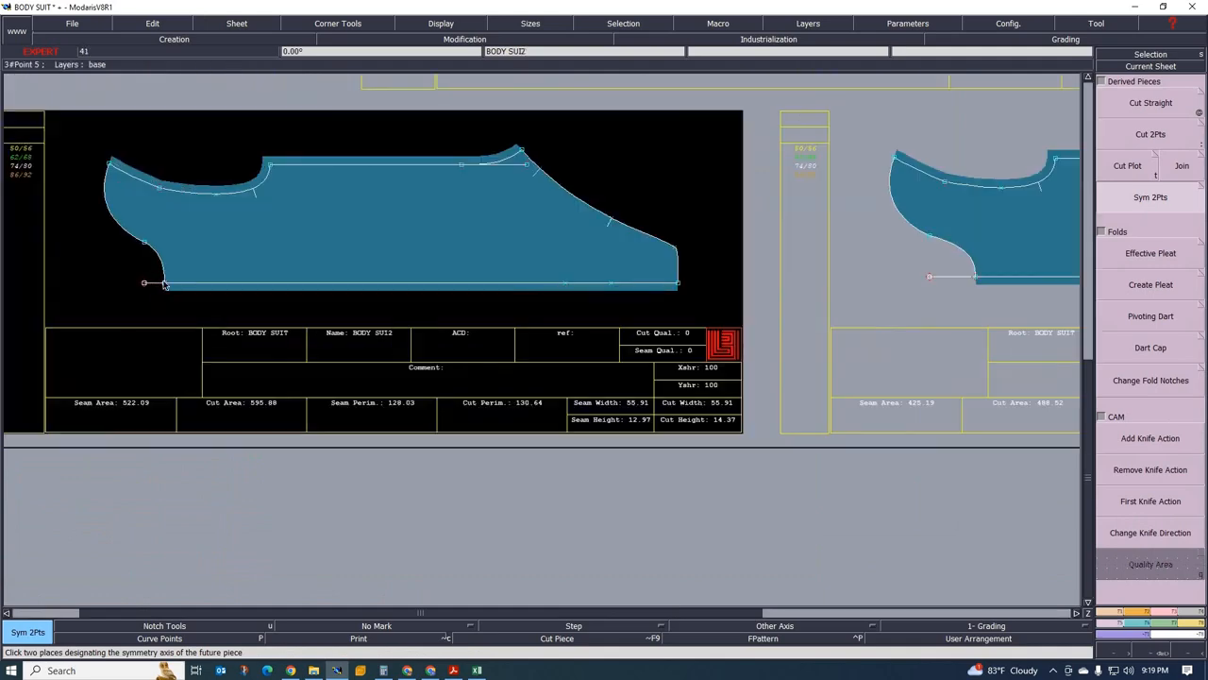
left_click(164, 283)
left_click(678, 283)
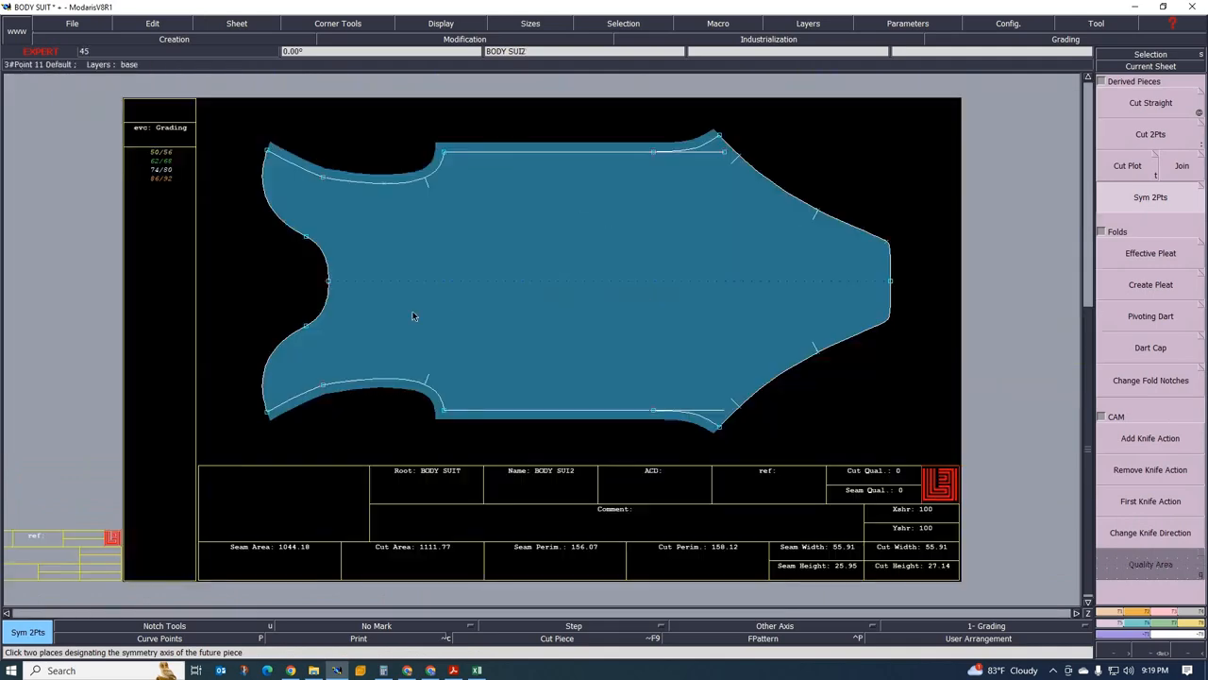
Unfold the front body piece symmetrically about its centre line, from the neckline point to the crotch edge
scroll(412, 317, "down", 2)
scroll(545, 343, "up", 1)
scroll(499, 350, "down", 3)
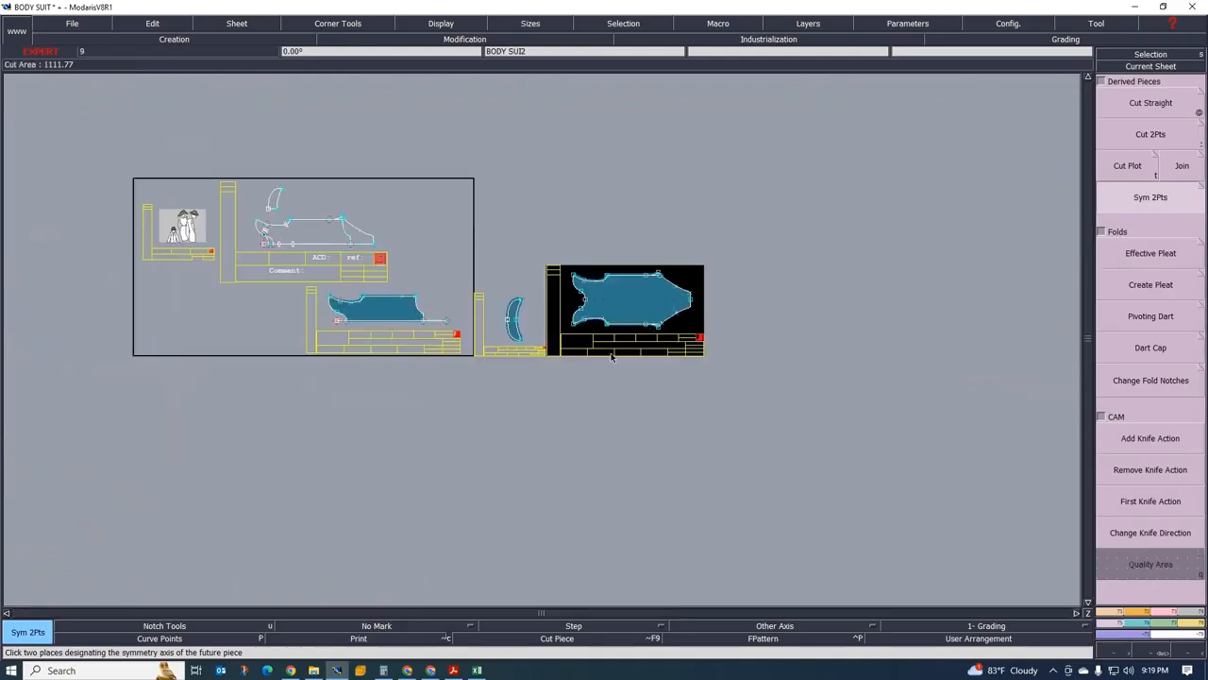
scroll(451, 331, "up", 5)
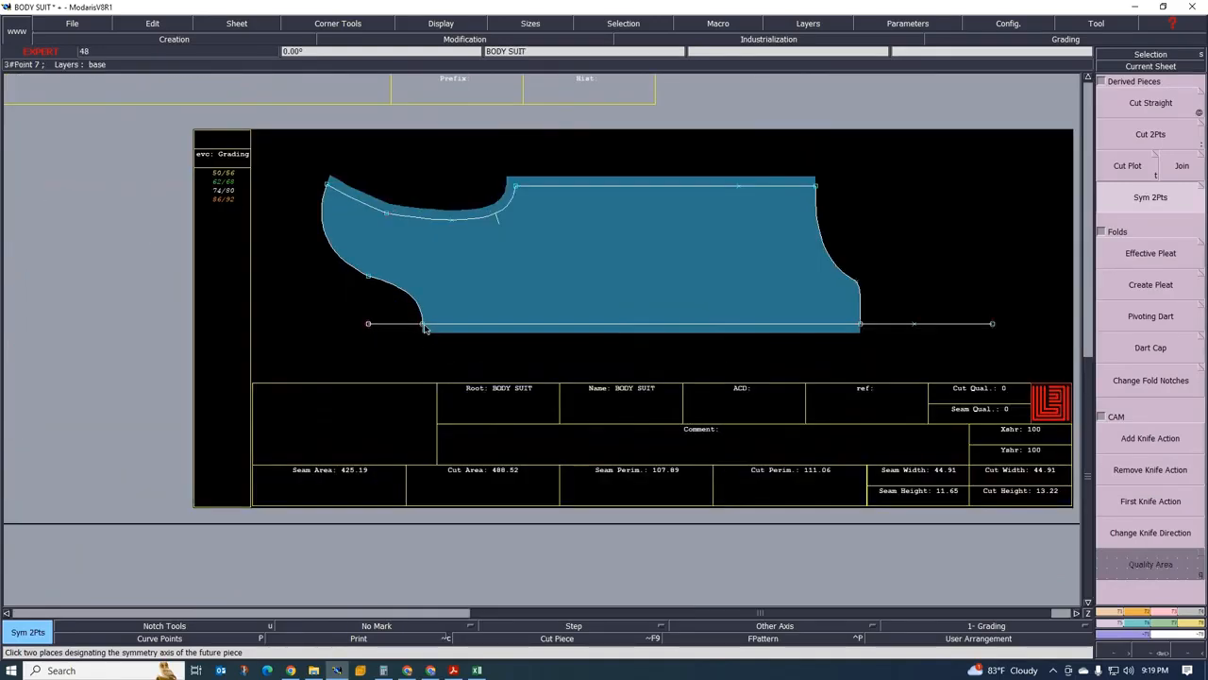
left_click(424, 325)
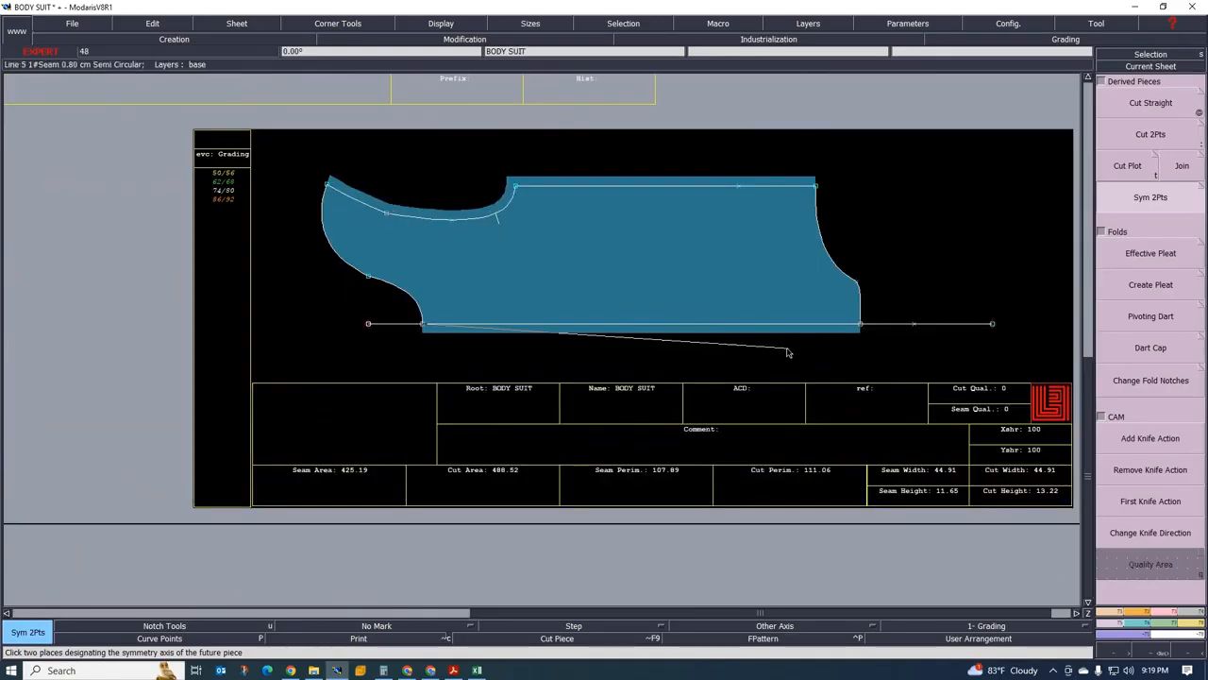
left_click(859, 325)
scroll(602, 345, "down", 2)
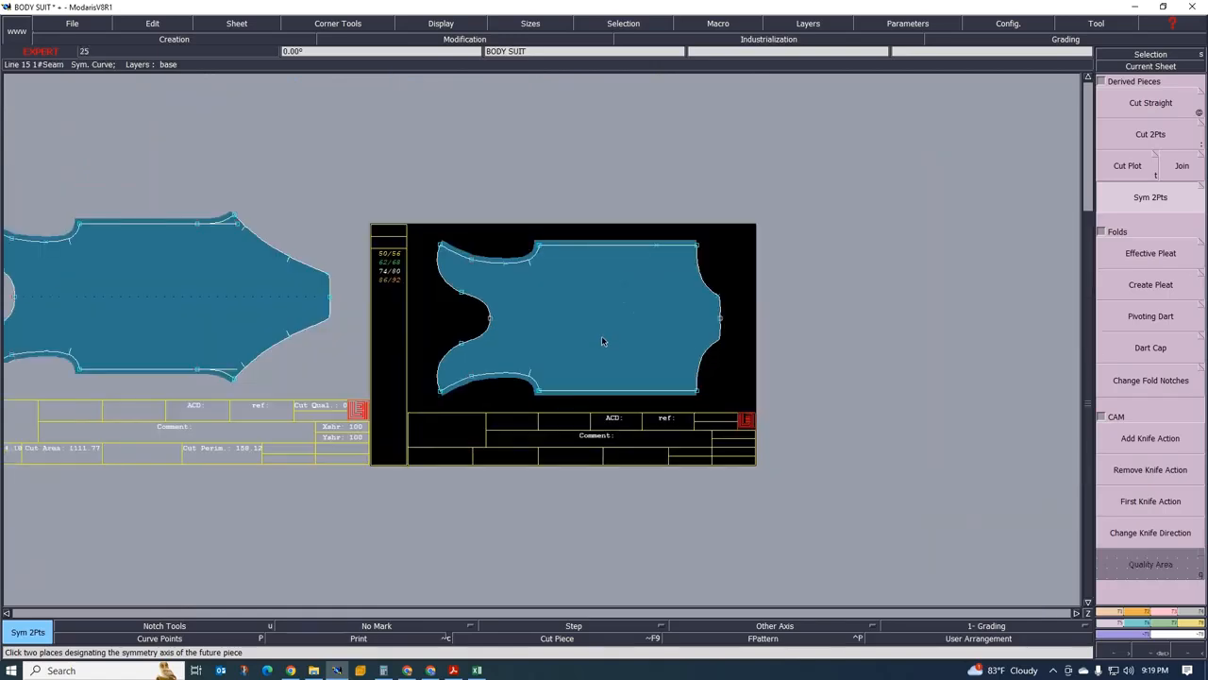
Display the graded outlines in all sizes, 50/56 to 86/92, on the unfolded front and back body pieces
key("F12")
key("F9")
key("F9")
key("F9")
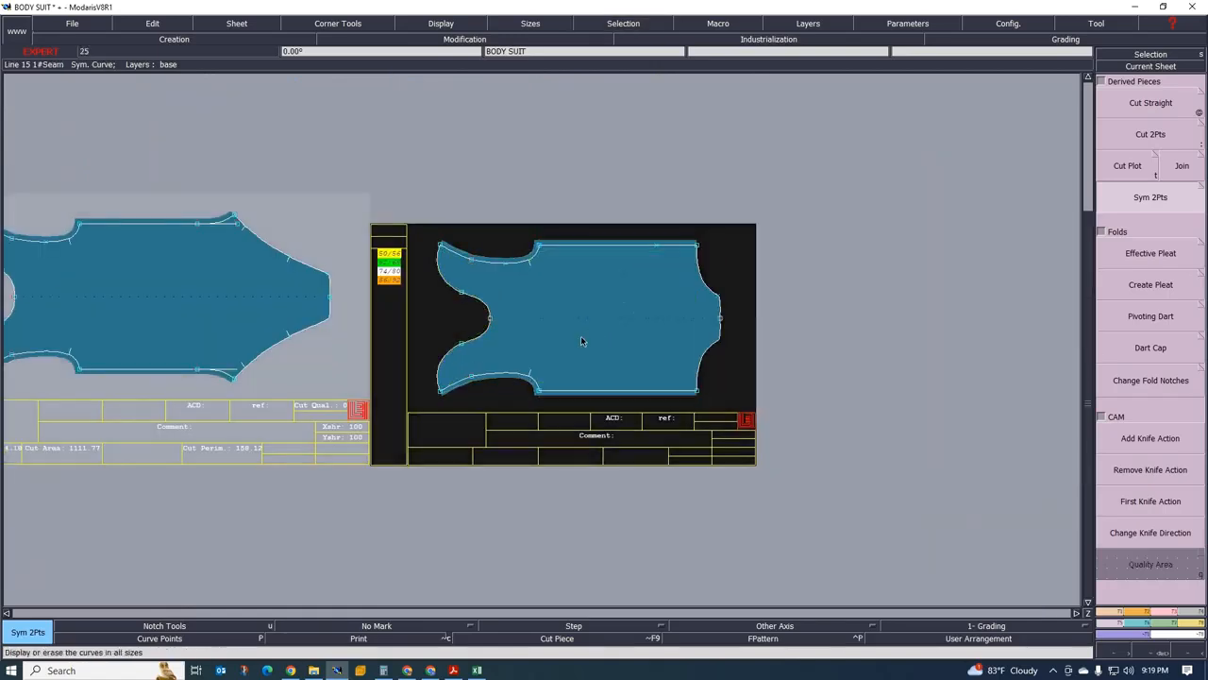
scroll(581, 340, "down", 2)
scroll(428, 297, "up", 2)
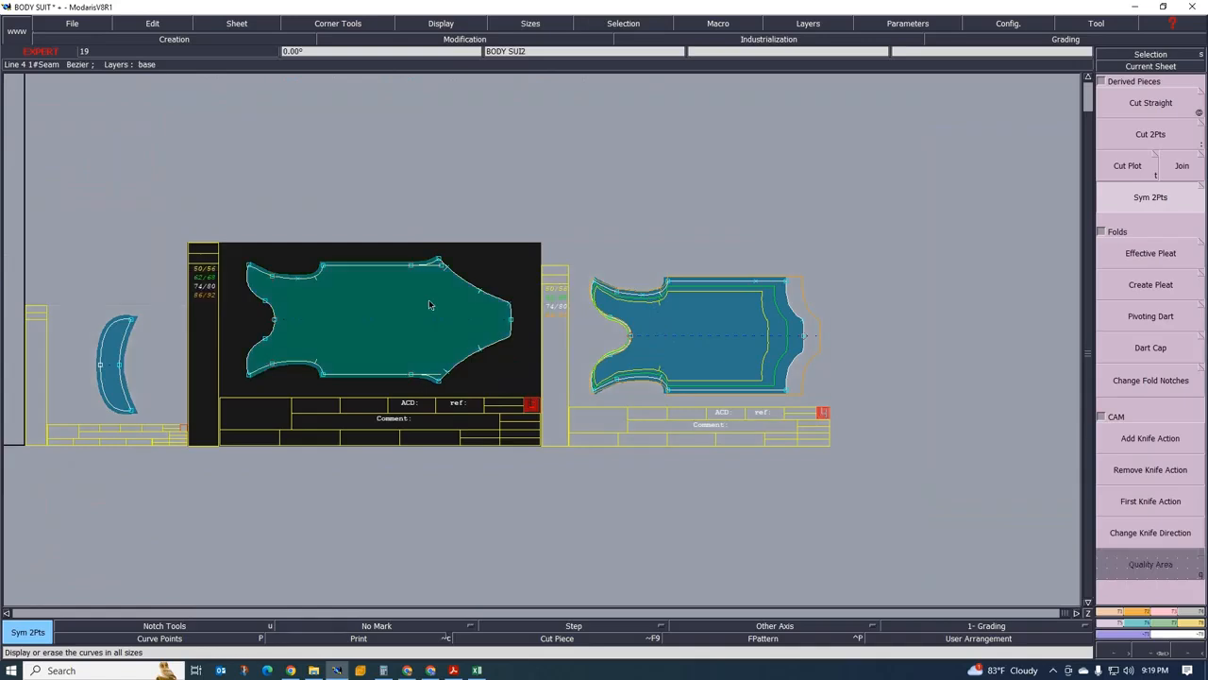
scroll(430, 303, "down", 1)
scroll(415, 301, "up", 2)
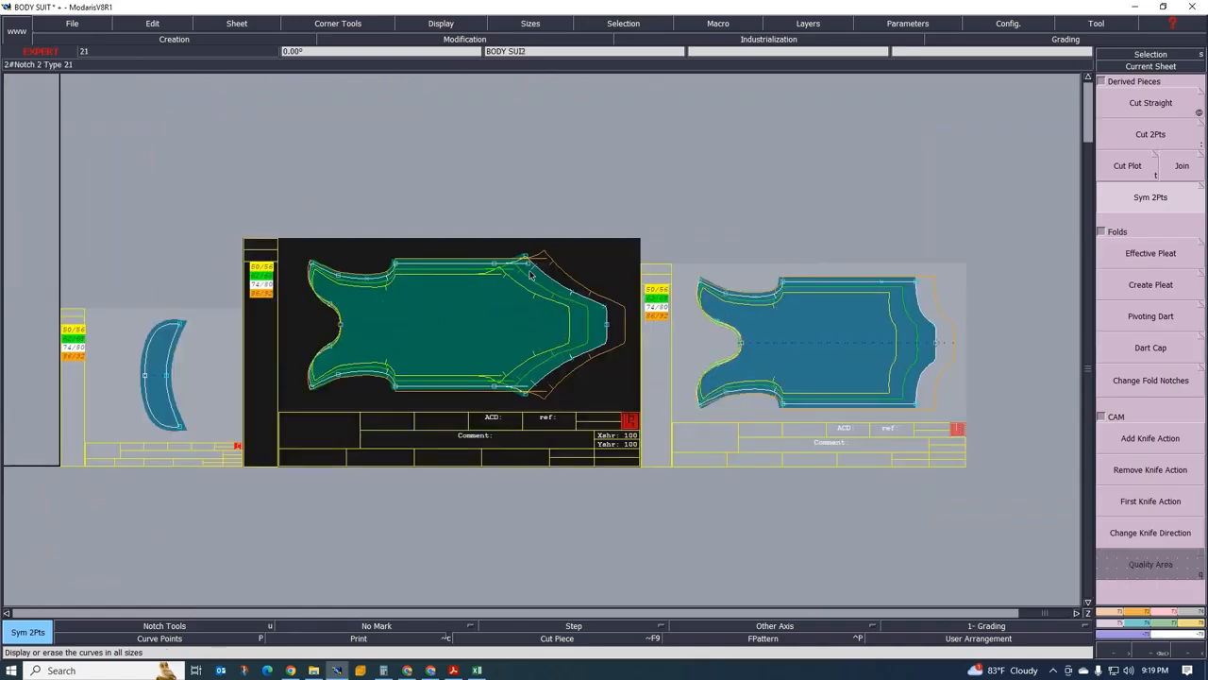
Delete the surplus end point of the straight side line near the leg-opening corner of the back piece
scroll(519, 267, "up", 3)
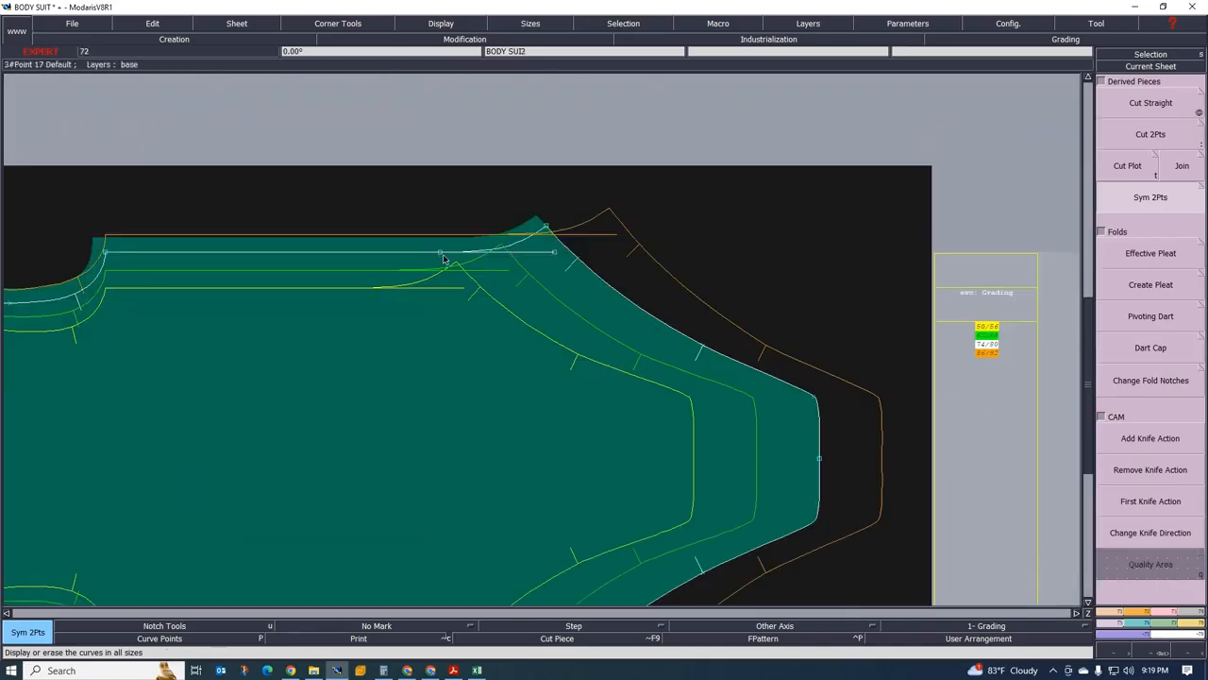
key("Delete")
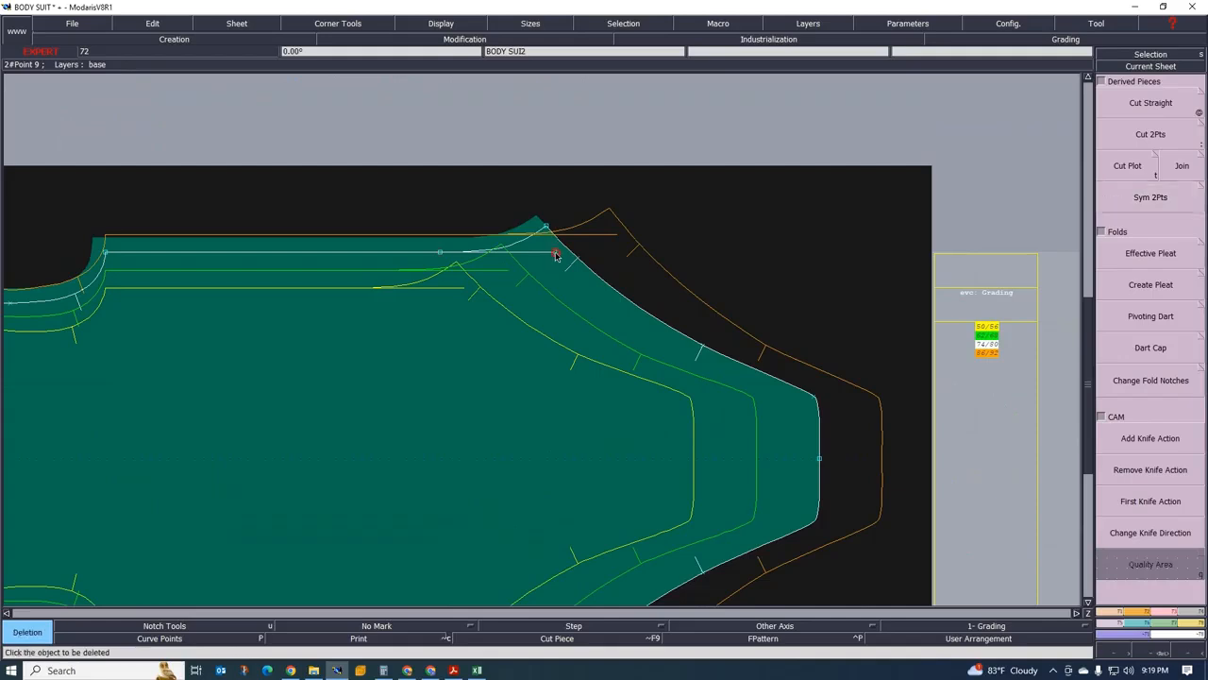
scroll(498, 262, "down", 1)
scroll(506, 442, "down", 2)
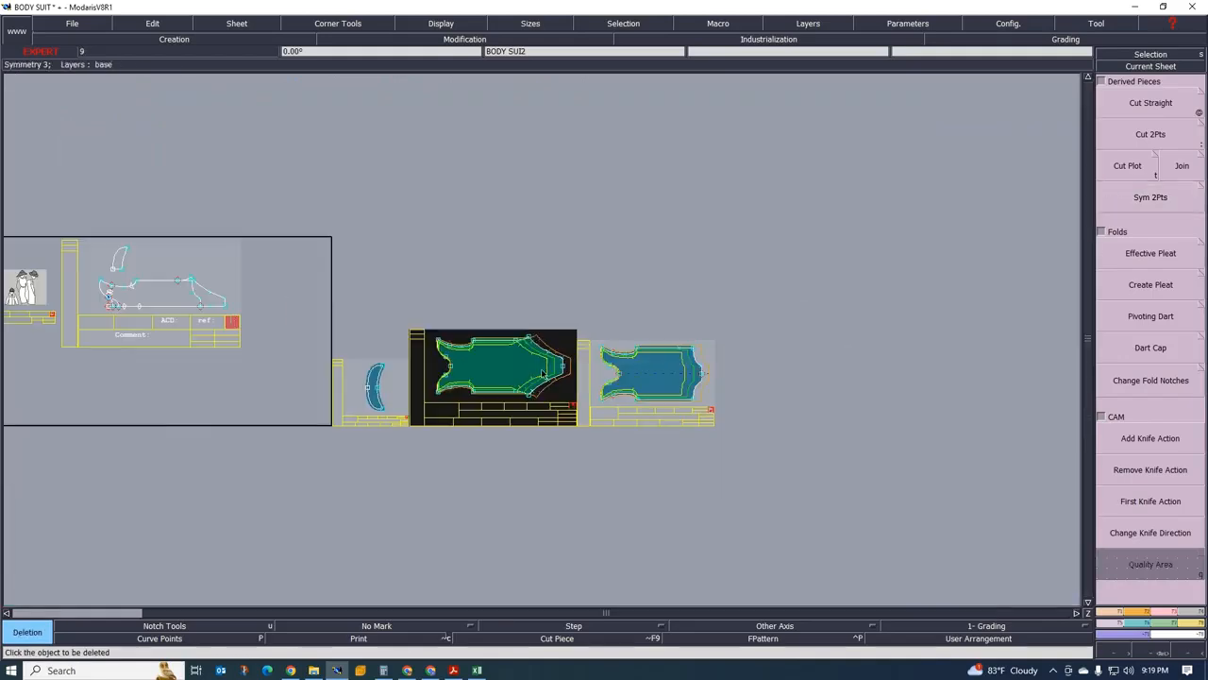
Display all graded sizes on the unfolded sleeve piece and rearrange all the sheets on the desk
scroll(521, 359, "up", 1)
scroll(292, 405, "up", 1)
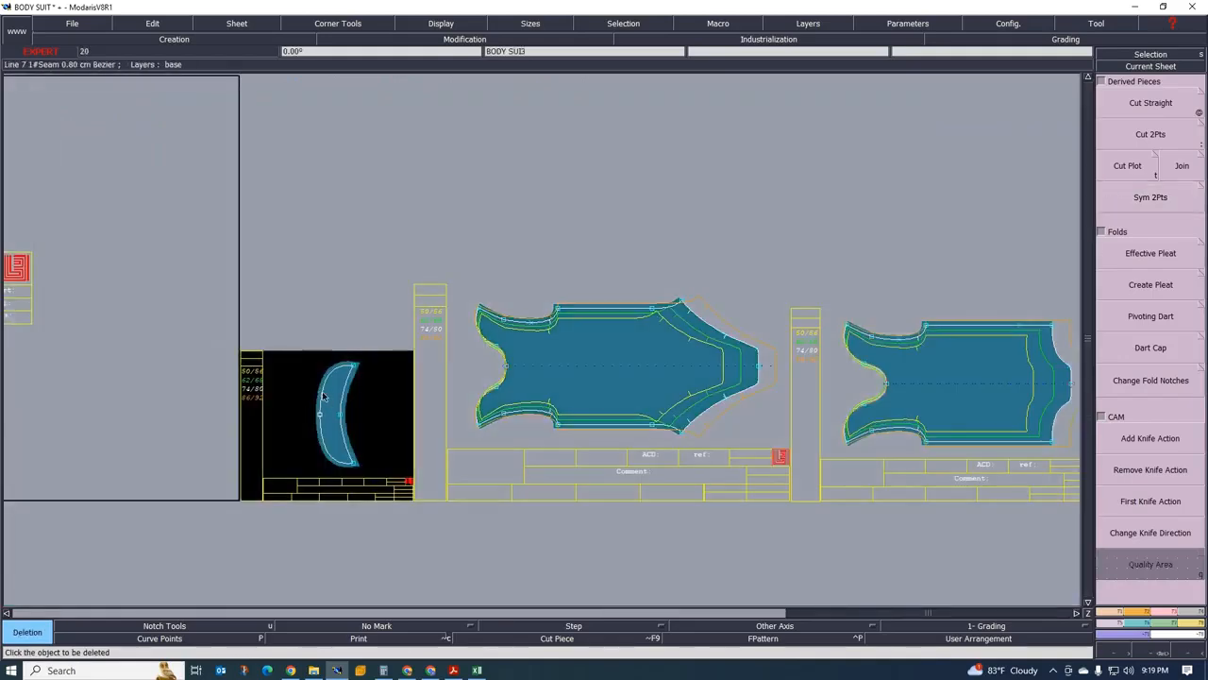
scroll(384, 383, "down", 1)
scroll(384, 383, "up", 1)
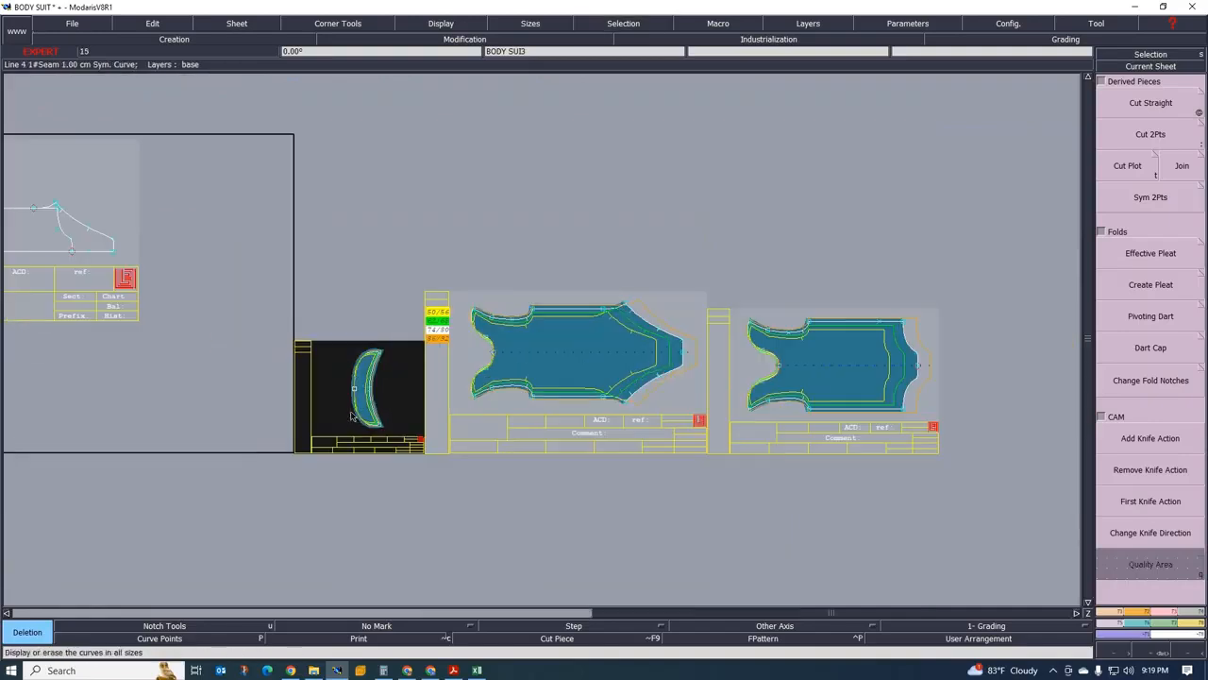
scroll(463, 354, "down", 1)
scroll(462, 358, "up", 2)
scroll(564, 372, "down", 3)
scroll(527, 356, "up", 1)
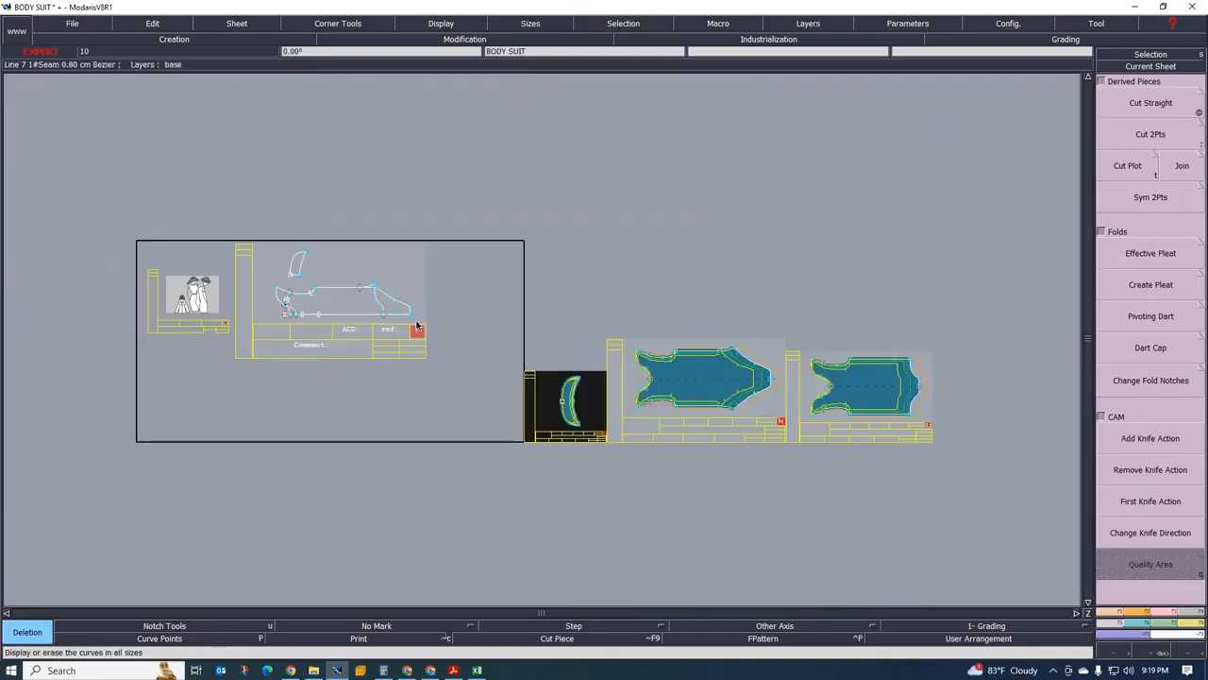
scroll(680, 373, "up", 1)
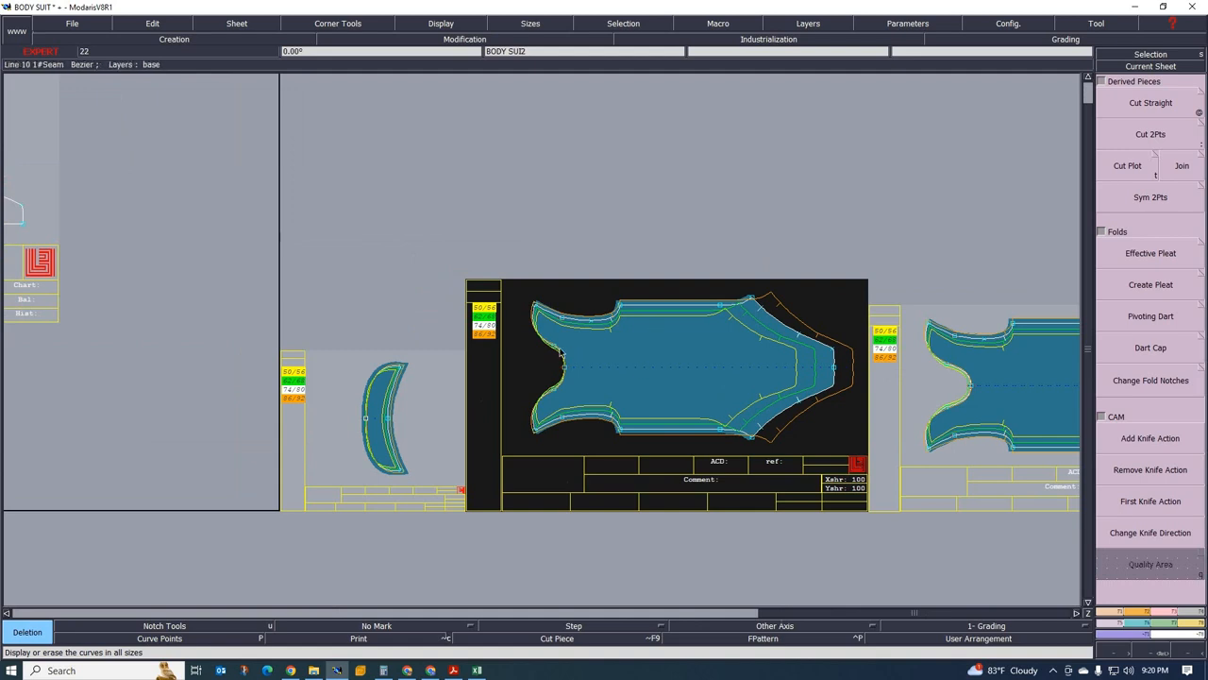
key("j")
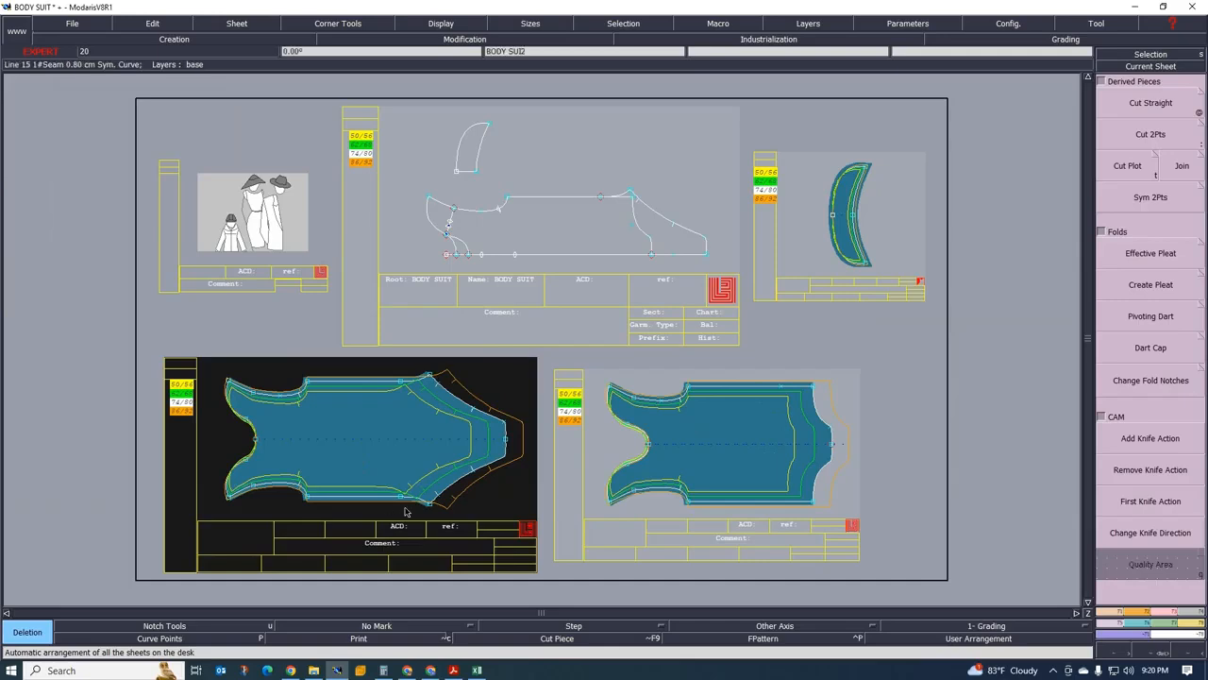
Set the axis type to Grain Line Axis 'DF' and draw a horizontal grain line on the front and back body pieces
scroll(615, 464, "up", 2)
left_click(614, 464)
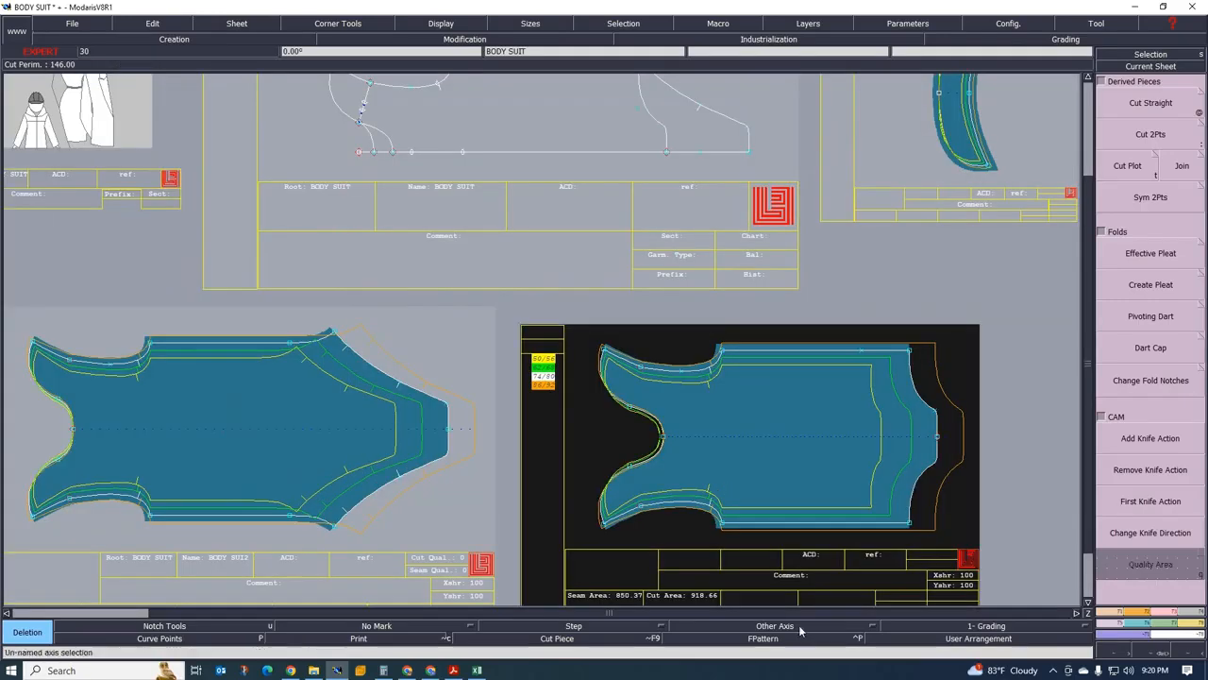
left_click(872, 630)
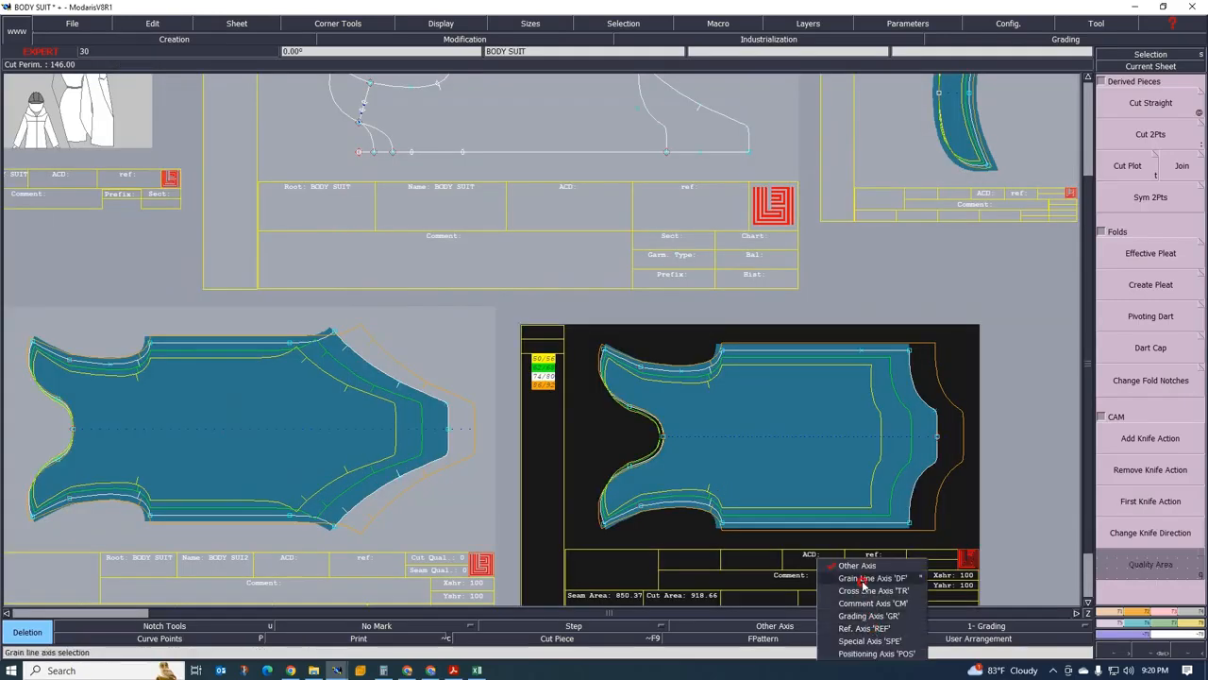
left_click(848, 591)
left_click(733, 418)
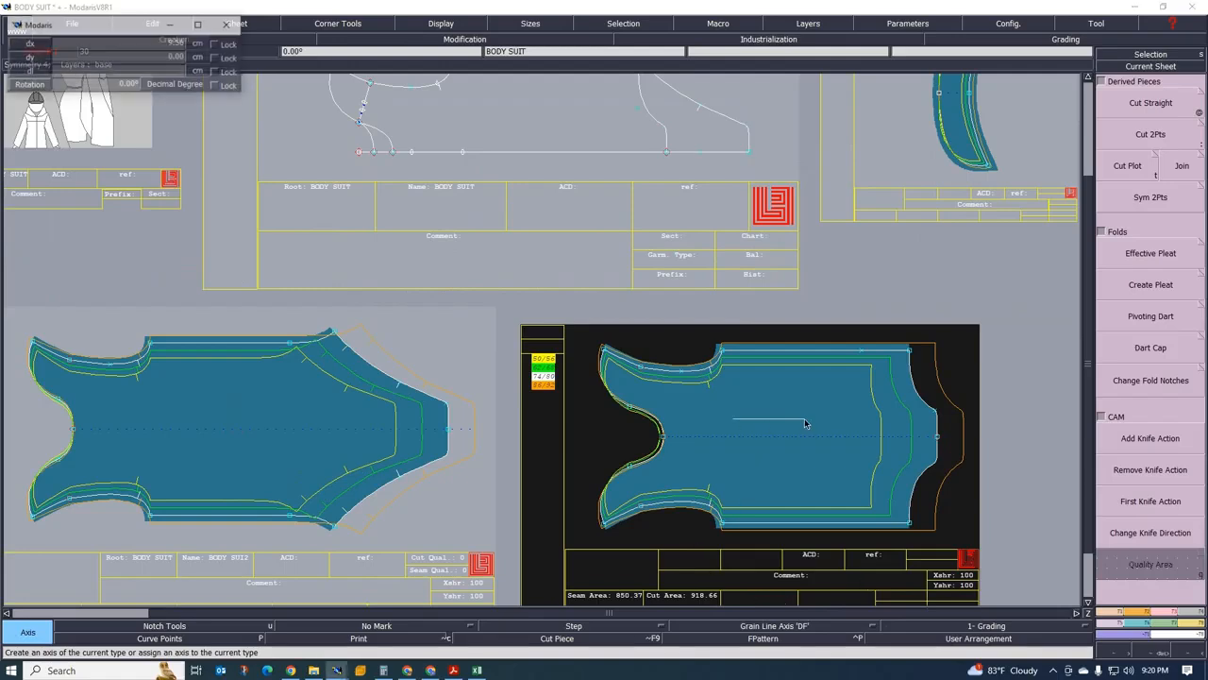
left_click(828, 419)
left_click(173, 416)
left_click(231, 418)
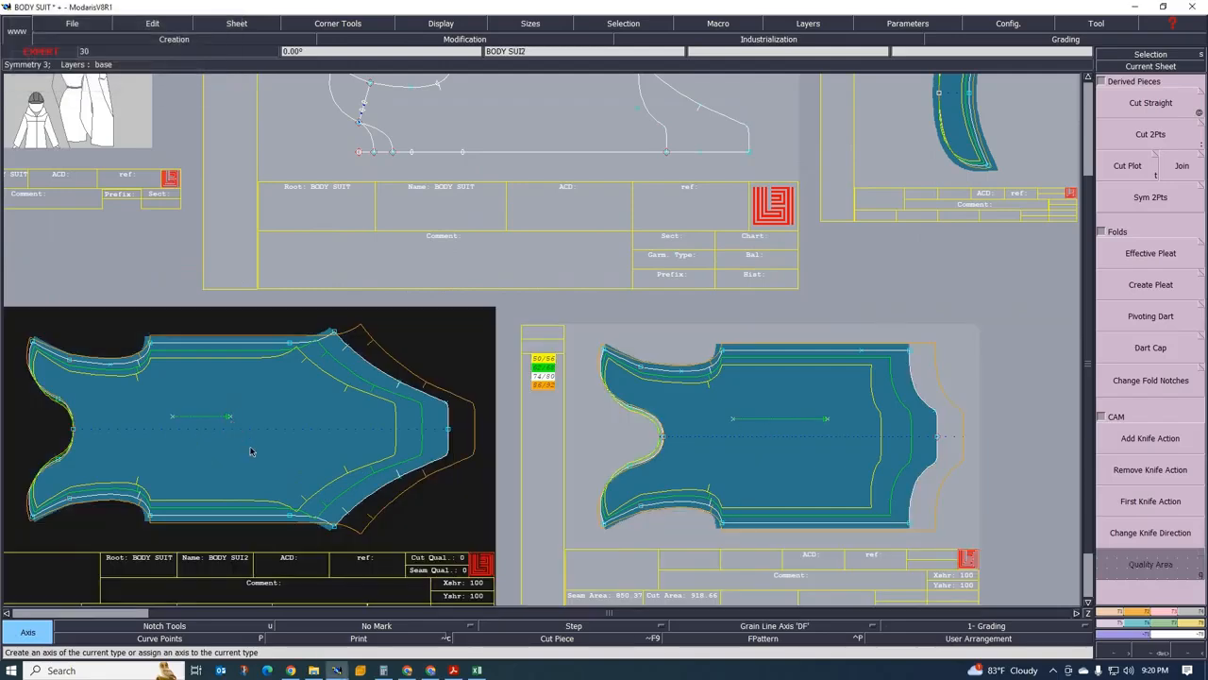
Draw a short horizontal grain line axis across the middle of the sleeve piece
scroll(247, 449, "down", 1)
scroll(617, 250, "up", 2)
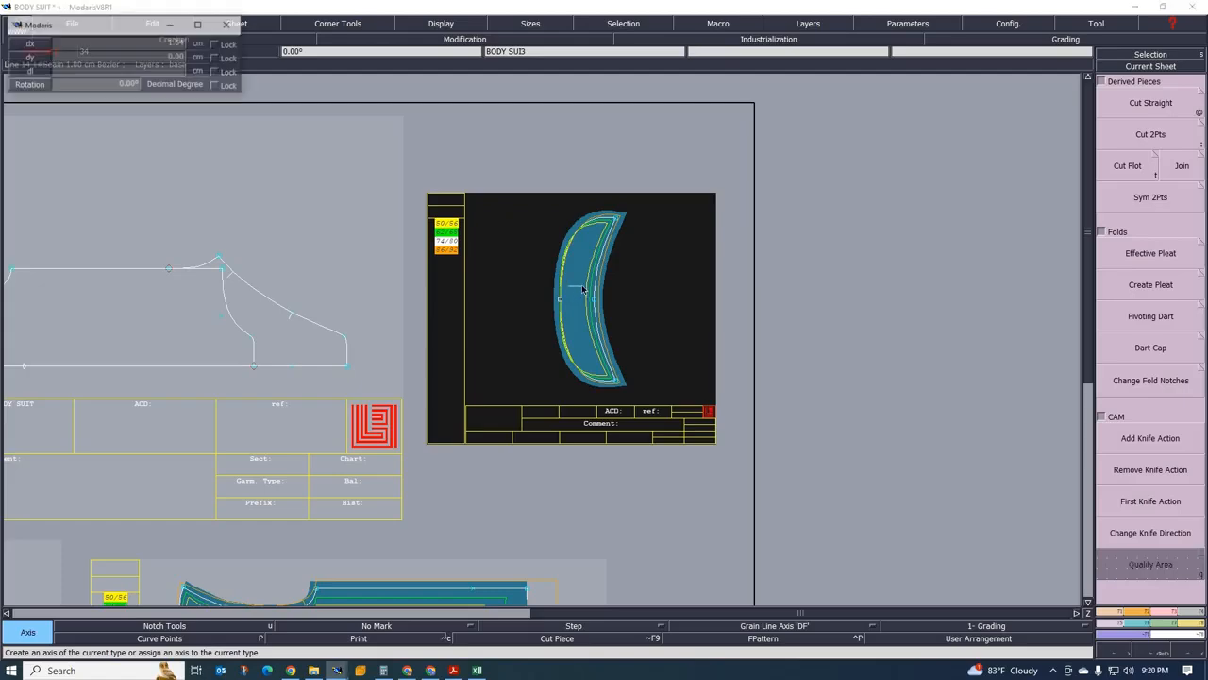
scroll(662, 287, "down", 1)
scroll(496, 406, "down", 1)
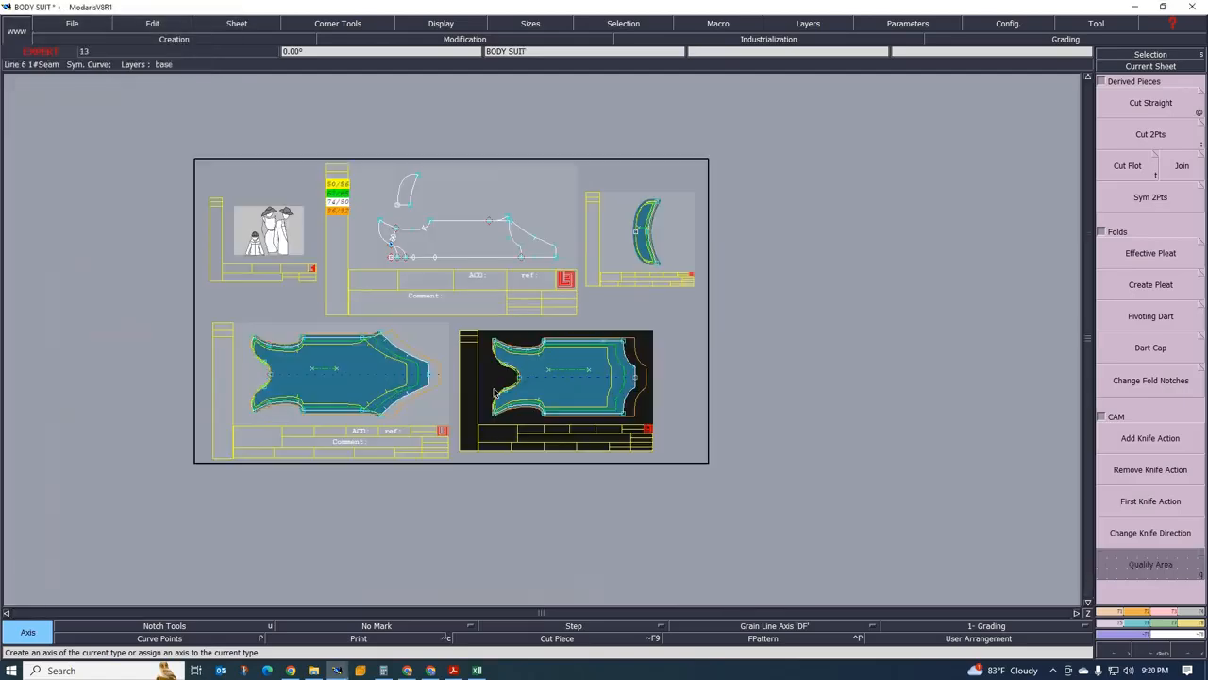
scroll(496, 393, "up", 1)
scroll(685, 348, "up", 1)
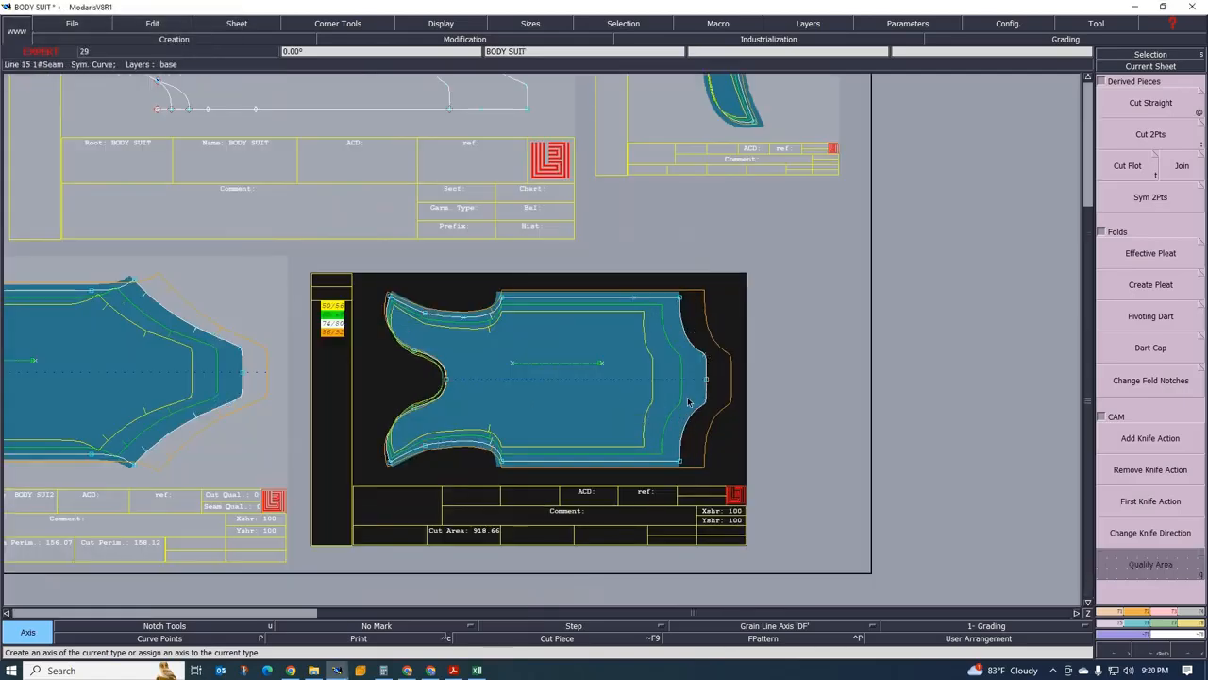
scroll(639, 352, "down", 1)
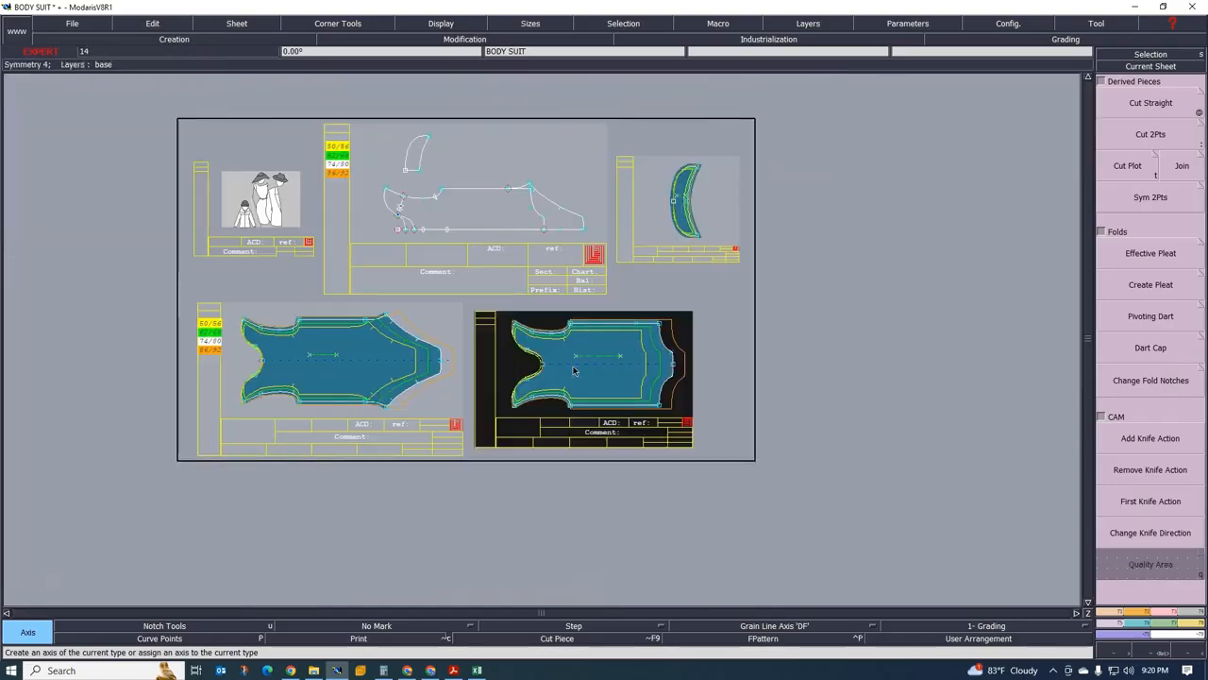
scroll(250, 317, "up", 1)
scroll(250, 317, "up", 1)
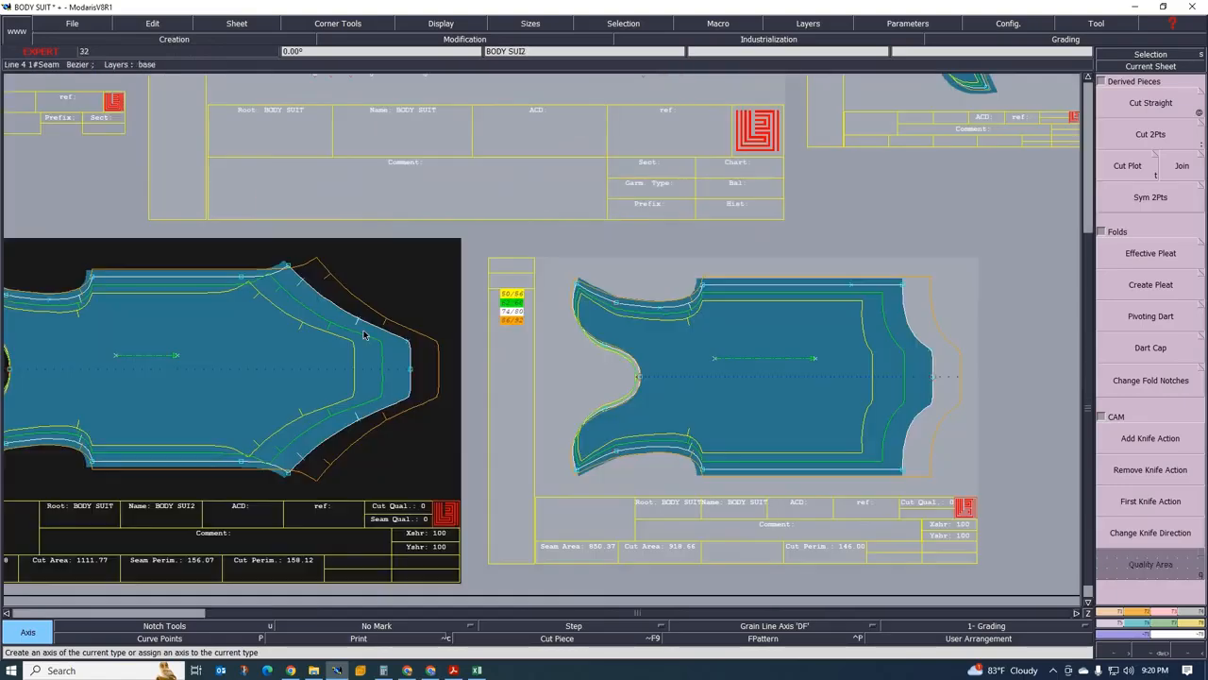
scroll(595, 410, "down", 1)
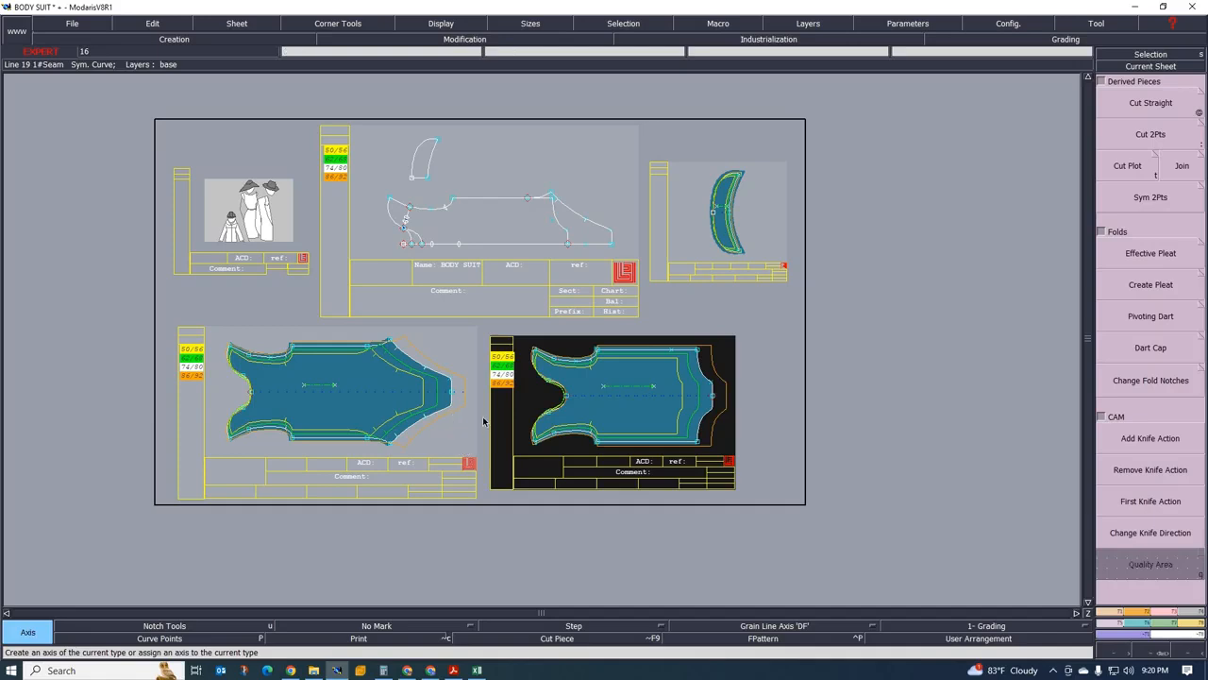
Make the base pattern sheet current and save the BODY SUIT model, continuing past the anomaly warnings
left_click(484, 194)
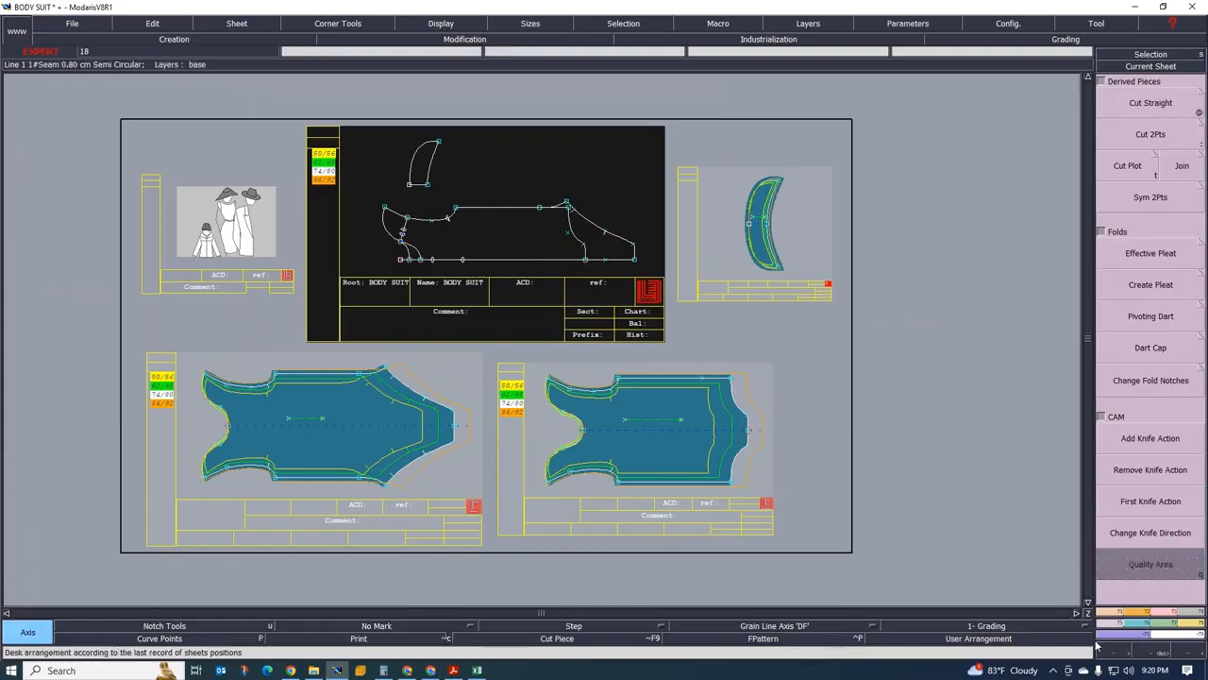
key("ctrl+s")
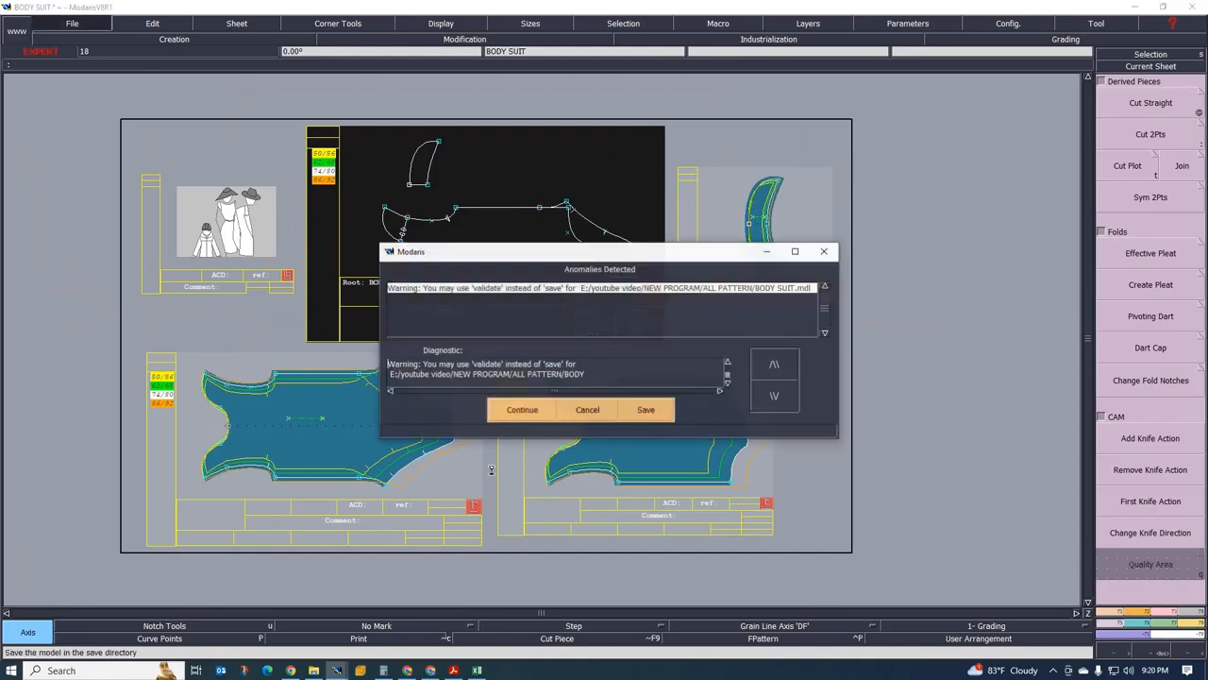
left_click(522, 409)
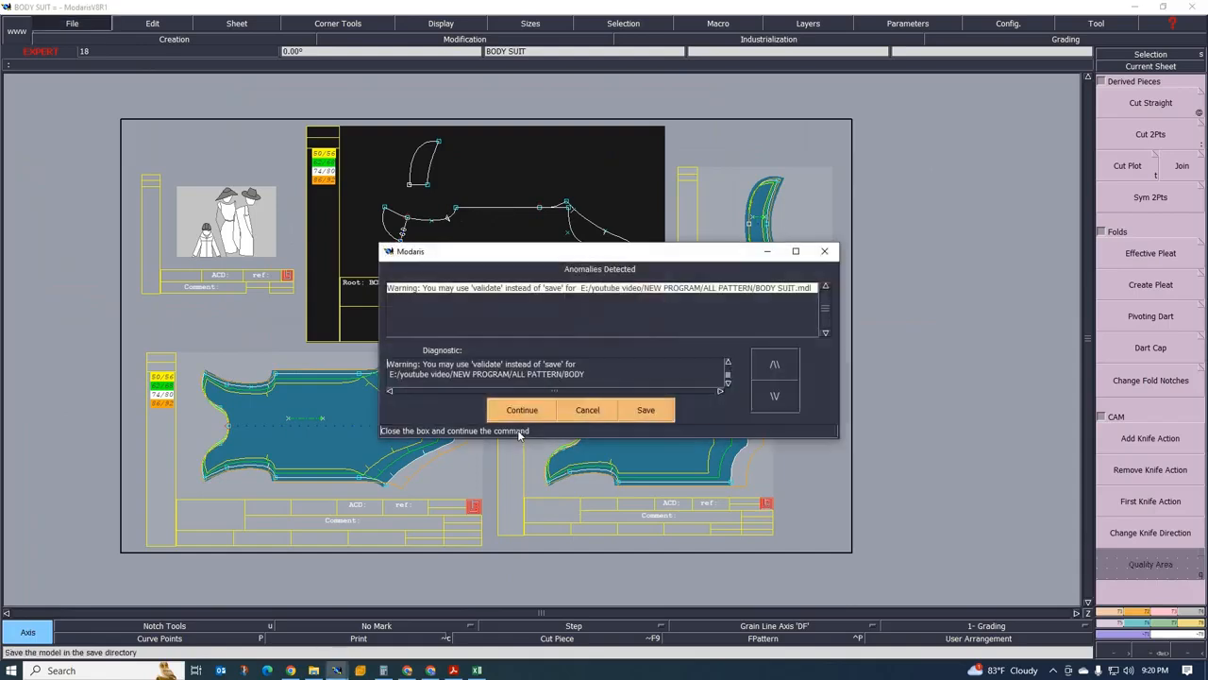
left_click(507, 406)
left_click(520, 410)
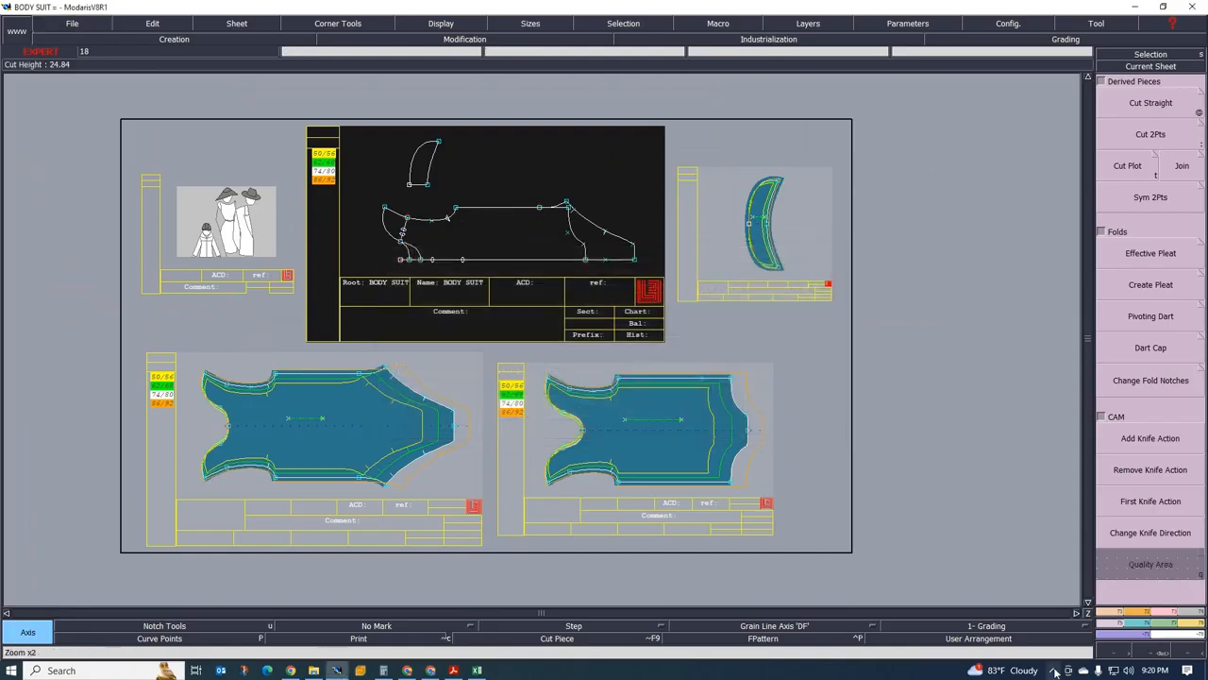